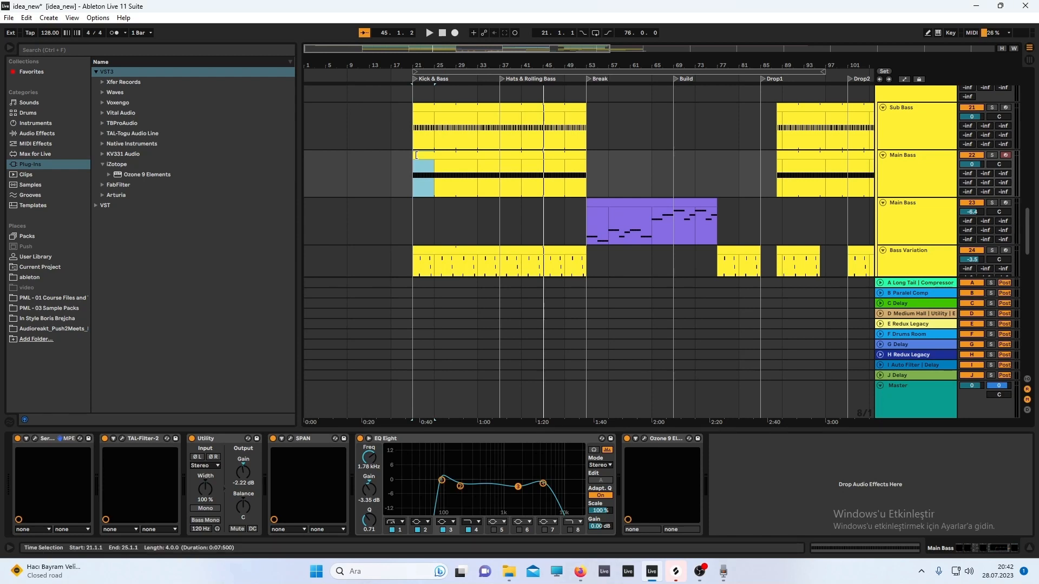
# Hide the device view, fit the whole arrangement in width, and play it from bar 21 while viewing the bass tracks
pyautogui.doubleClick(574, 431)
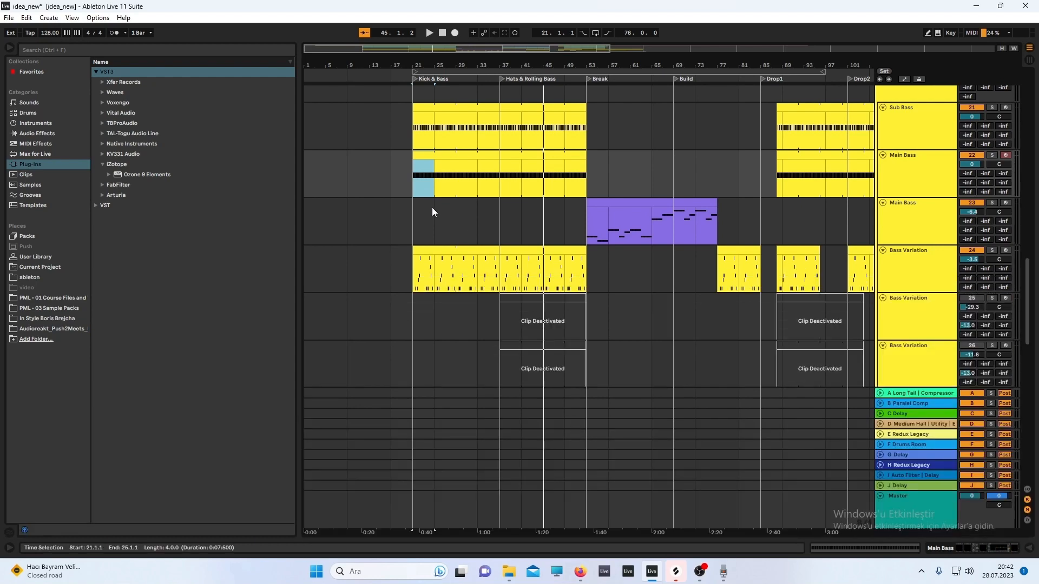
pyautogui.press('w')
pyautogui.scroll(-2, 424, 212)
pyautogui.scroll(-3, 391, 229)
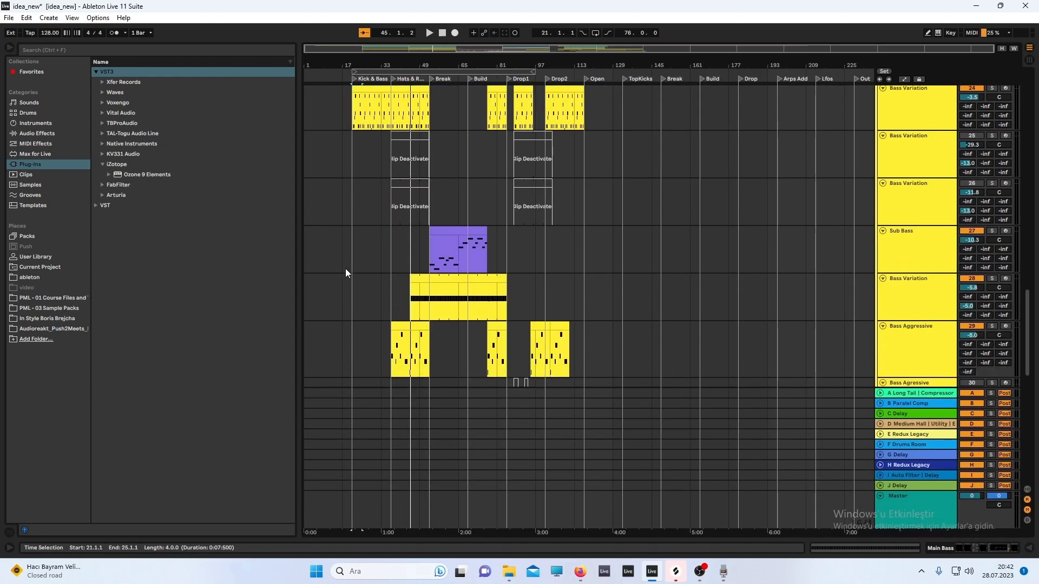
pyautogui.click(355, 251)
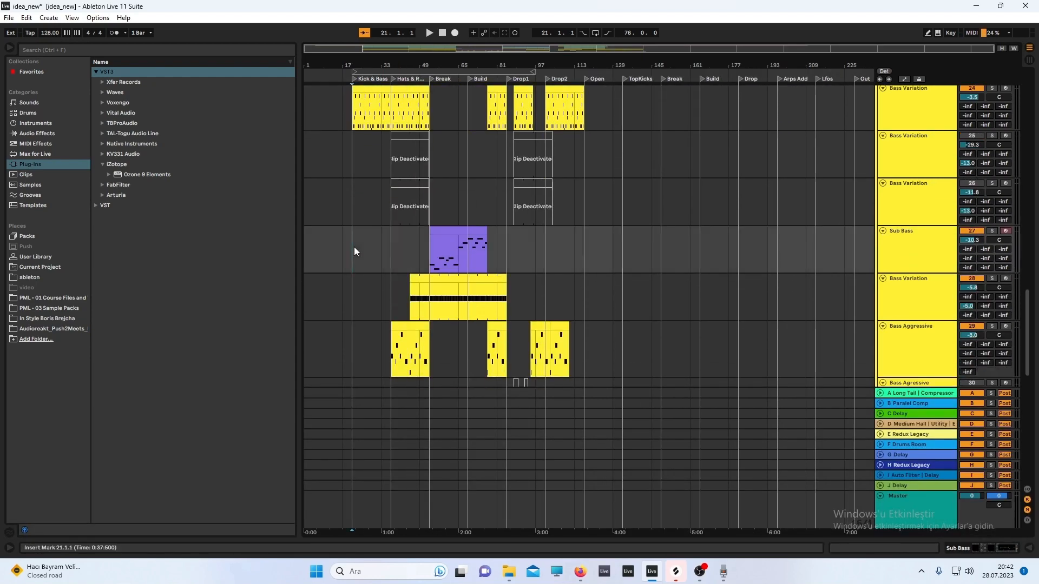
pyautogui.press('space')
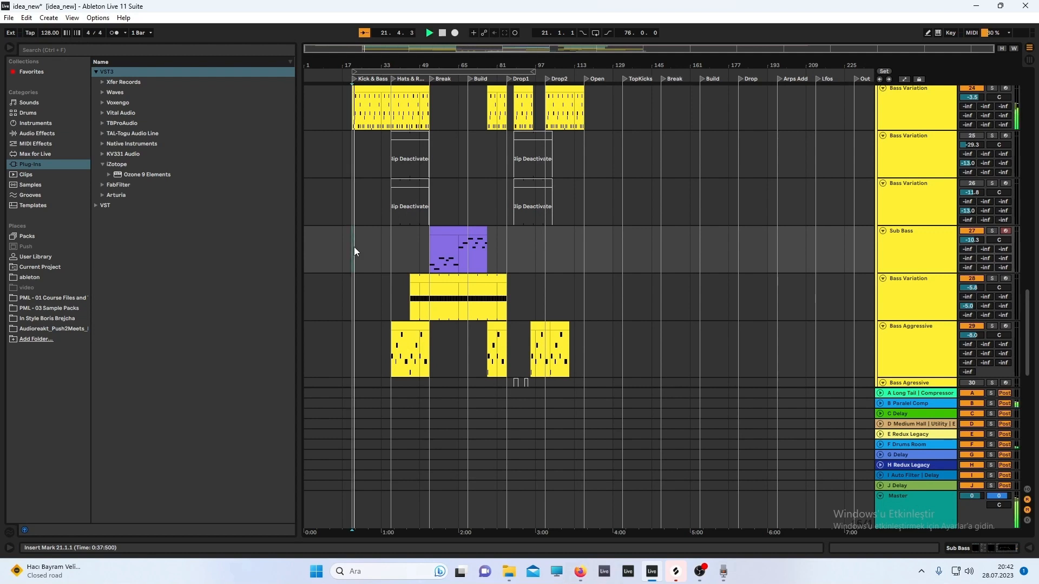
pyautogui.scroll(3, 355, 250)
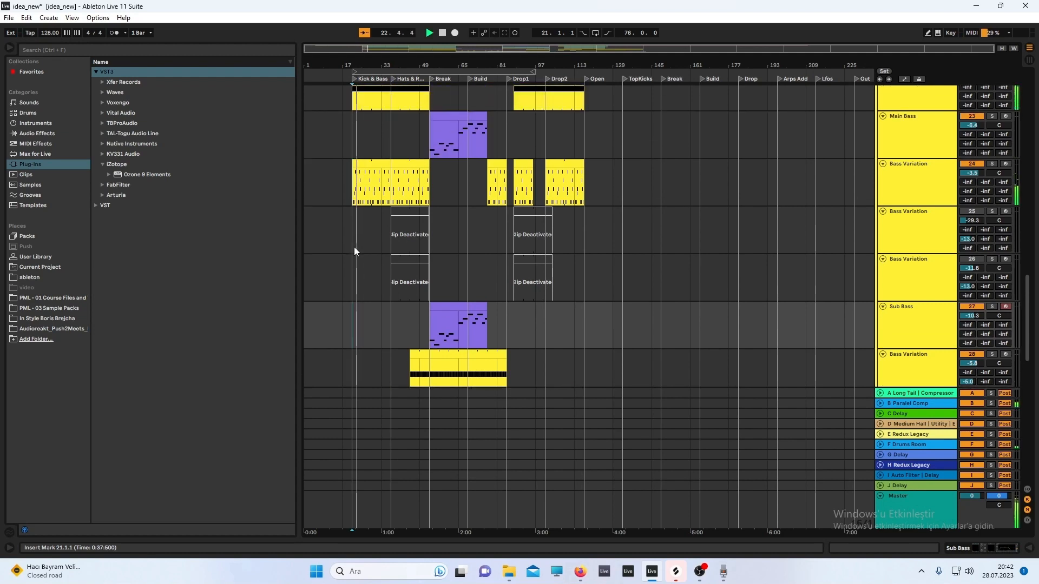
pyautogui.scroll(1, 355, 251)
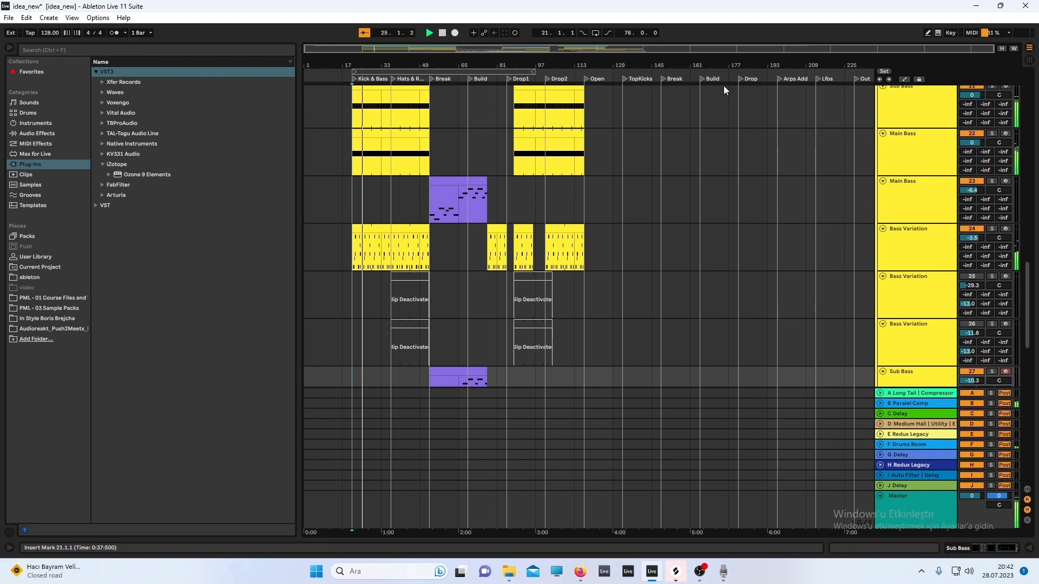
# Show the Session View mixer and check the levels and devices of the bass tracks back to the first Main Bass
pyautogui.click(1029, 60)
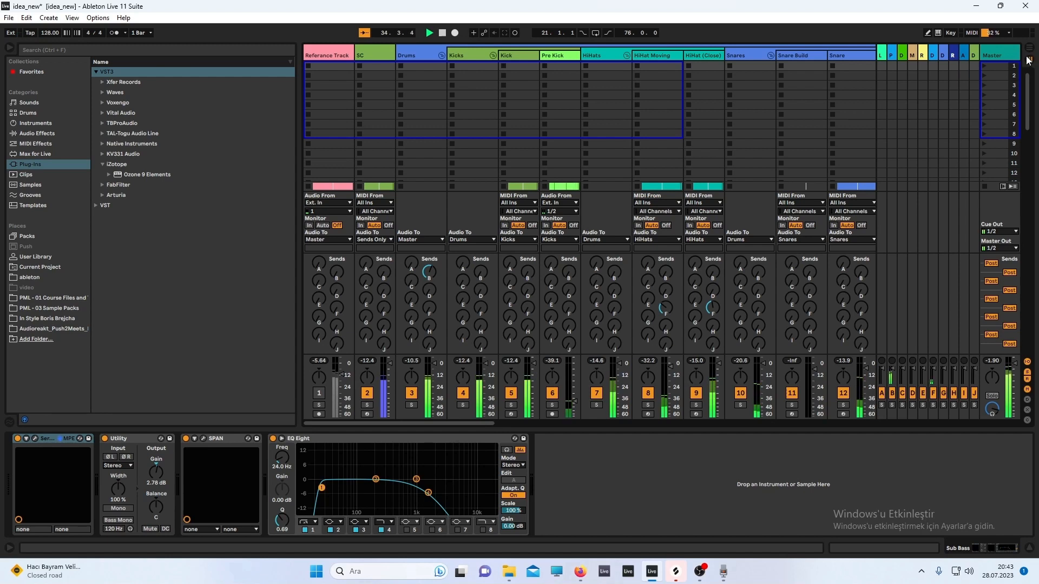
pyautogui.press('Right')
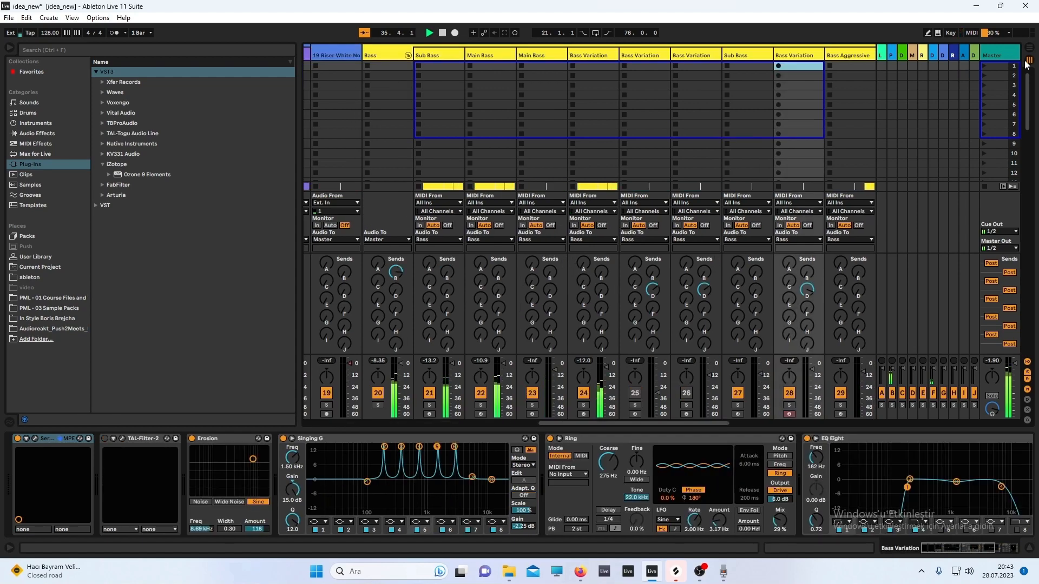
pyautogui.press('Right')
pyautogui.press('Left')
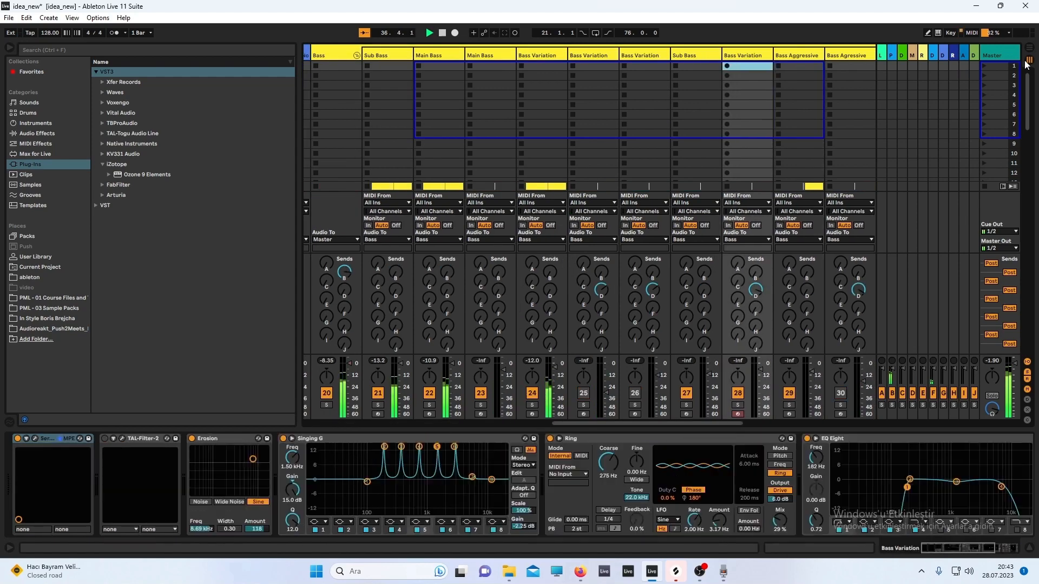
pyautogui.press('Left')
pyautogui.press('Left')
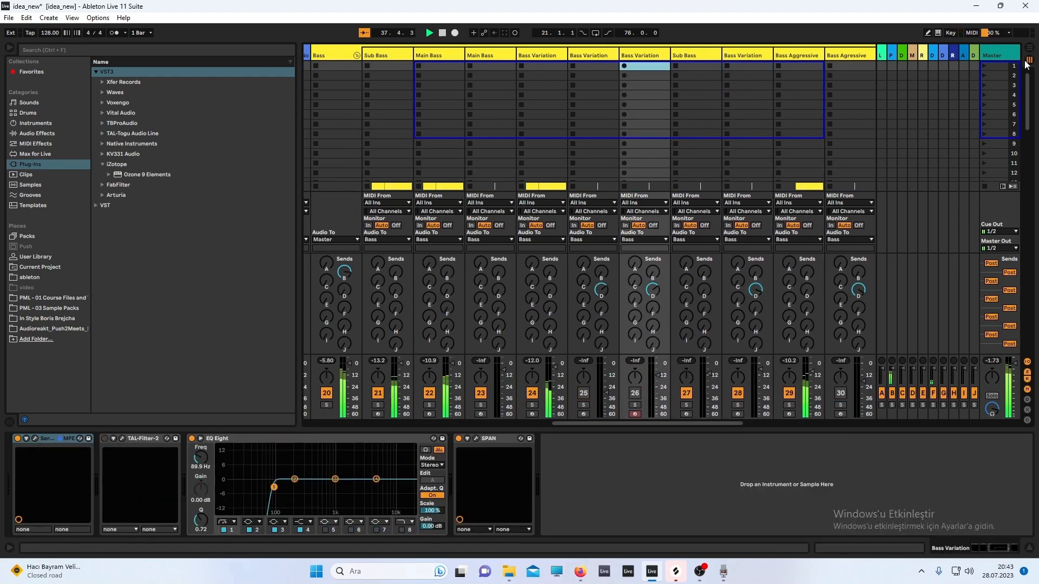
pyautogui.press('Left')
pyautogui.press('Left')
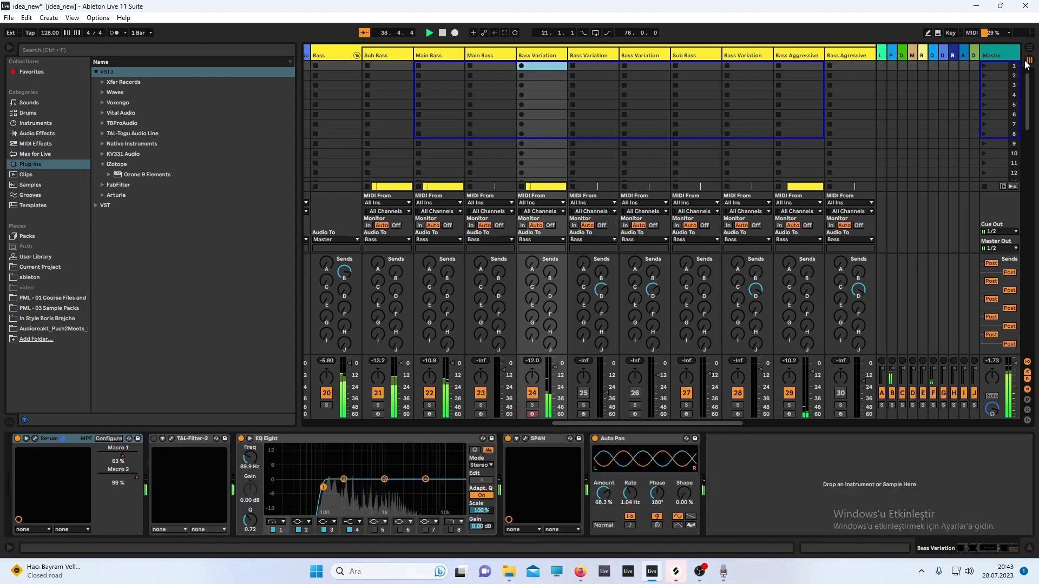
pyautogui.press('Left')
pyautogui.press('Left')
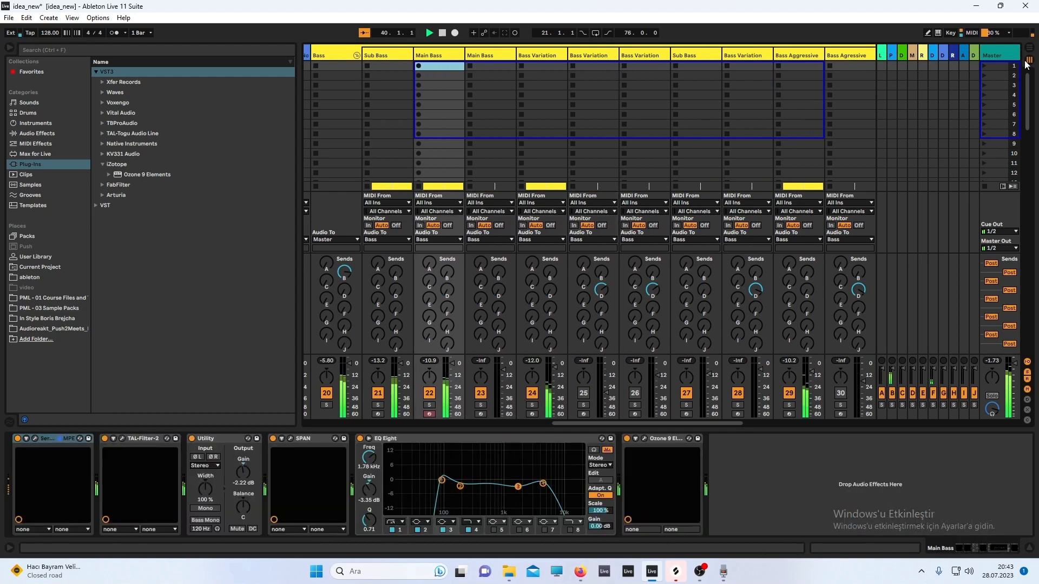
# Step back through the clap, snare, hi-hat and kick tracks in the mixer, checking their devices and the Kick track's EQ Eight
pyautogui.press('Left')
pyautogui.press('Left')
pyautogui.press('Left')
pyautogui.press('Left')
pyautogui.press('Left')
pyautogui.press('Left')
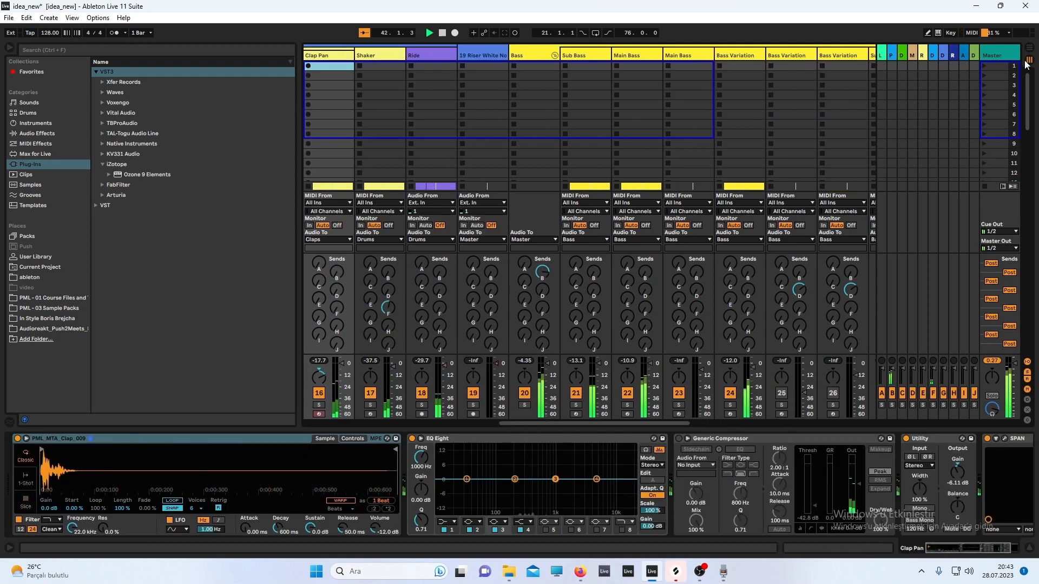
pyautogui.press('Left')
pyautogui.press('Left')
pyautogui.press('Left')
pyautogui.press('Left')
pyautogui.press('Left')
pyautogui.press('Left')
pyautogui.press('Left')
pyautogui.press('Left')
pyautogui.press('Left')
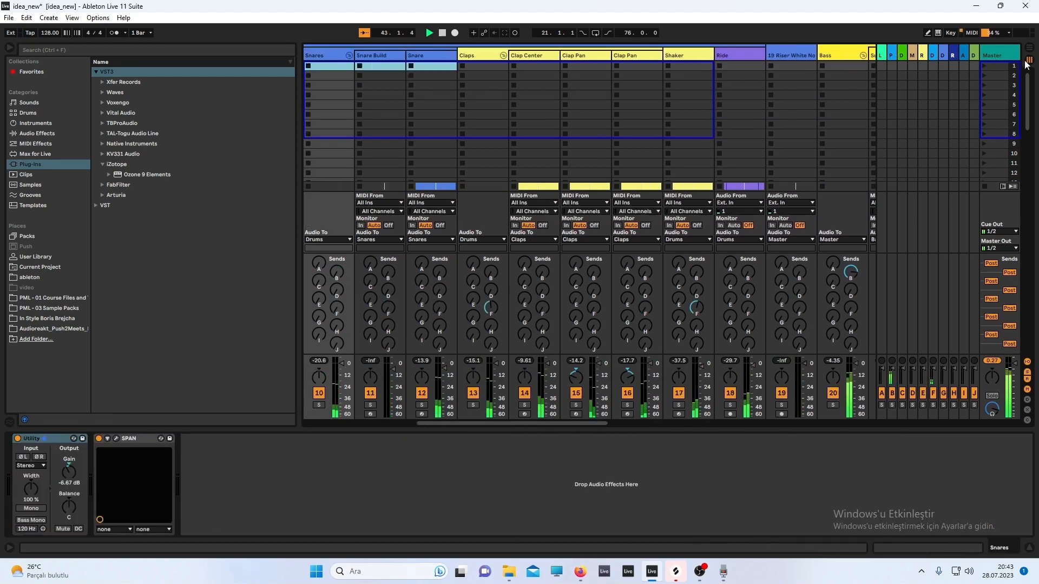
pyautogui.press('Left')
pyautogui.press('Left')
pyautogui.press('Left')
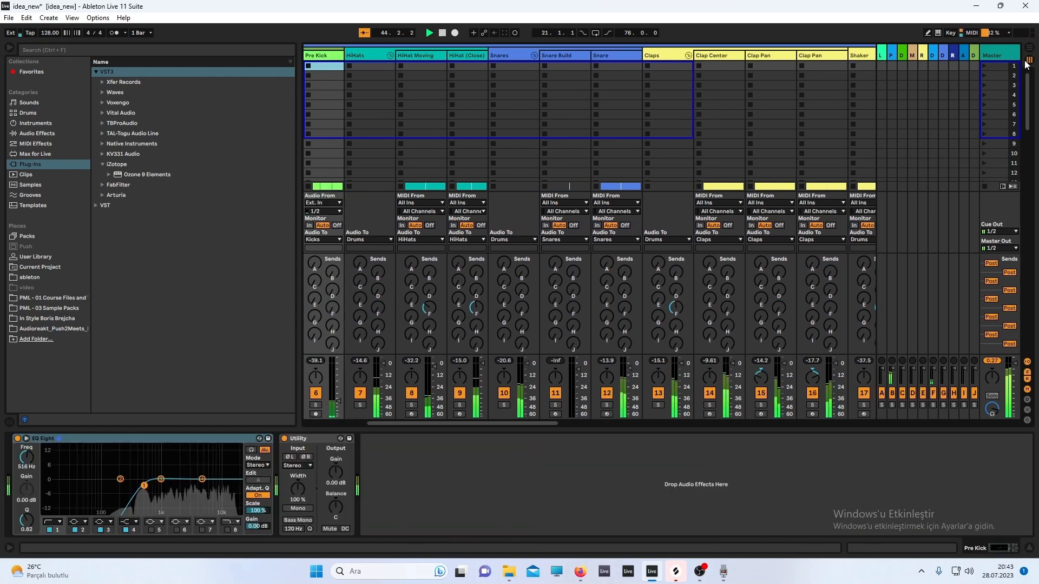
pyautogui.press('Right')
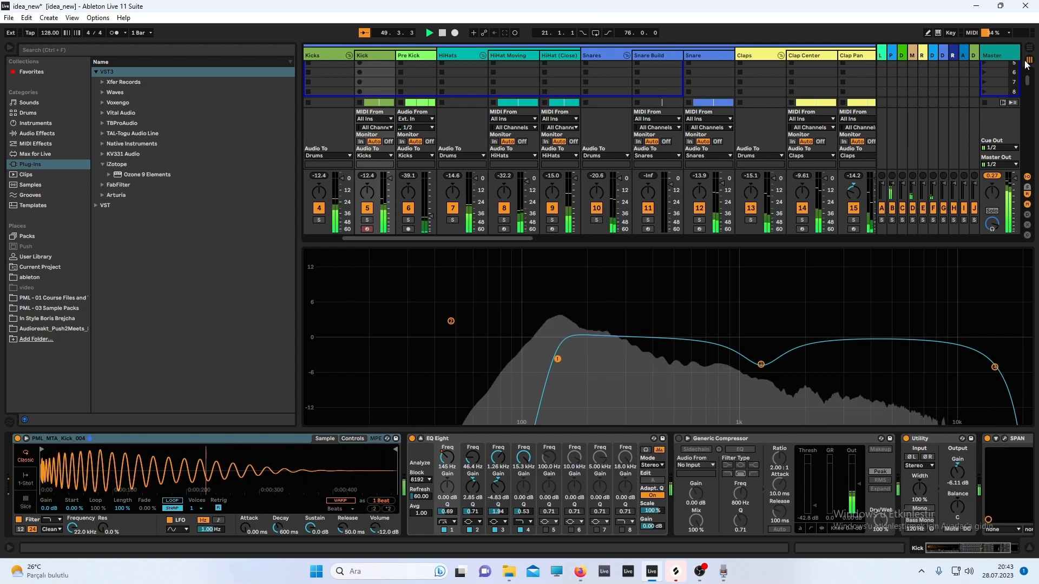
# Return to the Arrangement View and examine the lower bass, Arp, Pads and Chords Piano tracks while the Break and Build play
pyautogui.click(1027, 64)
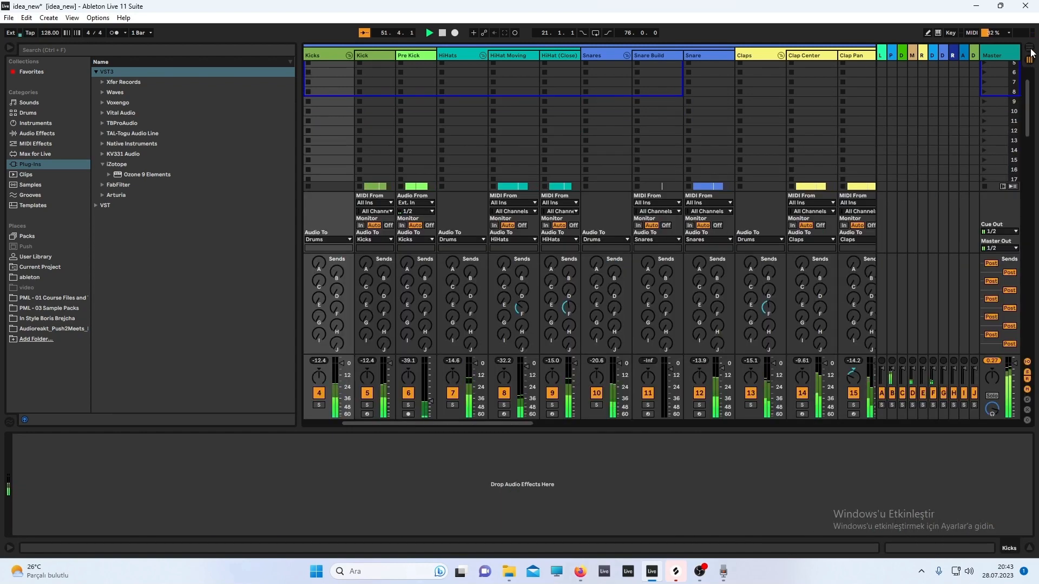
pyautogui.click(1032, 53)
pyautogui.scroll(-4, 746, 113)
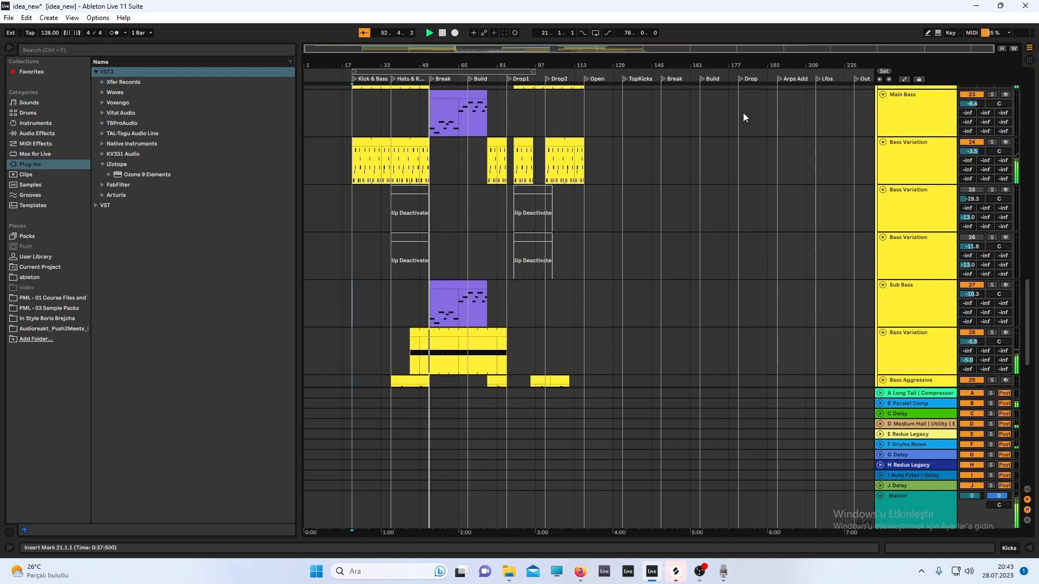
pyautogui.scroll(-9, 742, 112)
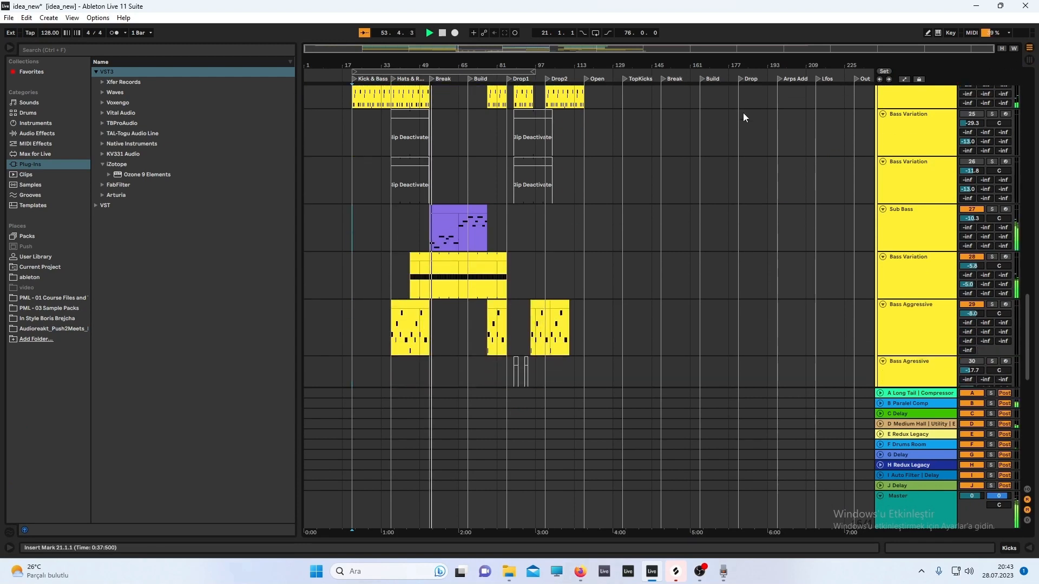
pyautogui.scroll(-3, 742, 113)
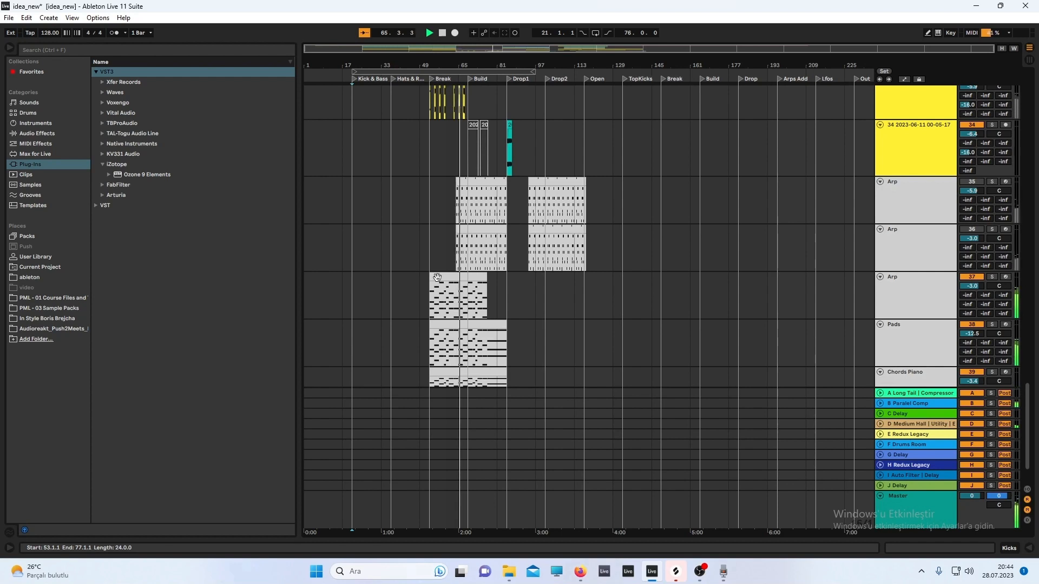
pyautogui.scroll(2, 442, 275)
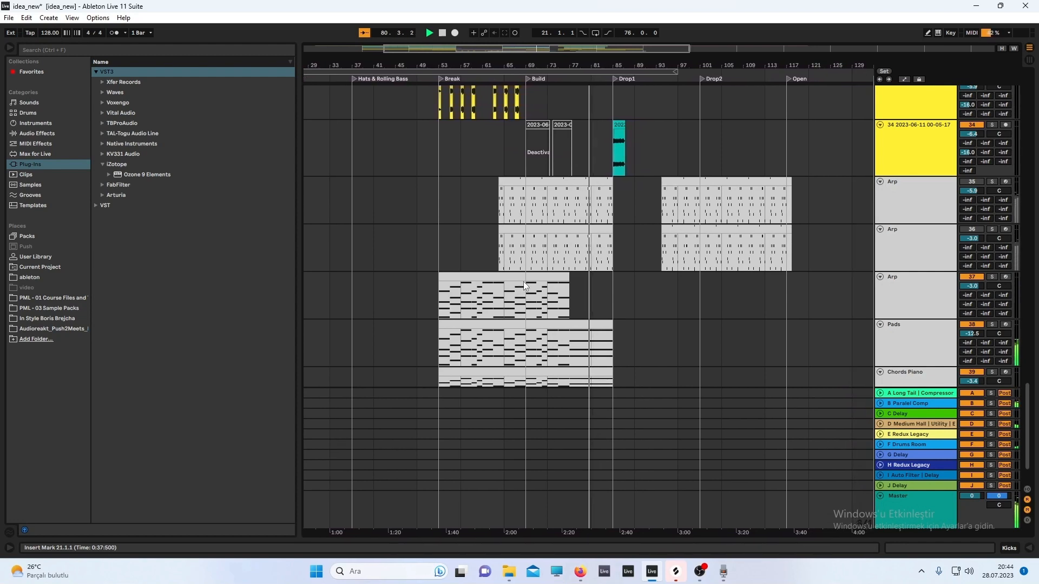
pyautogui.scroll(2, 537, 286)
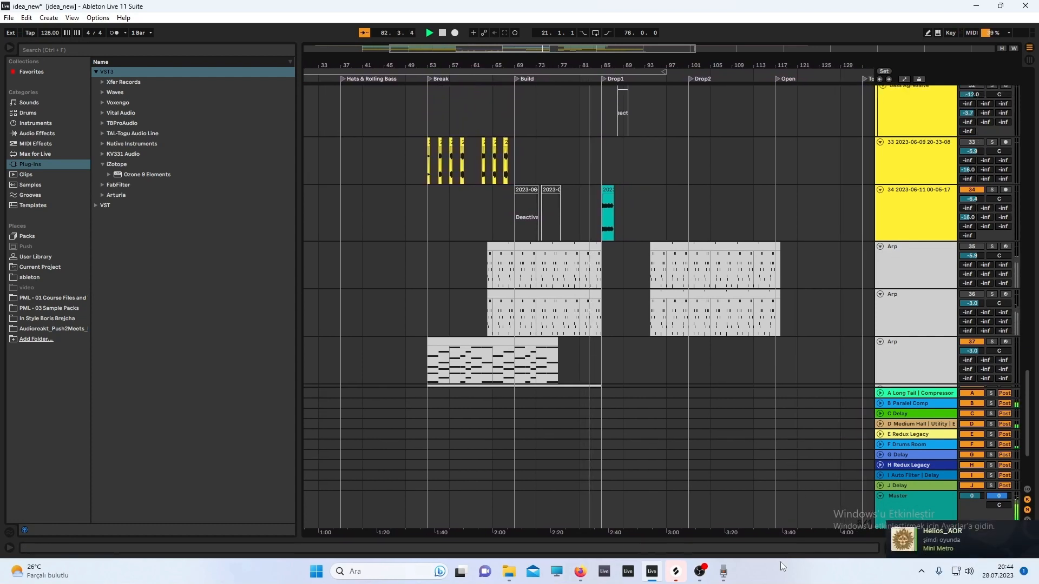
# Quit the Steam client running in the background
pyautogui.moveTo(648, 572)
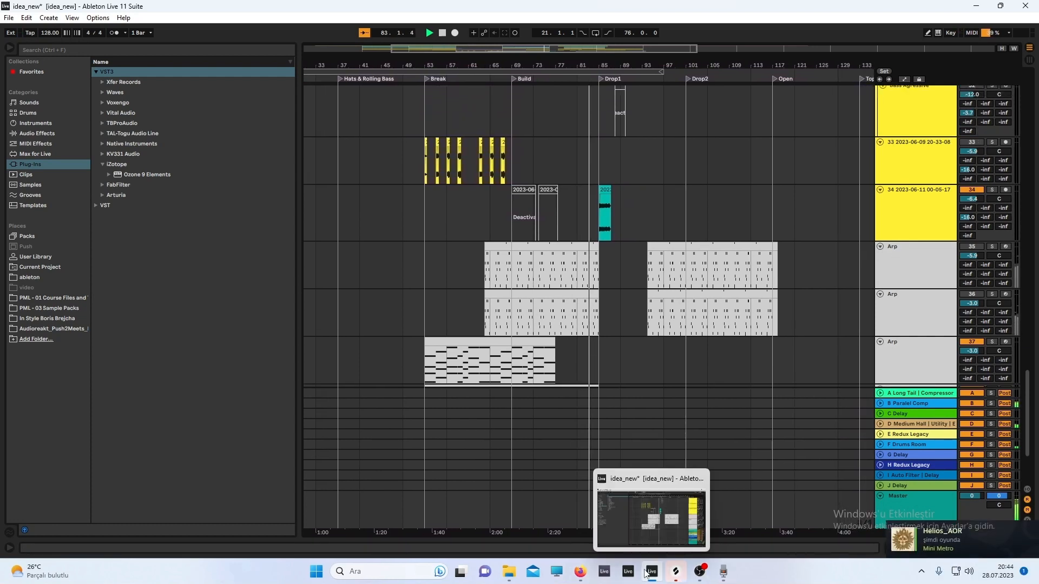
pyautogui.click(921, 571)
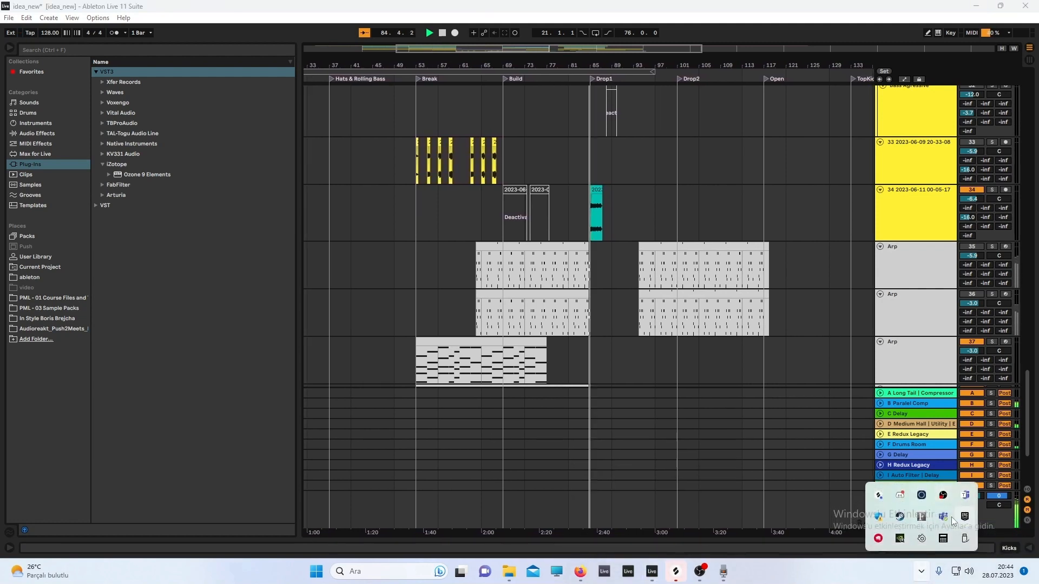
pyautogui.rightClick(900, 517)
pyautogui.click(876, 513)
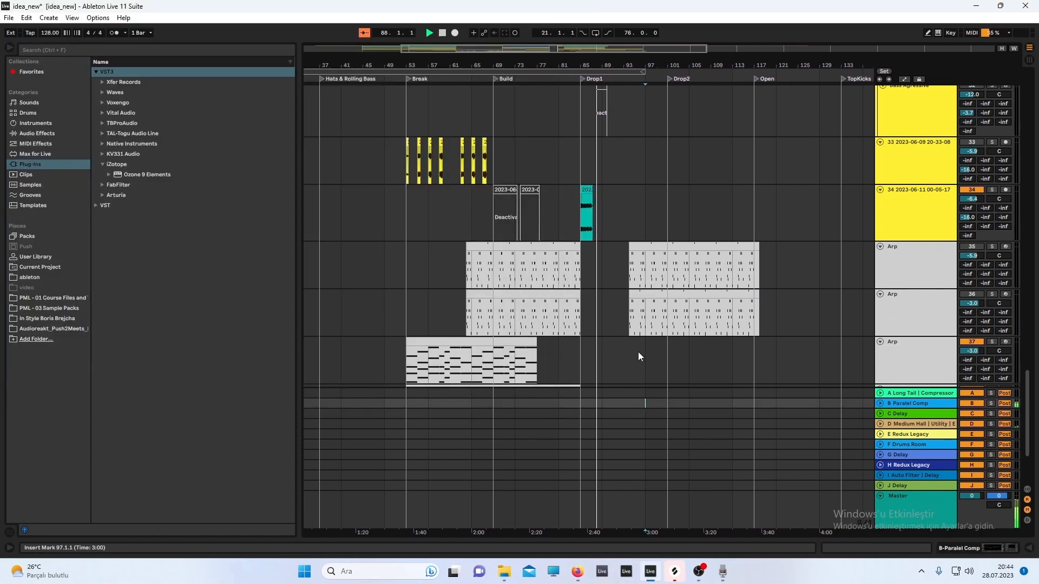
# Trim the start of the track 22 Main Bass clip in Drop1 to bar 90, where the first active Bass Agressive clip ends
pyautogui.scroll(10, 603, 269)
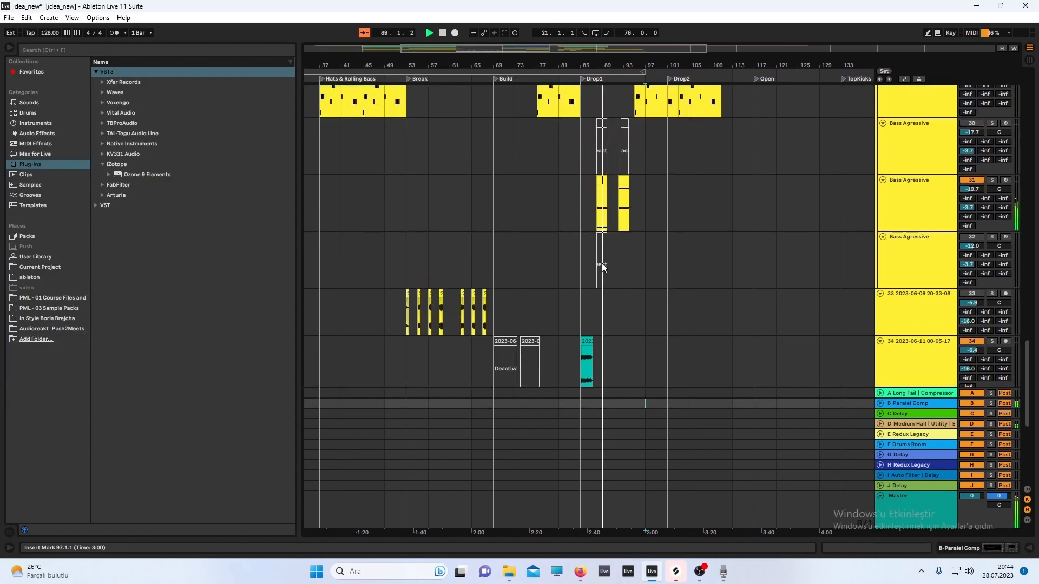
pyautogui.scroll(5, 602, 259)
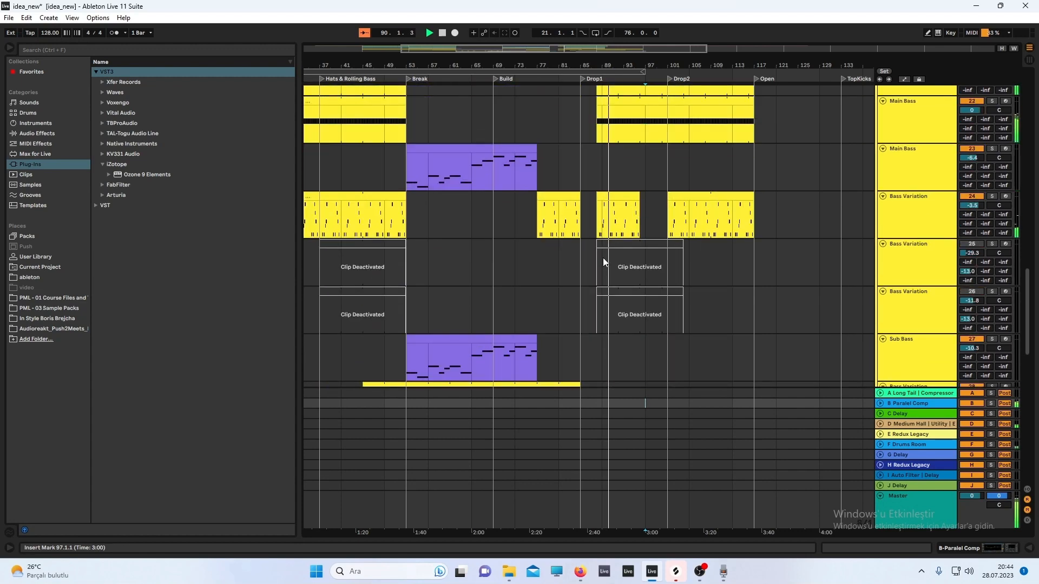
pyautogui.keyDown('ctrl'); pyautogui.scroll(5, 608, 164); pyautogui.keyUp('ctrl')
pyautogui.keyDown('ctrl'); pyautogui.scroll(-5, 608, 164); pyautogui.keyUp('ctrl')
pyautogui.scroll(-5, 607, 168)
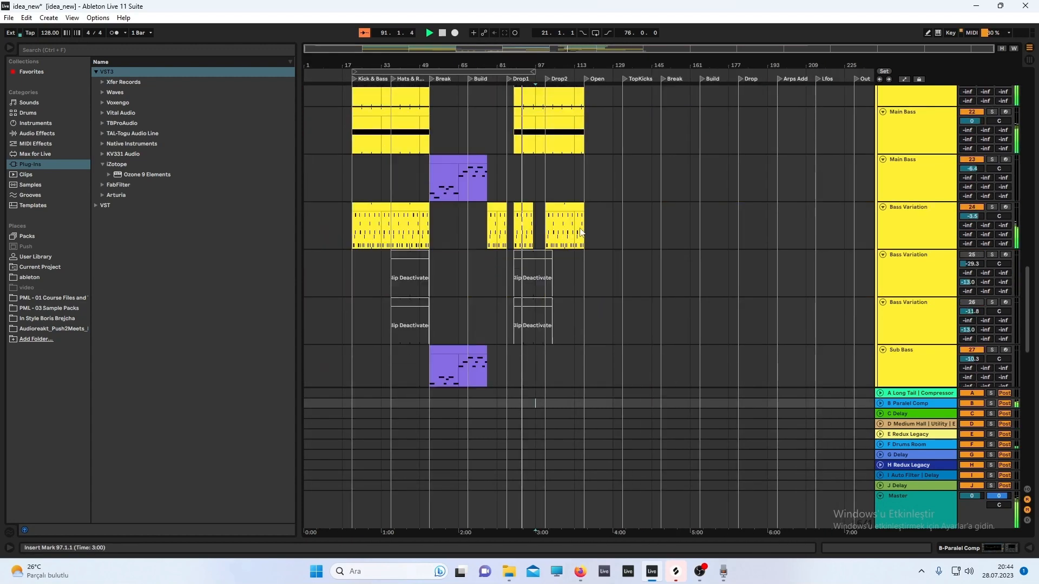
pyautogui.keyDown('ctrl'); pyautogui.scroll(2, 527, 294); pyautogui.keyUp('ctrl')
pyautogui.keyDown('ctrl'); pyautogui.scroll(3, 458, 249); pyautogui.keyUp('ctrl')
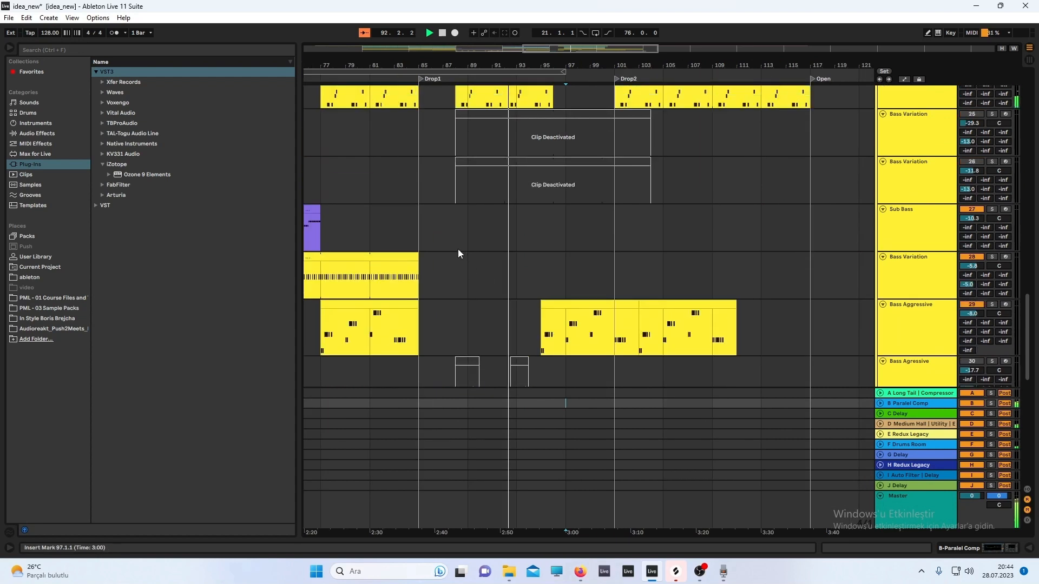
pyautogui.scroll(8, 458, 246)
pyautogui.click(458, 222)
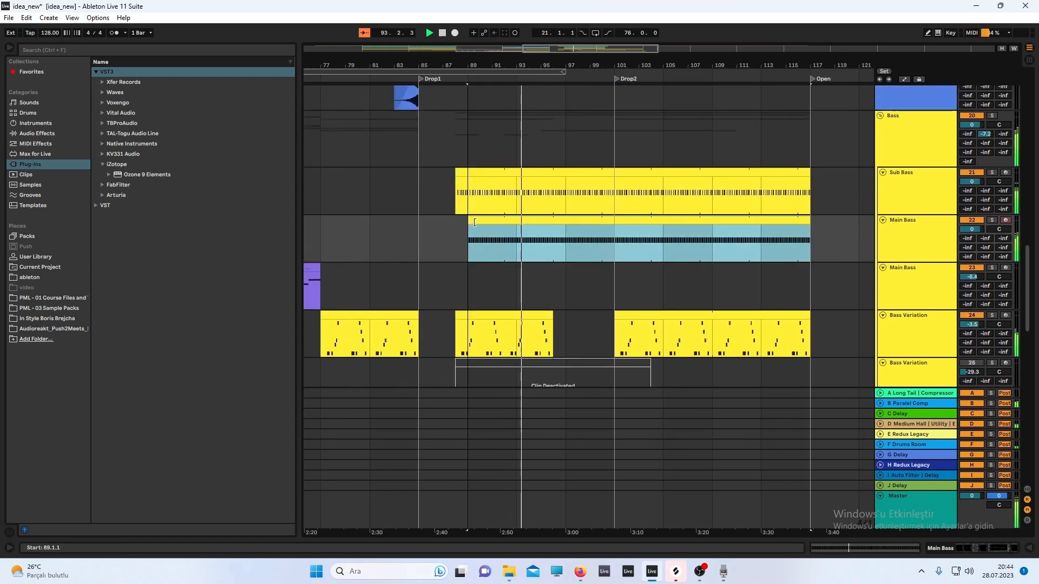
pyautogui.scroll(-8, 463, 254)
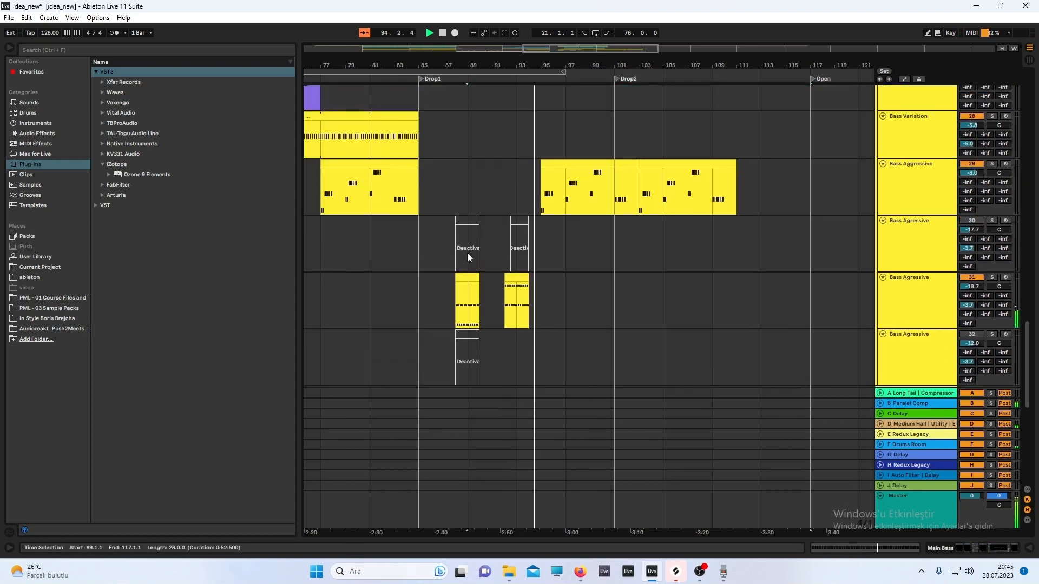
pyautogui.keyDown('ctrl'); pyautogui.scroll(6, 468, 250); pyautogui.keyUp('ctrl')
pyautogui.scroll(6, 471, 243)
pyautogui.scroll(3, 475, 238)
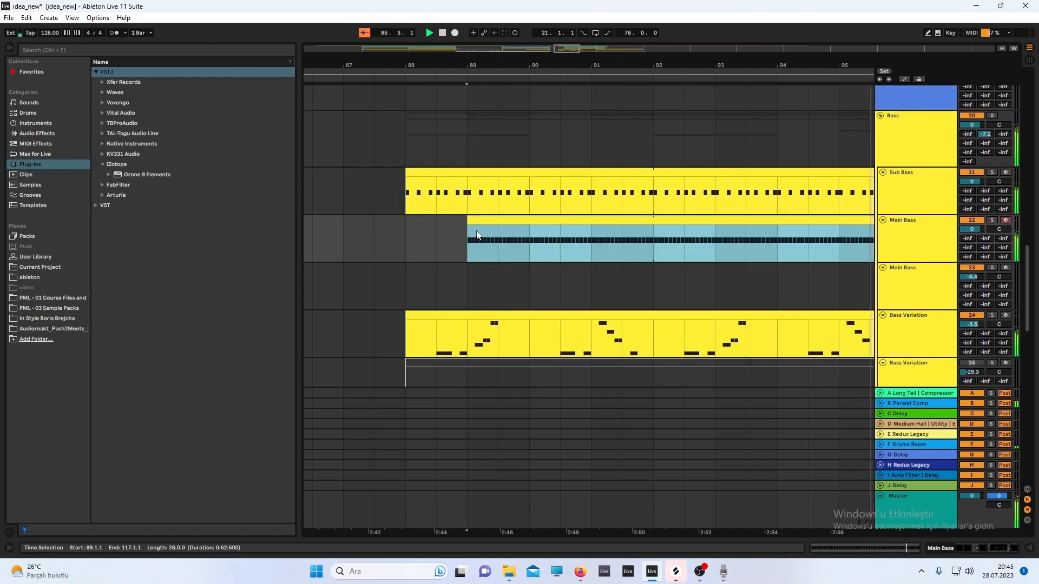
pyautogui.scroll(-8, 548, 272)
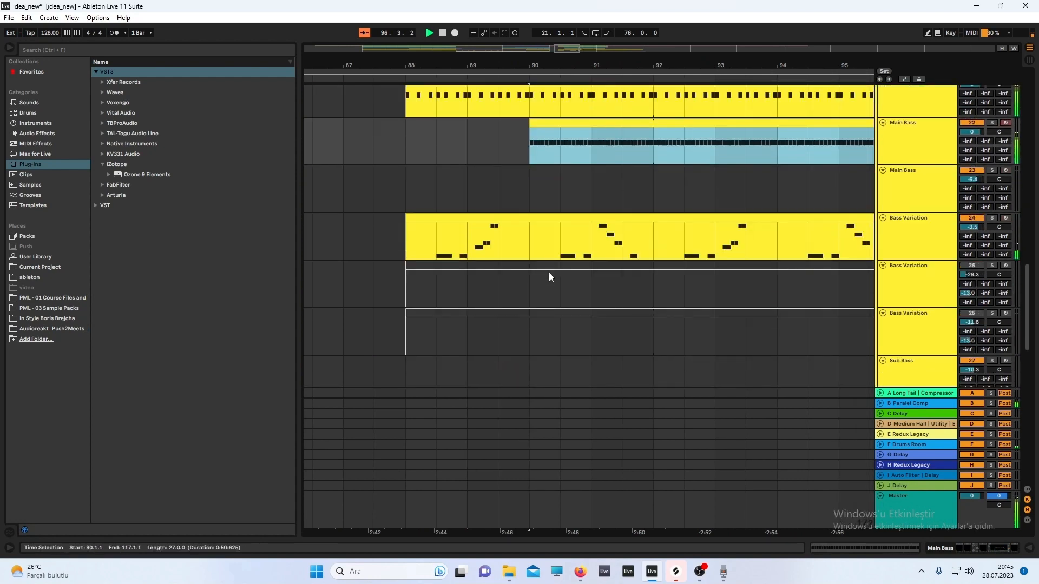
# Split the track 22 Main Bass clip at bars 92 and 94 and delete the section between them, over the active Bass Agressive clip
pyautogui.hscroll(3, 595, 243)
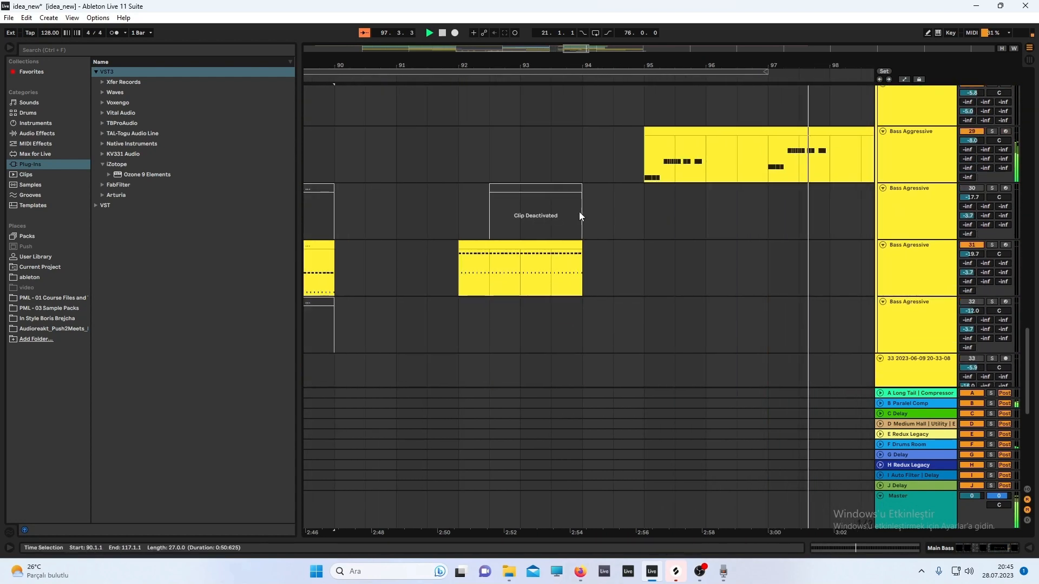
pyautogui.scroll(5, 541, 211)
pyautogui.scroll(3, 529, 213)
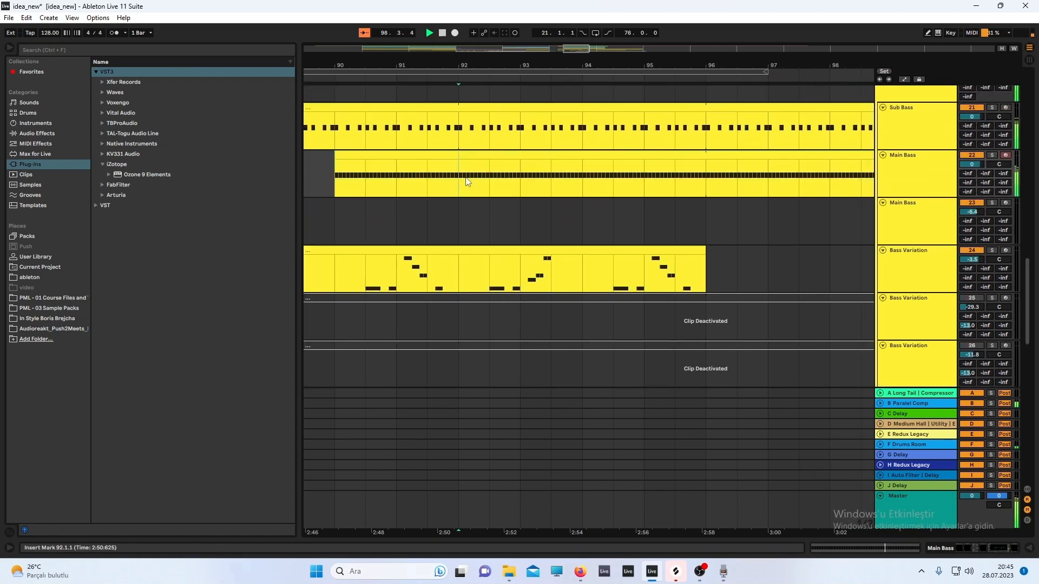
pyautogui.rightClick(464, 180)
pyautogui.click(489, 214)
pyautogui.scroll(-5, 584, 185)
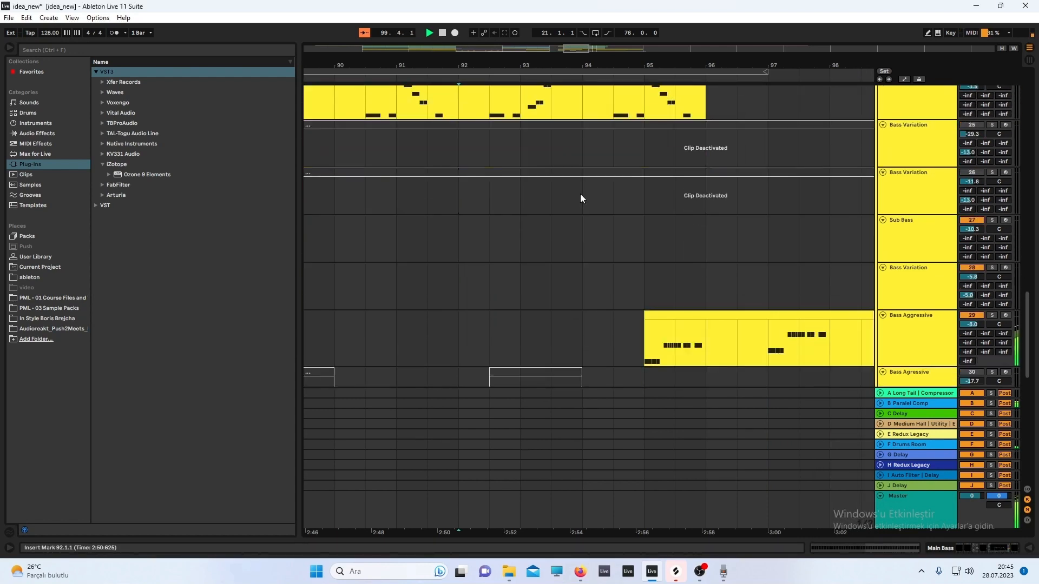
pyautogui.scroll(5, 580, 198)
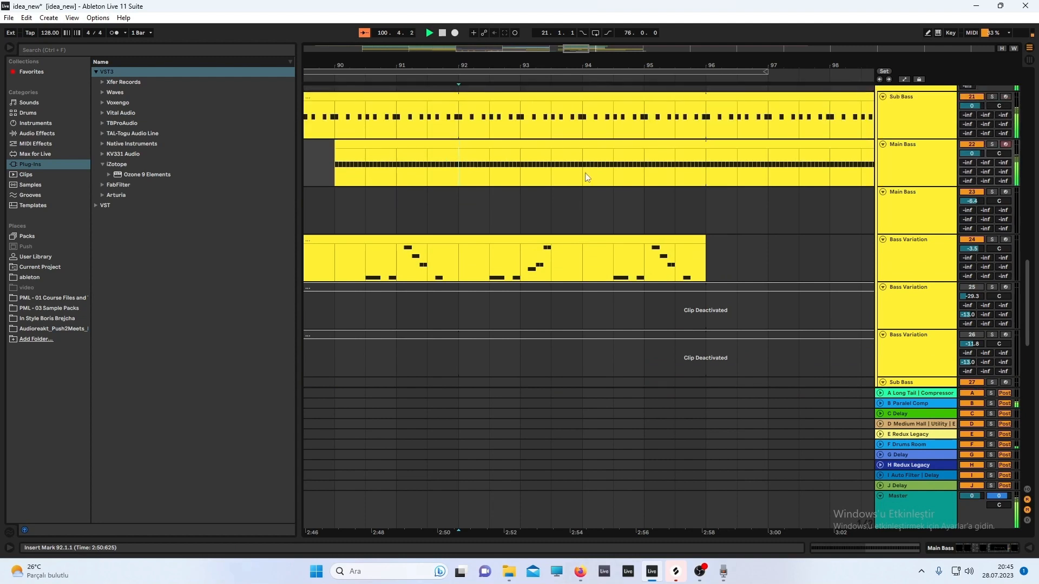
pyautogui.rightClick(583, 174)
pyautogui.click(611, 208)
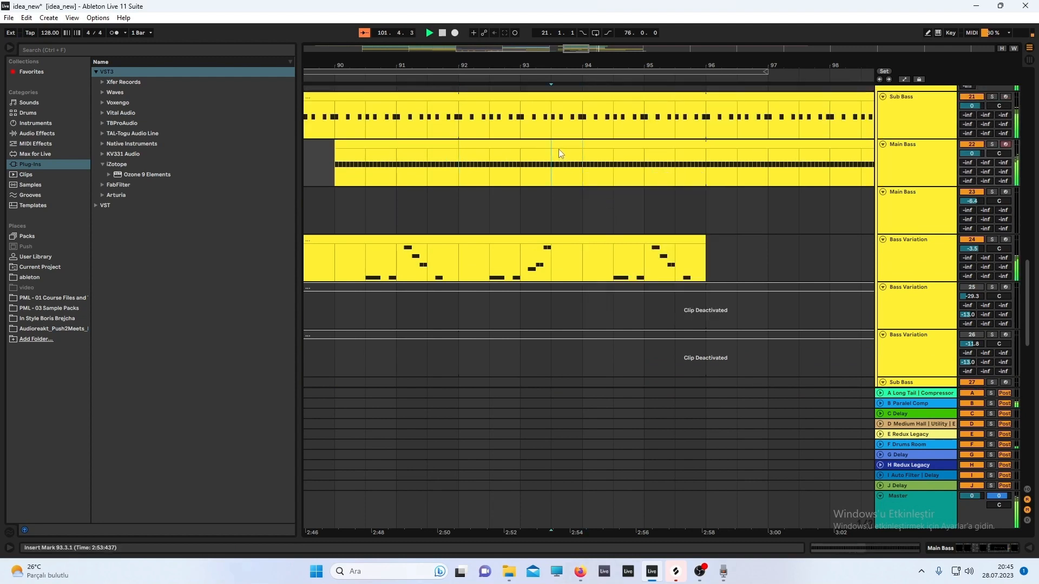
pyautogui.click(558, 147)
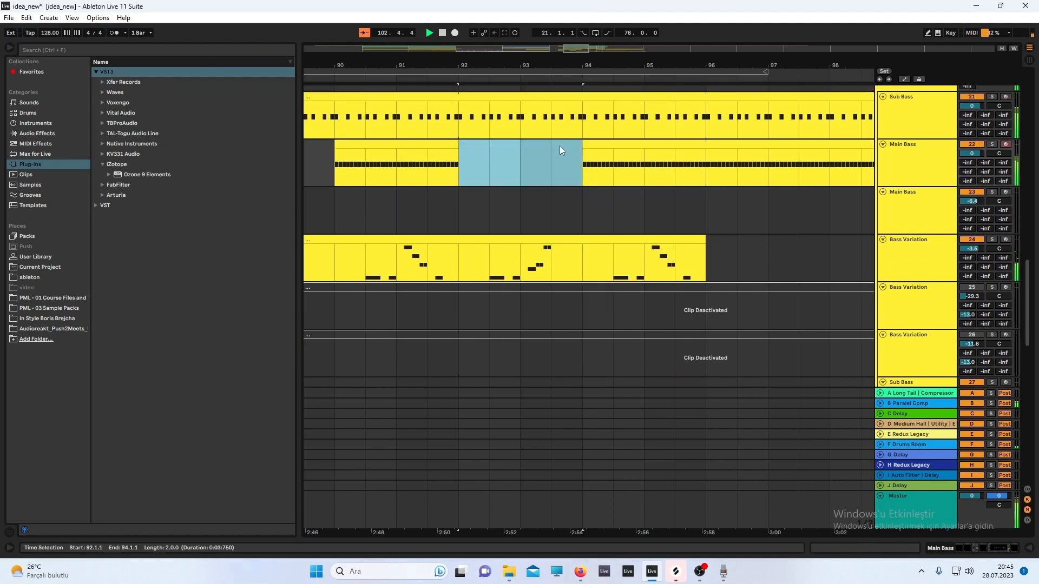
# Save the set with the whole arrangement in view and briefly check the recording in OBS
pyautogui.press('w')
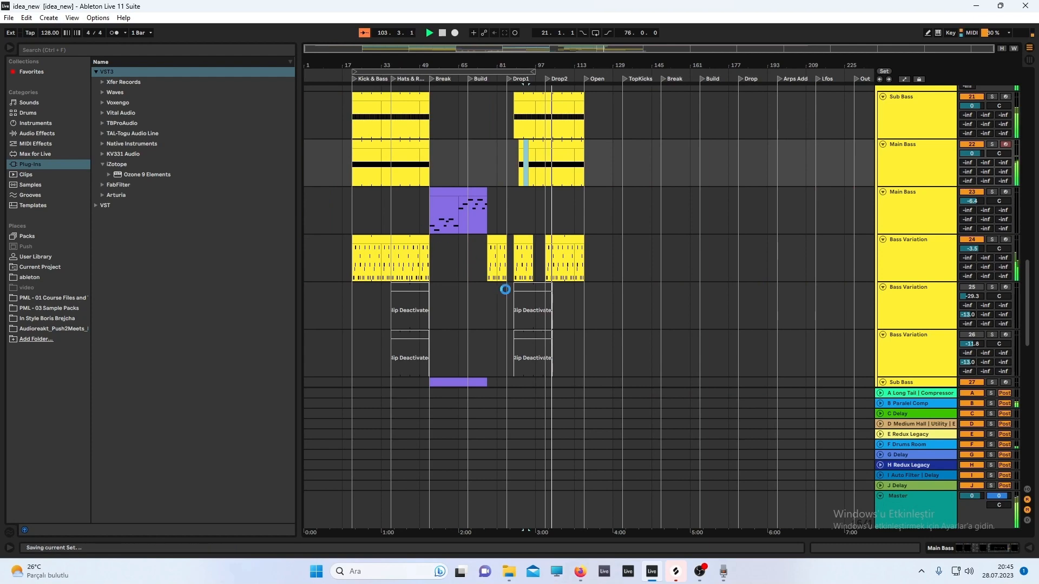
pyautogui.click(701, 571)
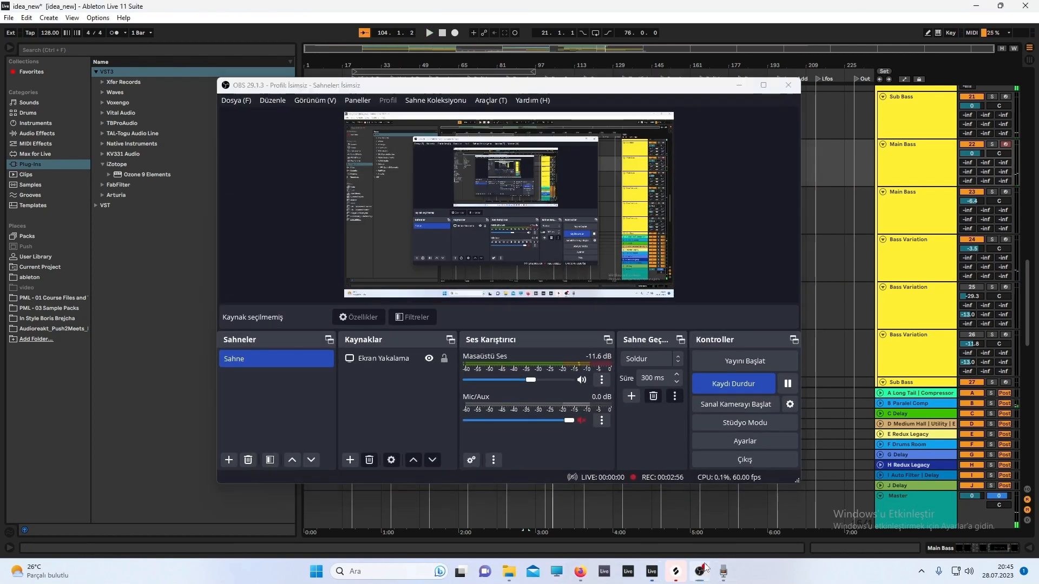
pyautogui.click(701, 571)
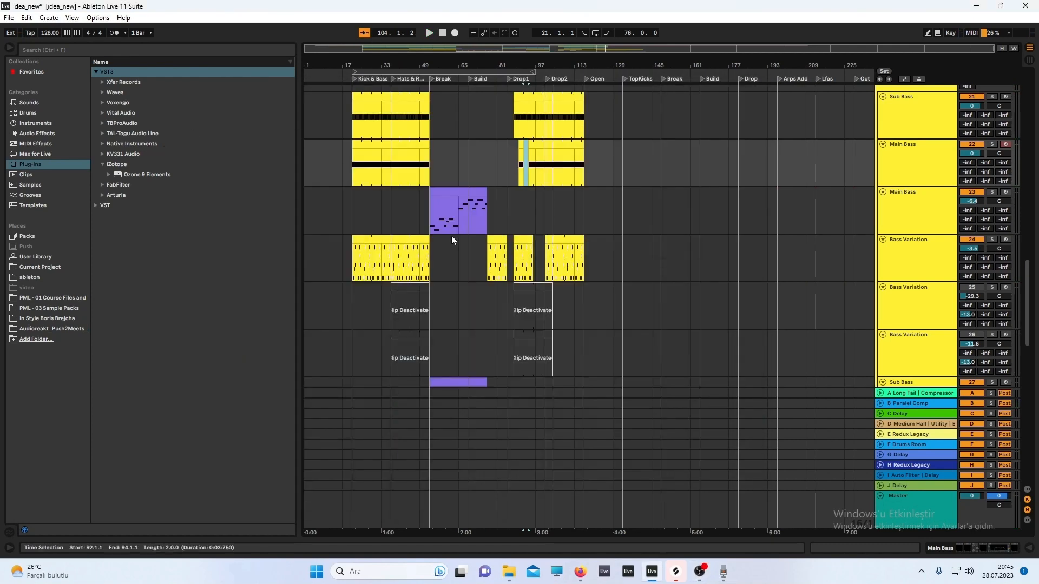
# Copy bars 53 to 65 of the track 37 Arp clip and place the copy at bar 41, directly before the Break
pyautogui.scroll(-10, 451, 235)
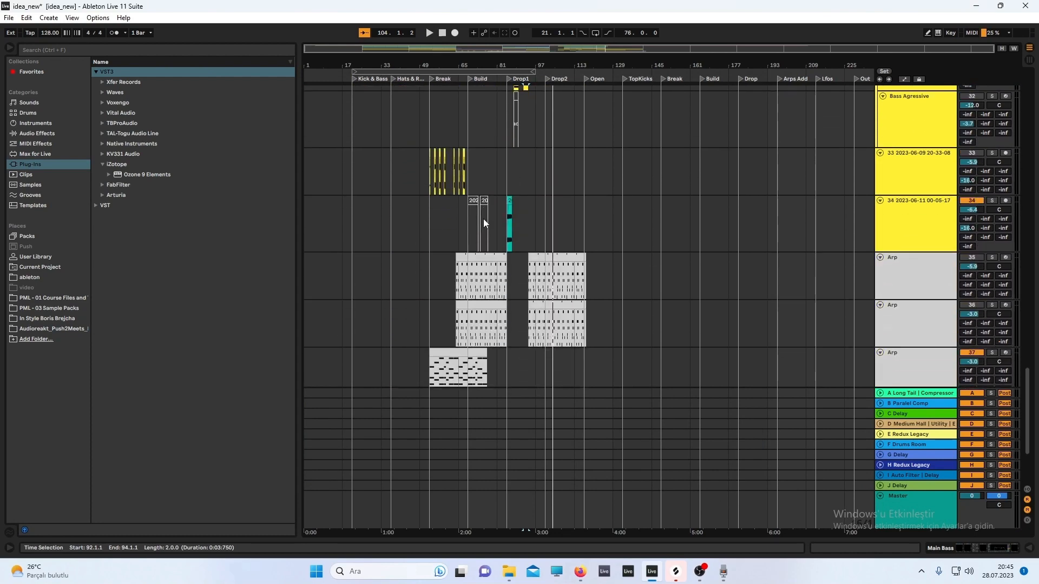
pyautogui.scroll(-4, 483, 222)
pyautogui.scroll(4, 394, 240)
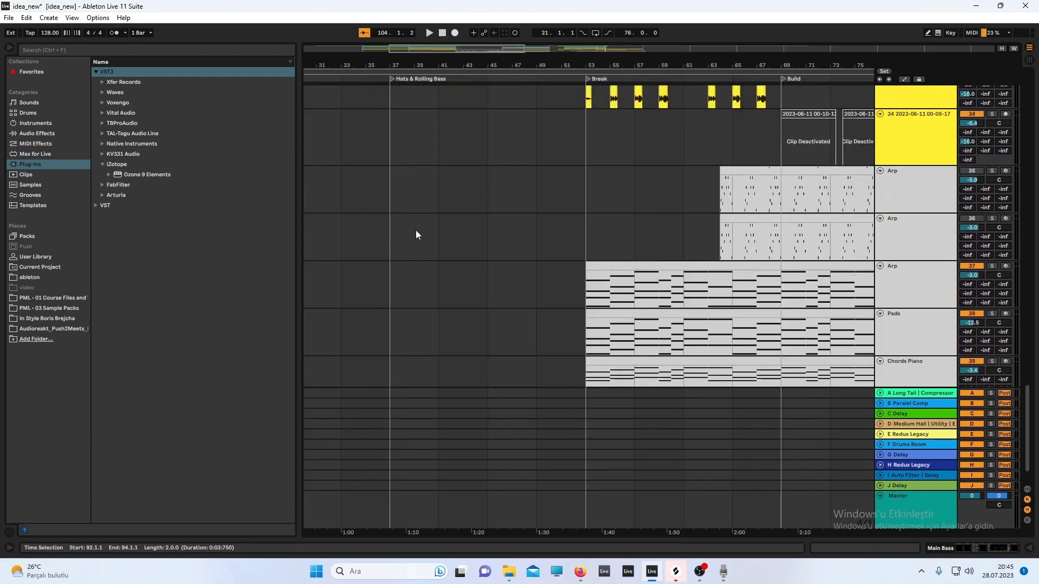
pyautogui.hscroll(2, 564, 222)
pyautogui.scroll(-2, 564, 222)
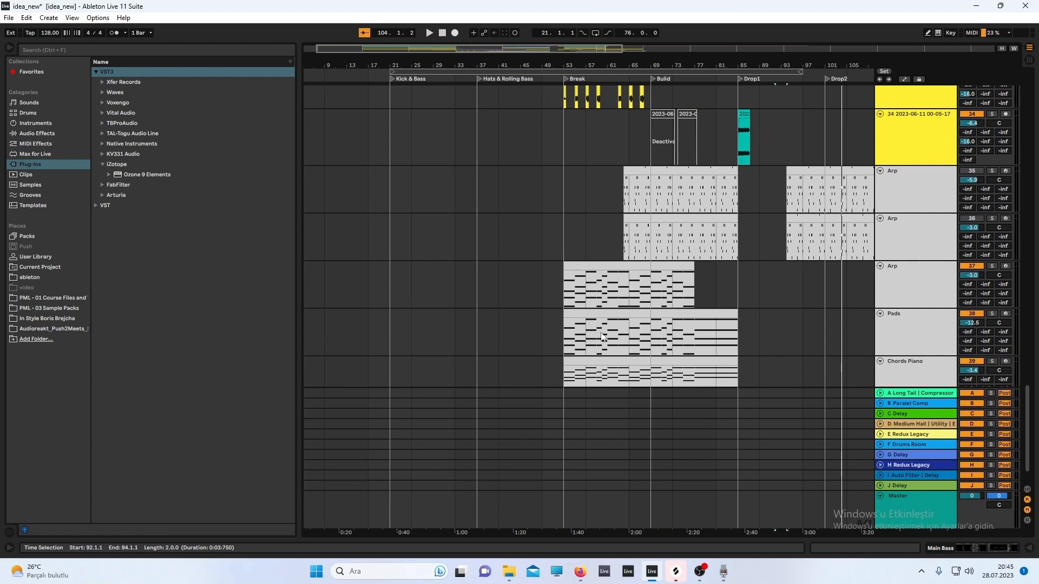
pyautogui.moveTo(632, 307); pyautogui.dragTo(563, 304)
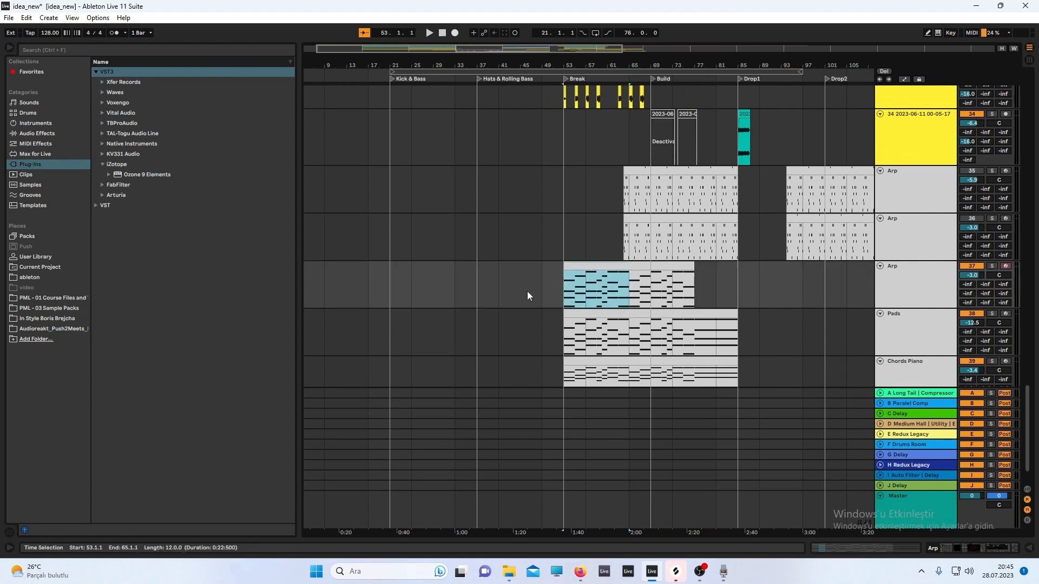
pyautogui.click(479, 284)
pyautogui.hotkey('ctrl', 'v')
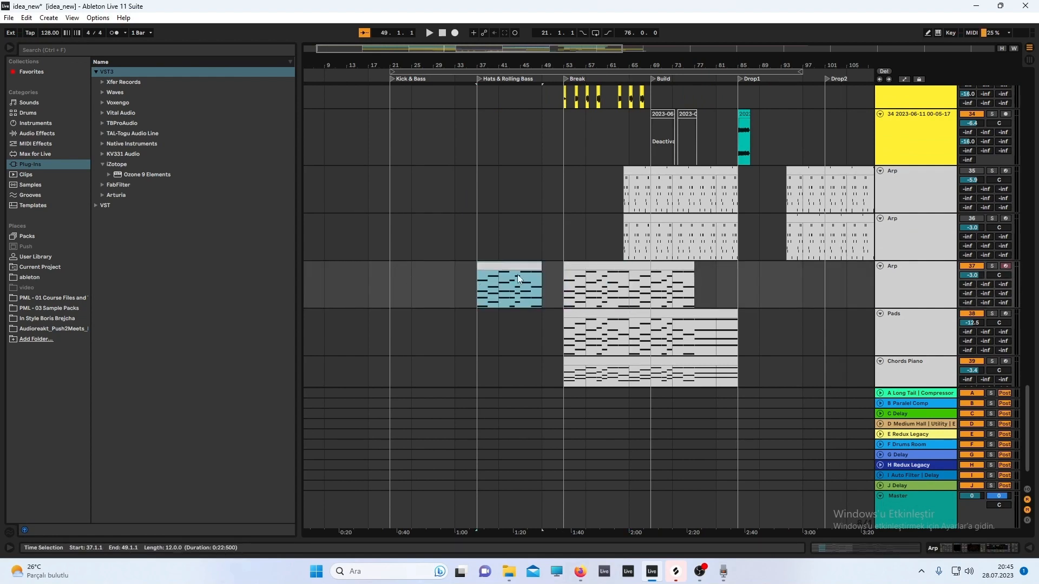
pyautogui.moveTo(523, 269); pyautogui.dragTo(544, 271)
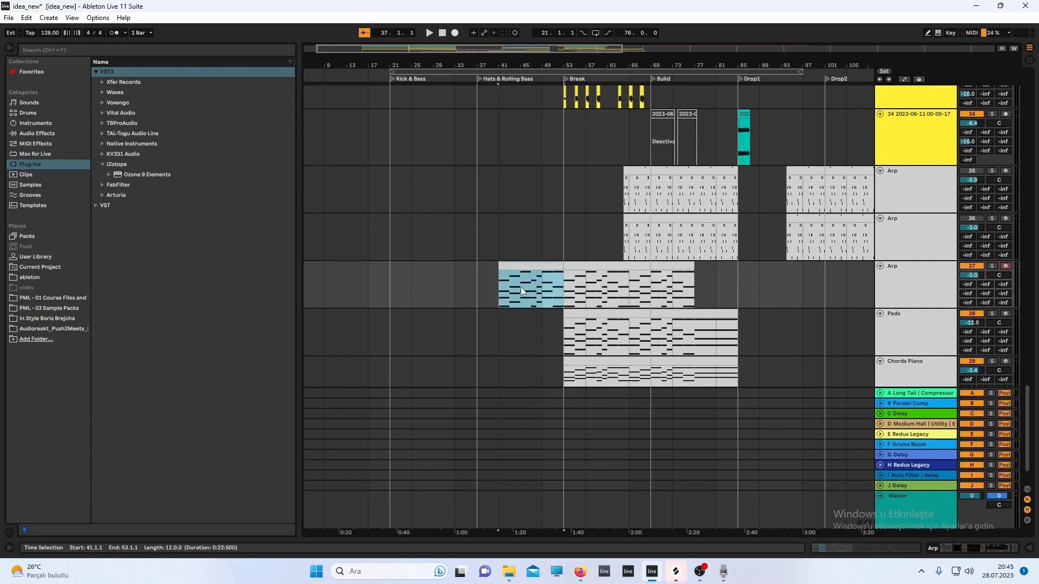
# Open the track 37 Arp's devices and listen to the copied section soloed from bar 41
pyautogui.scroll(-2, 520, 287)
pyautogui.doubleClick(927, 235)
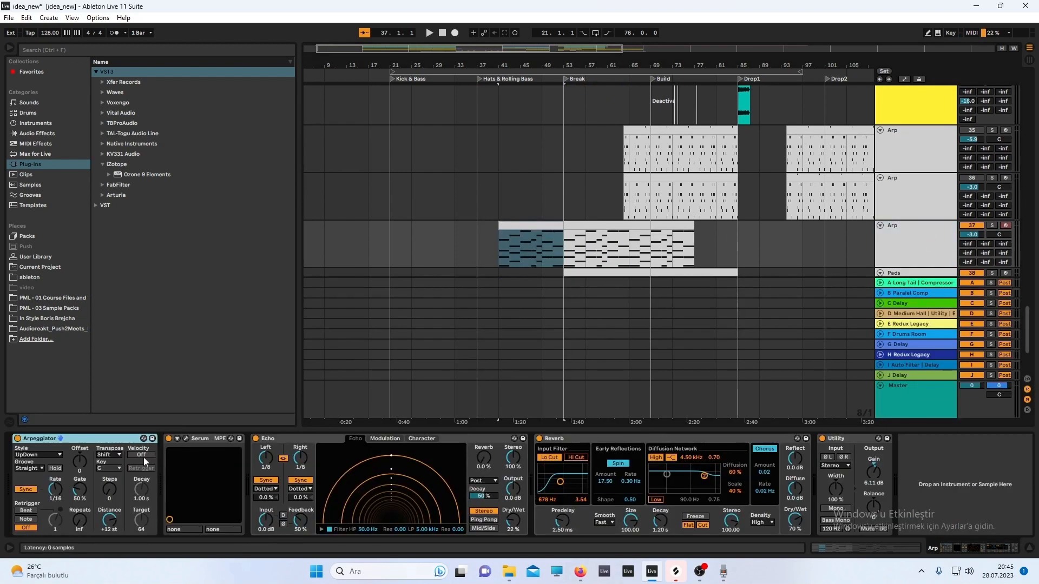
pyautogui.click(992, 226)
pyautogui.press('space')
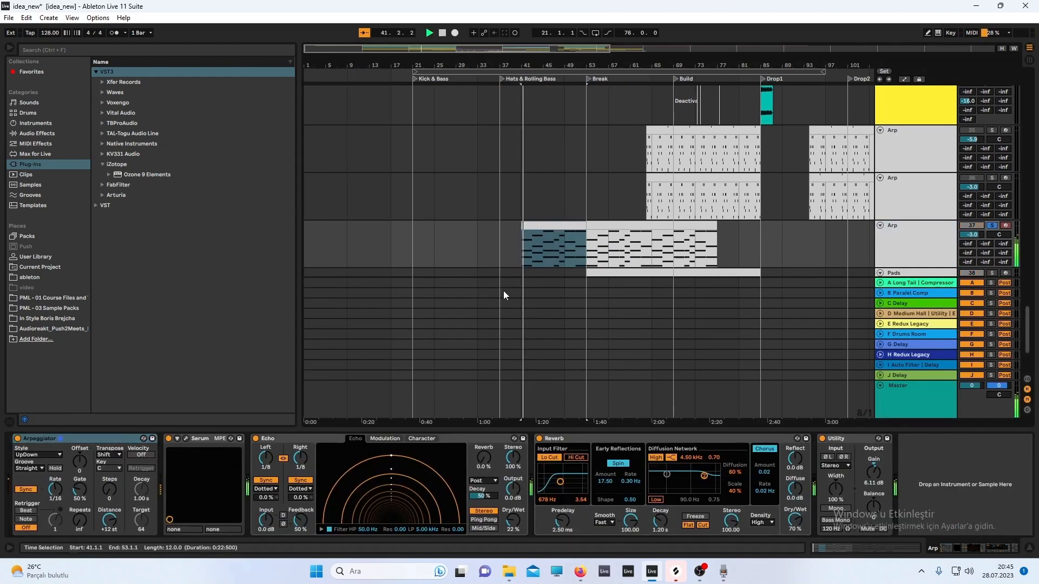
# Try the copied Arp section on the Pads track at bar 41, listen to it soloed, and delete it from that track
pyautogui.scroll(-4, 504, 295)
pyautogui.click(566, 219)
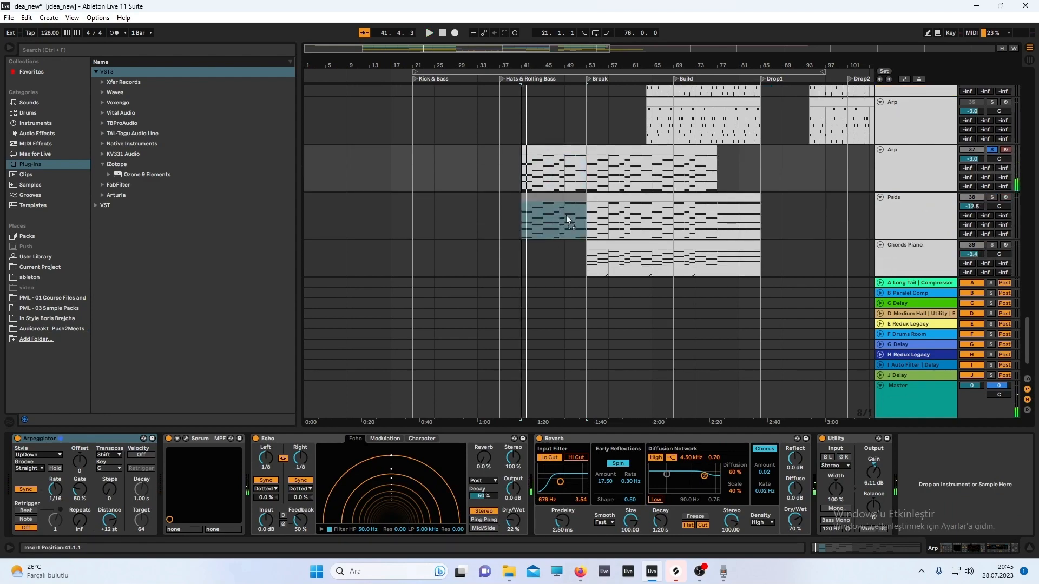
pyautogui.click(992, 195)
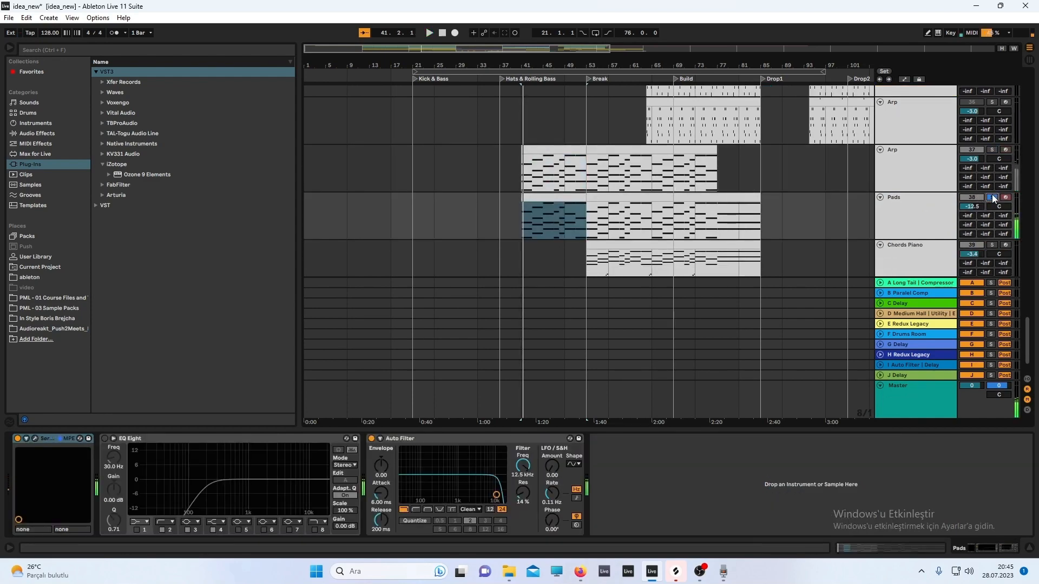
pyautogui.click(557, 195)
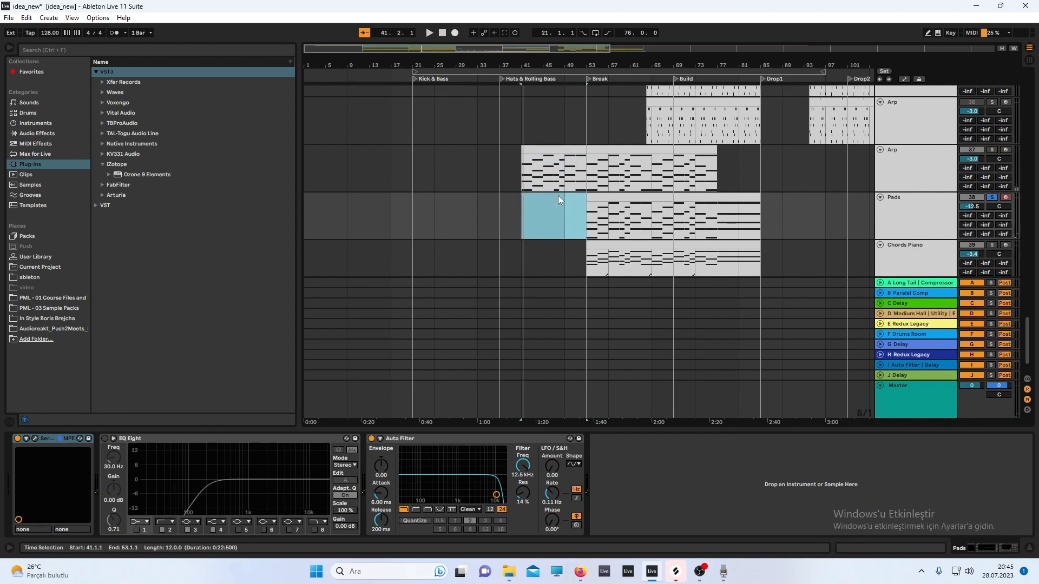
# Try the copied section on the track 36 Arp, listen to it soloed, and move it back to the track 37 Arp
pyautogui.moveTo(568, 151); pyautogui.dragTo(569, 106)
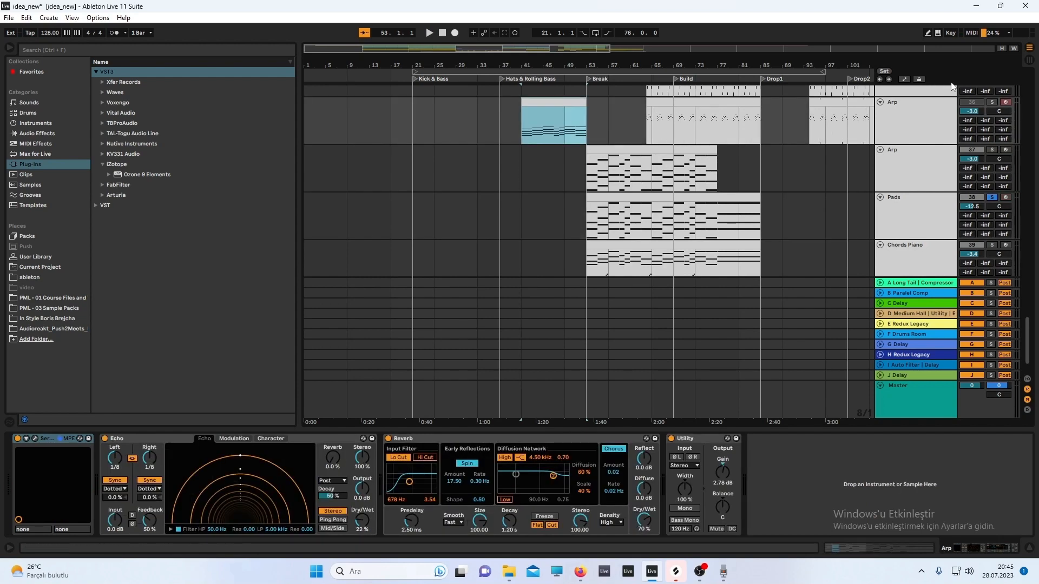
pyautogui.click(993, 102)
pyautogui.press('space')
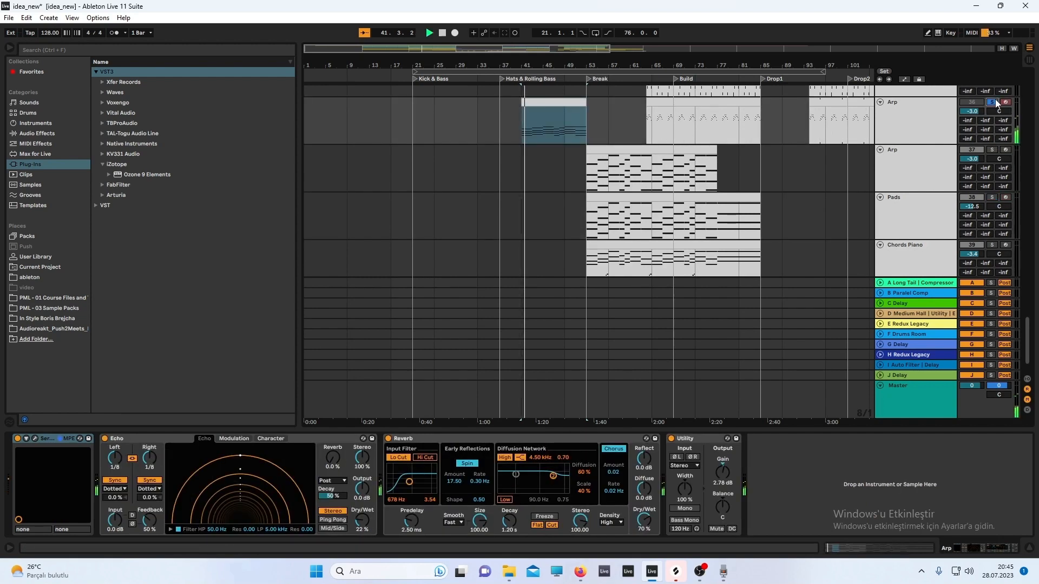
pyautogui.moveTo(557, 121); pyautogui.dragTo(558, 169)
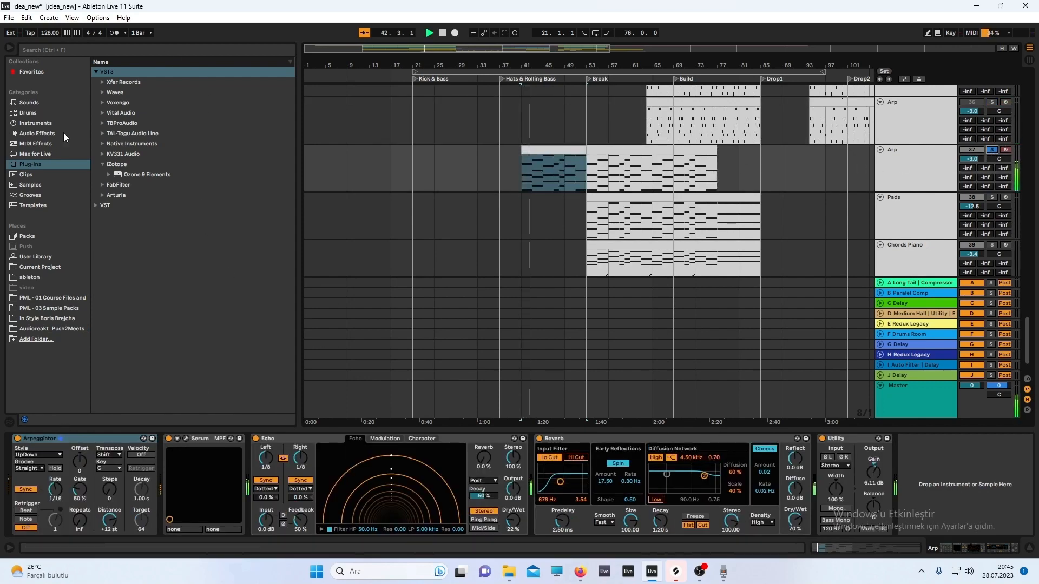
# Add an Auto Filter after the Reverb on the track 37 Arp and lower its cutoff frequency to about 513 Hz
pyautogui.click(34, 123)
pyautogui.click(67, 49)
pyautogui.write('auto')
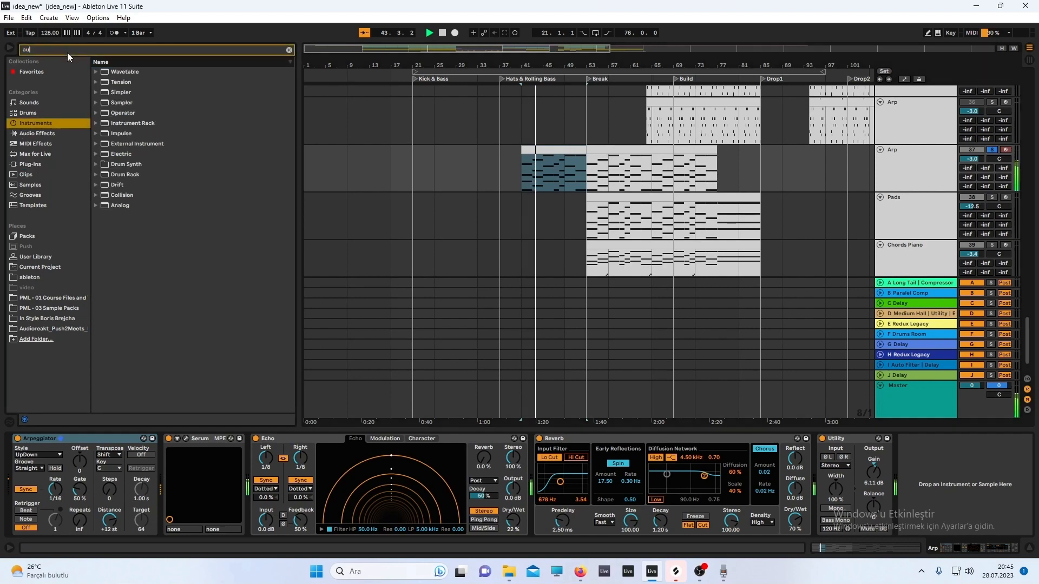
pyautogui.click(35, 133)
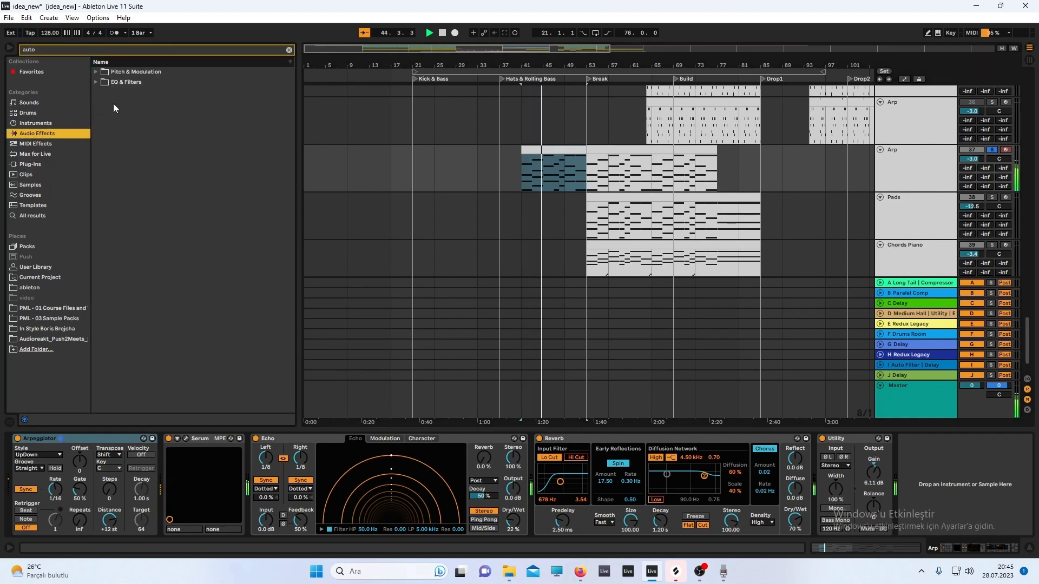
pyautogui.click(96, 82)
pyautogui.click(103, 93)
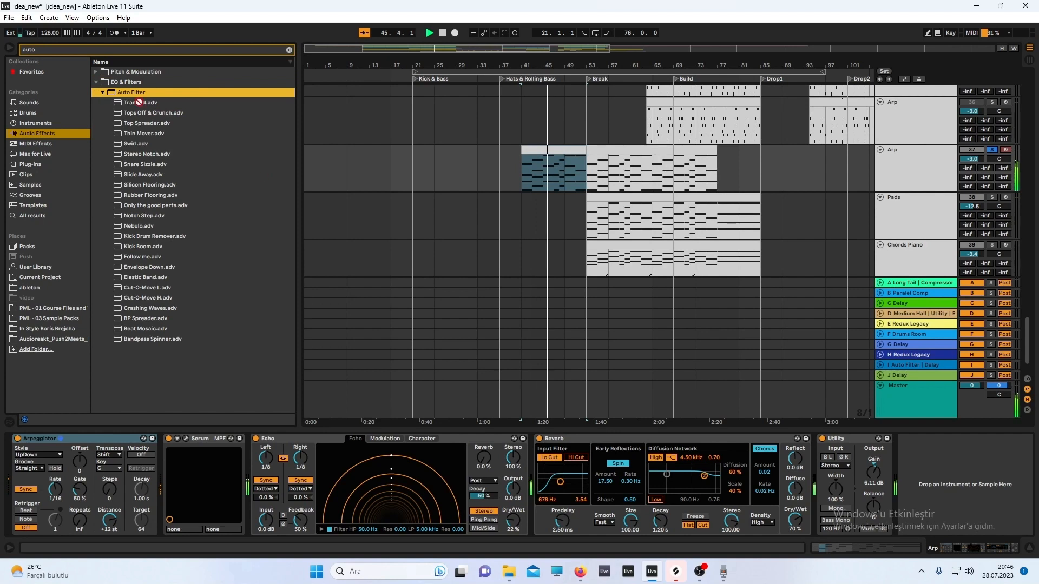
pyautogui.moveTo(552, 514); pyautogui.dragTo(816, 483)
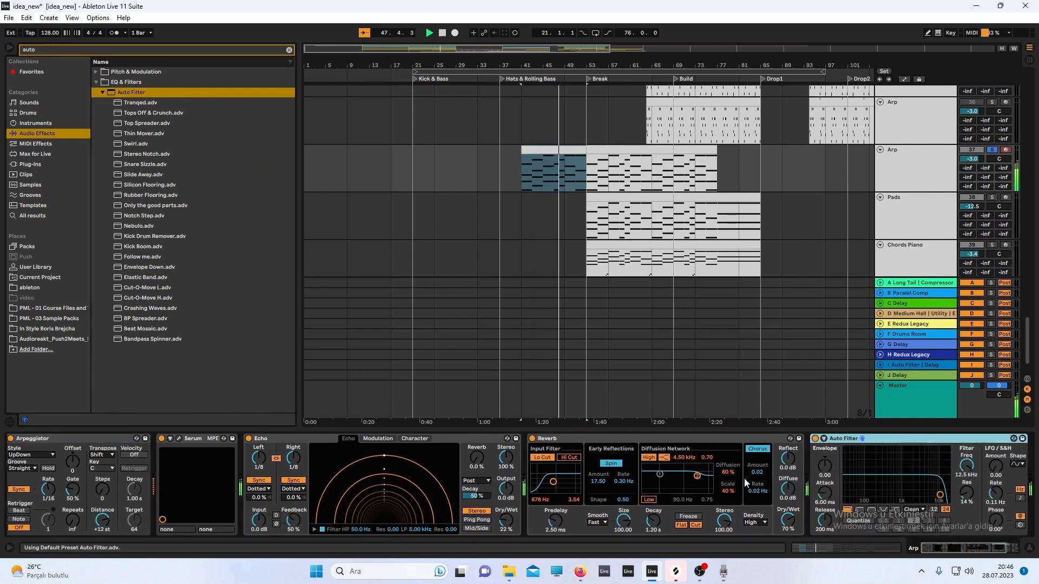
pyautogui.moveTo(940, 495); pyautogui.dragTo(891, 495)
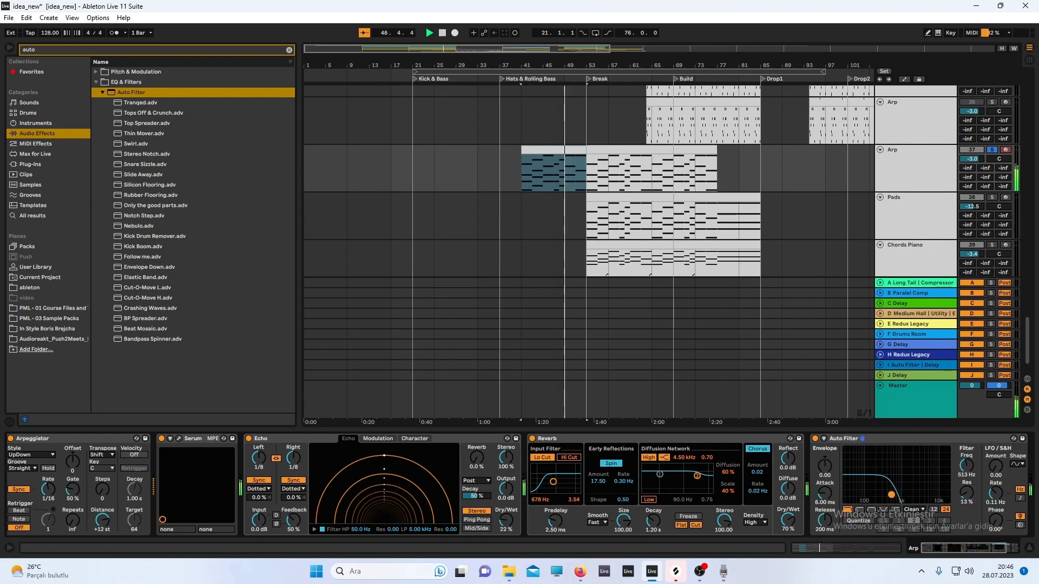
# Duplicate the 12-bar Arp section on track 37 to bar 29, directly before the copy at bar 41
pyautogui.press('+')
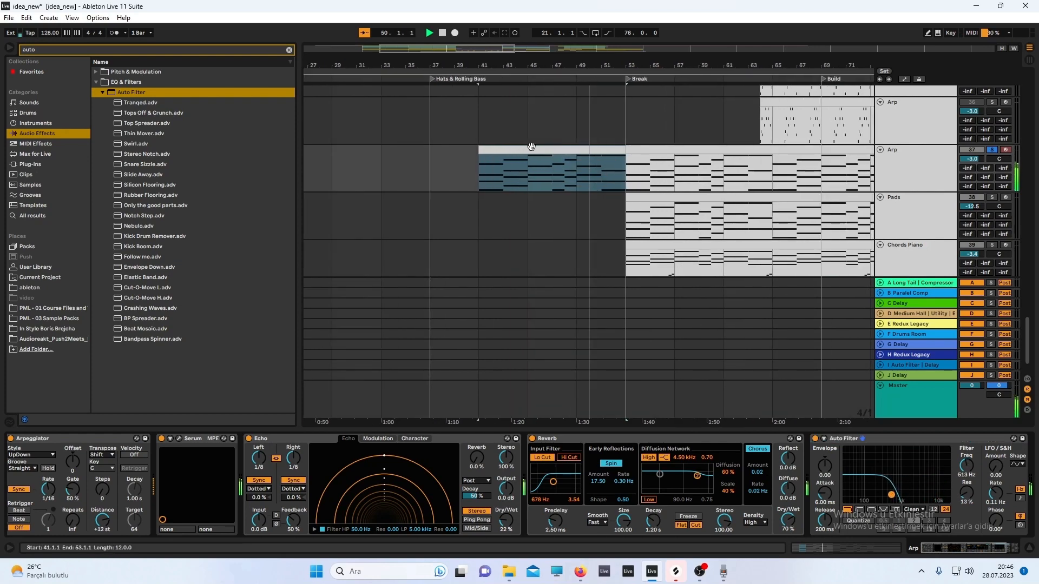
pyautogui.press('-')
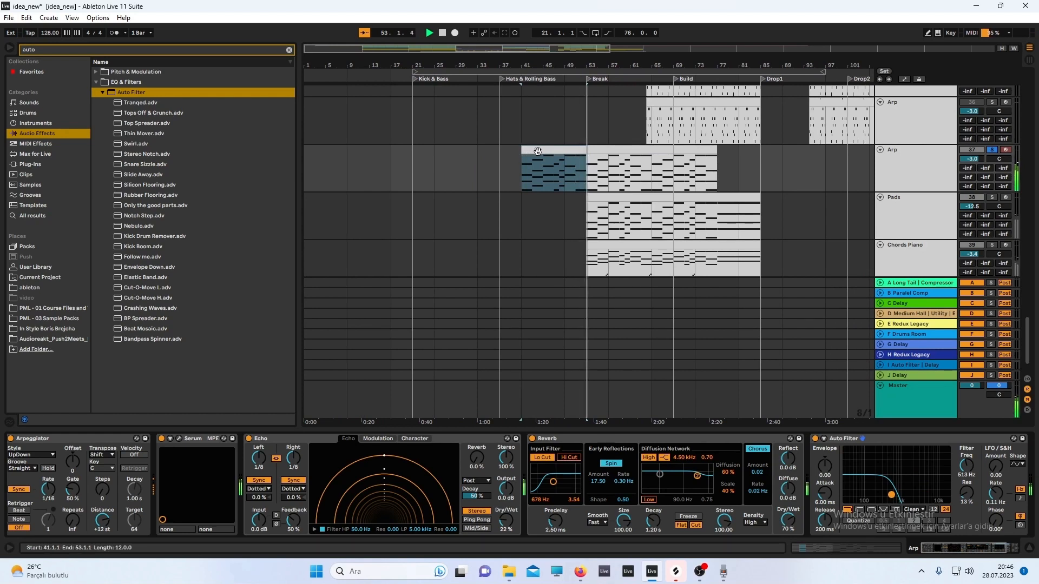
pyautogui.moveTo(538, 151)
pyautogui.mouseDown()
pyautogui.moveTo(473, 161)
pyautogui.moveTo(531, 162)
pyautogui.mouseUp()
pyautogui.keyDown('ctrl'); pyautogui.scroll(2, 484, 155); pyautogui.keyUp('ctrl')
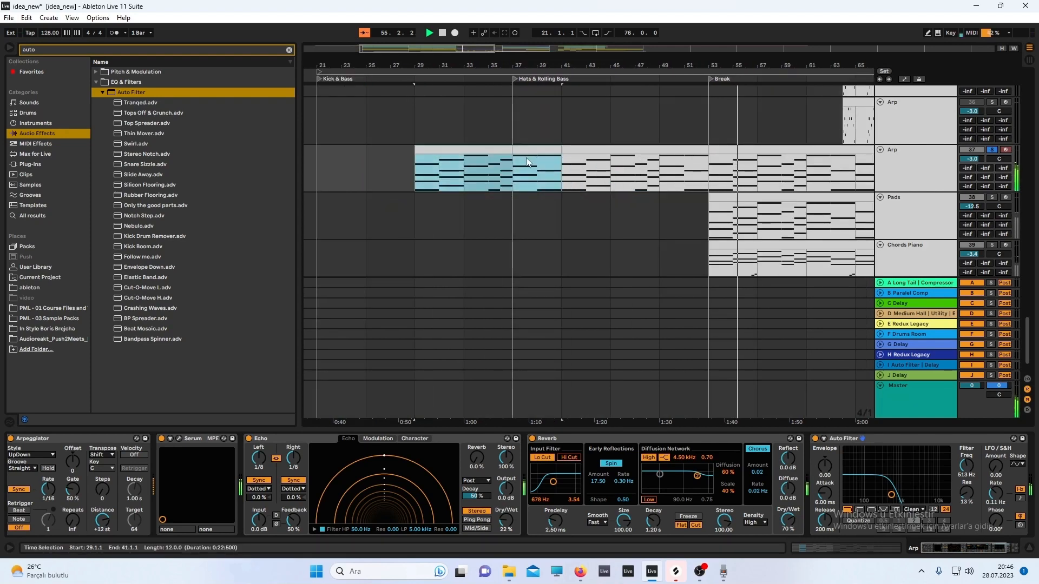
pyautogui.keyDown('ctrl'); pyautogui.scroll(-2, 490, 165); pyautogui.keyUp('ctrl')
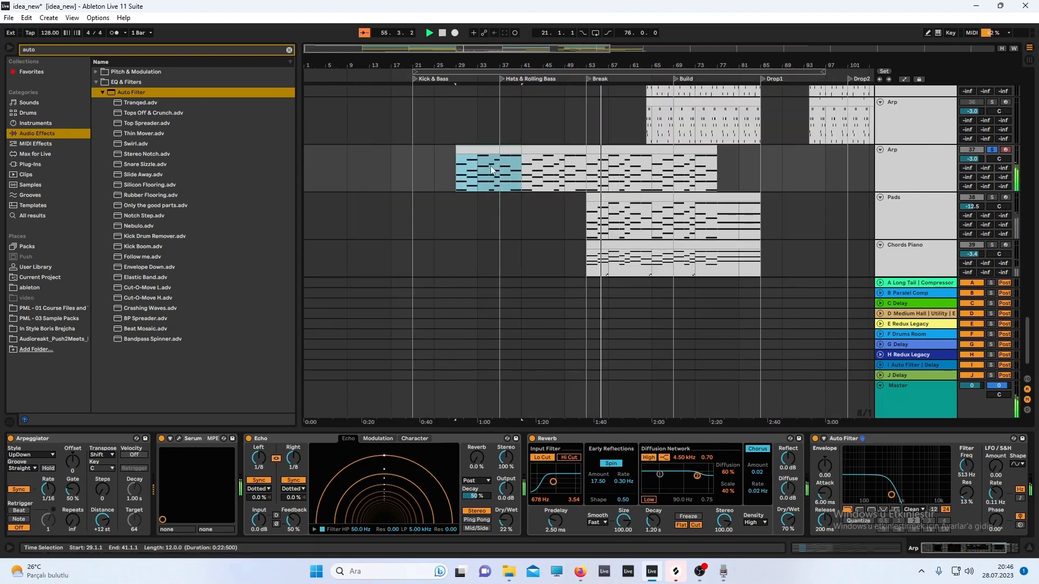
# Show the automation of the Auto Filter's Frequency for the track 37 Arp in the arrangement
pyautogui.rightClick(962, 465)
pyautogui.click(851, 458)
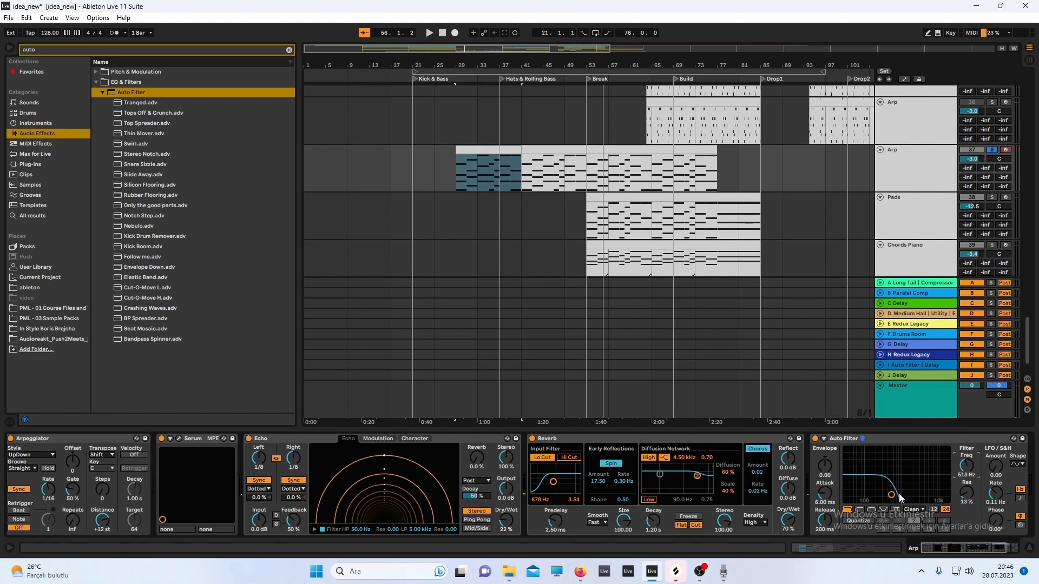
pyautogui.rightClick(960, 463)
pyautogui.click(955, 473)
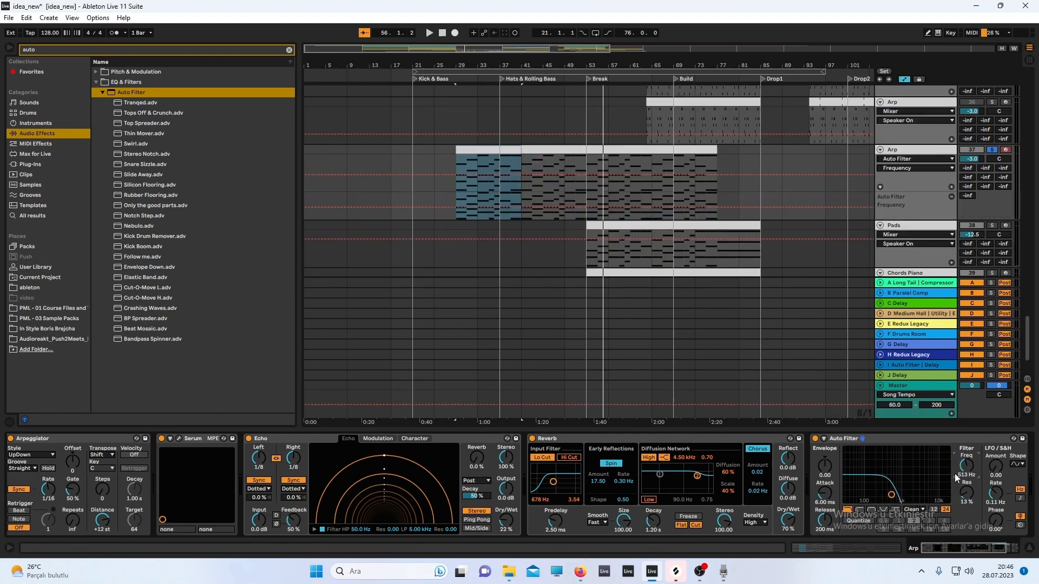
pyautogui.rightClick(963, 465)
pyautogui.click(945, 472)
pyautogui.press('Delete')
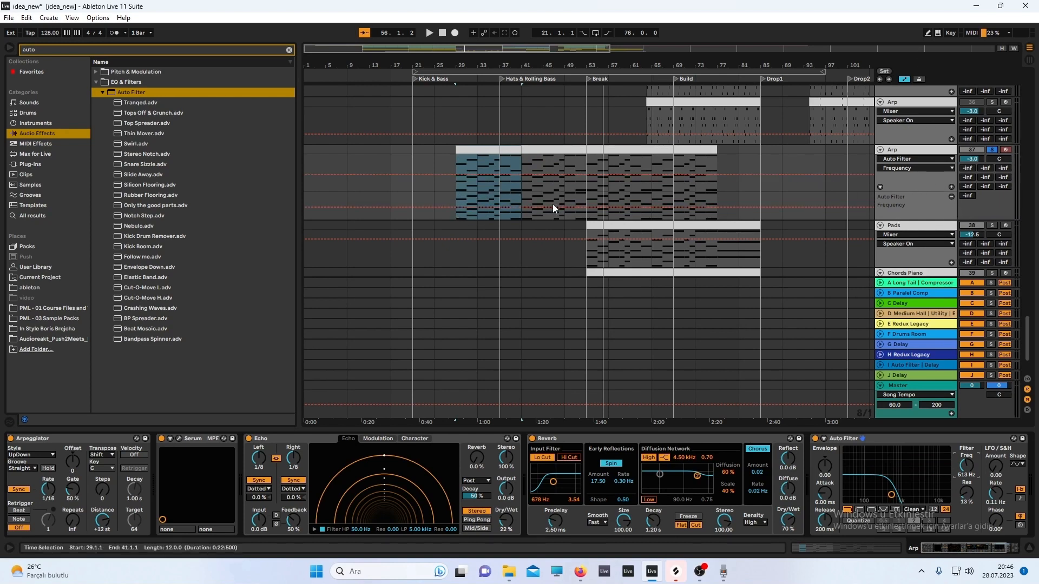
# Automate the track 37 Arp's filter frequency to rise from bar 41 to about 3.91 kHz at the Break, and unsolo the track during playback
pyautogui.click(498, 208)
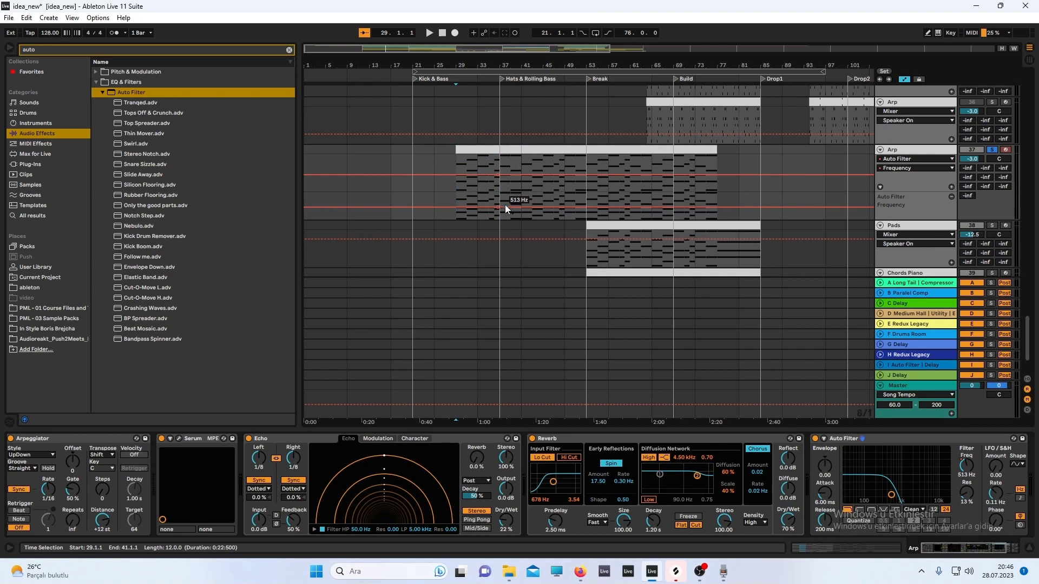
pyautogui.click(498, 207)
pyautogui.moveTo(565, 207)
pyautogui.mouseDown()
pyautogui.moveTo(608, 193)
pyautogui.moveTo(559, 193)
pyautogui.moveTo(576, 200)
pyautogui.mouseUp()
pyautogui.scroll(2, 607, 197)
pyautogui.press('space')
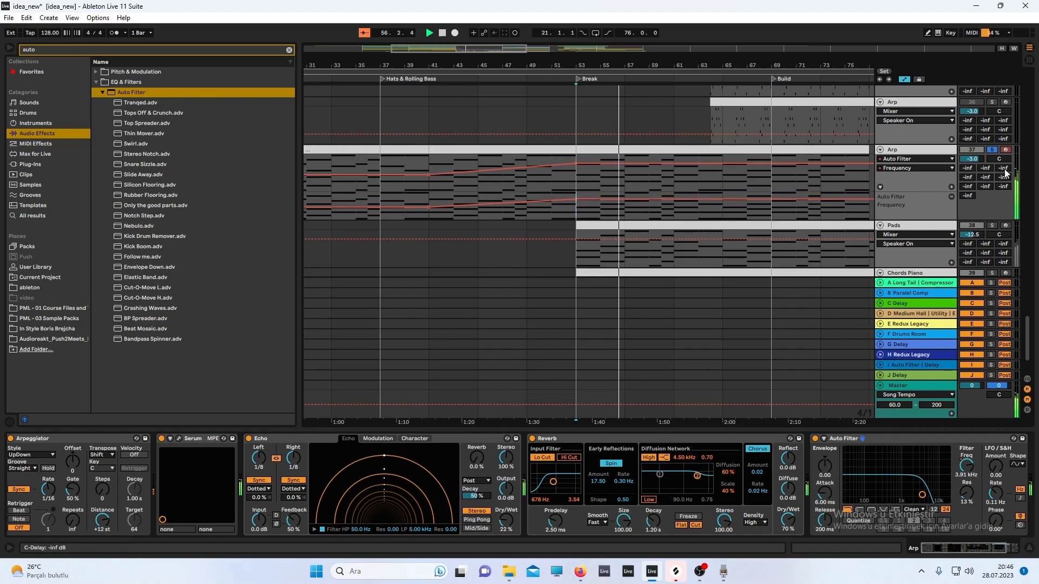
pyautogui.click(992, 150)
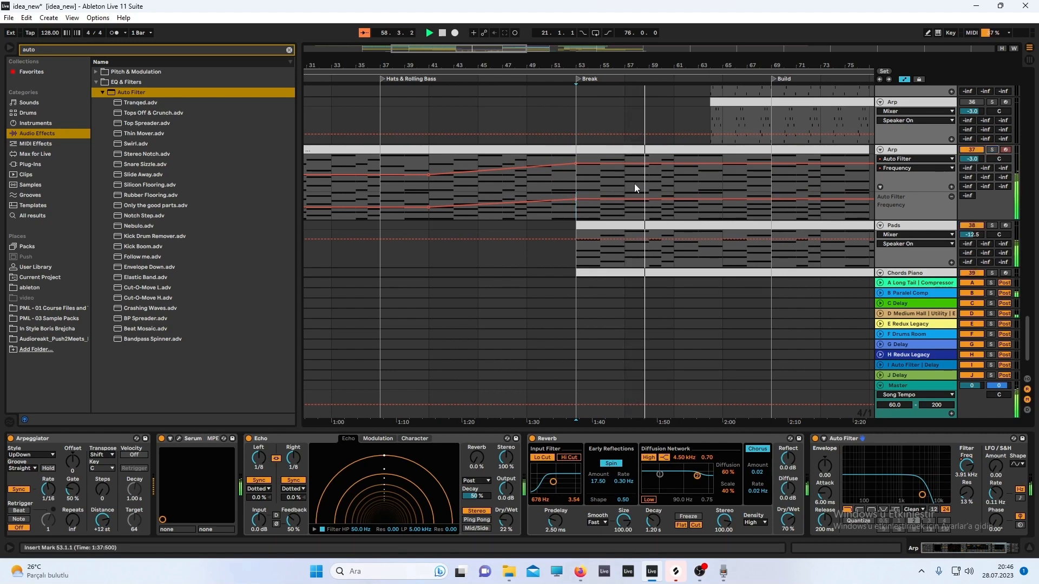
# Raise the Arp's filter frequency at the Break to about 11.6 kHz and play the arrangement from bar 29
pyautogui.moveTo(576, 201); pyautogui.dragTo(576, 194)
pyautogui.scroll(-5, 523, 199)
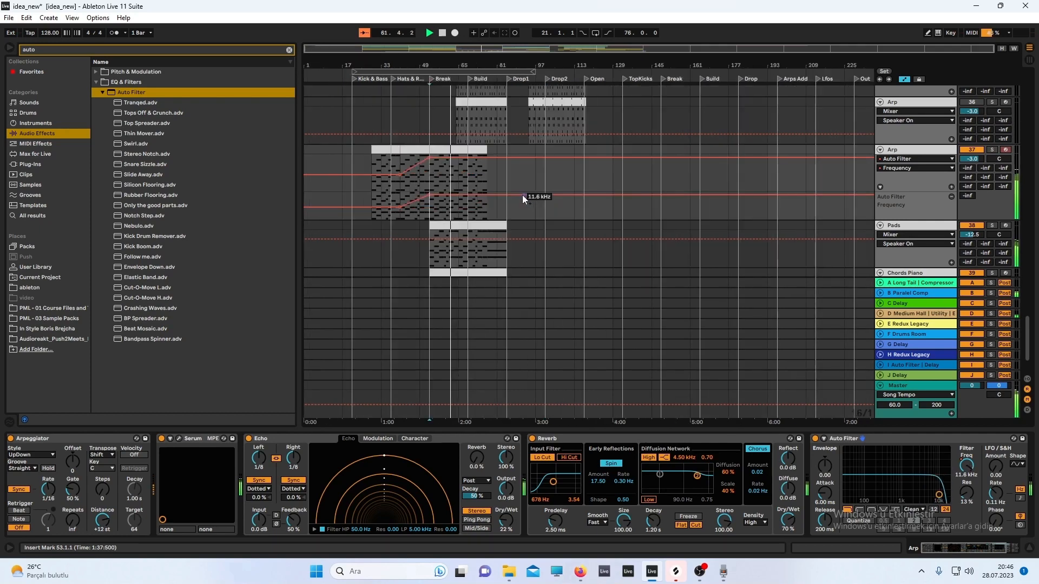
pyautogui.click(372, 197)
pyautogui.scroll(3, 369, 195)
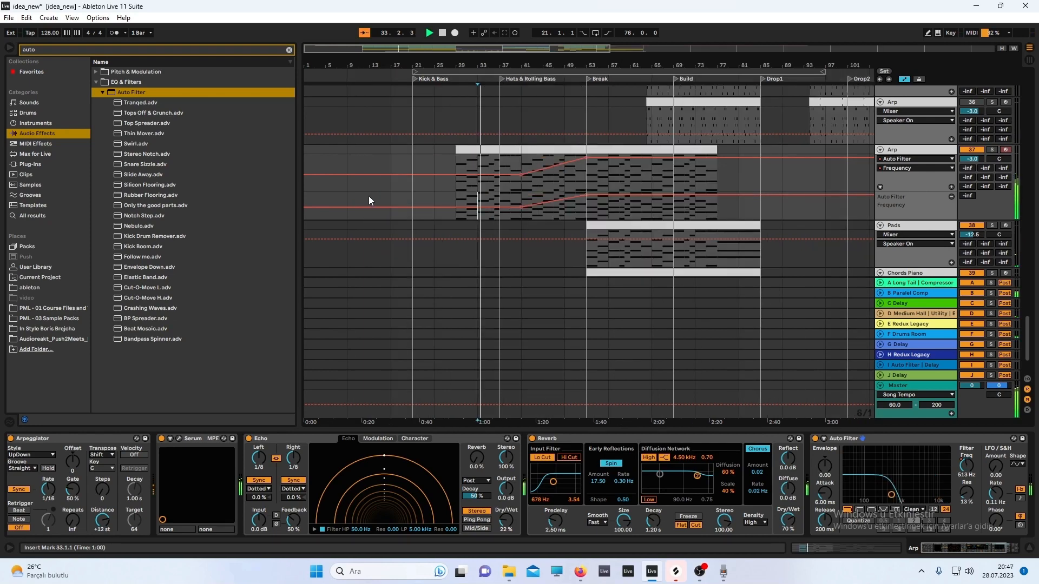
pyautogui.click(457, 196)
pyautogui.scroll(3, 457, 193)
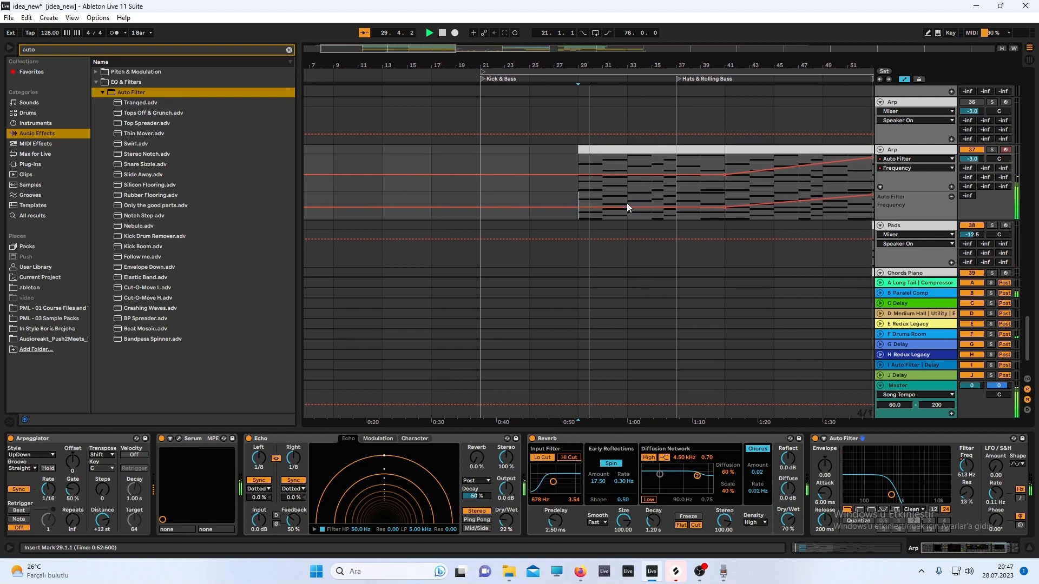
# Raise the flat part of the Arp's filter automation before bar 41 to about 1.01 kHz and hide the automation
pyautogui.scroll(10, 578, 204)
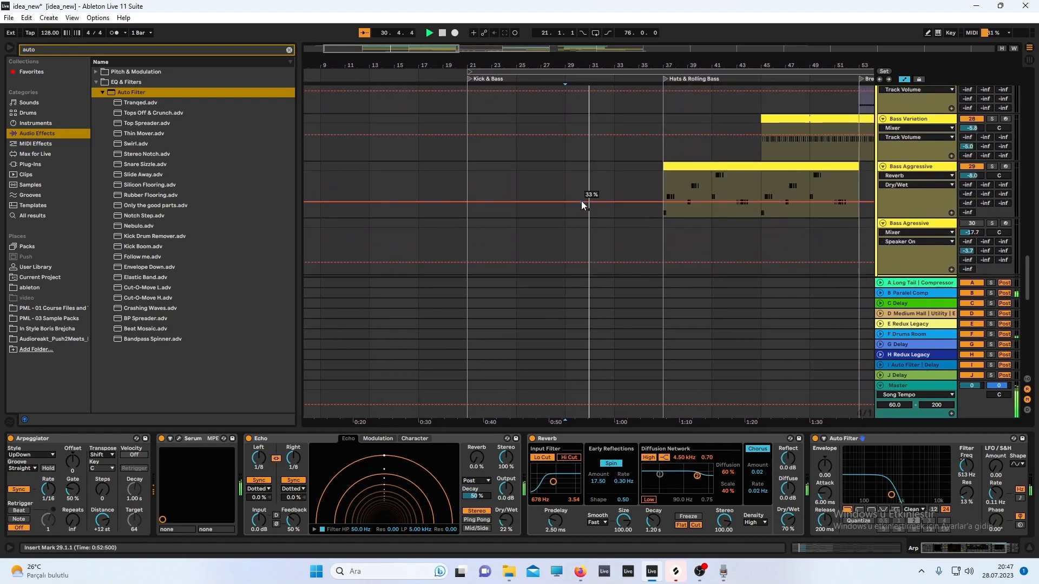
pyautogui.scroll(-10, 581, 200)
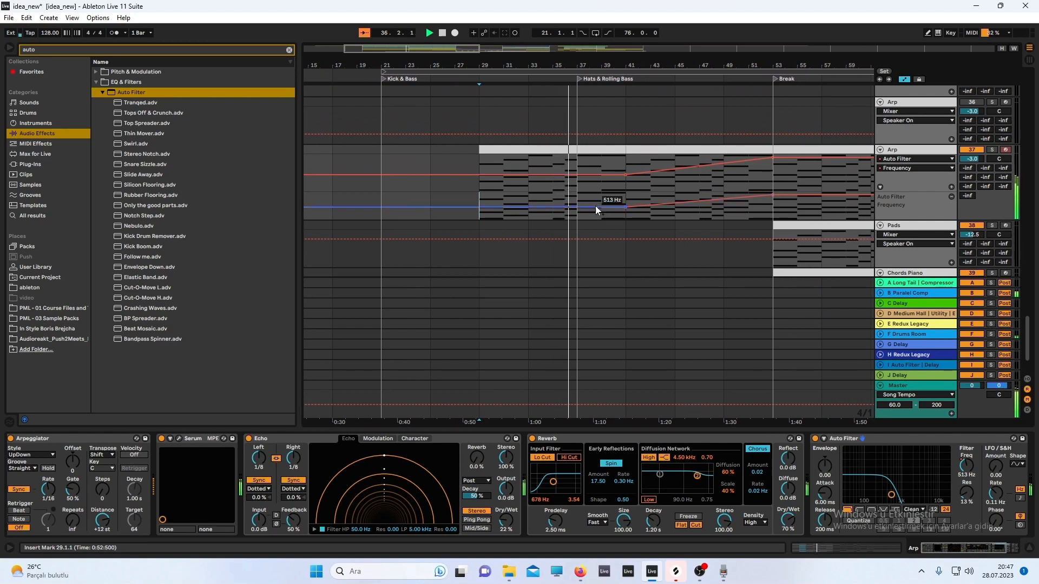
pyautogui.moveTo(603, 211); pyautogui.dragTo(603, 204)
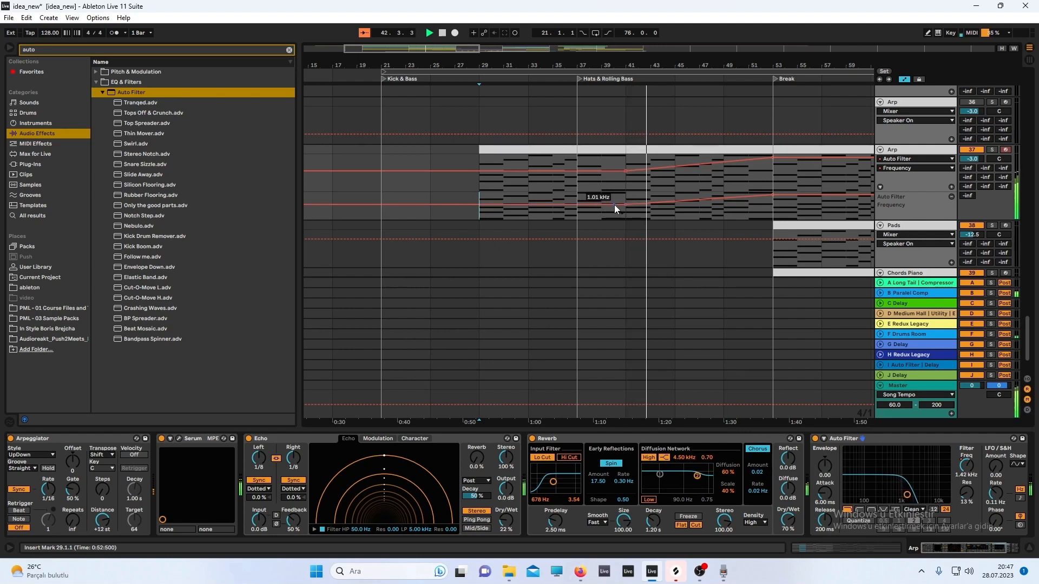
pyautogui.click(909, 79)
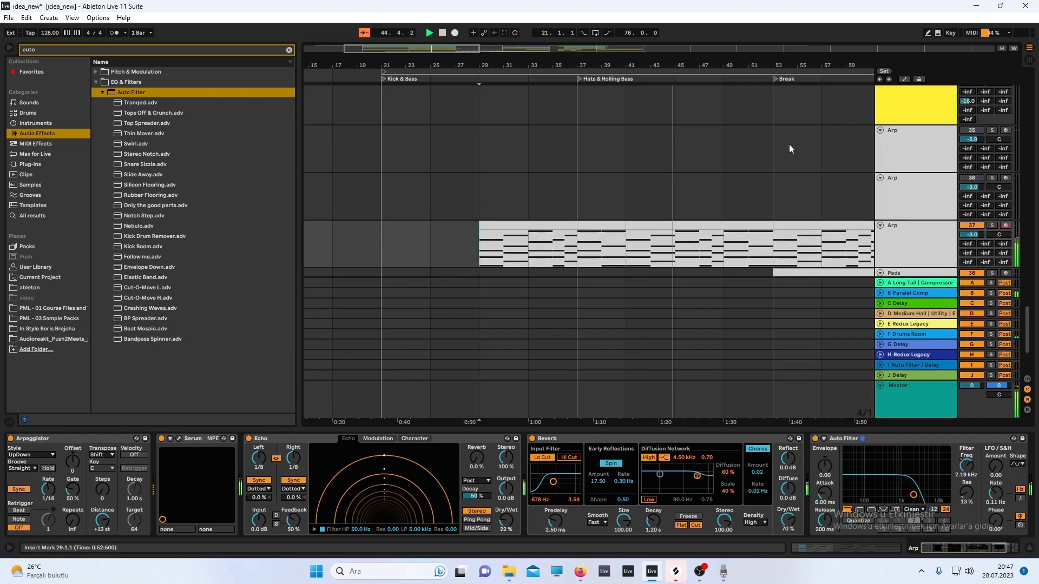
# Examine the bass, audio and Arp tracks from Hats & Rolling Bass into the Break while the arrangement plays
pyautogui.scroll(5, 788, 144)
pyautogui.scroll(-8, 786, 144)
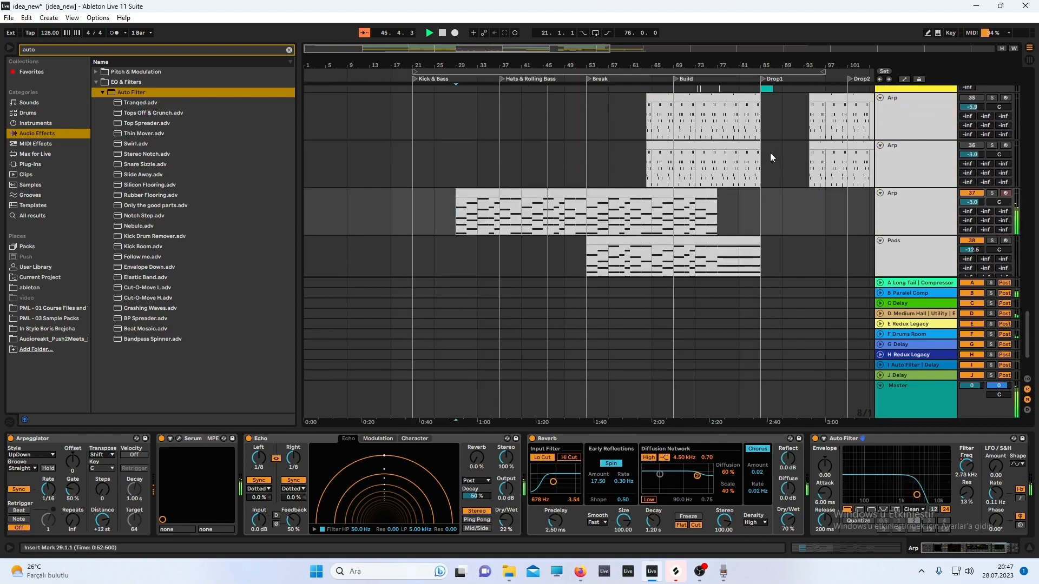
pyautogui.scroll(2, 771, 152)
pyautogui.scroll(3, 533, 183)
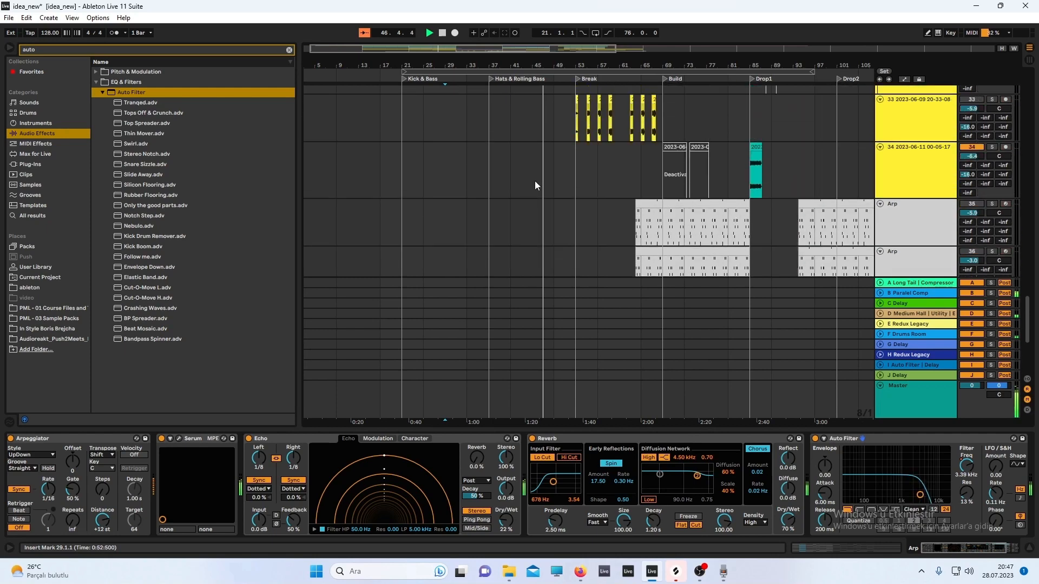
pyautogui.scroll(5, 536, 182)
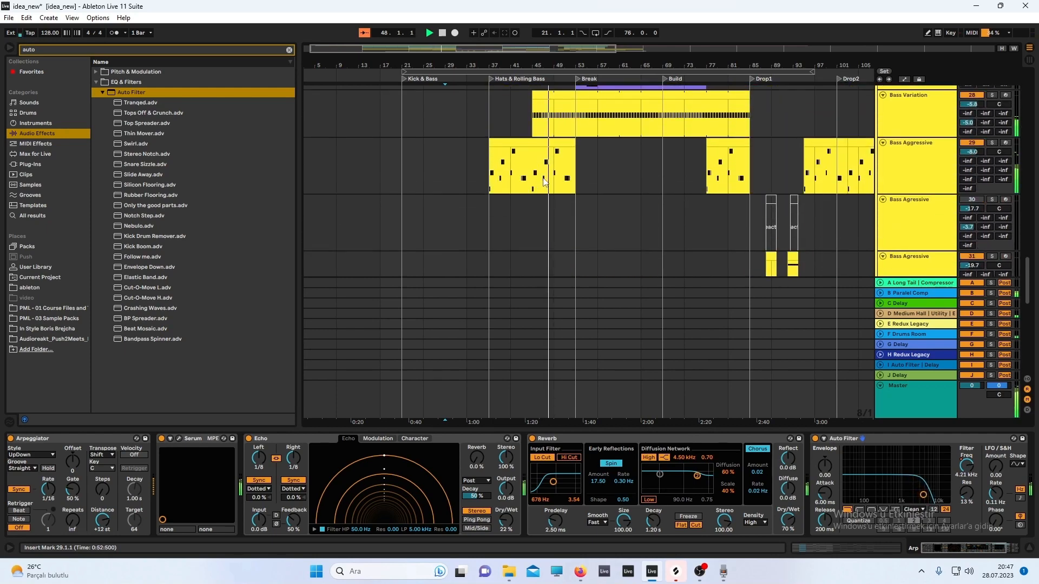
pyautogui.scroll(-7, 545, 179)
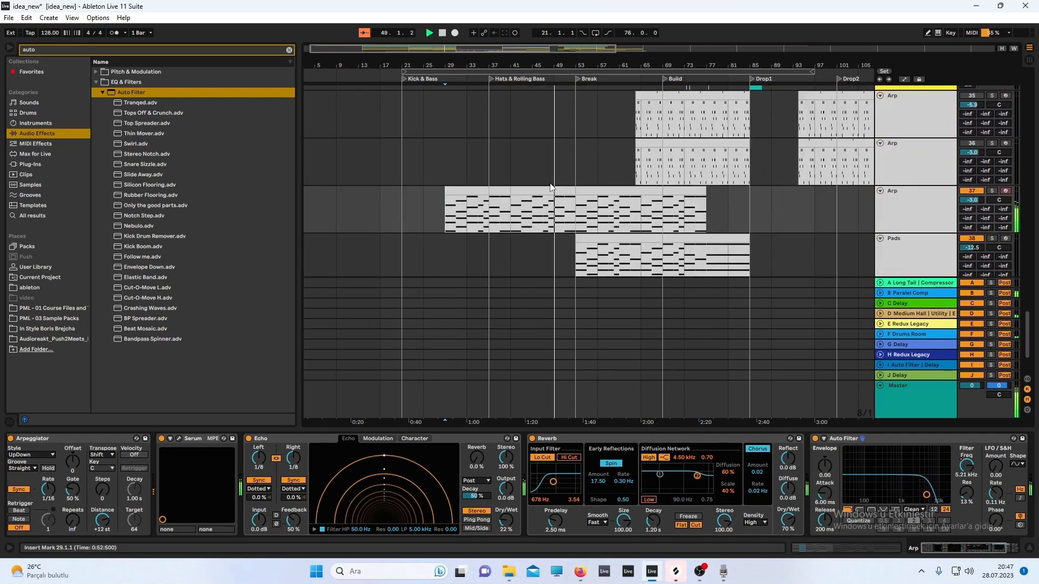
pyautogui.scroll(3, 553, 171)
pyautogui.scroll(6, 558, 168)
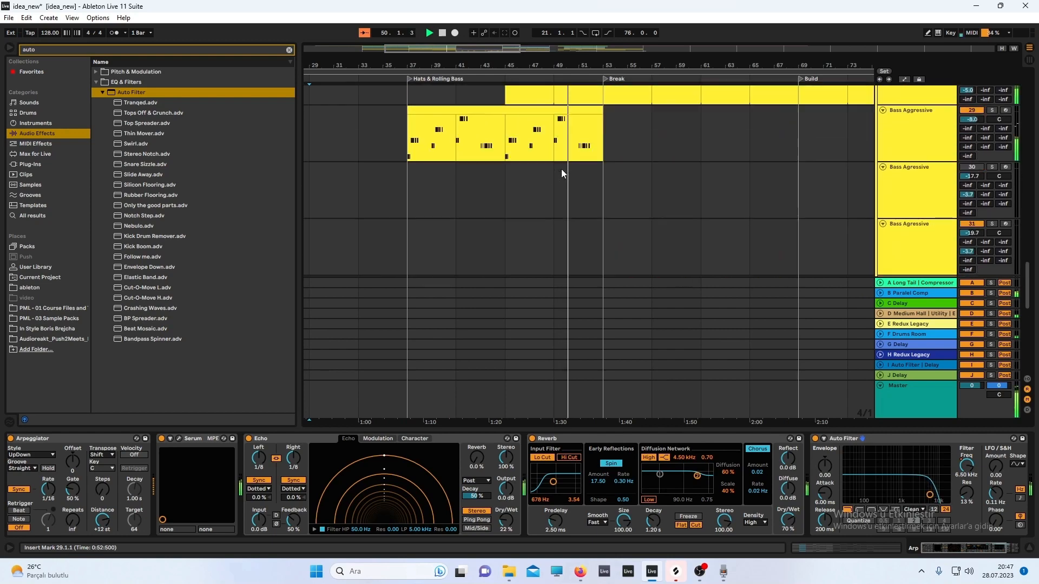
pyautogui.scroll(-5, 561, 170)
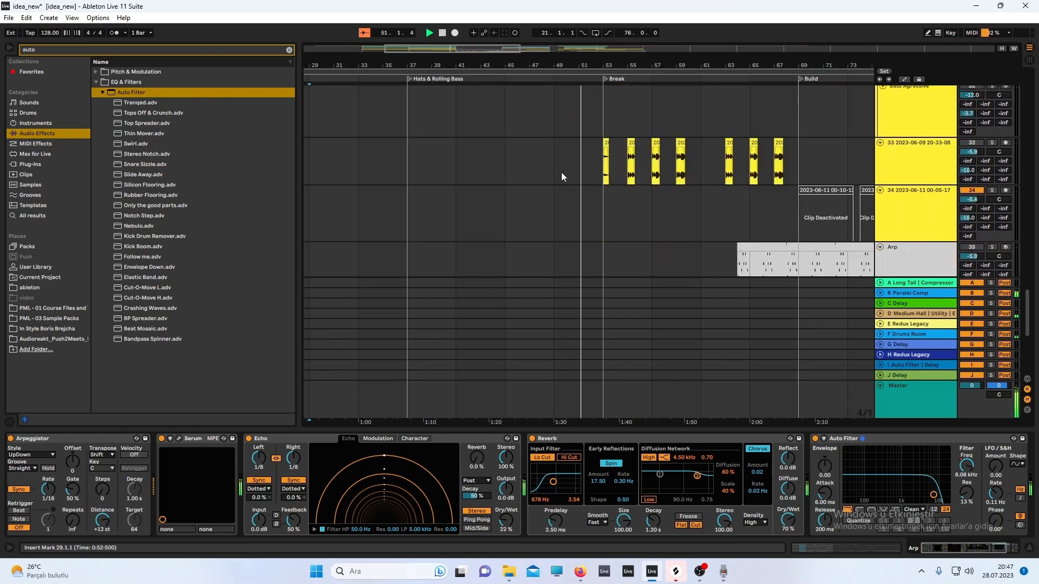
pyautogui.scroll(-3, 561, 172)
pyautogui.scroll(5, 561, 172)
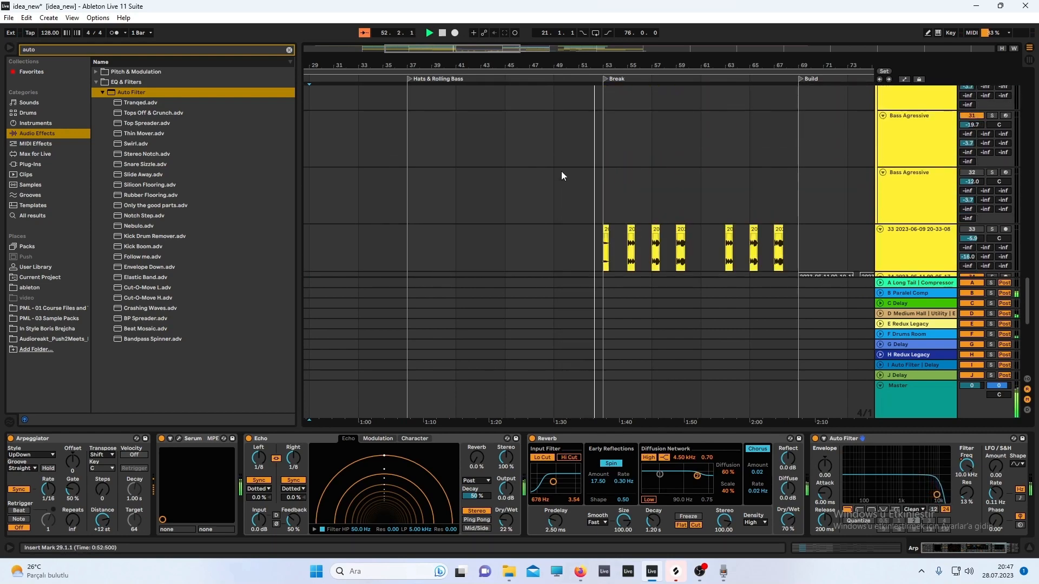
pyautogui.scroll(3, 561, 171)
pyautogui.scroll(-6, 561, 173)
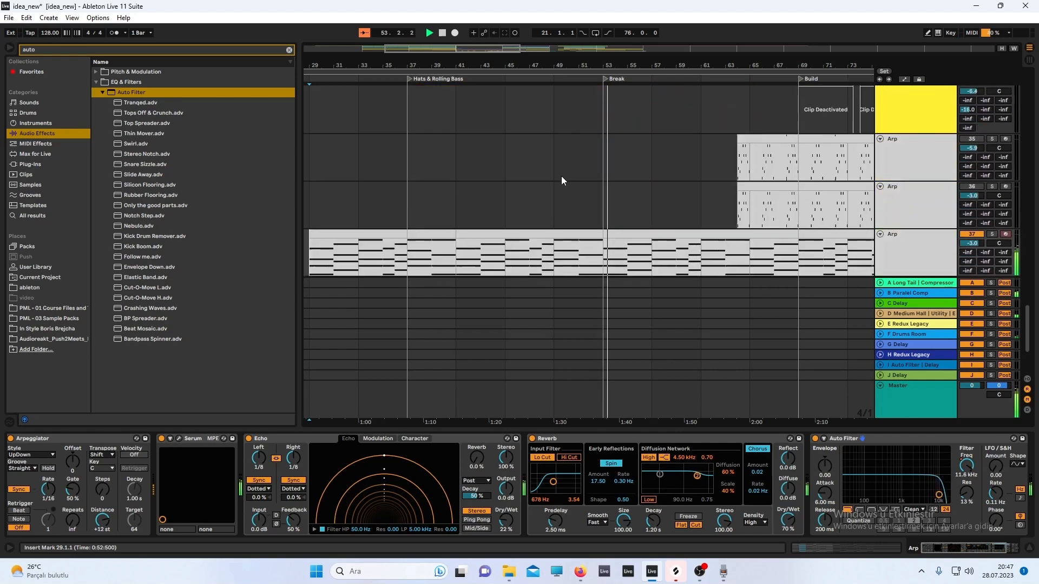
pyautogui.scroll(-1, 562, 180)
# Show the automation, raise the Arp's filter frequency at the Break to about 19.0 kHz, and play from bar 41
pyautogui.press('a')
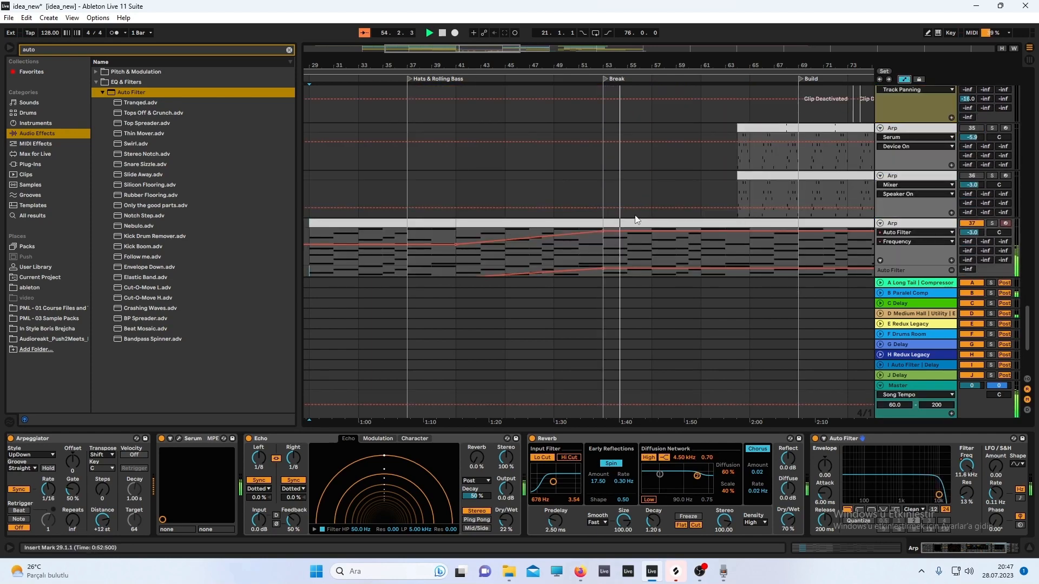
pyautogui.moveTo(603, 232); pyautogui.dragTo(603, 228)
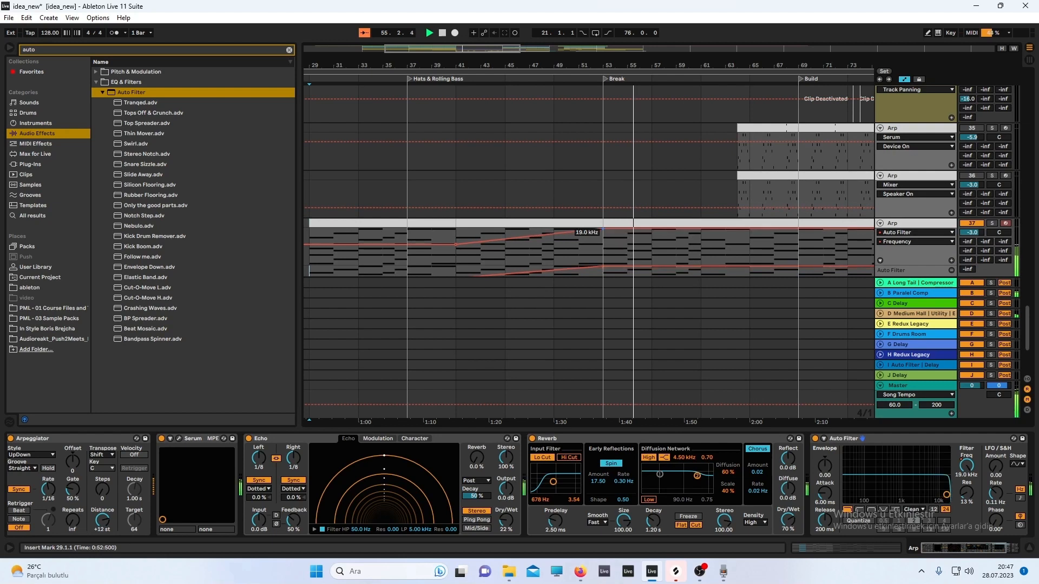
pyautogui.click(456, 232)
pyautogui.press('space')
pyautogui.press('space')
pyautogui.moveTo(583, 243); pyautogui.dragTo(583, 233)
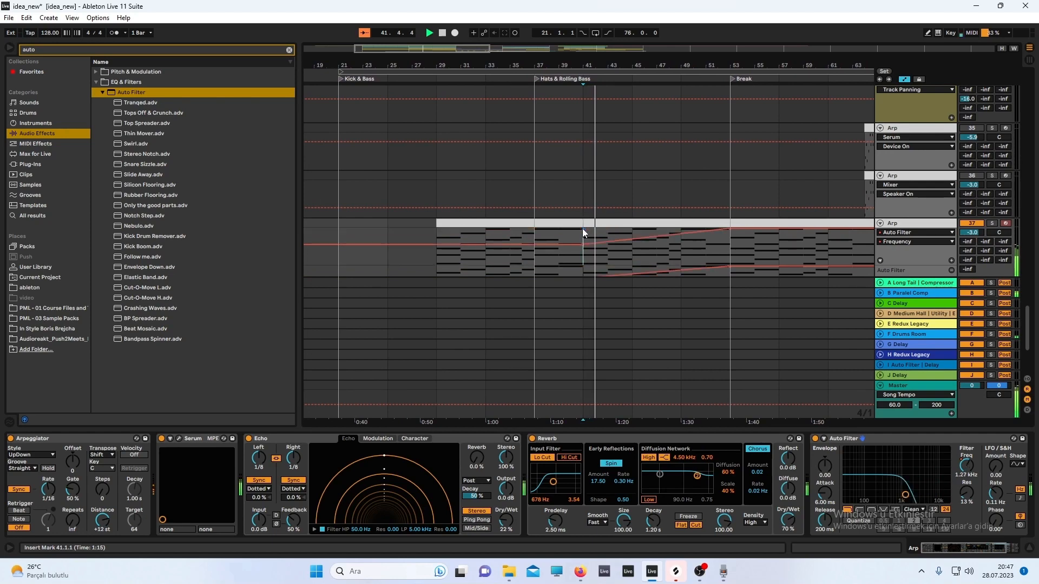
# Mute the Bass Aggressive track 29 and hide the automation in the arrangement
pyautogui.scroll(8, 586, 216)
pyautogui.scroll(1, 639, 204)
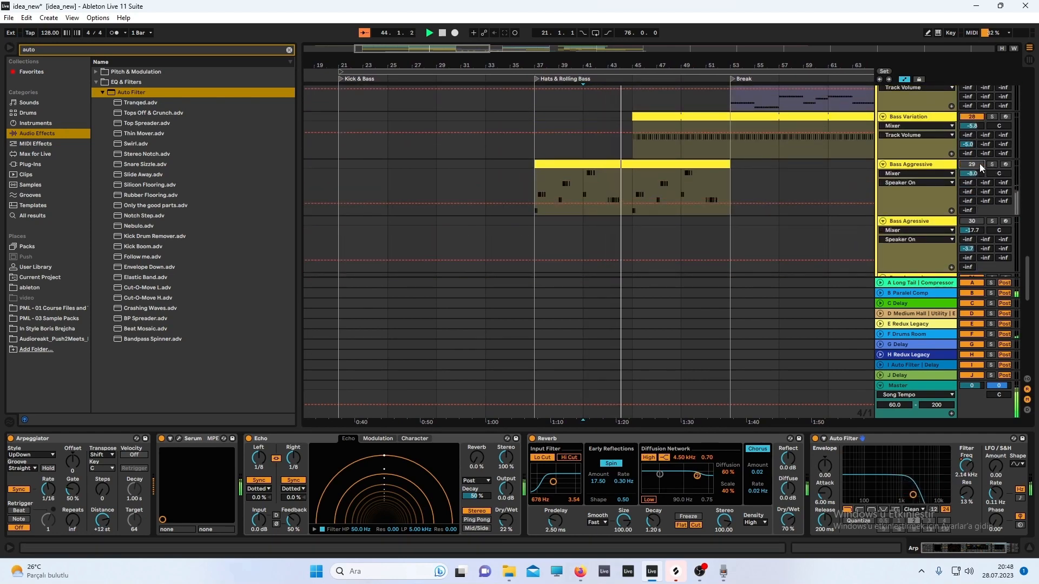
pyautogui.scroll(-3, 860, 120)
pyautogui.click(904, 80)
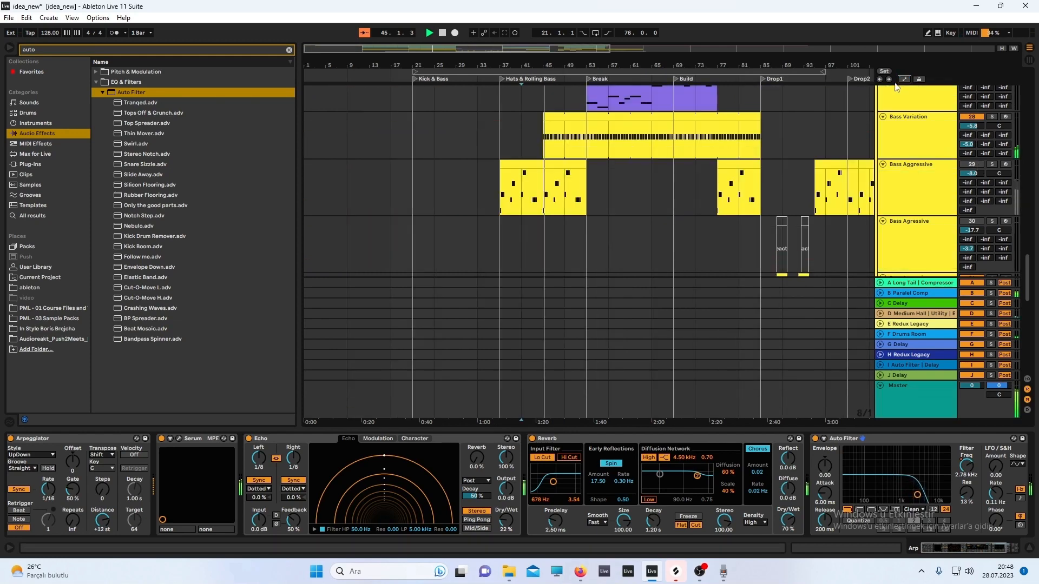
# Review the bass, Arp and Pads clips leading into the Break while listening to the arrangement
pyautogui.scroll(-4, 669, 174)
pyautogui.scroll(-3, 703, 193)
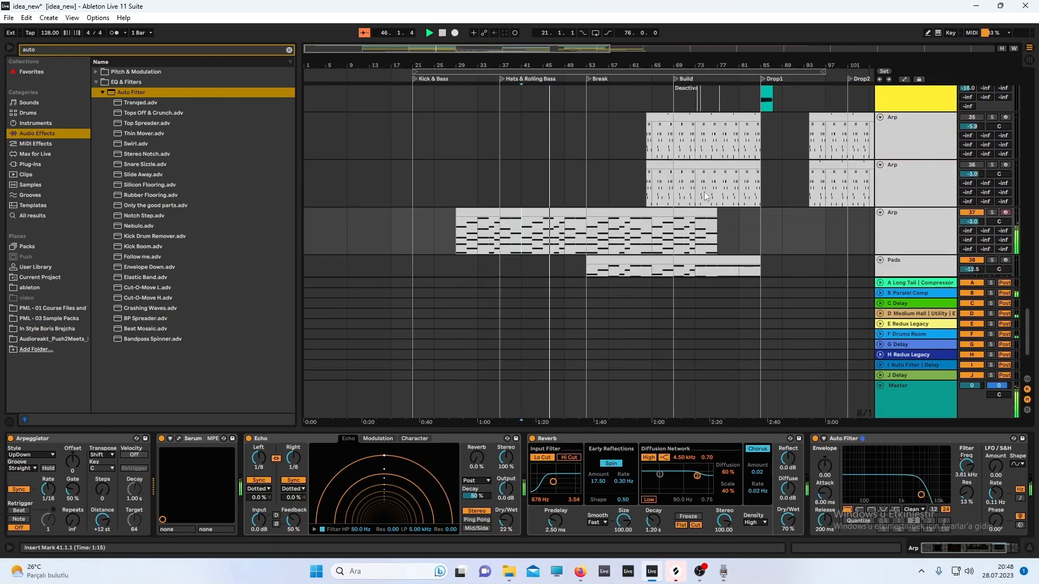
pyautogui.hscroll(1, 704, 193)
pyautogui.scroll(1, 589, 155)
pyautogui.scroll(8, 595, 158)
pyautogui.hscroll(1, 602, 158)
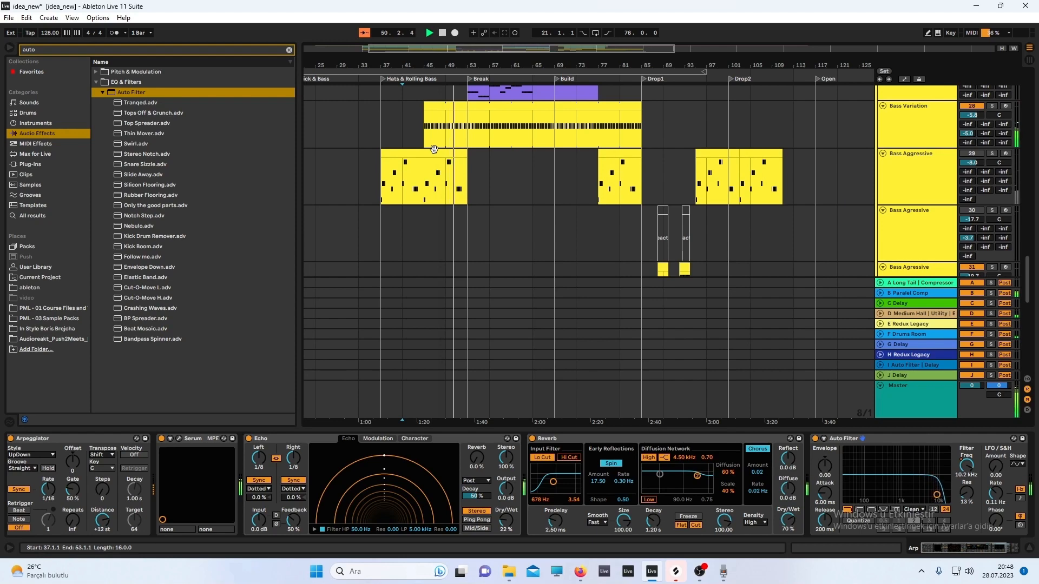
pyautogui.scroll(-8, 436, 154)
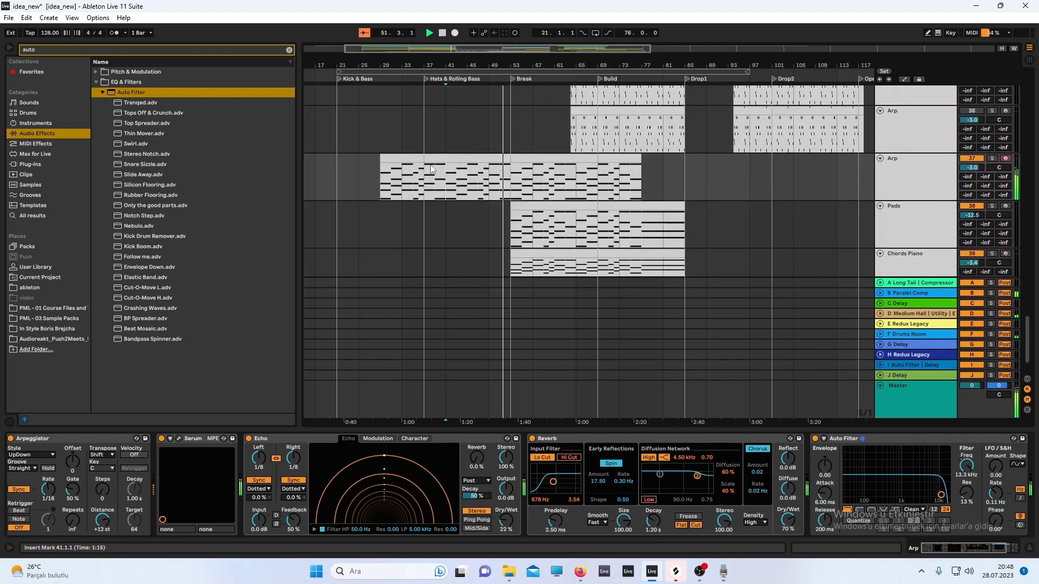
pyautogui.hscroll(-5, 432, 169)
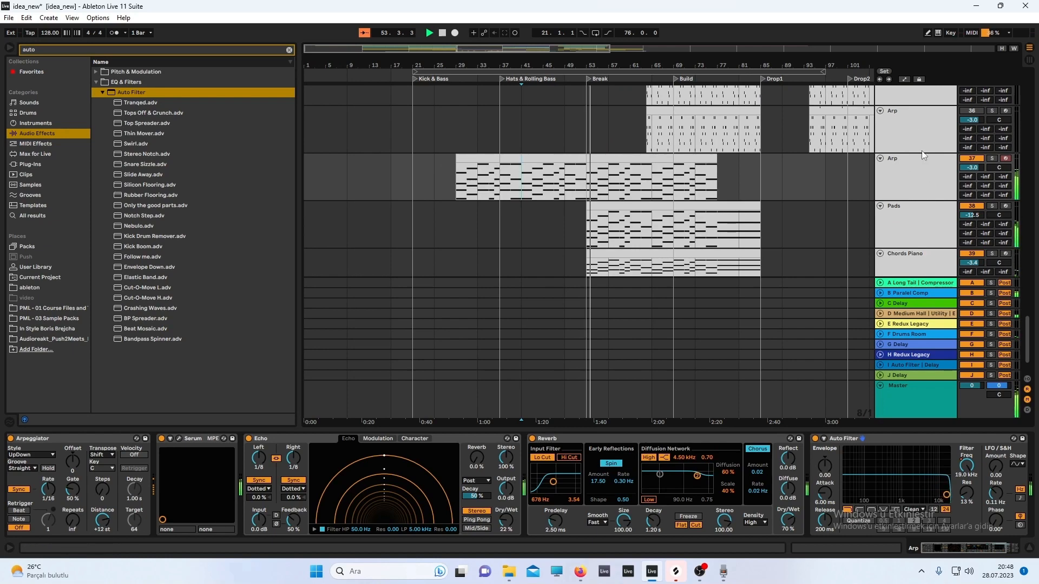
# Show the automation, replace the Arp filter's ramp from bar 41 with an abrupt jump at the Break, and replay from bar 41
pyautogui.click(905, 79)
pyautogui.scroll(5, 565, 166)
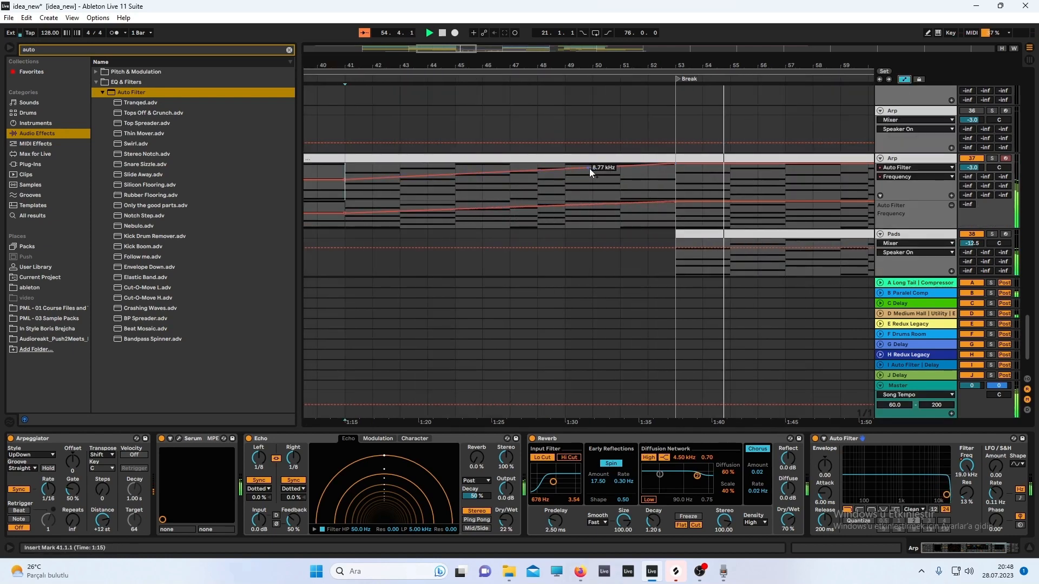
pyautogui.moveTo(599, 167); pyautogui.dragTo(676, 179)
pyautogui.press('space')
pyautogui.press('space')
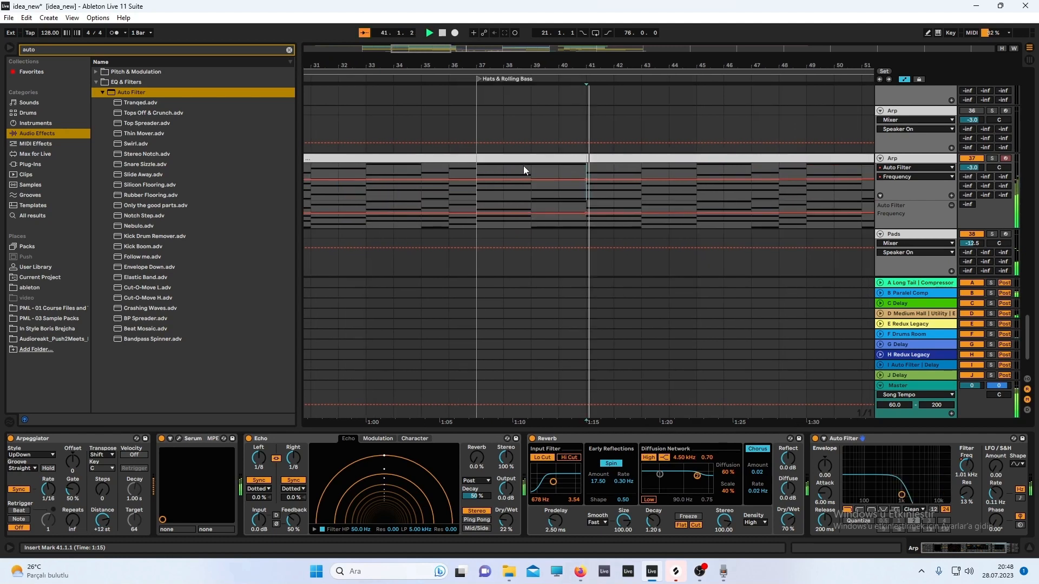
# Set the Arp's filter automation to about 3.67 kHz from bar 41 to the Break, ramping up from about 680 Hz at bar 37
pyautogui.moveTo(624, 178); pyautogui.dragTo(624, 169)
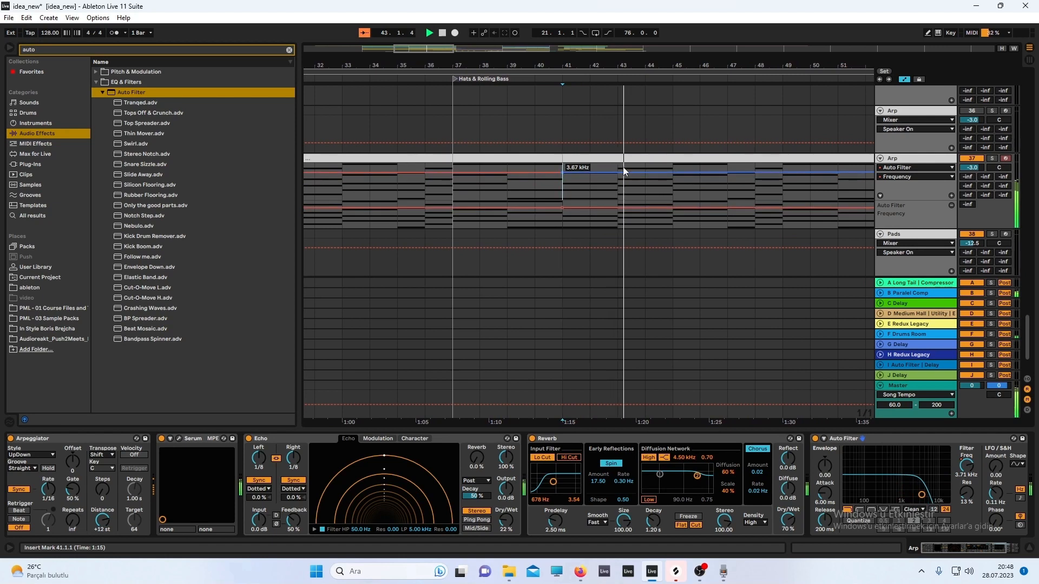
pyautogui.hscroll(2, 621, 166)
pyautogui.scroll(-3, 617, 165)
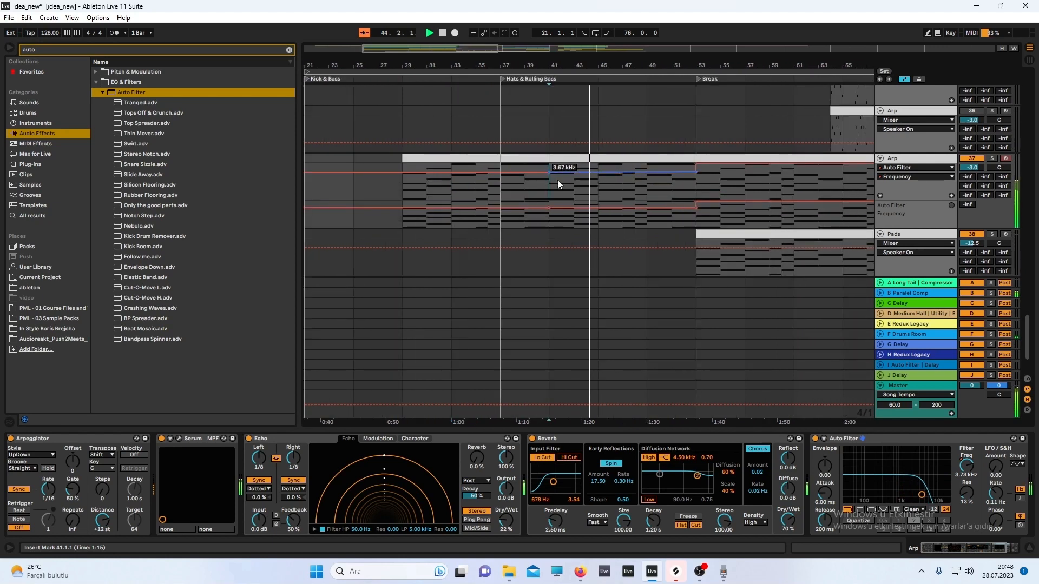
pyautogui.moveTo(501, 173); pyautogui.dragTo(501, 182)
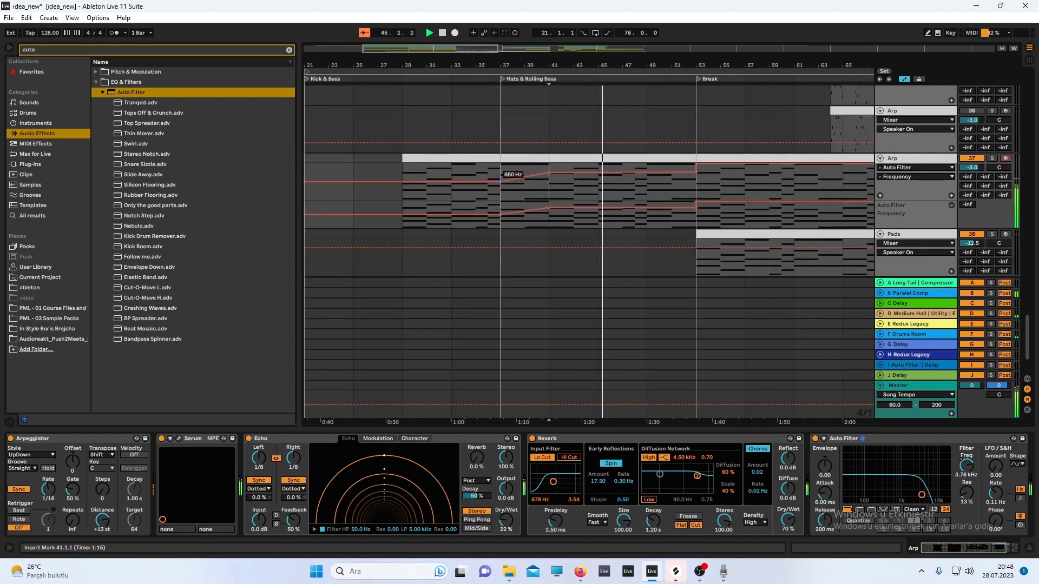
# Listen to the filtered Arp from bar 29 and again from bar 37, and hide the automation
pyautogui.click(402, 171)
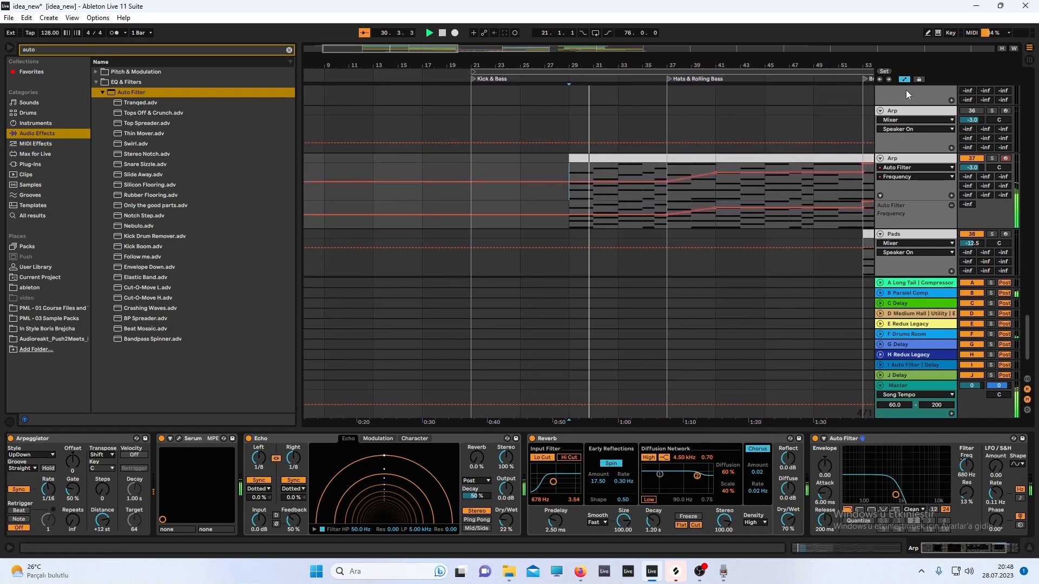
pyautogui.click(656, 167)
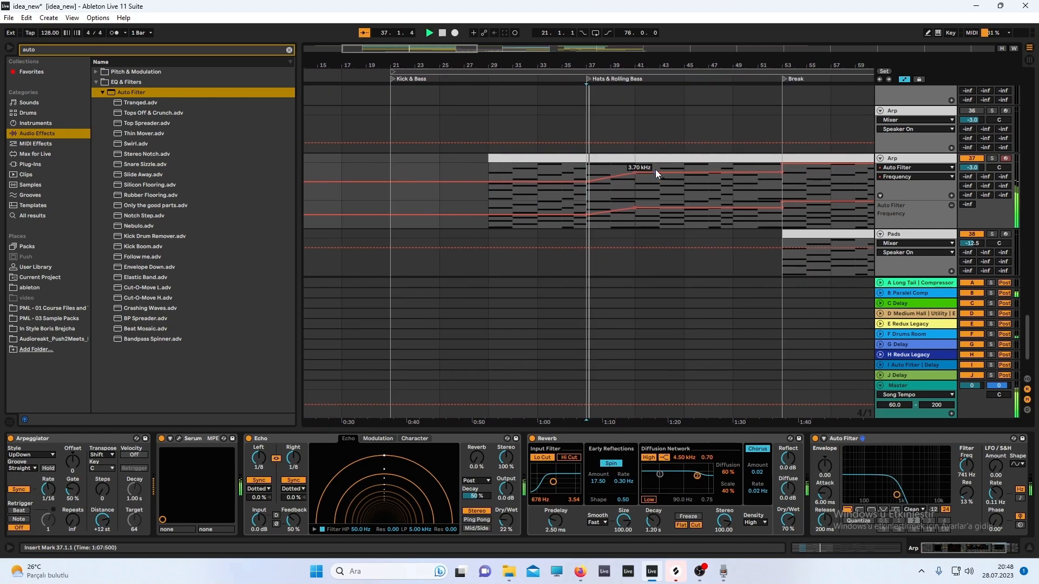
pyautogui.click(908, 79)
pyautogui.scroll(-5, 624, 200)
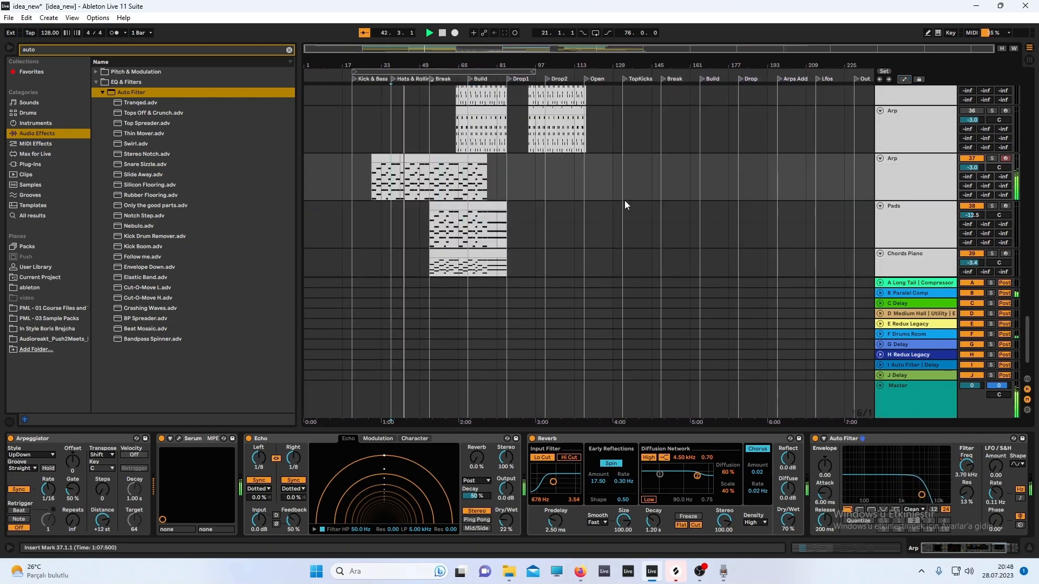
pyautogui.scroll(4, 349, 151)
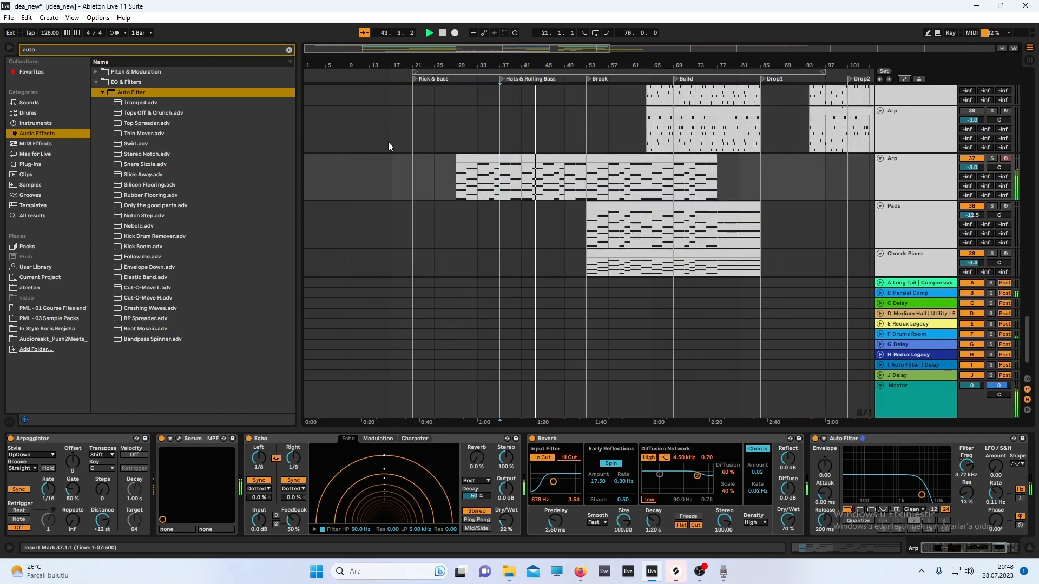
pyautogui.scroll(1, 388, 145)
pyautogui.doubleClick(626, 427)
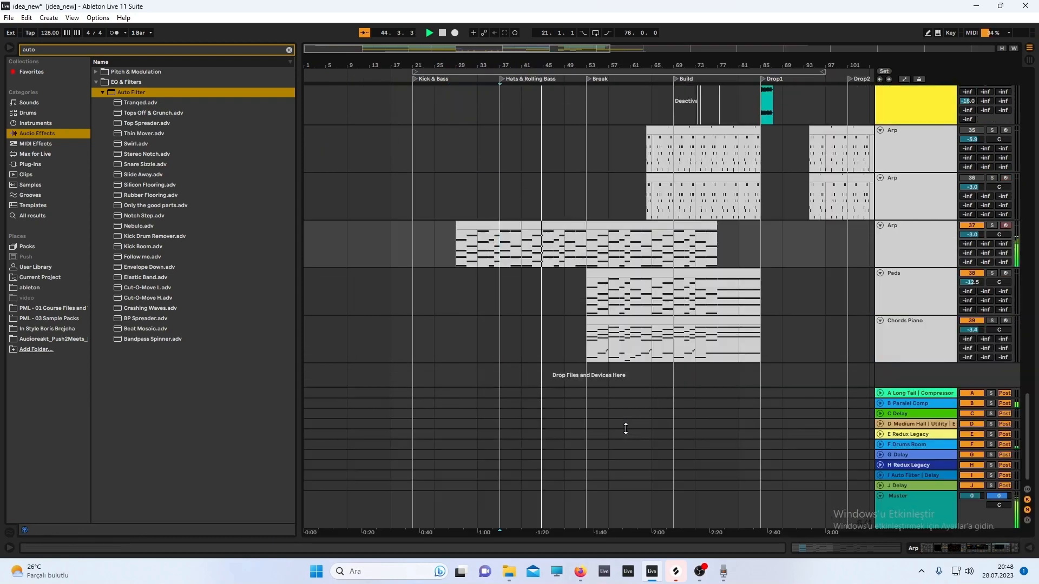
pyautogui.scroll(3, 433, 209)
pyautogui.hotkey('ctrl', 's')
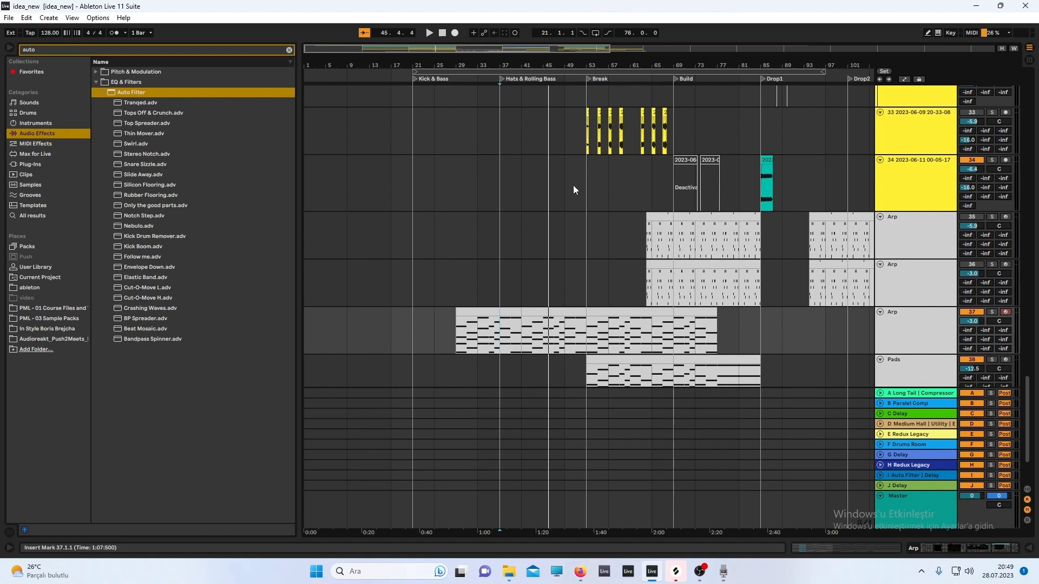
# Play the arrangement from bar 21 and review the bass and Arp tracks
pyautogui.scroll(2, 694, 179)
pyautogui.scroll(-5, 705, 164)
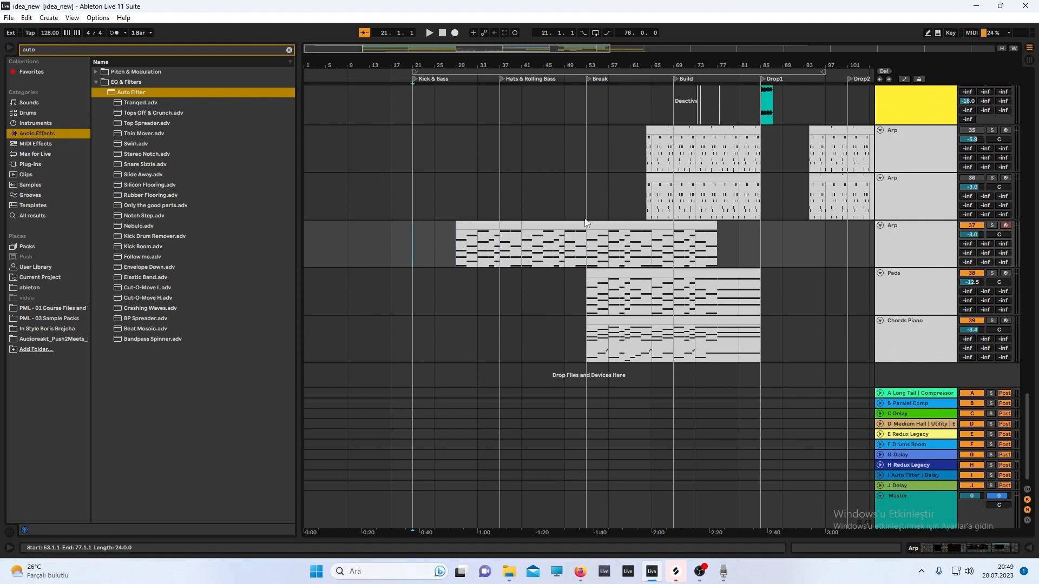
pyautogui.click(412, 238)
pyautogui.press('space')
pyautogui.scroll(10, 468, 243)
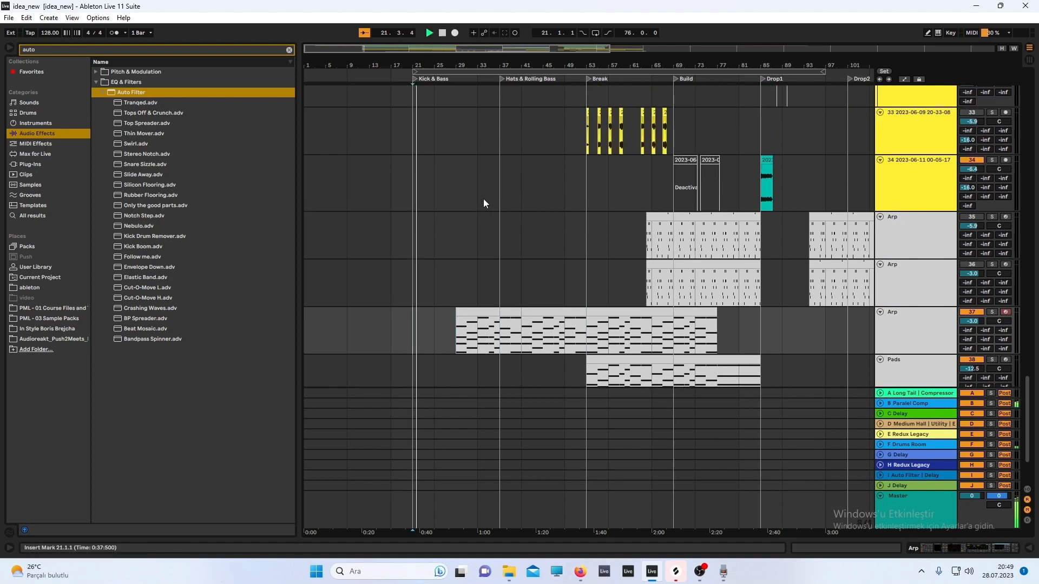
pyautogui.scroll(3, 495, 192)
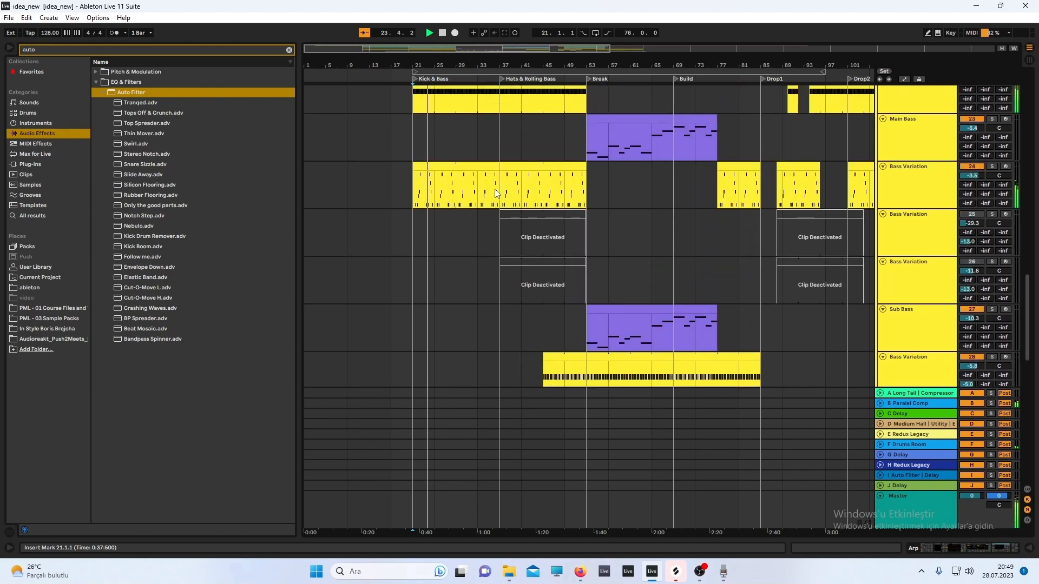
pyautogui.scroll(3, 496, 192)
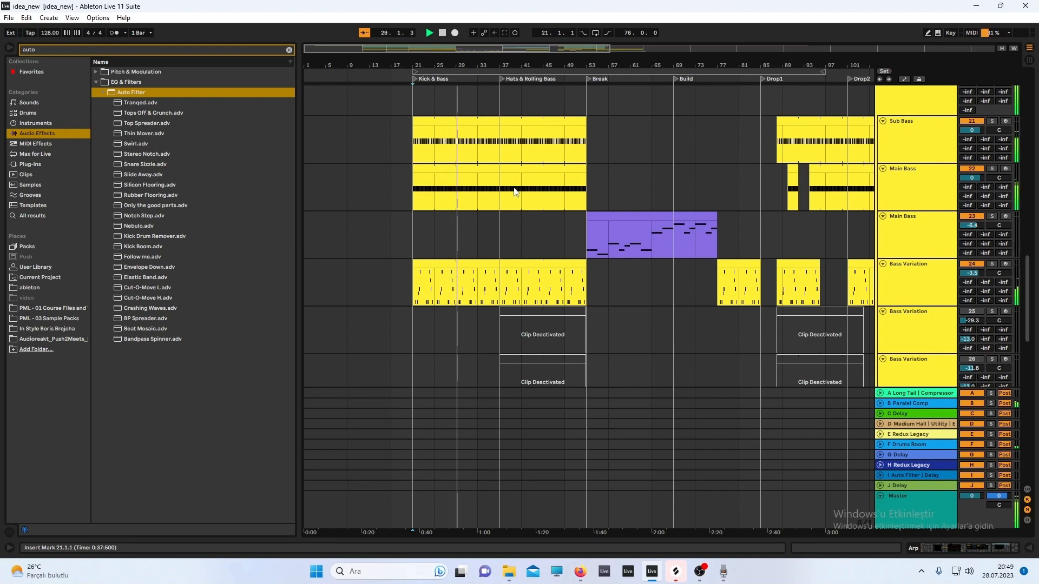
pyautogui.scroll(-4, 514, 195)
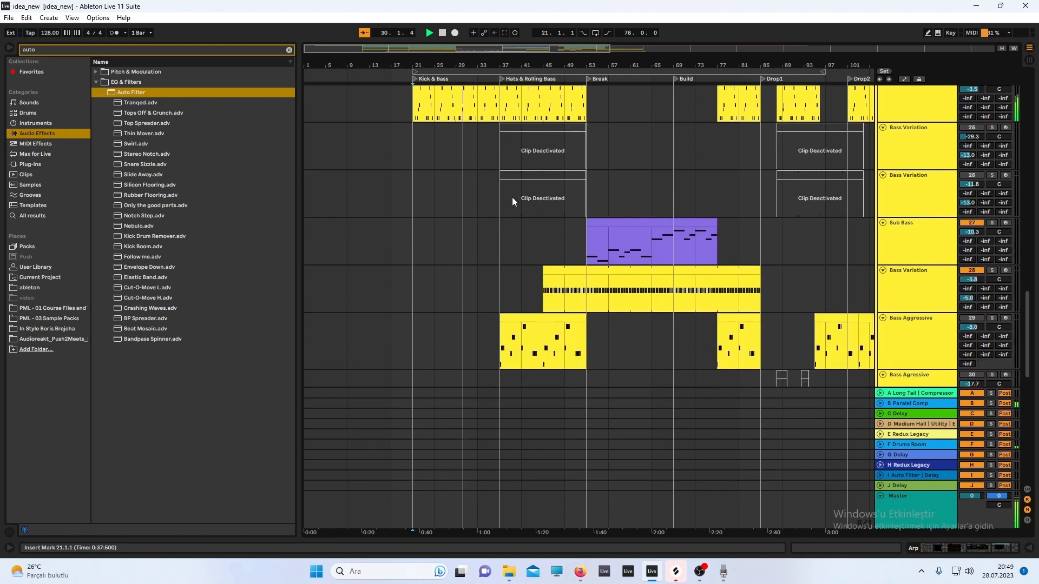
pyautogui.scroll(-6, 512, 198)
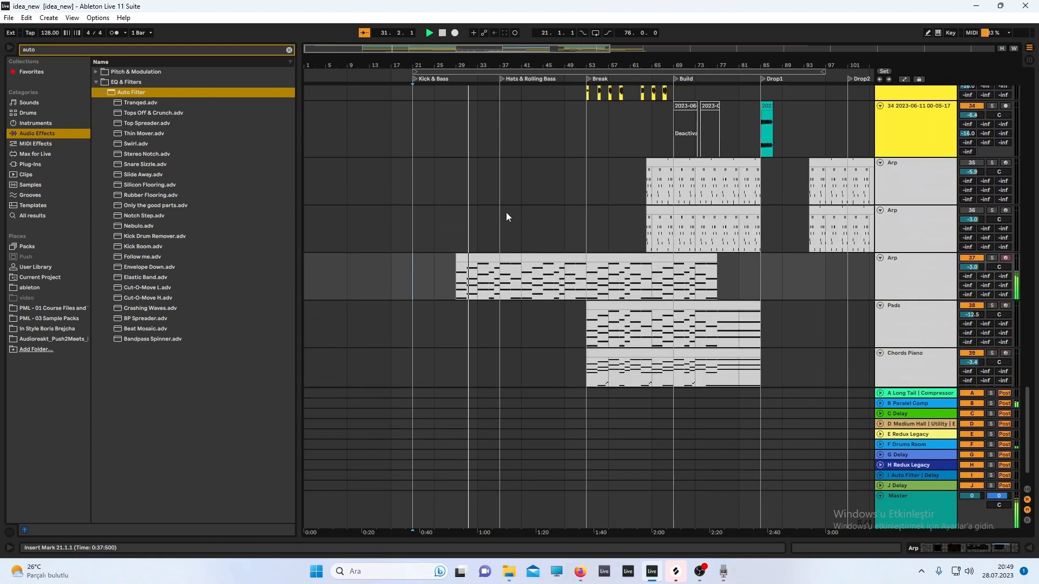
# Jump playback to bar 37 and mark the empty stretch of the second Arp track up to the Break while listening
pyautogui.click(502, 219)
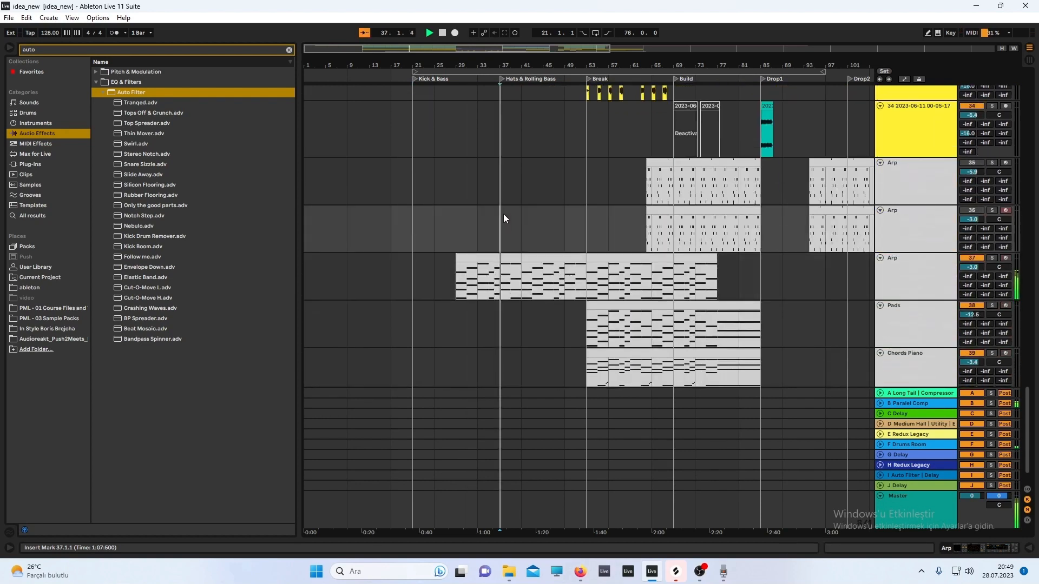
pyautogui.scroll(2, 503, 213)
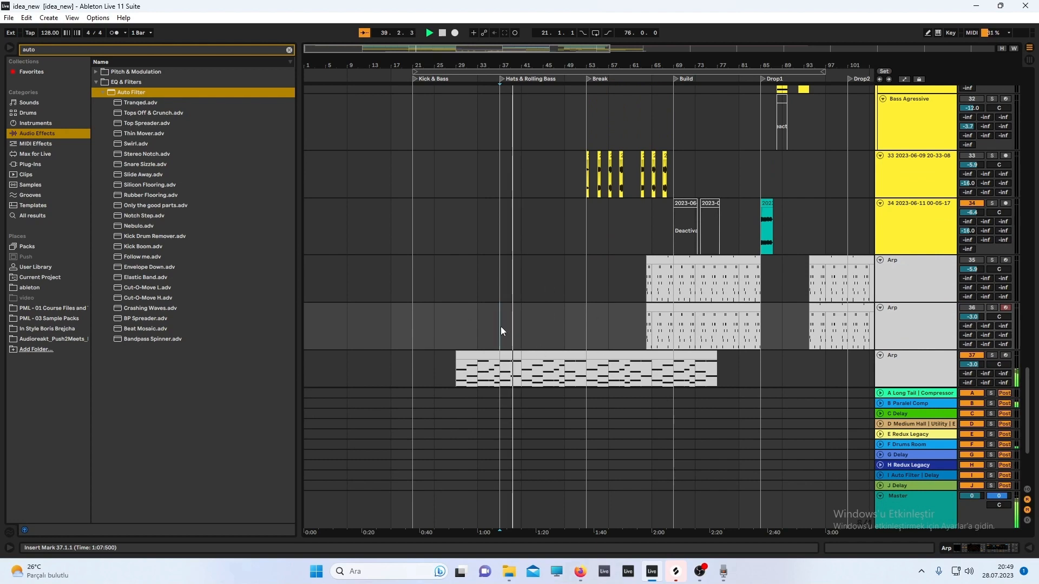
pyautogui.moveTo(501, 327); pyautogui.dragTo(593, 328)
pyautogui.scroll(-2, 593, 328)
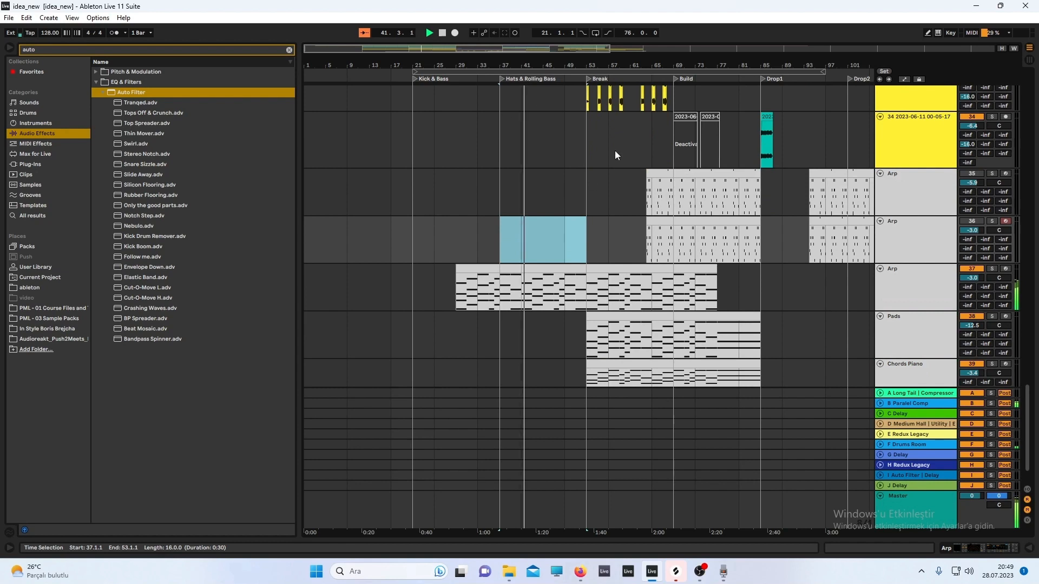
pyautogui.scroll(-2, 592, 227)
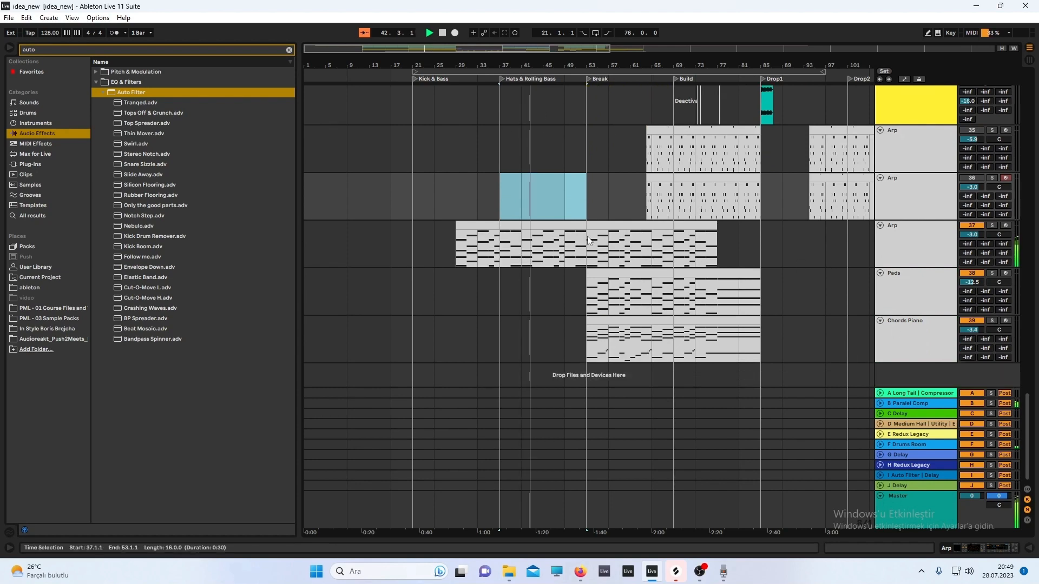
pyautogui.scroll(1, 511, 133)
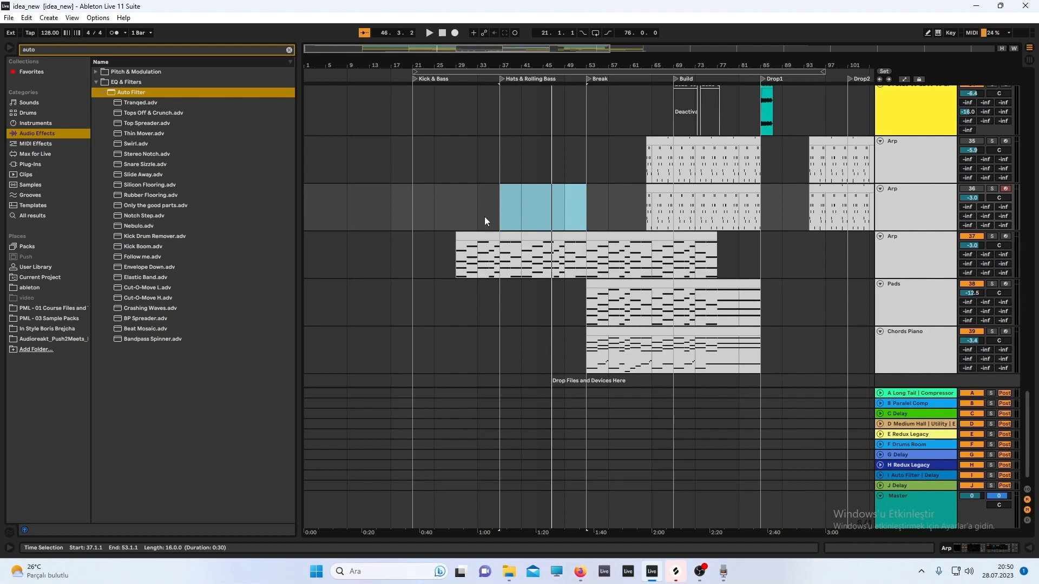
# Return the insert marker to bar 21, search the audio effects for "mas" and expand the Audio Effect Rack results
pyautogui.click(430, 200)
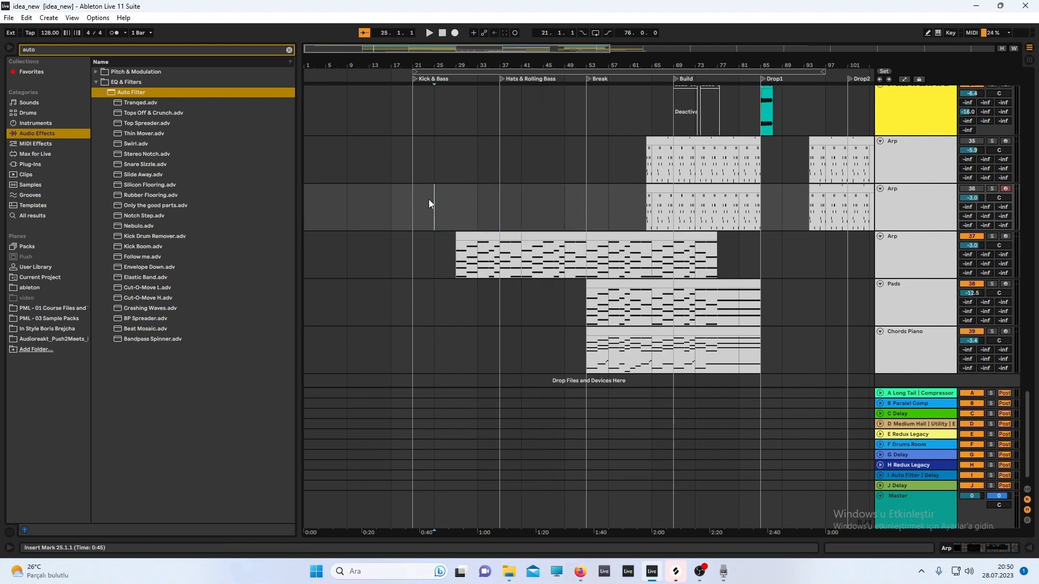
pyautogui.click(414, 213)
pyautogui.scroll(10, 487, 200)
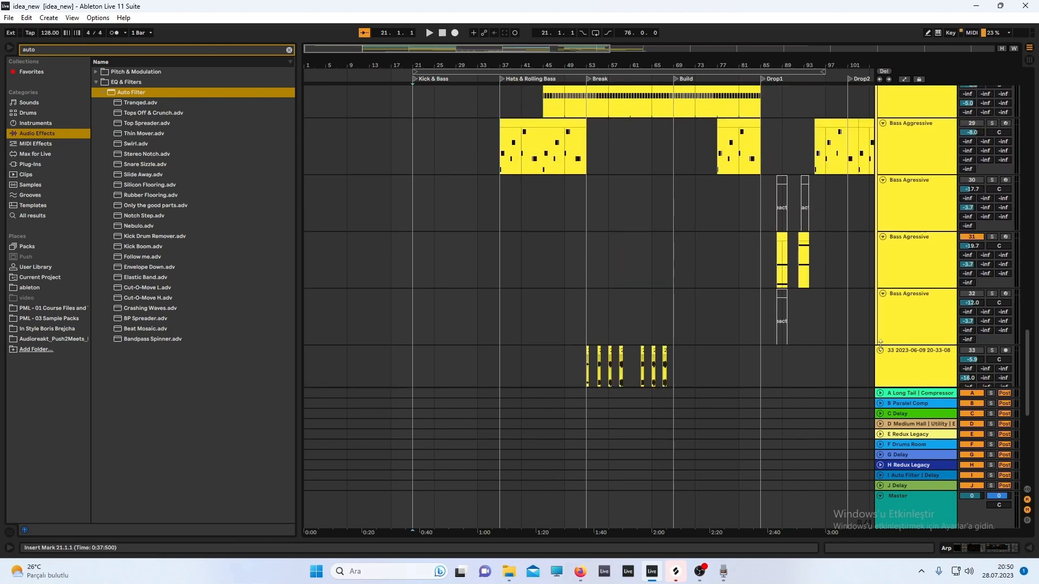
pyautogui.scroll(10, 619, 203)
pyautogui.scroll(5, 619, 203)
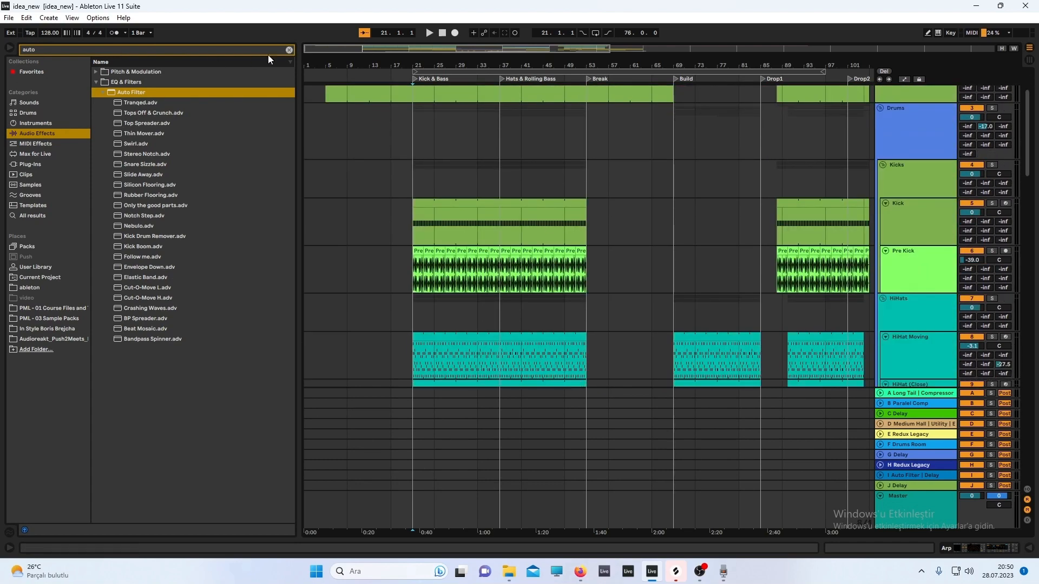
pyautogui.click(289, 49)
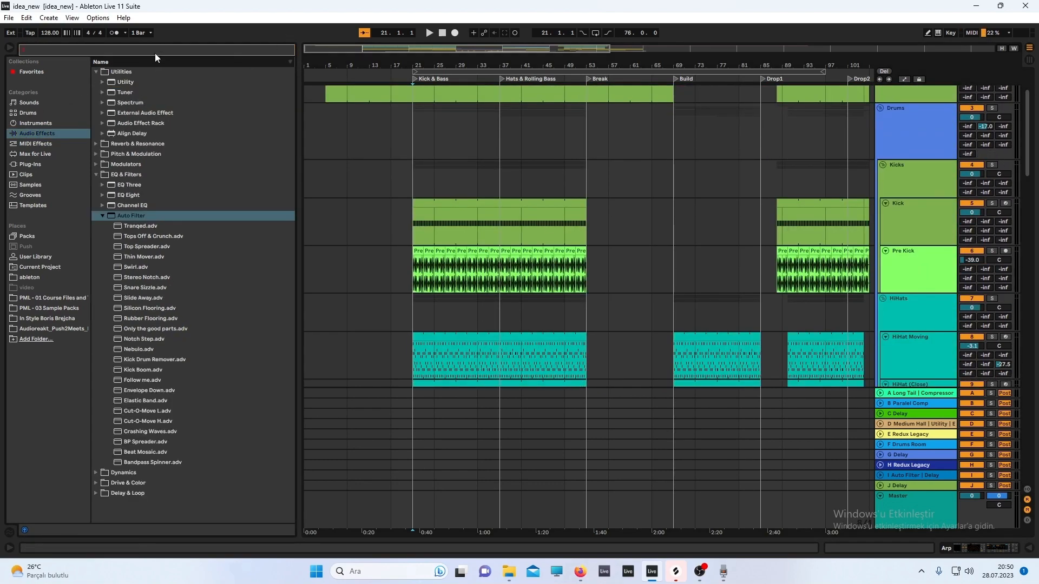
pyautogui.write('mas')
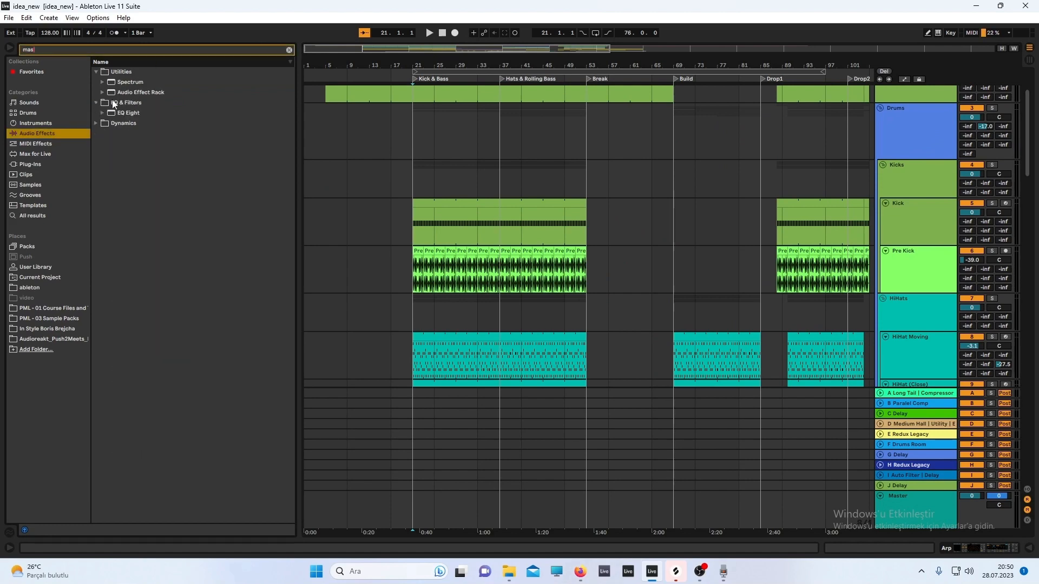
pyautogui.click(102, 92)
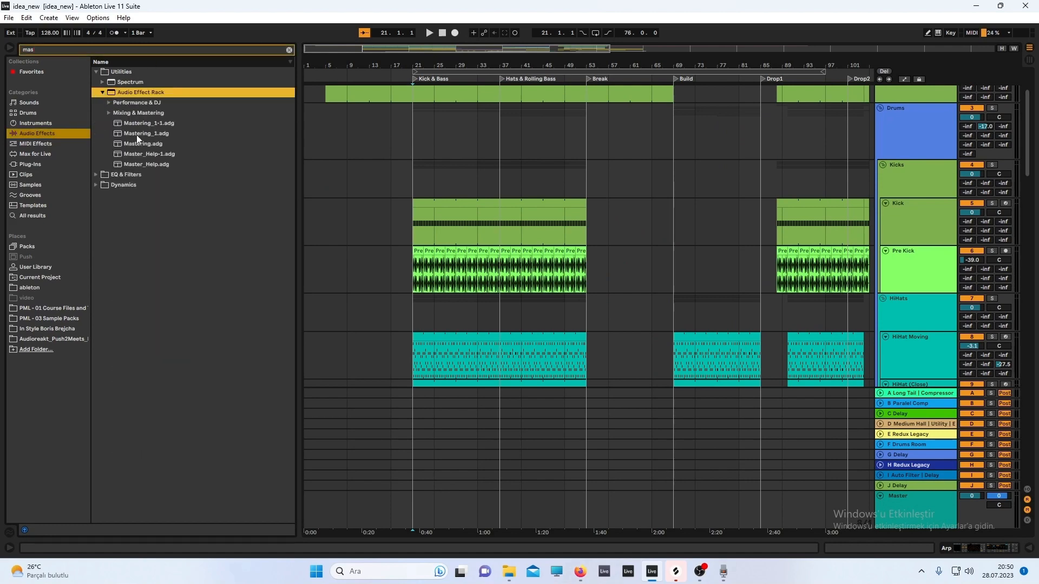
# Show the Kick track's devices, open its SPAN analyzer and check the kick's spectrum and level from bar 21
pyautogui.scroll(4, 916, 145)
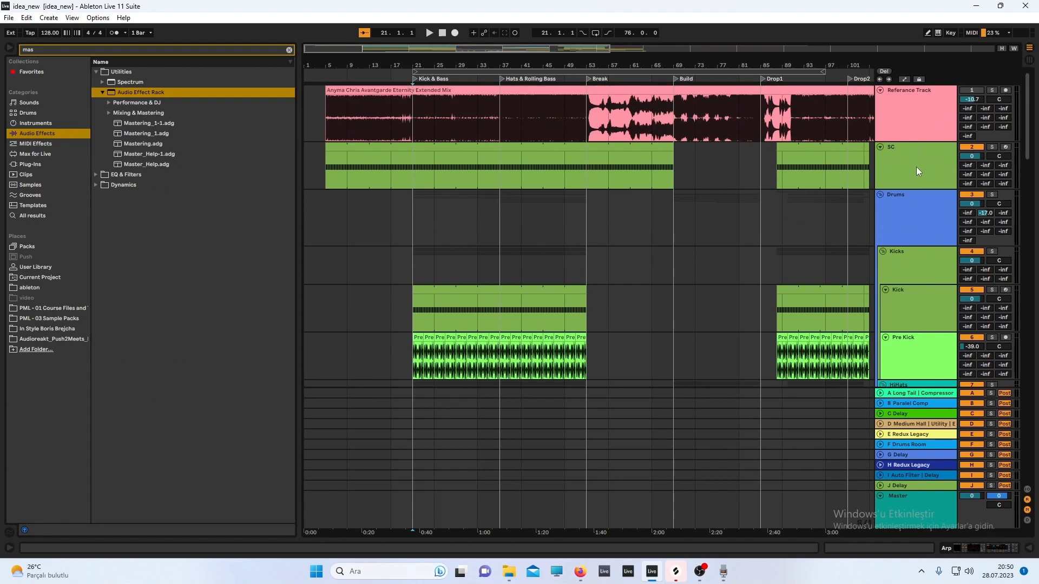
pyautogui.click(909, 275)
pyautogui.click(904, 296)
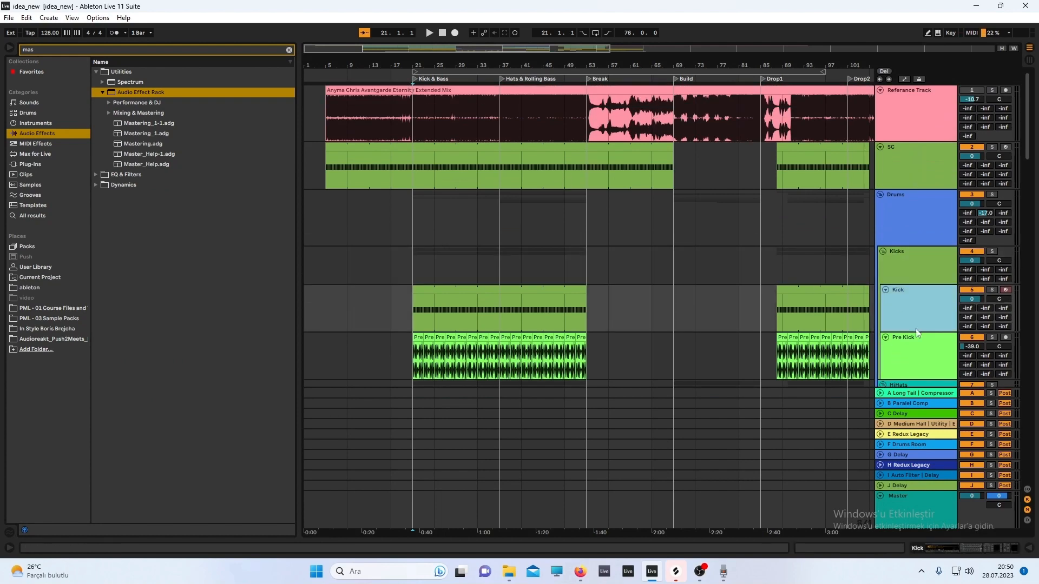
pyautogui.doubleClick(898, 299)
pyautogui.hscroll(2, 686, 504)
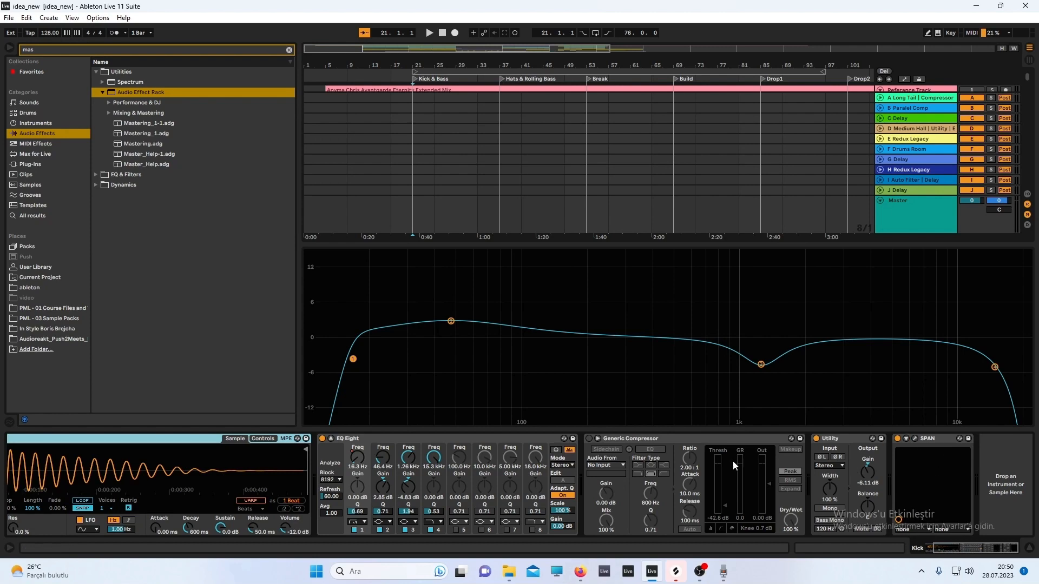
pyautogui.click(915, 439)
pyautogui.press('space')
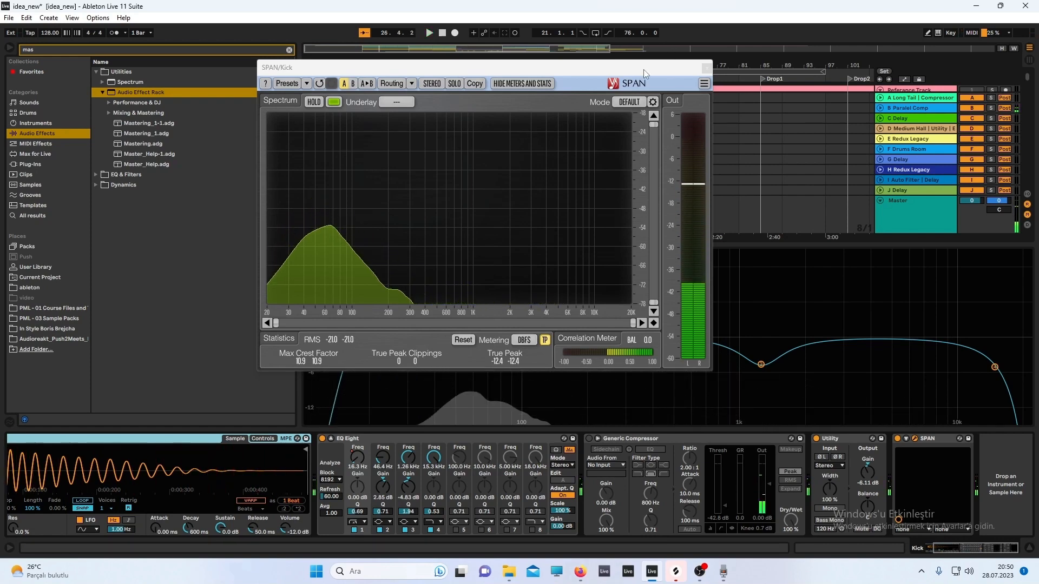
pyautogui.moveTo(642, 73); pyautogui.dragTo(403, 63)
pyautogui.press('space')
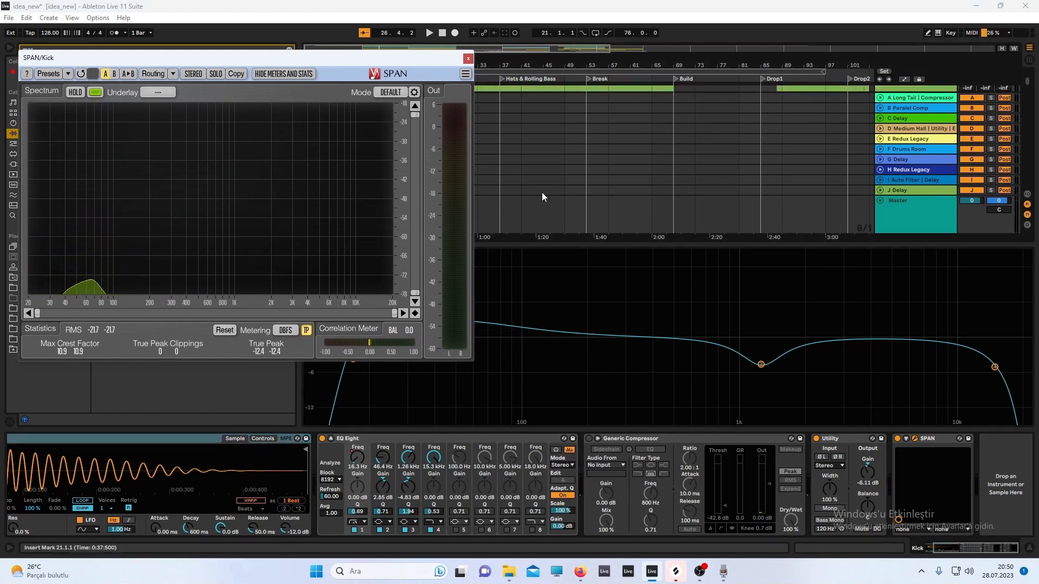
# Check the channel levels in the Session View mixer, and return to the arrangement
pyautogui.scroll(3, 564, 167)
pyautogui.scroll(-3, 564, 167)
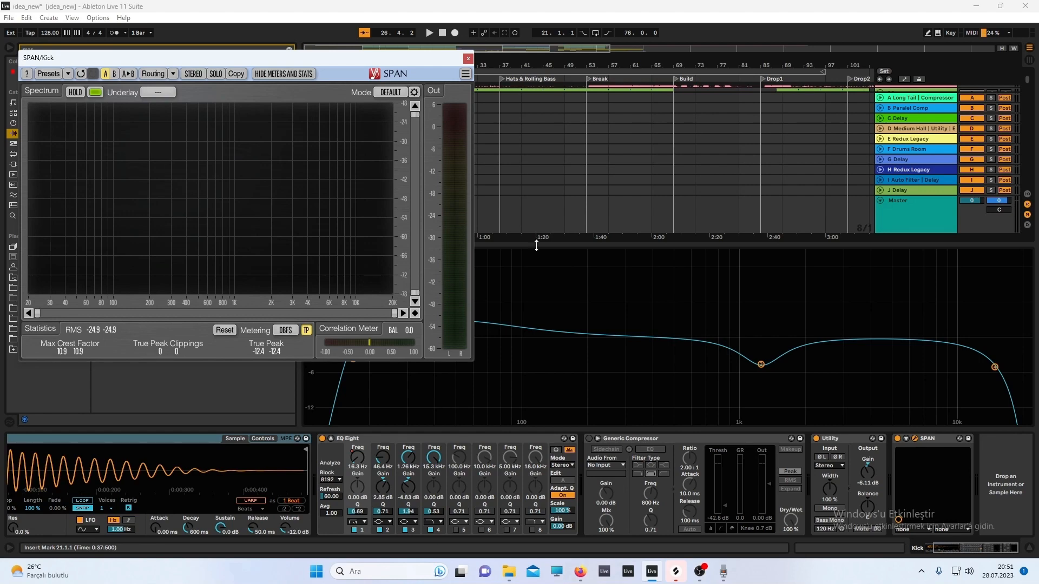
pyautogui.click(1030, 60)
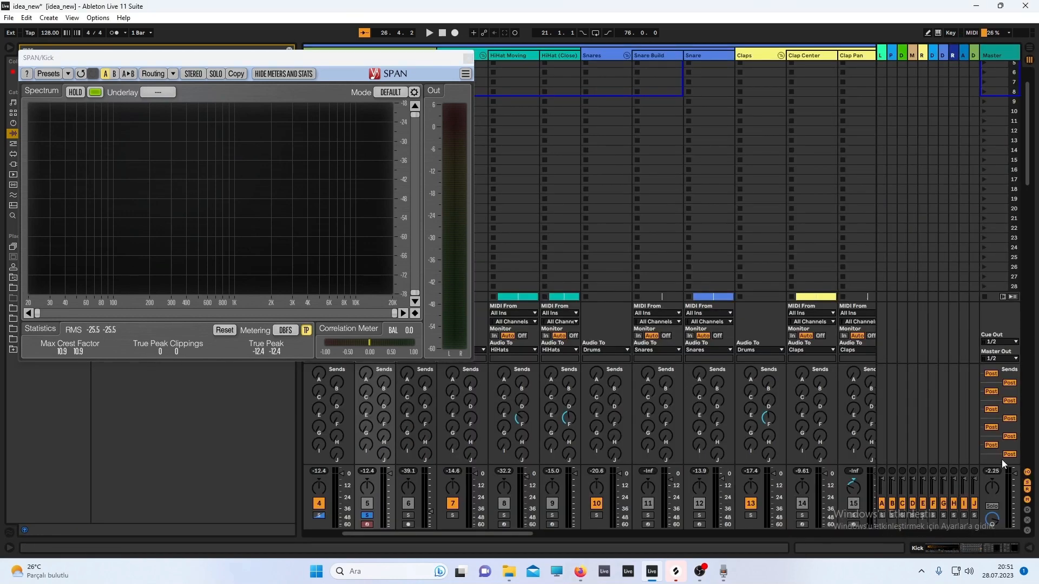
pyautogui.click(1026, 50)
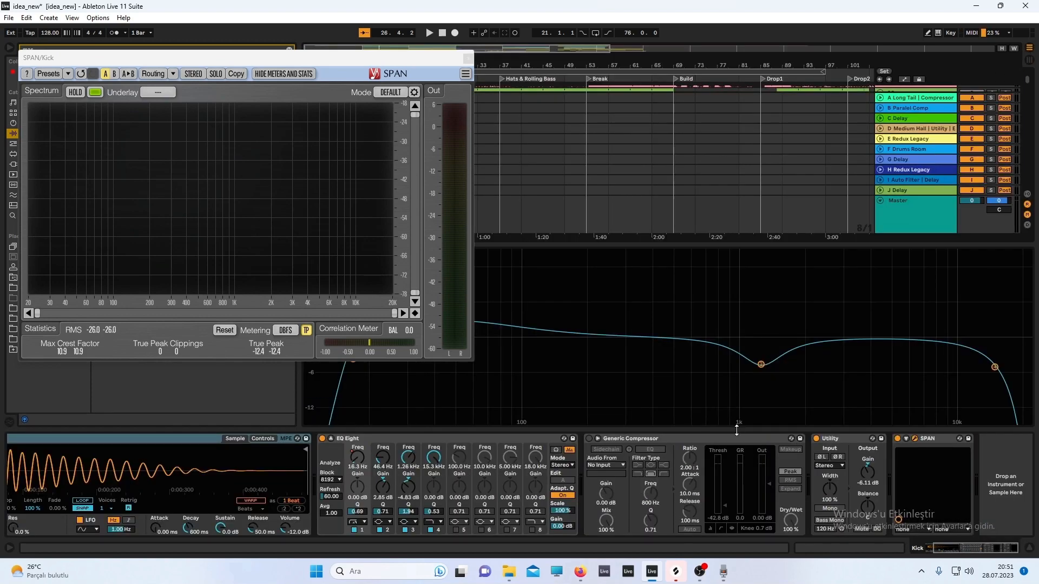
pyautogui.moveTo(738, 430); pyautogui.dragTo(692, 439)
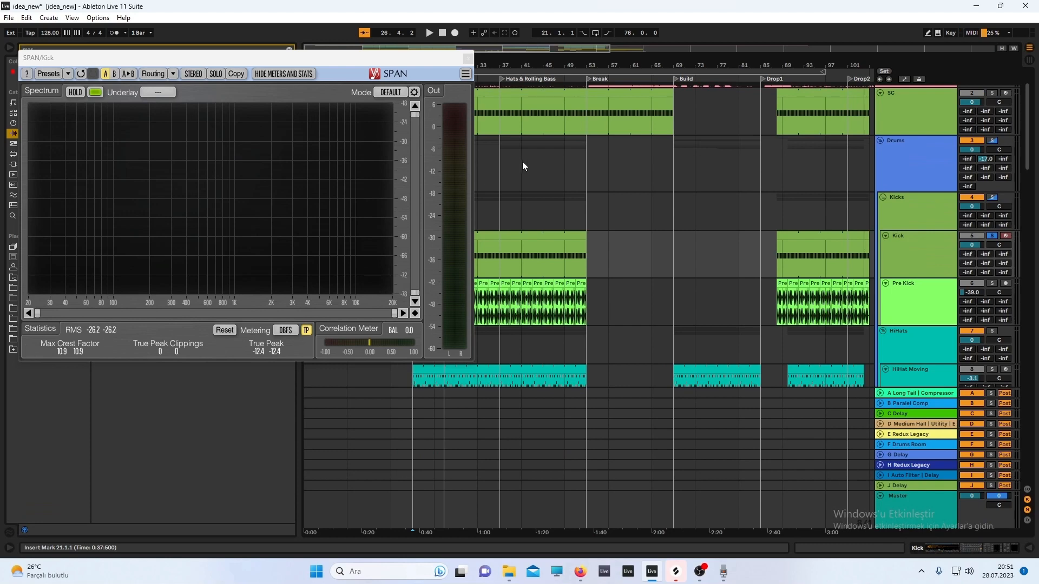
pyautogui.hotkey('ctrl', 's')
pyautogui.click(469, 59)
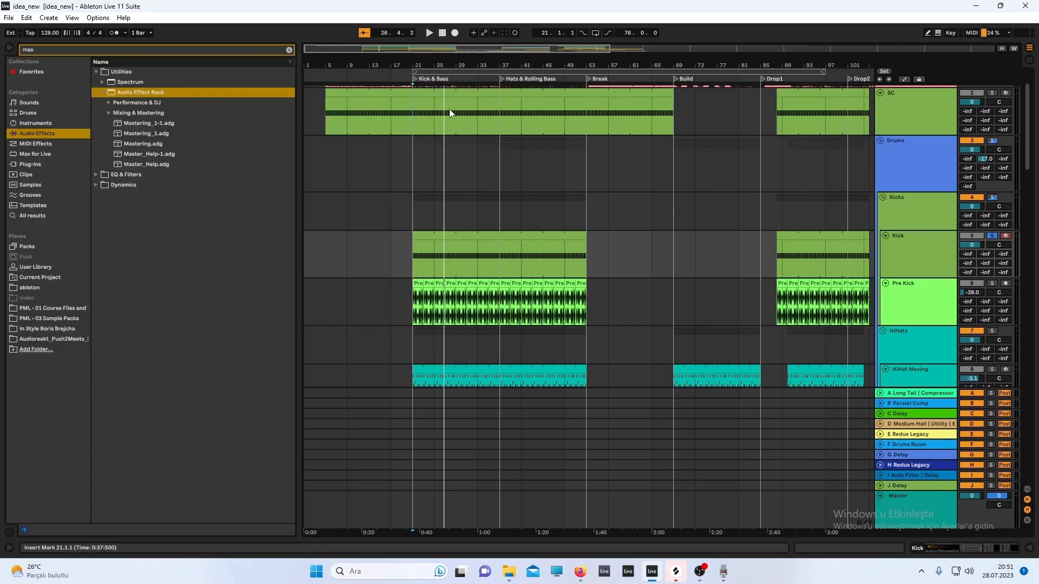
# Set the loop range to start at bar 17 with a length of 96 bars, and select that whole range
pyautogui.scroll(-3, 459, 109)
pyautogui.click(548, 74)
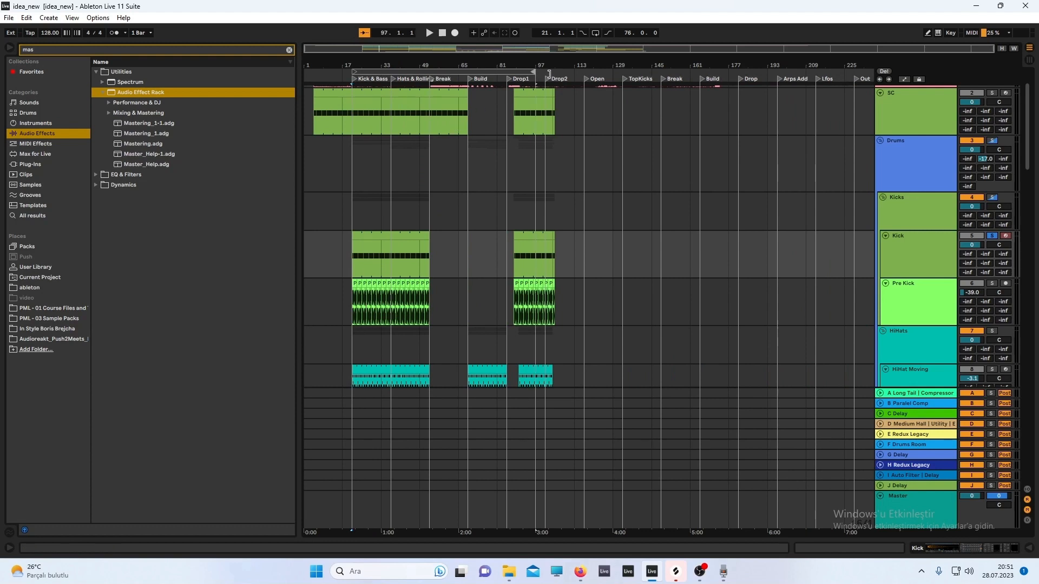
pyautogui.click(336, 71)
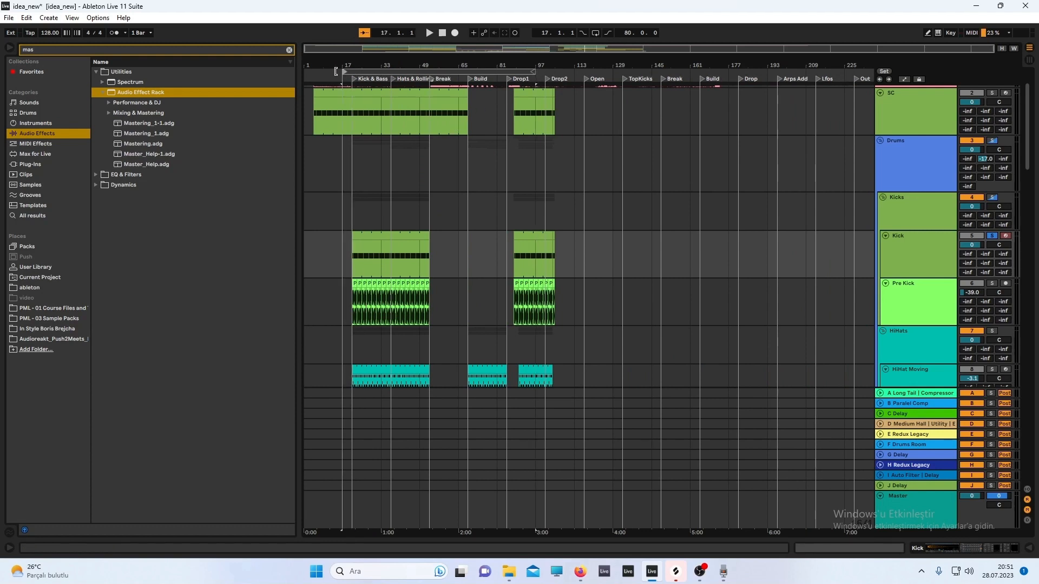
pyautogui.scroll(2, 444, 84)
pyautogui.moveTo(665, 75); pyautogui.dragTo(743, 74)
pyautogui.scroll(-2, 653, 90)
pyautogui.click(548, 72)
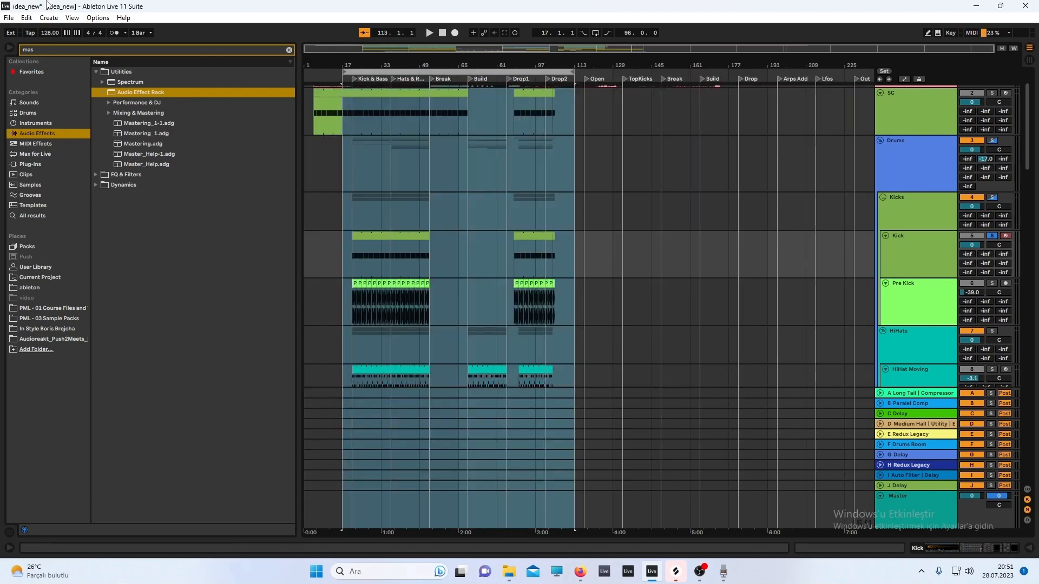
# Save the Live set and export the Master from bar 17 for 96 bars as WAV and MP3, naming the file anyma_before_mix
pyautogui.hotkey('ctrl', 's')
pyautogui.click(9, 17)
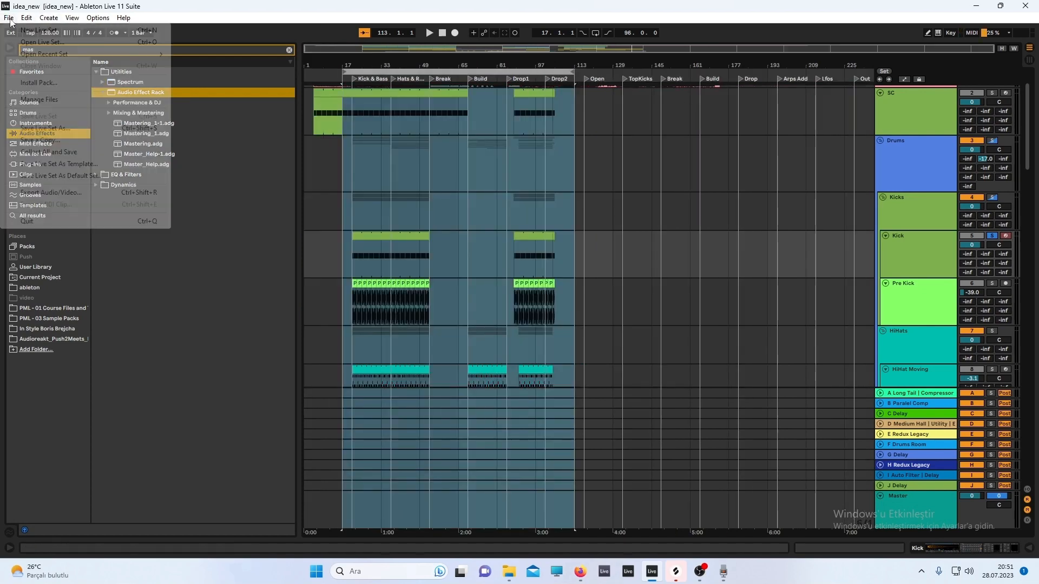
pyautogui.click(65, 192)
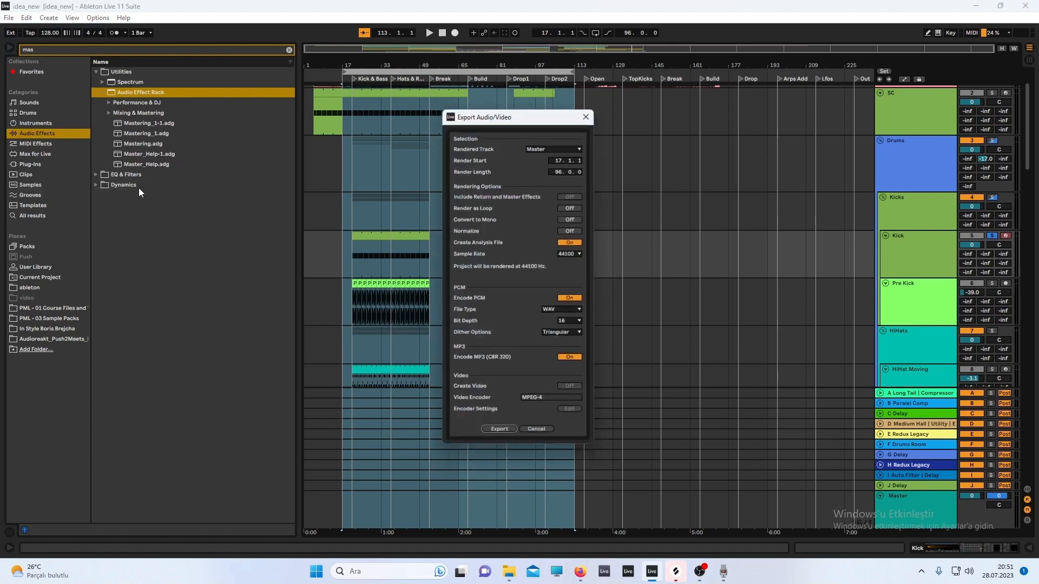
pyautogui.click(508, 438)
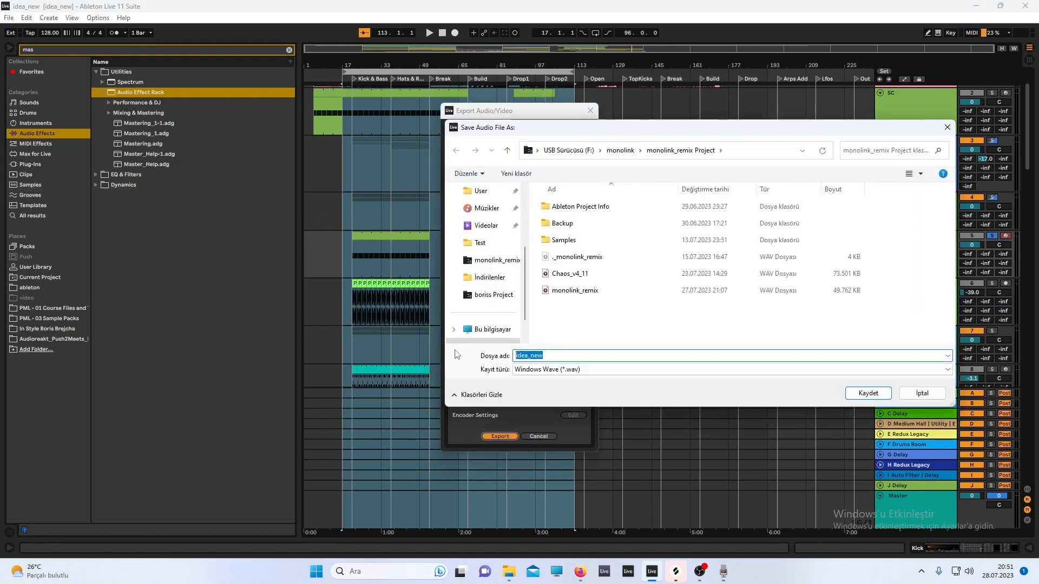
pyautogui.write('anyma_before_mix')
pyautogui.press('Return')
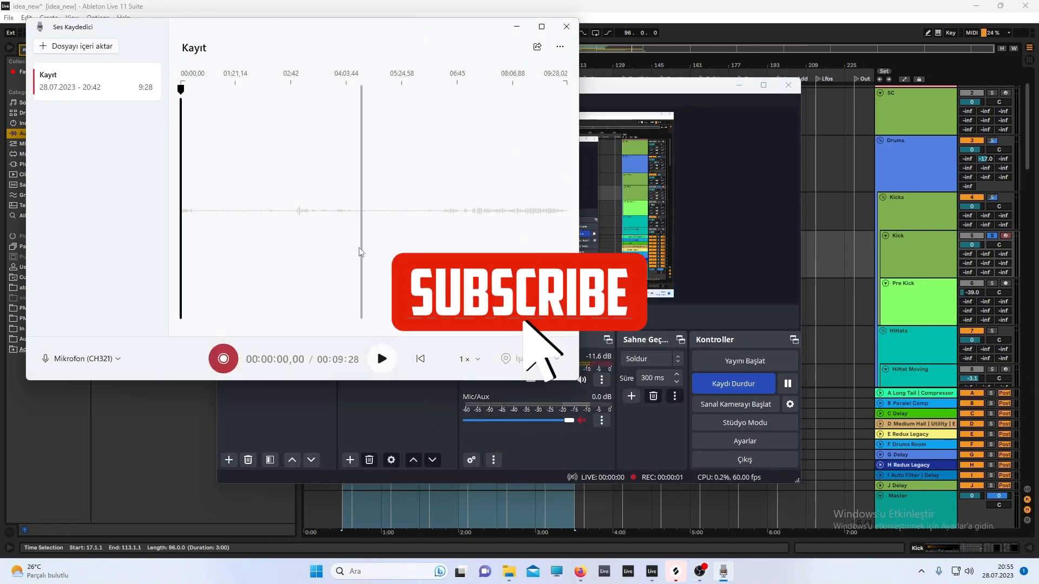
# Start a recording in Sound Recorder, return to the Live set and show the Kick track's devices
pyautogui.click(223, 359)
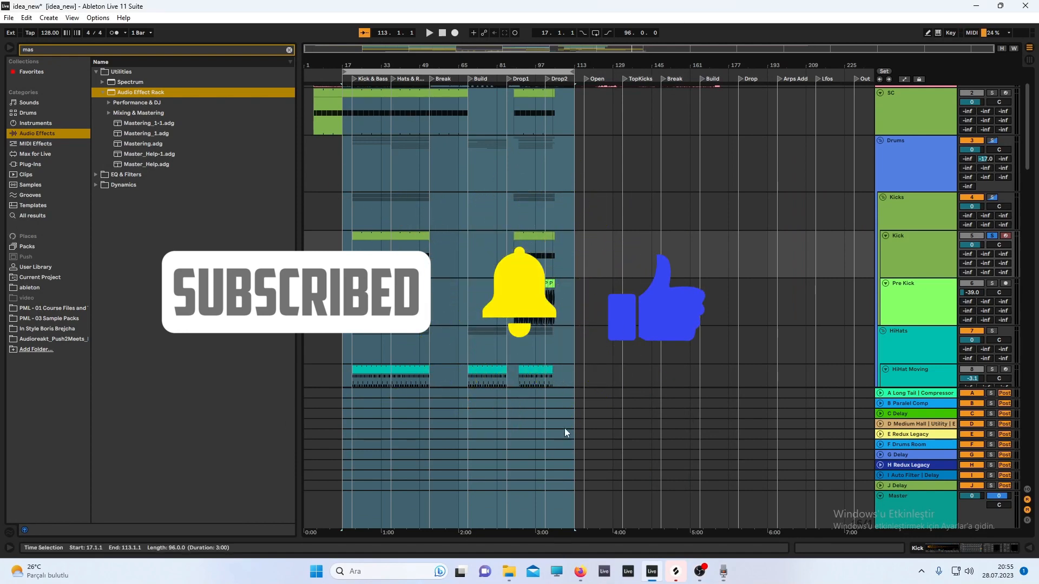
pyautogui.scroll(2, 357, 151)
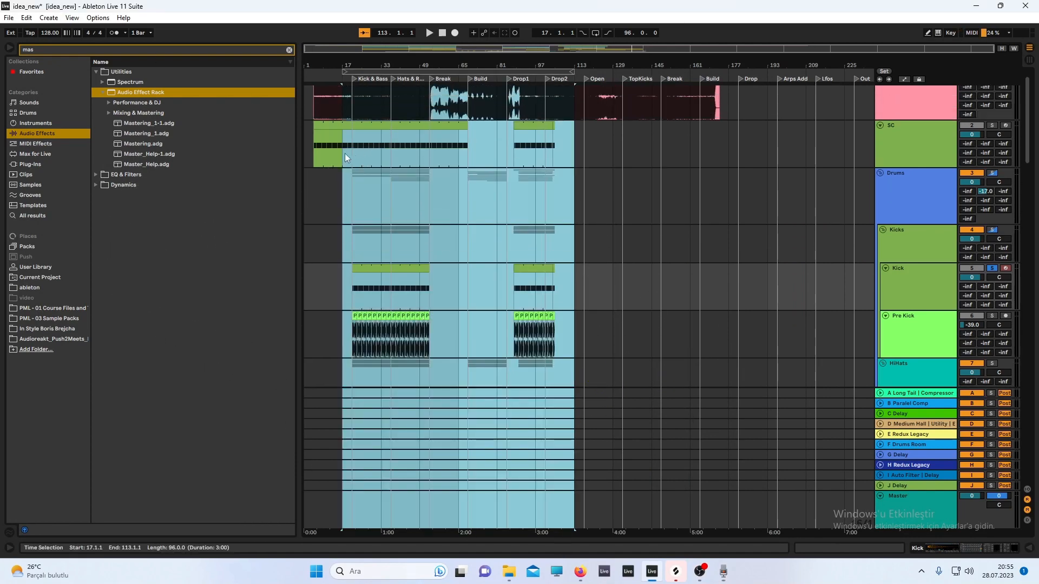
pyautogui.scroll(-2, 893, 206)
pyautogui.click(889, 216)
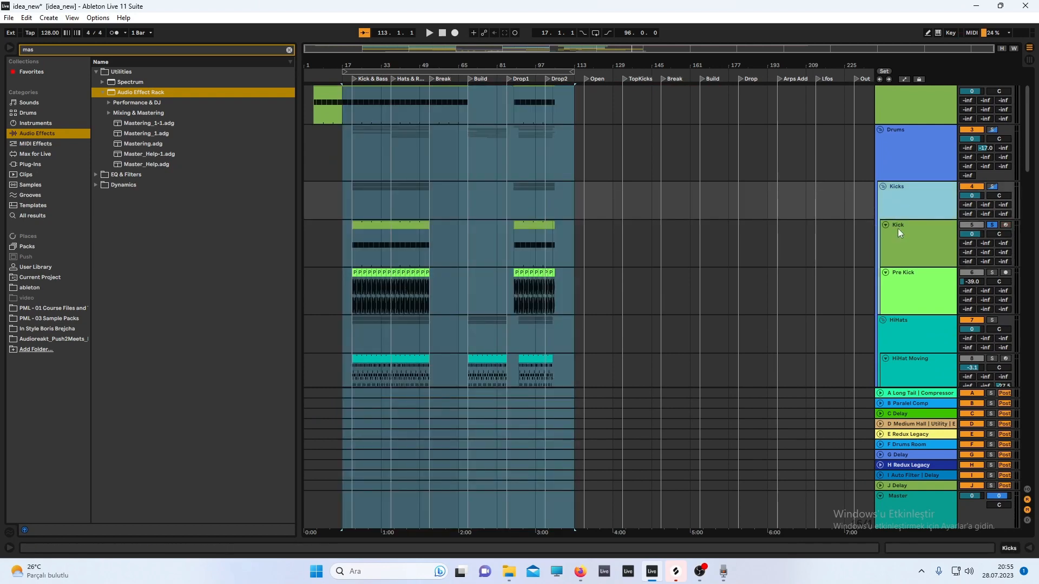
pyautogui.click(898, 230)
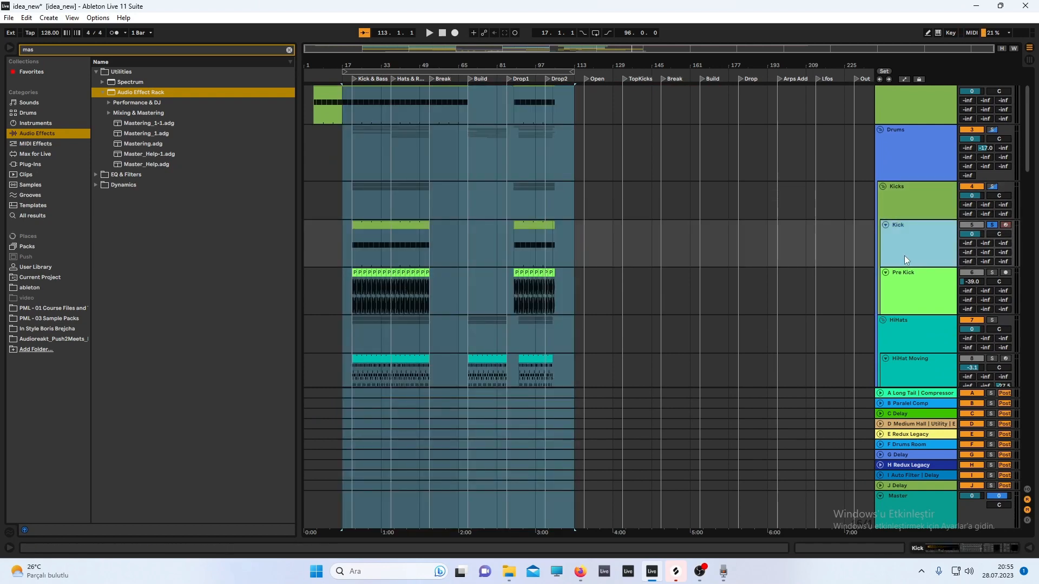
pyautogui.doubleClick(904, 256)
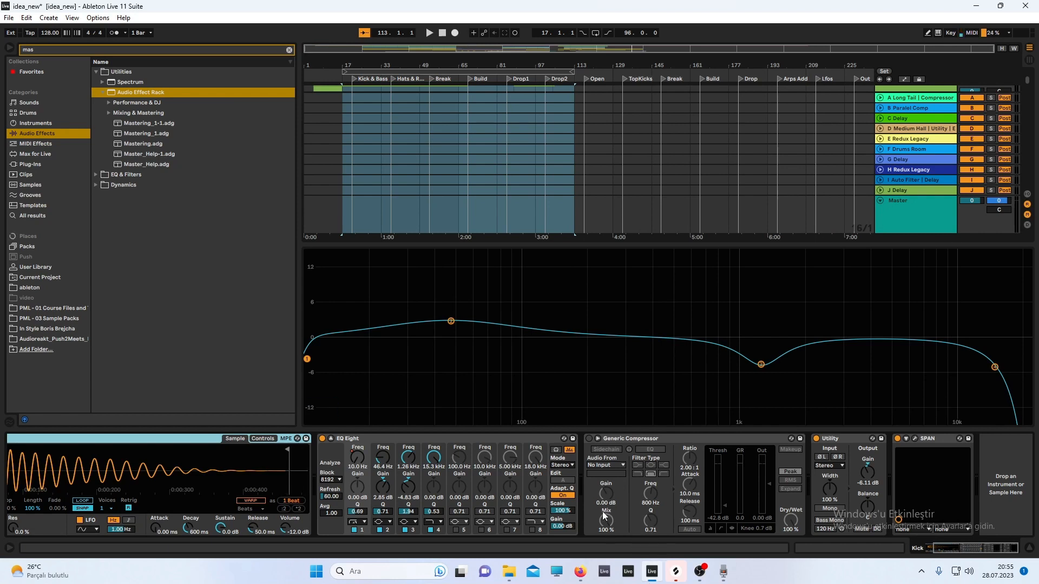
# Set the first low-cut band of the Kick's EQ Eight to 16.3 Hz, playing and stopping the set
pyautogui.scroll(3, 570, 491)
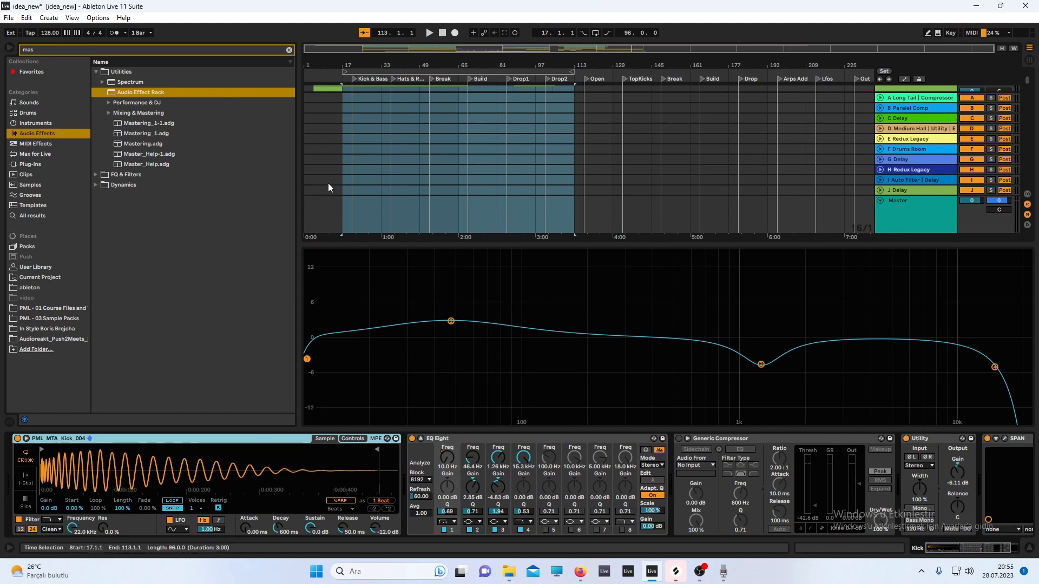
pyautogui.press('space')
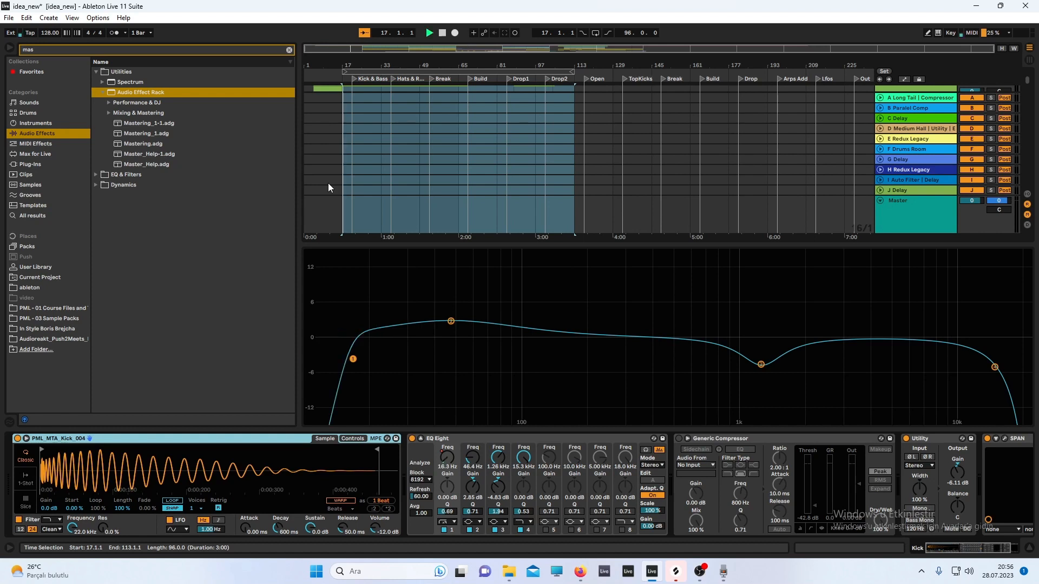
pyautogui.press('space')
# Play the kick from bar 21 and examine its spectrum in the enlarged EQ Eight display
pyautogui.moveTo(438, 242); pyautogui.dragTo(422, 312)
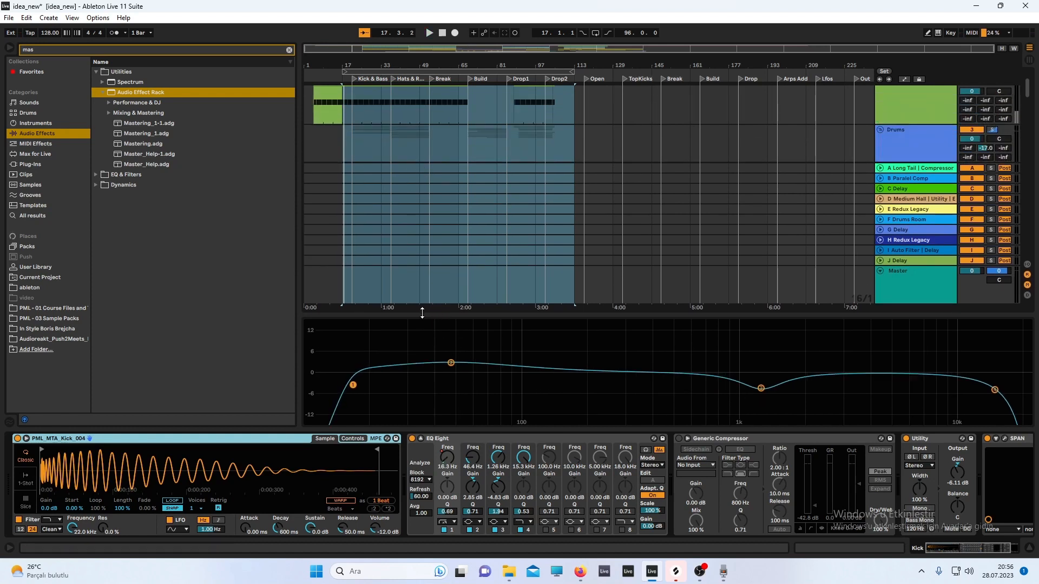
pyautogui.scroll(1, 334, 112)
pyautogui.scroll(-4, 357, 129)
pyautogui.scroll(-2, 358, 121)
pyautogui.scroll(1, 355, 108)
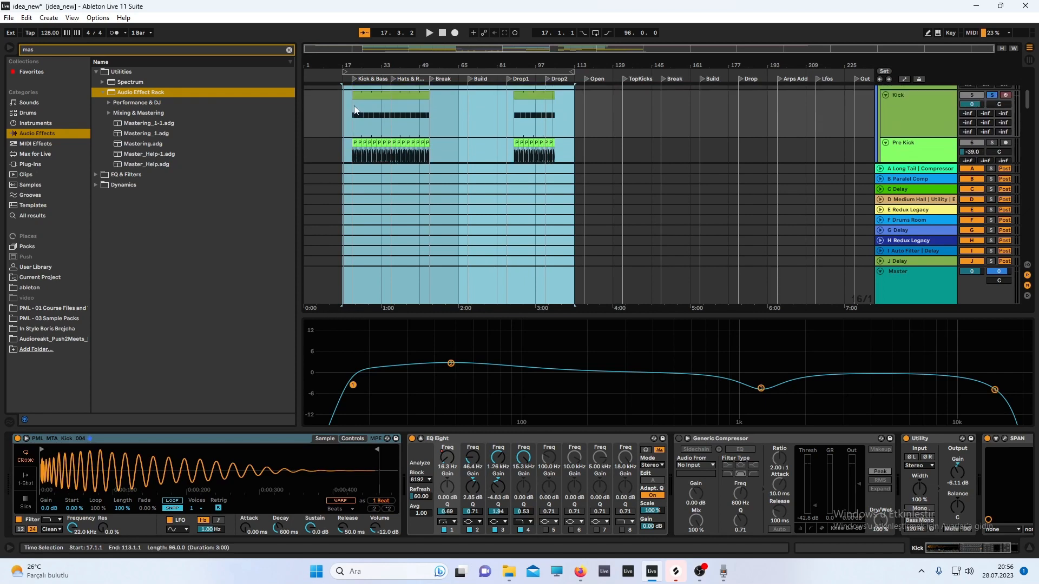
pyautogui.click(354, 104)
pyautogui.scroll(2, 394, 125)
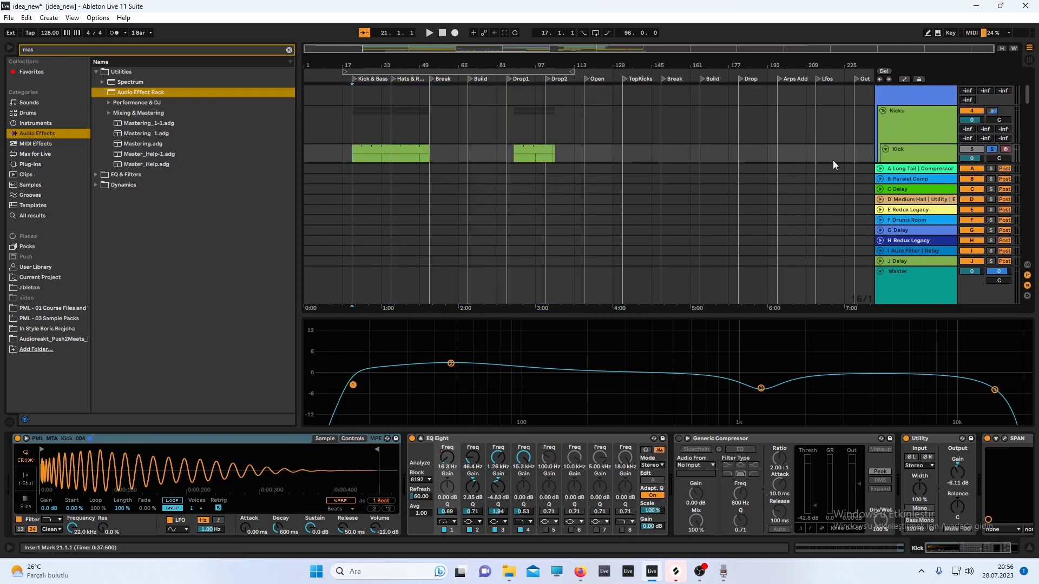
pyautogui.press('space')
pyautogui.moveTo(582, 312); pyautogui.dragTo(563, 158)
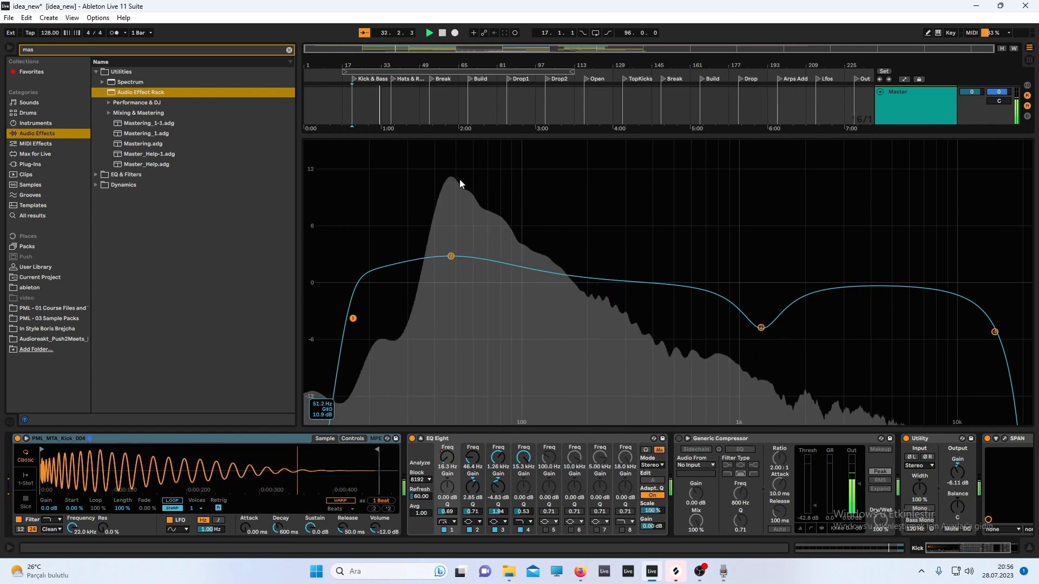
pyautogui.press('space')
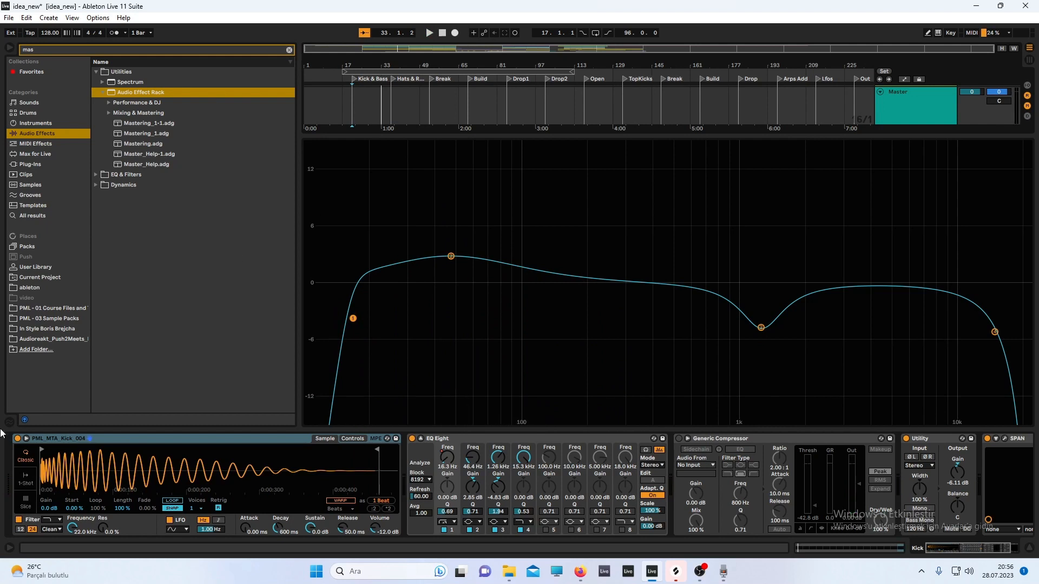
# Switch the kick's Simpler to 1-Shot mode, shorten the sample with a 77.0 ms fade-out, and compare it with Classic mode
pyautogui.click(23, 476)
pyautogui.press('space')
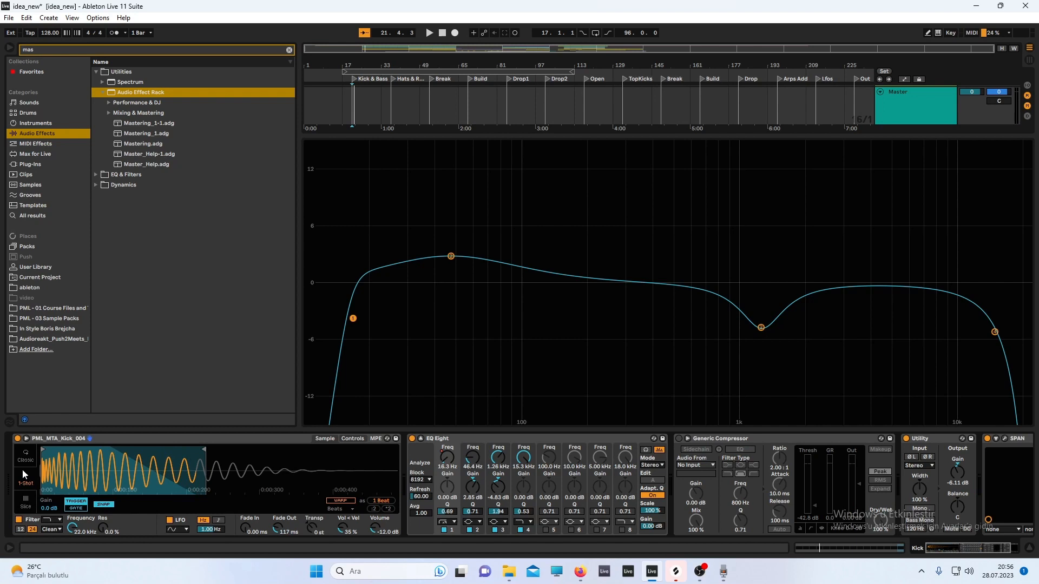
pyautogui.press('space')
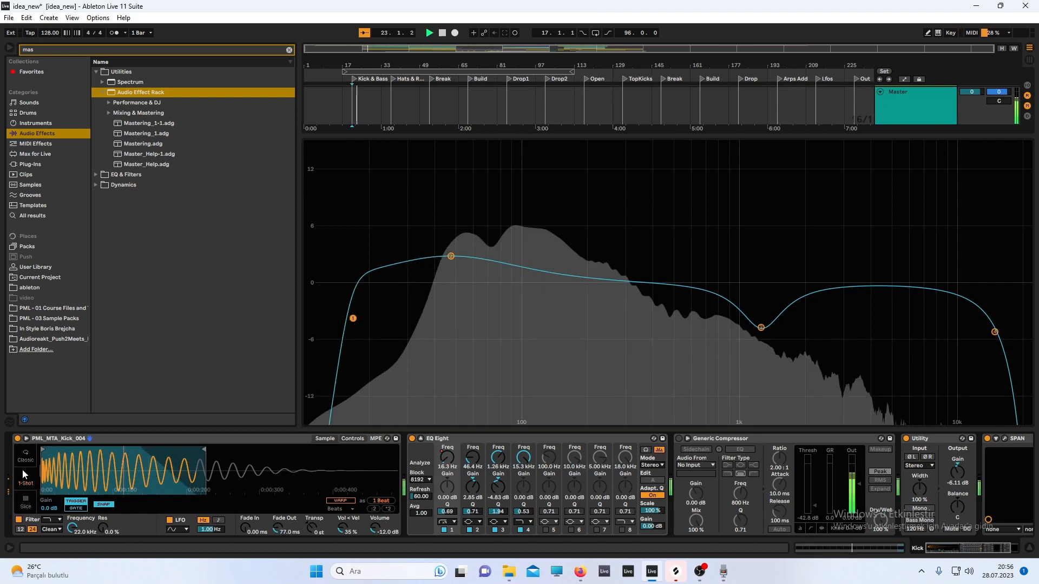
pyautogui.click(28, 463)
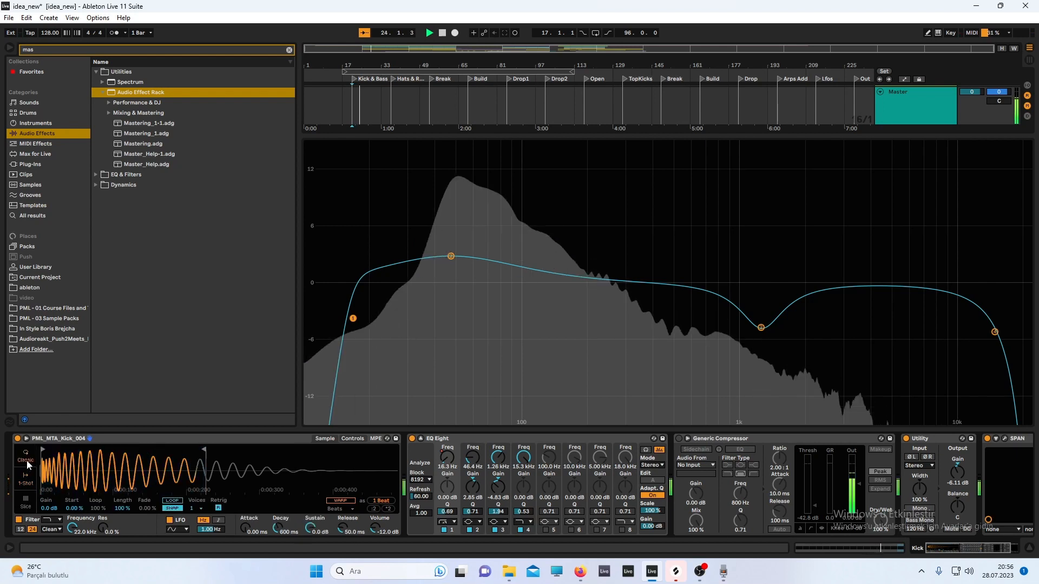
pyautogui.click(28, 479)
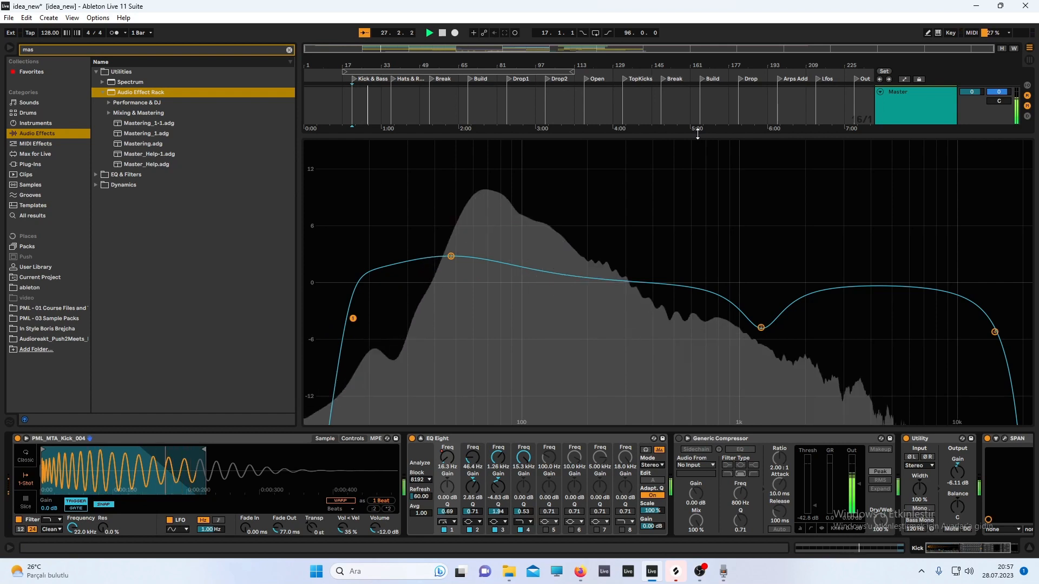
pyautogui.press('space')
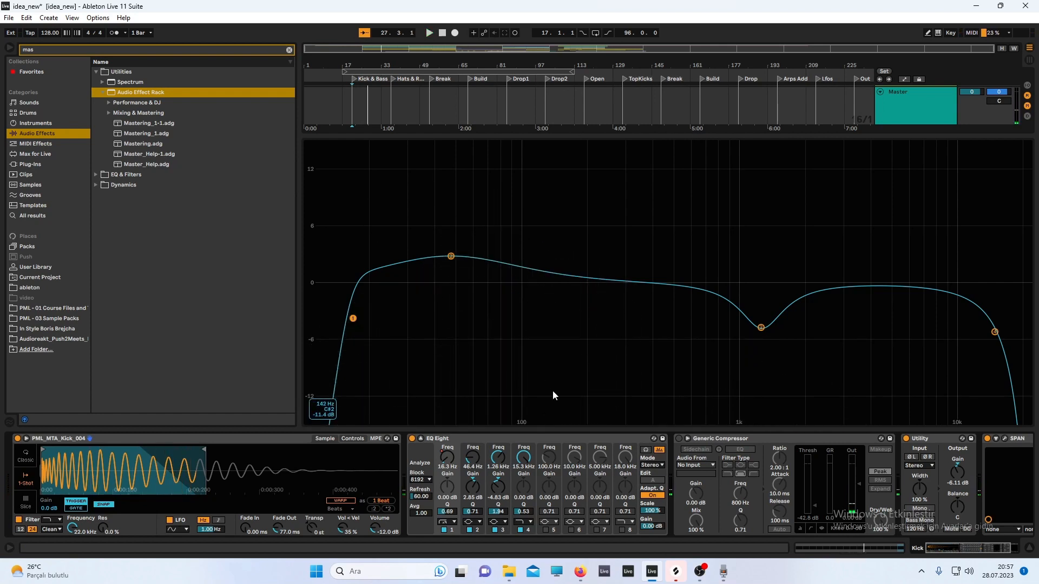
# Compare the kick's spectrum at full sample length, and shorten the sample again in Simpler to remove its long tail
pyautogui.press('space')
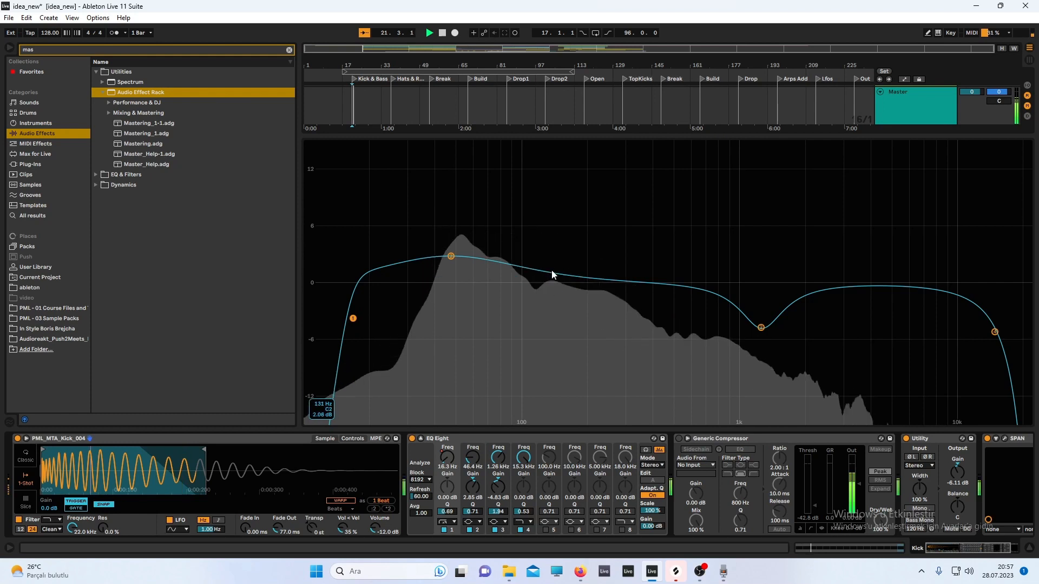
pyautogui.press('space')
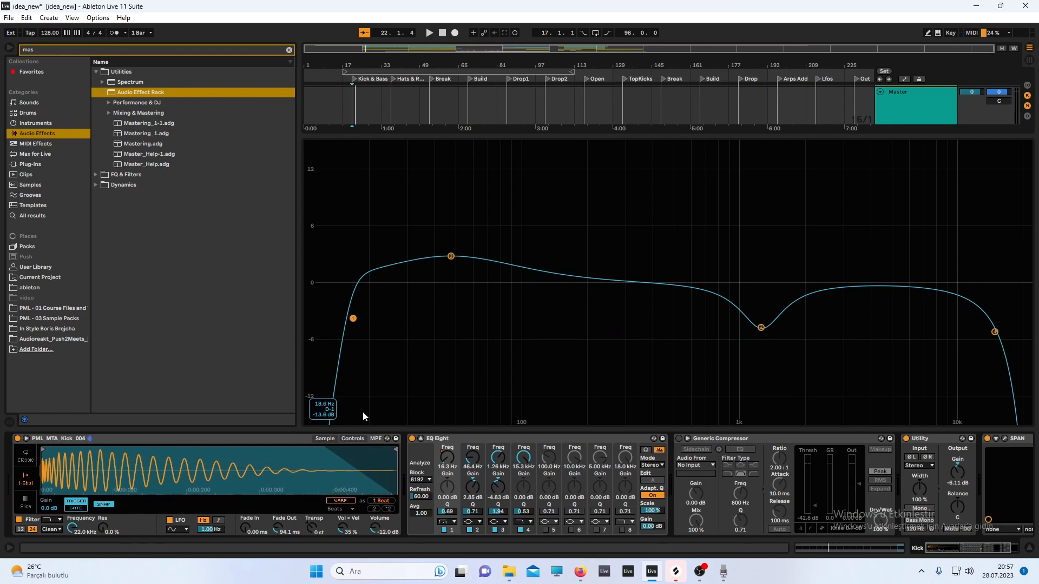
pyautogui.press('space')
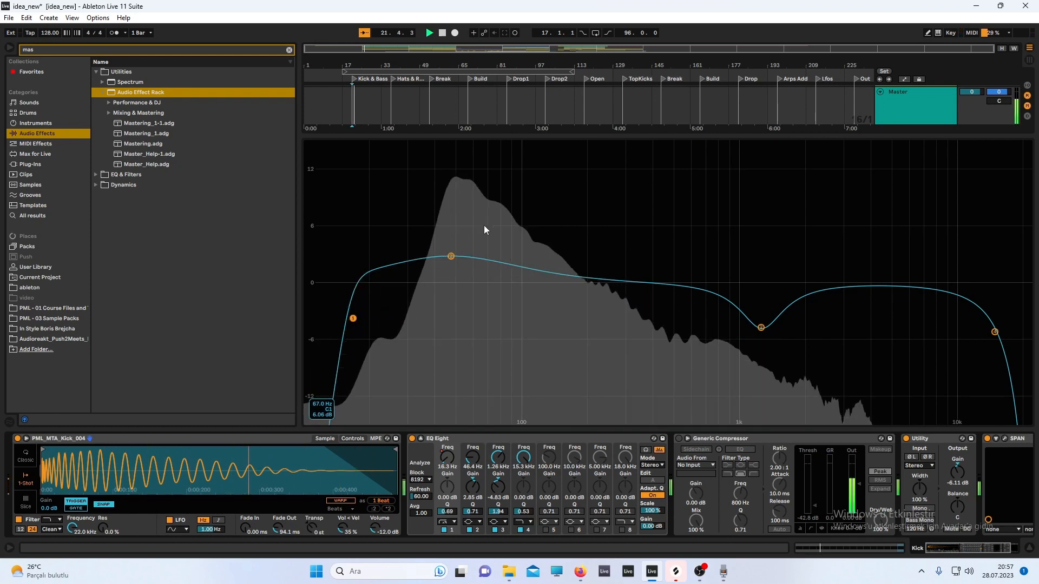
pyautogui.press('space')
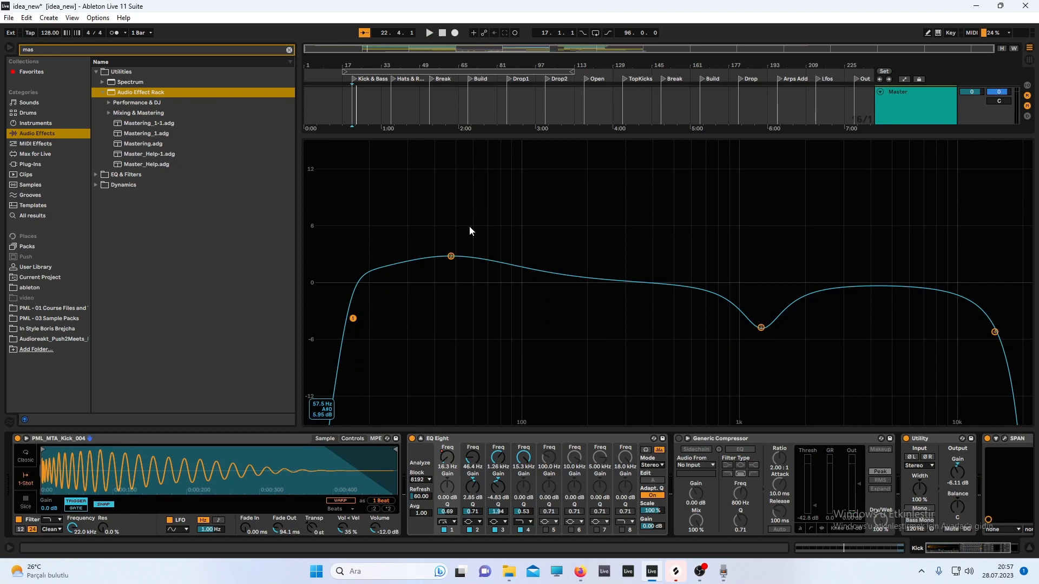
pyautogui.press('space')
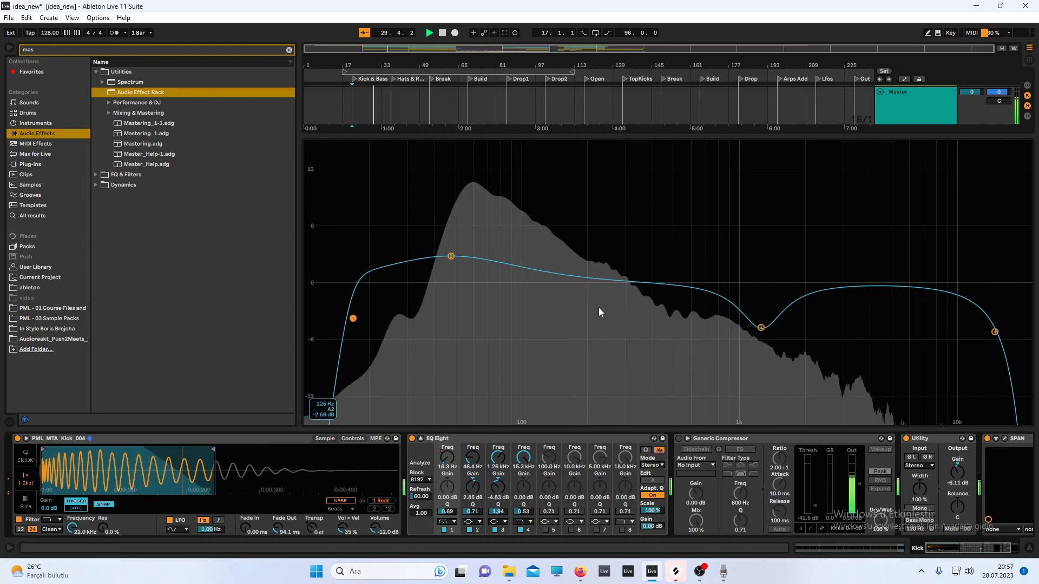
# Check the kick's level in the Session View mixer, return to the arrangement and collapse the expanded EQ Eight display
pyautogui.click(1030, 60)
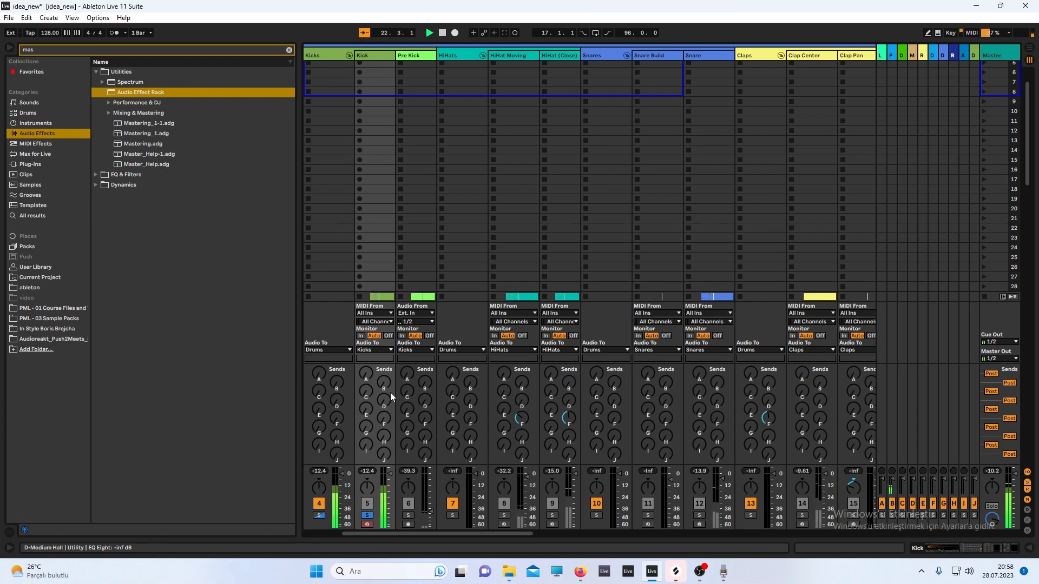
pyautogui.click(1031, 48)
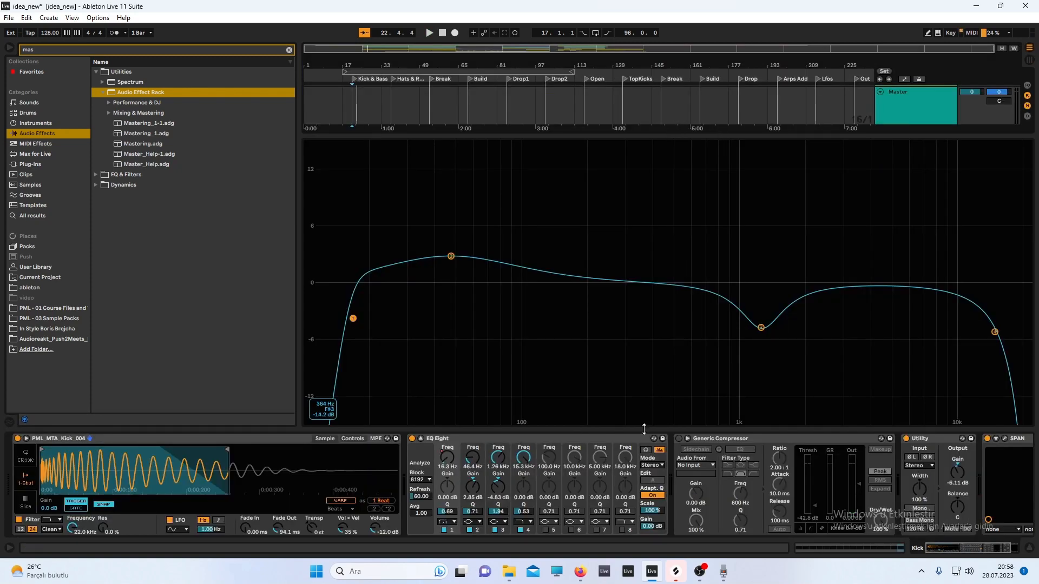
pyautogui.click(422, 439)
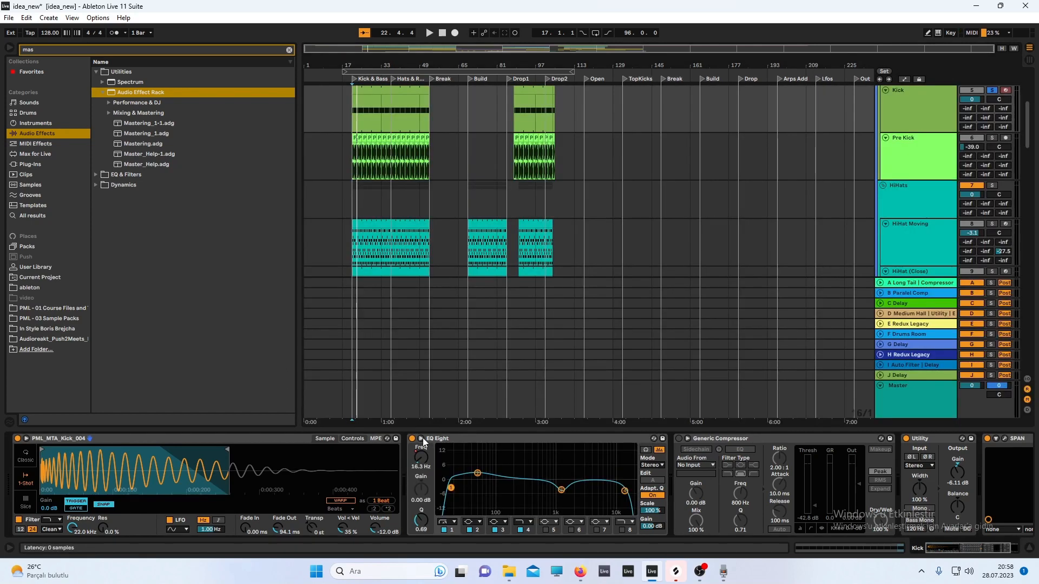
# Select the Pre Kick track and audition the Kick track from bar 21 at volumes of -3.0 dB and -6.0 dB
pyautogui.click(915, 140)
pyautogui.click(991, 138)
pyautogui.press('space')
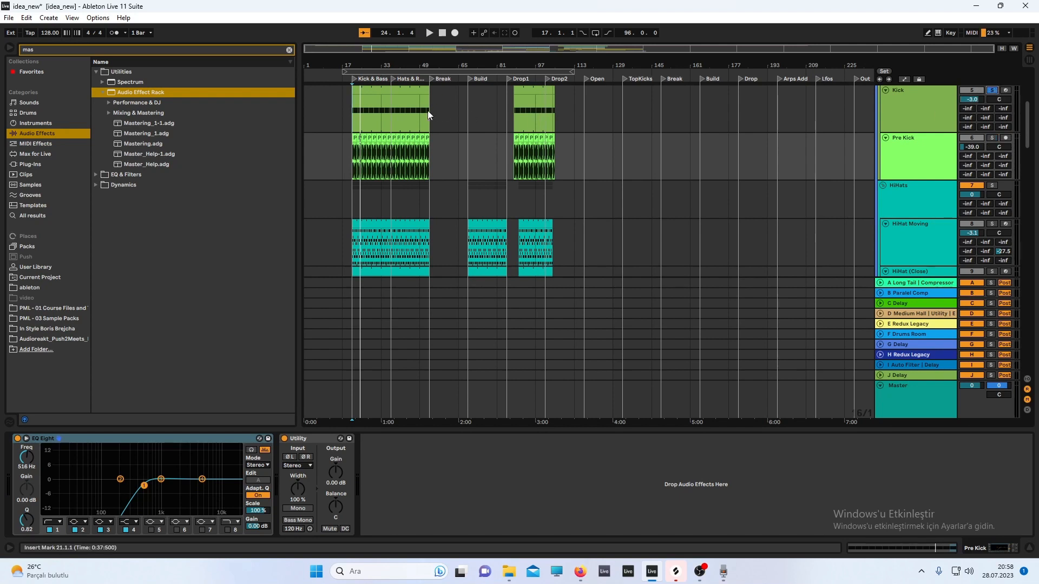
pyautogui.press('space')
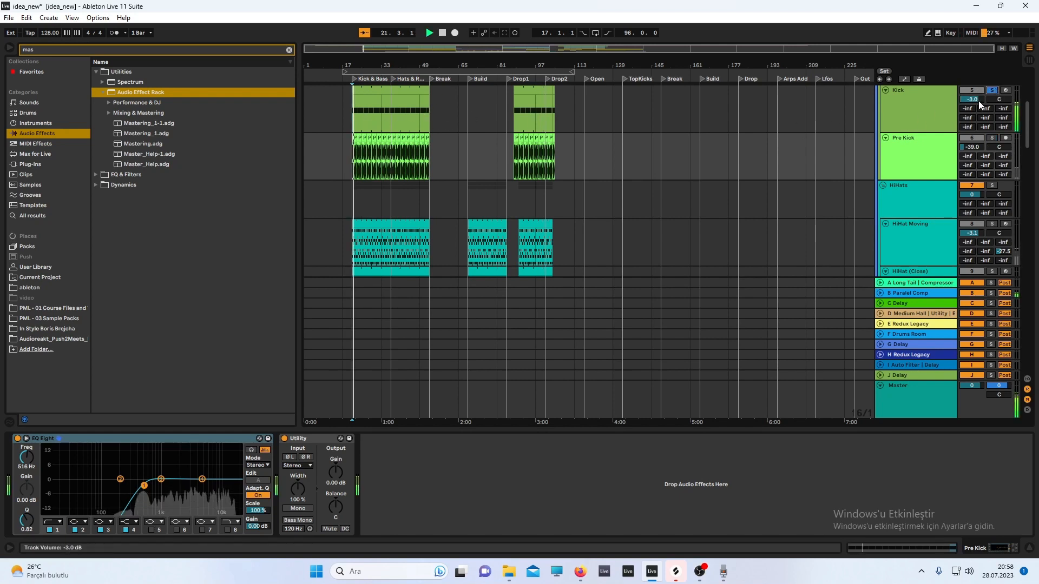
pyautogui.moveTo(979, 101); pyautogui.dragTo(978, 99)
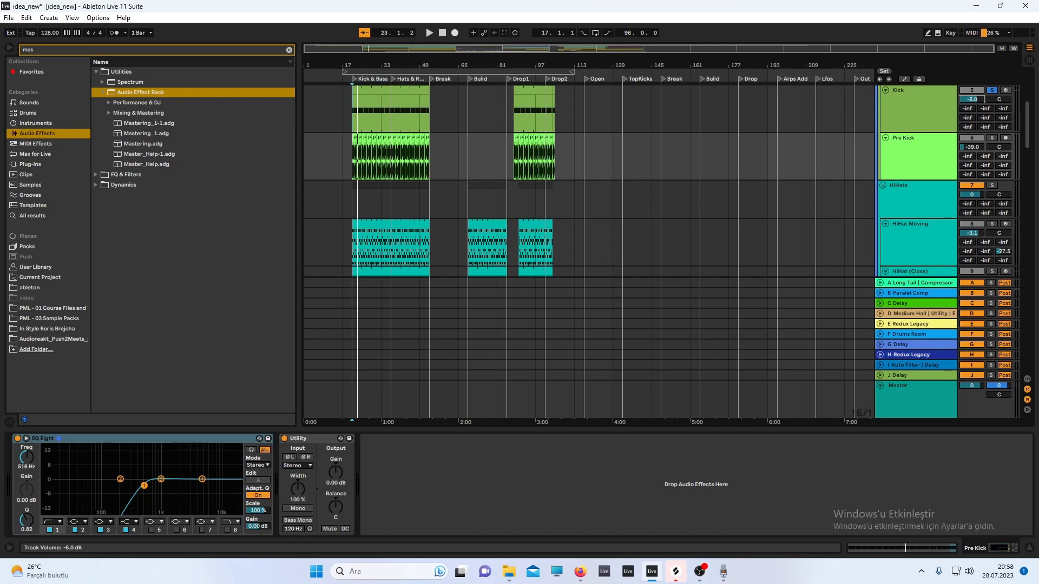
pyautogui.press('space')
# Reset the Kick track's volume to 0 dB for comparison, and lower it to -12.0 dB during playback
pyautogui.doubleClick(979, 101)
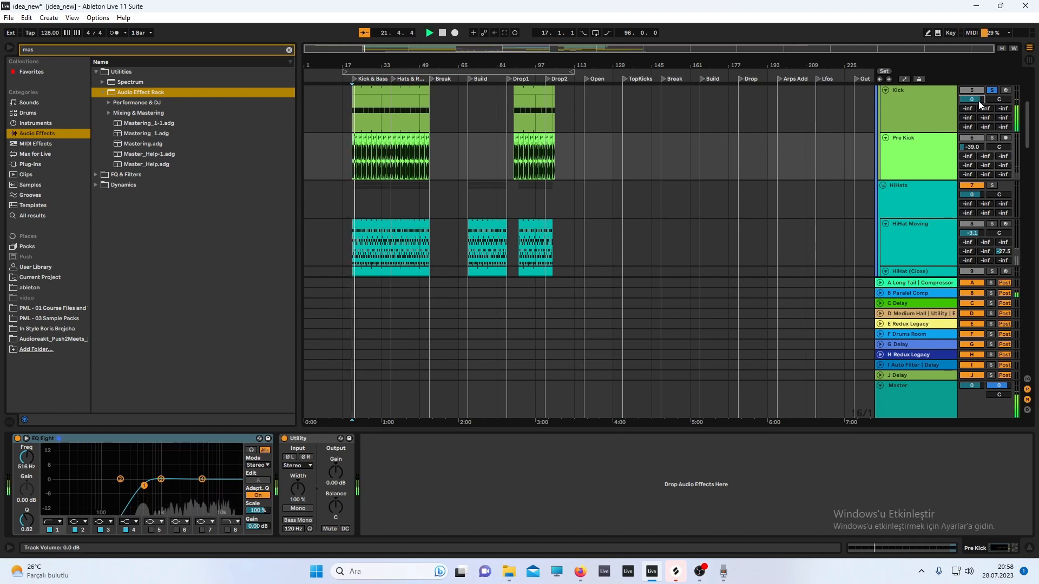
pyautogui.moveTo(978, 99); pyautogui.dragTo(978, 117)
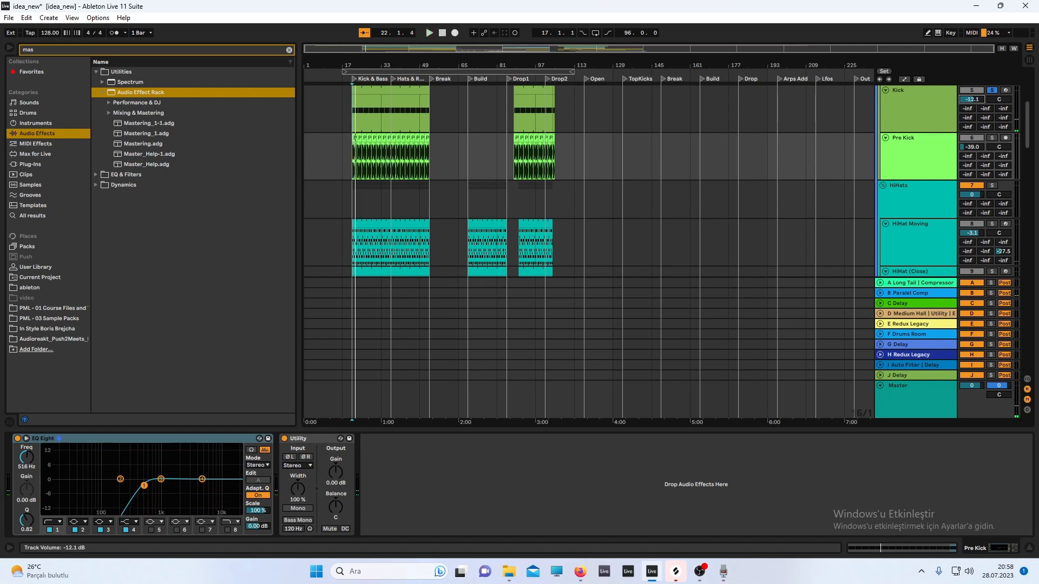
pyautogui.press('space')
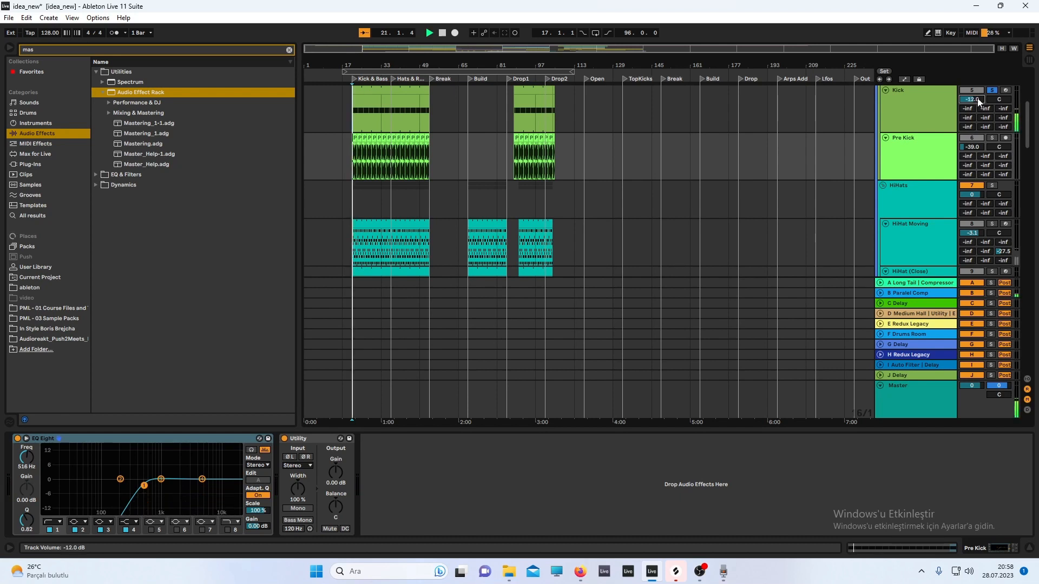
# Audition the Kick track at -20.1 dB and -27.5 dB, reset its volume to 0 dB and open its device chain
pyautogui.moveTo(977, 97); pyautogui.dragTo(978, 104)
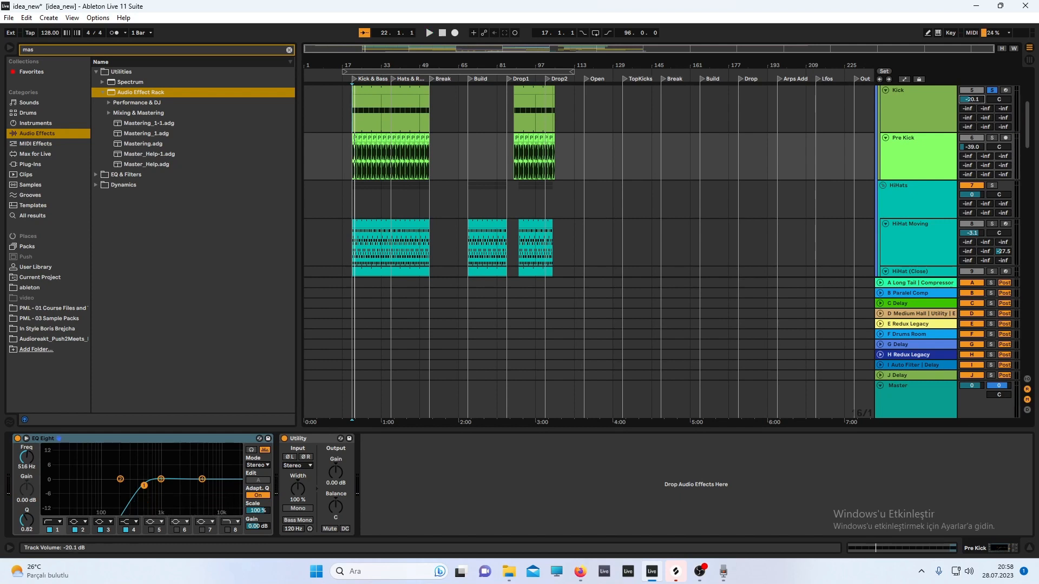
pyautogui.press('space')
pyautogui.moveTo(978, 99); pyautogui.dragTo(977, 103)
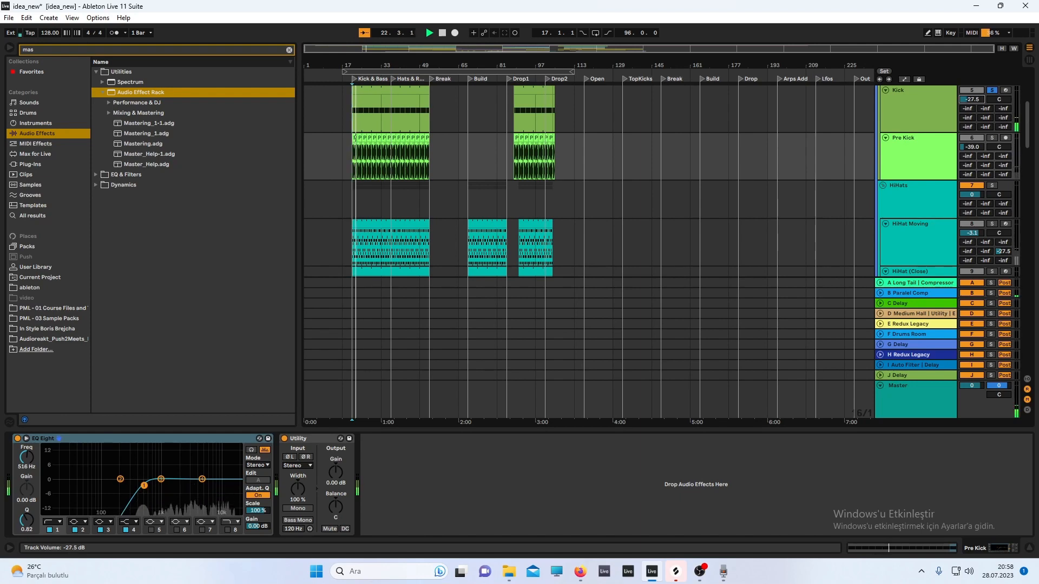
pyautogui.doubleClick(977, 99)
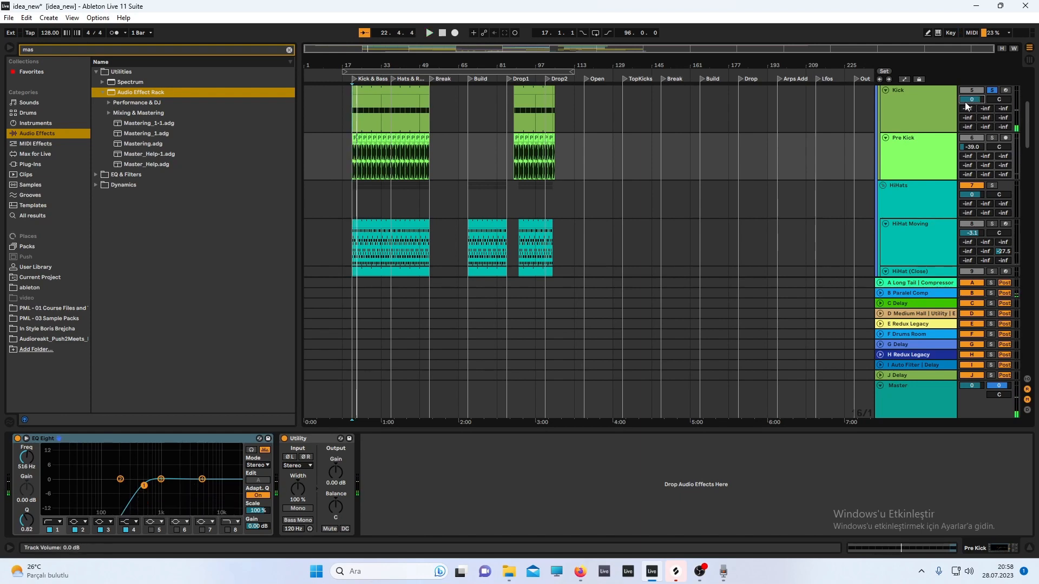
pyautogui.click(902, 105)
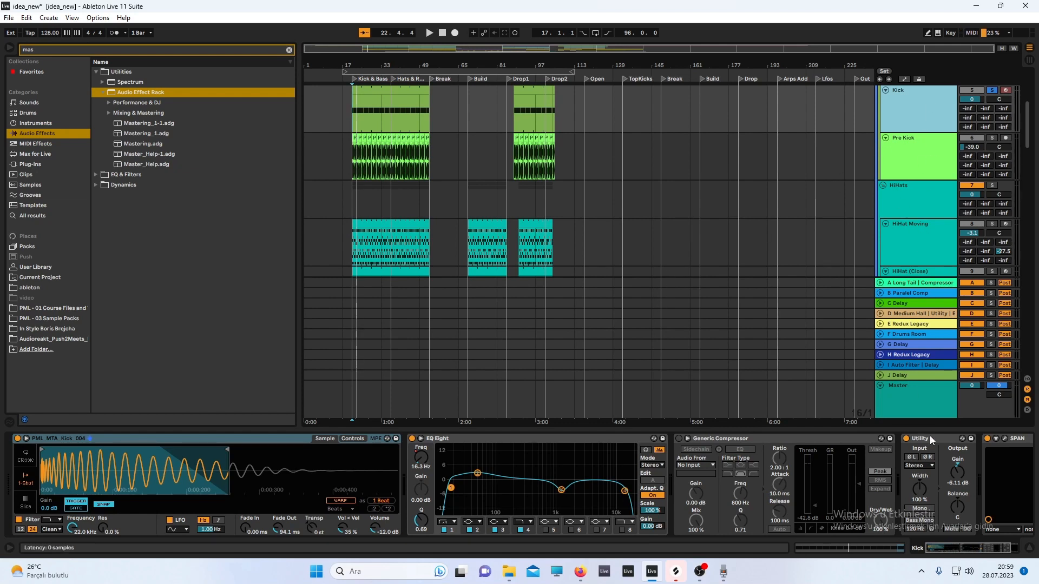
# Search the audio effects for "eq" and add EQ Eight to the HiHat Moving track between Simpler and Utility
pyautogui.click(900, 232)
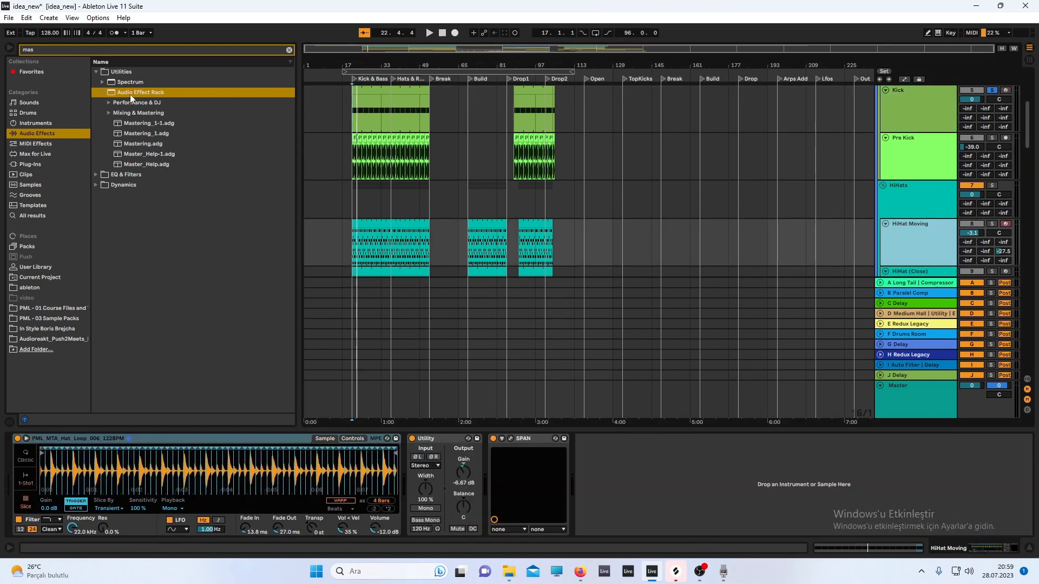
pyautogui.moveTo(140, 133); pyautogui.dragTo(455, 341)
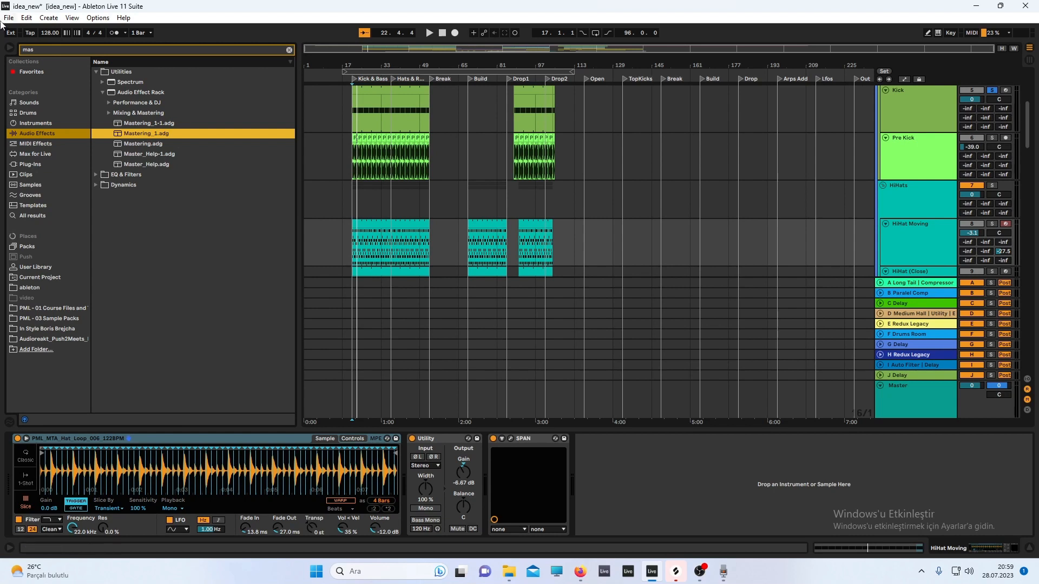
pyautogui.click(27, 123)
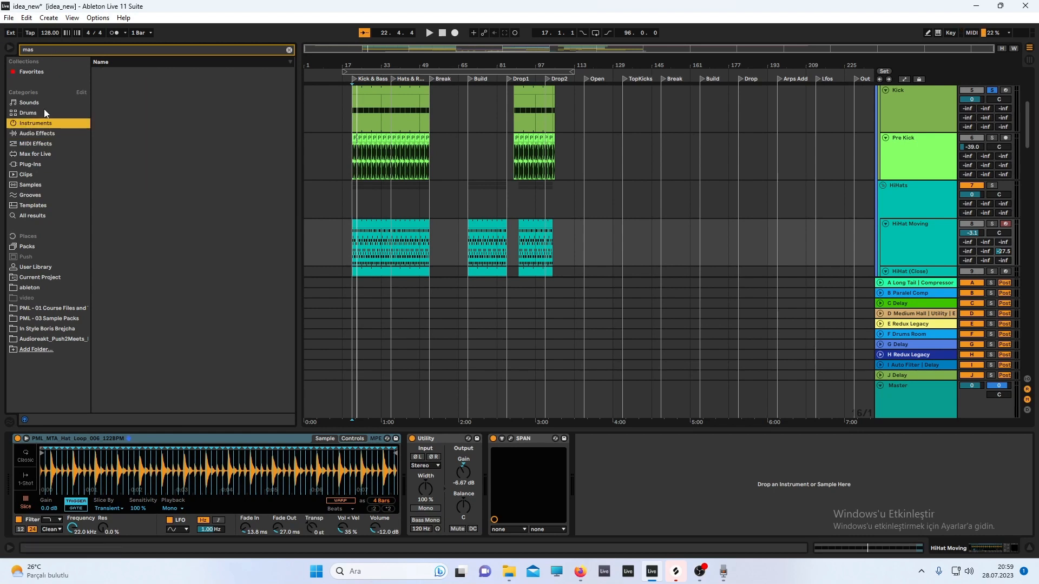
pyautogui.click(40, 133)
pyautogui.click(43, 122)
pyautogui.click(59, 48)
pyautogui.write('eq')
pyautogui.click(41, 135)
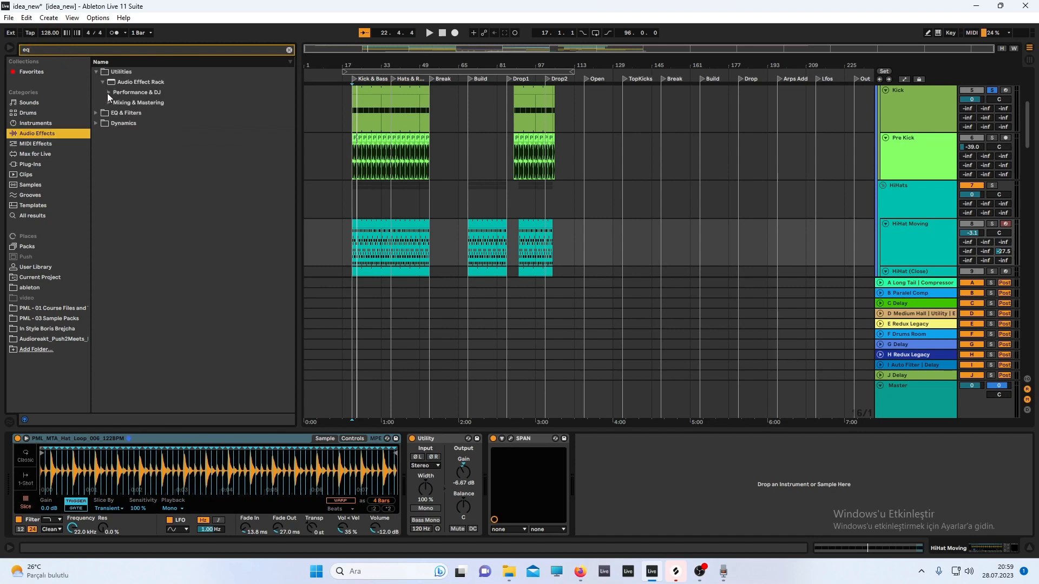
pyautogui.click(98, 113)
pyautogui.moveTo(115, 123); pyautogui.dragTo(257, 215)
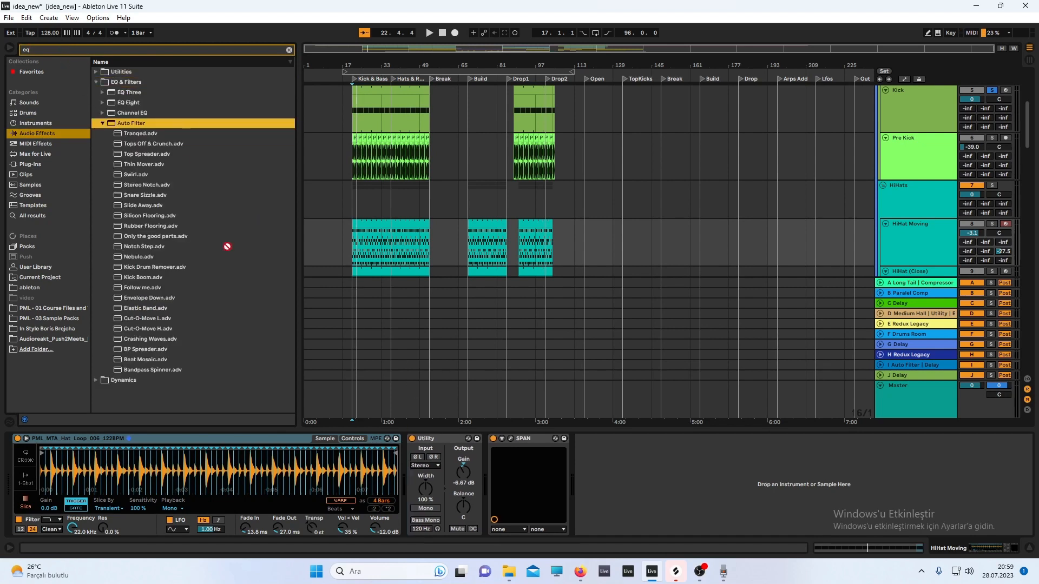
pyautogui.moveTo(125, 103); pyautogui.dragTo(427, 490)
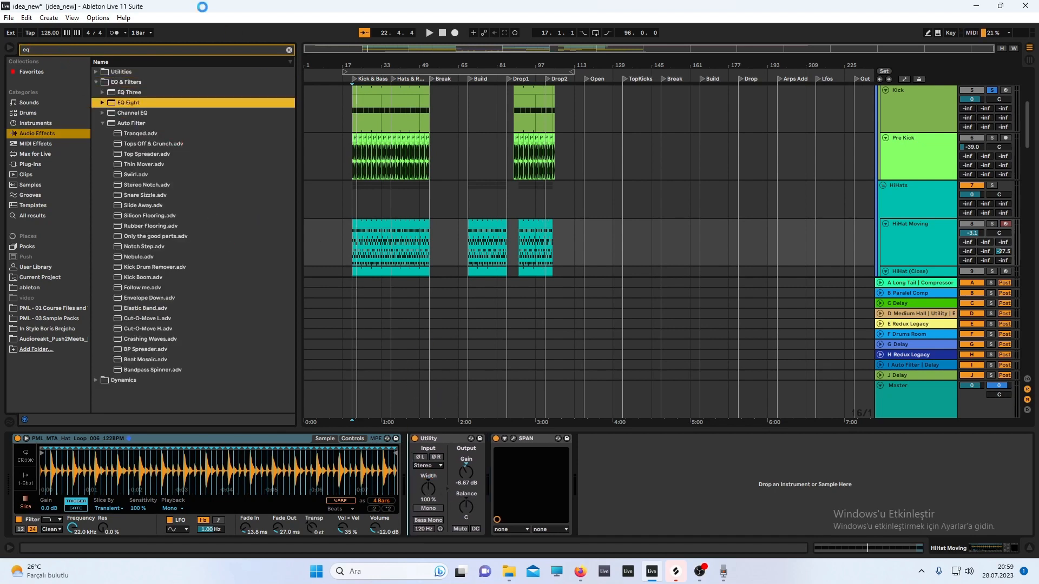
# Search the audio effects for "overd" and add Overdrive to the HiHats group
pyautogui.click(185, 46)
pyautogui.write('ove')
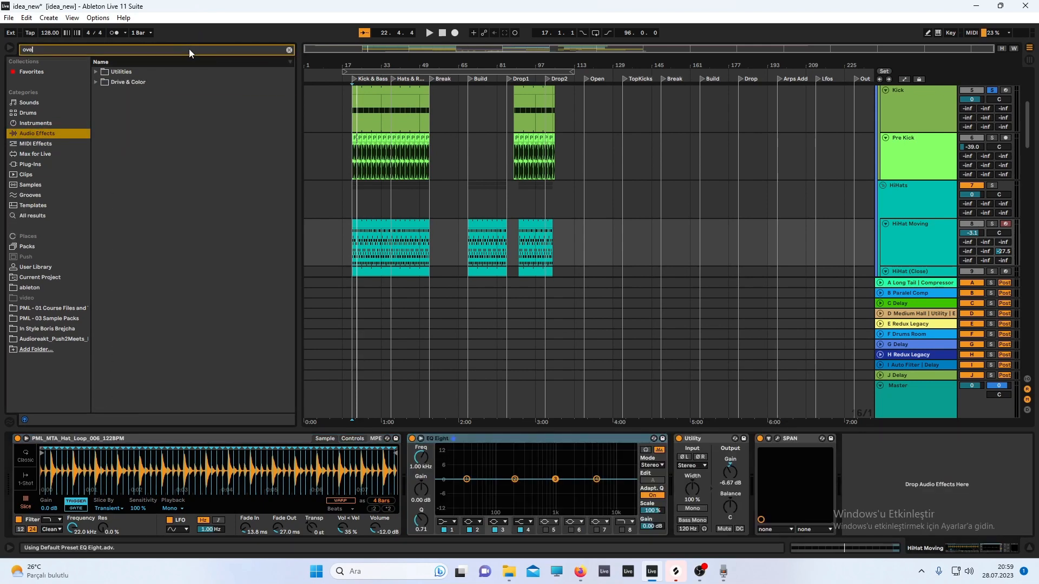
pyautogui.write('rd')
pyautogui.click(95, 71)
pyautogui.click(96, 113)
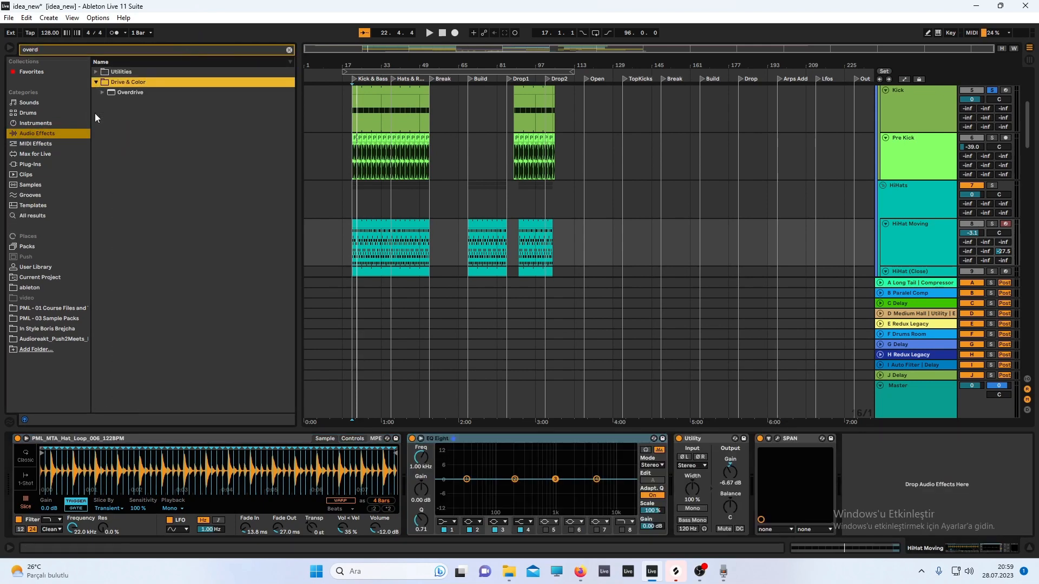
pyautogui.moveTo(109, 92); pyautogui.dragTo(721, 188)
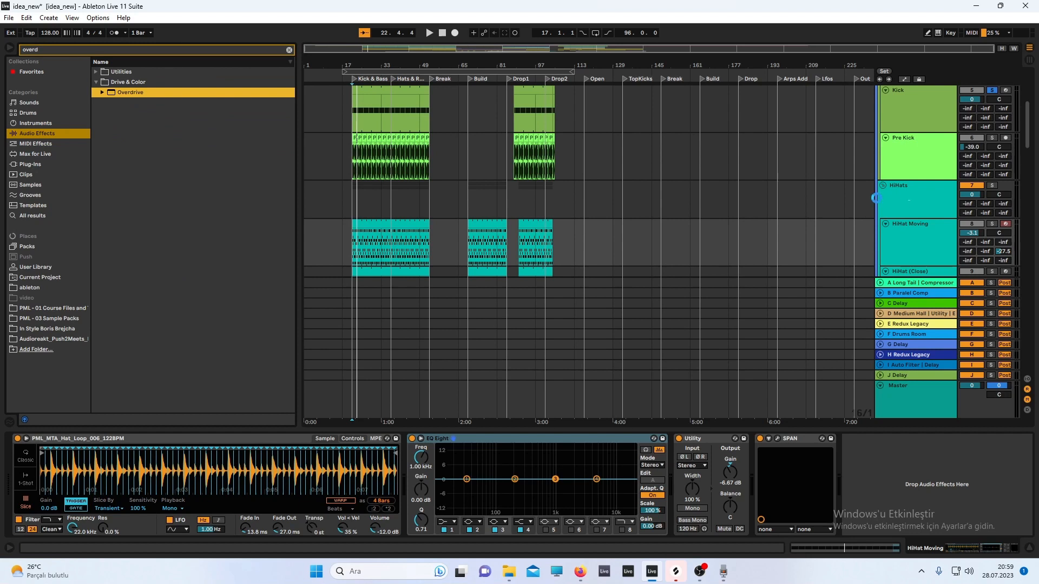
pyautogui.click(897, 197)
# Set the Overdrive's filter to 20.0 kHz with a bandwidth of 2.45, and compare the soloed HiHats group with Overdrive off and on
pyautogui.moveTo(44, 465); pyautogui.dragTo(52, 467)
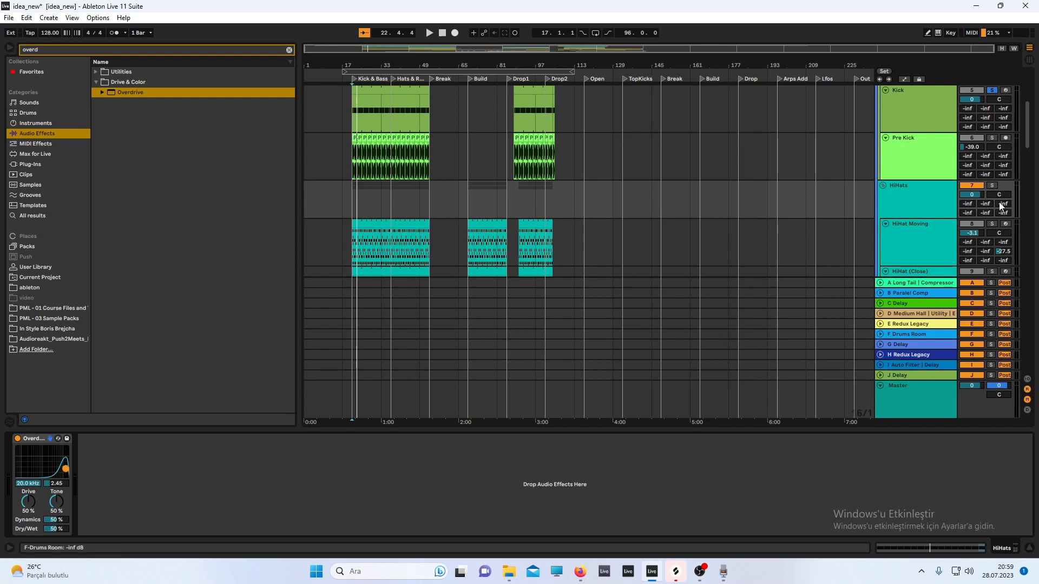
pyautogui.press('space')
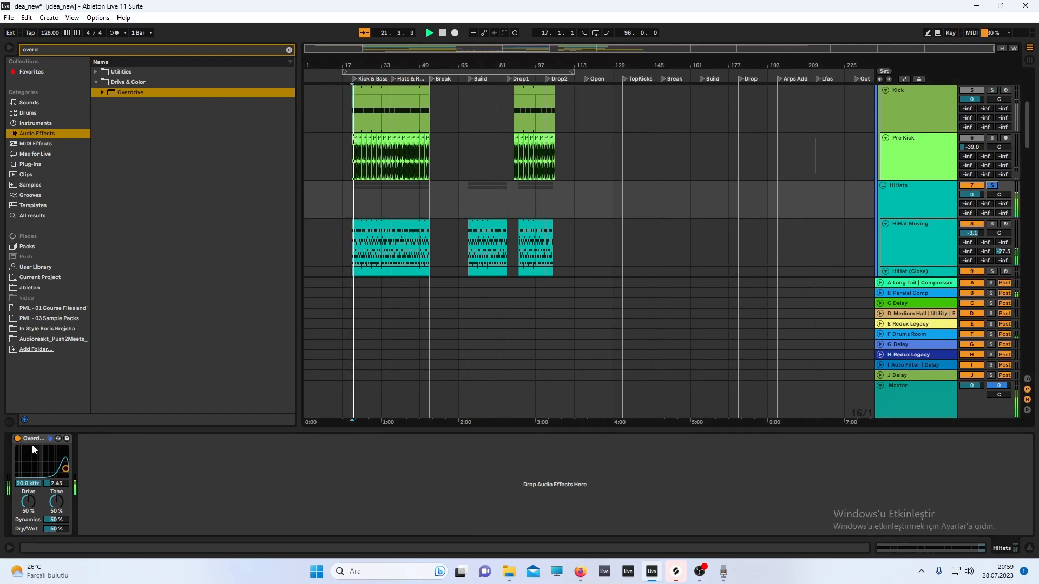
pyautogui.click(18, 439)
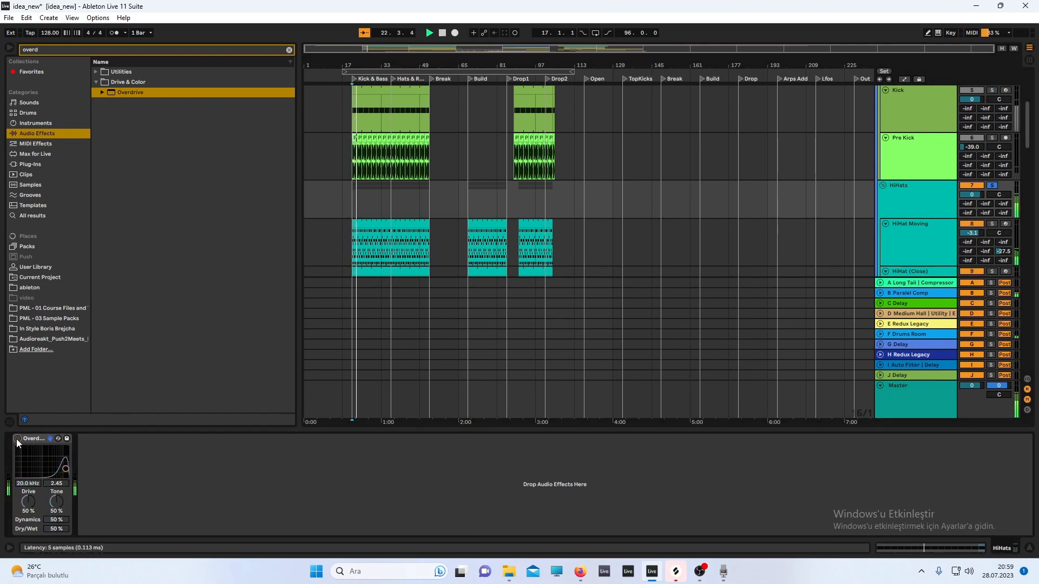
pyautogui.click(18, 439)
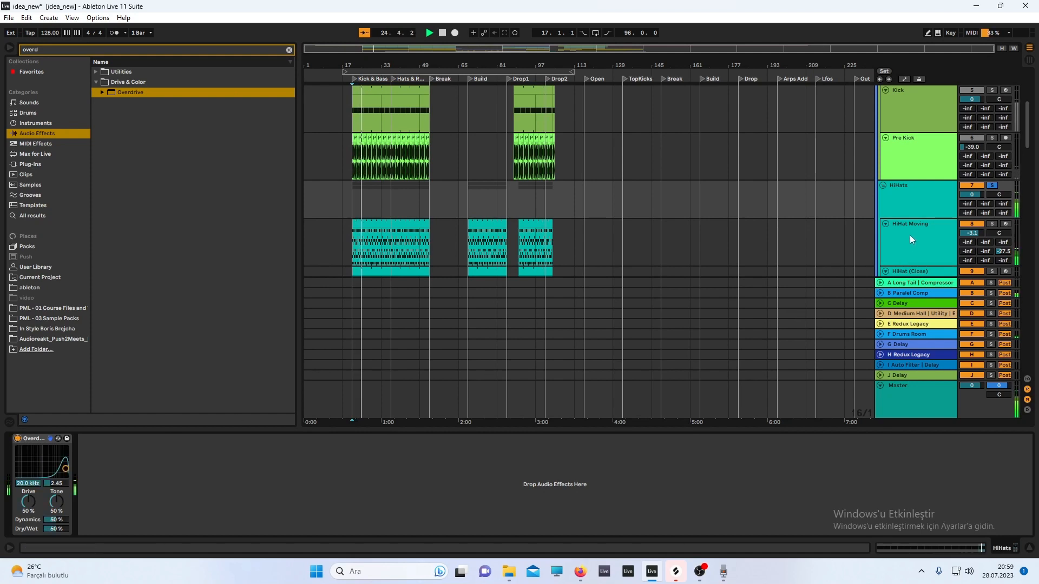
# Solo the HiHat Moving track and compare its sound with the whole HiHats group during playback
pyautogui.click(993, 226)
pyautogui.scroll(-2, 765, 187)
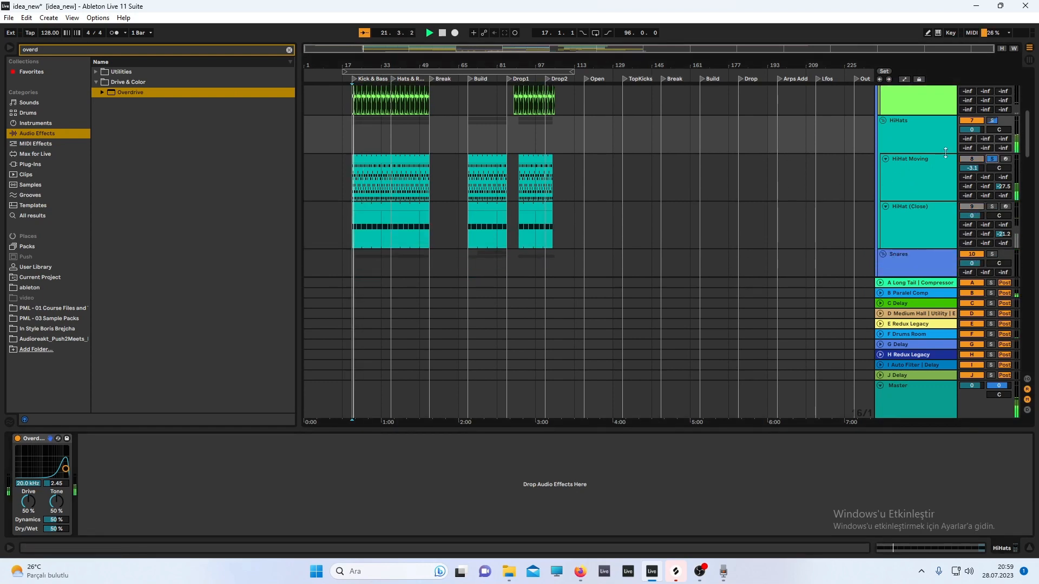
pyautogui.click(993, 123)
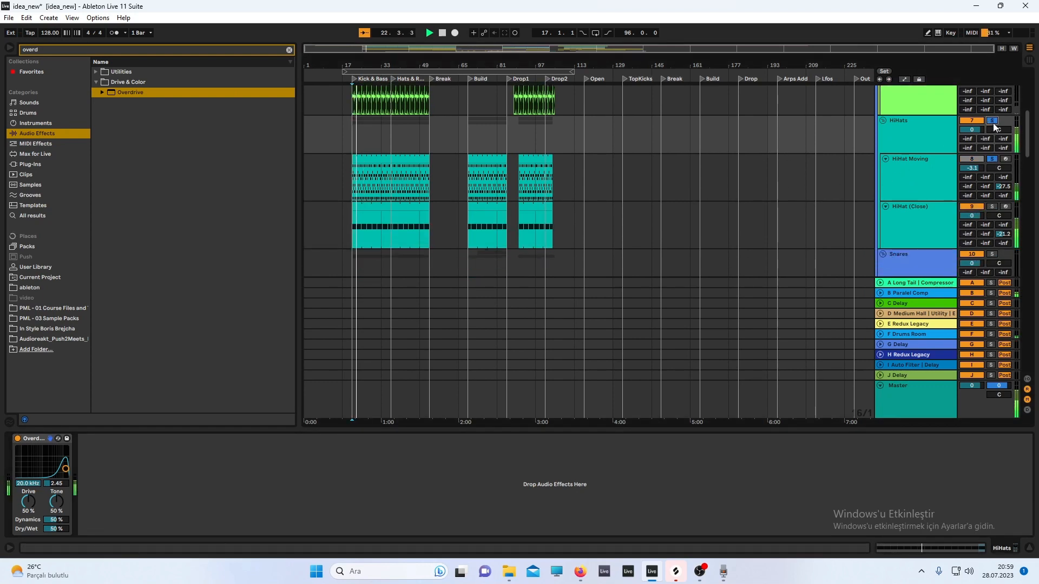
pyautogui.click(993, 123)
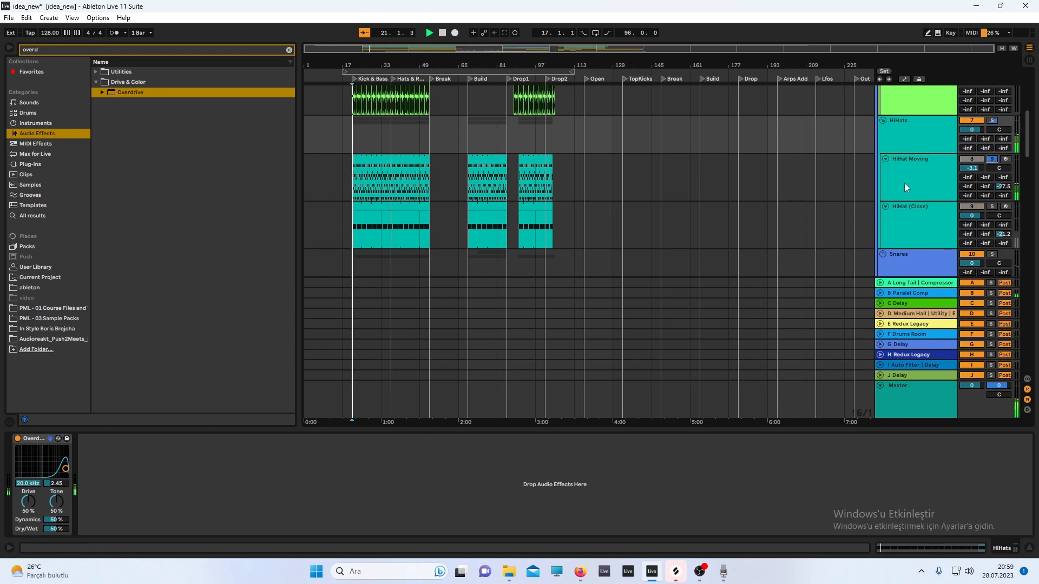
# Examine the HiHat Moving track's frequency spectrum in SPAN and close the analyzer
pyautogui.click(904, 183)
pyautogui.click(780, 438)
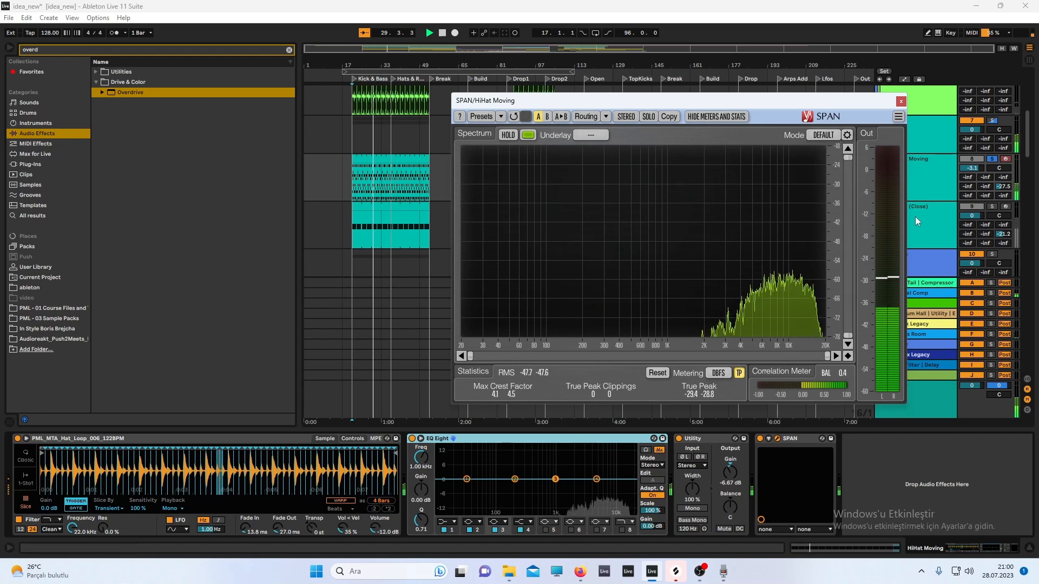
pyautogui.moveTo(865, 101); pyautogui.dragTo(774, 105)
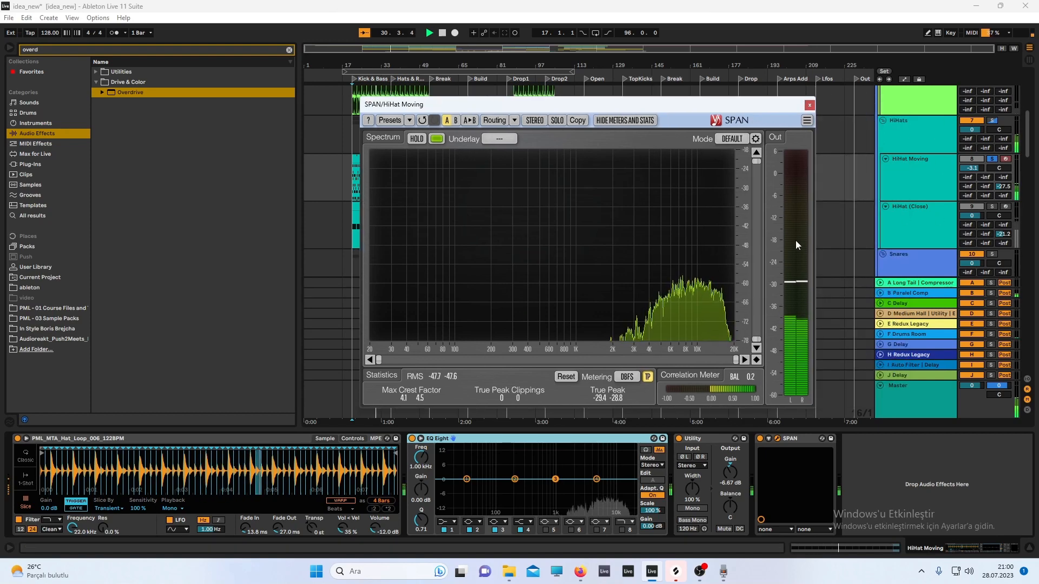
pyautogui.click(809, 105)
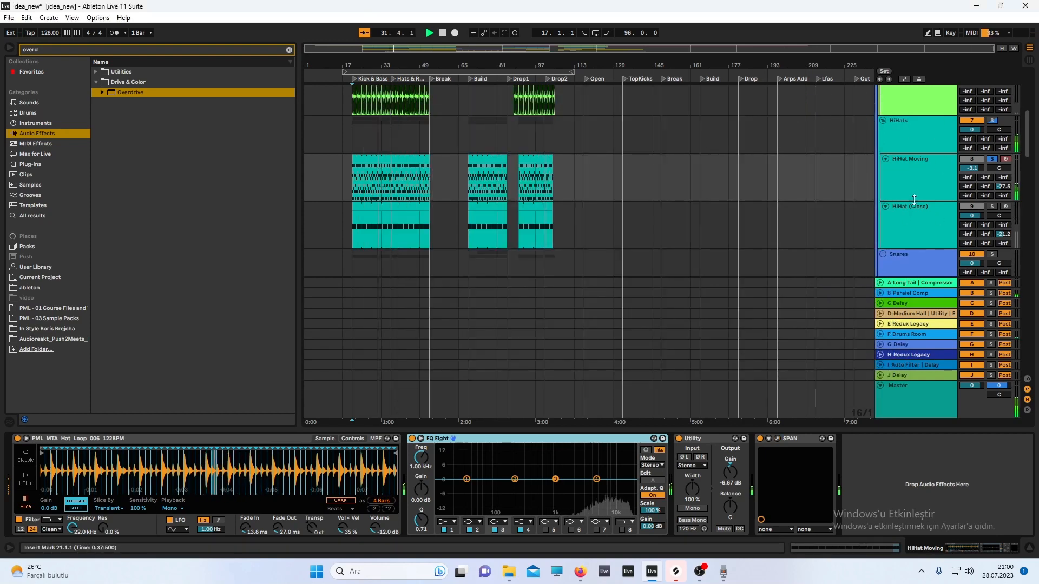
# Solo HiHat (Close), show its spectrum in SPAN and lower its Utility gain to -8.33 dB
pyautogui.click(993, 207)
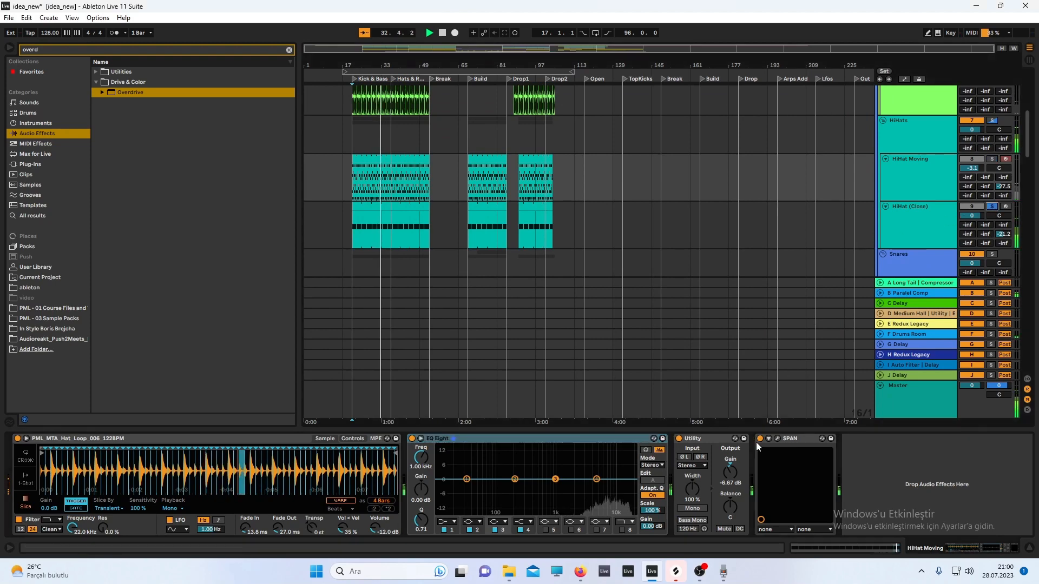
pyautogui.click(886, 239)
pyautogui.click(777, 438)
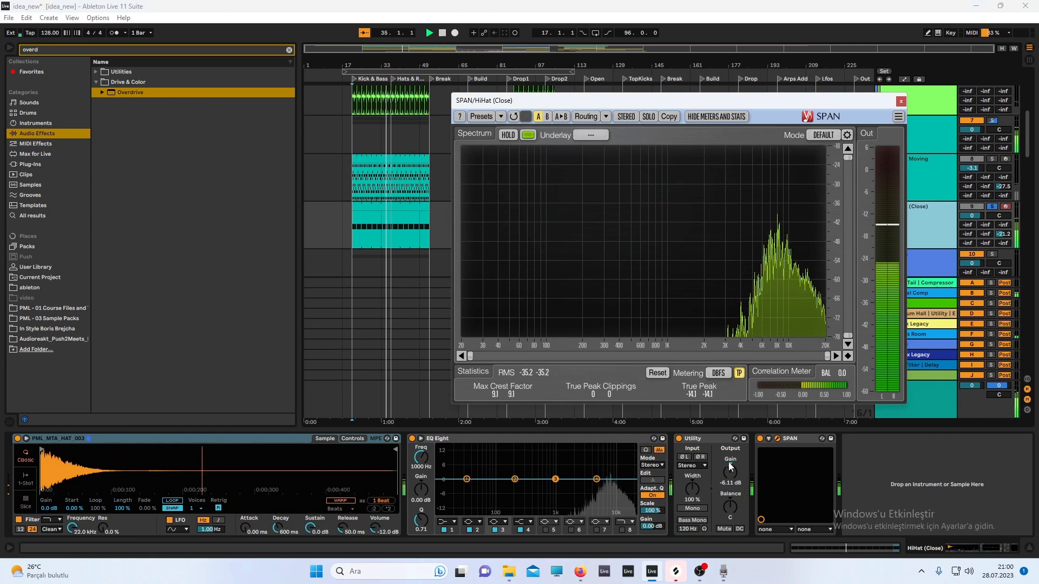
pyautogui.moveTo(730, 469); pyautogui.dragTo(730, 479)
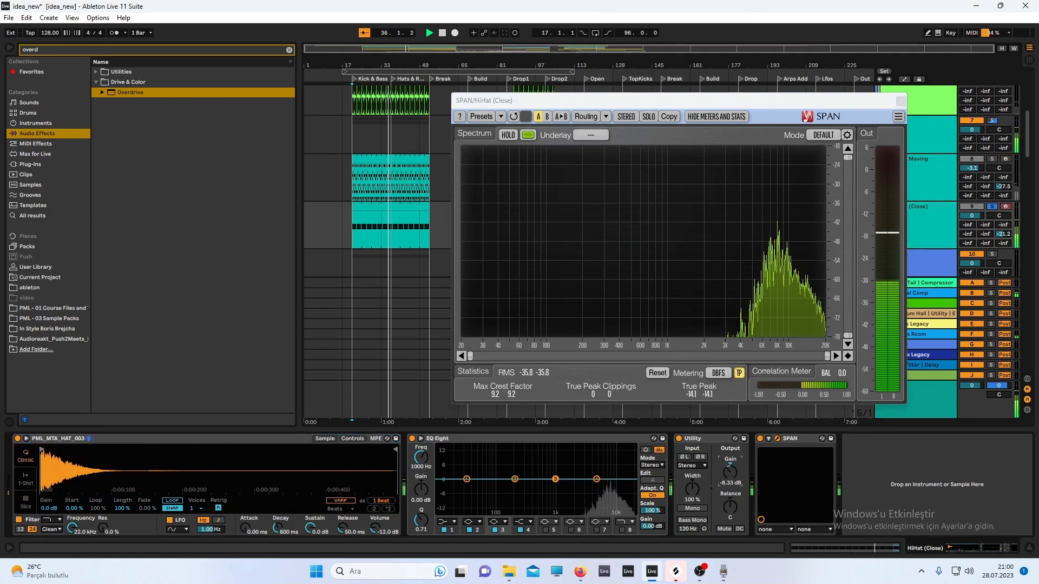
# Set band 1 of the EQ Eight on HiHat (Close) to a low cut at 1.11 kHz with a Q of 0.78
pyautogui.click(466, 480)
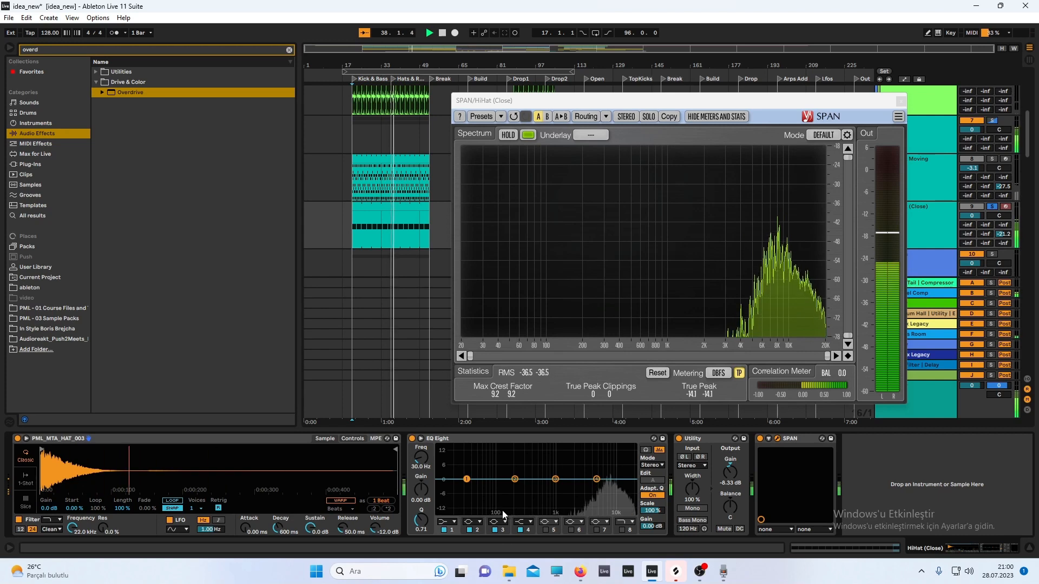
pyautogui.click(448, 523)
pyautogui.click(448, 467)
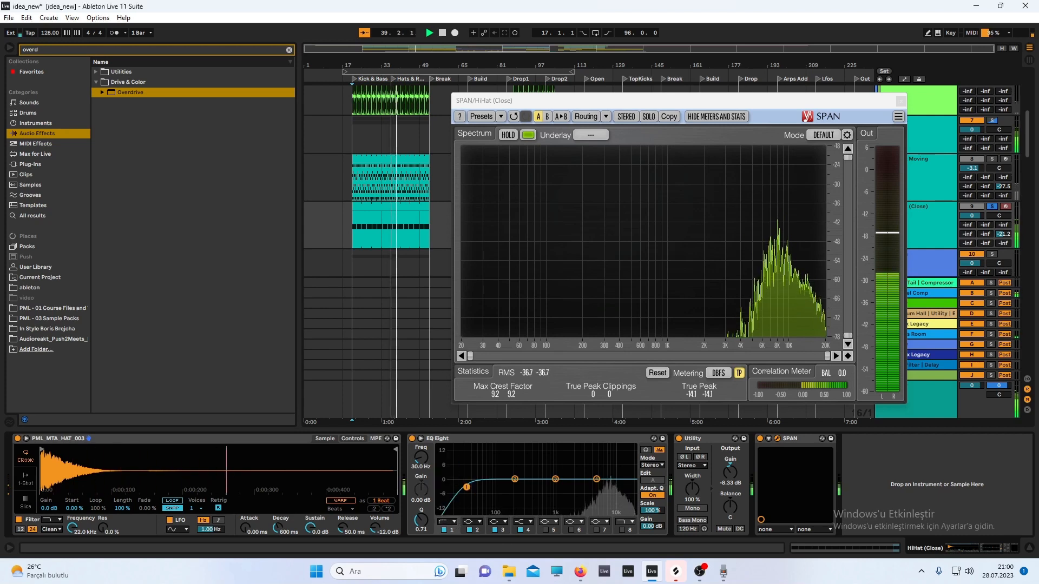
pyautogui.moveTo(468, 487); pyautogui.dragTo(558, 486)
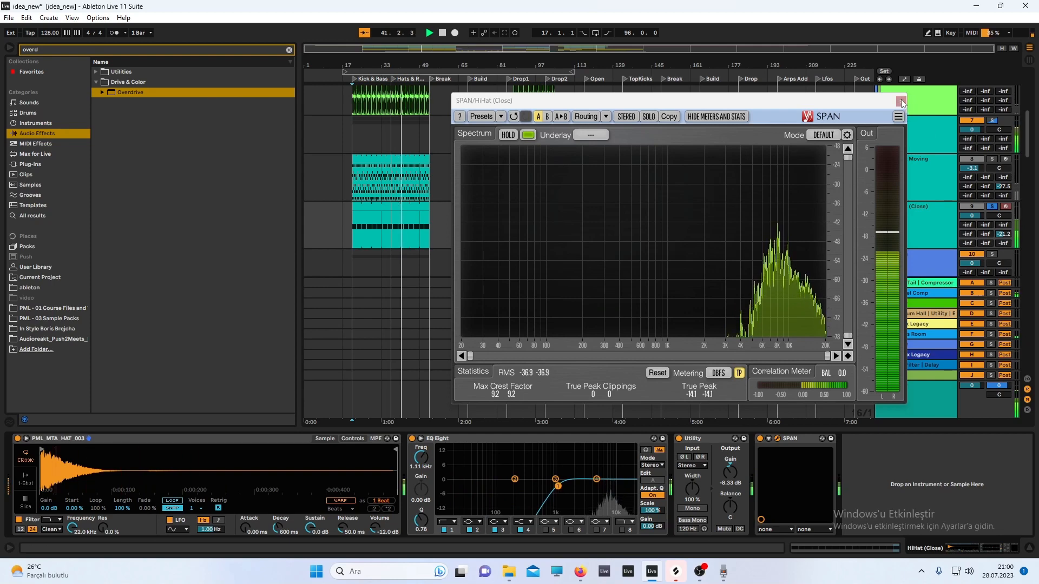
# Set band 1 of the EQ Eight on HiHat Moving to a low cut at 1.09 kHz with a Q of 0.75
pyautogui.click(912, 166)
pyautogui.click(445, 521)
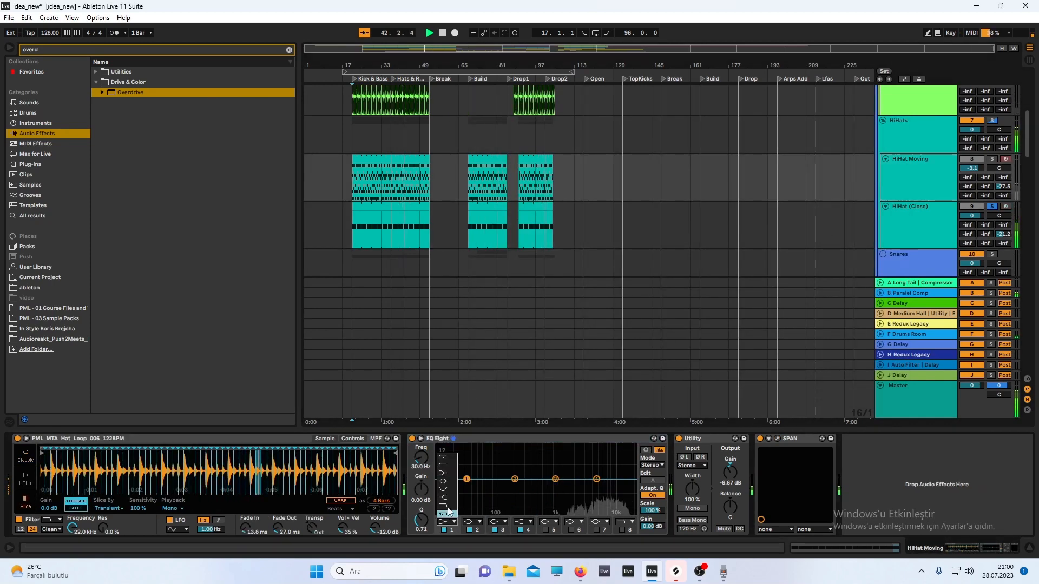
pyautogui.click(446, 465)
pyautogui.moveTo(468, 489); pyautogui.dragTo(558, 485)
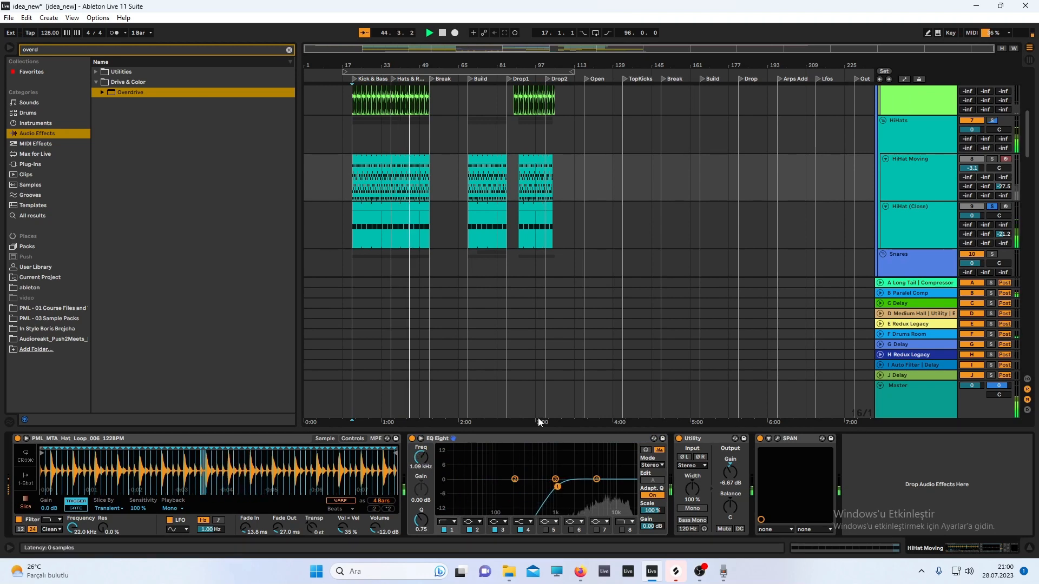
# Audition the filtered hi-hats, remove the solos from the hi-hat tracks and select the HiHats group
pyautogui.click(993, 159)
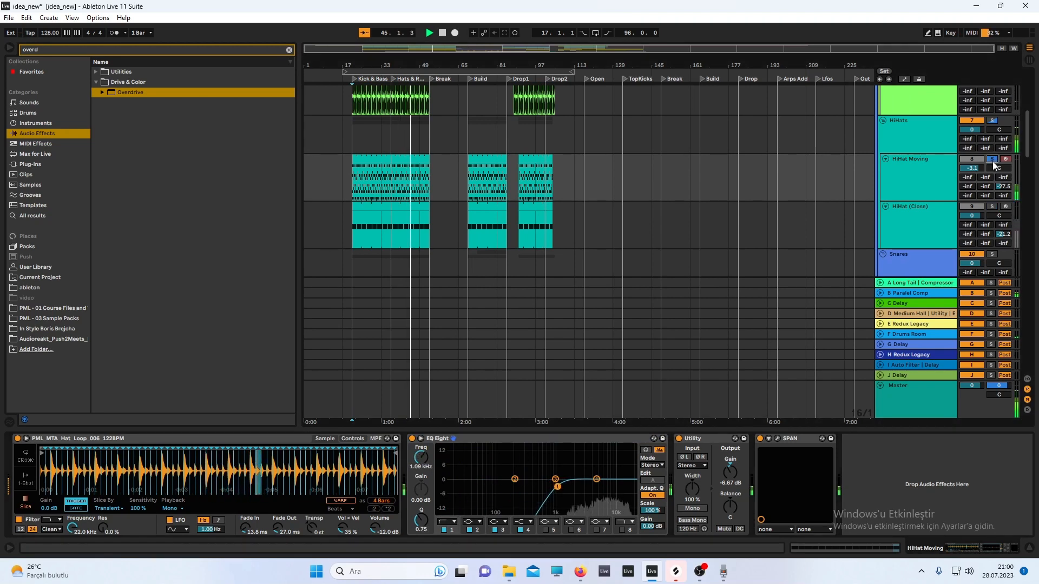
pyautogui.click(994, 121)
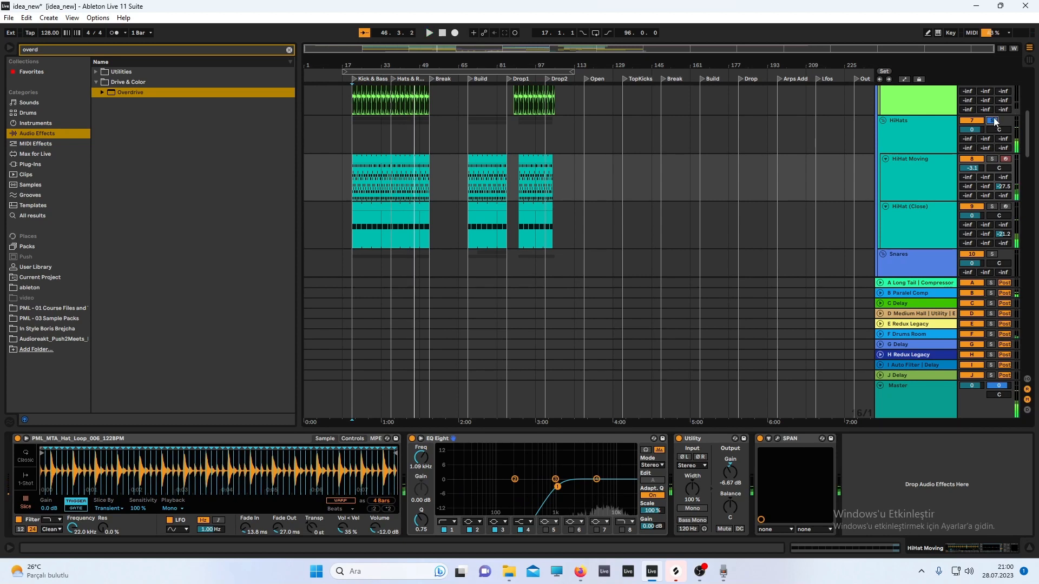
pyautogui.click(905, 140)
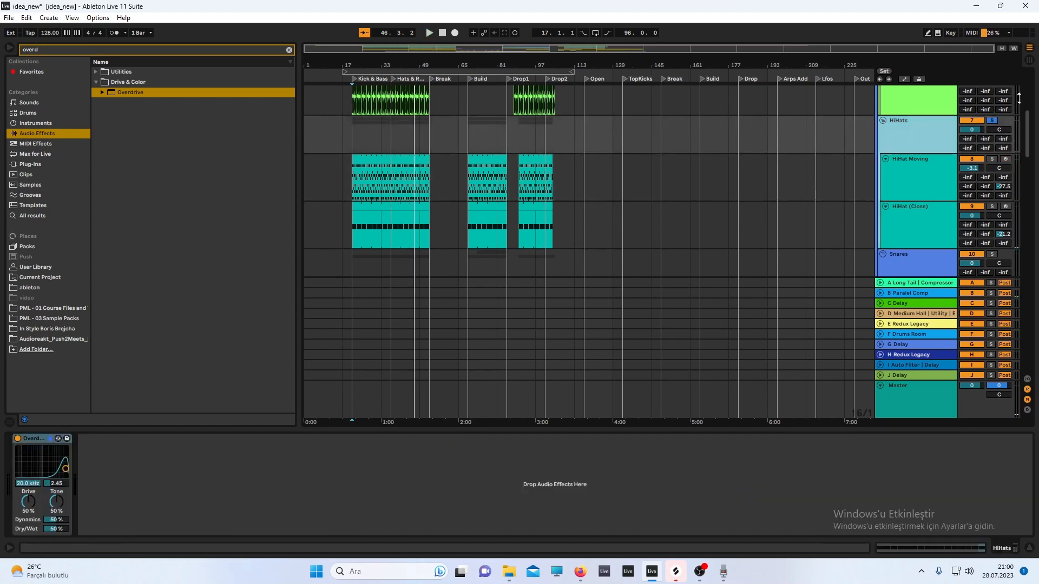
pyautogui.click(993, 120)
pyautogui.click(870, 136)
pyautogui.click(887, 135)
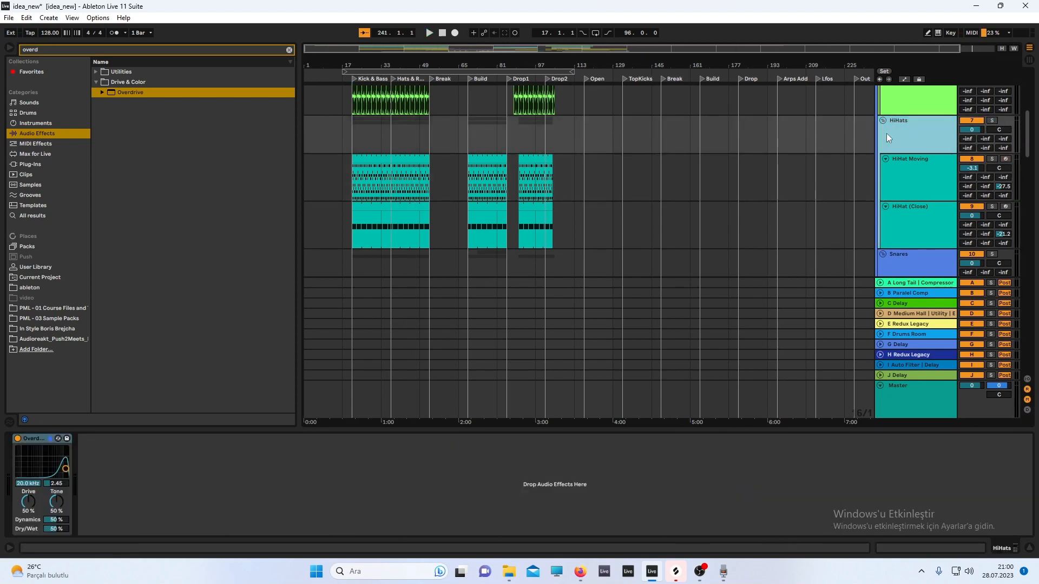
# Find the Glue Compressor among the audio effects and insert it before the Overdrive on the HiHats group
pyautogui.click(131, 51)
pyautogui.write('glu')
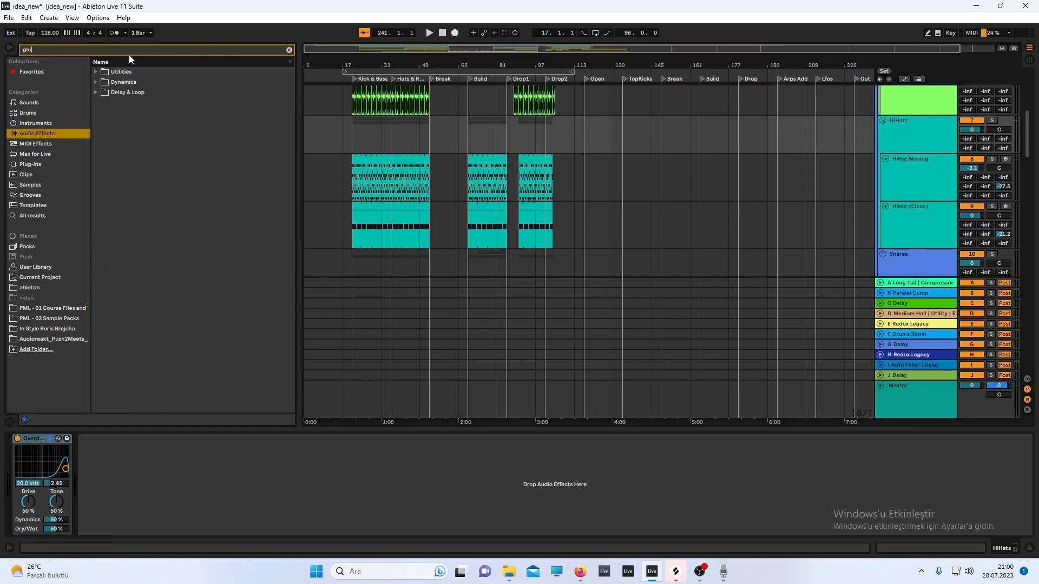
pyautogui.click(97, 72)
pyautogui.click(97, 102)
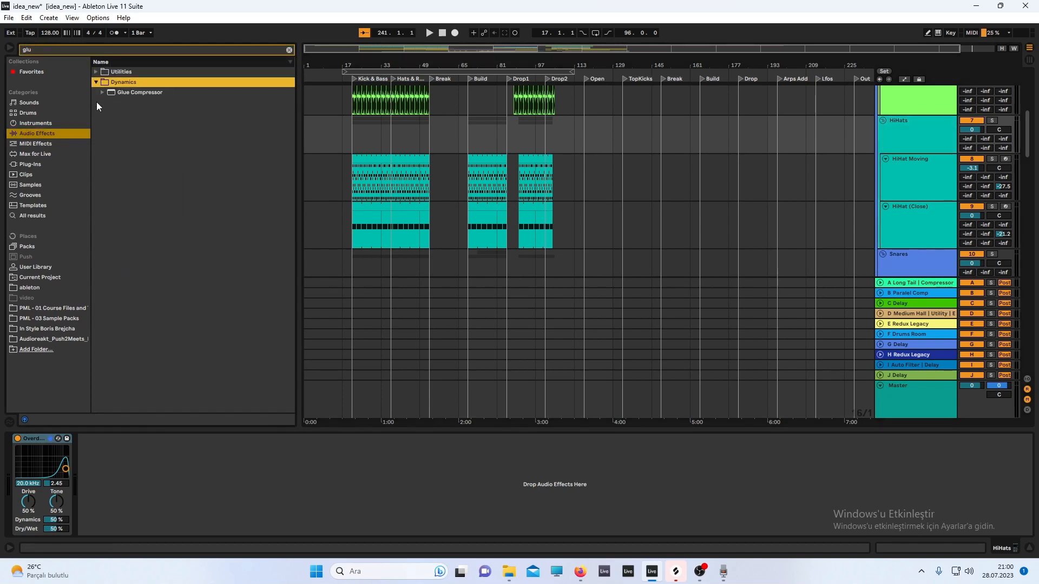
pyautogui.click(113, 93)
pyautogui.moveTo(115, 97); pyautogui.dragTo(126, 481)
pyautogui.moveTo(8, 459); pyautogui.dragTo(9, 460)
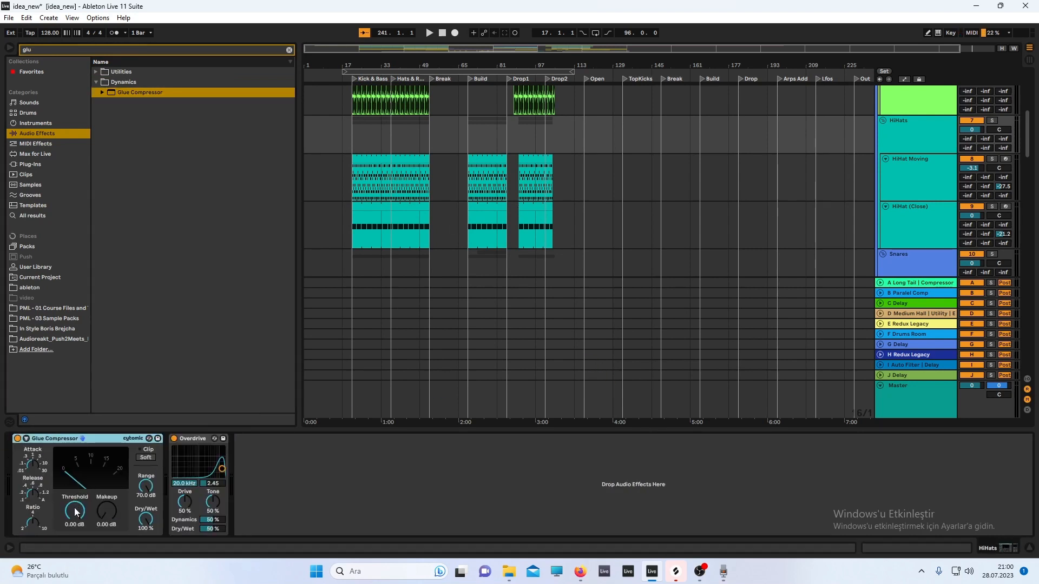
# Solo and play the HiHats group, setting its Glue Compressor threshold to -26.3 dB and makeup to 2.54 dB
pyautogui.moveTo(77, 513); pyautogui.dragTo(76, 536)
pyautogui.press('space')
pyautogui.click(353, 189)
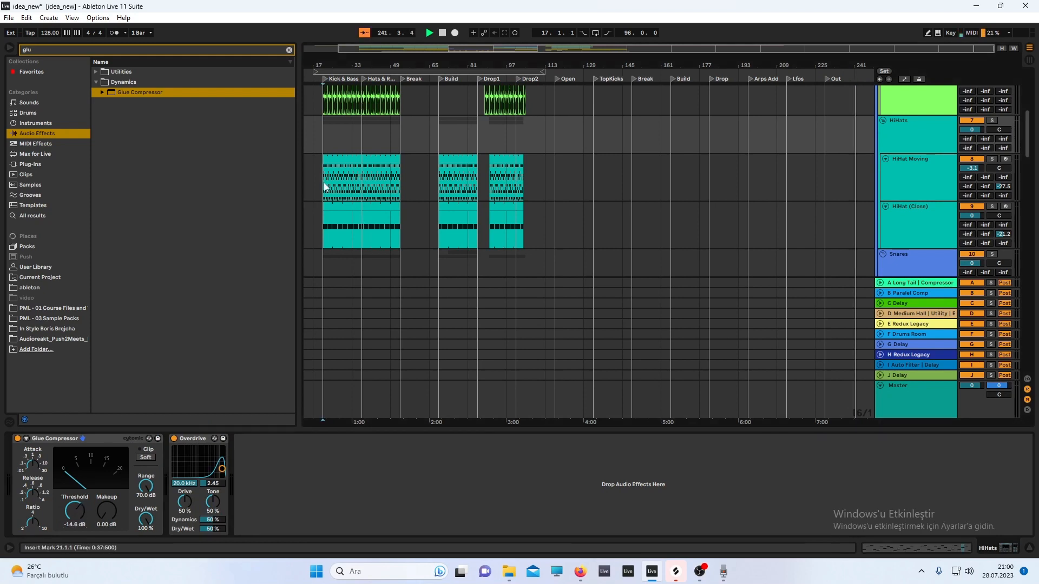
pyautogui.click(991, 121)
pyautogui.click(937, 133)
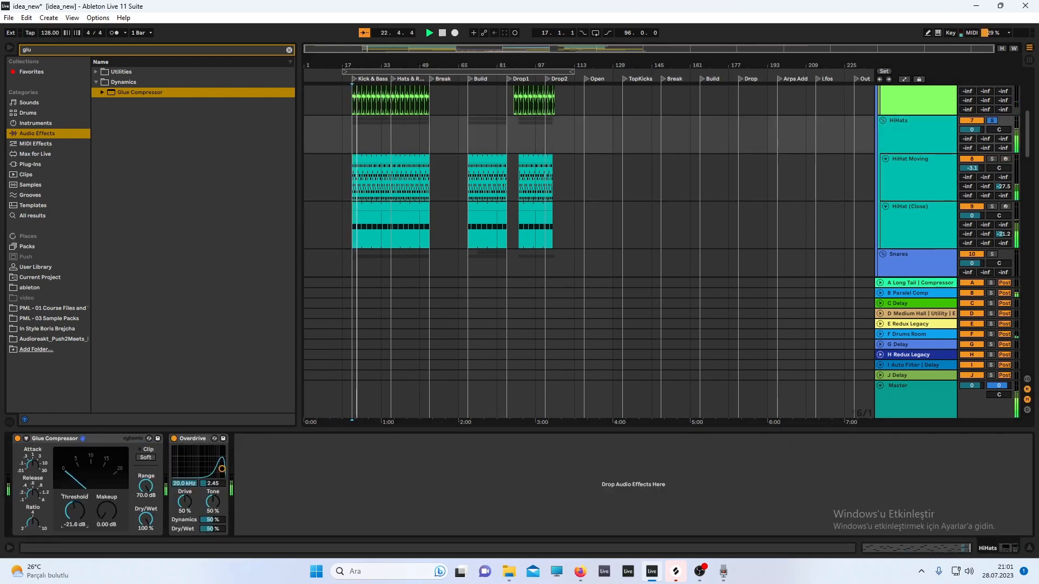
pyautogui.moveTo(74, 511); pyautogui.dragTo(107, 510)
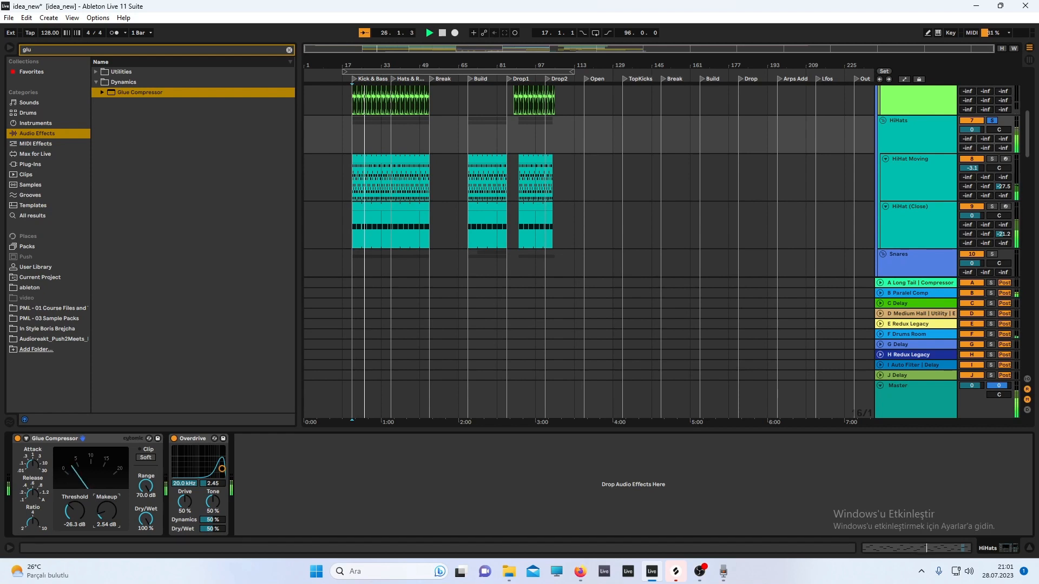
# Compare the HiHats sound with the Glue Compressor bypassed and active
pyautogui.click(19, 439)
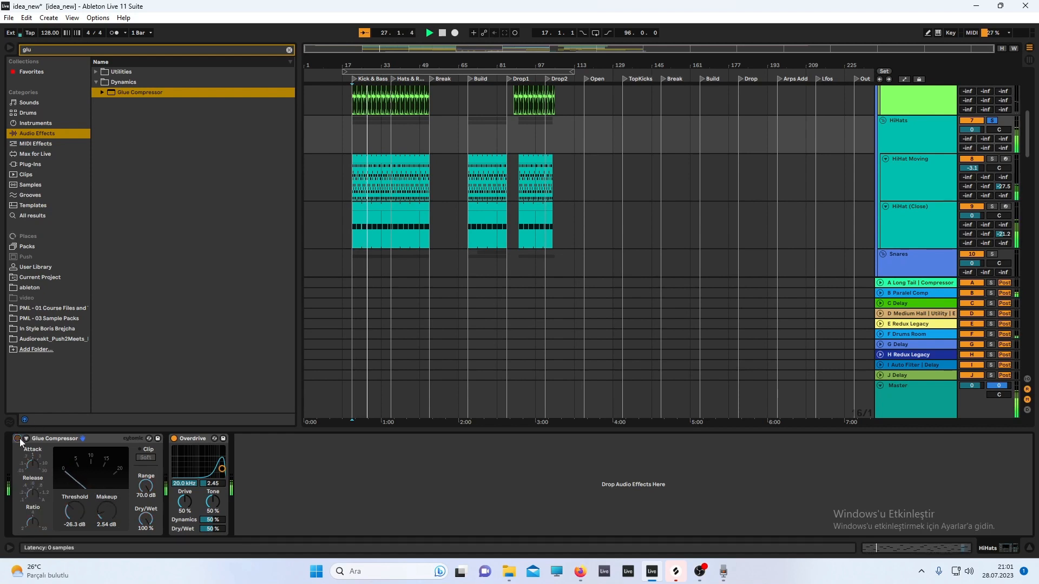
pyautogui.rightClick(19, 440)
pyautogui.click(67, 438)
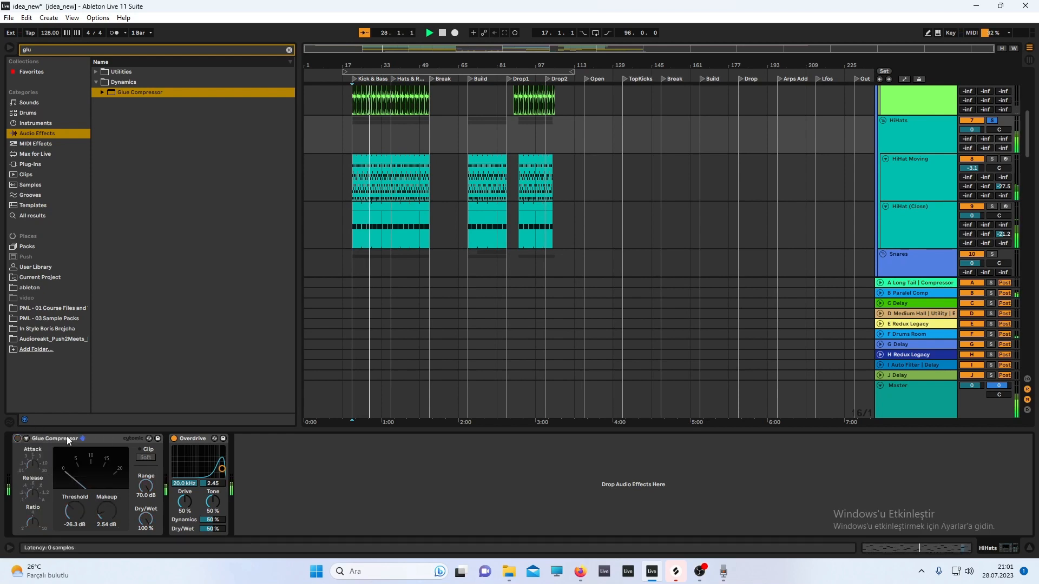
pyautogui.click(18, 439)
pyautogui.click(18, 439)
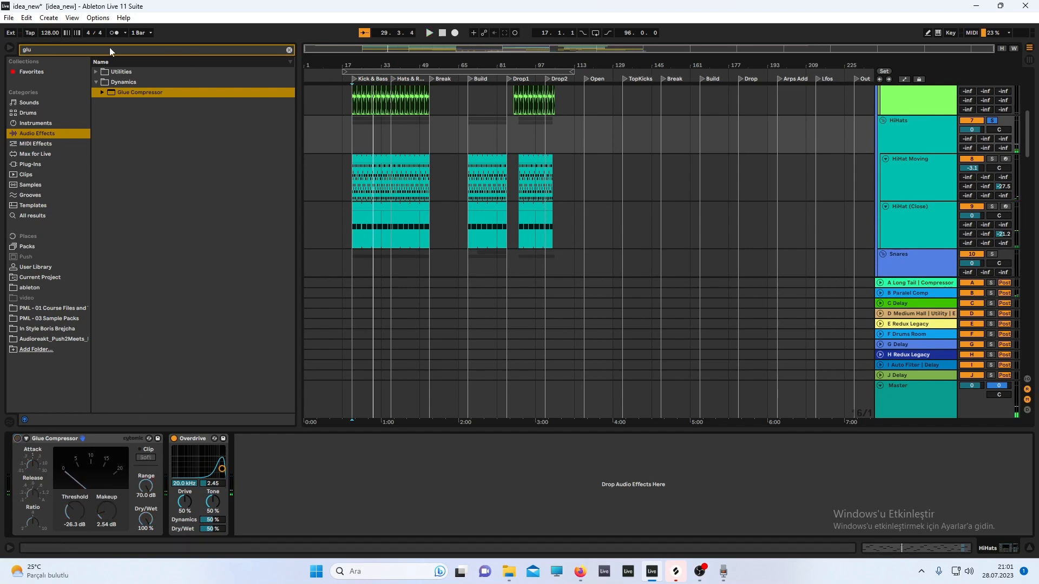
# Add an EQ Eight after the Overdrive on the HiHats group and make its band 1 a low cut
pyautogui.press('BackSpace')
pyautogui.press('BackSpace')
pyautogui.press('BackSpace')
pyautogui.write('eq')
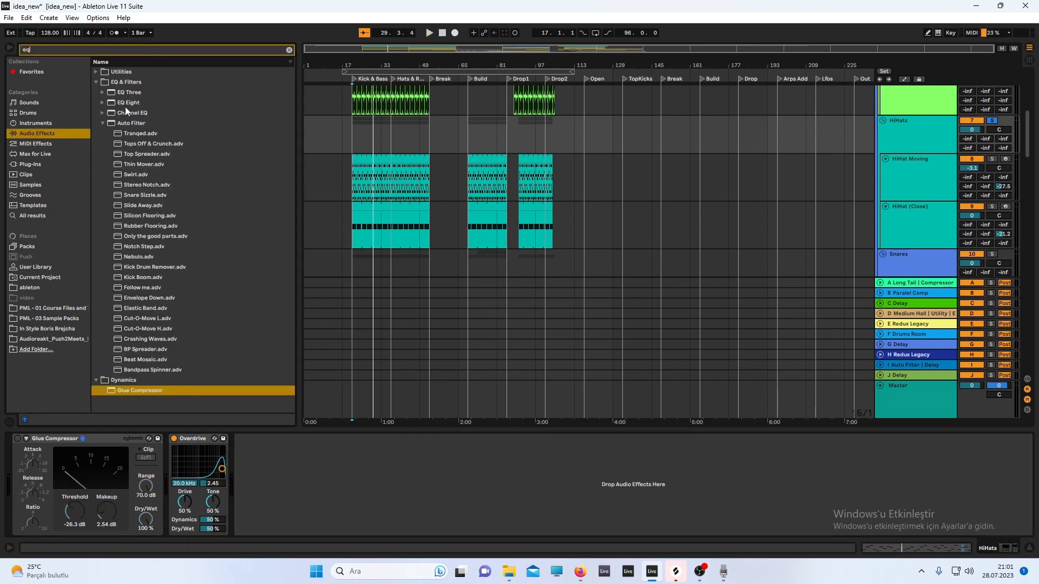
pyautogui.moveTo(119, 101)
pyautogui.mouseDown()
pyautogui.moveTo(216, 442)
pyautogui.moveTo(237, 460)
pyautogui.mouseUp()
pyautogui.click(281, 522)
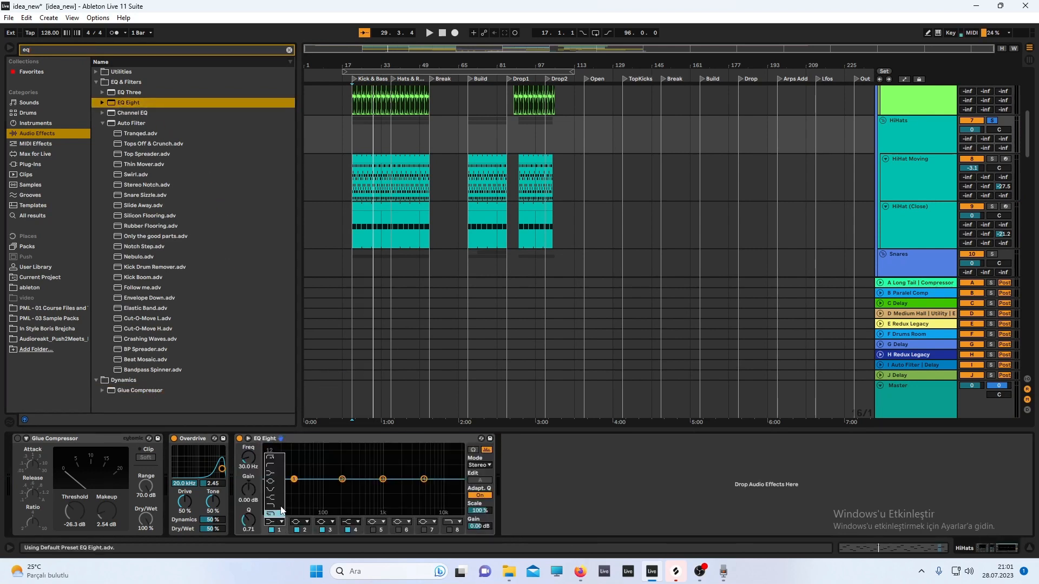
pyautogui.click(281, 465)
# While playing the soloed HiHats, set the low cut on the group's EQ Eight to 163 Hz with a Q of 0.58
pyautogui.moveTo(294, 487); pyautogui.dragTo(281, 489)
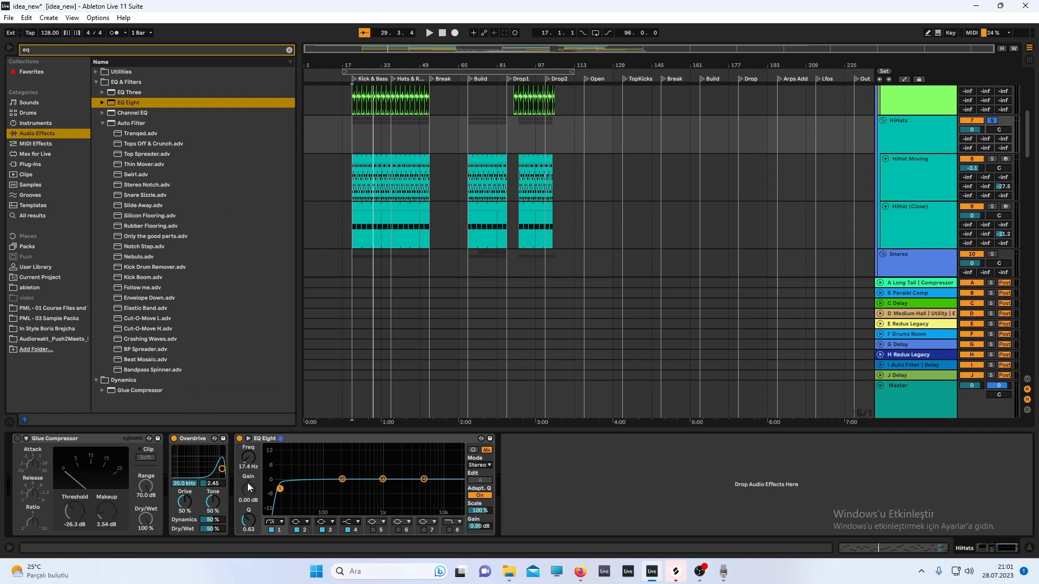
pyautogui.click(17, 439)
pyautogui.press('space')
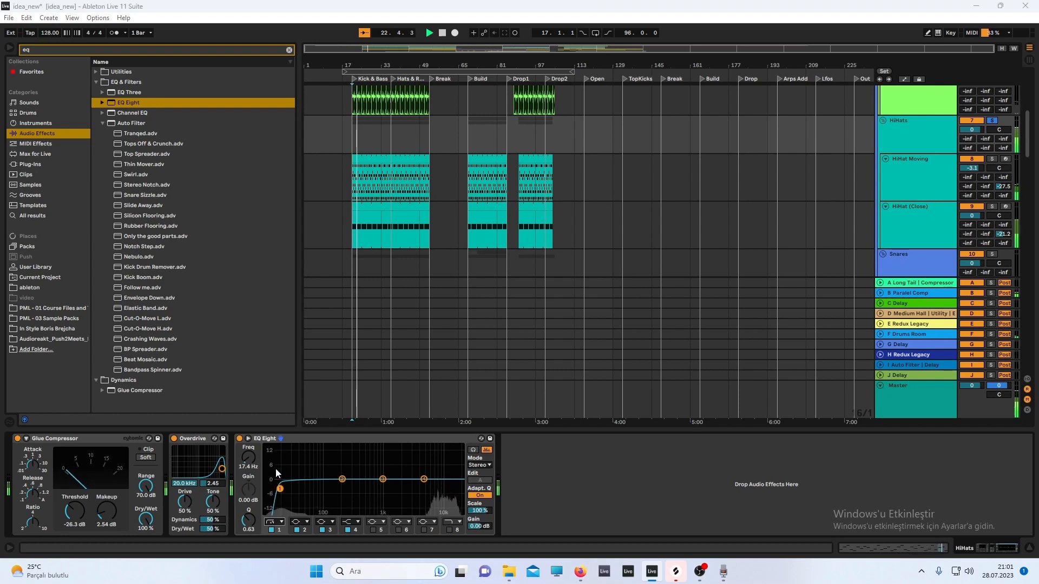
pyautogui.moveTo(280, 488)
pyautogui.mouseDown()
pyautogui.moveTo(360, 486)
pyautogui.moveTo(285, 483)
pyautogui.mouseUp()
pyautogui.click(18, 439)
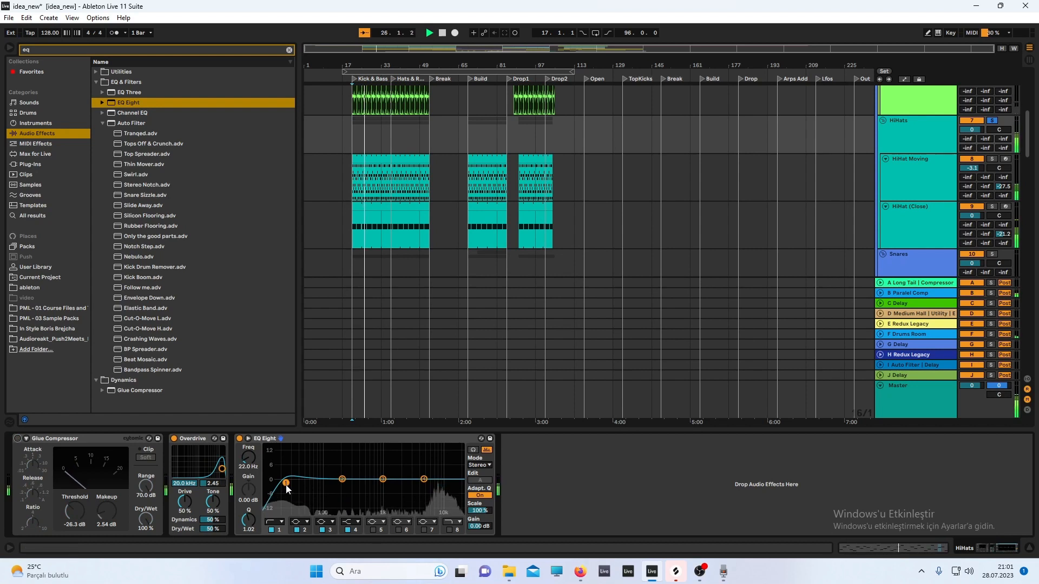
pyautogui.moveTo(286, 483); pyautogui.dragTo(336, 489)
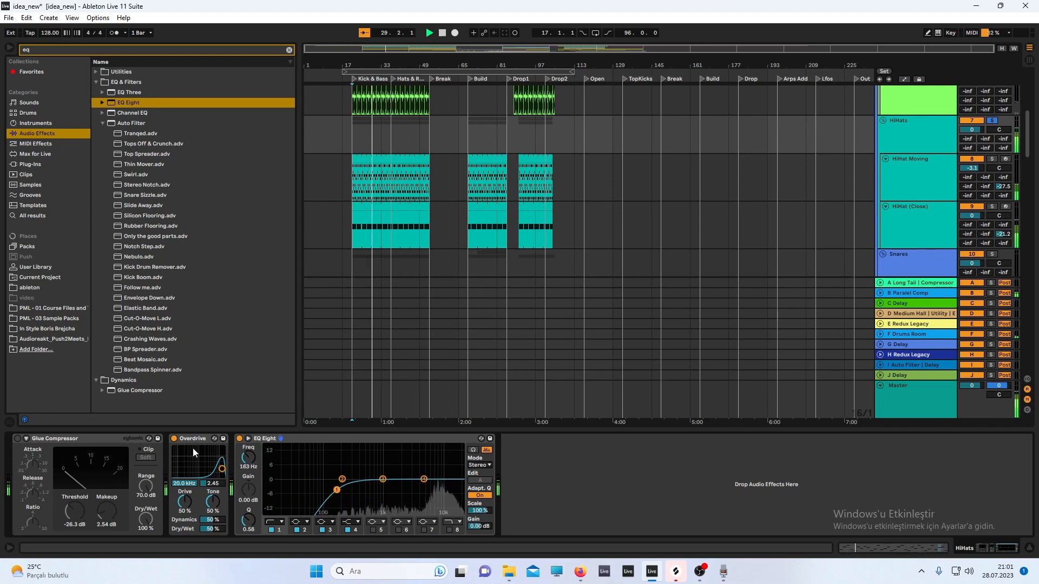
# Re-enable the Glue Compressor on HiHats and remove the group's solo
pyautogui.click(17, 438)
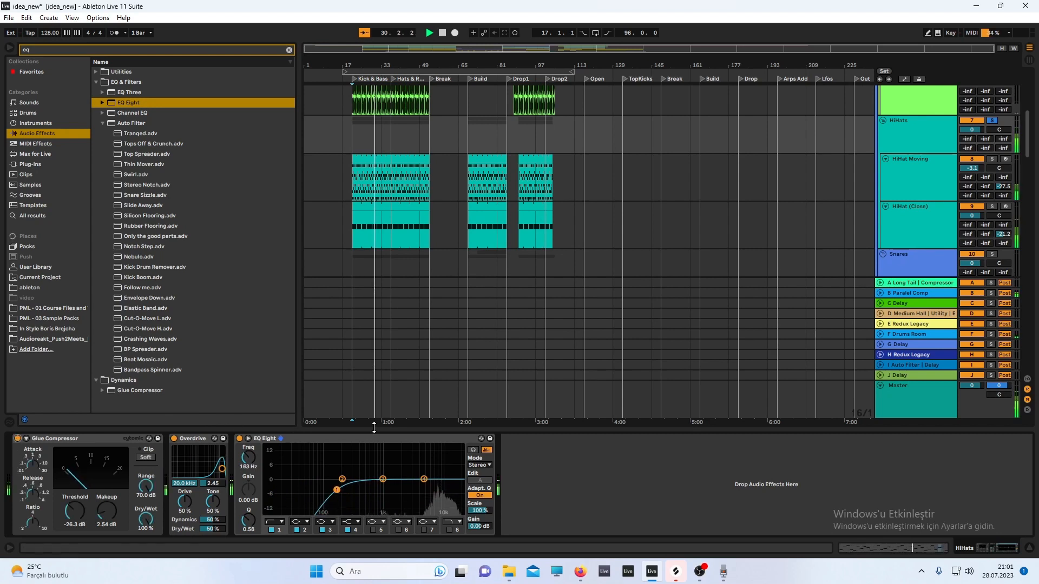
pyautogui.click(993, 121)
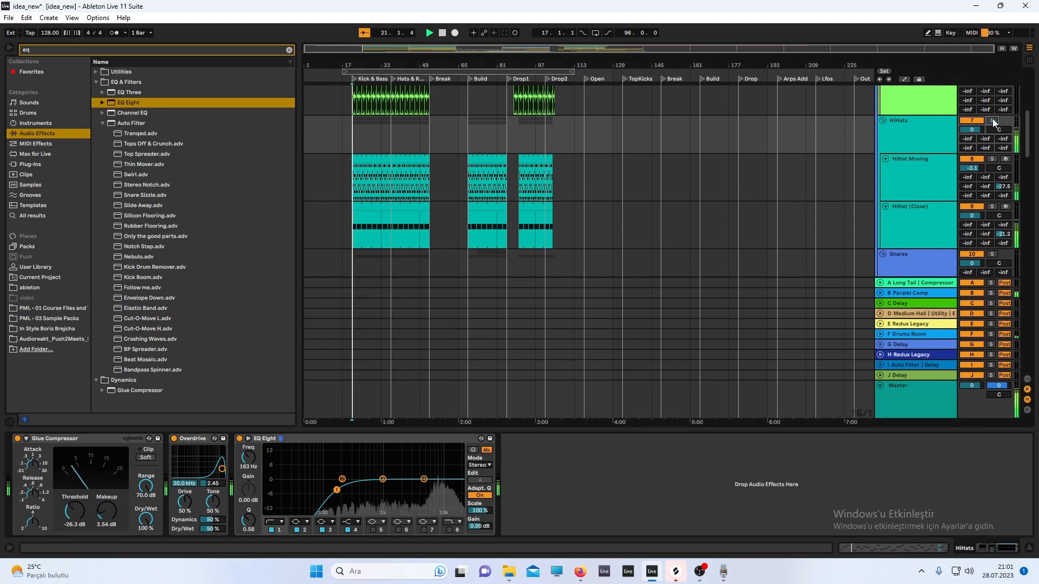
pyautogui.scroll(-2, 843, 103)
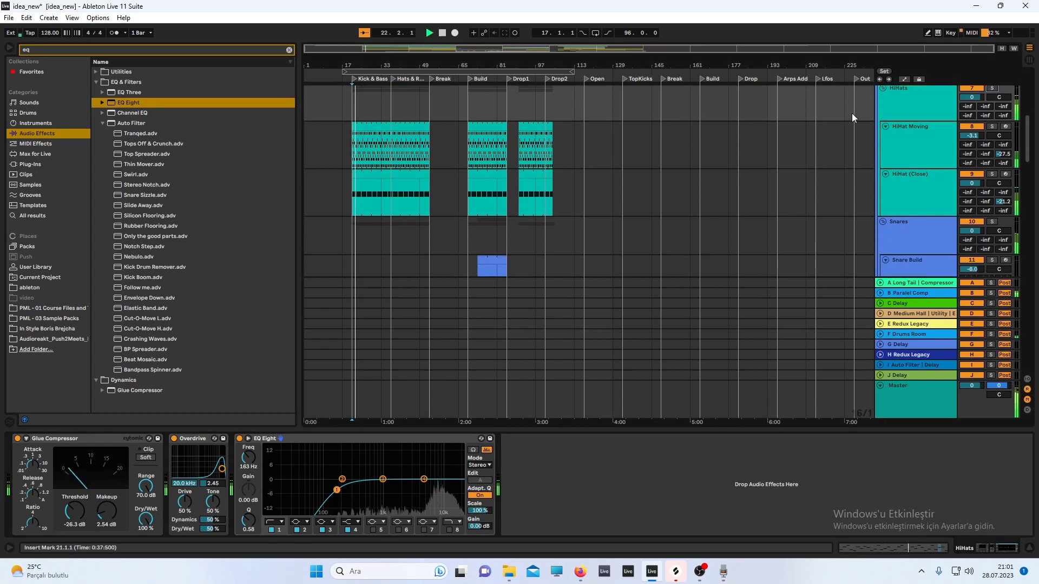
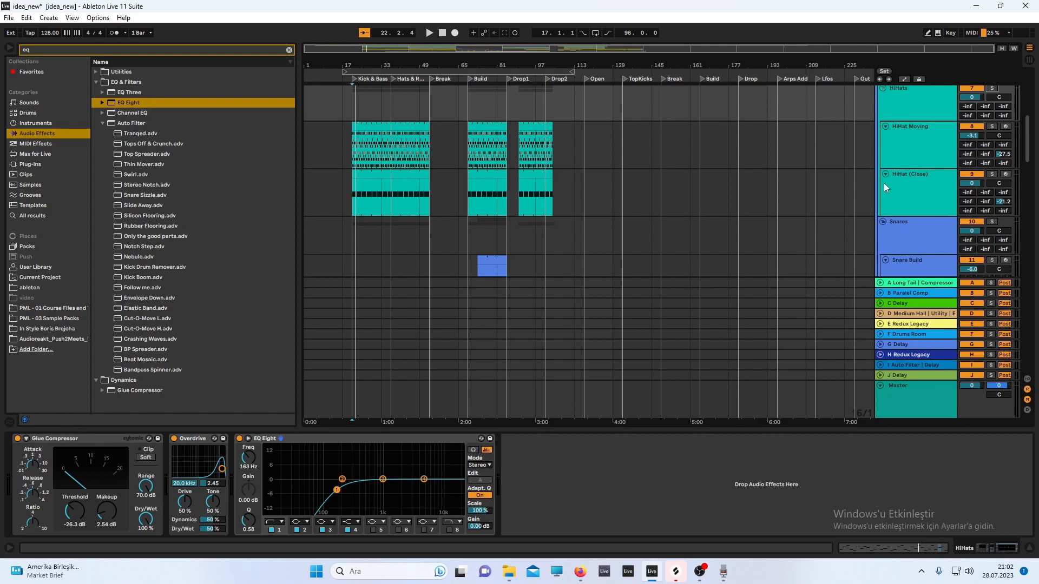
# Solo the Snares group and its Snare track during playback and show the Snare track's devices
pyautogui.click(910, 228)
pyautogui.scroll(-3, 803, 191)
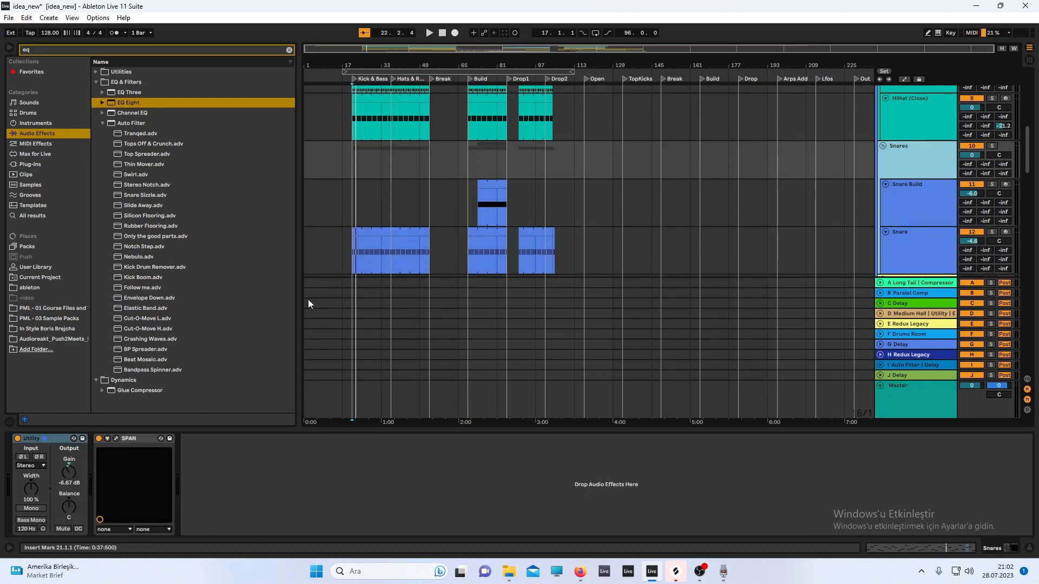
pyautogui.click(993, 147)
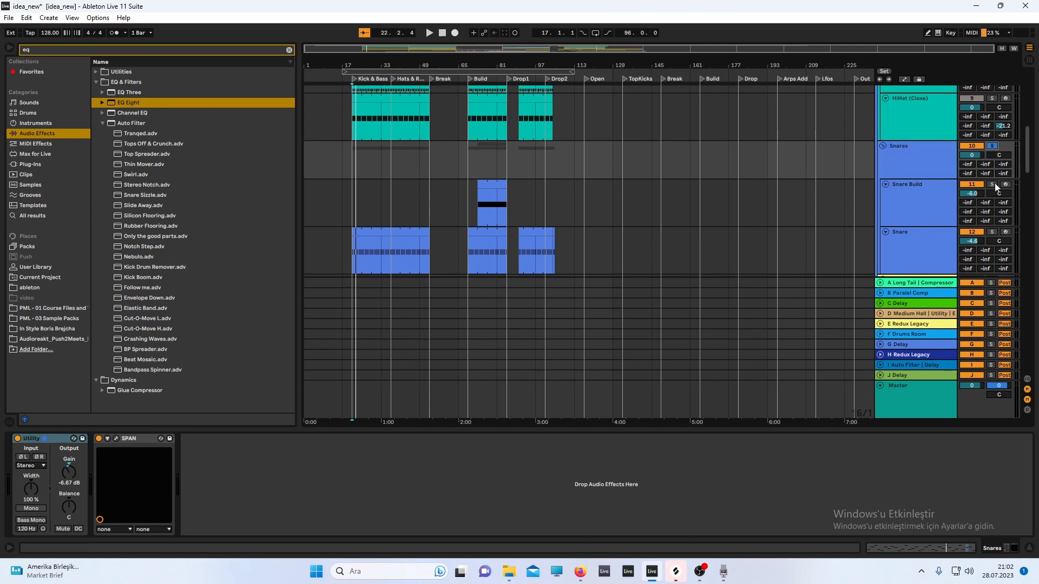
pyautogui.press('space')
pyautogui.scroll(-3, 424, 167)
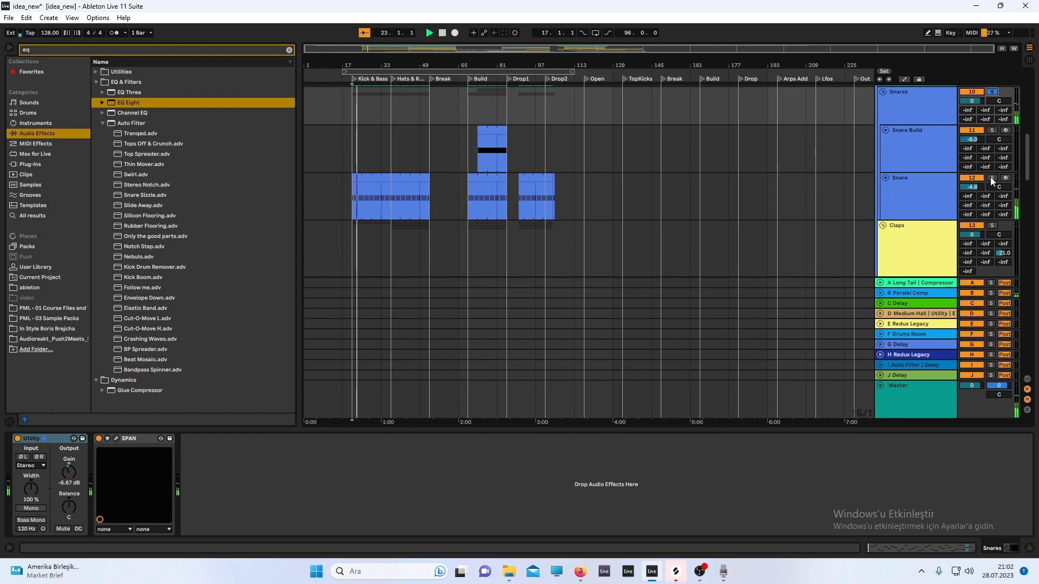
pyautogui.click(993, 179)
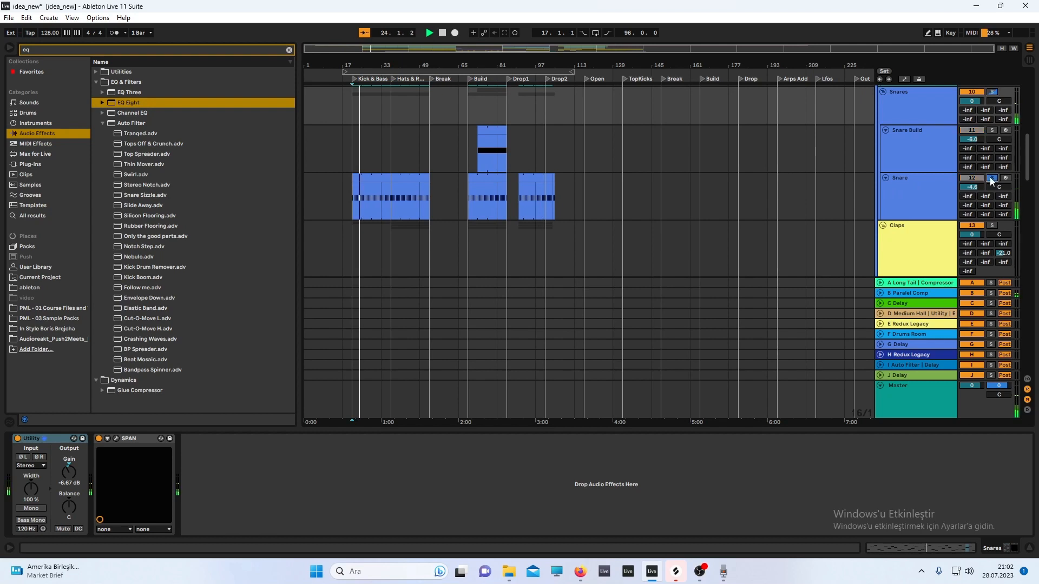
pyautogui.click(944, 180)
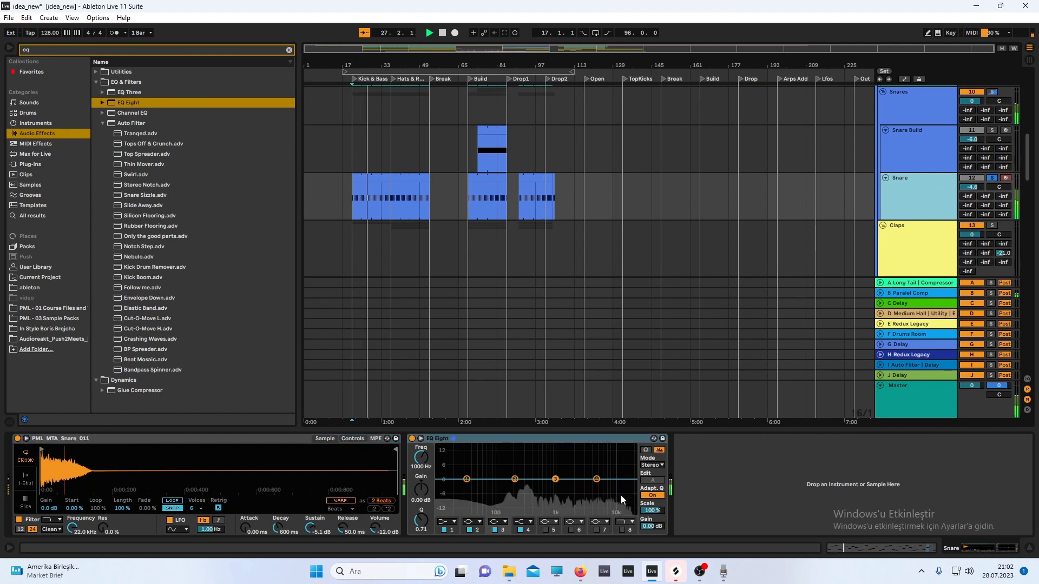
# On Snare's EQ Eight, set band 1 to a low cut at about 59 Hz and band 4 to a high cut at 17.8 kHz, Q 0.61
pyautogui.scroll(2, 618, 499)
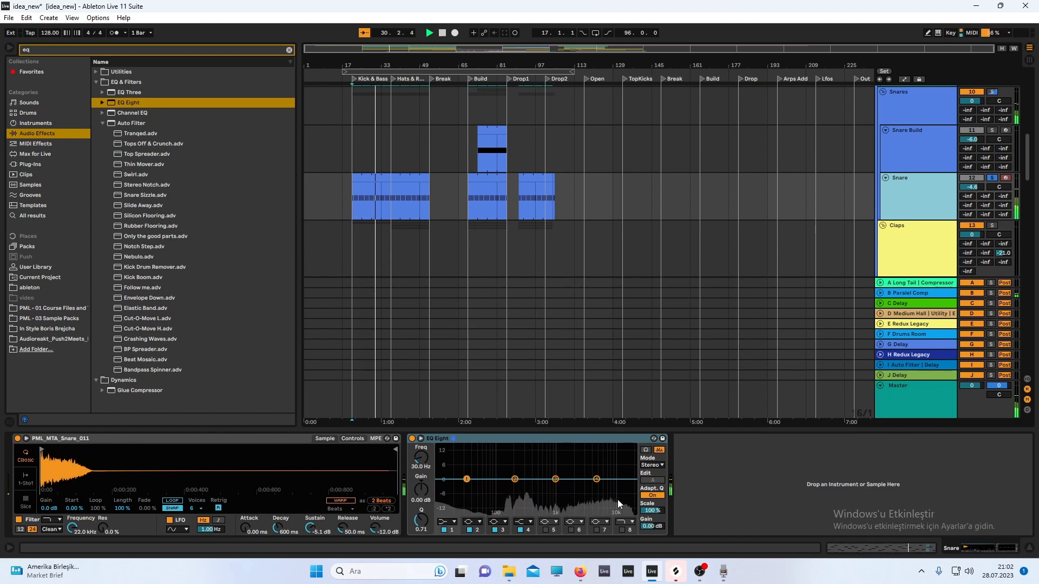
pyautogui.click(446, 522)
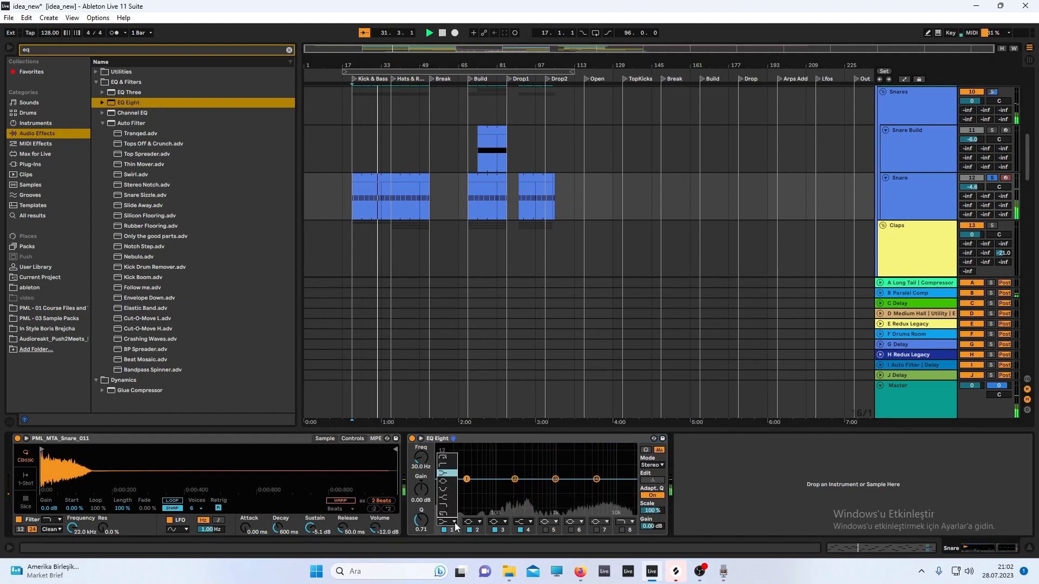
pyautogui.click(453, 464)
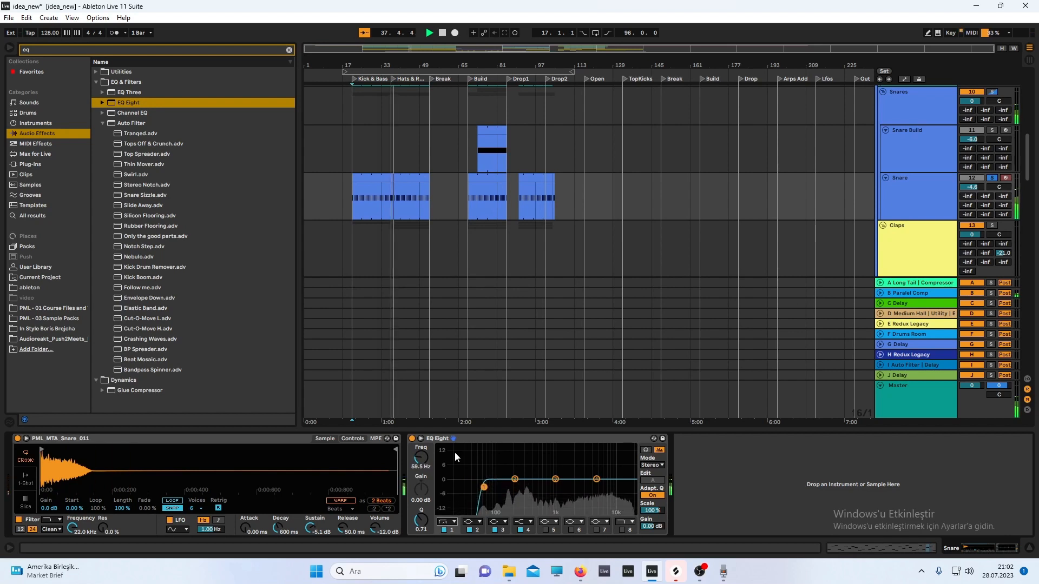
pyautogui.click(530, 522)
pyautogui.click(524, 512)
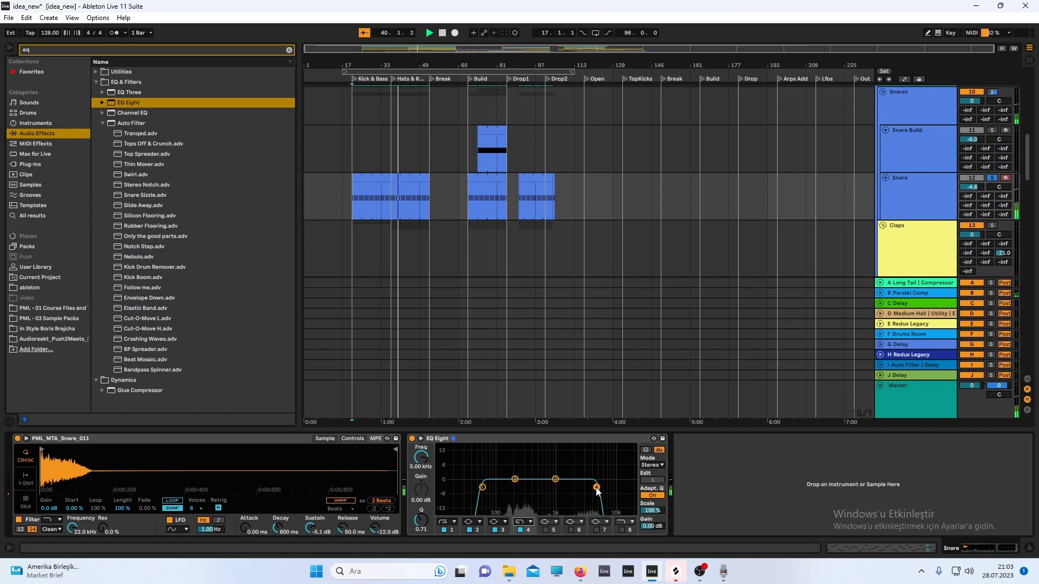
pyautogui.moveTo(596, 488); pyautogui.dragTo(628, 489)
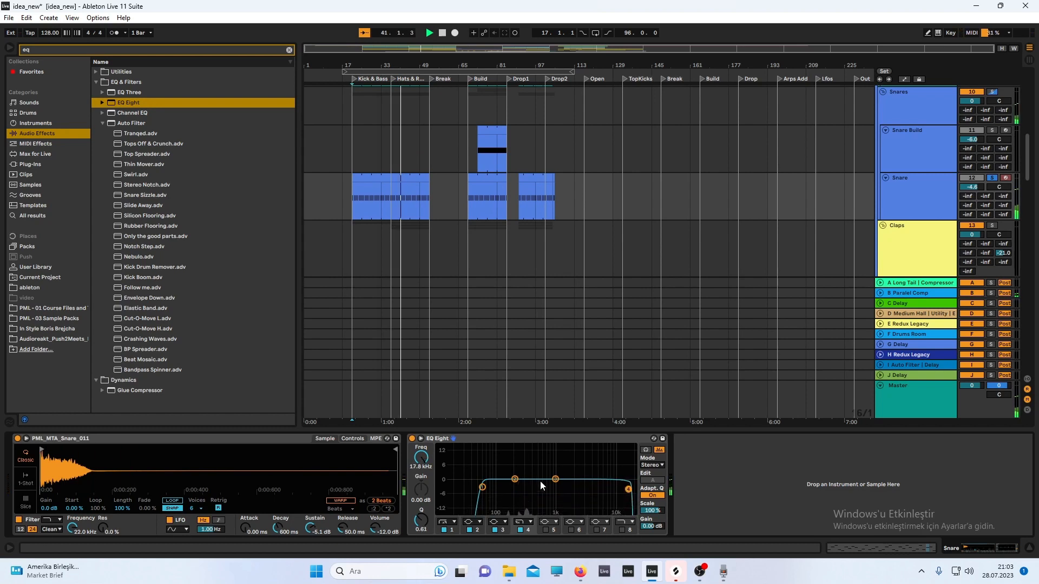
# Sweep a boosted band 3 across the Snare's spectrum, and settle it as a -3.35 dB cut at 310 Hz with a Q of 2.20
pyautogui.moveTo(556, 479); pyautogui.dragTo(599, 447)
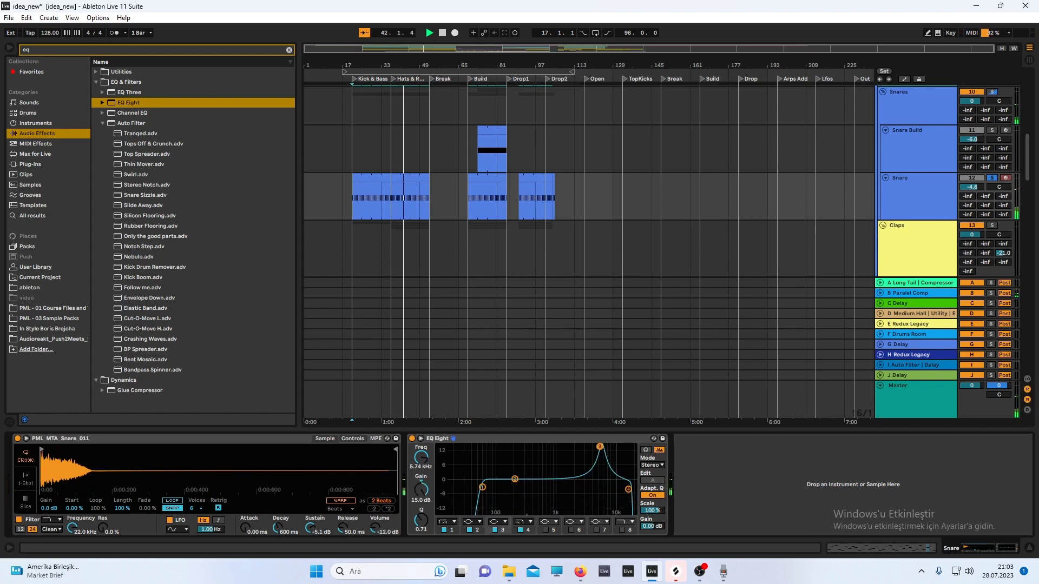
pyautogui.click(646, 450)
pyautogui.moveTo(600, 447); pyautogui.dragTo(531, 447)
pyautogui.moveTo(421, 520); pyautogui.dragTo(421, 499)
pyautogui.moveTo(532, 447); pyautogui.dragTo(527, 485)
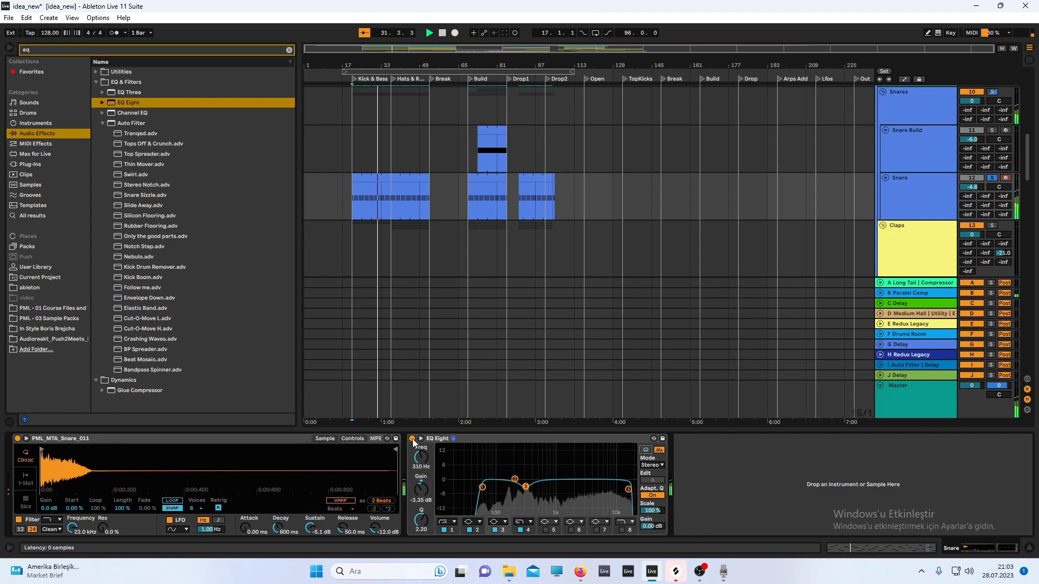
# Compare the Snare's sound with its EQ Eight bypassed and active during playback, leaving the EQ switched on
pyautogui.click(412, 439)
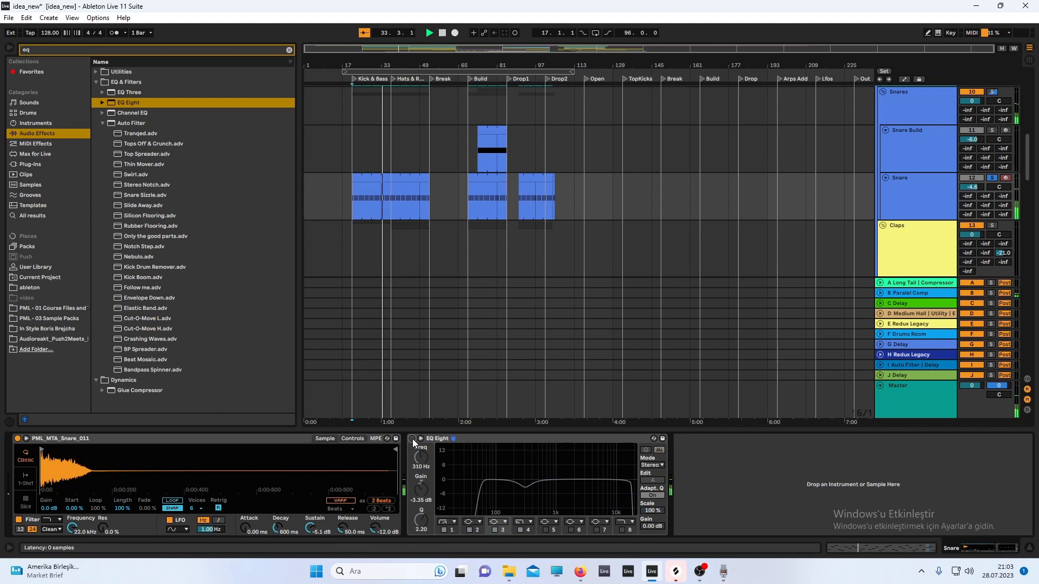
pyautogui.click(412, 440)
pyautogui.click(412, 439)
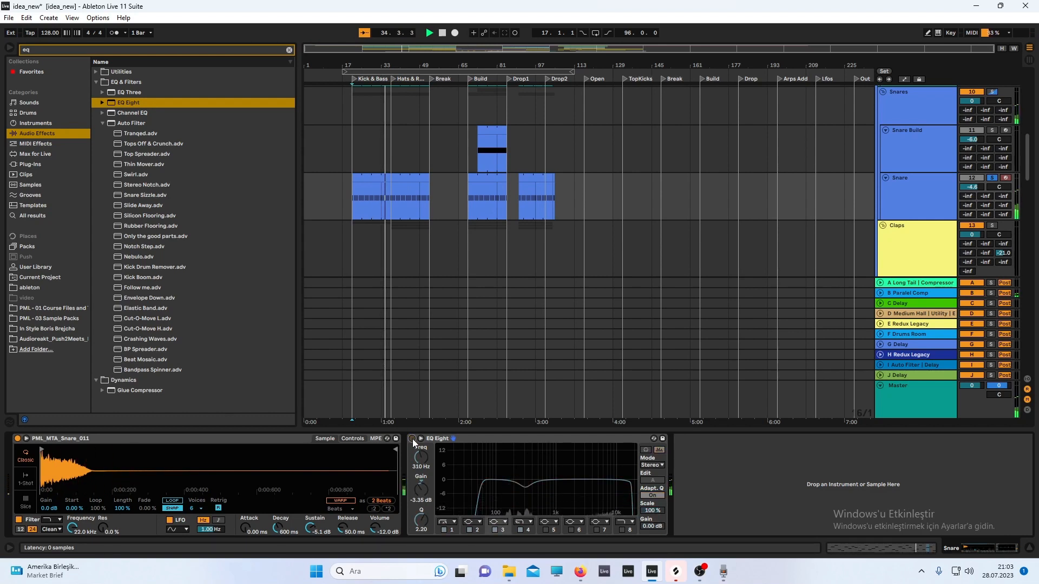
pyautogui.click(412, 440)
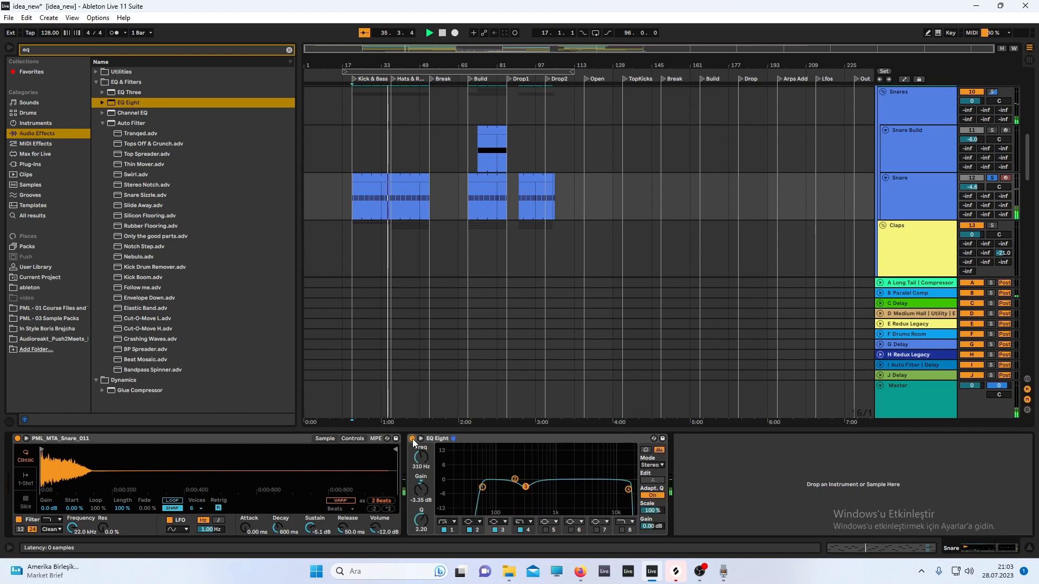
pyautogui.click(412, 439)
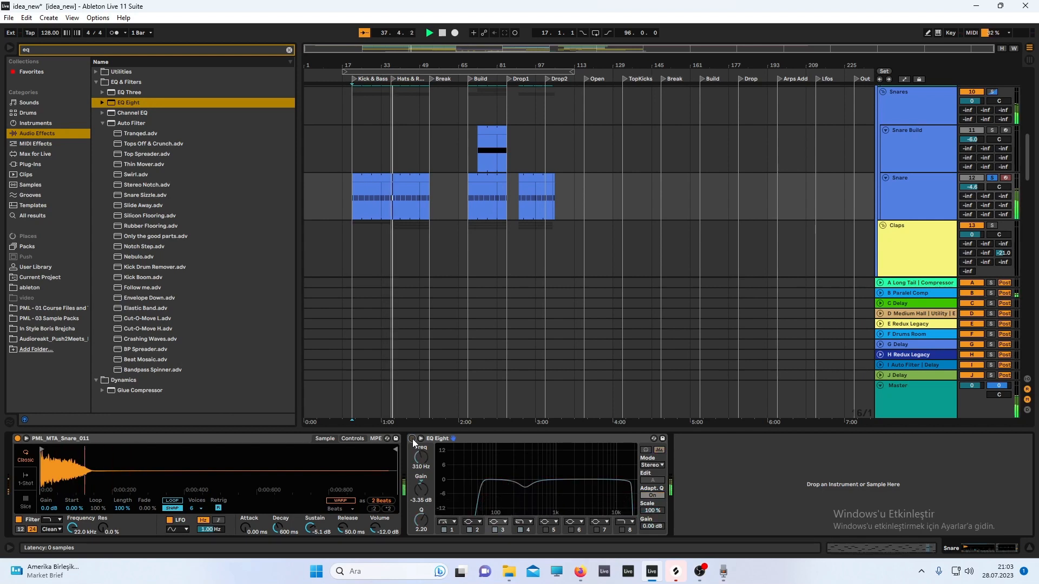
pyautogui.click(412, 439)
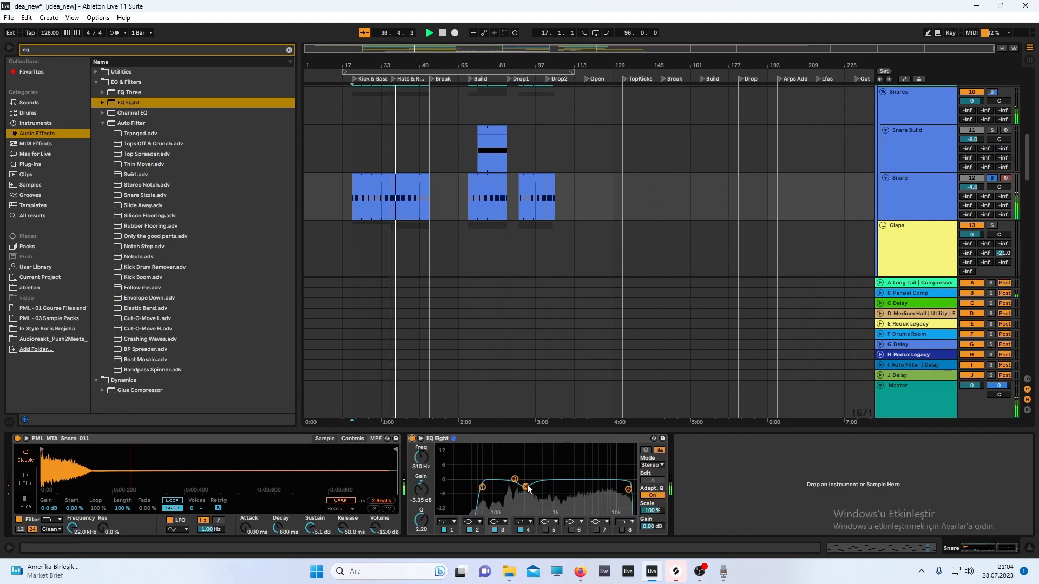
# Deepen the 310 Hz cut on the Snare's EQ Eight to -4.59 dB and compare it against the bypassed signal
pyautogui.moveTo(525, 486)
pyautogui.mouseDown()
pyautogui.moveTo(524, 502)
pyautogui.moveTo(527, 446)
pyautogui.moveTo(525, 512)
pyautogui.moveTo(525, 490)
pyautogui.mouseUp()
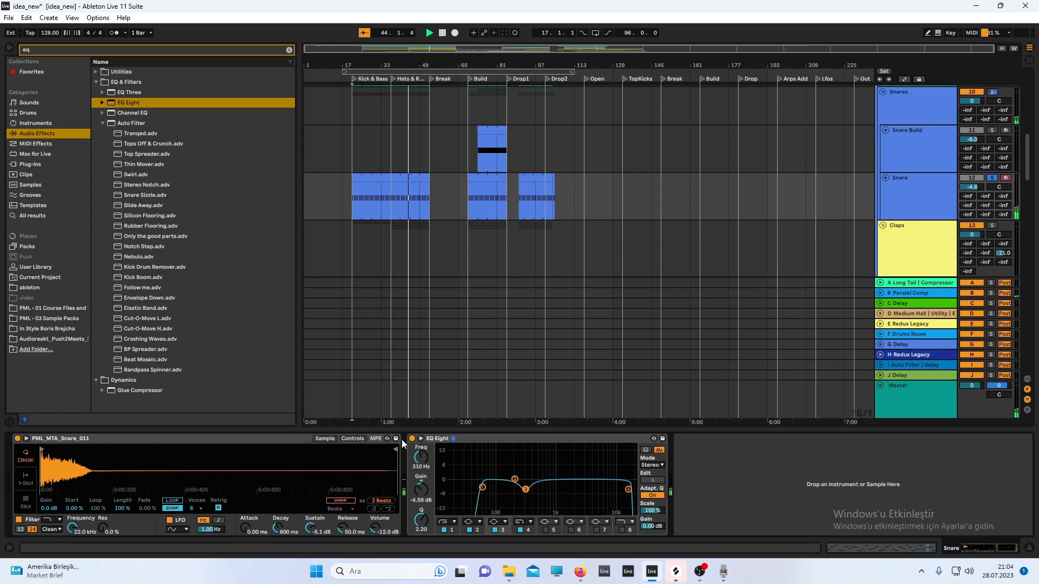
pyautogui.click(412, 438)
pyautogui.click(411, 438)
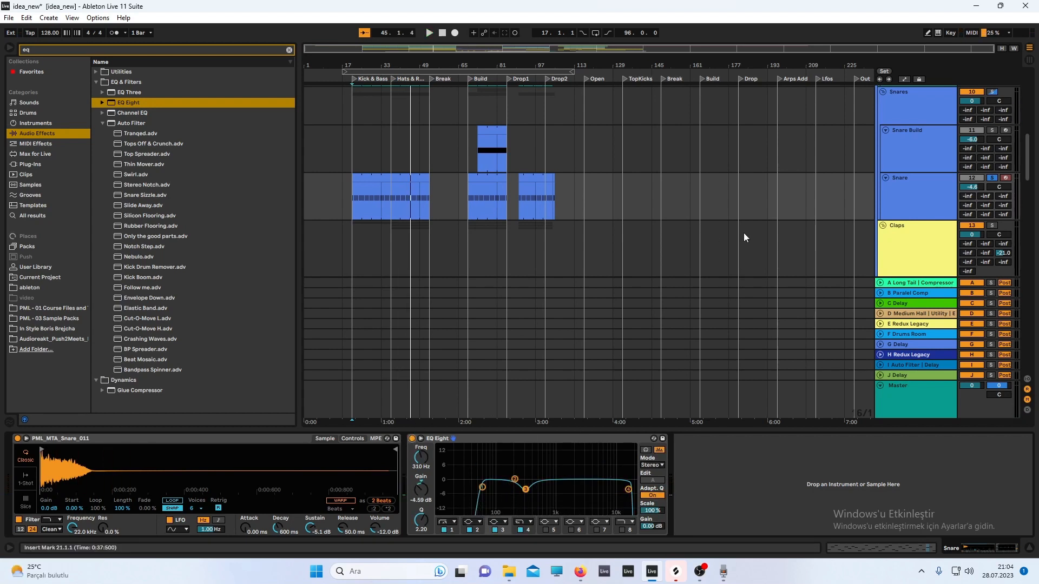
# Show the Snare Build track's devices, play from the start of its clip at bar 73 and solo the track
pyautogui.click(918, 158)
pyautogui.click(476, 159)
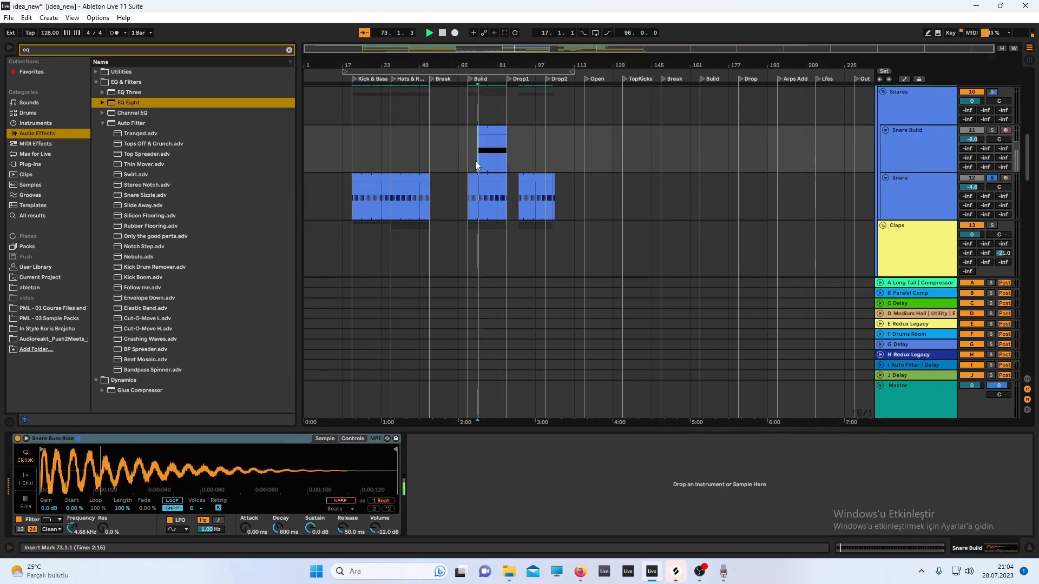
pyautogui.press('space')
pyautogui.click(996, 131)
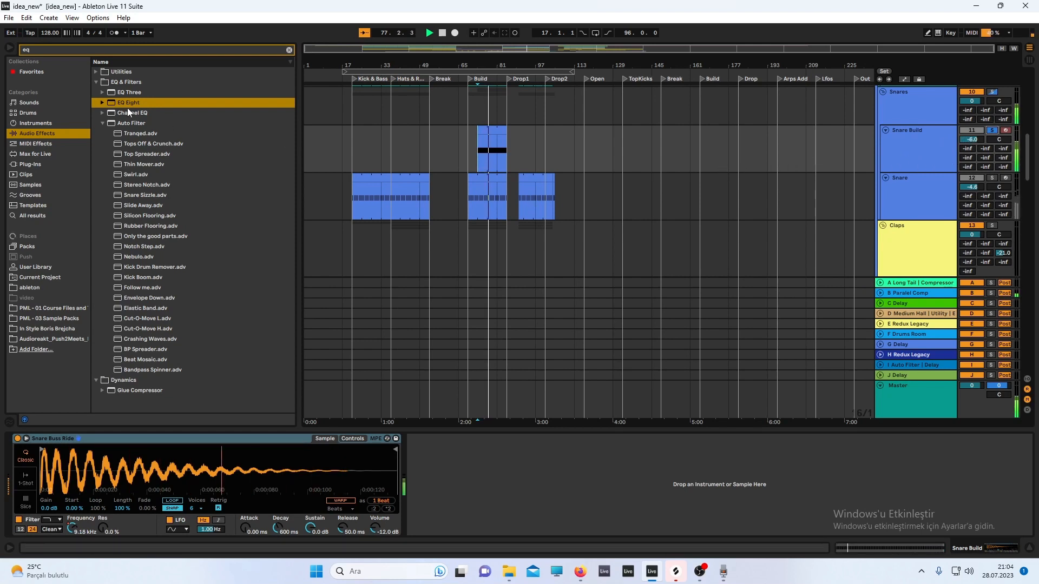
# Add an EQ Eight to Snare Build and make band 1 a low cut at about 16 Hz
pyautogui.moveTo(128, 108); pyautogui.dragTo(436, 466)
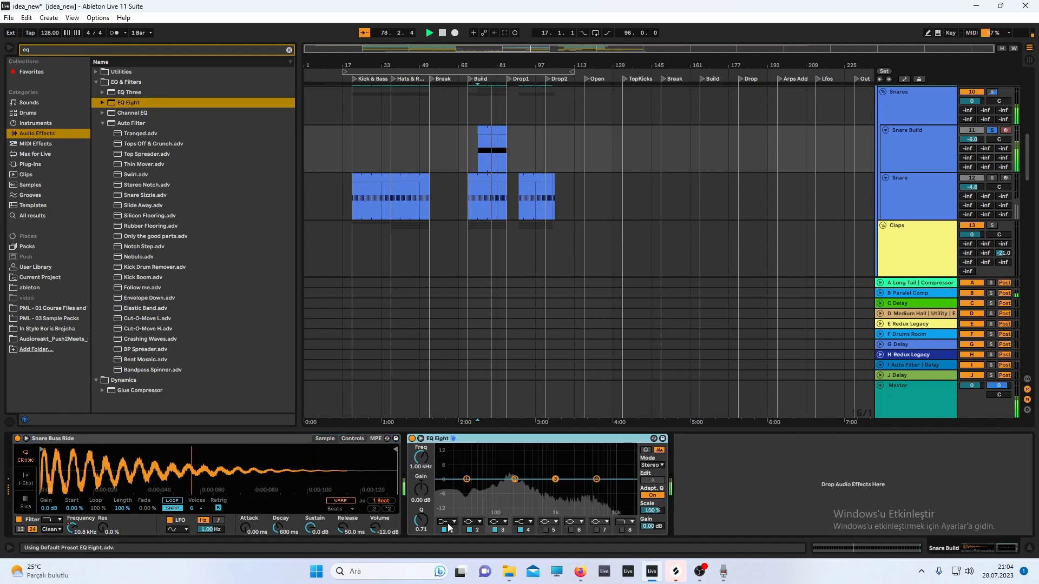
pyautogui.click(448, 523)
pyautogui.click(450, 460)
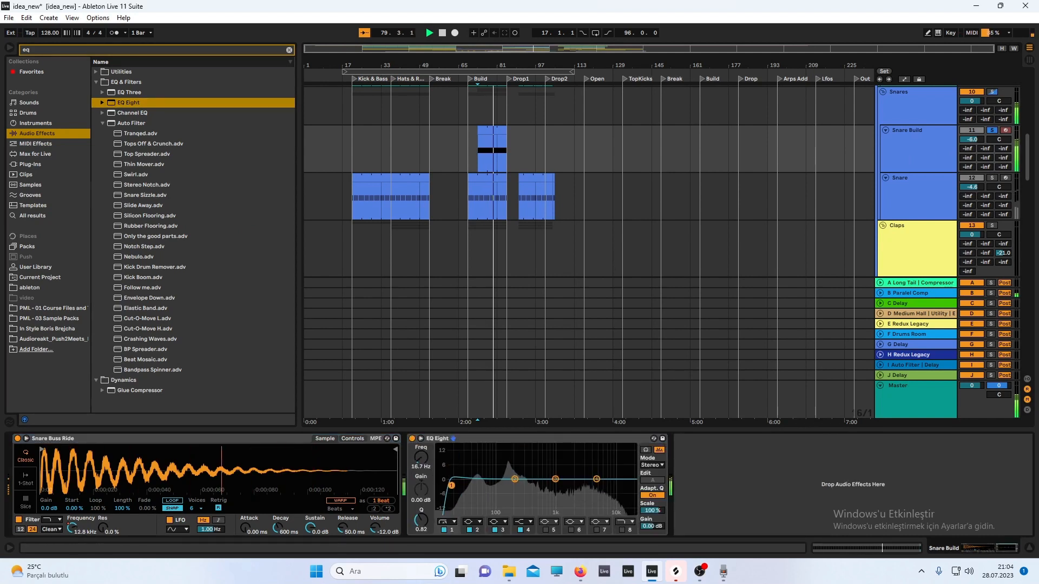
pyautogui.moveTo(452, 486); pyautogui.dragTo(449, 486)
# On Snare Build's EQ Eight, dip band 2 by -2.60 dB at 182 Hz and make band 4 a high cut at 17.0 kHz
pyautogui.moveTo(516, 481); pyautogui.dragTo(512, 483)
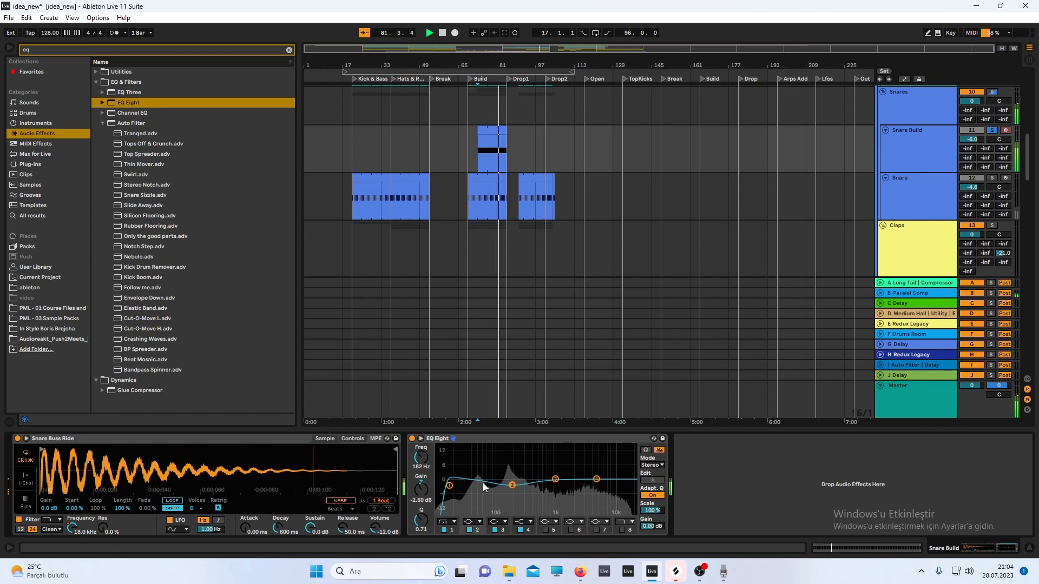
pyautogui.click(531, 521)
pyautogui.click(529, 512)
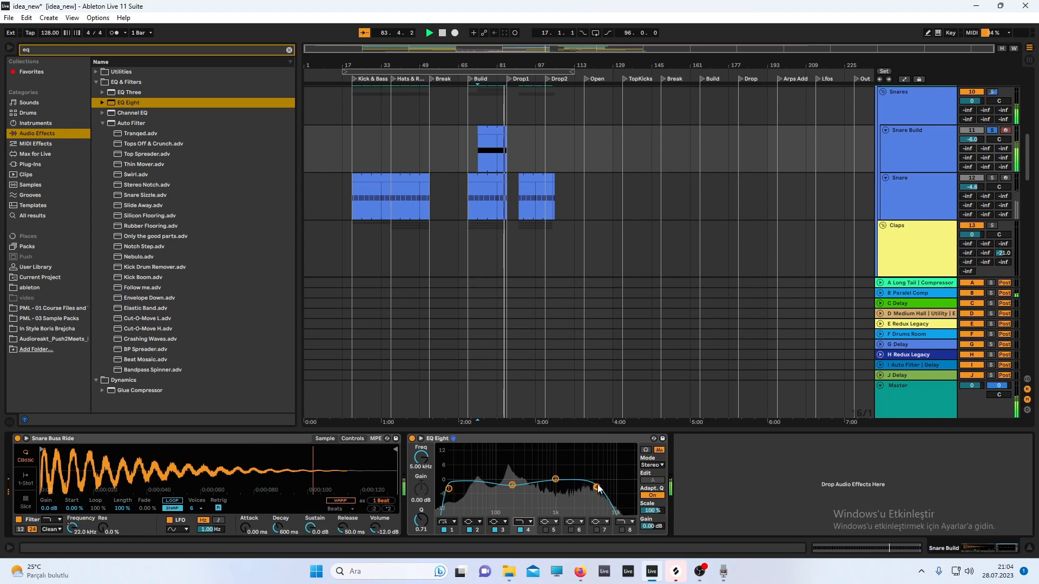
pyautogui.moveTo(621, 489); pyautogui.dragTo(627, 489)
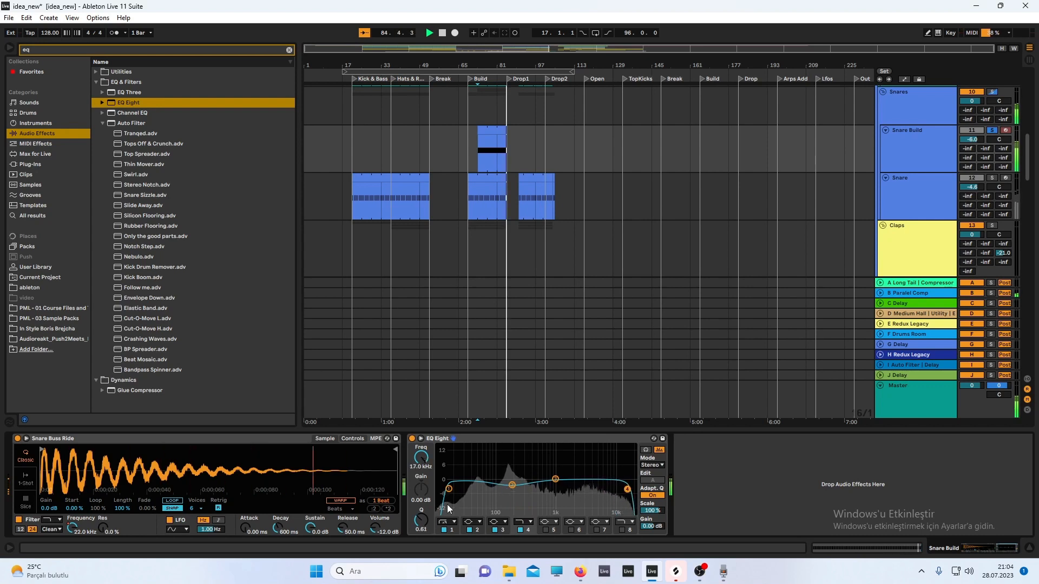
# Narrow Snare Build's 182 Hz dip to a Q of 1.52, reduce it to -1.86 dB and fine-tune the band 1 low cut
pyautogui.click(512, 486)
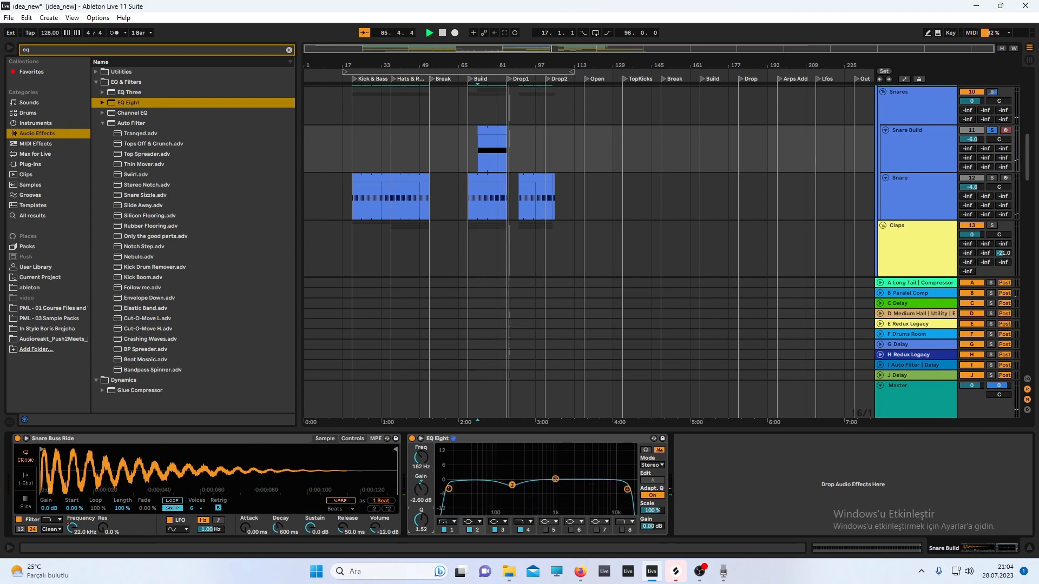
pyautogui.press('space')
pyautogui.moveTo(512, 485); pyautogui.dragTo(451, 492)
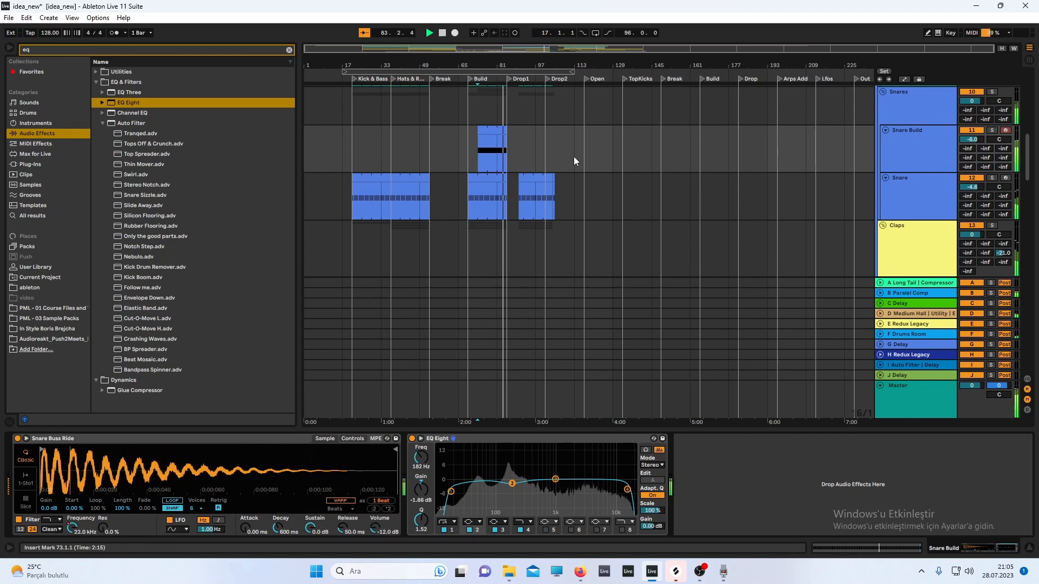
# Listen to the unsoloed mix from the start of the first Snare clip at bar 21 and stop playback
pyautogui.click(352, 202)
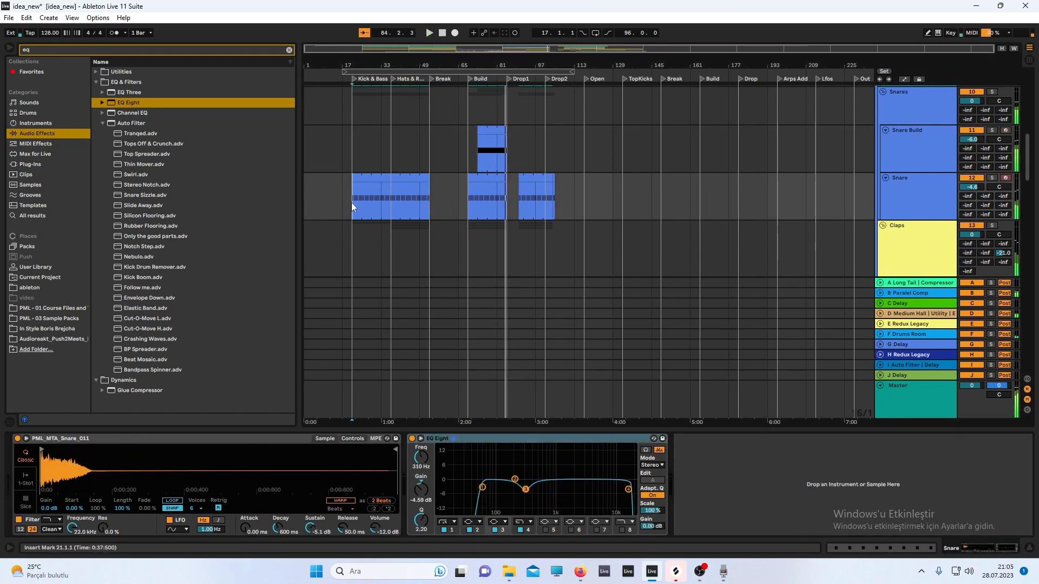
pyautogui.press('space')
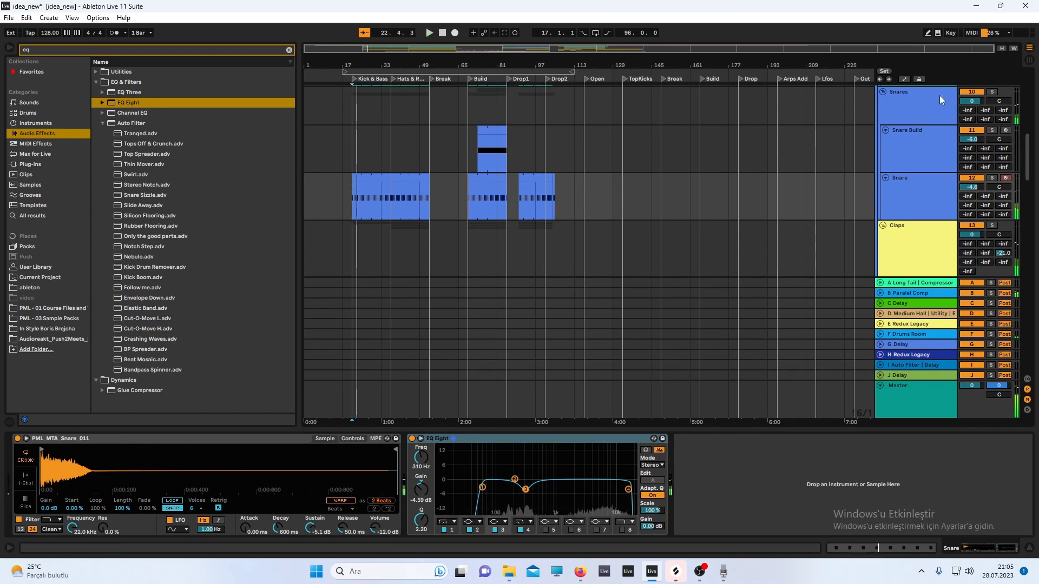
pyautogui.press('space')
# Select the Claps group, solo it and play it from bar 21
pyautogui.click(917, 225)
pyautogui.scroll(-3, 858, 209)
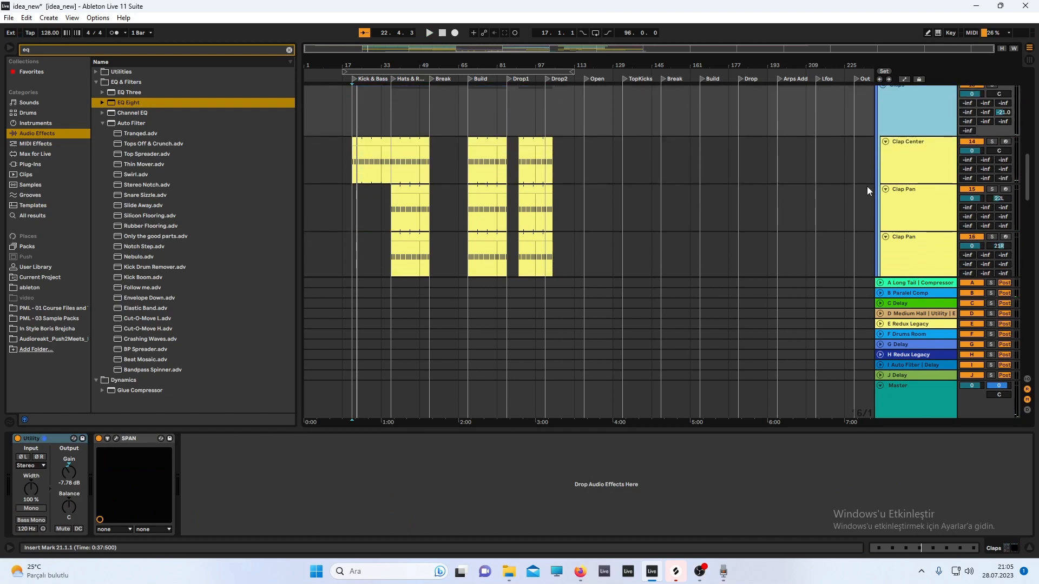
pyautogui.scroll(5, 882, 152)
pyautogui.scroll(-4, 884, 153)
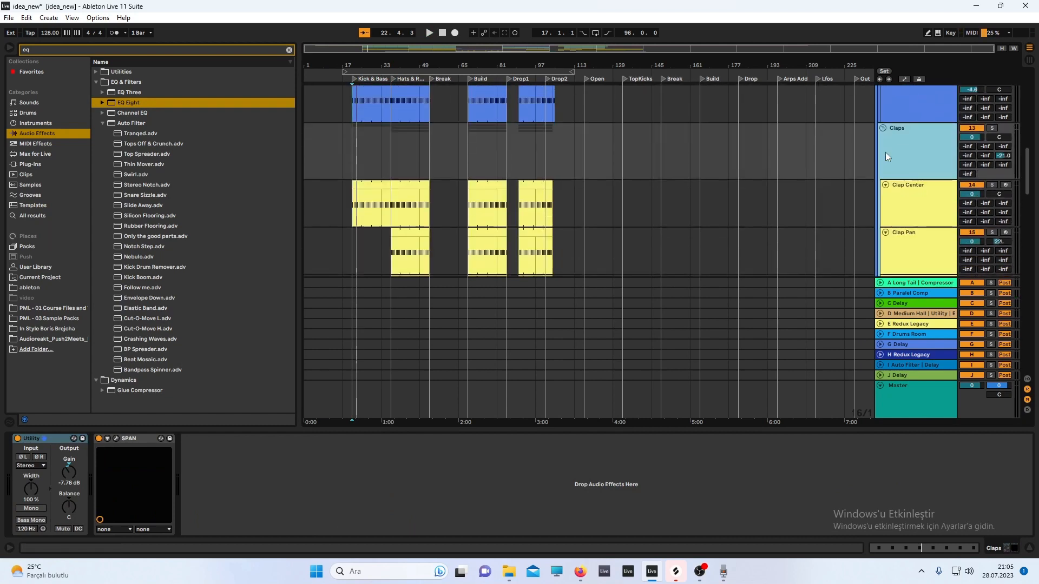
pyautogui.click(993, 128)
pyautogui.press('space')
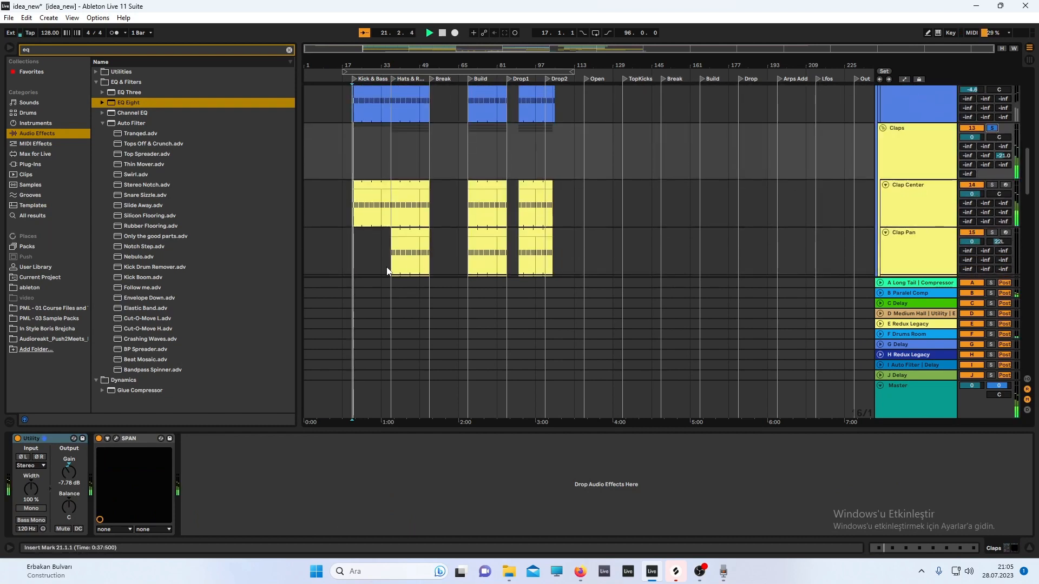
# Solo the Snares group and check its level in its SPAN analyzer, then close the analyzer window
pyautogui.scroll(3, 803, 153)
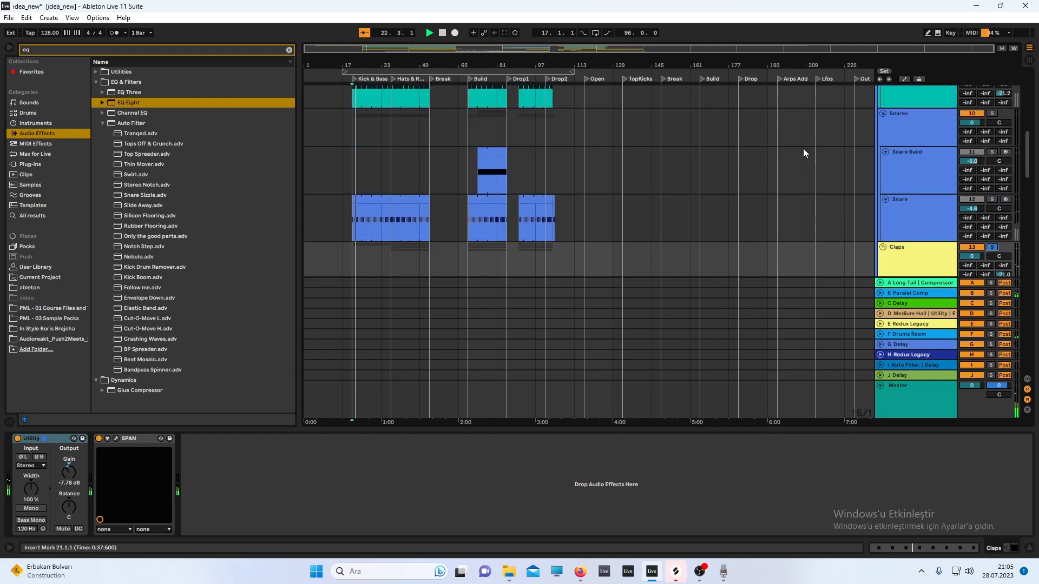
pyautogui.click(116, 438)
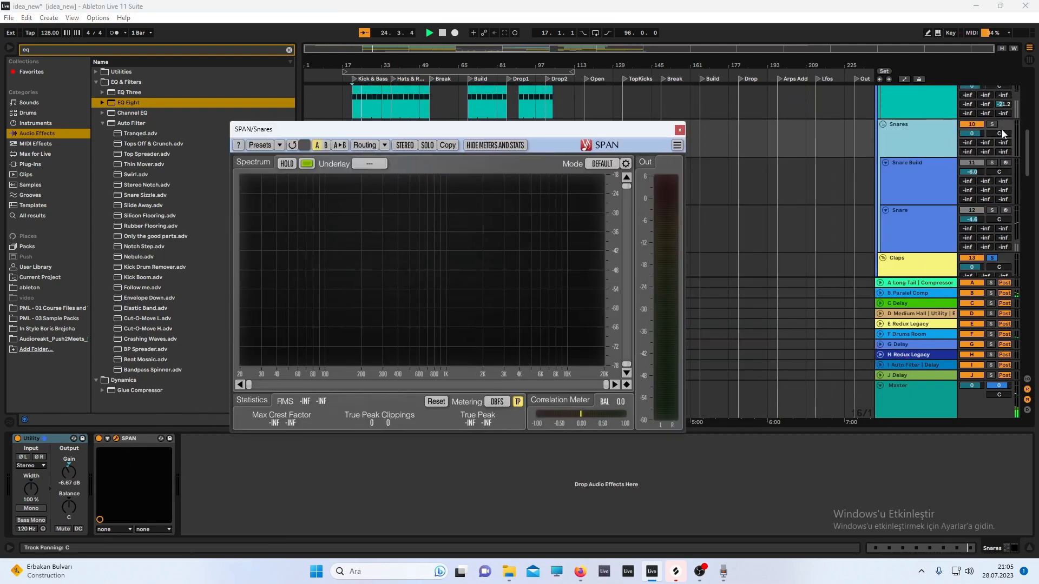
pyautogui.click(992, 126)
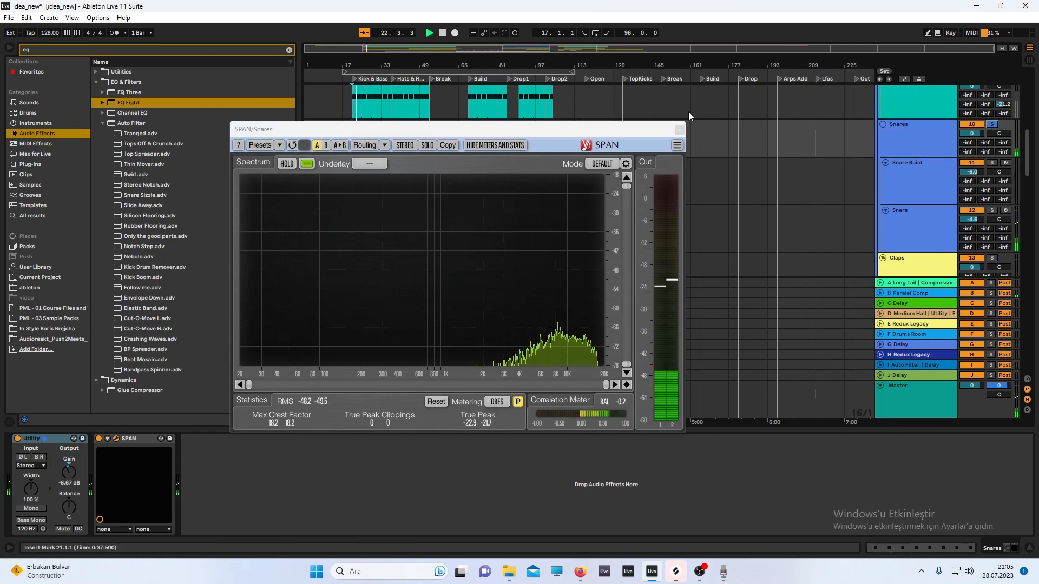
pyautogui.click(680, 130)
# Solo the Claps group and lower its Utility gain to -11.1 dB while checking the level in SPAN
pyautogui.scroll(-1, 925, 195)
pyautogui.scroll(-1, 925, 195)
pyautogui.click(925, 195)
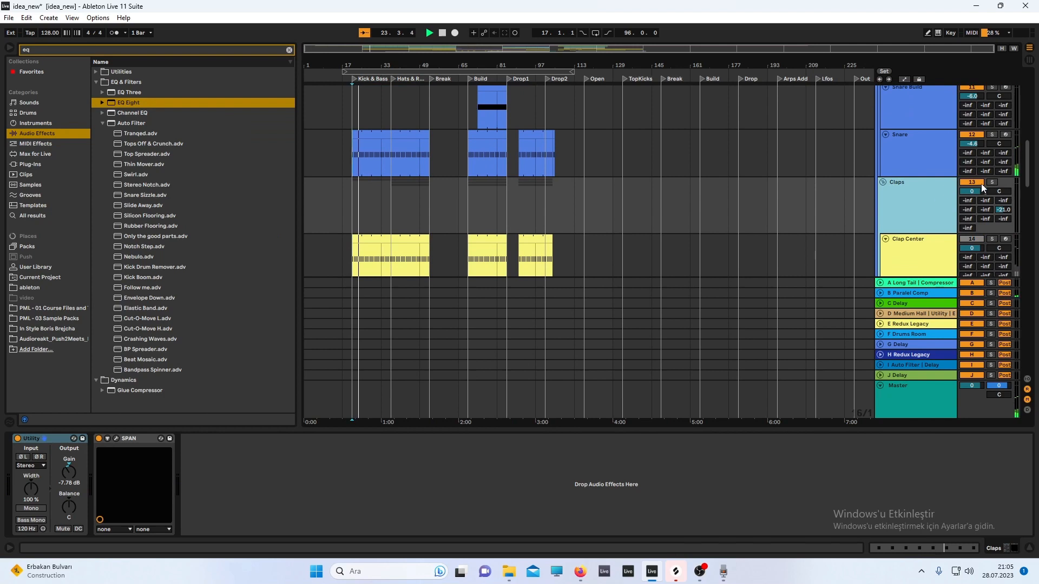
pyautogui.click(992, 182)
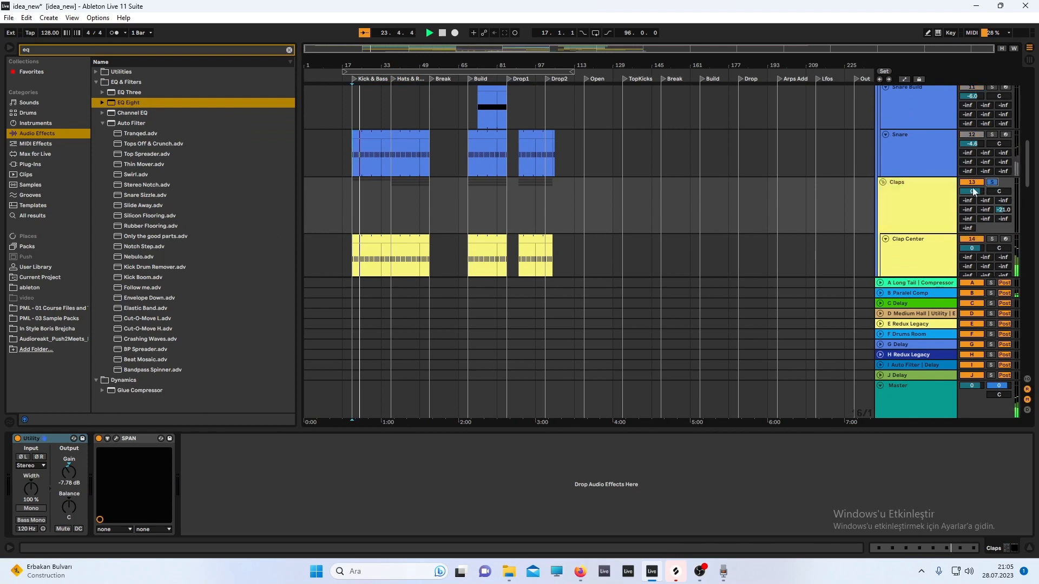
pyautogui.click(122, 440)
pyautogui.click(116, 438)
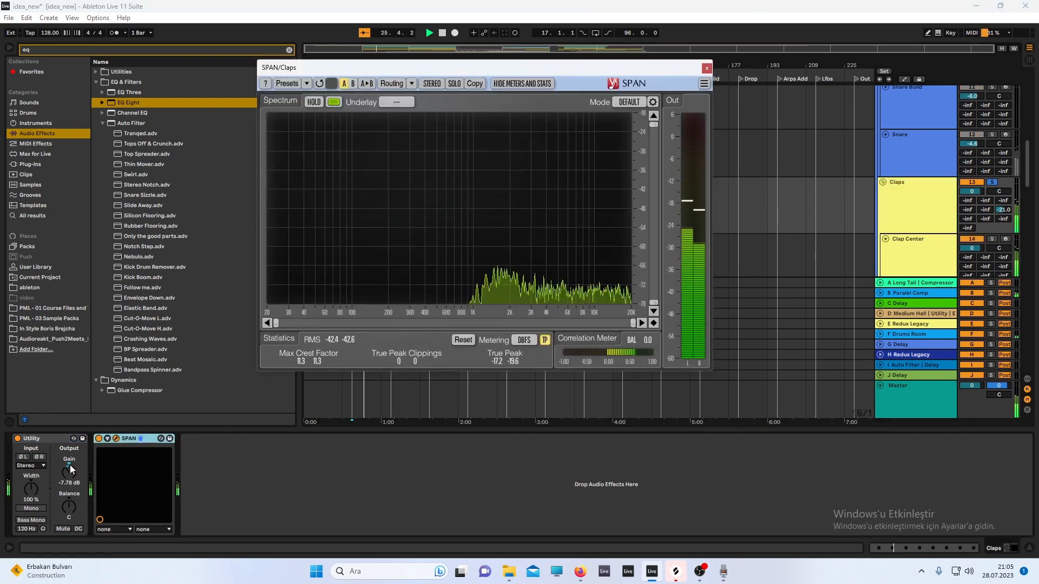
pyautogui.moveTo(68, 471); pyautogui.dragTo(68, 490)
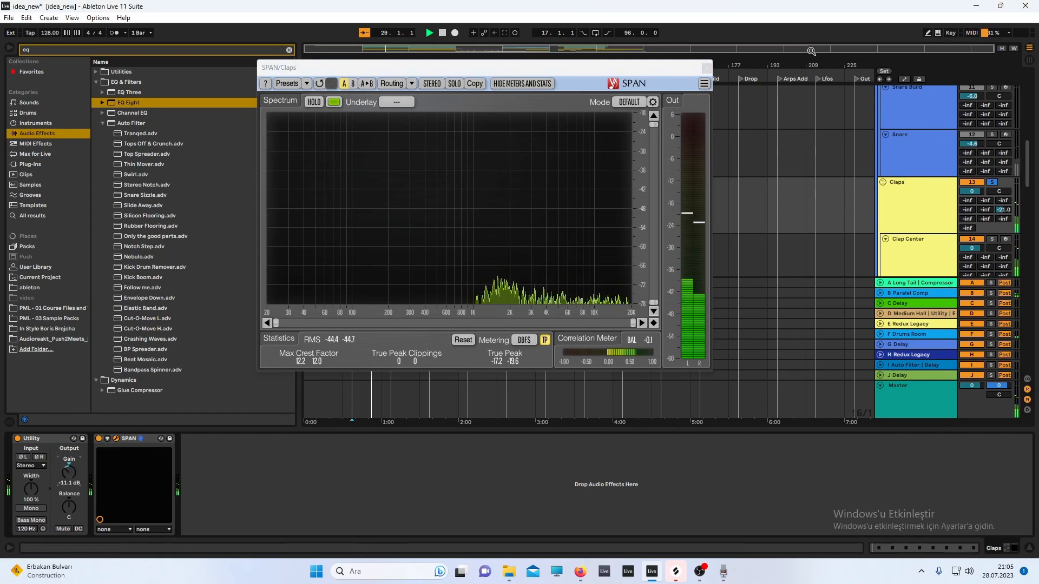
pyautogui.click(707, 69)
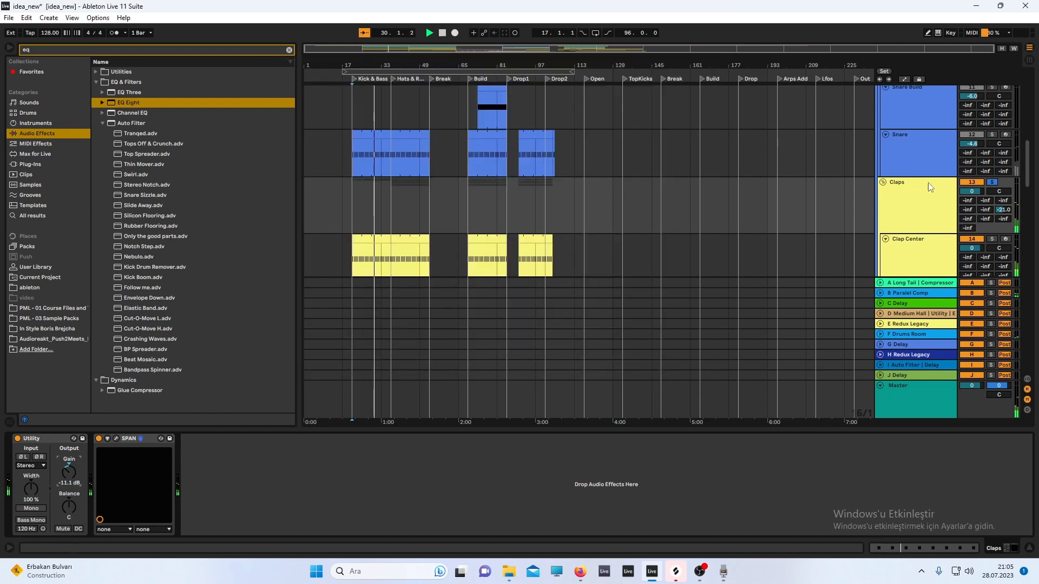
# Solo the Clap Center track and set band 1 of its EQ Eight to a low cut at 61.2 Hz with a Q of 0.69
pyautogui.scroll(-3, 923, 166)
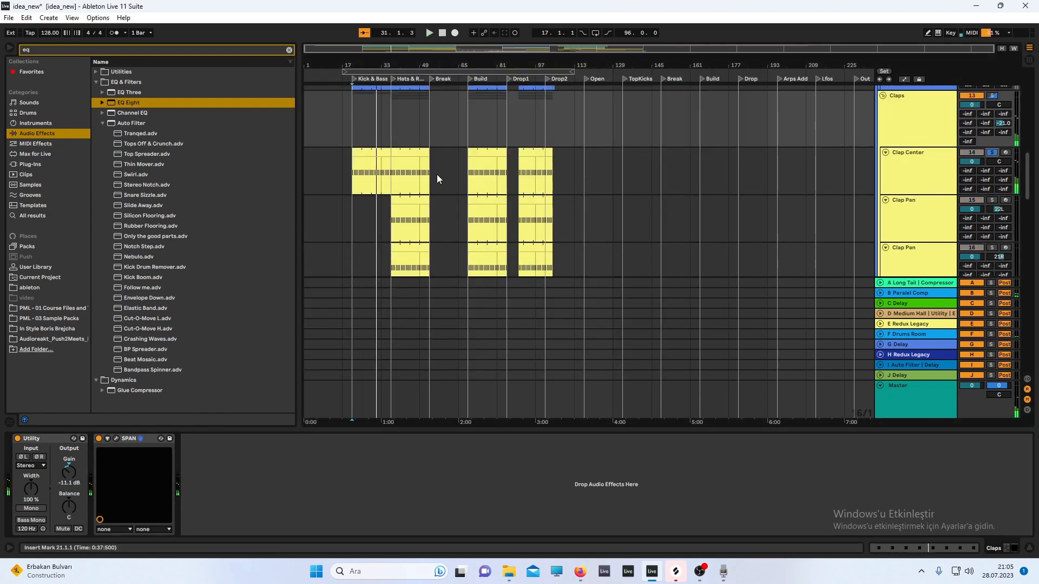
pyautogui.click(924, 157)
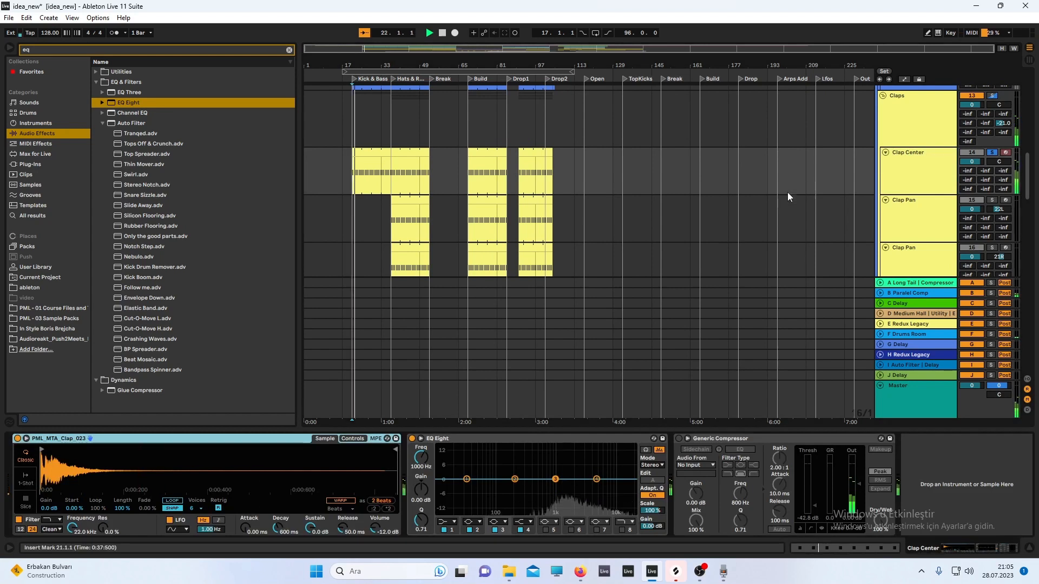
pyautogui.click(445, 523)
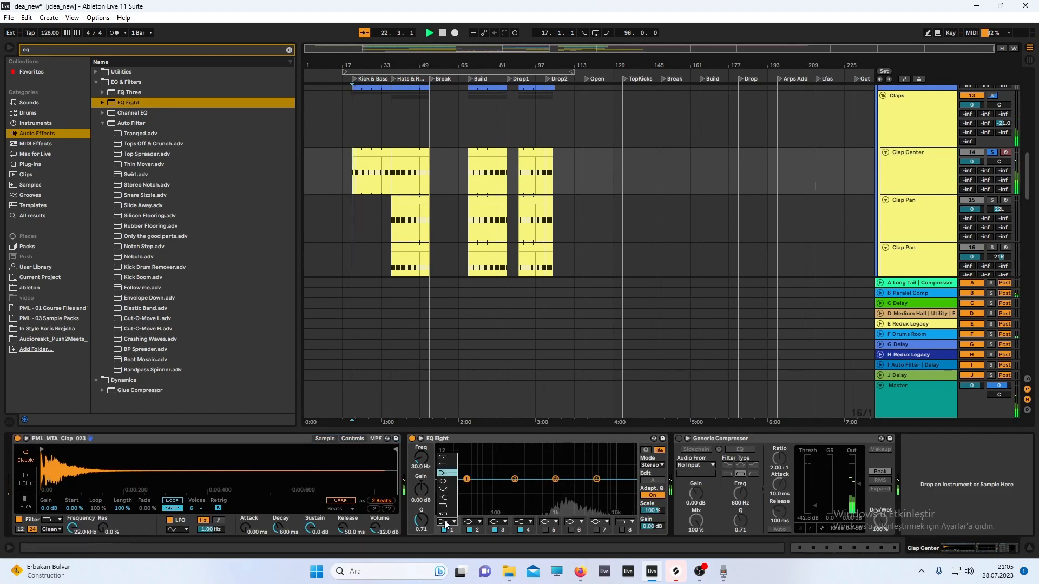
pyautogui.click(442, 458)
pyautogui.moveTo(466, 479); pyautogui.dragTo(486, 491)
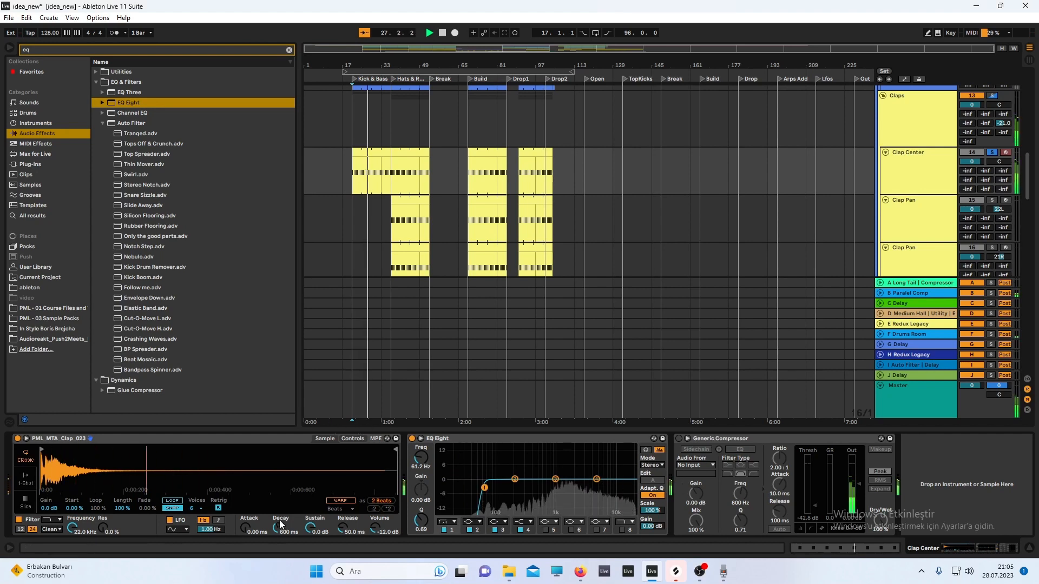
# Set the Clap Center sample's sustain to -17 dB and remove the solo from the claps
pyautogui.moveTo(310, 528)
pyautogui.mouseDown()
pyautogui.moveTo(311, 542)
pyautogui.moveTo(309, 532)
pyautogui.mouseUp()
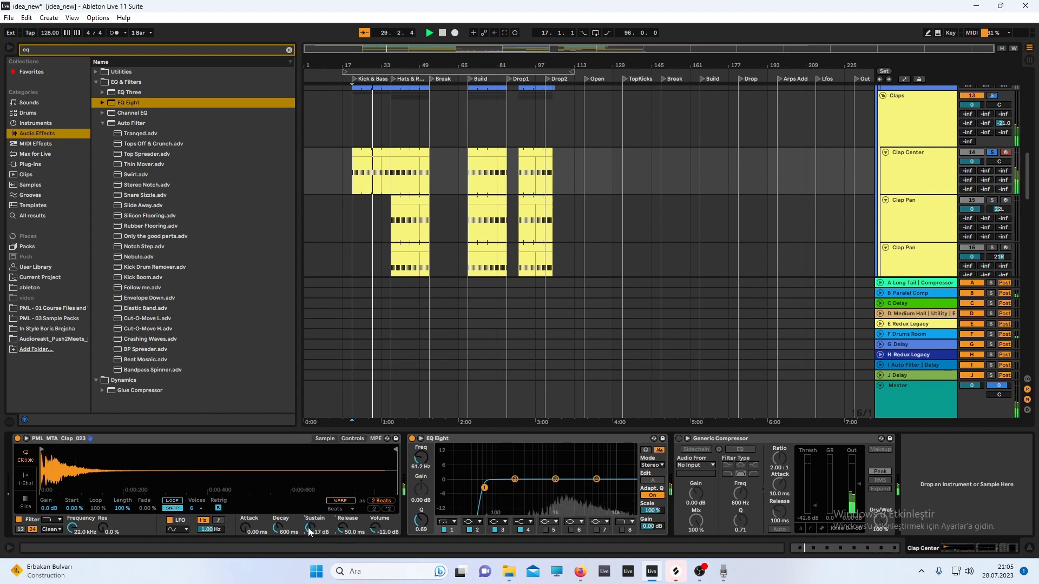
pyautogui.click(992, 154)
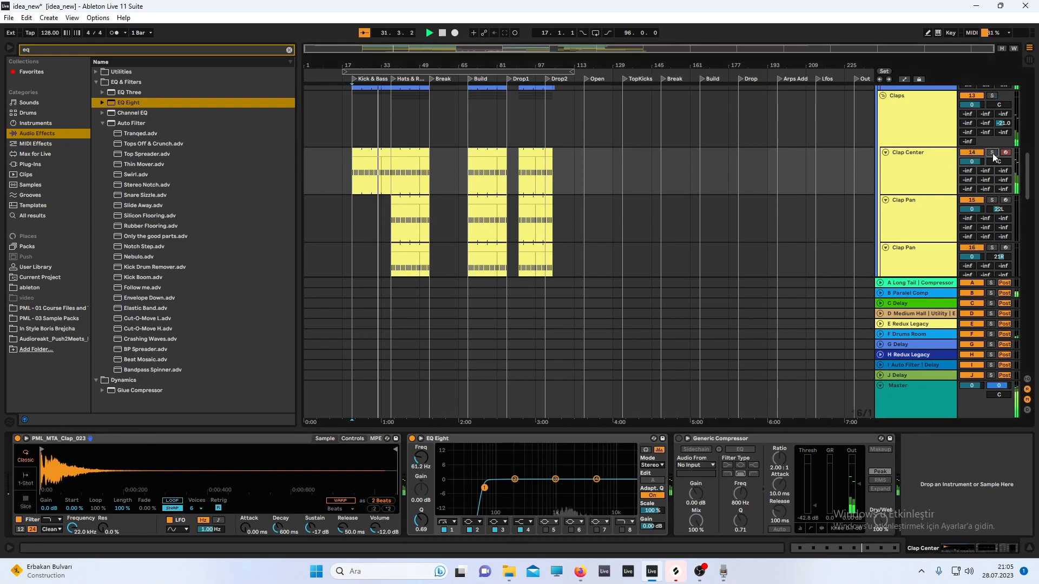
# Raise the Claps group's Utility gain to -6.67 dB while checking the level in SPAN, then close the analyzer window
pyautogui.scroll(5, 993, 154)
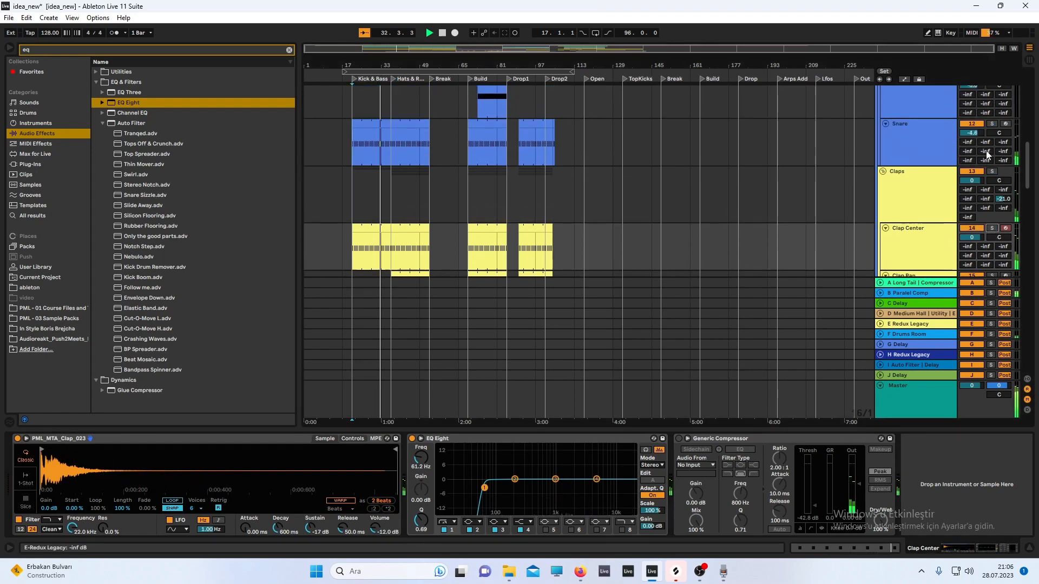
pyautogui.scroll(-4, 982, 154)
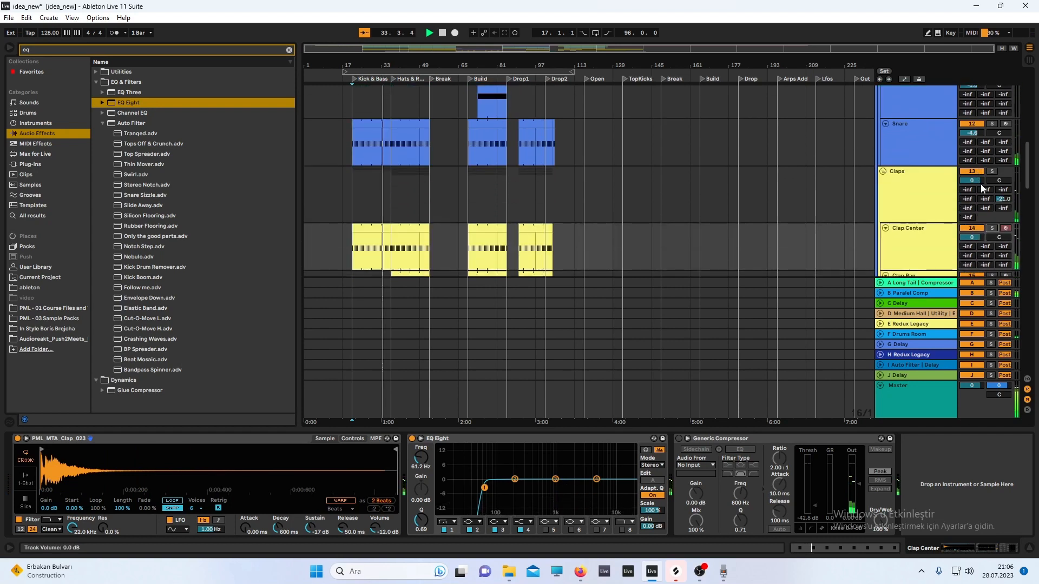
pyautogui.click(991, 172)
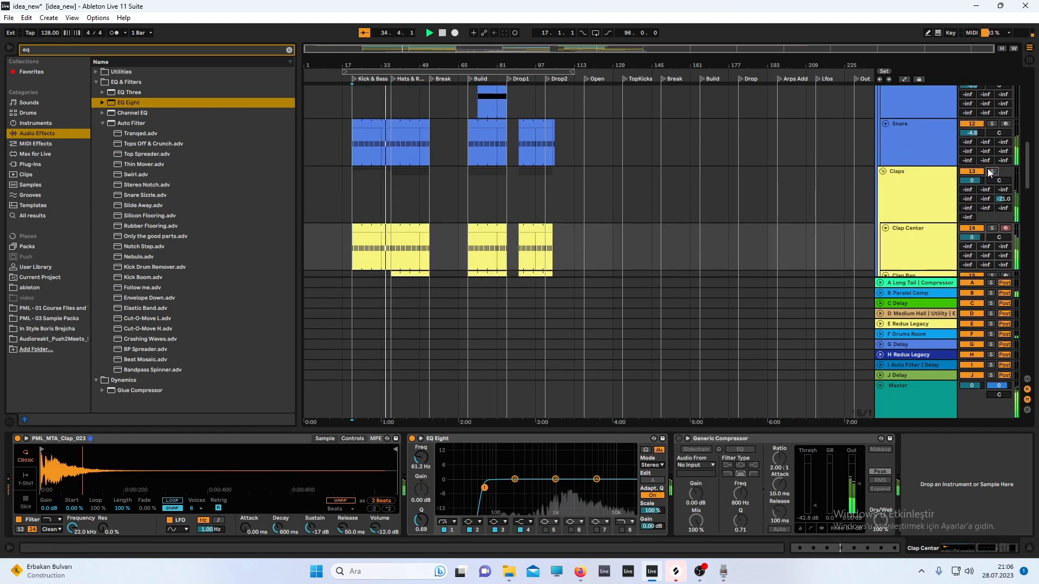
pyautogui.click(918, 206)
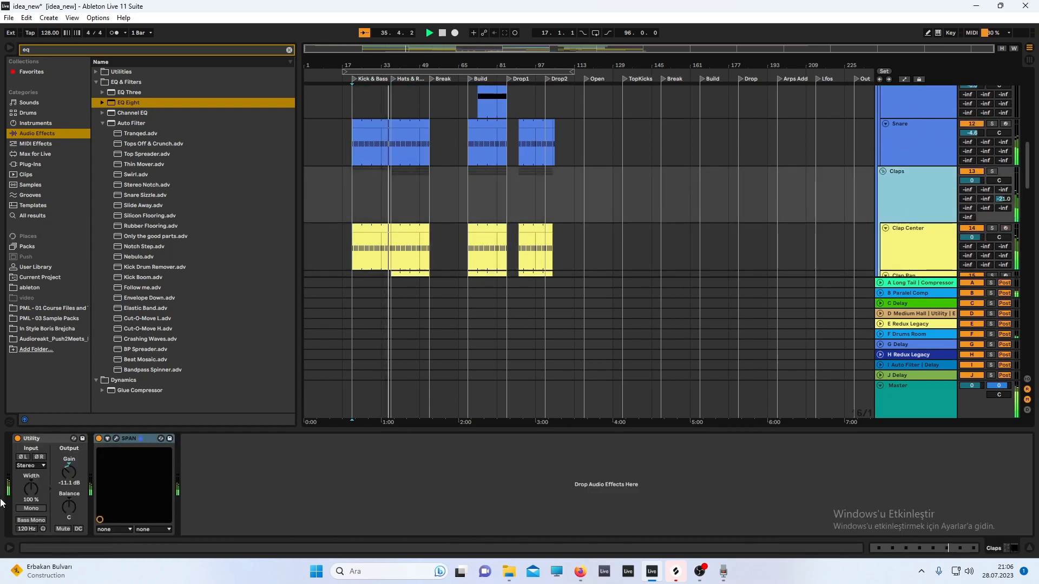
pyautogui.click(116, 438)
pyautogui.moveTo(72, 473); pyautogui.dragTo(69, 467)
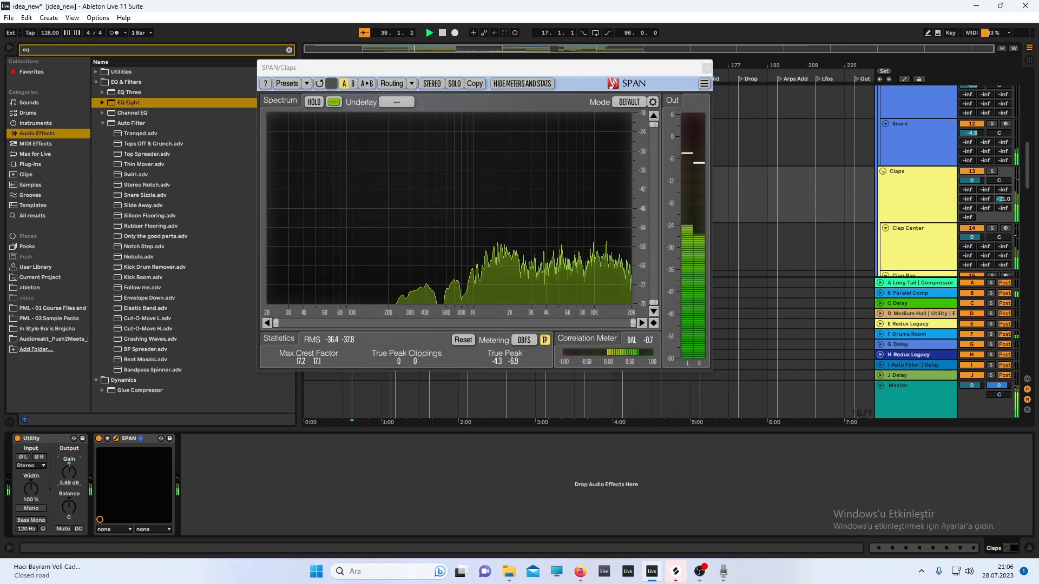
pyautogui.moveTo(68, 473); pyautogui.dragTo(69, 488)
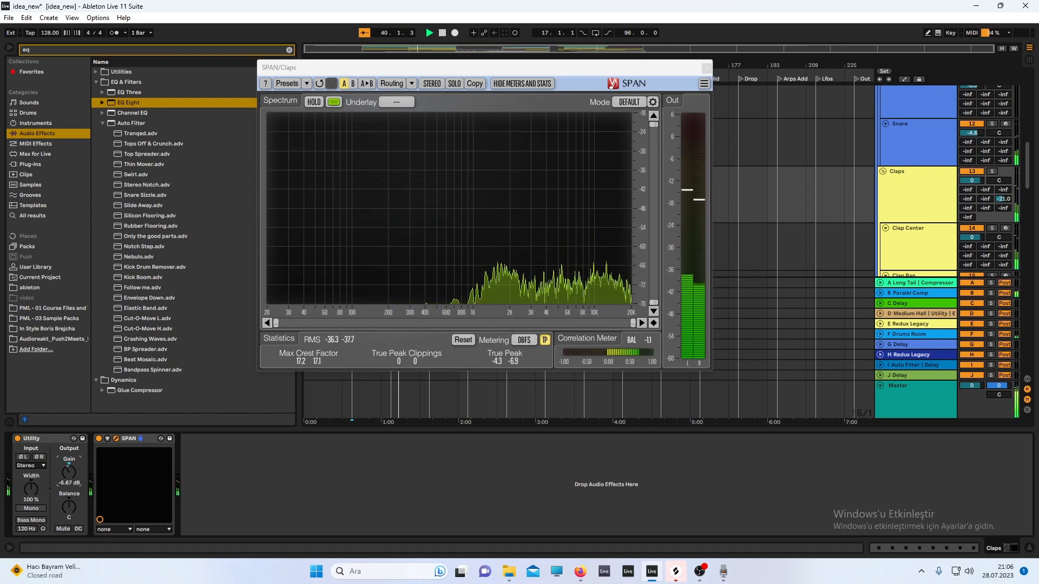
pyautogui.click(706, 71)
# Lower the Snare track's volume to -6.2 dB and restart playback from the start marker
pyautogui.scroll(3, 924, 229)
pyautogui.moveTo(965, 203); pyautogui.dragTo(966, 208)
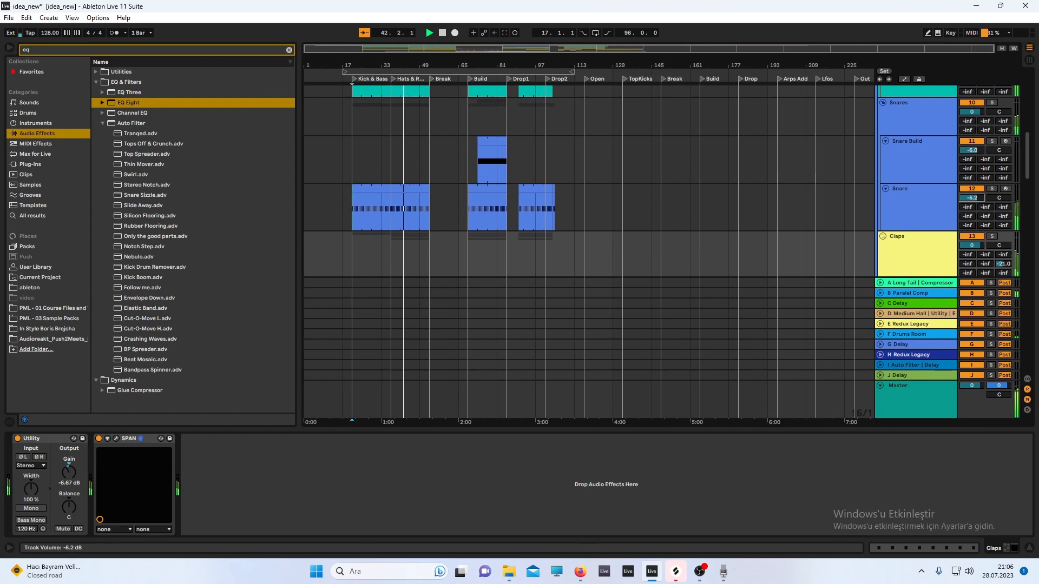
pyautogui.scroll(-4, 956, 206)
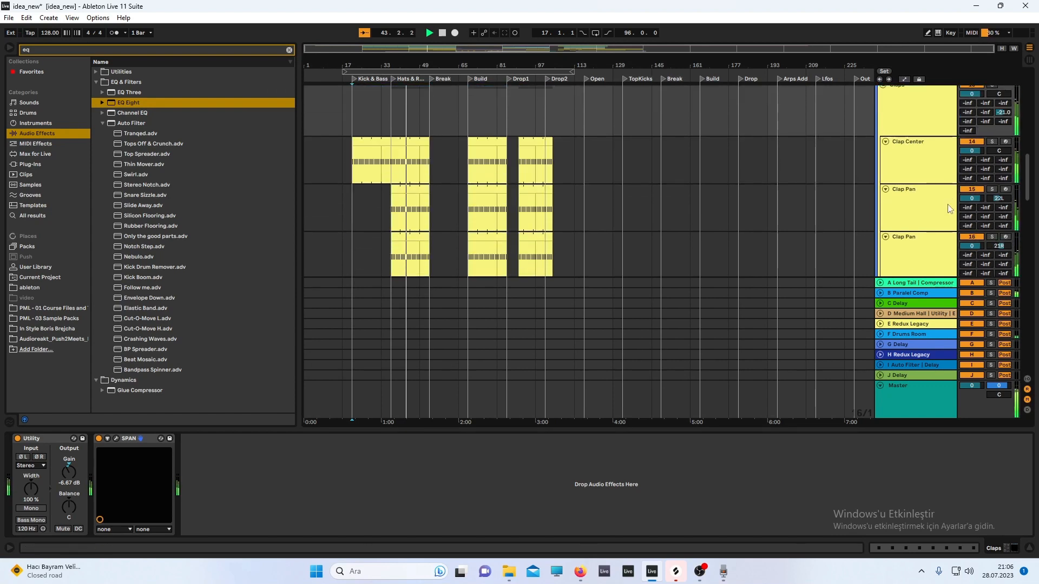
pyautogui.press('space')
pyautogui.press('space')
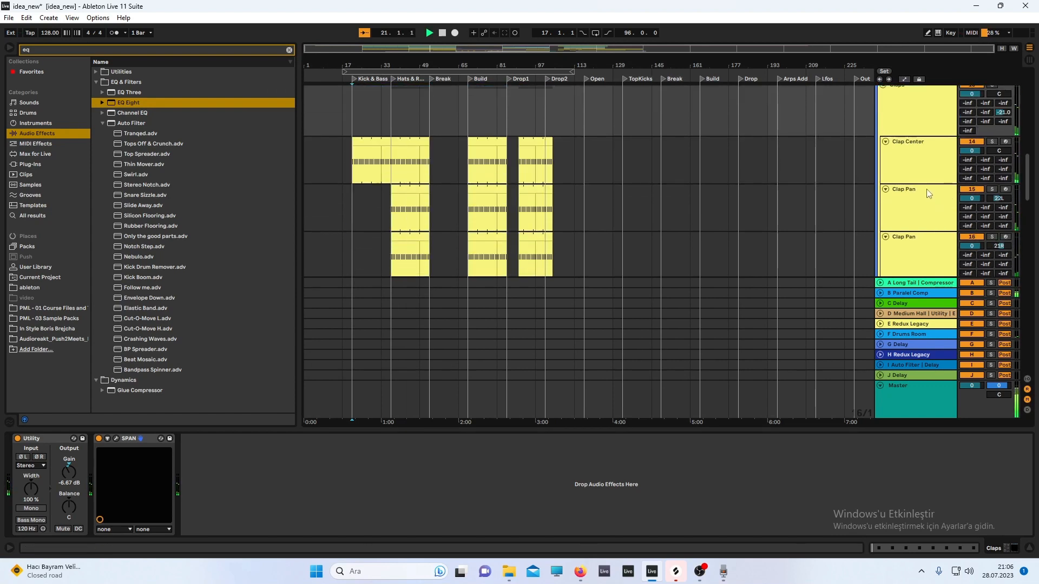
# Play the left-panned Clap Pan track soloed from bar 37 and set its EQ Eight band 1 to a low cut at 93.8 Hz, Q 0.78
pyautogui.scroll(1, 930, 183)
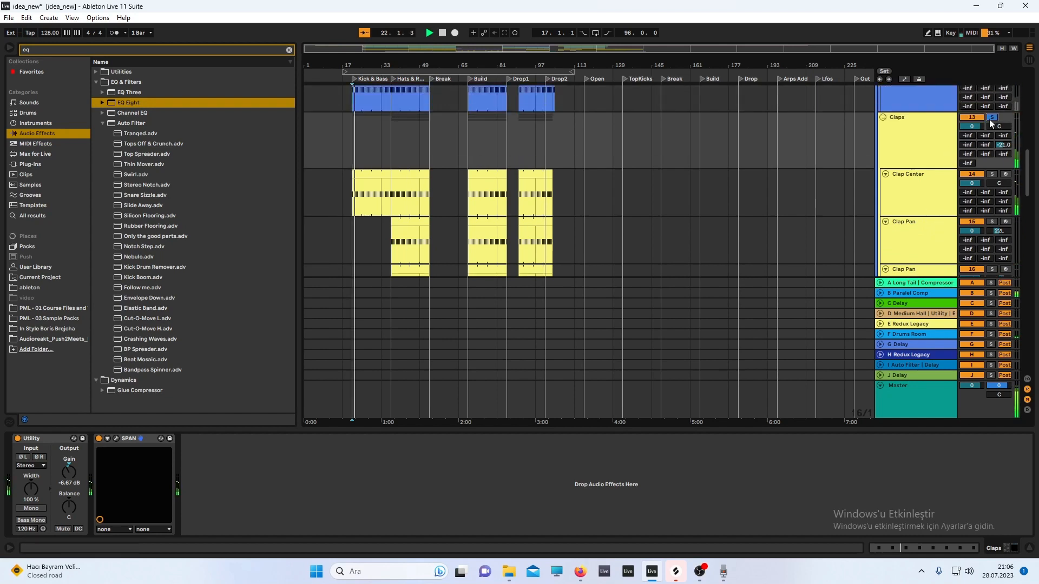
pyautogui.scroll(-2, 449, 250)
pyautogui.click(395, 184)
pyautogui.press('space')
pyautogui.press('space')
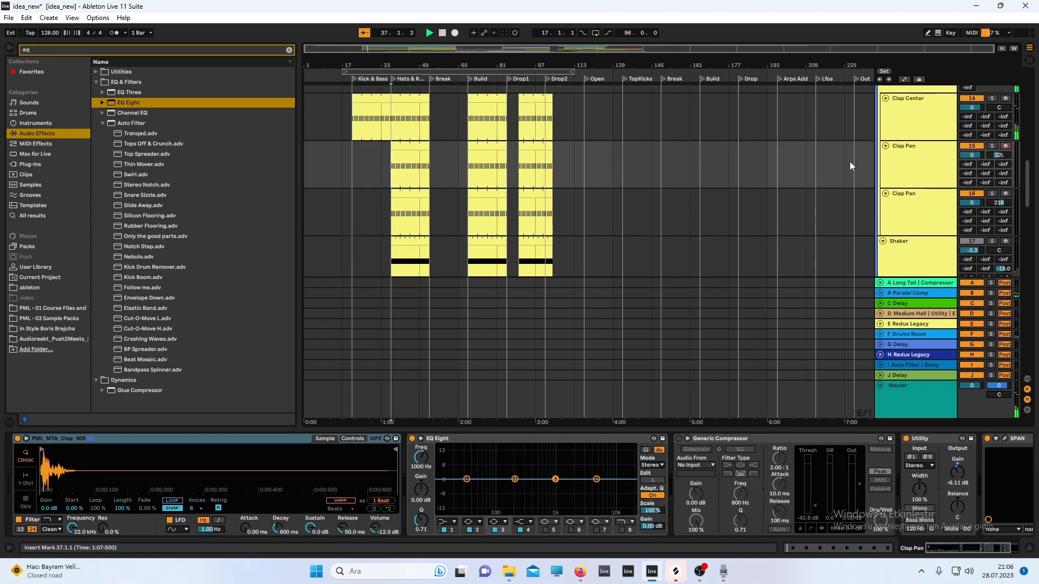
pyautogui.click(992, 146)
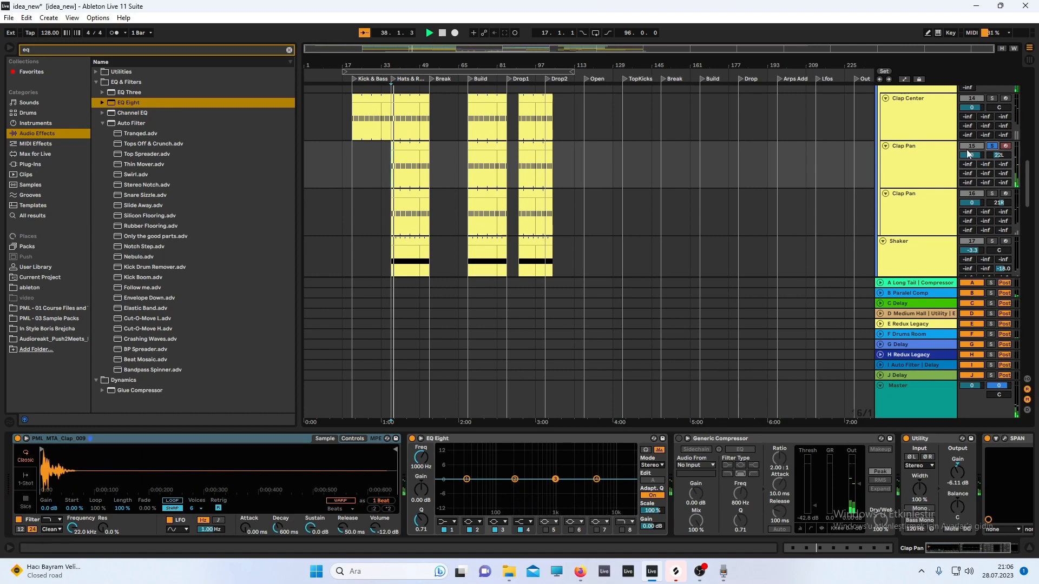
pyautogui.click(455, 523)
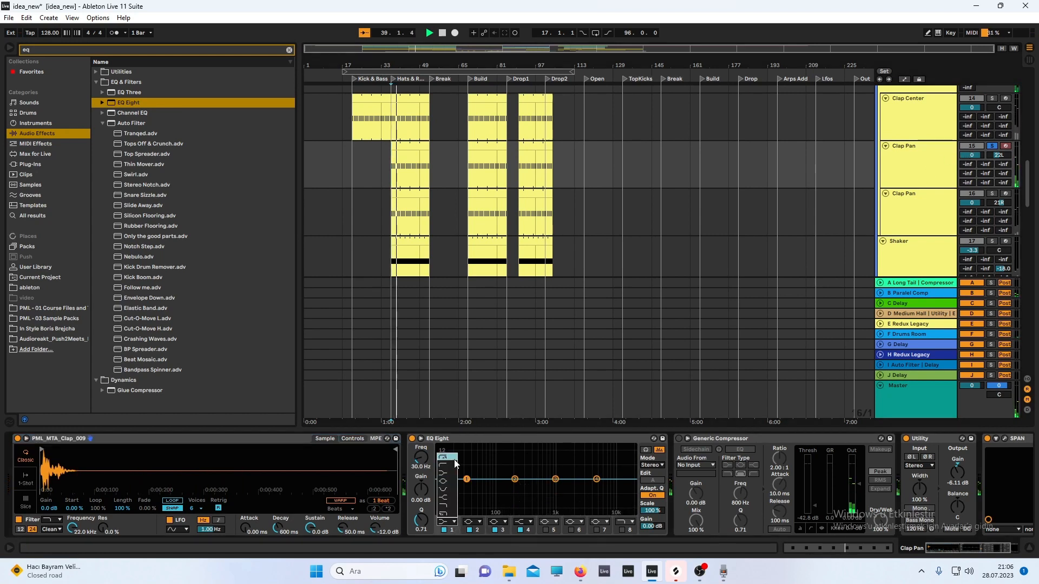
pyautogui.click(454, 458)
pyautogui.moveTo(466, 486); pyautogui.dragTo(495, 486)
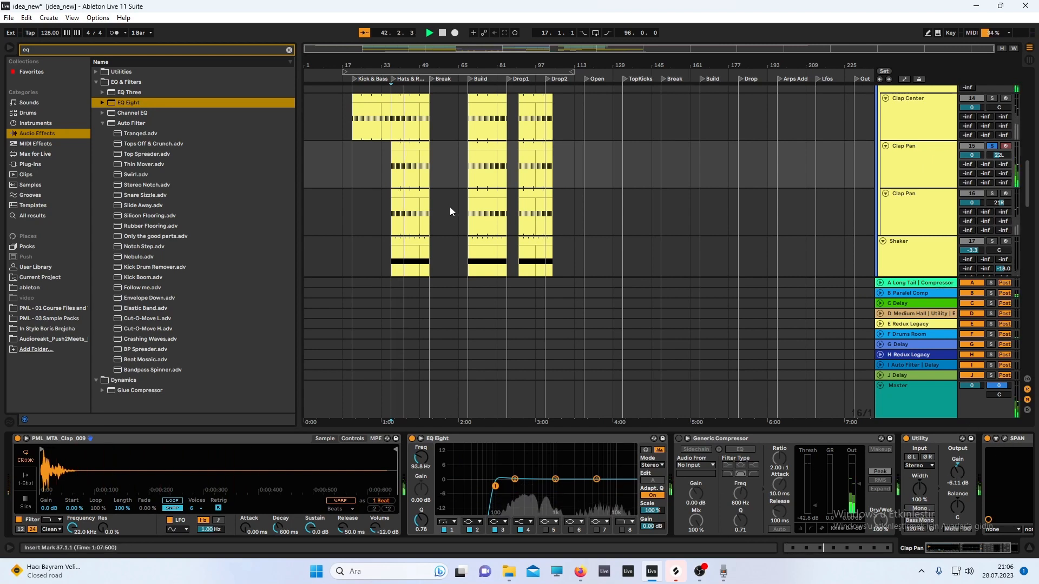
# Replace the right-panned Clap Pan track's EQ Eight with a copy of the one from the left-panned Clap Pan track
pyautogui.click(923, 214)
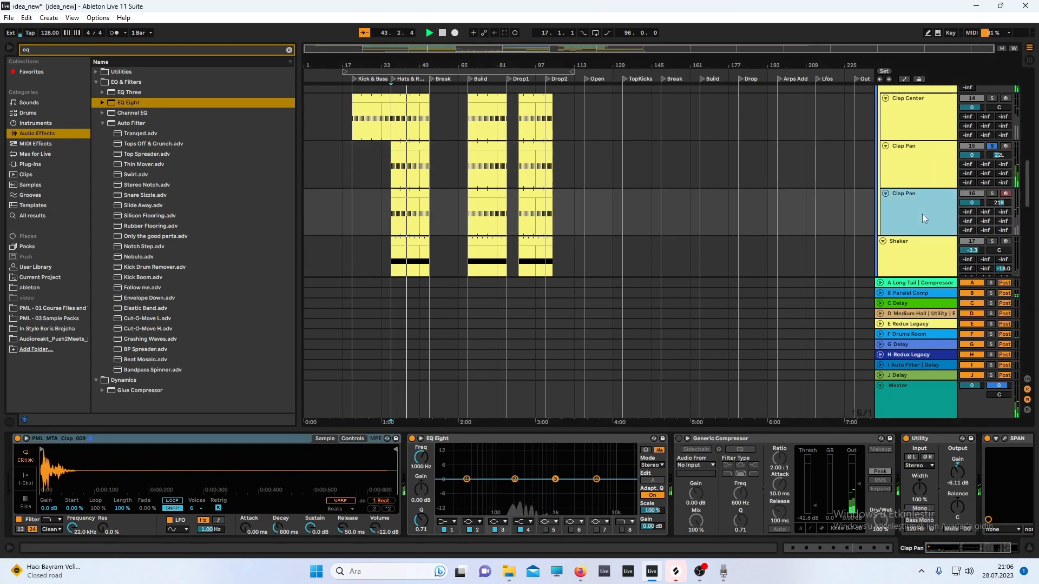
pyautogui.rightClick(865, 210)
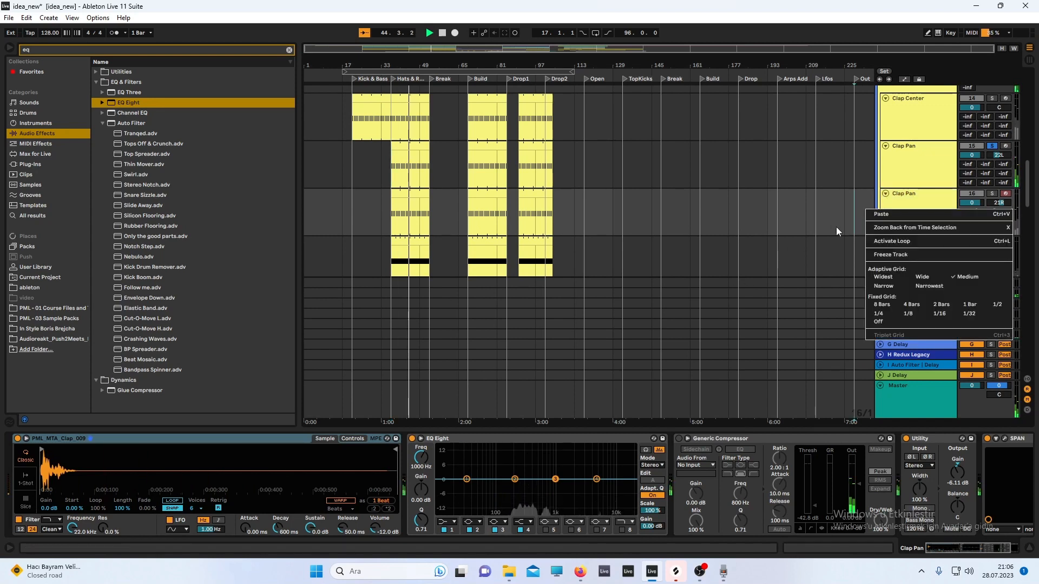
pyautogui.click(922, 161)
pyautogui.click(918, 165)
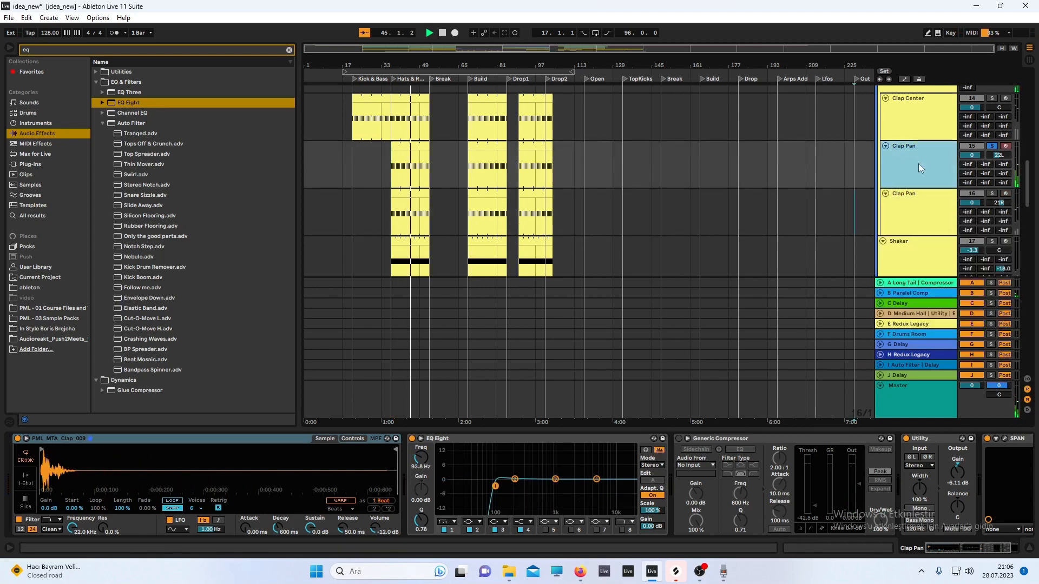
pyautogui.click(604, 439)
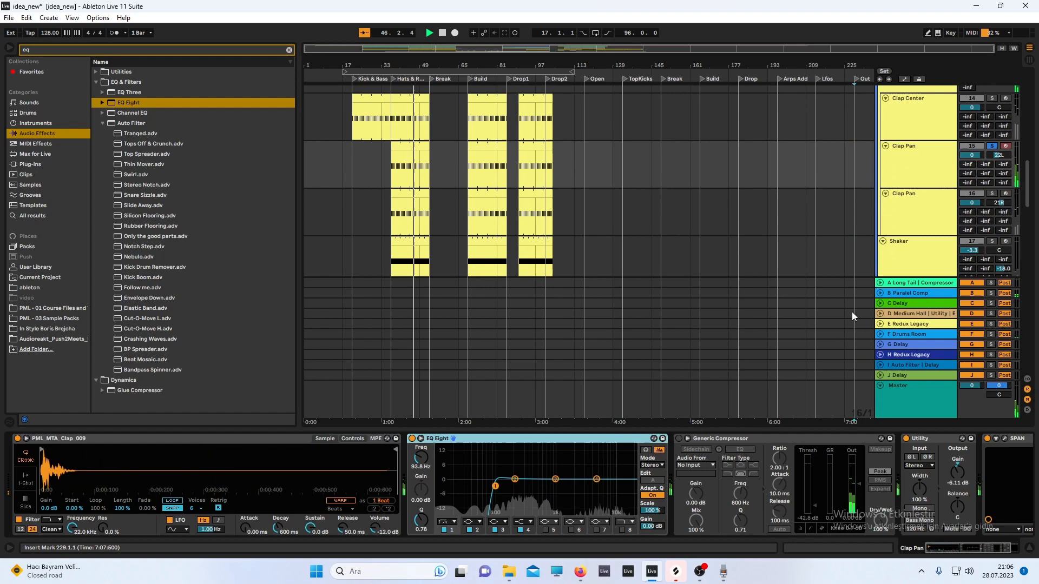
pyautogui.click(943, 213)
pyautogui.scroll(-3, 845, 457)
pyautogui.click(1017, 481)
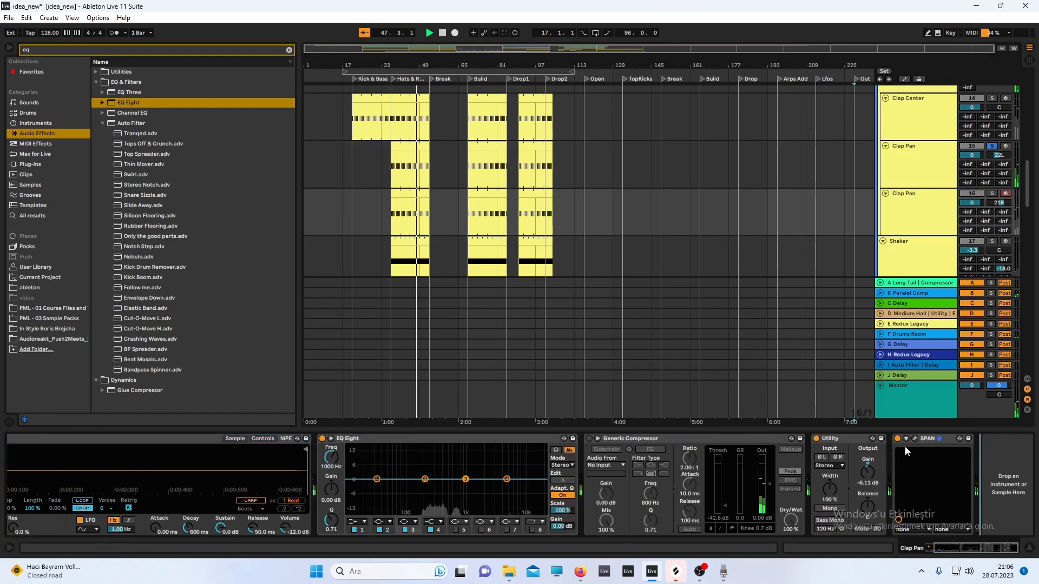
pyautogui.hotkey('ctrl', 'v')
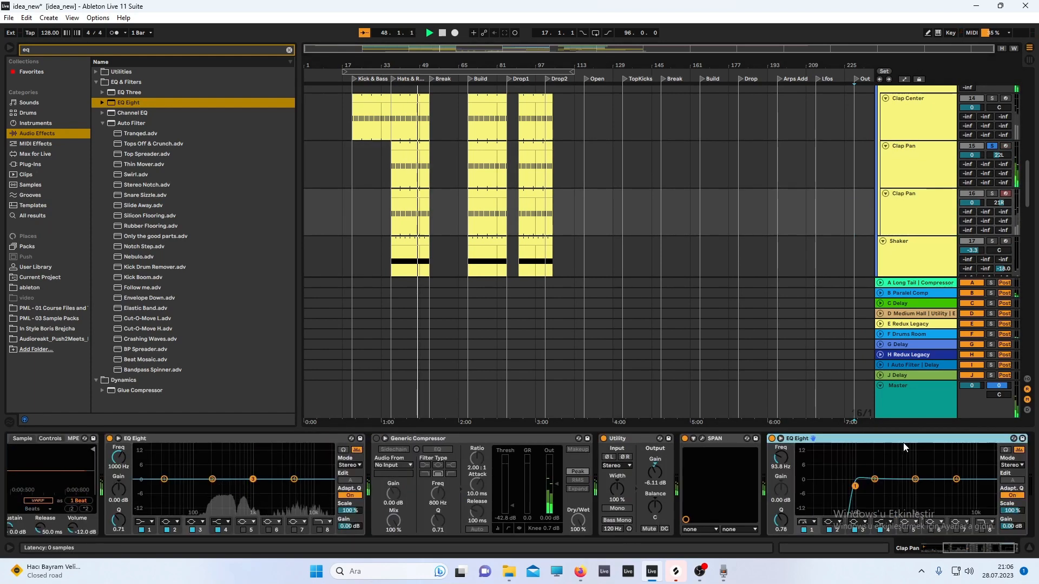
pyautogui.moveTo(313, 451); pyautogui.dragTo(314, 450)
pyautogui.click(315, 440)
pyautogui.press('Delete')
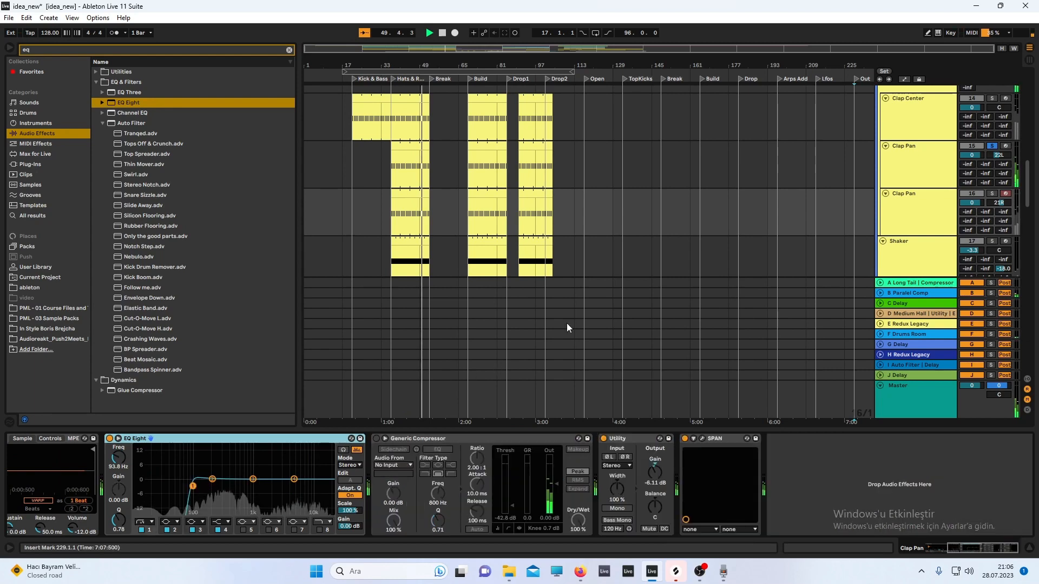
# Solo the Shaker track and set the playback start to bar 37
pyautogui.scroll(-2, 758, 216)
pyautogui.click(905, 214)
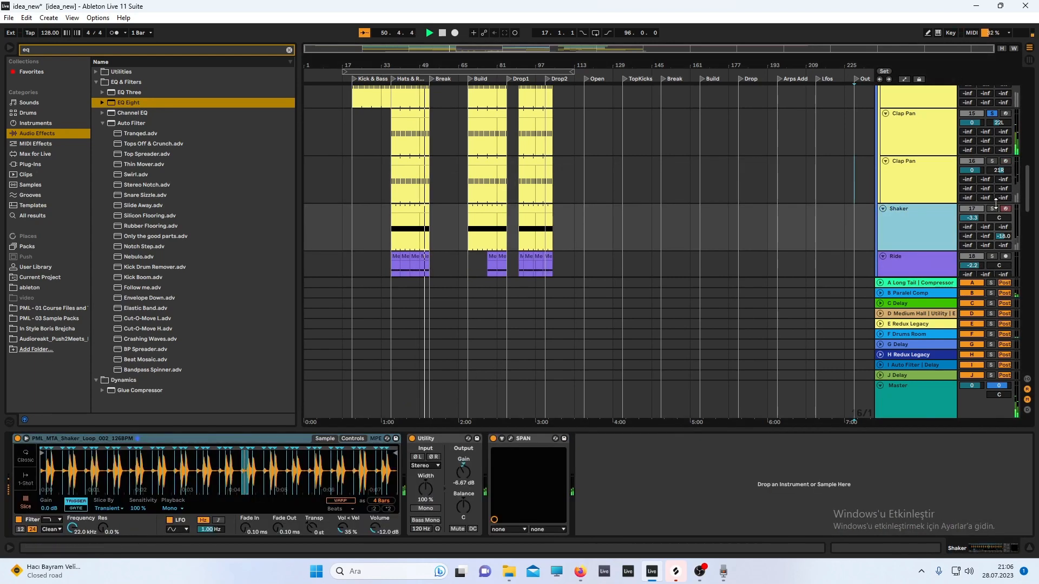
pyautogui.click(996, 201)
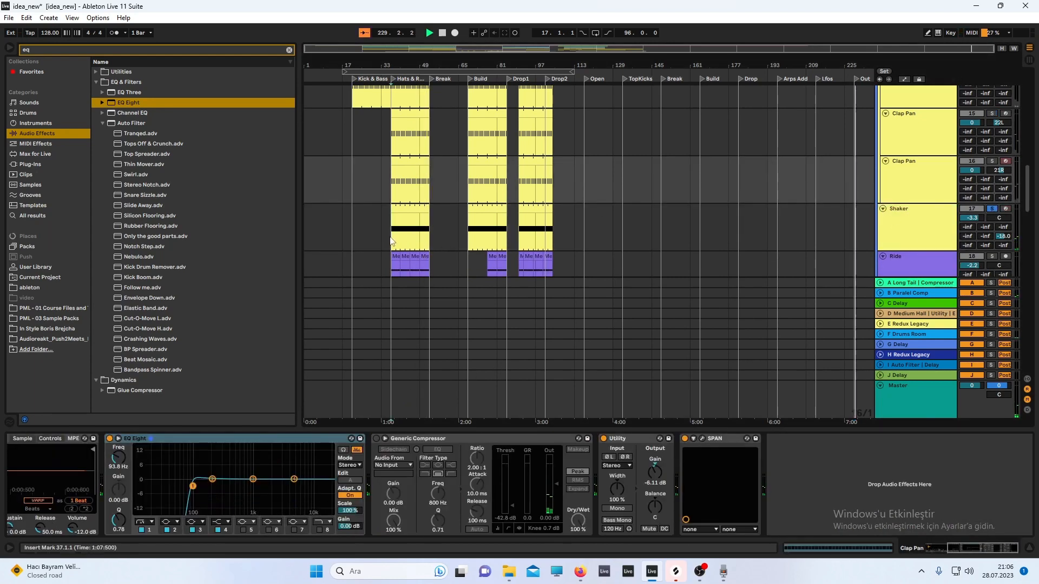
pyautogui.click(391, 241)
# Find the Overdrive effect in the browser and add it to the Claps group
pyautogui.scroll(3, 508, 177)
pyautogui.click(914, 170)
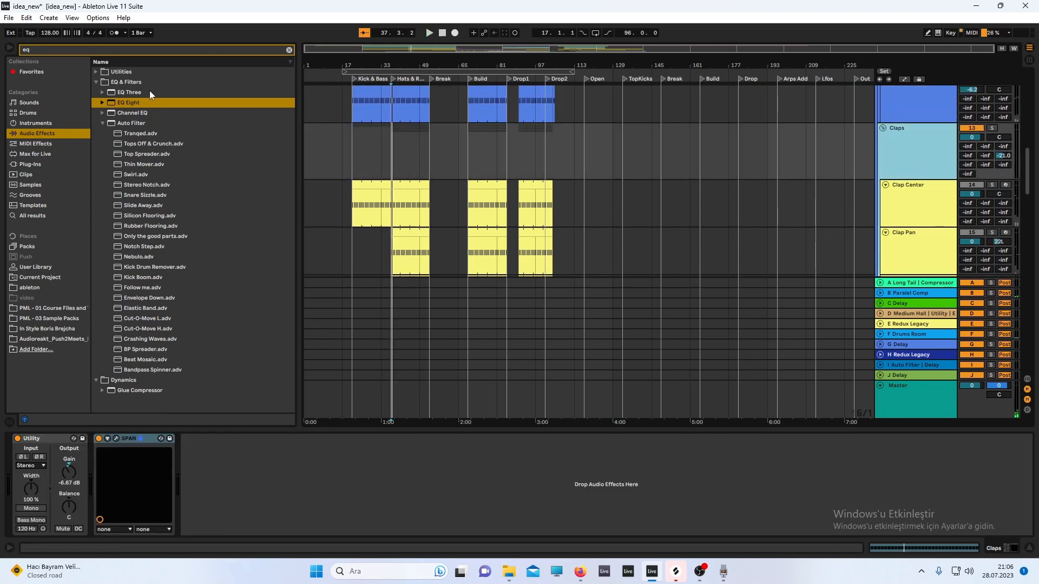
pyautogui.click(112, 50)
pyautogui.write('overd')
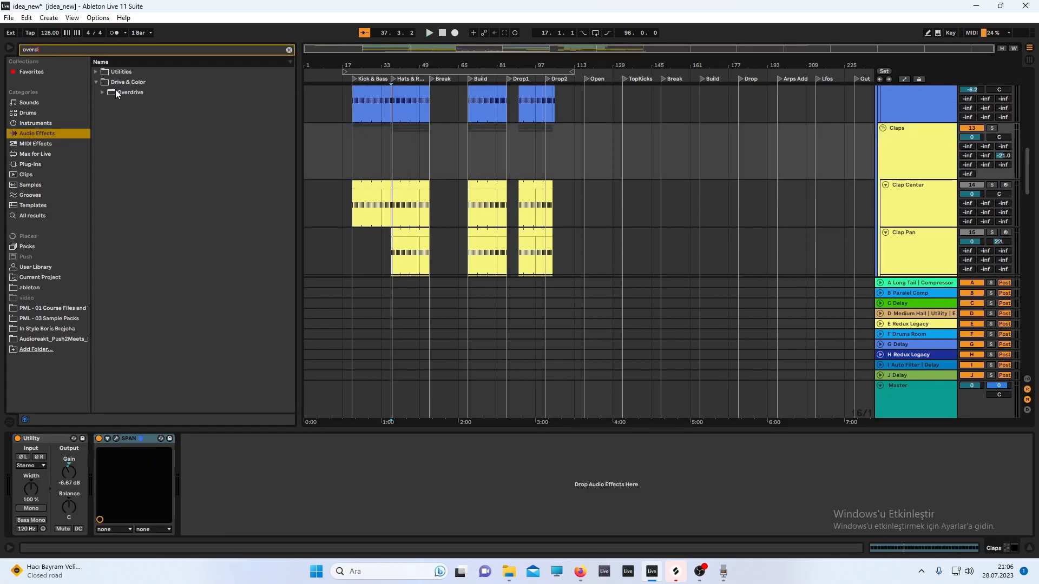
pyautogui.moveTo(115, 91)
pyautogui.mouseDown()
pyautogui.moveTo(166, 466)
pyautogui.moveTo(198, 476)
pyautogui.mouseUp()
# Solo the Claps group during playback, place Overdrive first in its chain, and set the Overdrive filter to 2.71 kHz with a bandwidth of 5.46
pyautogui.press('space')
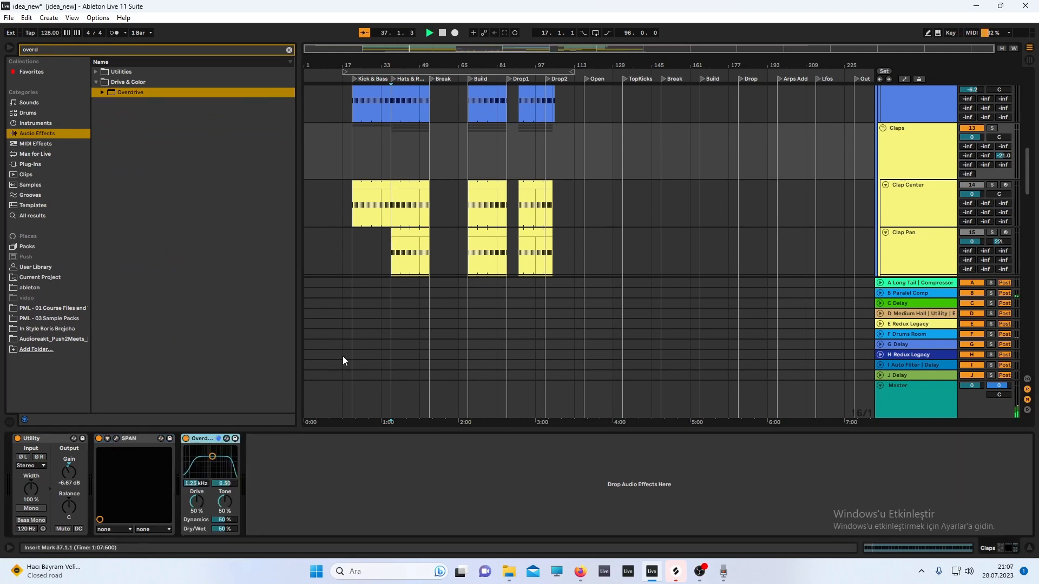
pyautogui.click(992, 128)
pyautogui.moveTo(203, 466); pyautogui.dragTo(50, 460)
pyautogui.click(222, 452)
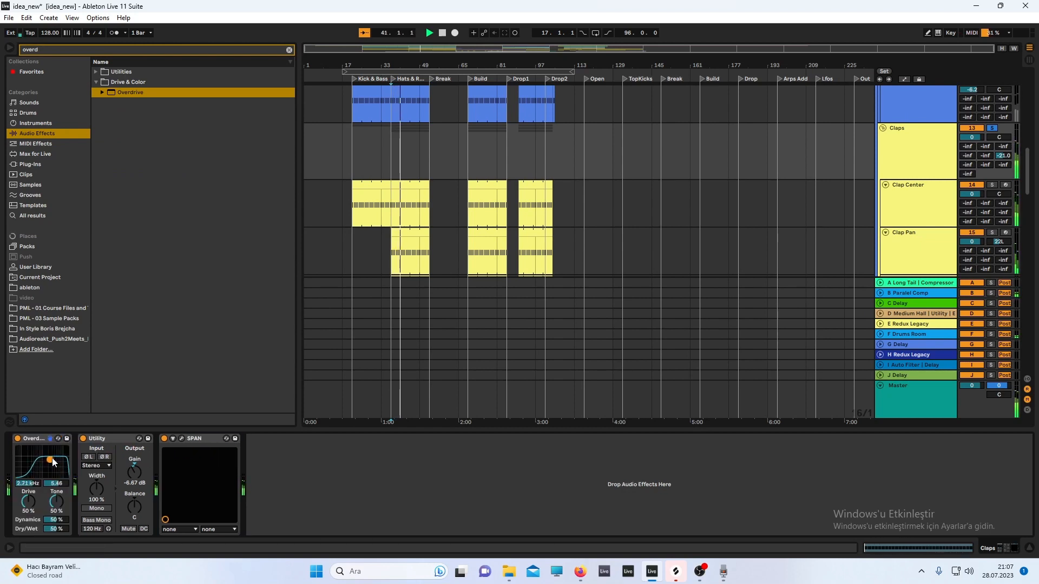
# Lower the Claps group's Utility gain to -9.44 dB while checking SPAN, then close the analyzer and remove the solo
pyautogui.click(181, 438)
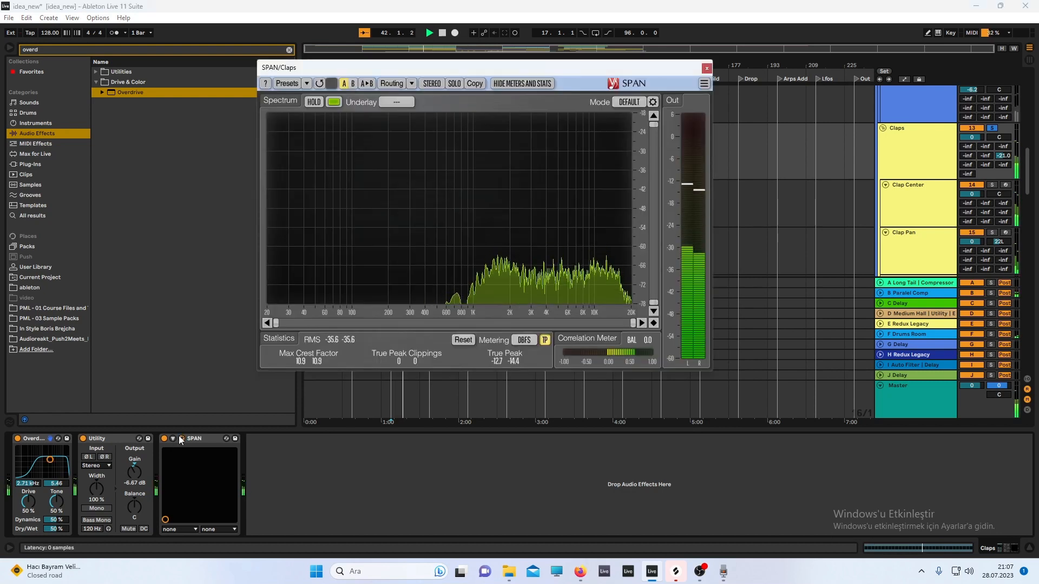
pyautogui.moveTo(139, 469); pyautogui.dragTo(138, 481)
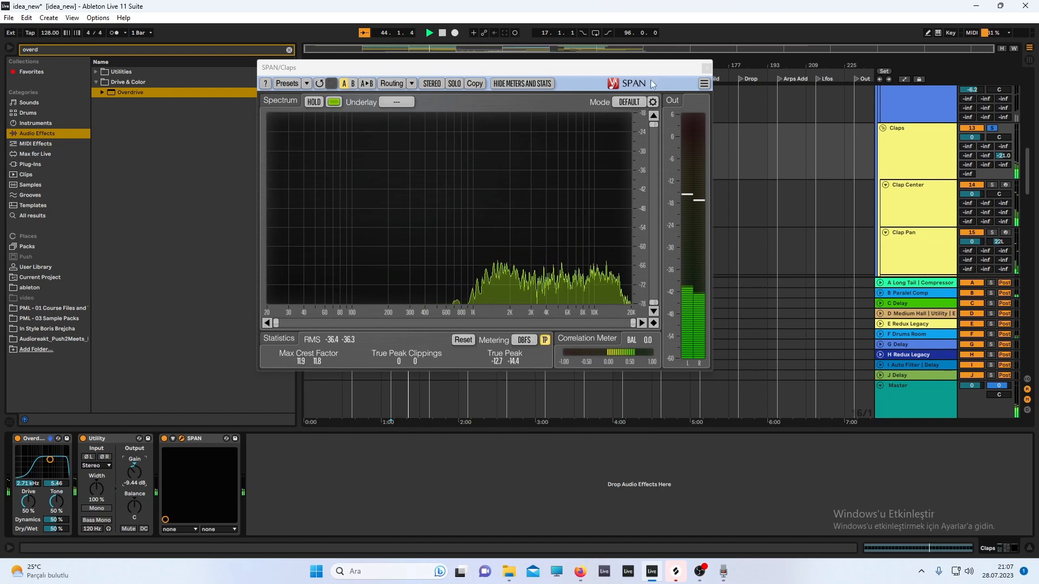
pyautogui.click(706, 68)
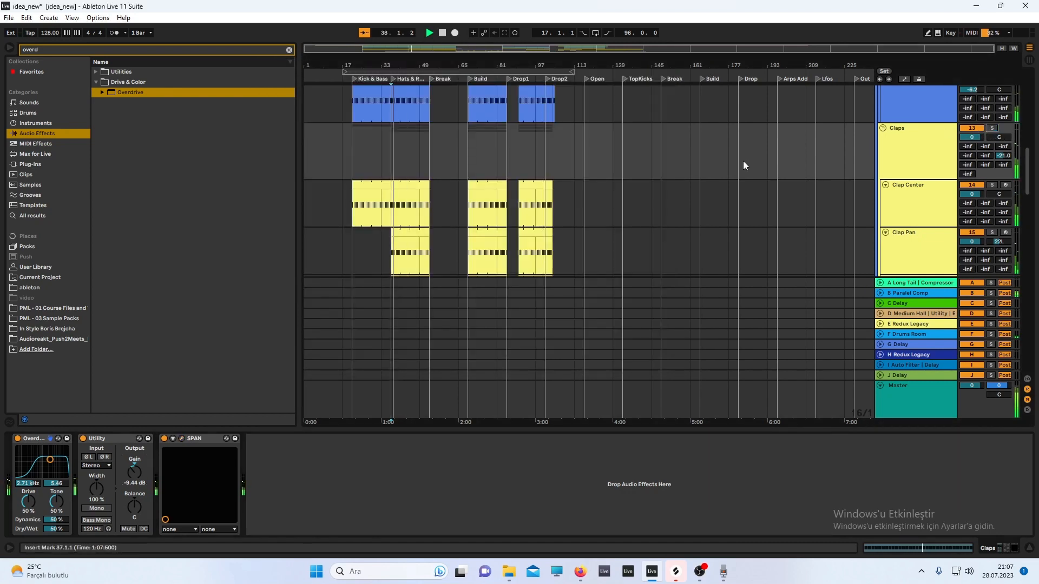
# Solo the Shaker track, play it from bar 37 and open its SPAN analyzer
pyautogui.scroll(-3, 681, 165)
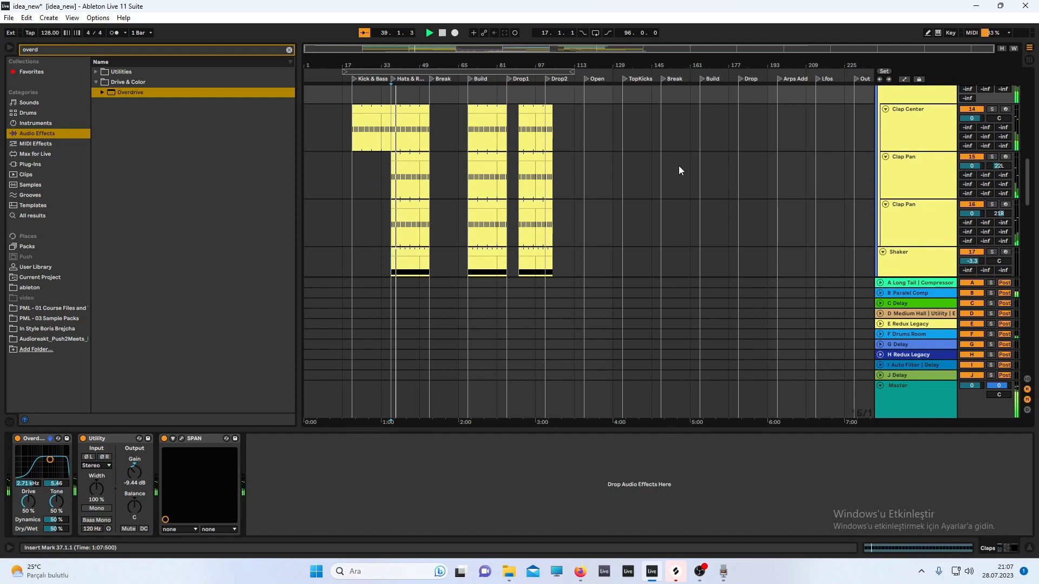
pyautogui.scroll(-5, 679, 167)
pyautogui.scroll(1, 939, 172)
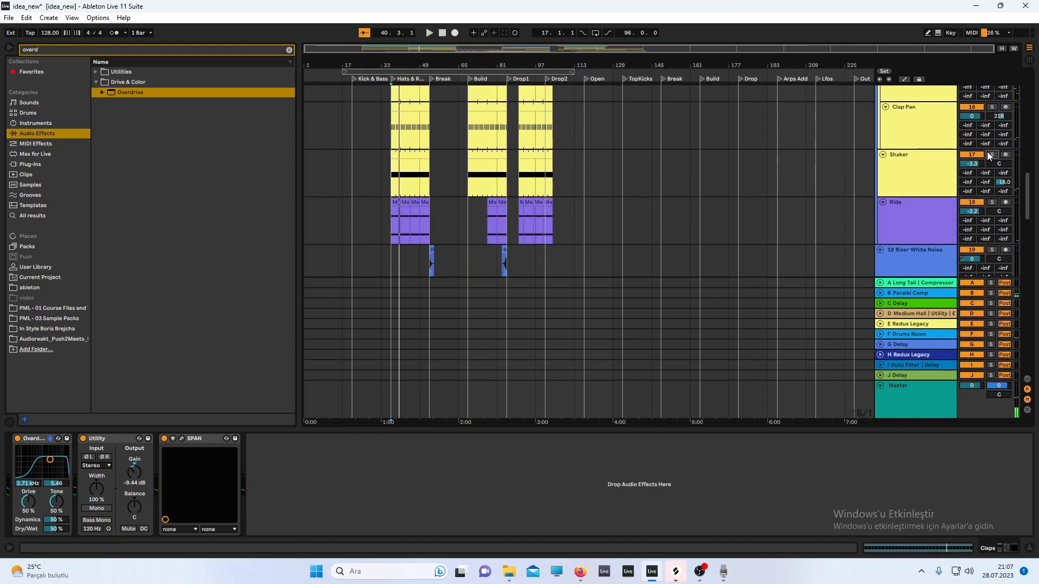
pyautogui.click(991, 155)
pyautogui.click(936, 182)
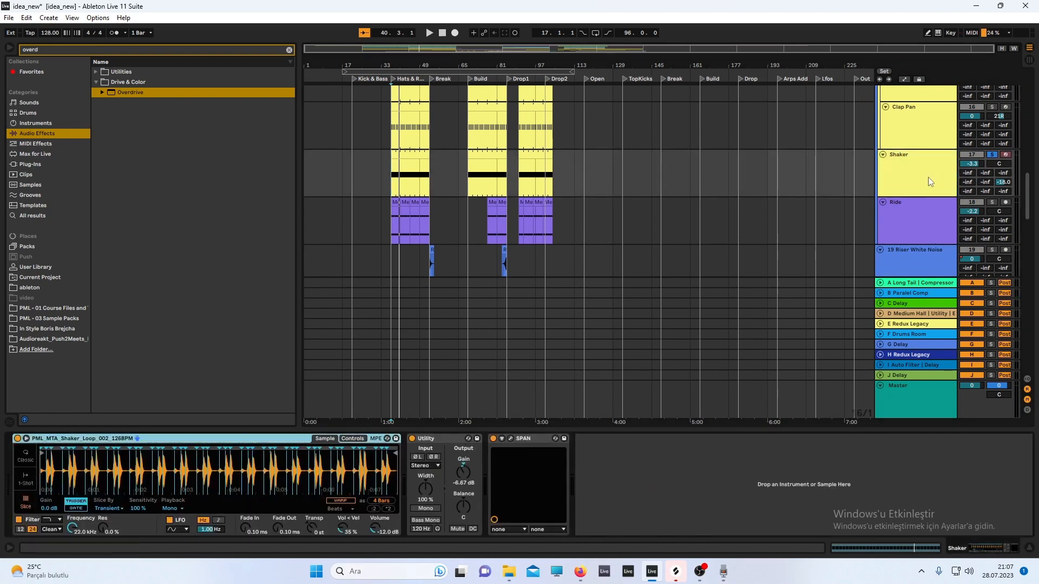
pyautogui.press('space')
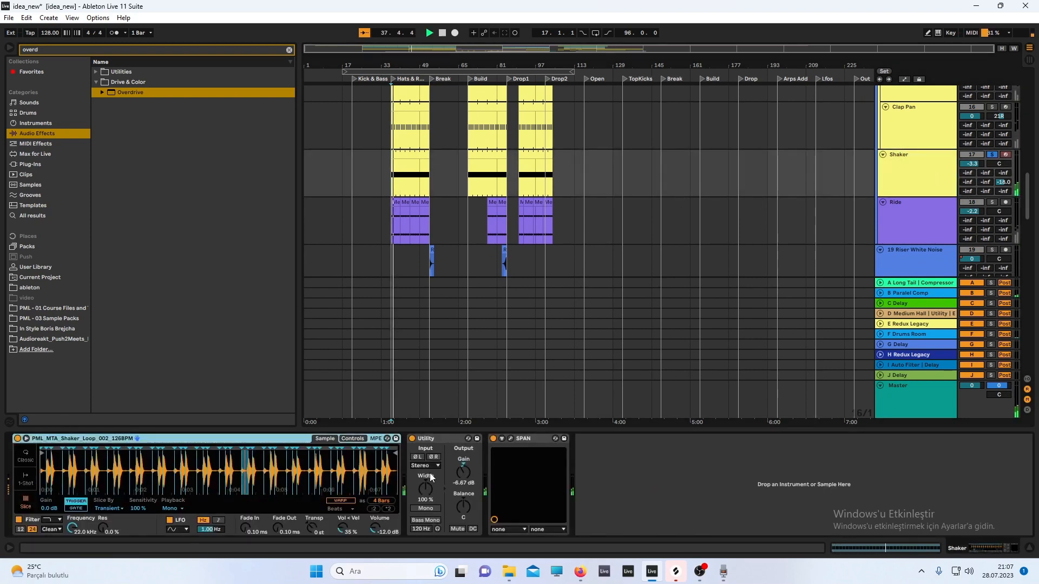
pyautogui.click(510, 440)
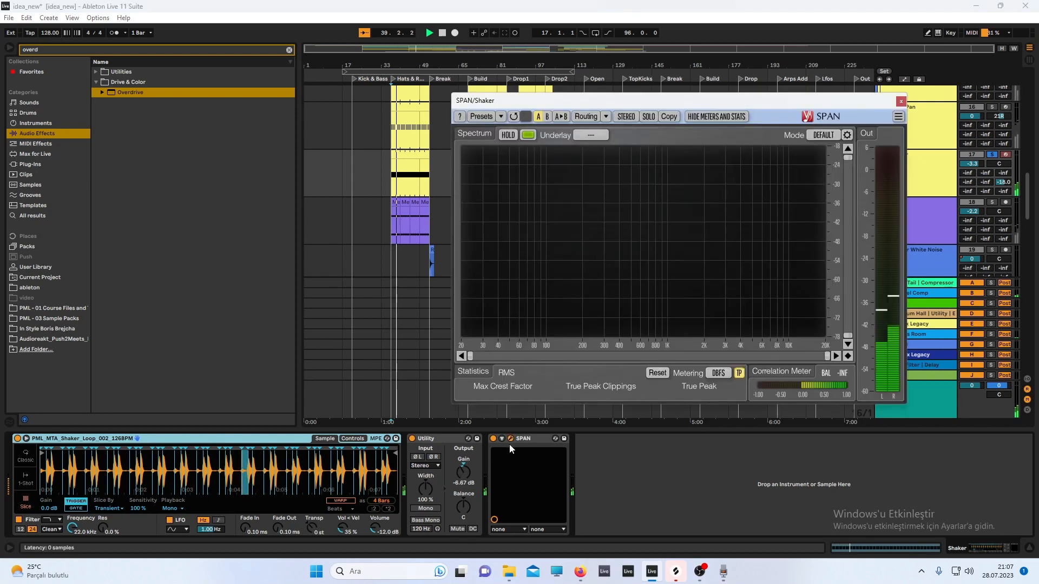
# Raise the Shaker's Utility gain to 4.44 dB, then close its SPAN analyzer and remove the solo
pyautogui.click(463, 472)
pyautogui.moveTo(464, 472); pyautogui.dragTo(464, 468)
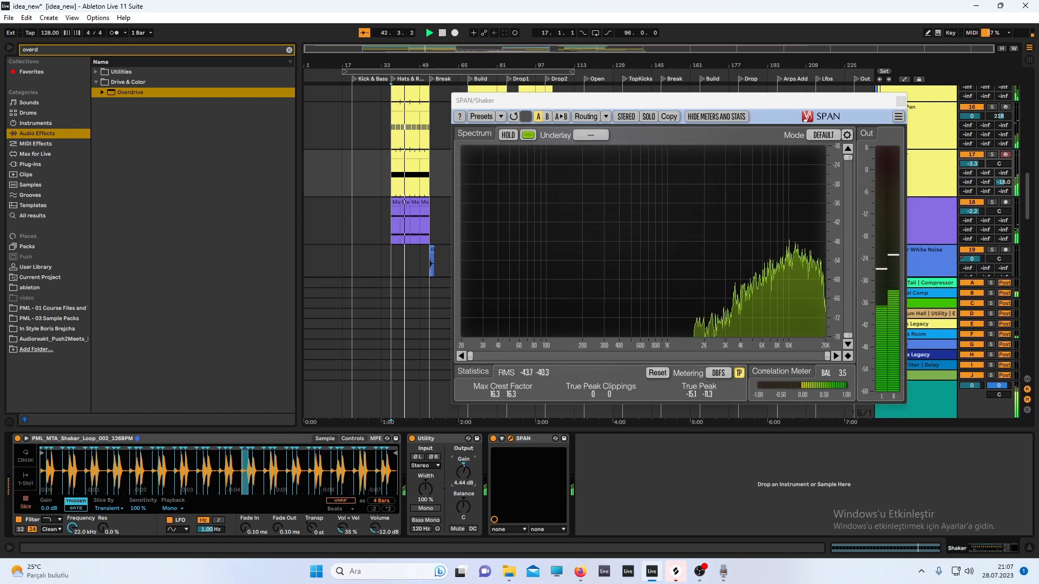
pyautogui.click(902, 102)
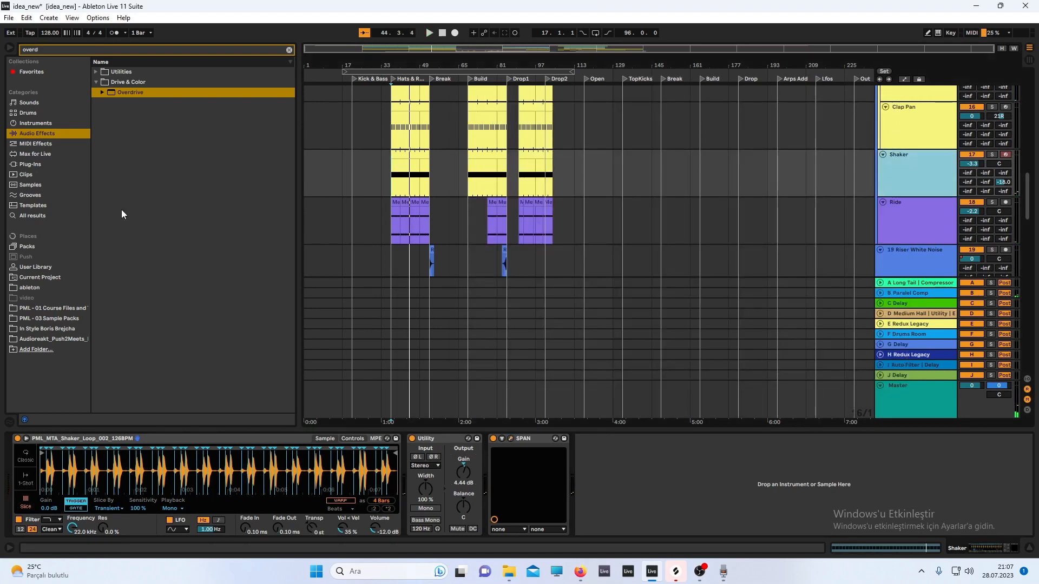
pyautogui.click(70, 49)
pyautogui.write('eq')
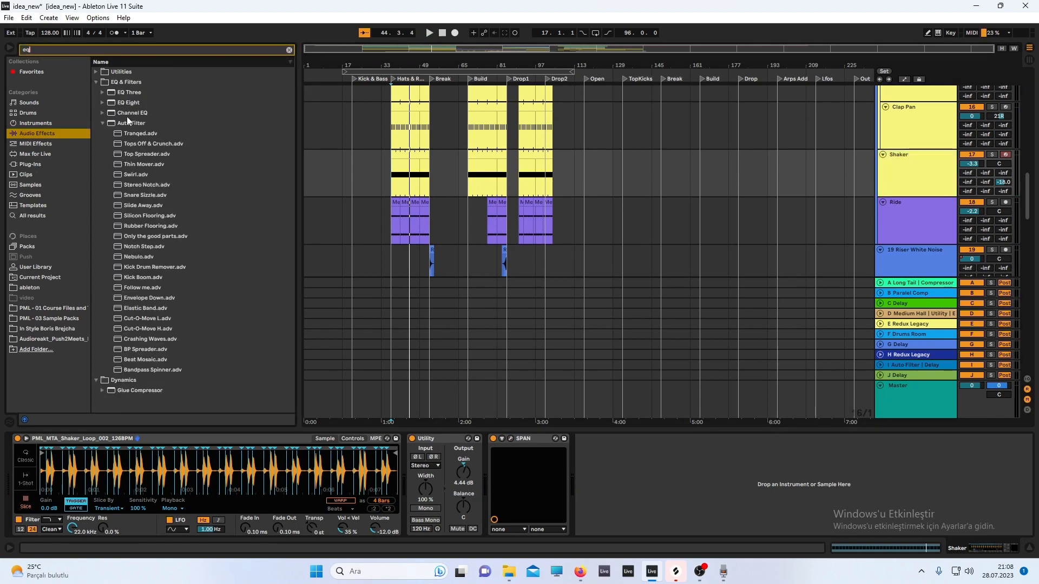
pyautogui.moveTo(128, 103); pyautogui.dragTo(375, 272)
pyautogui.moveTo(633, 466); pyautogui.dragTo(634, 467)
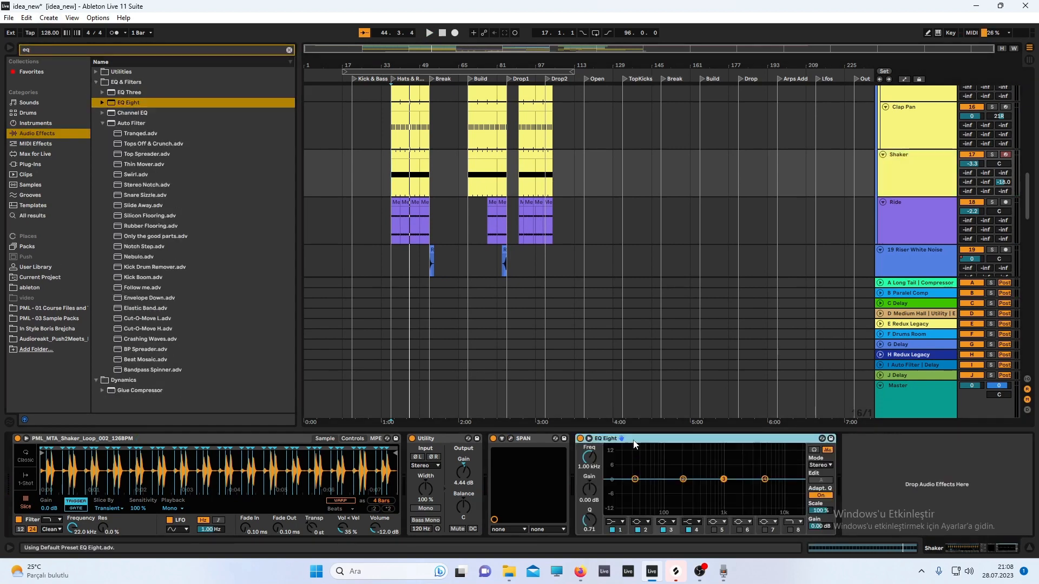
# During playback, make band 1 of the Shaker's EQ Eight a low cut at about 681 Hz with a Q of 0.78
pyautogui.press('space')
pyautogui.click(613, 522)
pyautogui.click(617, 498)
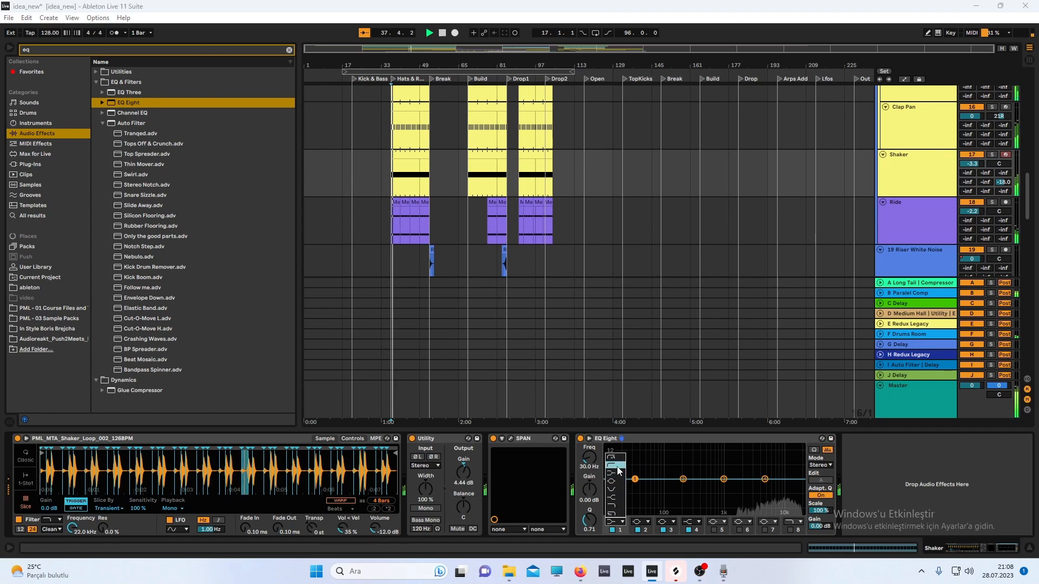
pyautogui.moveTo(638, 489); pyautogui.dragTo(715, 490)
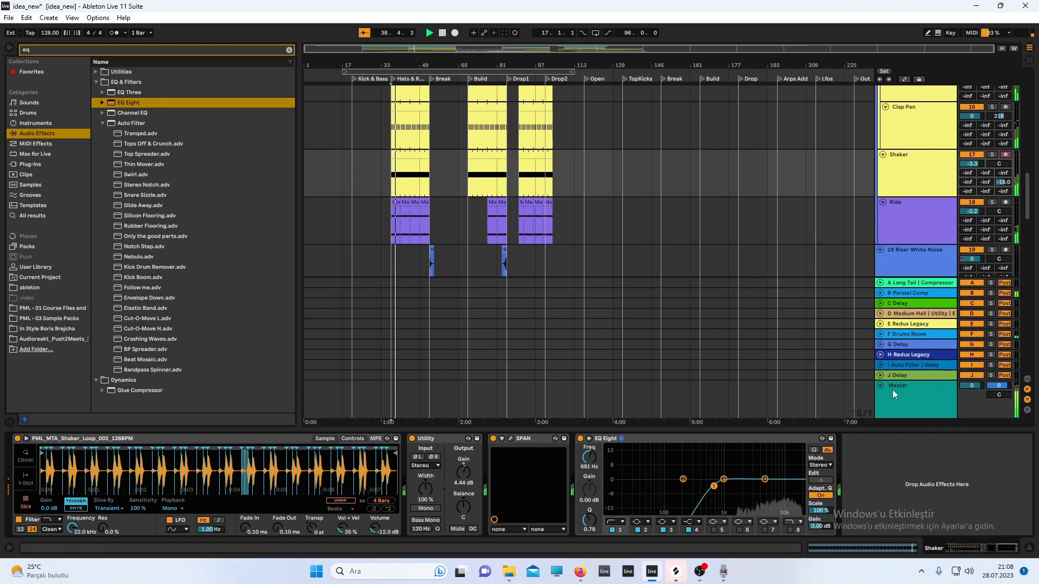
# Add an EQ Eight to the Ride track after its SPAN device
pyautogui.click(899, 232)
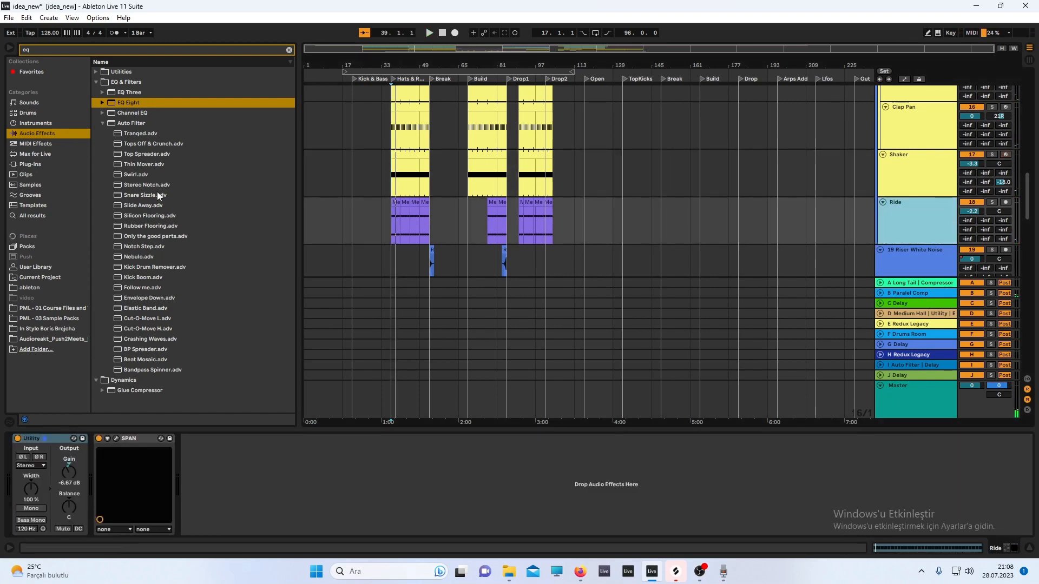
pyautogui.moveTo(111, 103); pyautogui.dragTo(247, 415)
pyautogui.moveTo(233, 482); pyautogui.dragTo(233, 483)
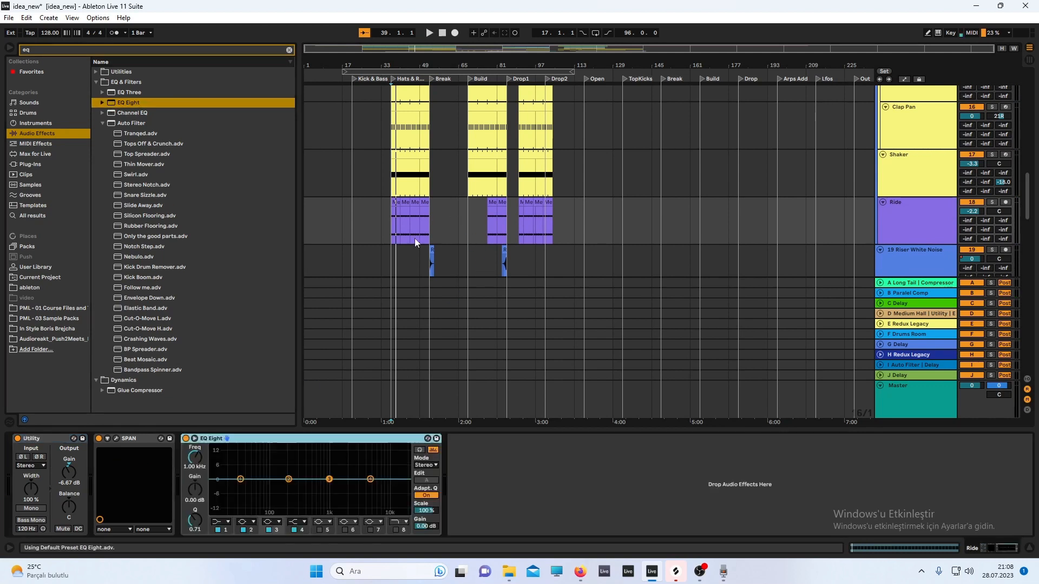
# Solo the Ride during playback and make band 1 of its EQ Eight a low cut at about 861 Hz with a Q of 0.75
pyautogui.click(992, 202)
pyautogui.press('space')
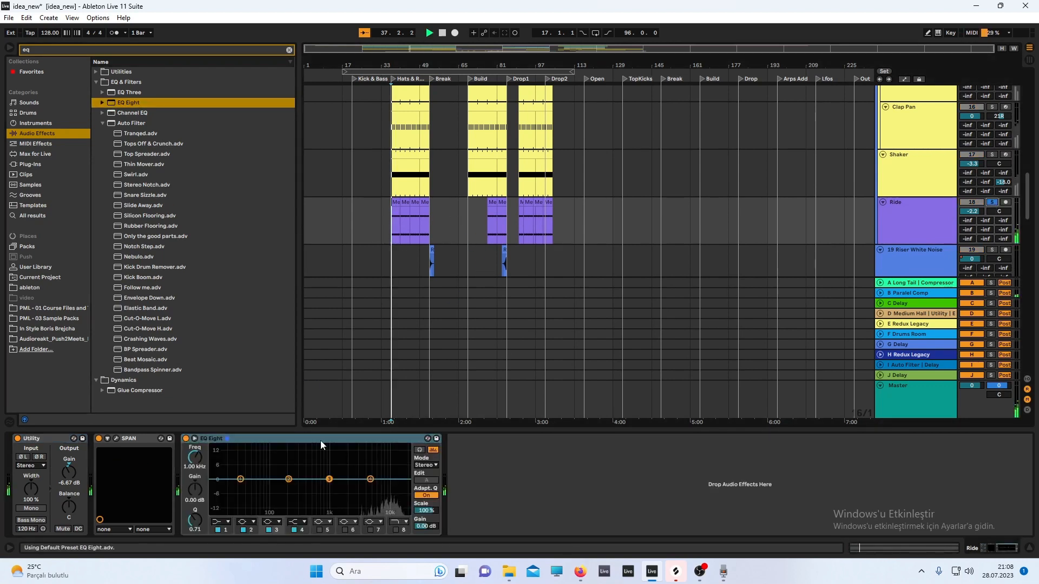
pyautogui.click(226, 523)
pyautogui.click(218, 466)
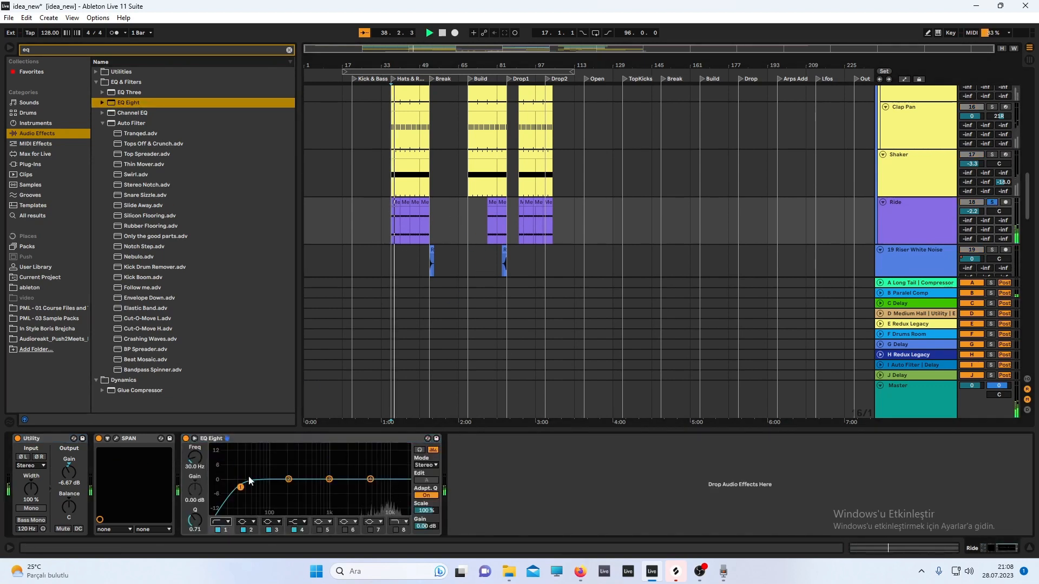
pyautogui.moveTo(240, 479); pyautogui.dragTo(327, 490)
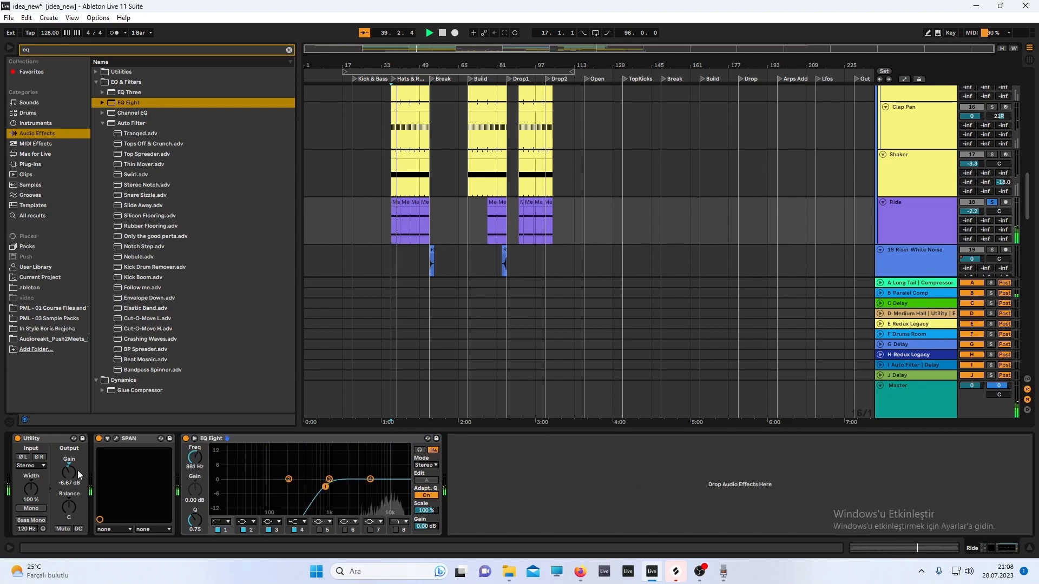
# Unsolo the Ride track, set its Utility gain to about -6.11 dB against the full mix, and hide the device view
pyautogui.click(992, 203)
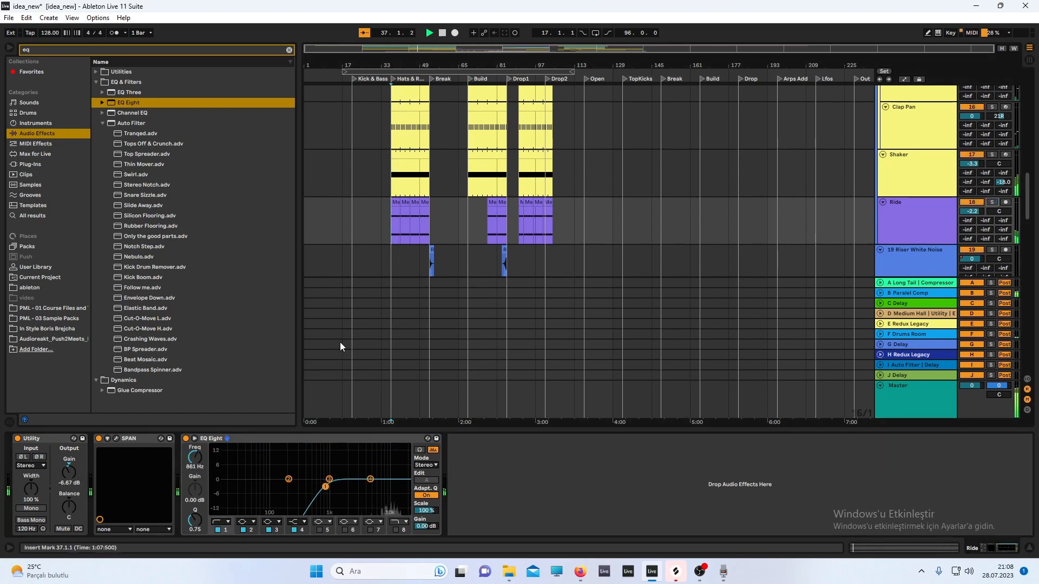
pyautogui.press('space')
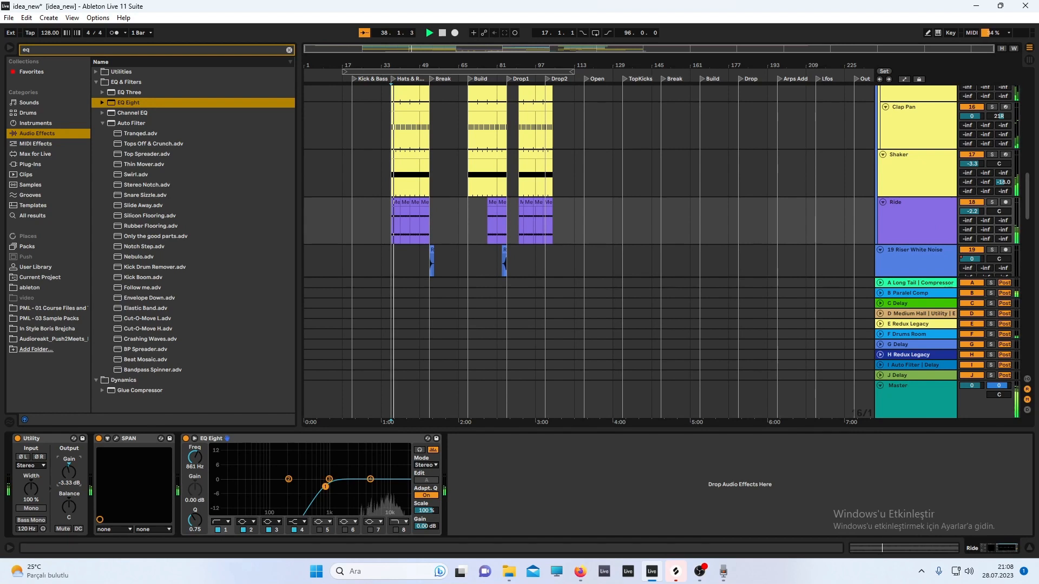
pyautogui.moveTo(71, 474); pyautogui.dragTo(71, 475)
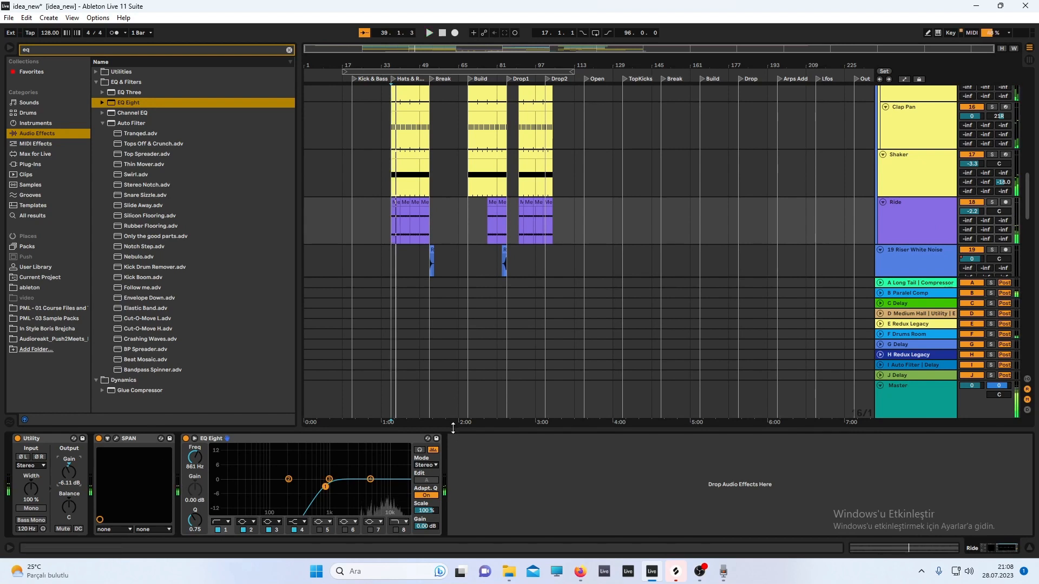
pyautogui.hotkey('ctrl', 'alt', 'l')
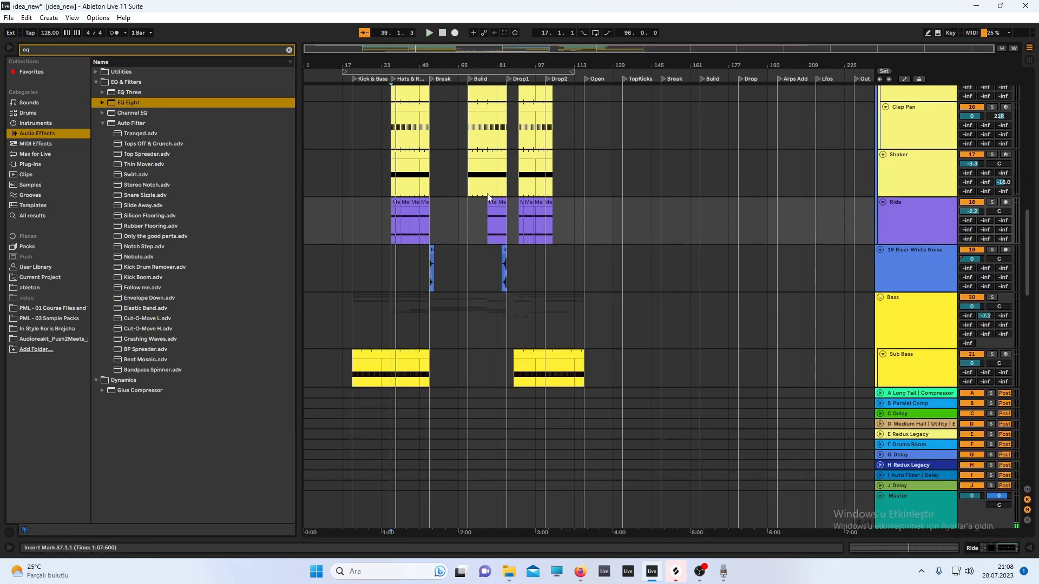
# Play the arrangement from bar 37 to hear the Bass group's tracks in the full mix
pyautogui.scroll(-5, 485, 203)
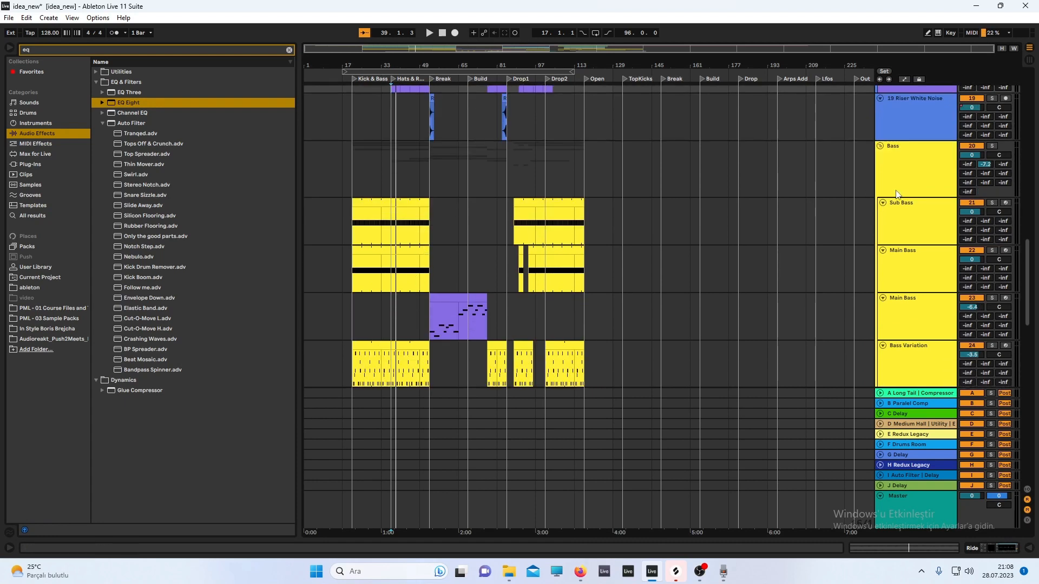
pyautogui.click(907, 190)
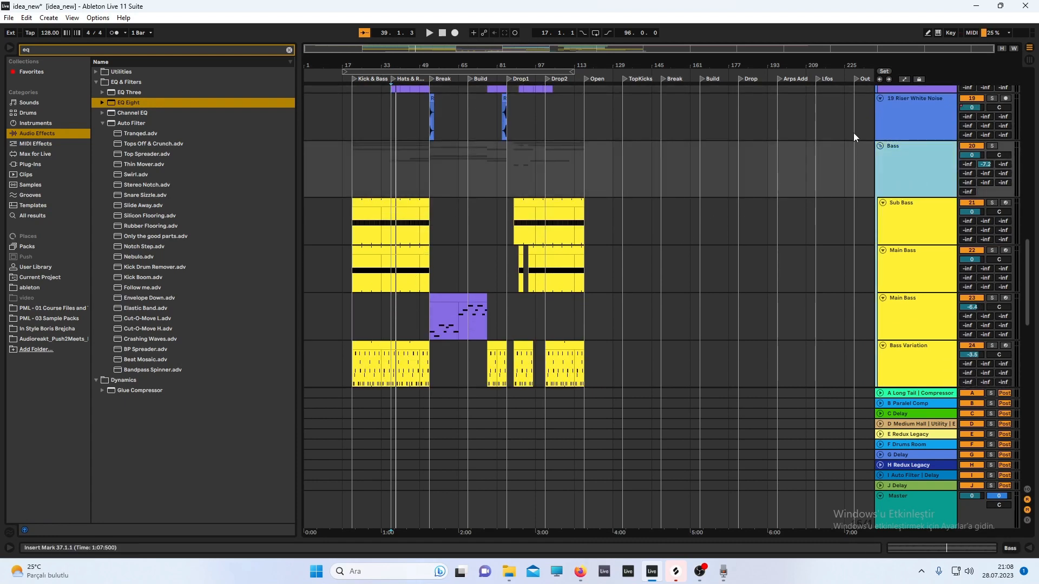
pyautogui.scroll(-1, 853, 134)
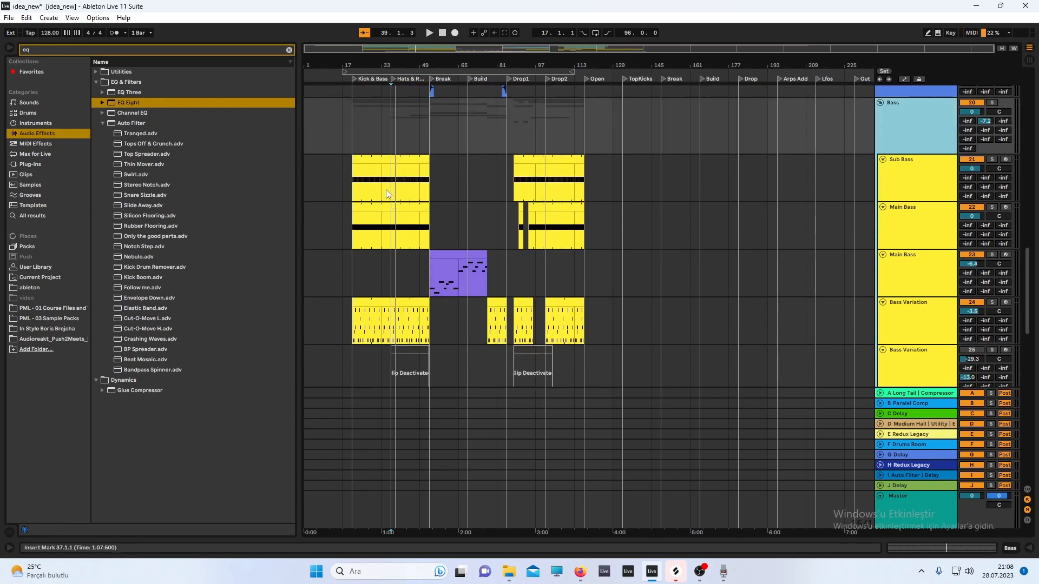
pyautogui.scroll(1, 387, 194)
pyautogui.click(389, 233)
pyautogui.press('space')
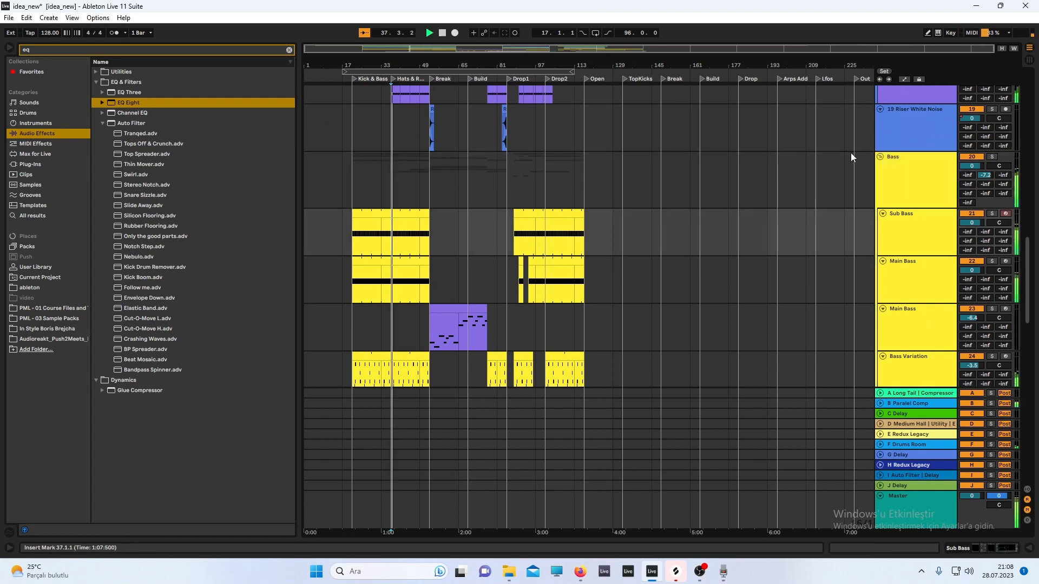
# Show the Sub Bass track's devices, solo the track and play it from bar 37
pyautogui.scroll(1, 847, 153)
pyautogui.scroll(-1, 847, 152)
pyautogui.click(911, 217)
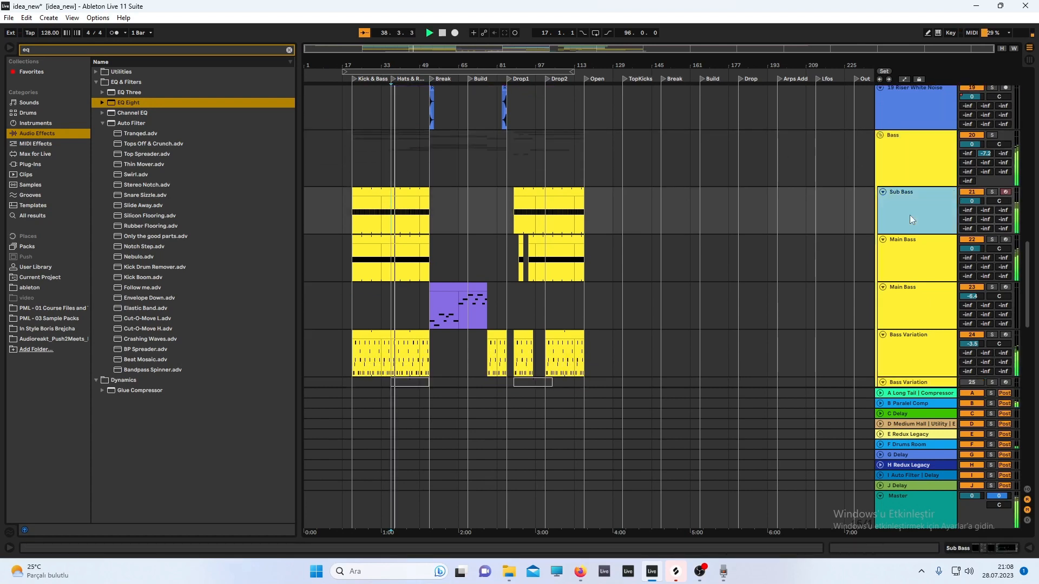
pyautogui.doubleClick(907, 210)
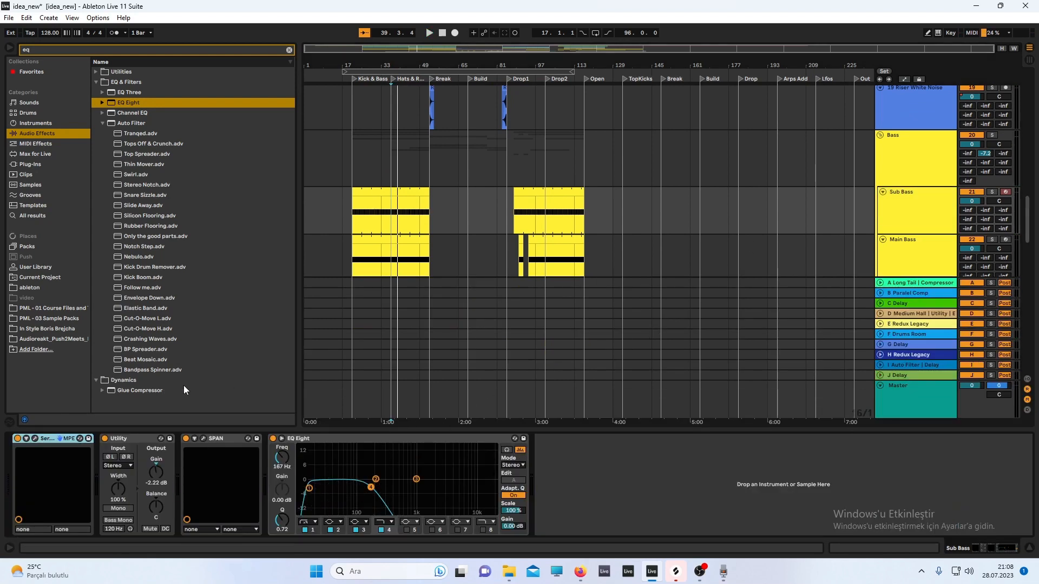
pyautogui.click(994, 192)
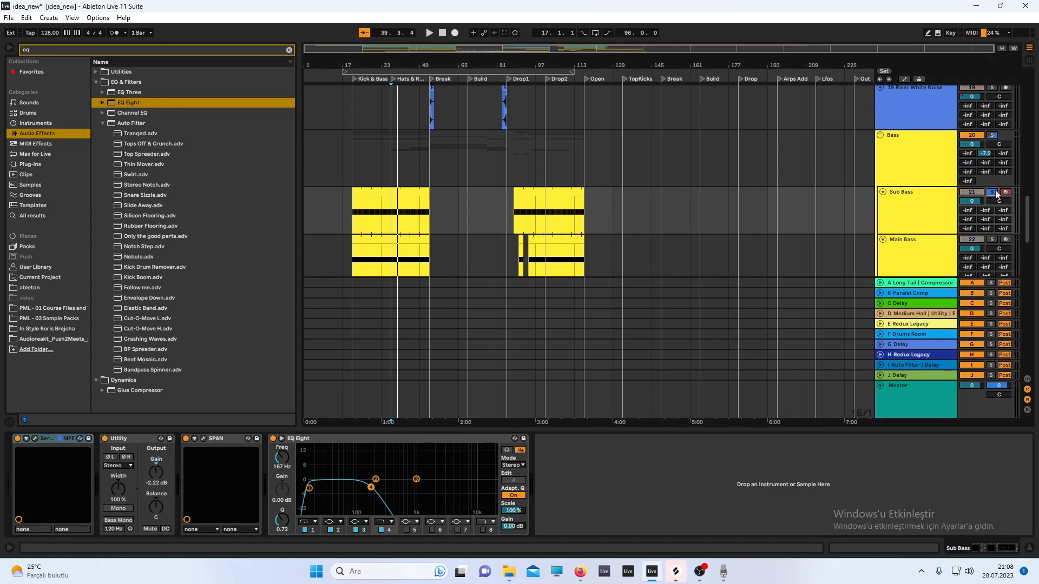
pyautogui.press('space')
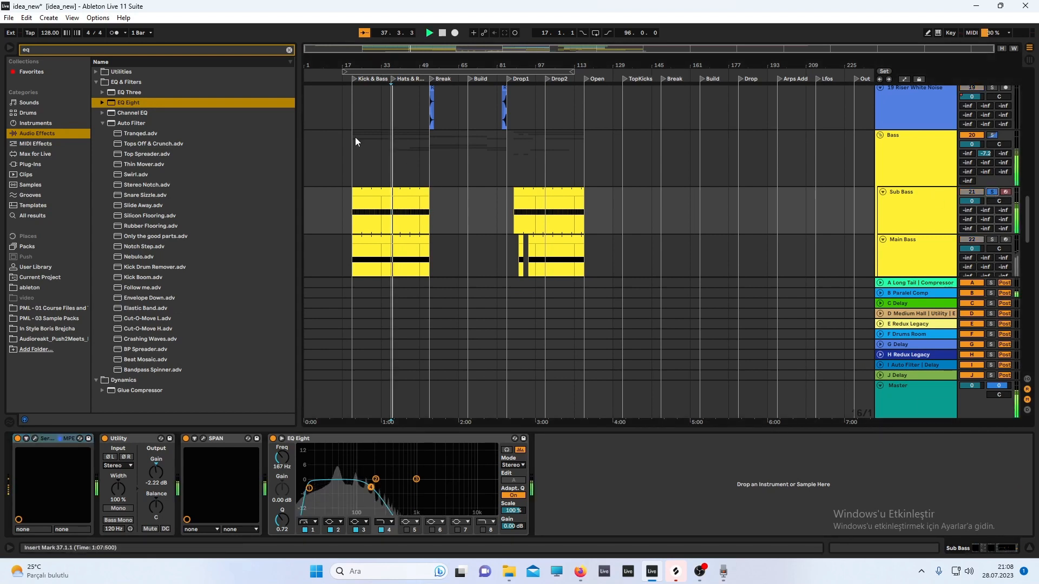
# Find the Ozone 9 Elements plug-in and add it to the end of the Sub Bass device chain
pyautogui.click(30, 163)
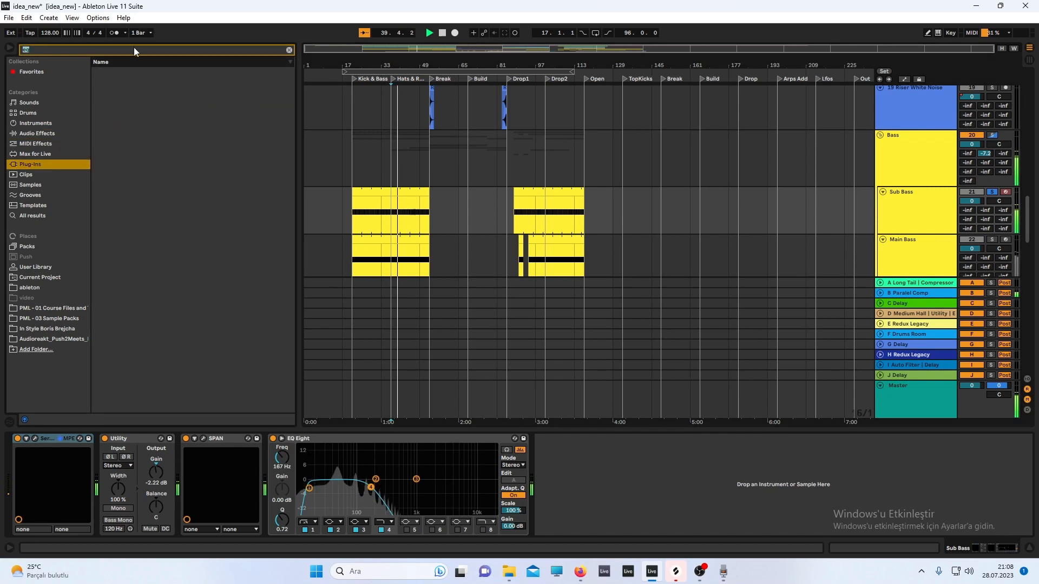
pyautogui.write('ozon')
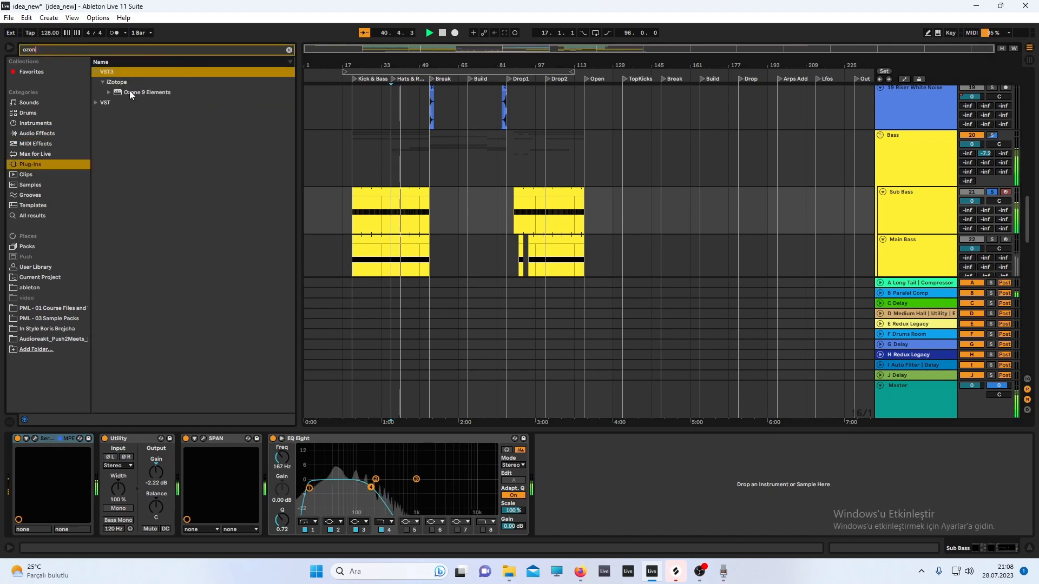
pyautogui.doubleClick(130, 94)
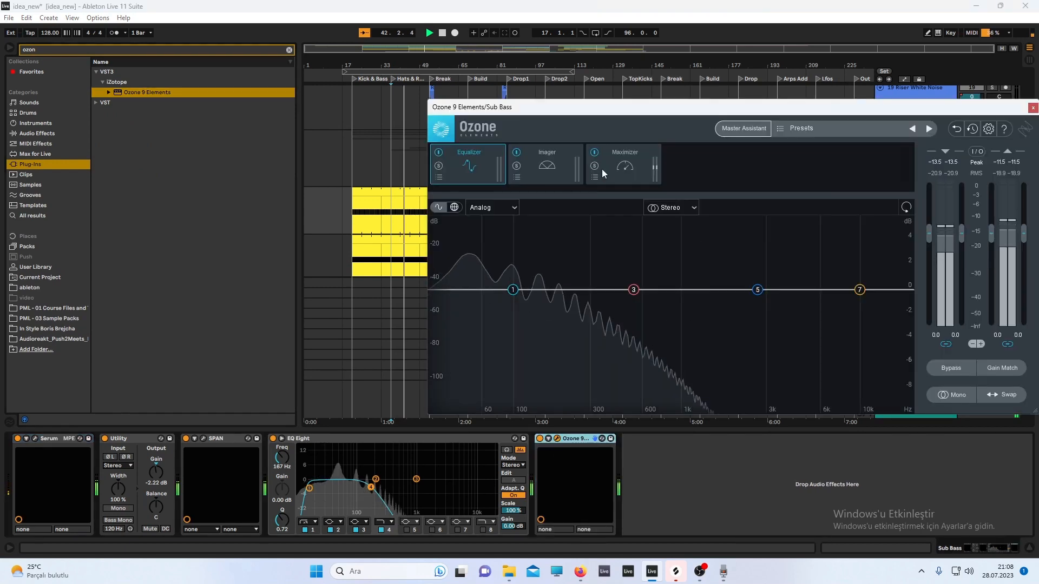
# Check the Sub Bass stereo image in Ozone's Imager during playback, and close the plug-in window
pyautogui.click(604, 163)
pyautogui.click(547, 165)
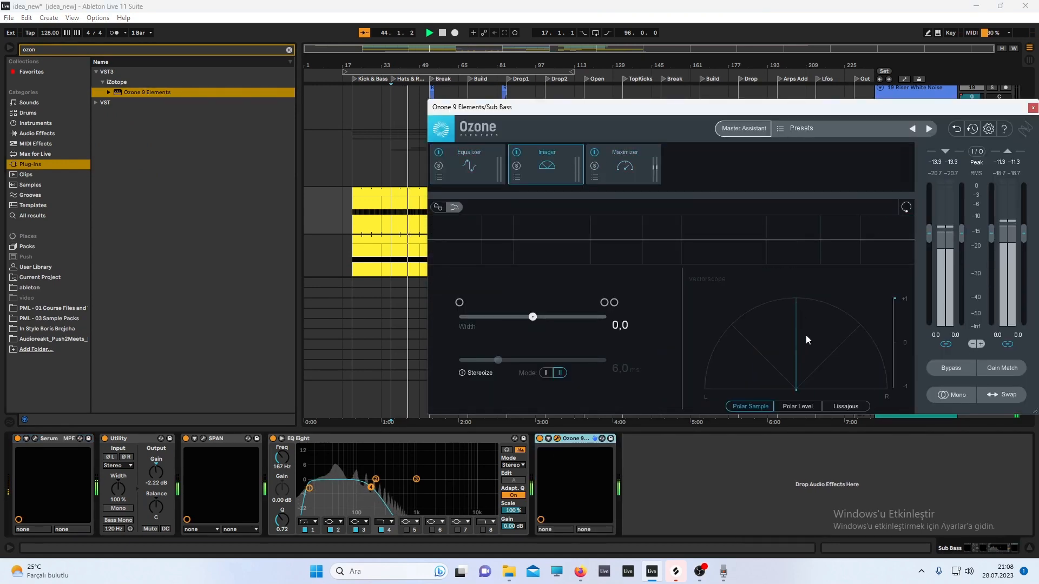
pyautogui.moveTo(871, 115); pyautogui.dragTo(620, 140)
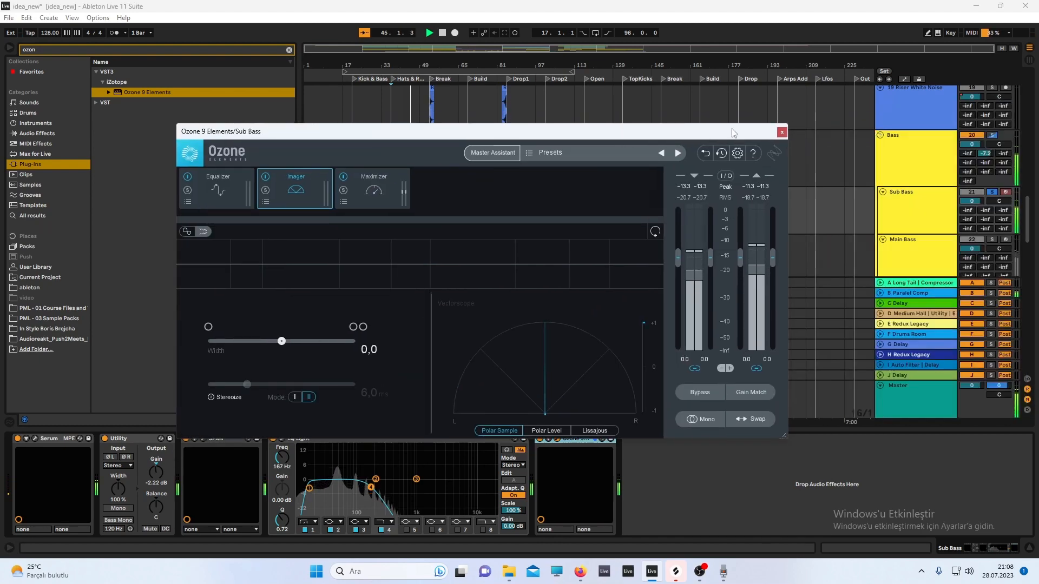
pyautogui.click(782, 133)
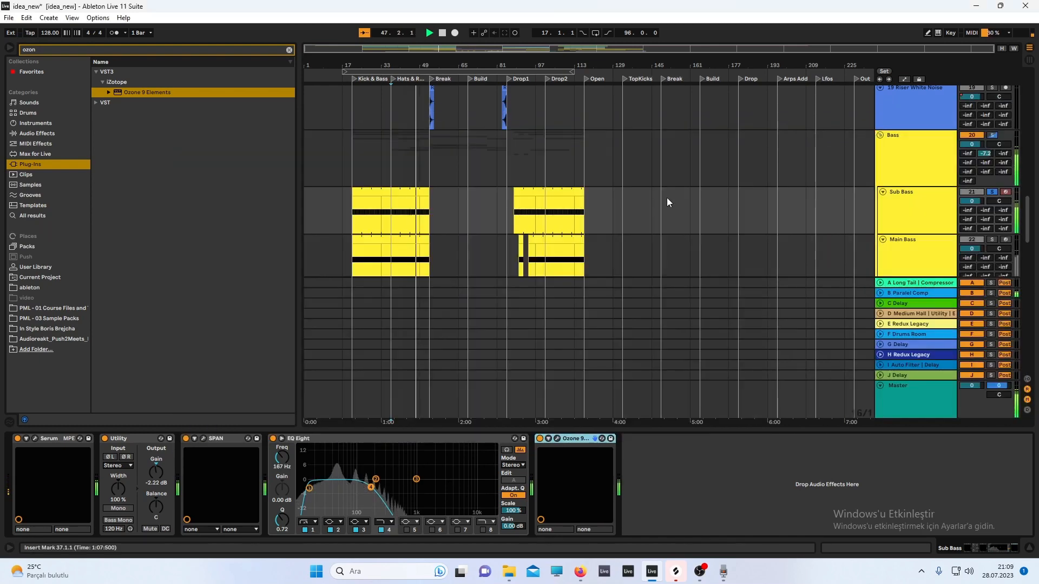
# Set the Sub Bass EQ Eight to M/S mode, compare its side and mid curves, and leave it editing M
pyautogui.click(520, 449)
pyautogui.click(512, 465)
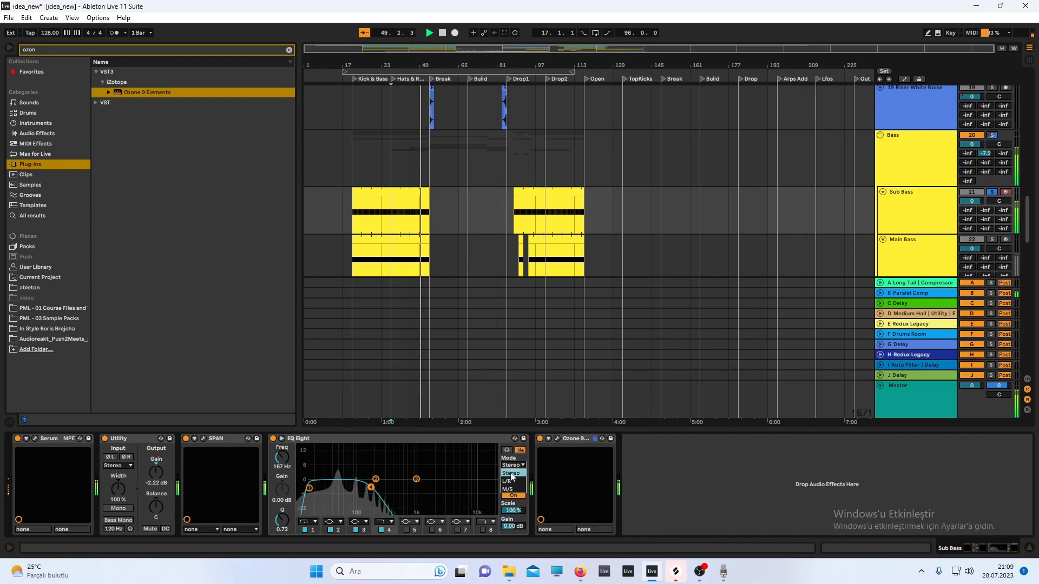
pyautogui.click(507, 490)
pyautogui.click(512, 481)
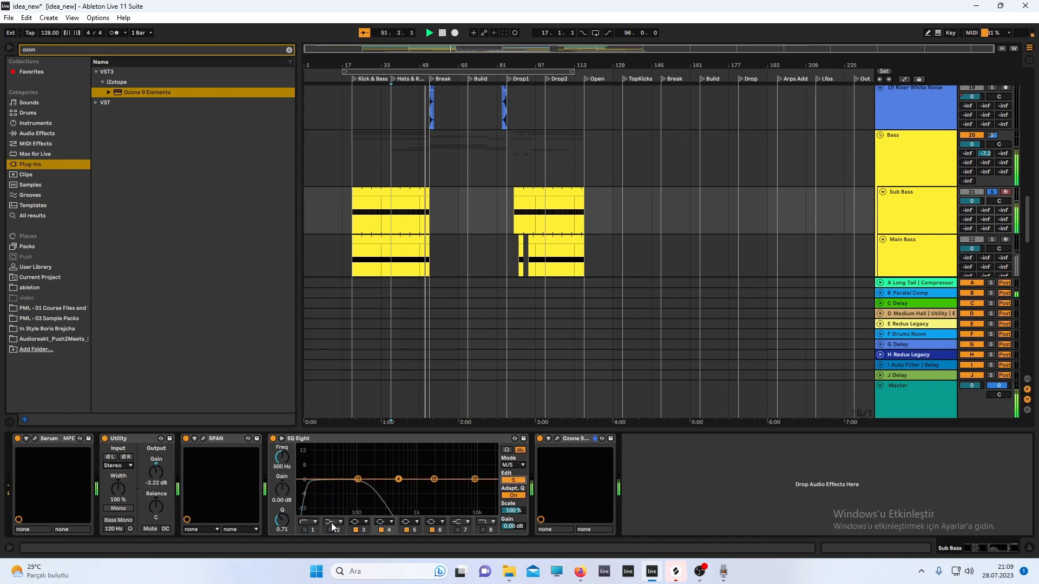
pyautogui.click(513, 481)
pyautogui.click(513, 480)
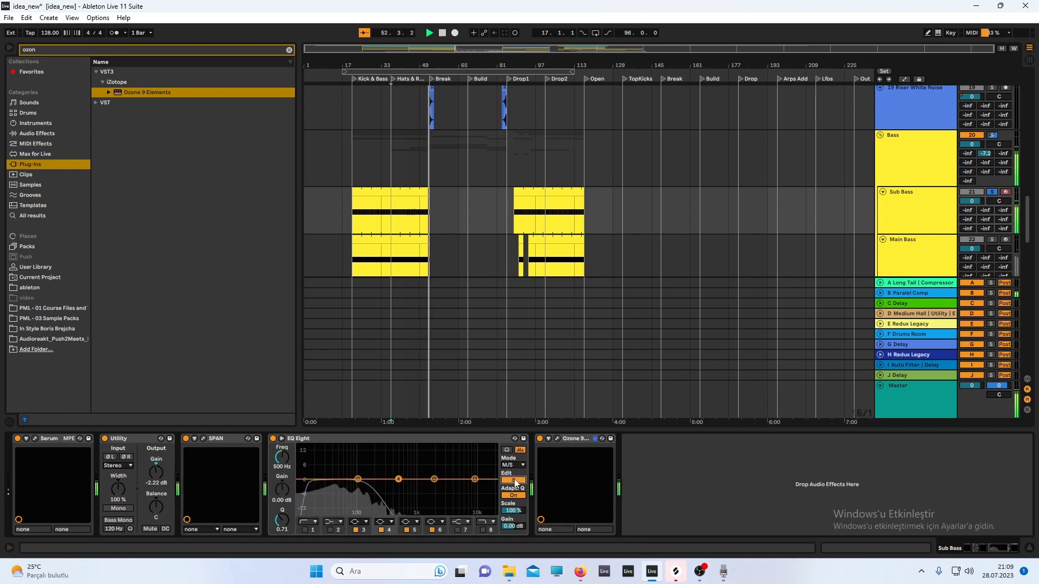
pyautogui.click(513, 481)
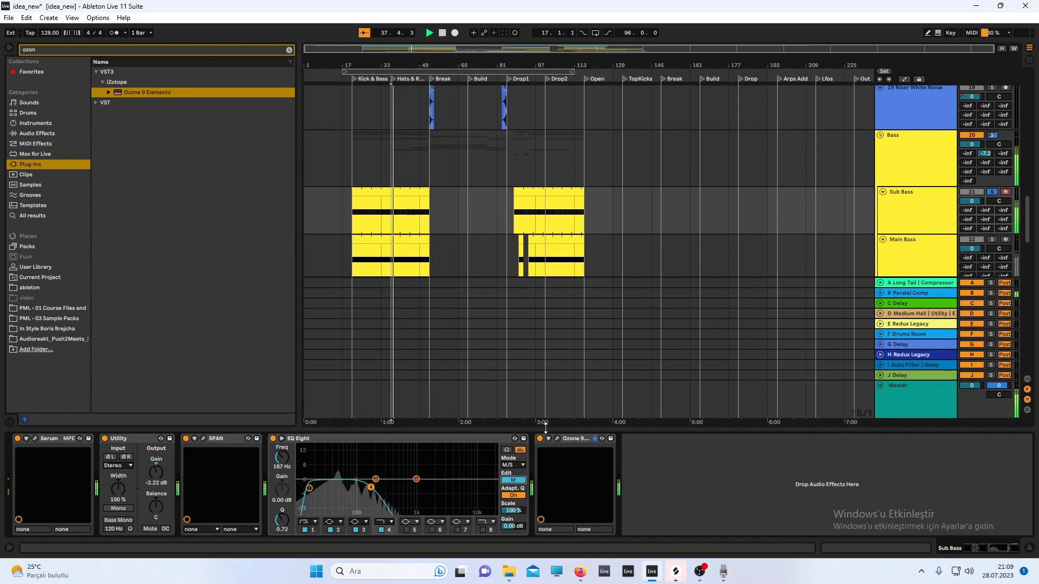
# Lower the Sub Bass Utility gain to about -7.78 dB while monitoring its level in SPAN, and close SPAN
pyautogui.scroll(-3, 730, 159)
pyautogui.click(924, 146)
pyautogui.scroll(-1, 915, 145)
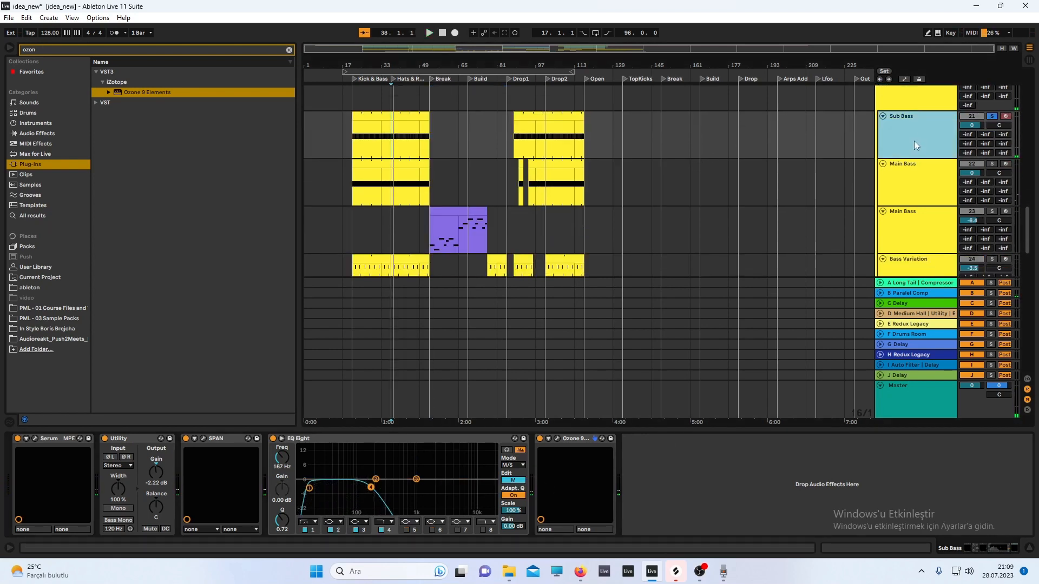
pyautogui.click(204, 439)
pyautogui.press('space')
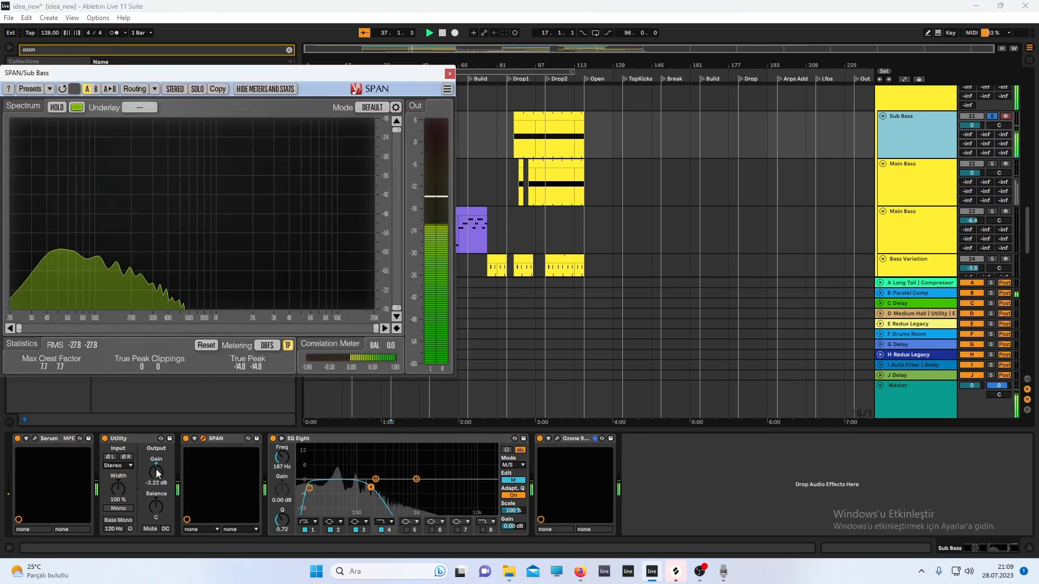
pyautogui.moveTo(155, 471); pyautogui.dragTo(156, 492)
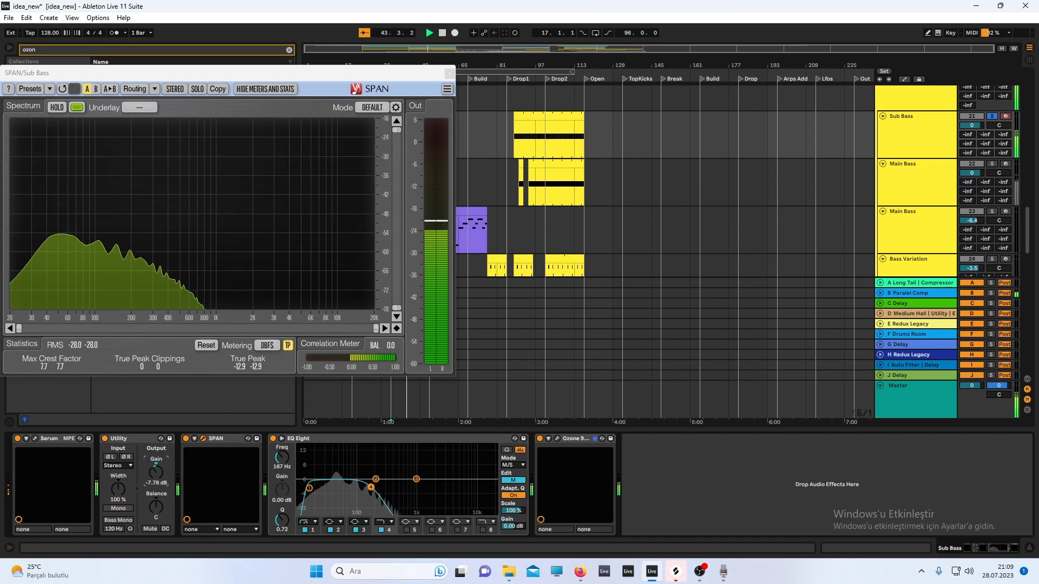
pyautogui.click(450, 73)
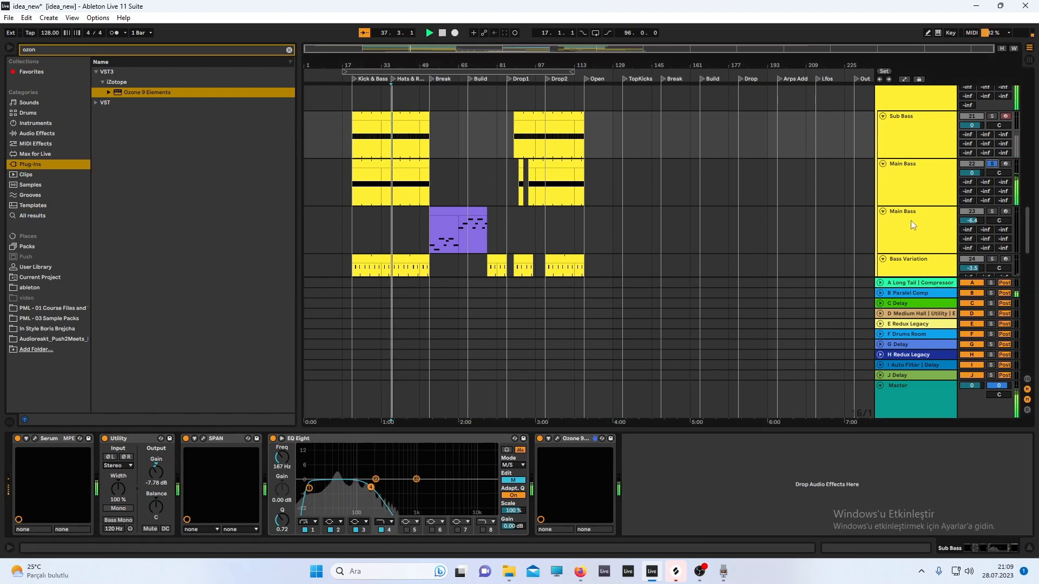
# Show the Main Bass track's devices and examine the soloed track's stereo image in the Ozone 9 Elements Imager during playback
pyautogui.click(908, 191)
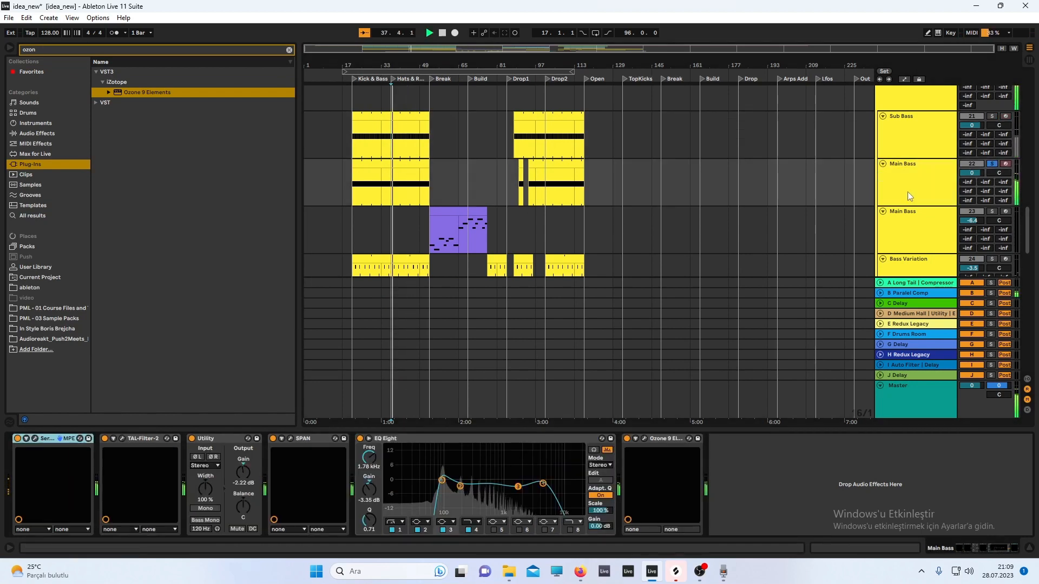
pyautogui.click(644, 439)
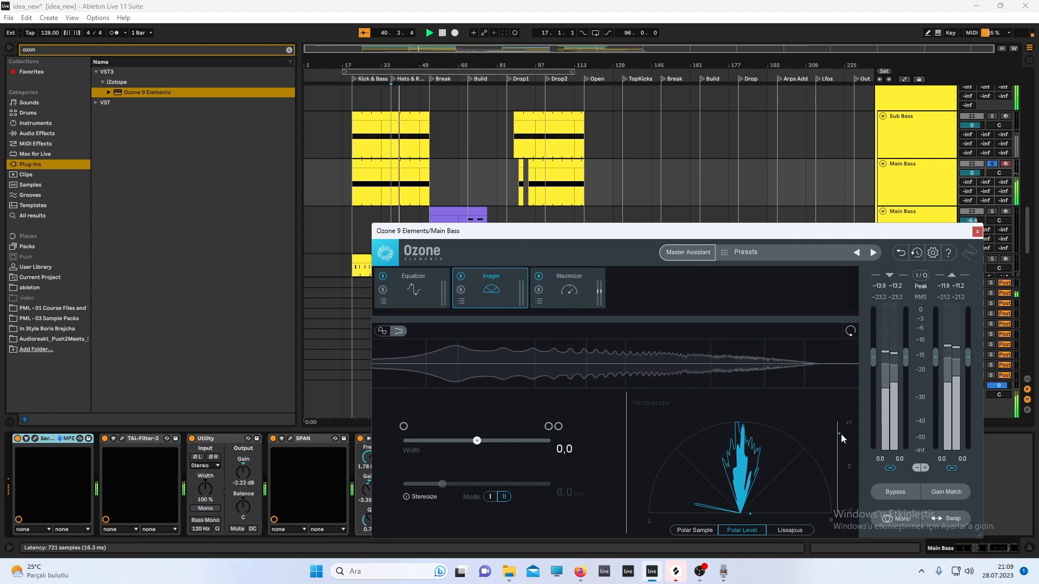
pyautogui.press('space')
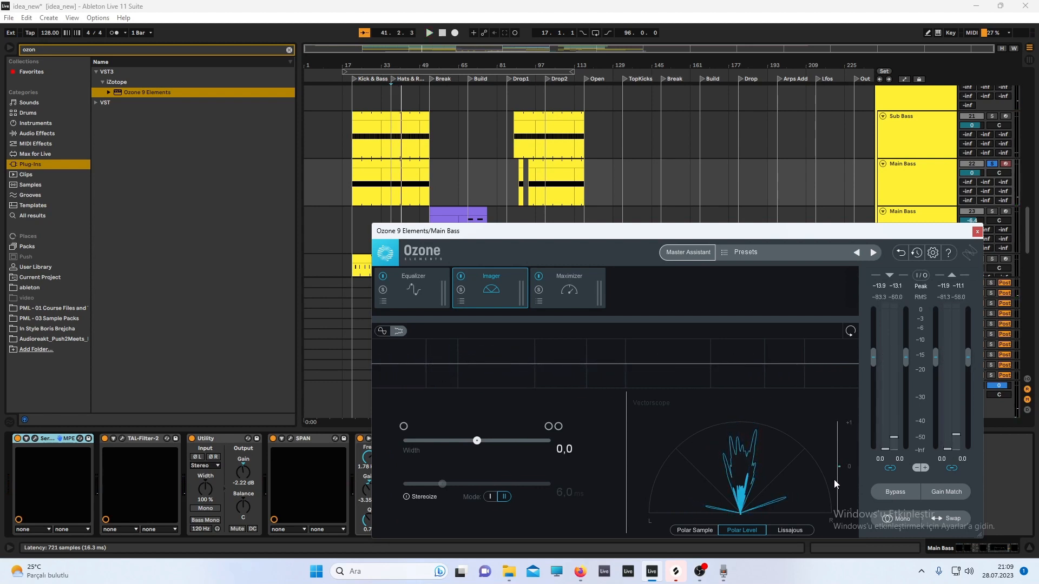
pyautogui.press('space')
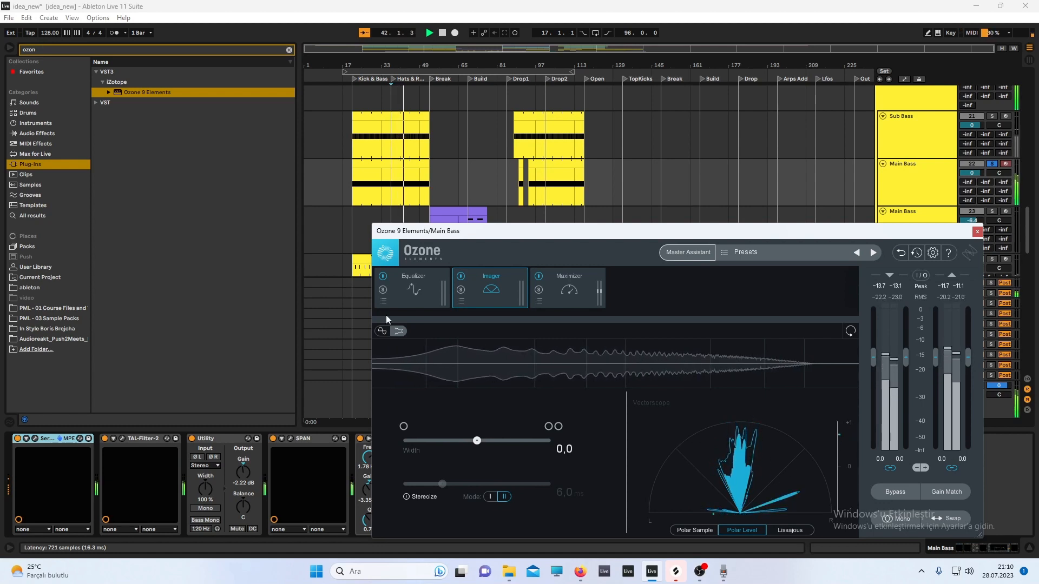
# Look through the Equalizer, Imager and Maximizer modules of the Main Bass Ozone plug-in, and close its window
pyautogui.click(410, 295)
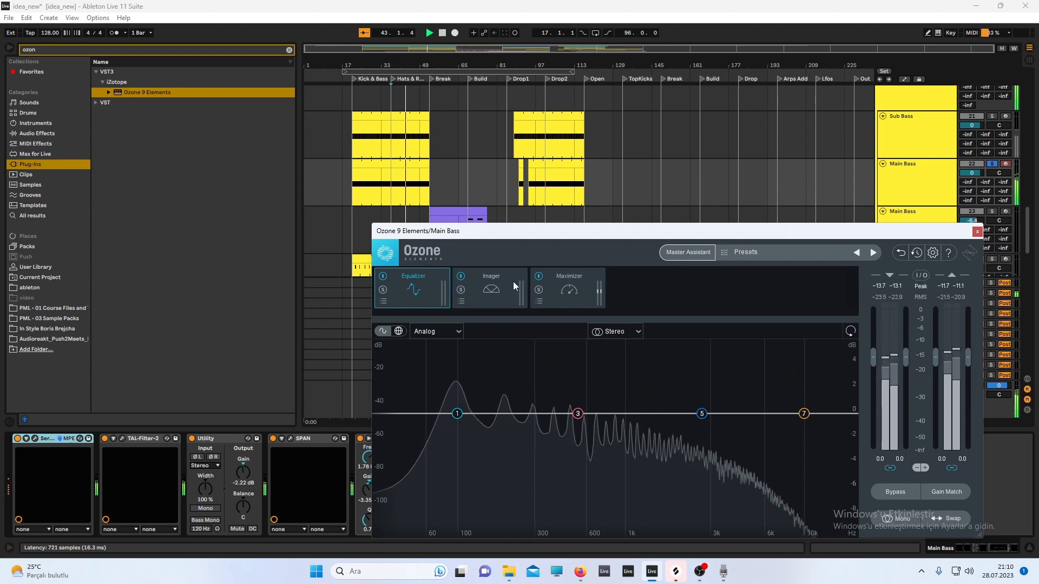
pyautogui.click(468, 295)
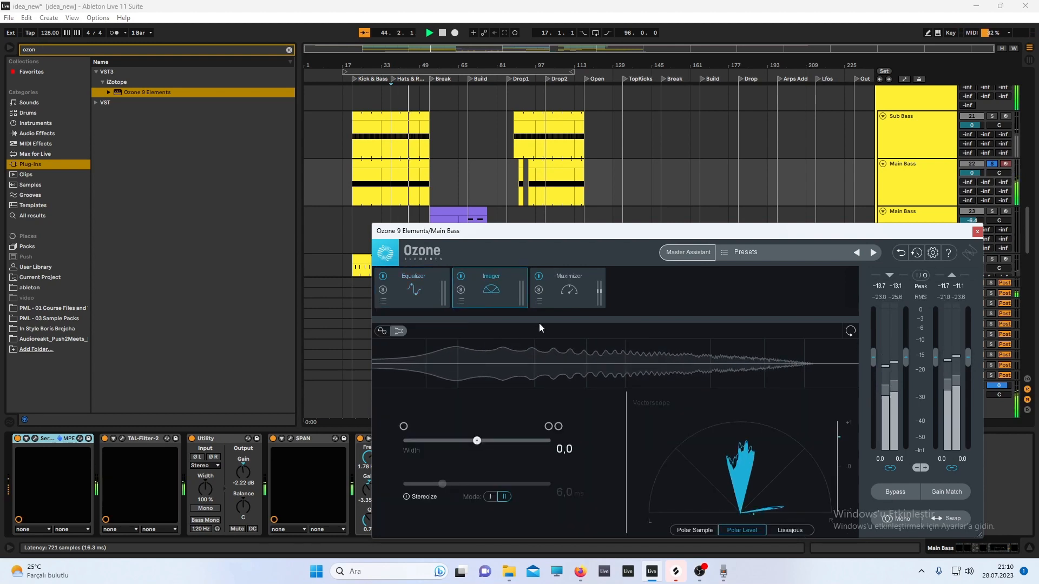
pyautogui.click(551, 292)
pyautogui.click(495, 293)
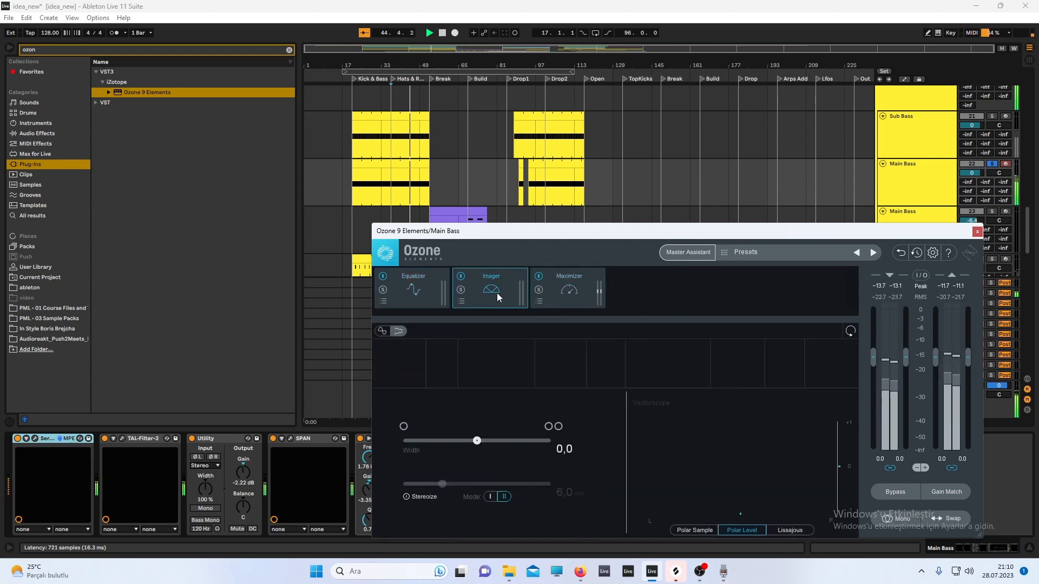
pyautogui.click(383, 331)
pyautogui.click(398, 332)
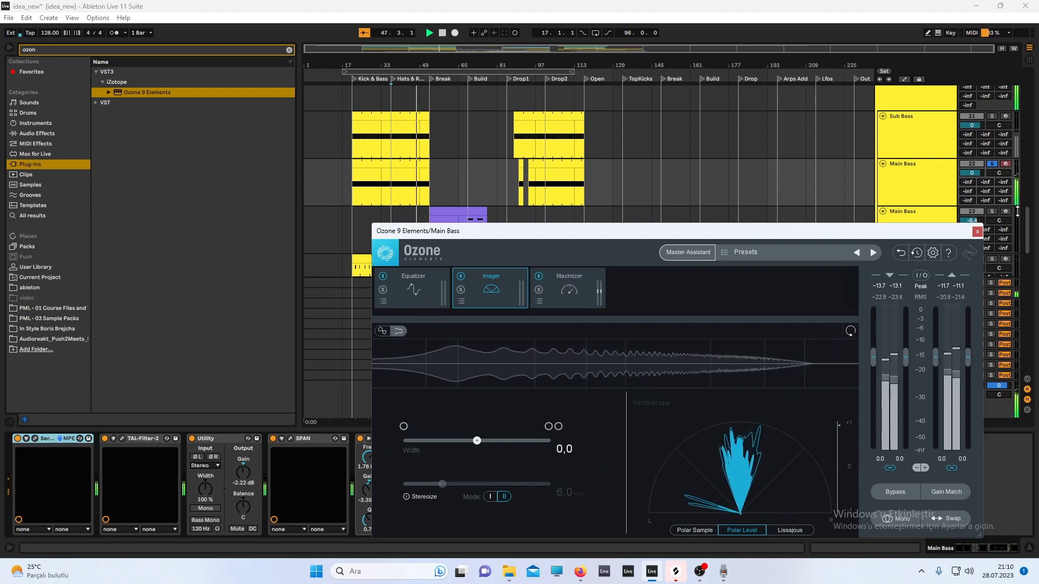
pyautogui.click(978, 232)
# Raise the Main Bass Utility gain to 1.11 dB while monitoring its level in SPAN, restart playback and close SPAN
pyautogui.click(290, 439)
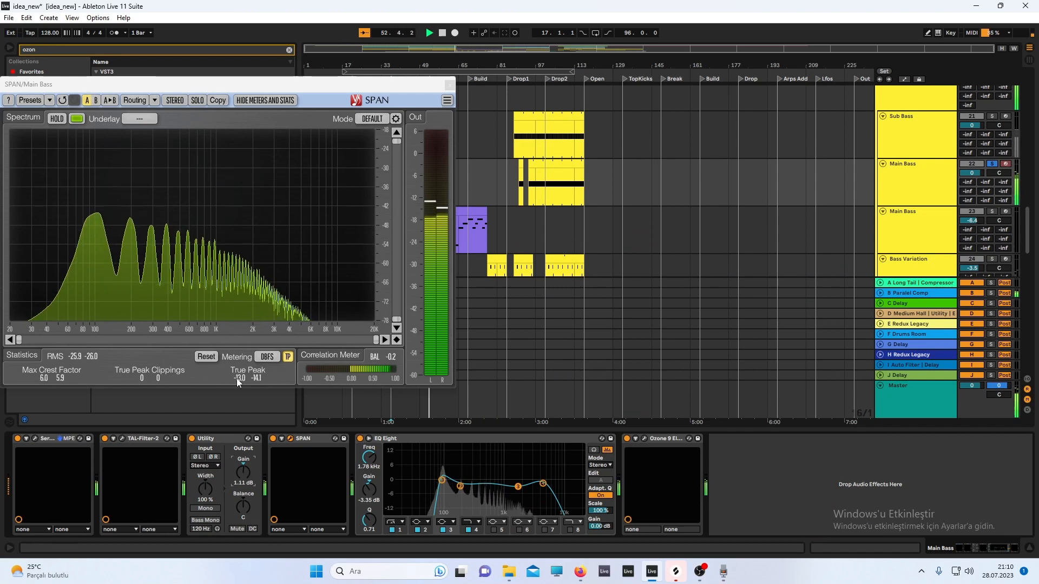
pyautogui.press('space')
pyautogui.press('space')
pyautogui.click(449, 85)
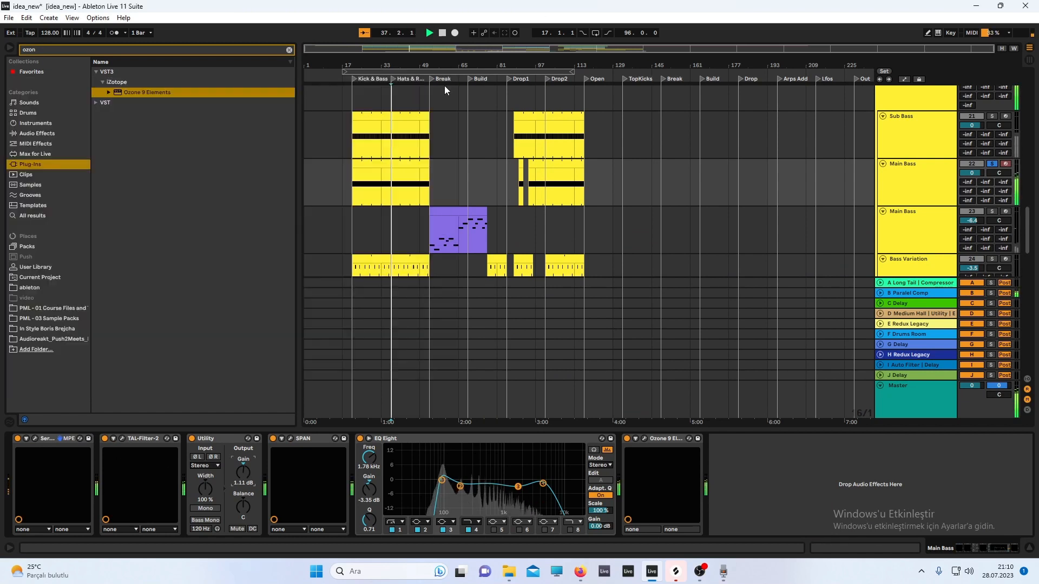
# Search the audio effects for "satu", add Saturator before the Main Bass Utility, and set its curve to Medium Curve
pyautogui.write('satu')
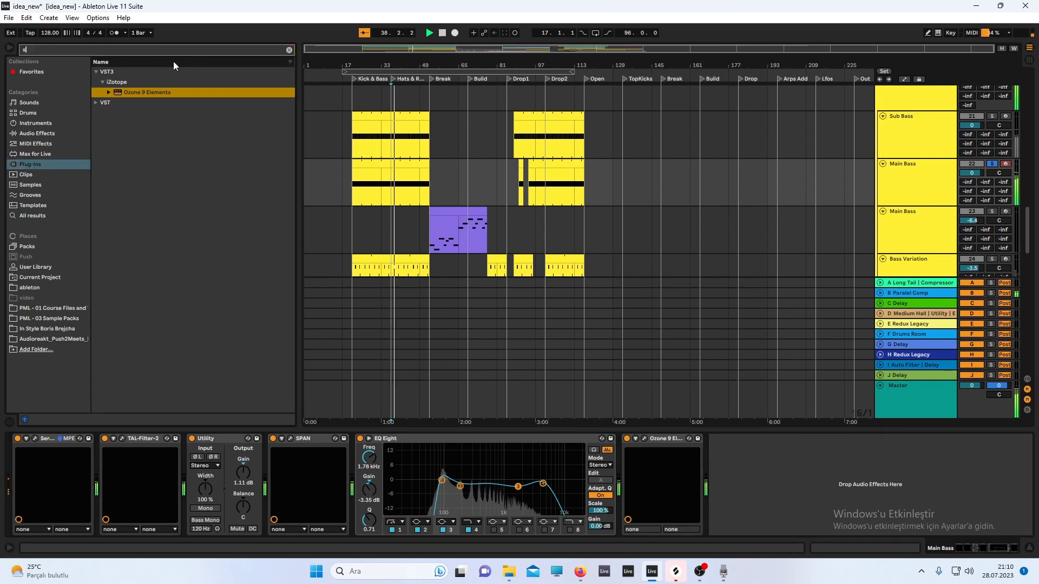
pyautogui.click(39, 133)
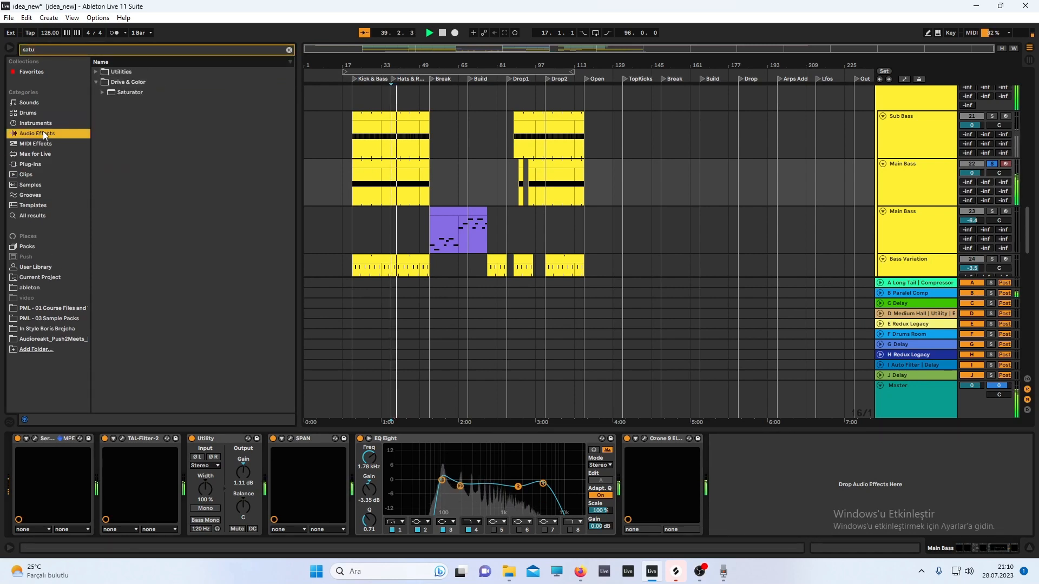
pyautogui.moveTo(121, 92); pyautogui.dragTo(196, 469)
pyautogui.click(238, 494)
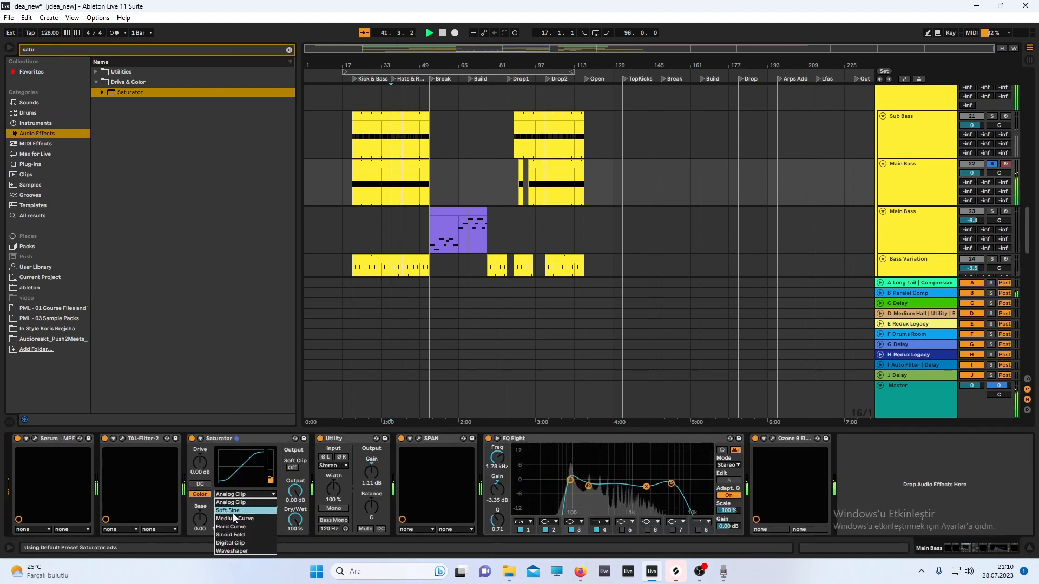
pyautogui.click(234, 518)
pyautogui.click(238, 494)
pyautogui.click(235, 518)
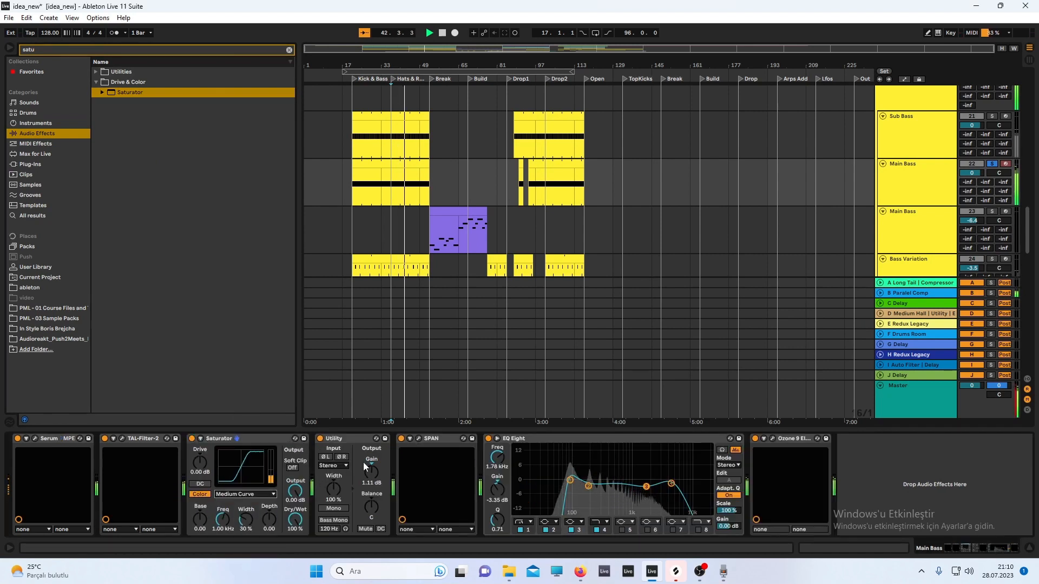
# Move the first Main Bass EQ Eight band to 84.3 Hz, and lower the Utility gain to about -6.87 dB while monitoring SPAN
pyautogui.moveTo(570, 480); pyautogui.dragTo(569, 485)
pyautogui.click(418, 439)
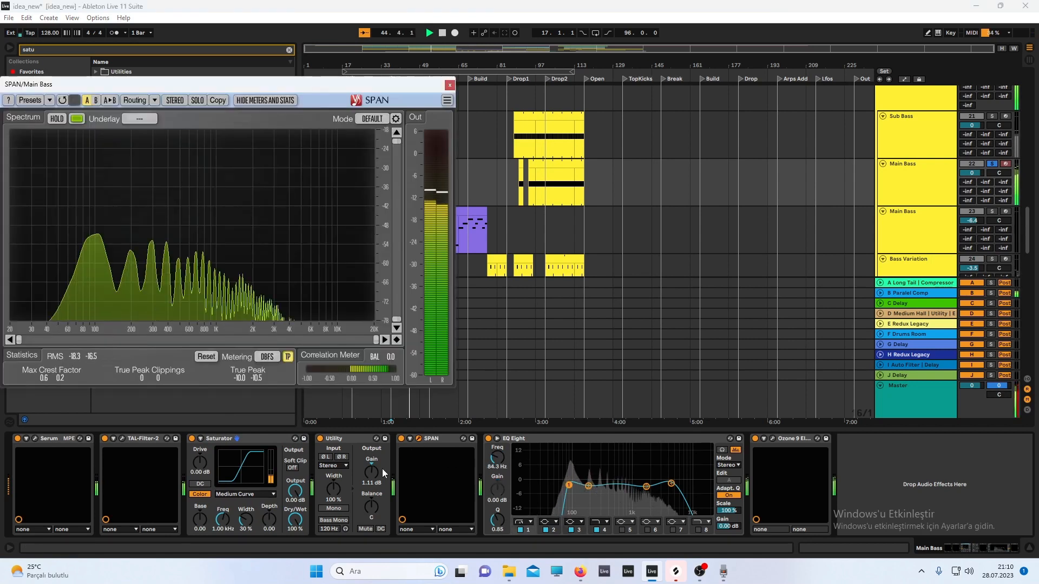
pyautogui.moveTo(373, 471); pyautogui.dragTo(373, 493)
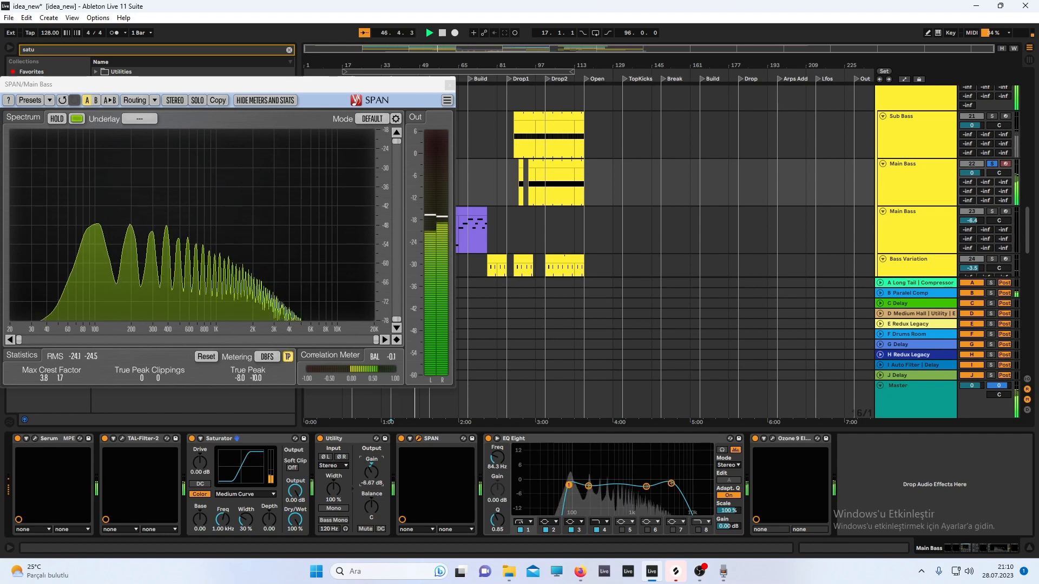
pyautogui.click(449, 85)
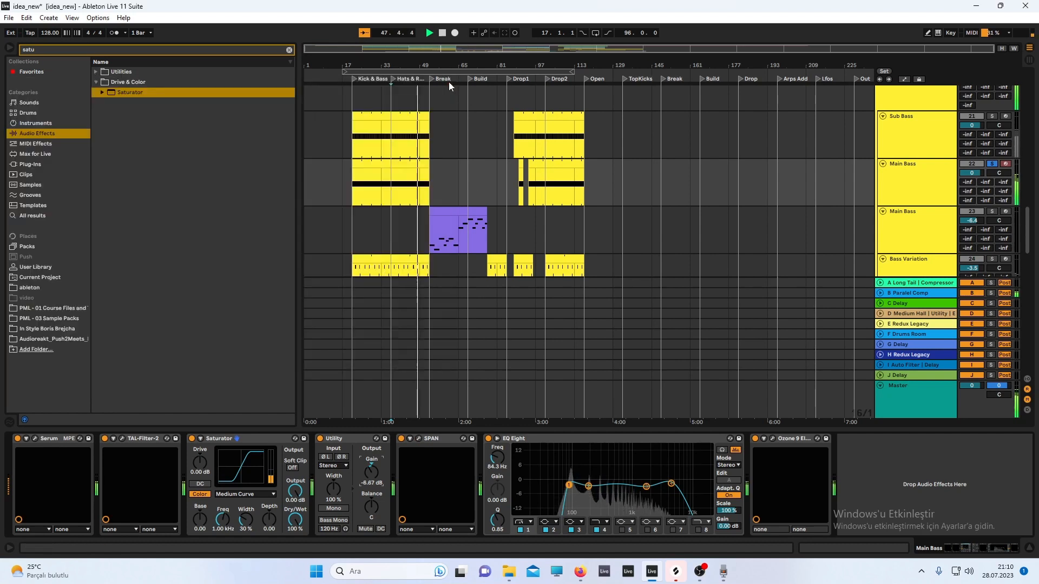
# Check the Main Bass stereo image in the Ozone Imager, close it, and set the Saturator's dry/wet to 82.5 %
pyautogui.click(773, 437)
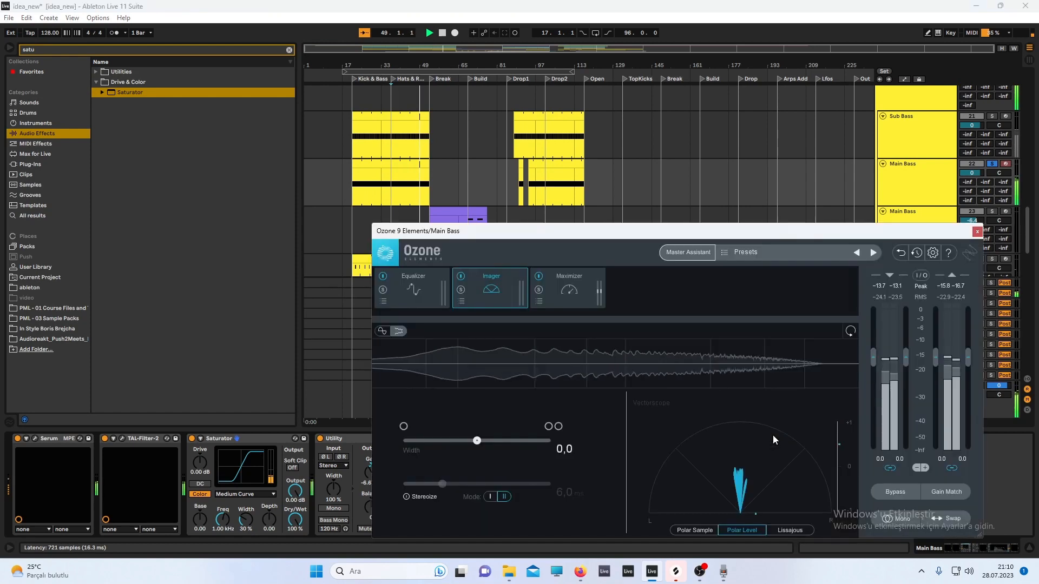
pyautogui.click(977, 231)
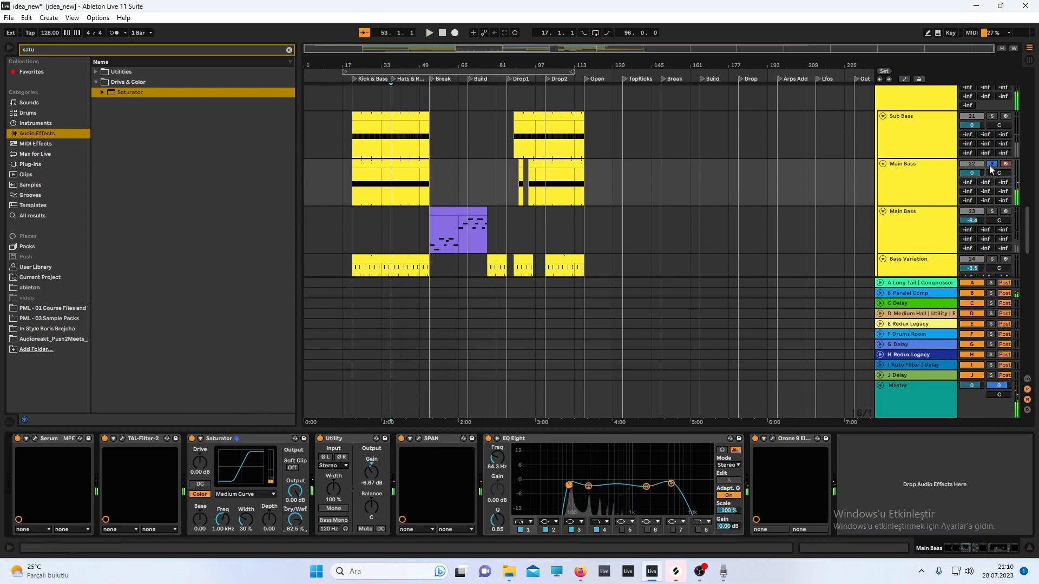
# Unsolo Main Bass, then solo Bass Variation track 24 and show its devices
pyautogui.scroll(-2, 612, 161)
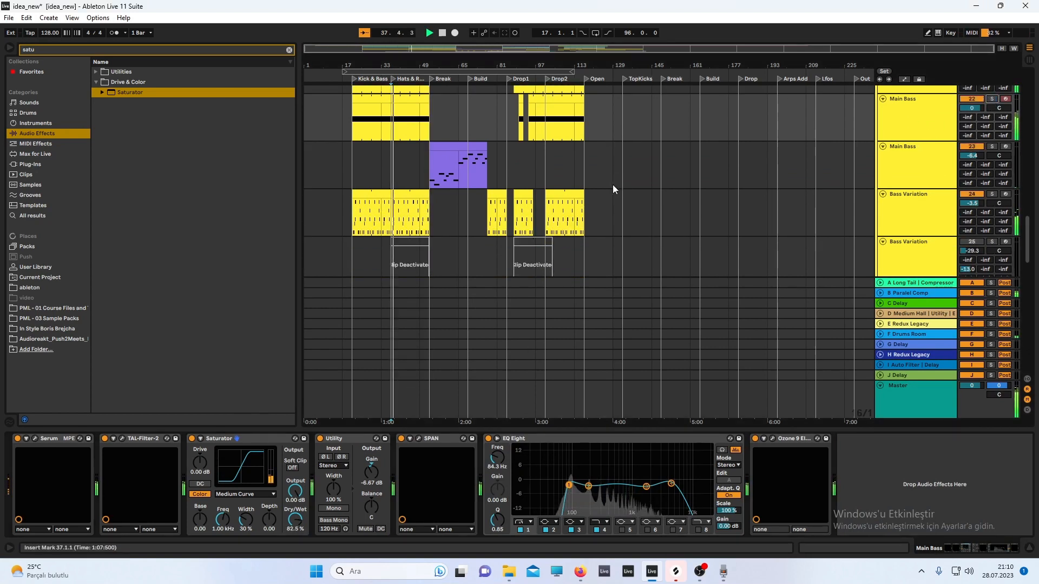
pyautogui.scroll(-1, 699, 168)
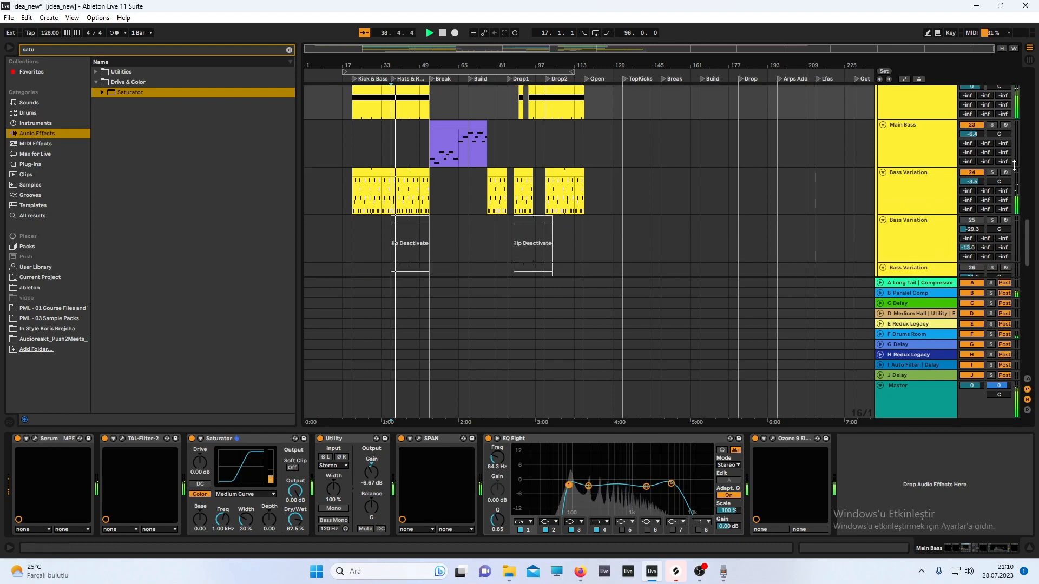
pyautogui.click(916, 187)
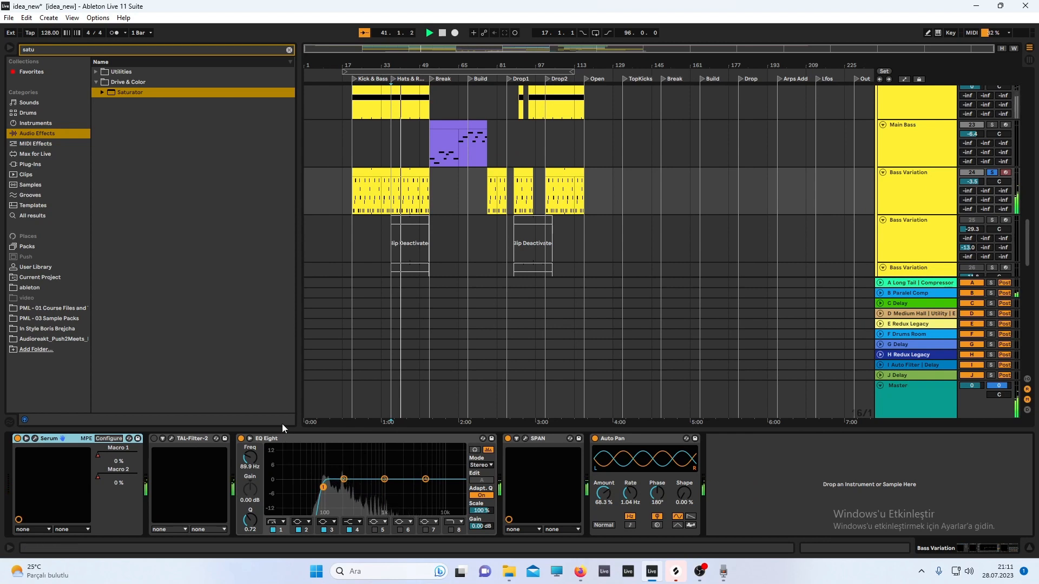
# Search the audio effects for "utili" and add Utility between EQ Eight and SPAN on Bass Variation track 24
pyautogui.click(166, 48)
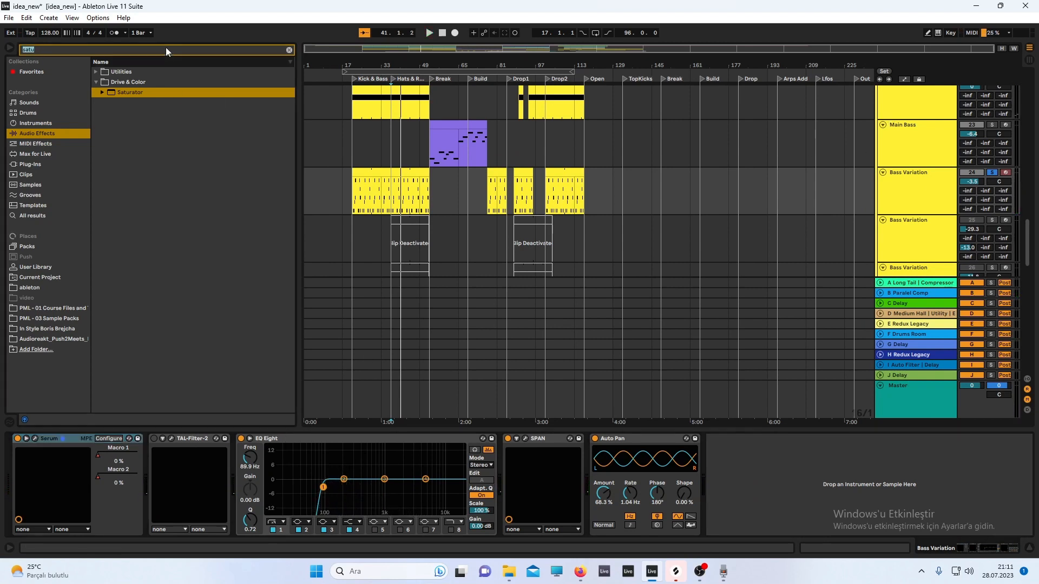
pyautogui.click(96, 72)
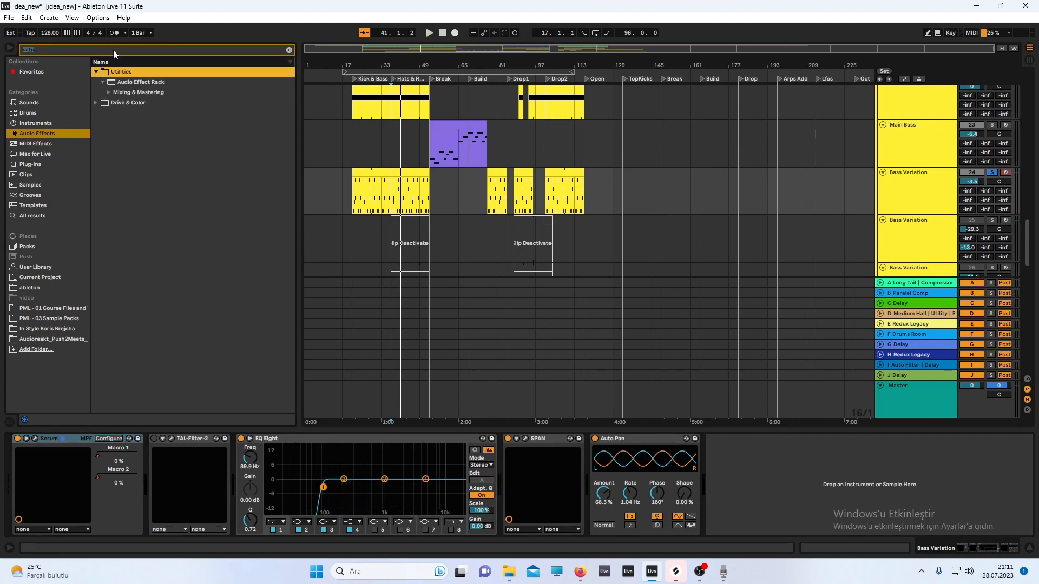
pyautogui.press('u')
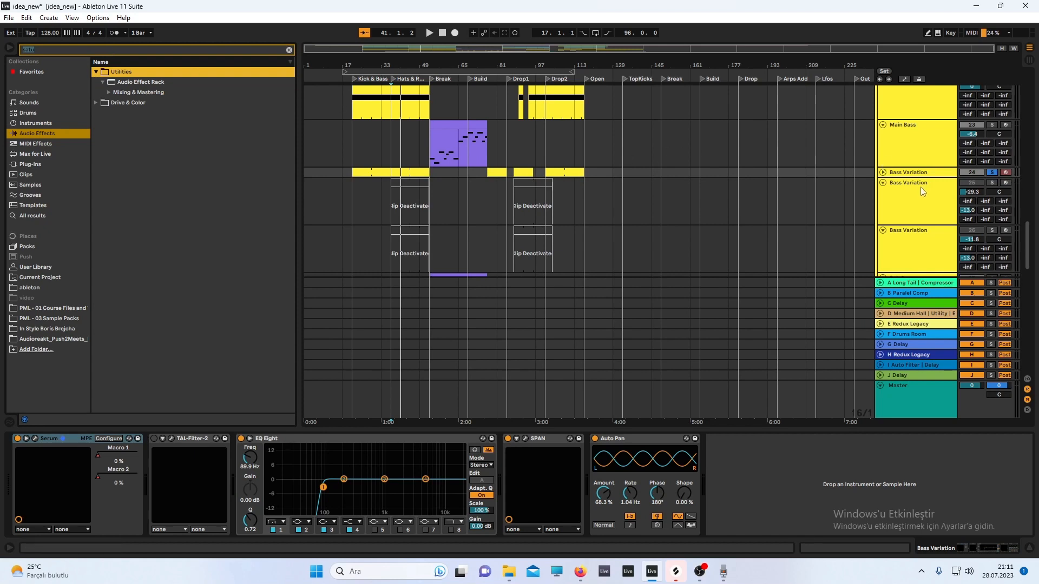
pyautogui.click(884, 172)
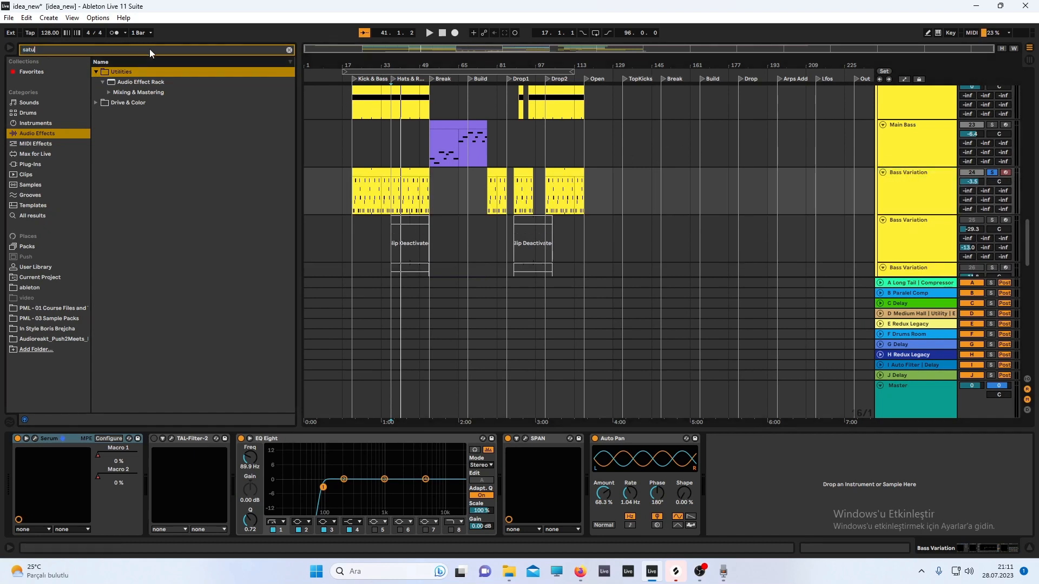
pyautogui.write('utili')
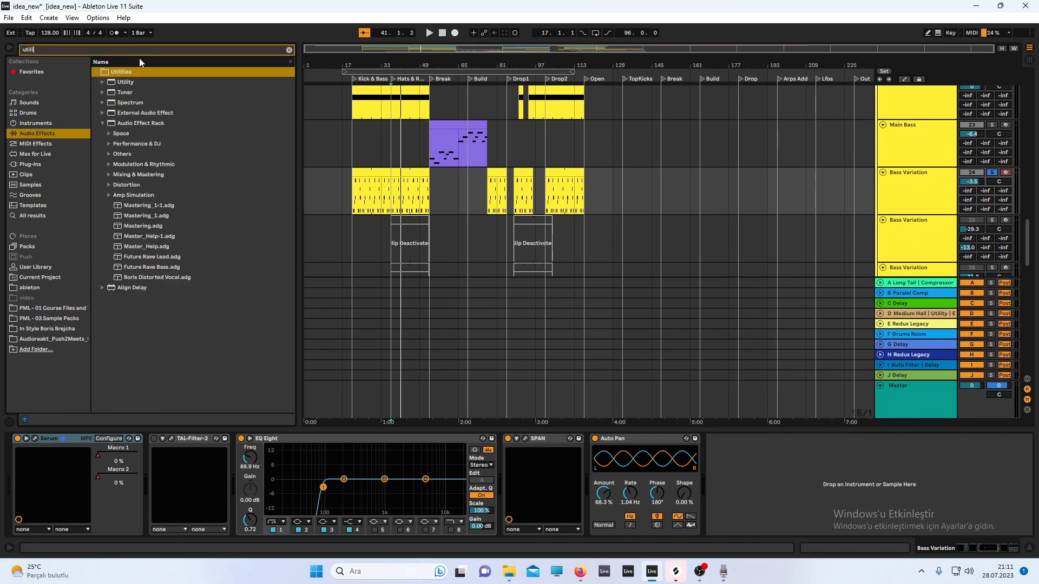
pyautogui.moveTo(130, 87); pyautogui.dragTo(518, 507)
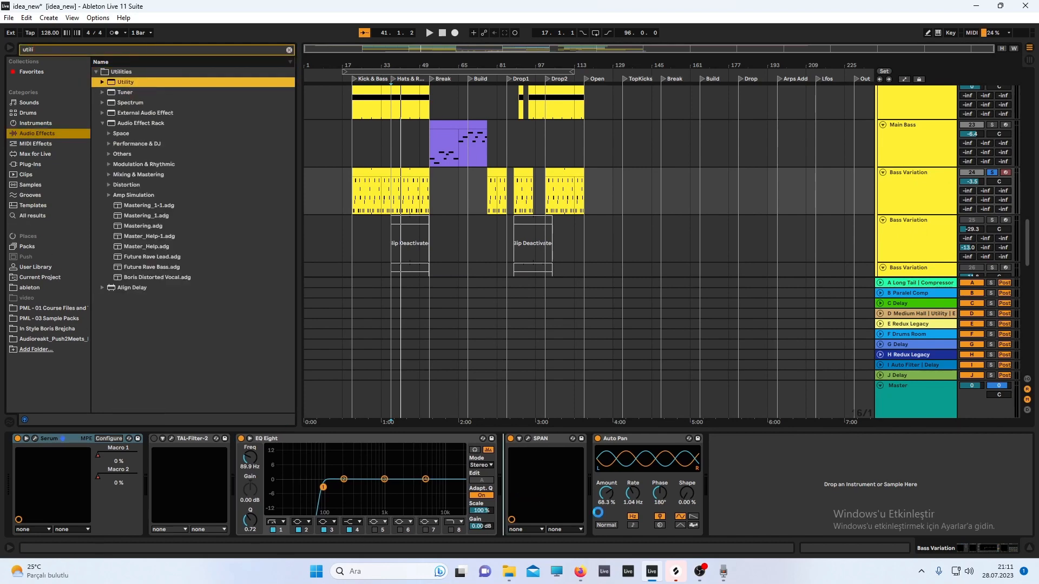
pyautogui.click(701, 573)
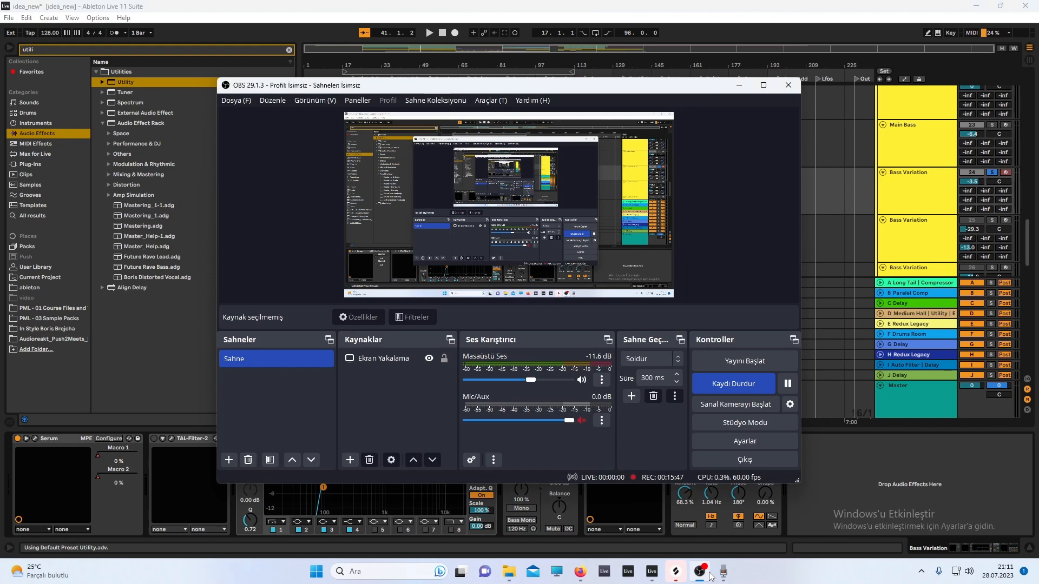
pyautogui.click(703, 573)
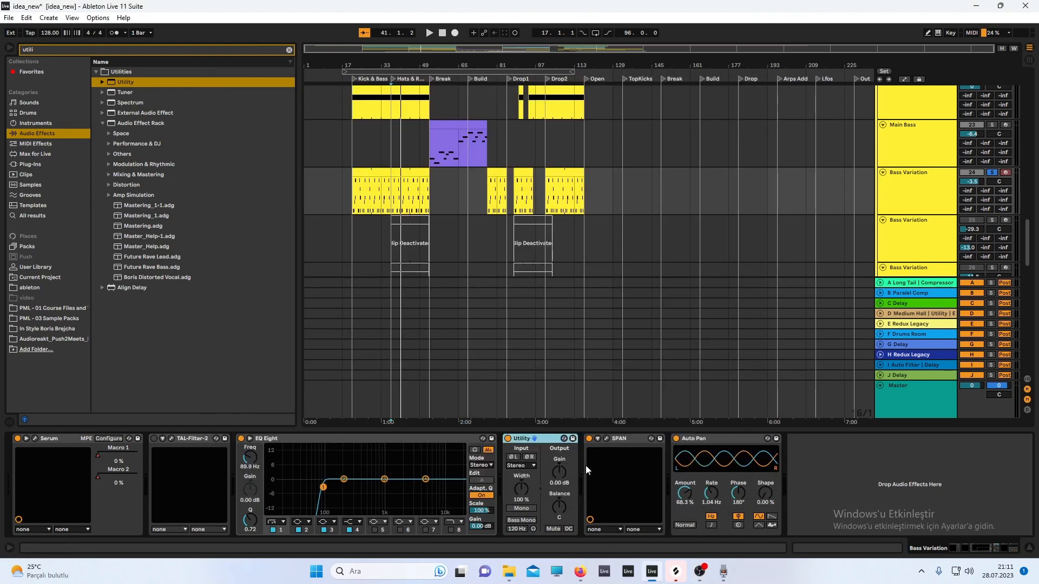
# Play the soloed Bass Variation from bar 33, lower its Utility gain to -5.00 dB while monitoring SPAN, and close SPAN
pyautogui.click(606, 439)
pyautogui.press('space')
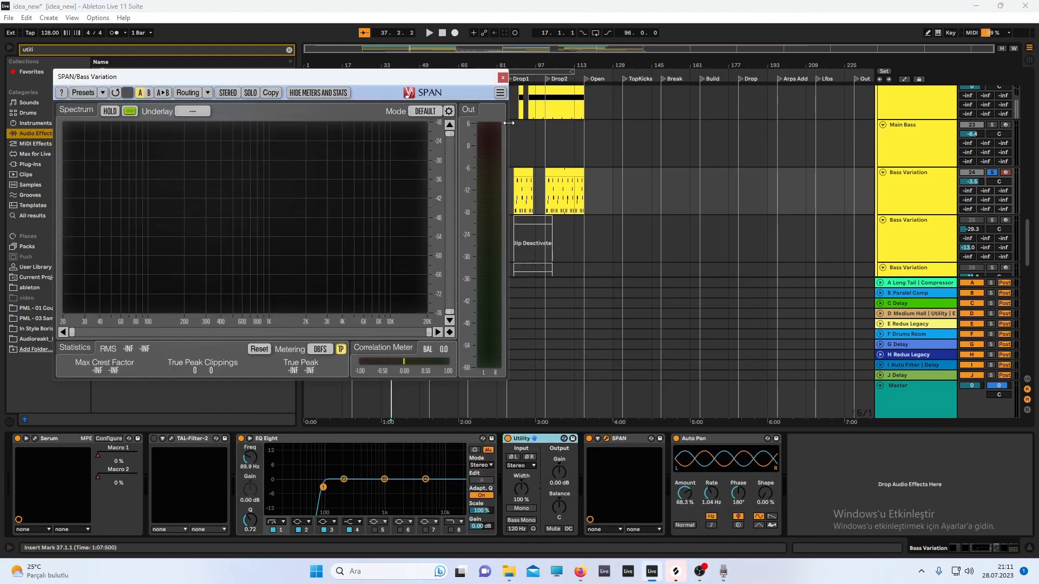
pyautogui.moveTo(411, 76); pyautogui.dragTo(152, 121)
pyautogui.click(384, 203)
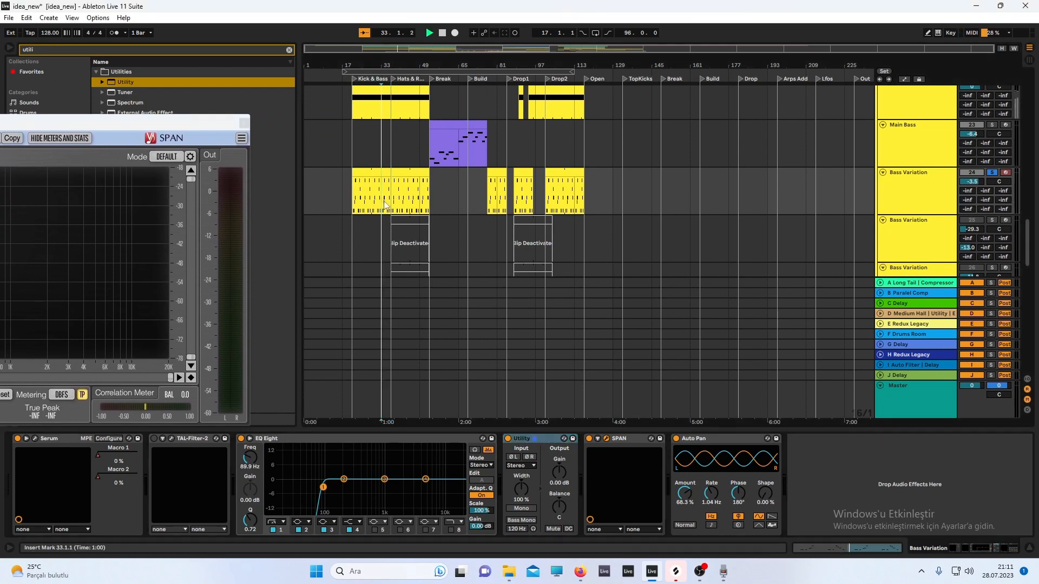
pyautogui.moveTo(170, 124); pyautogui.dragTo(278, 109)
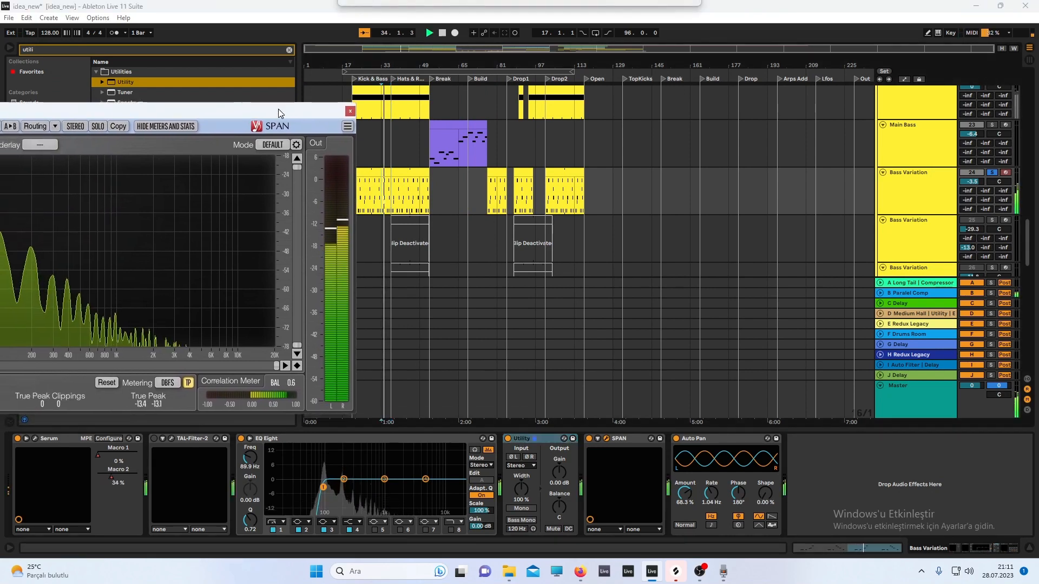
pyautogui.moveTo(556, 474); pyautogui.dragTo(556, 499)
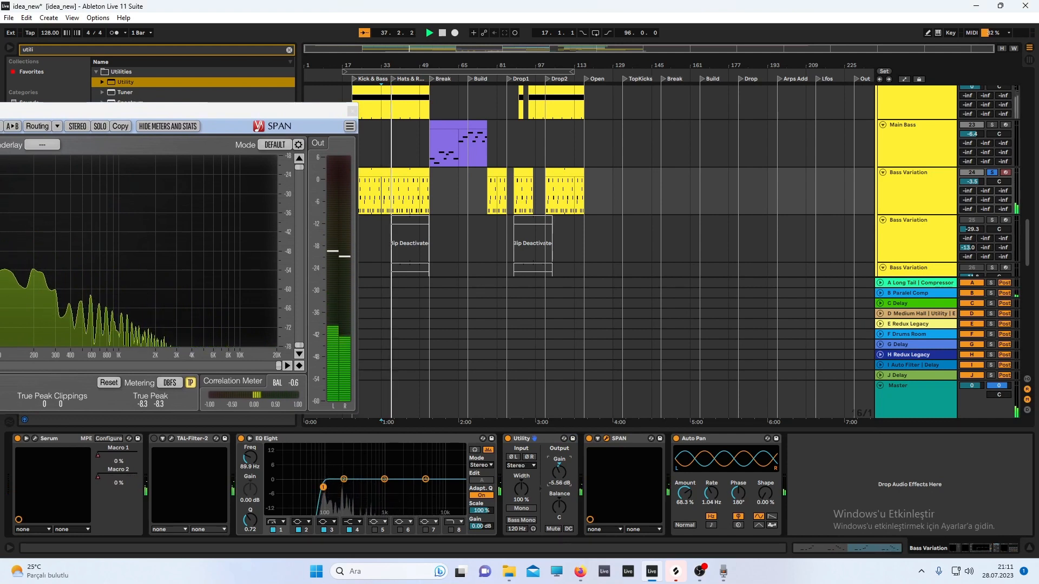
pyautogui.moveTo(559, 474); pyautogui.dragTo(558, 472)
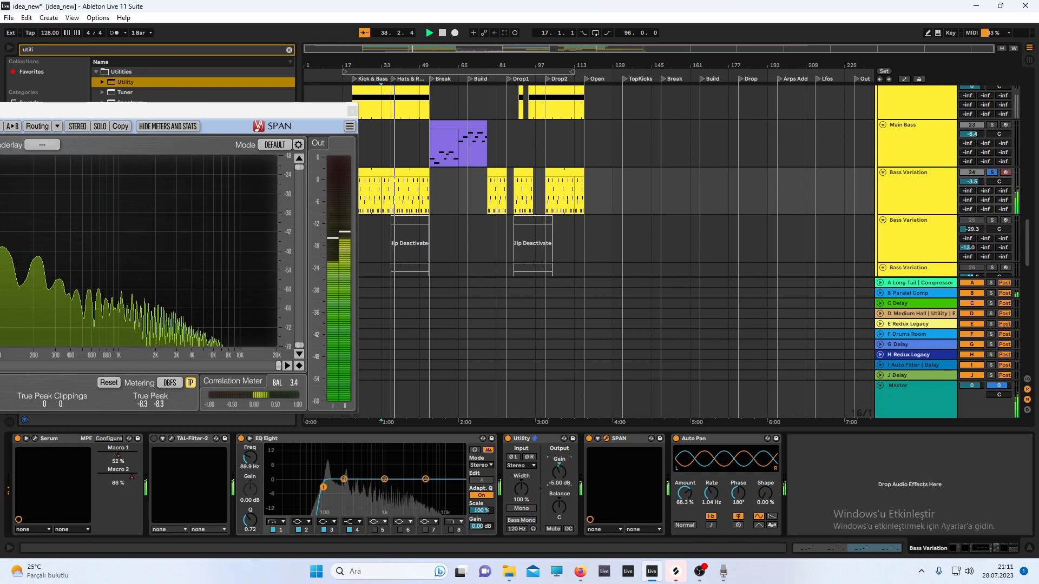
pyautogui.click(351, 111)
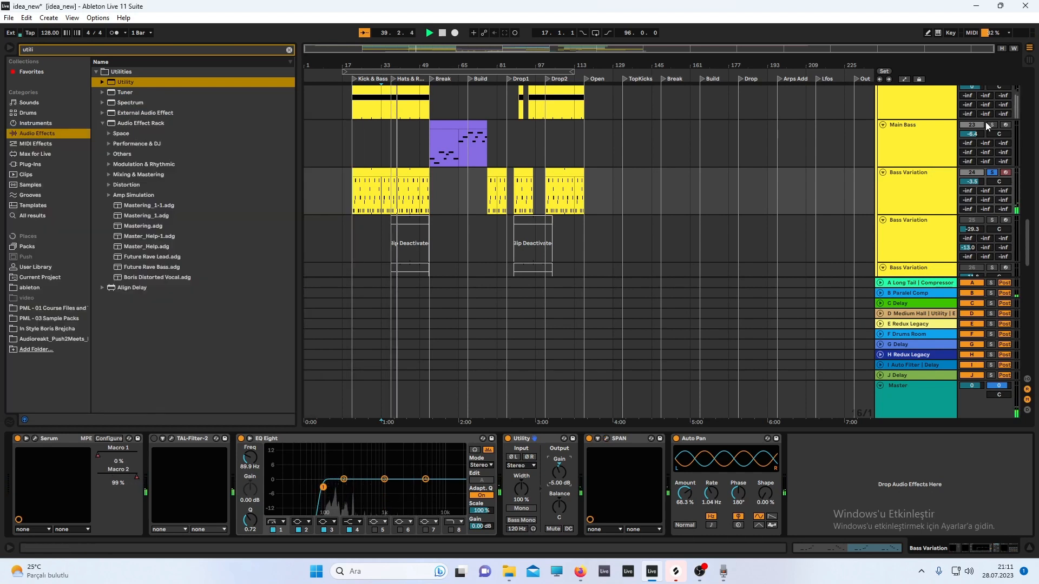
# Solo Bass Variation track 28, play it from bar 45, and show its devices
pyautogui.scroll(-5, 677, 210)
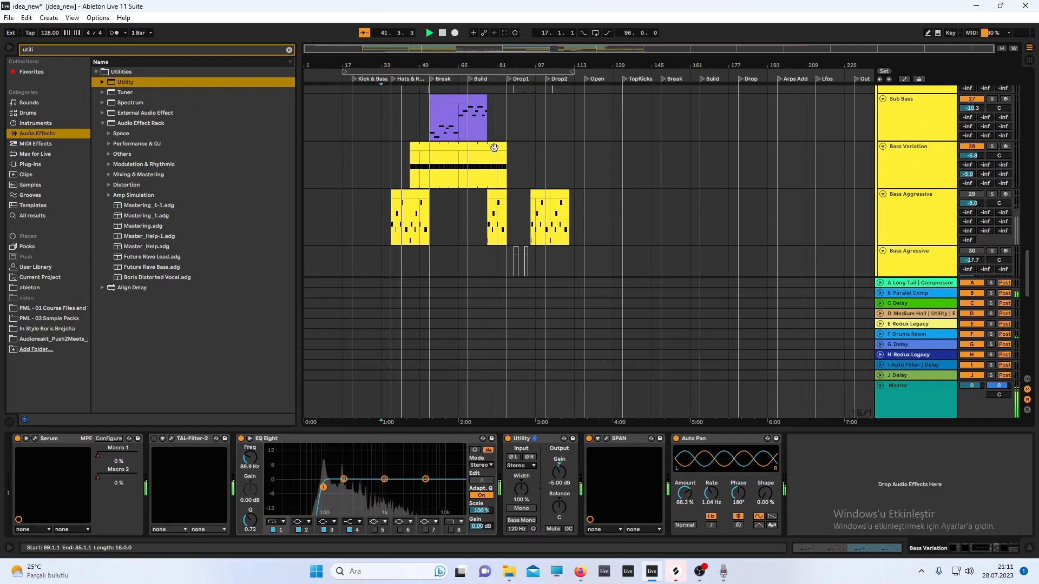
pyautogui.click(995, 146)
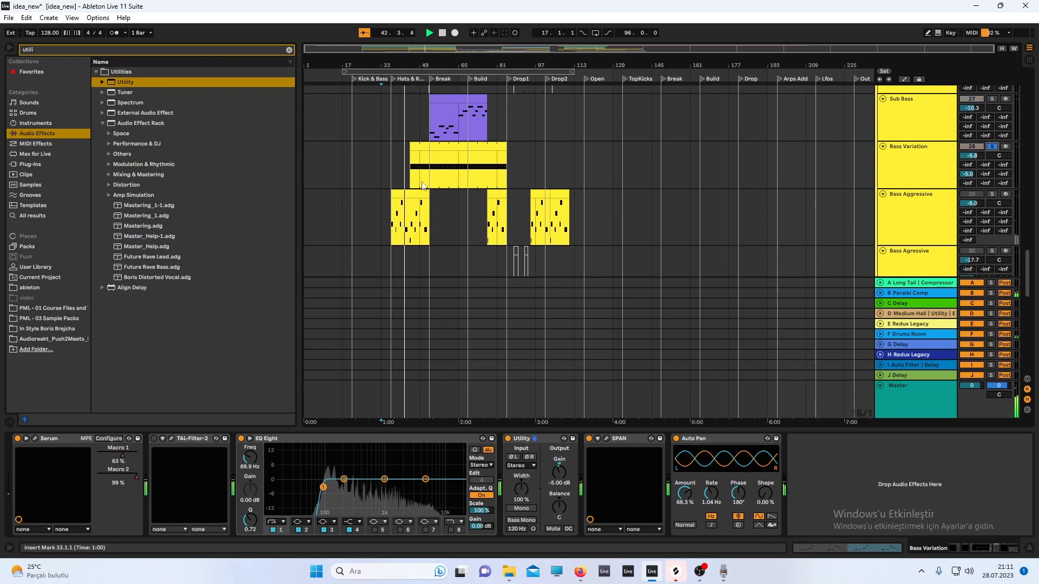
pyautogui.click(918, 167)
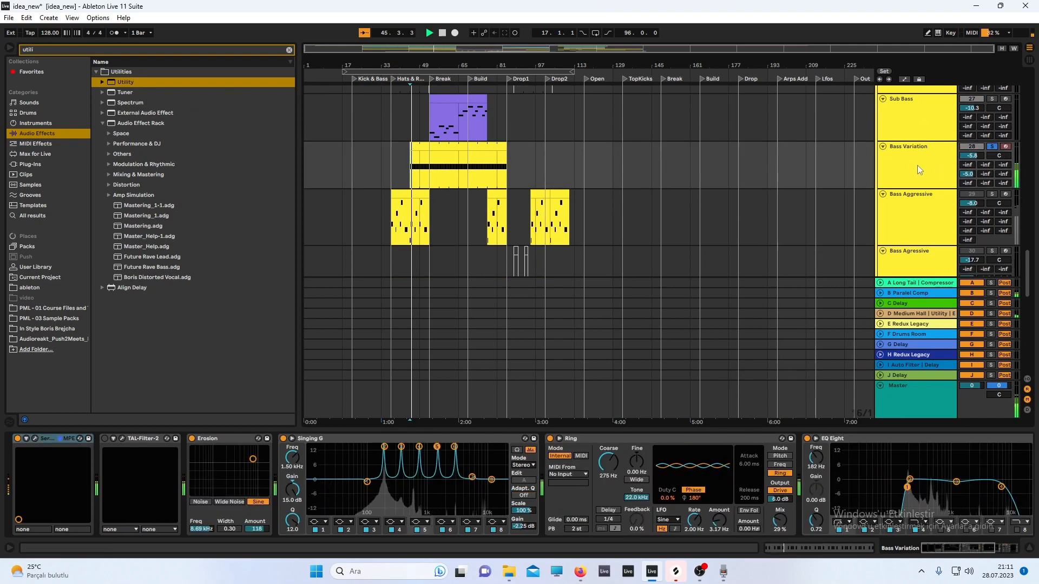
# Copy Utility and SPAN from Bass Variation track 24 to the end of Bass Variation track 28's device chain, after Generic Compressor
pyautogui.scroll(4, 917, 165)
pyautogui.click(926, 119)
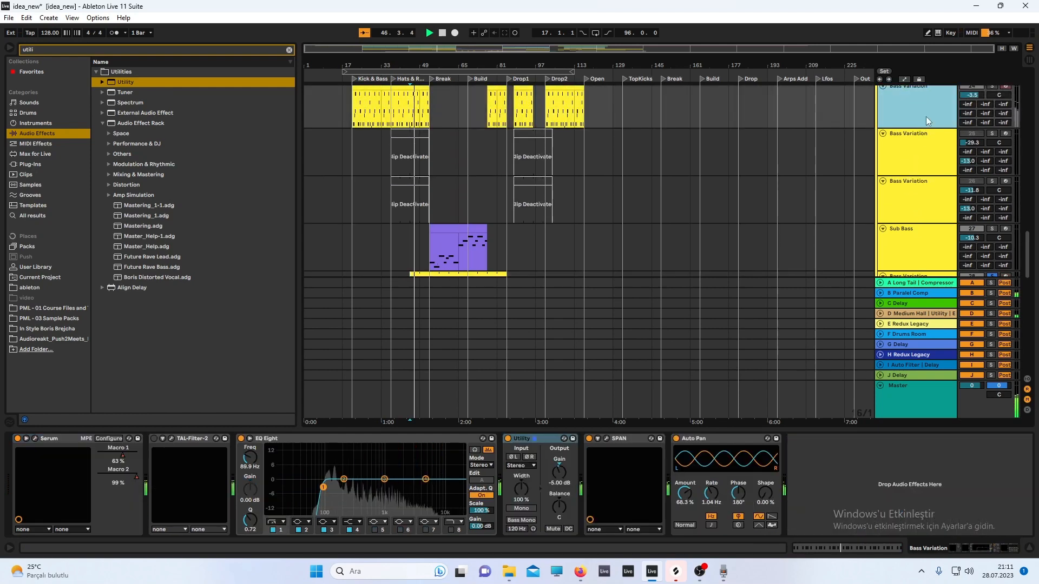
pyautogui.click(628, 439)
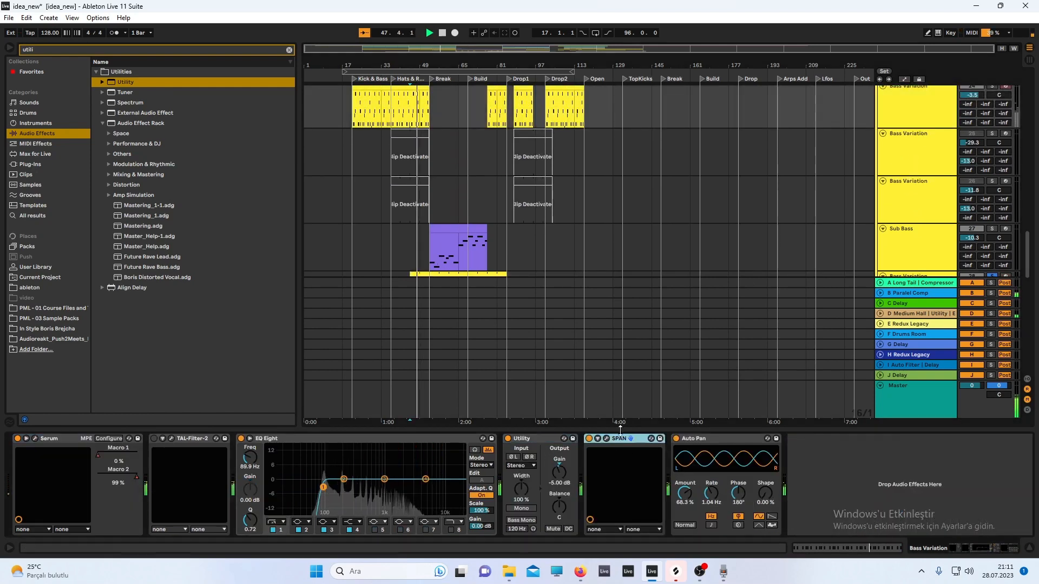
pyautogui.click(540, 440)
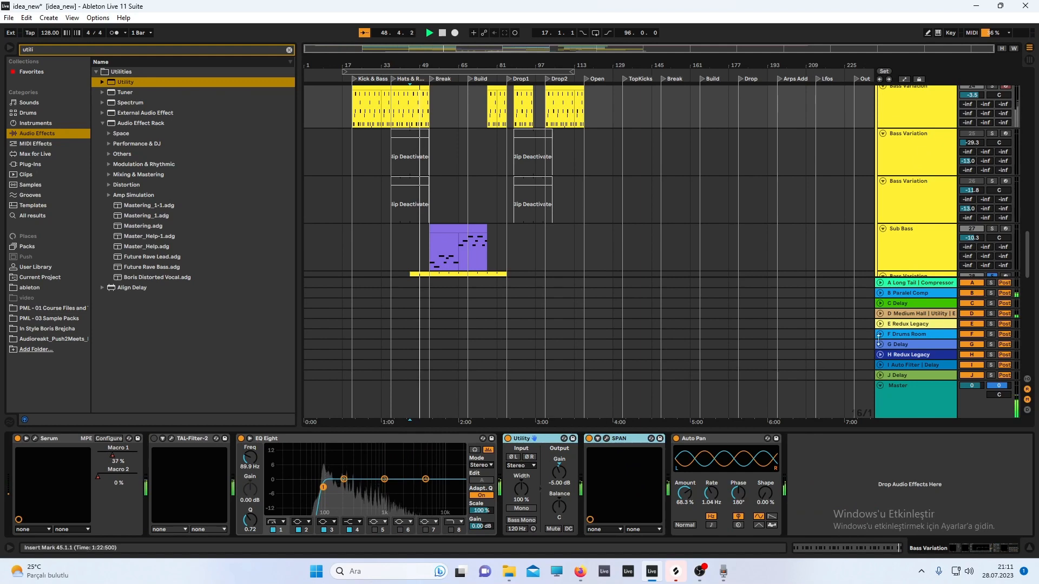
pyautogui.scroll(-2, 962, 208)
pyautogui.click(900, 221)
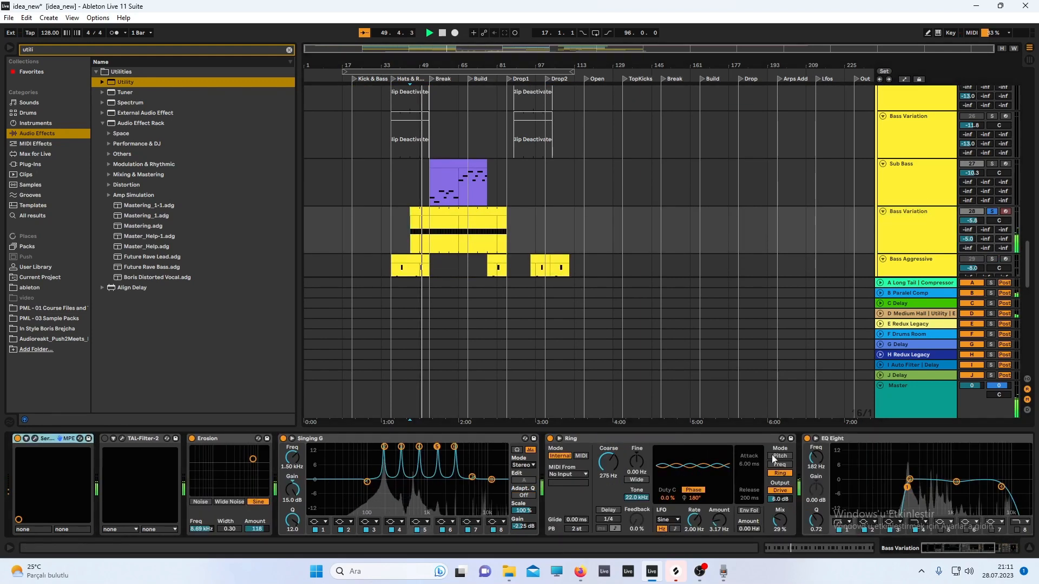
pyautogui.scroll(-3, 816, 459)
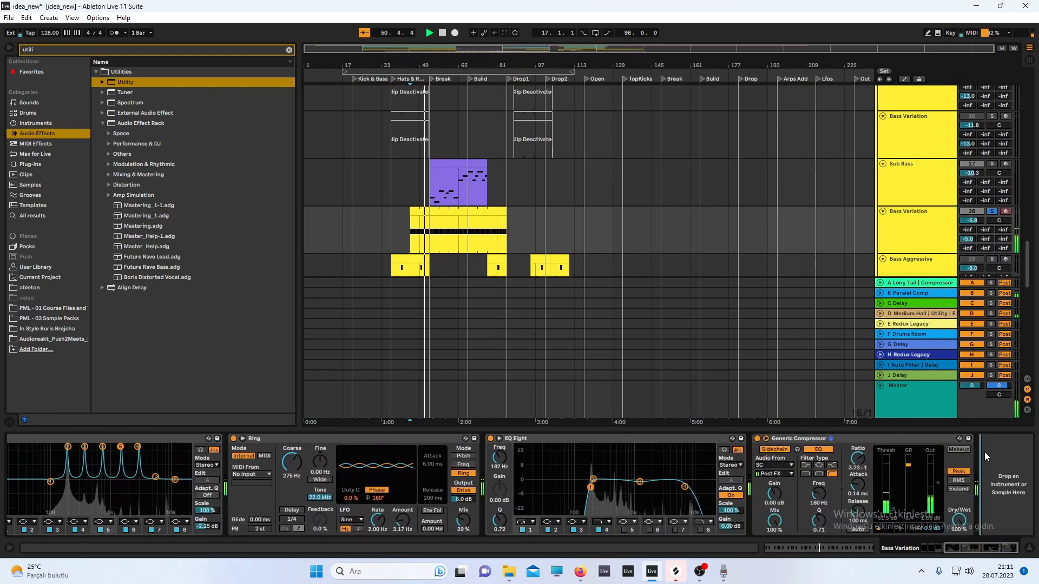
pyautogui.scroll(-2, 969, 470)
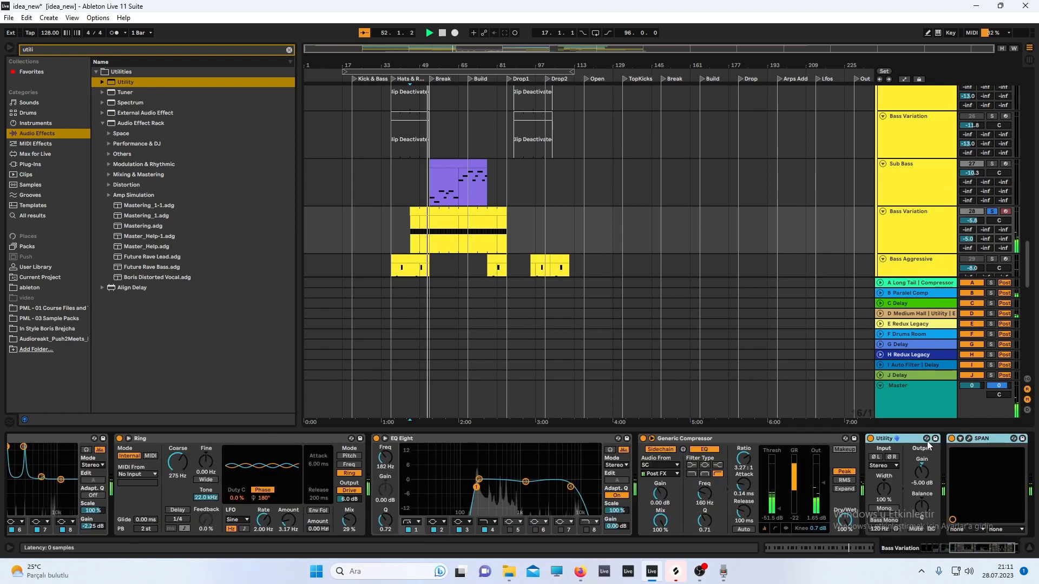
# Set Bass Variation track 28's Utility gain to -4.44 dB while monitoring SPAN, then close SPAN and unsolo the track
pyautogui.click(970, 439)
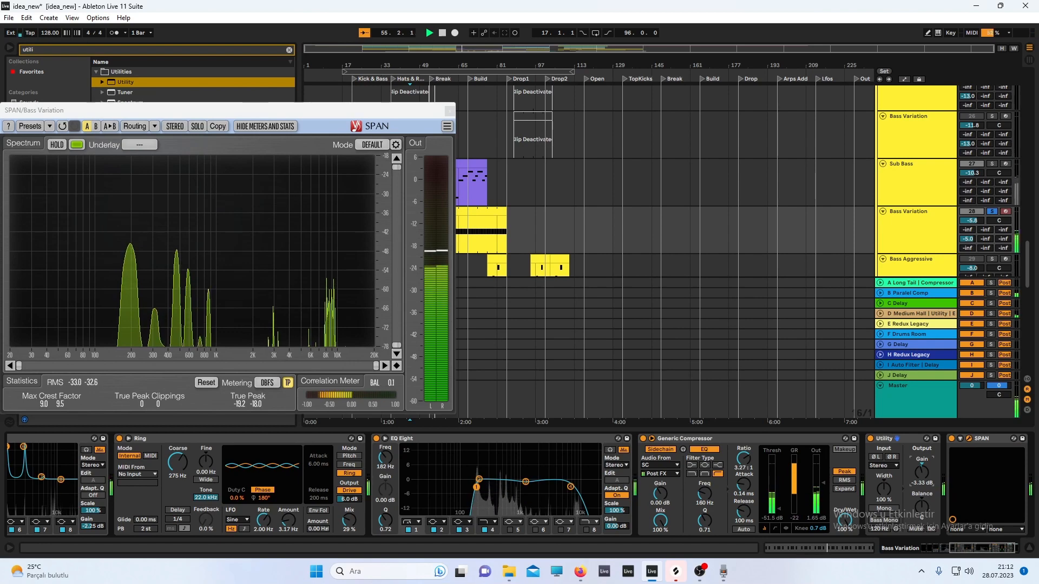
pyautogui.click(448, 112)
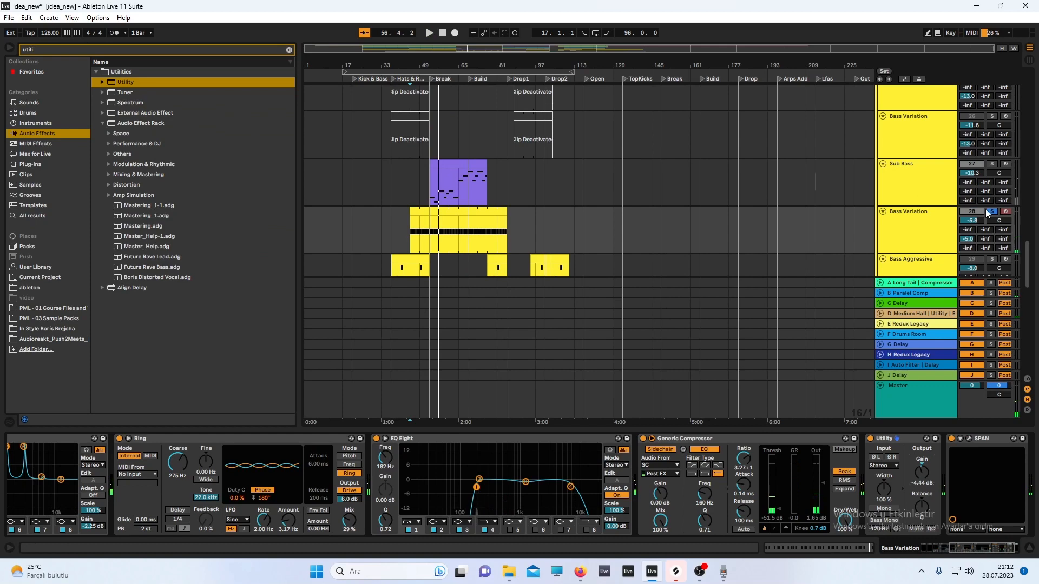
pyautogui.scroll(-2, 694, 215)
# Play the arrangement from bar 37 and show the devices of Arp track 37
pyautogui.click(395, 215)
pyautogui.press('space')
pyautogui.scroll(-5, 391, 210)
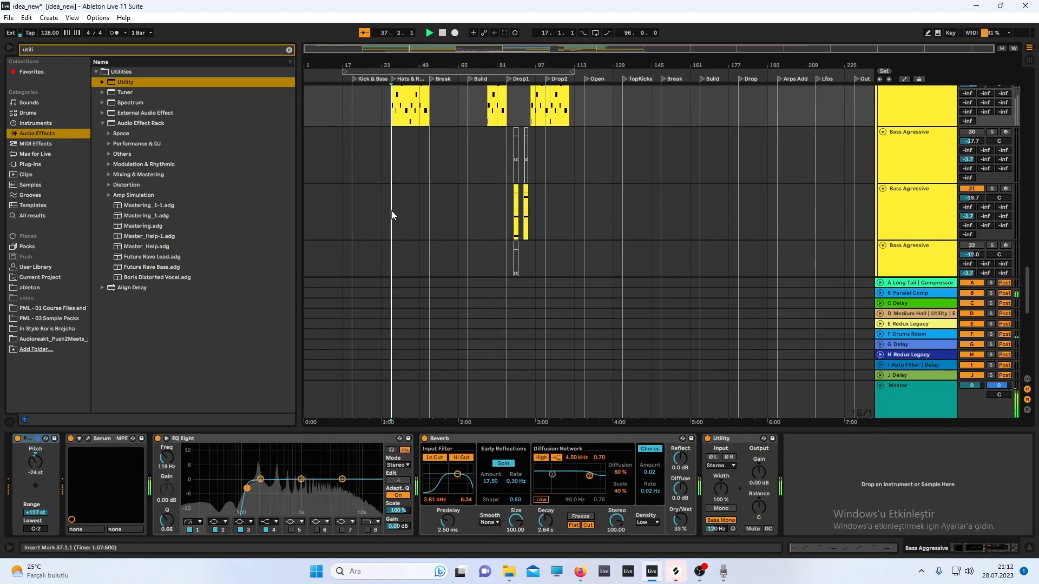
pyautogui.scroll(-4, 389, 211)
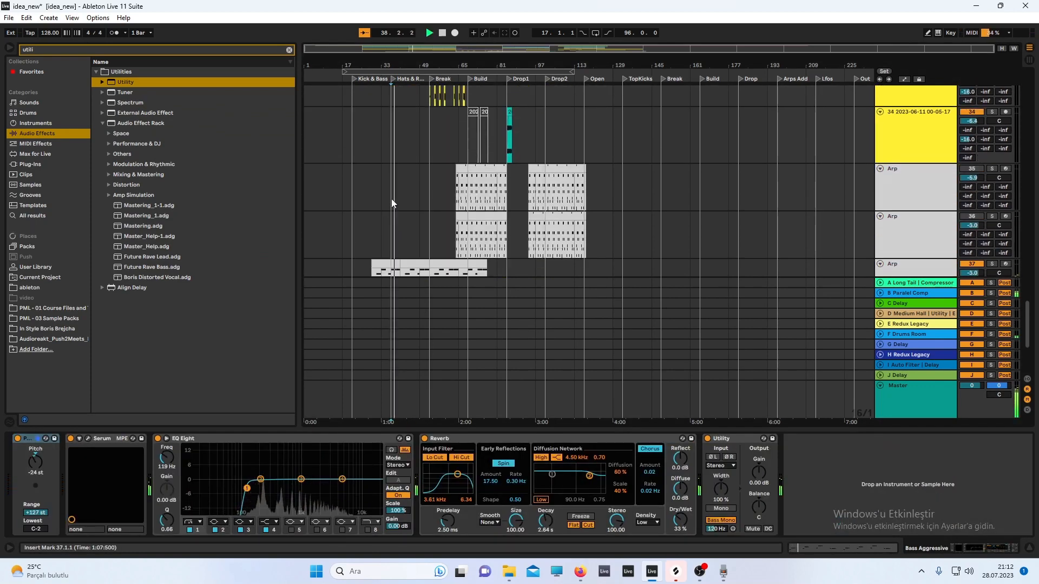
pyautogui.scroll(-3, 392, 198)
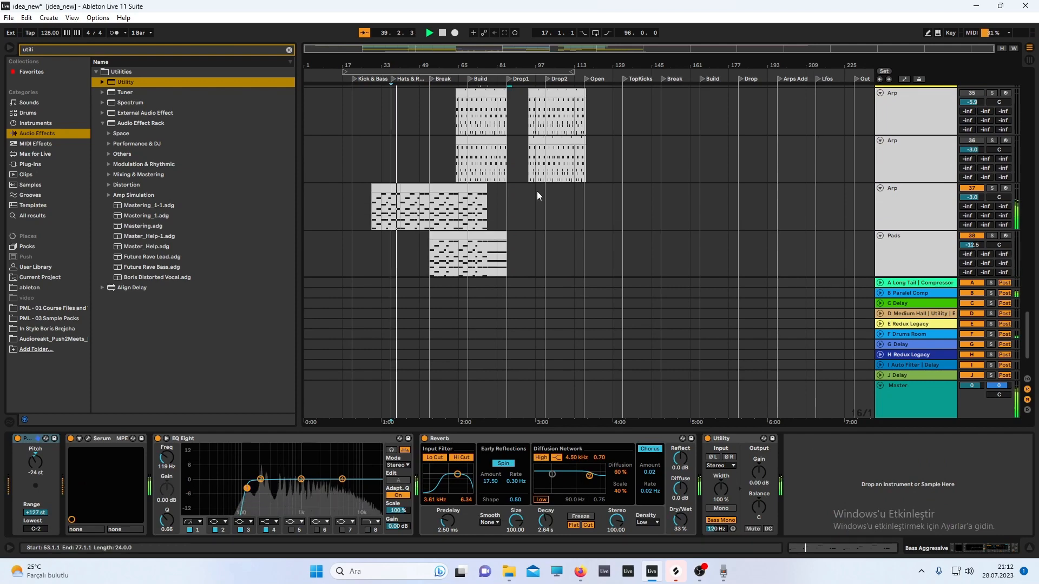
pyautogui.click(909, 217)
pyautogui.scroll(-3, 861, 396)
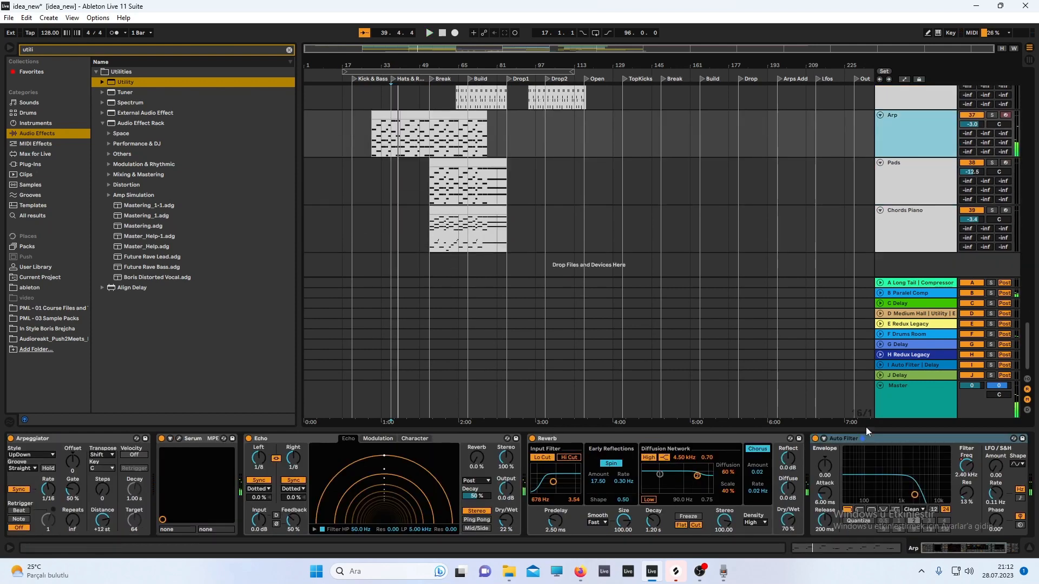
# Paste the copied Utility and SPAN at the end of Arp track 37's chain and delete the duplicate Utility
pyautogui.scroll(3, 634, 188)
pyautogui.click(827, 474)
pyautogui.scroll(-3, 840, 490)
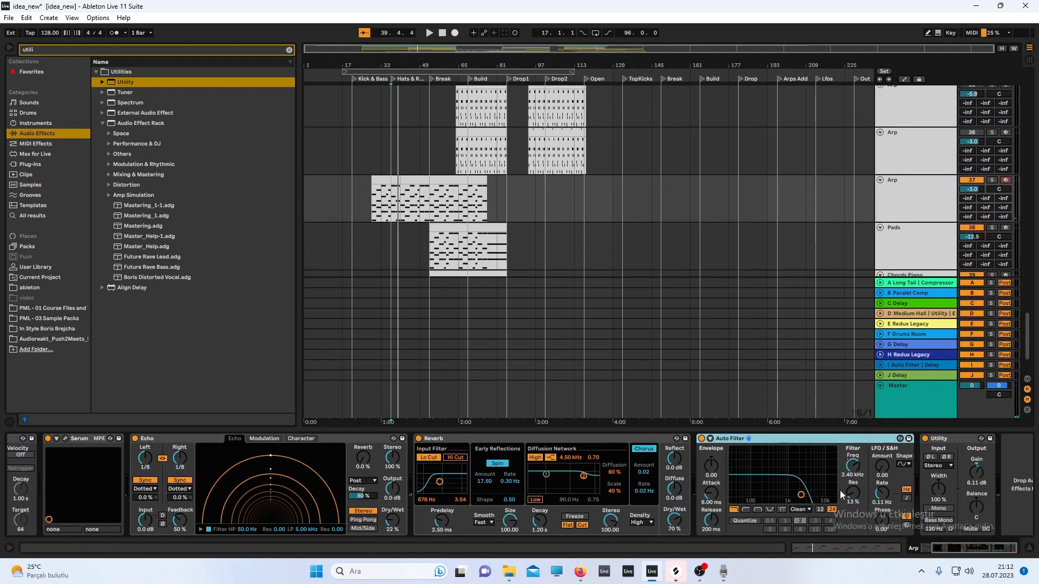
pyautogui.click(996, 479)
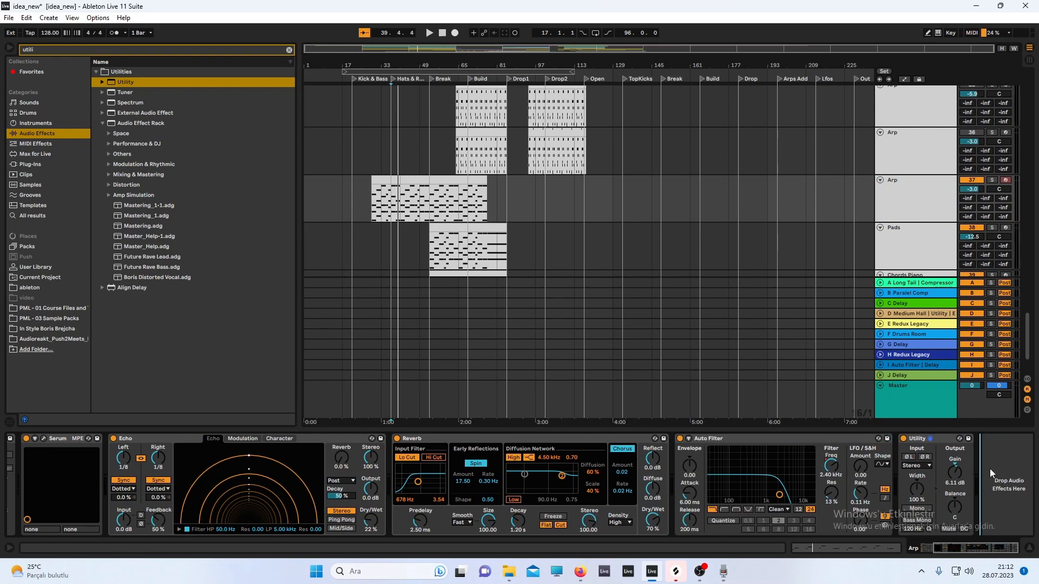
pyautogui.hotkey('ctrl', 'v')
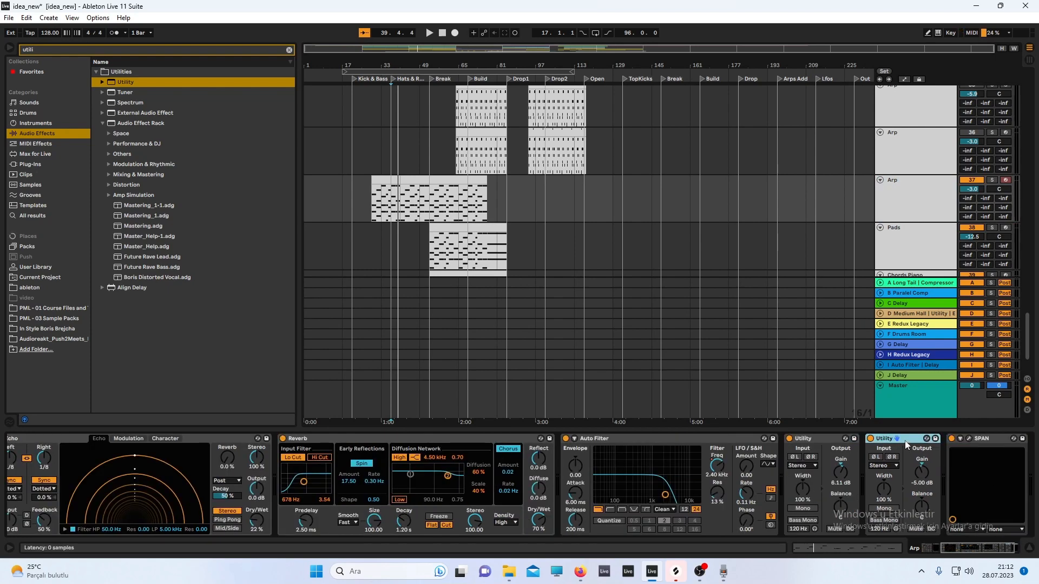
pyautogui.press('Delete')
# Play the Arp from bars 37 and 53 while monitoring SPAN, set its existing Utility gain to 5.56 dB, and close SPAN
pyautogui.click(888, 439)
pyautogui.press('space')
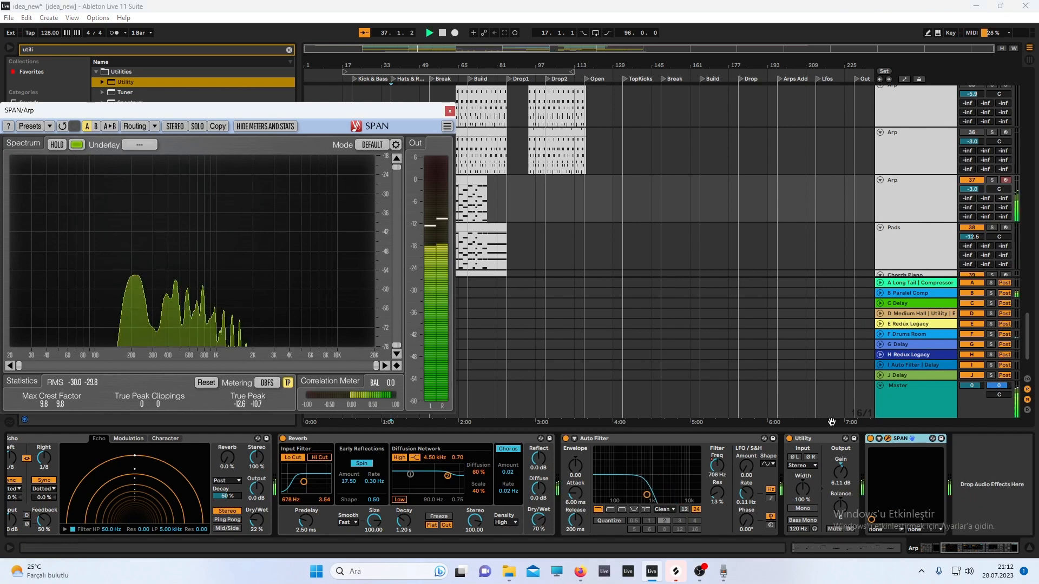
pyautogui.moveTo(381, 112); pyautogui.dragTo(318, 106)
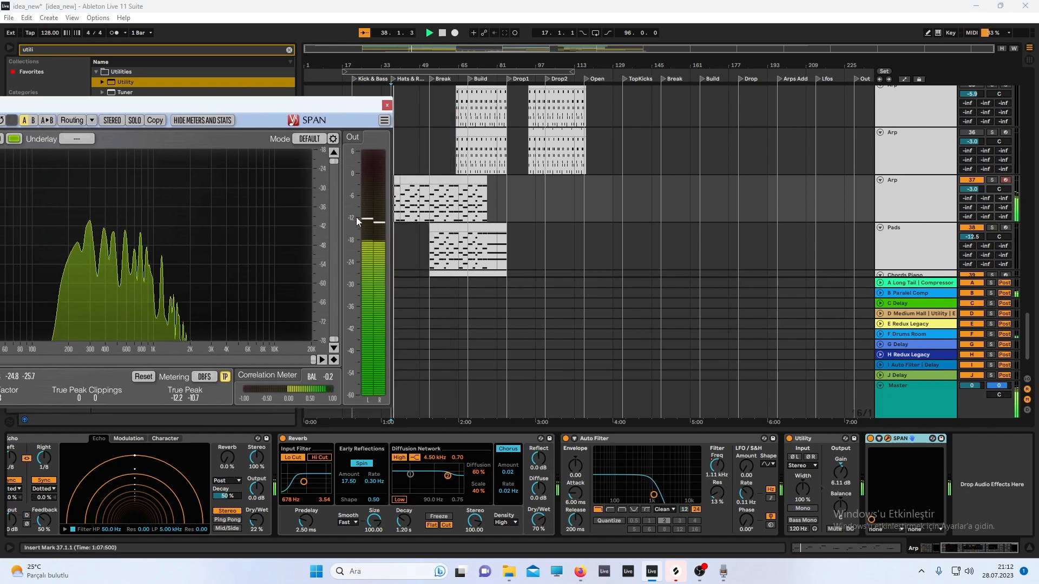
pyautogui.click(436, 205)
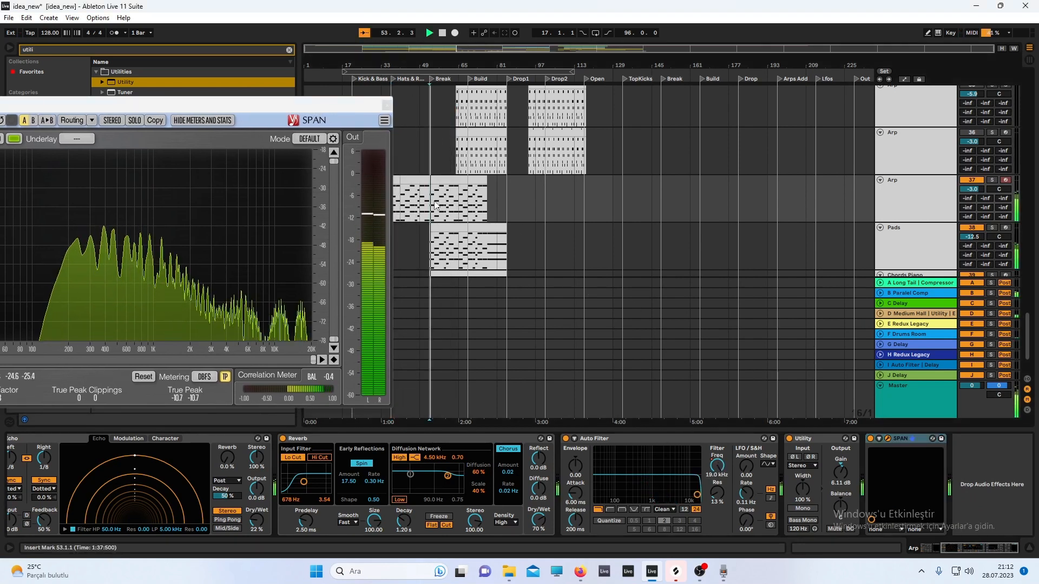
pyautogui.moveTo(840, 472); pyautogui.dragTo(840, 475)
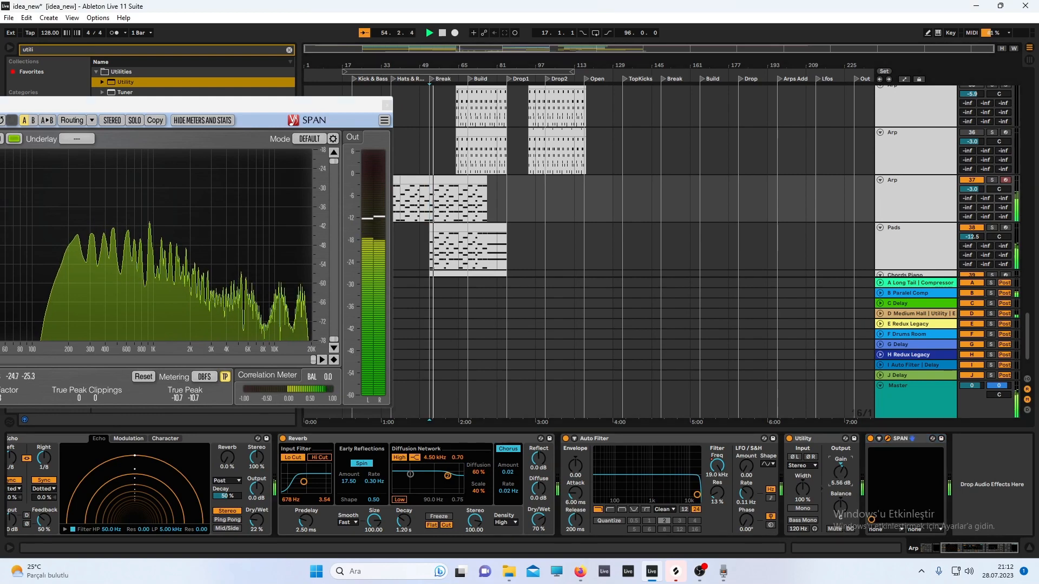
pyautogui.click(388, 105)
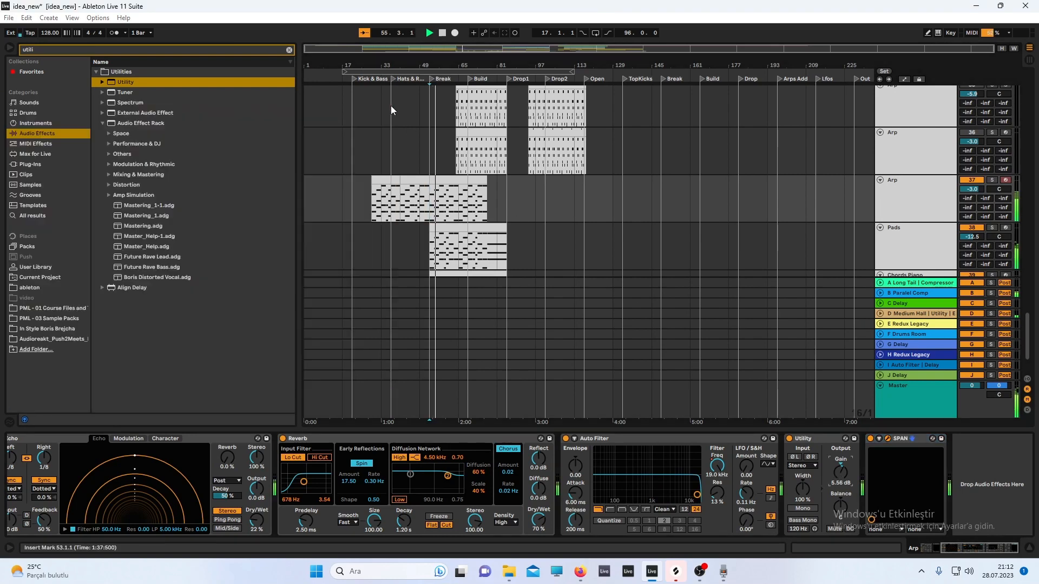
# Paste the copied Utility and SPAN after Auto Filter on the Pads track
pyautogui.scroll(-3, 847, 178)
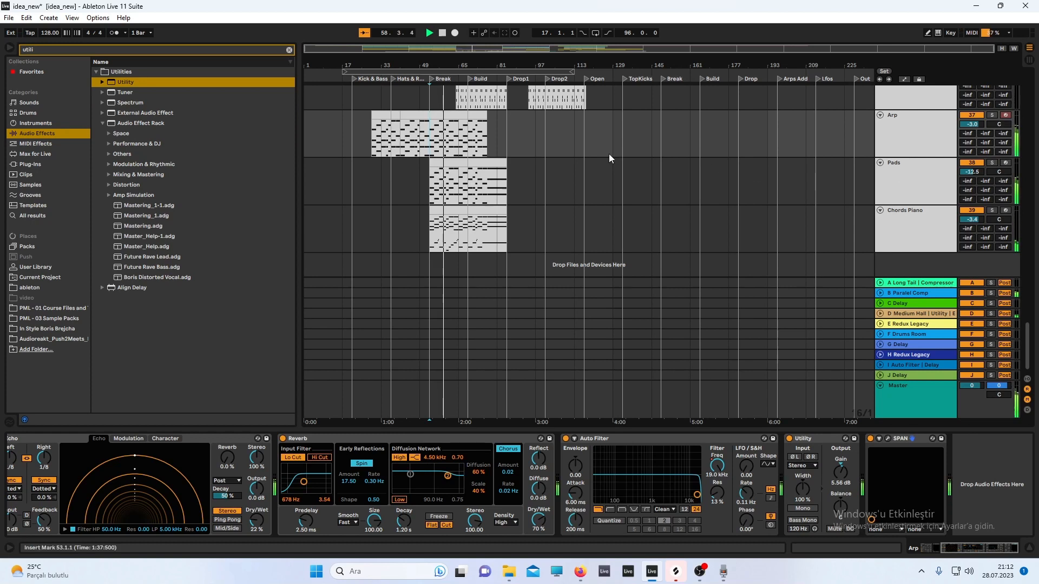
pyautogui.click(920, 190)
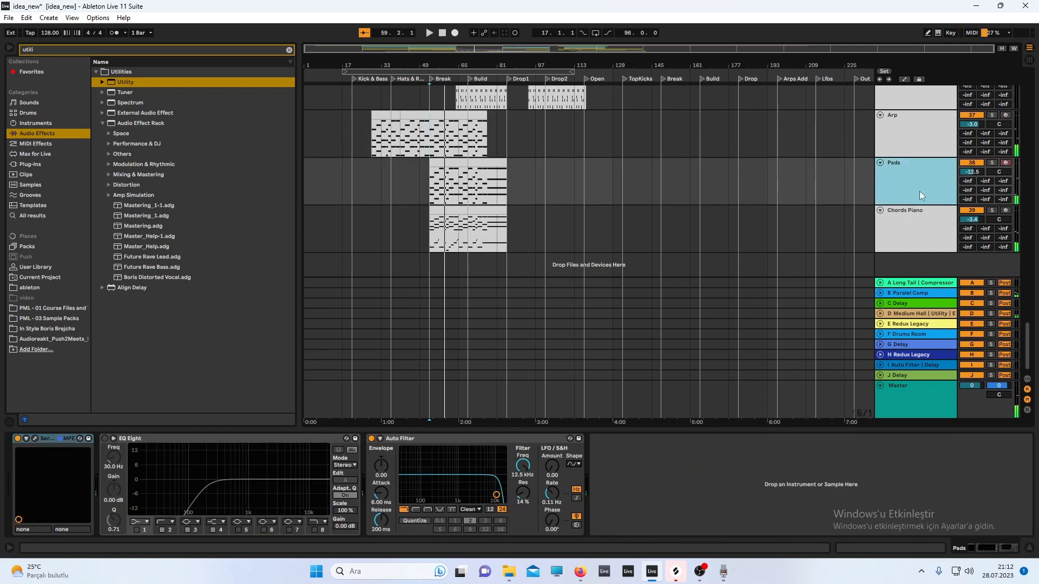
pyautogui.click(932, 129)
pyautogui.click(826, 453)
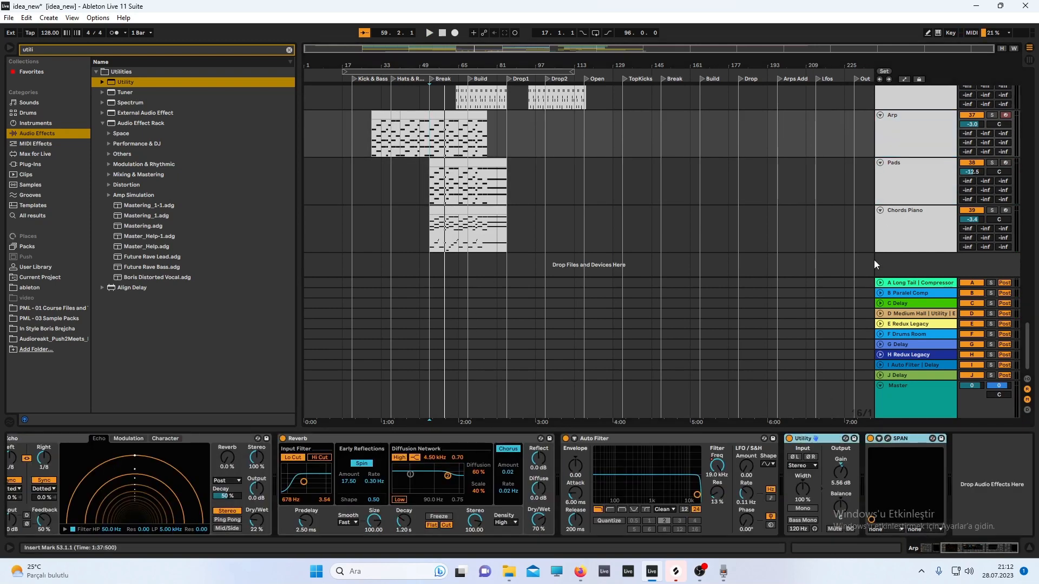
pyautogui.click(905, 202)
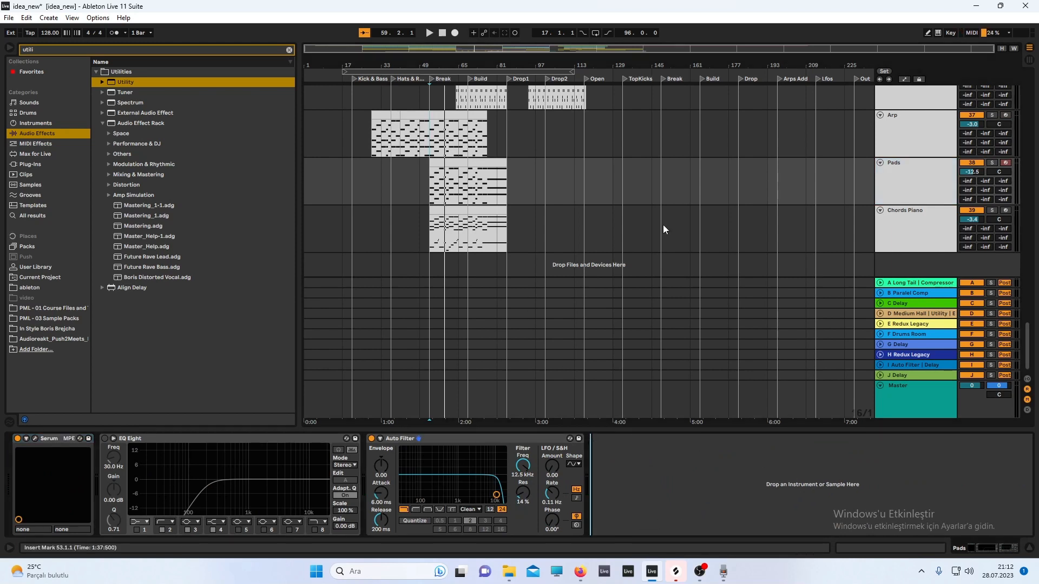
pyautogui.click(943, 149)
pyautogui.click(905, 186)
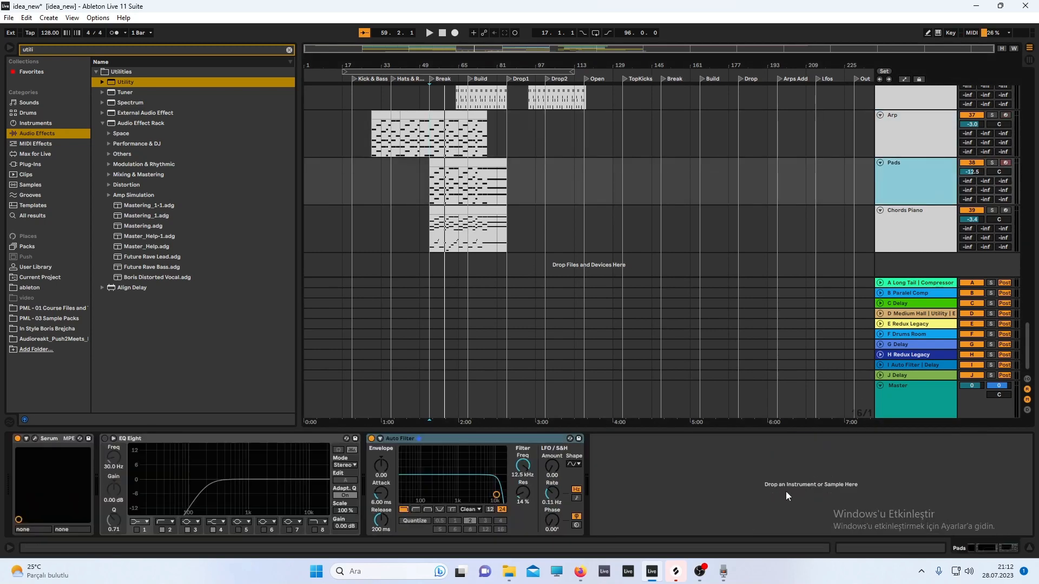
pyautogui.click(757, 476)
pyautogui.hotkey('ctrl', 'v')
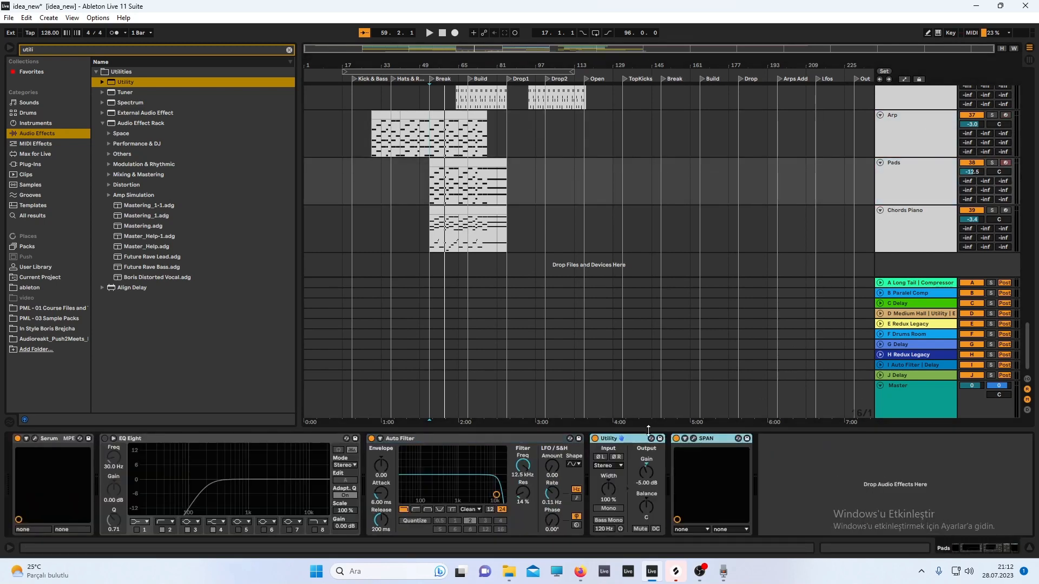
# Play from bar 53 with Pads soloed, set its Utility gain to -3.89 dB while monitoring SPAN, then close SPAN and unsolo Pads
pyautogui.click(691, 440)
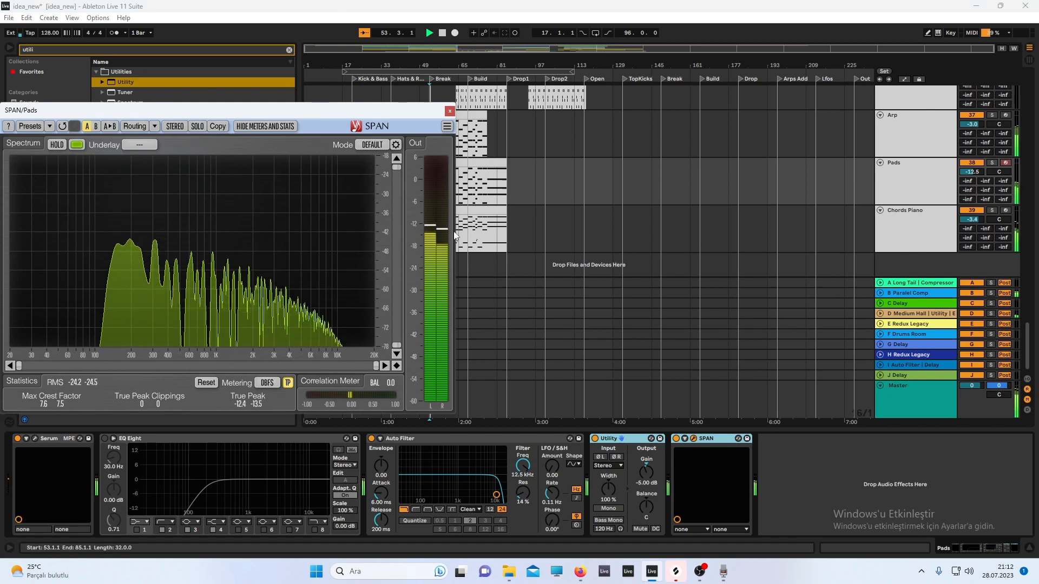
pyautogui.rightClick(990, 165)
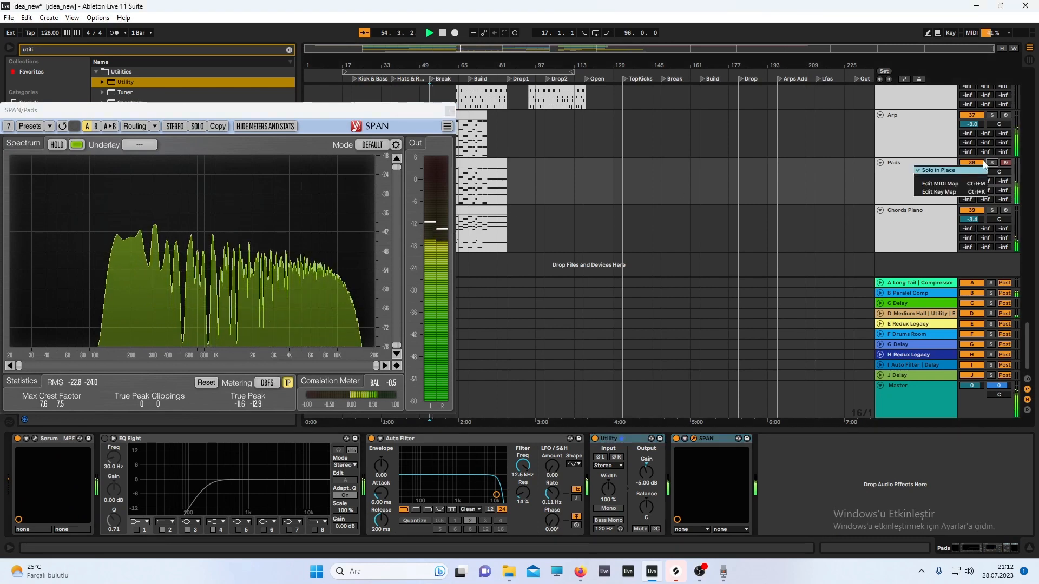
pyautogui.click(985, 162)
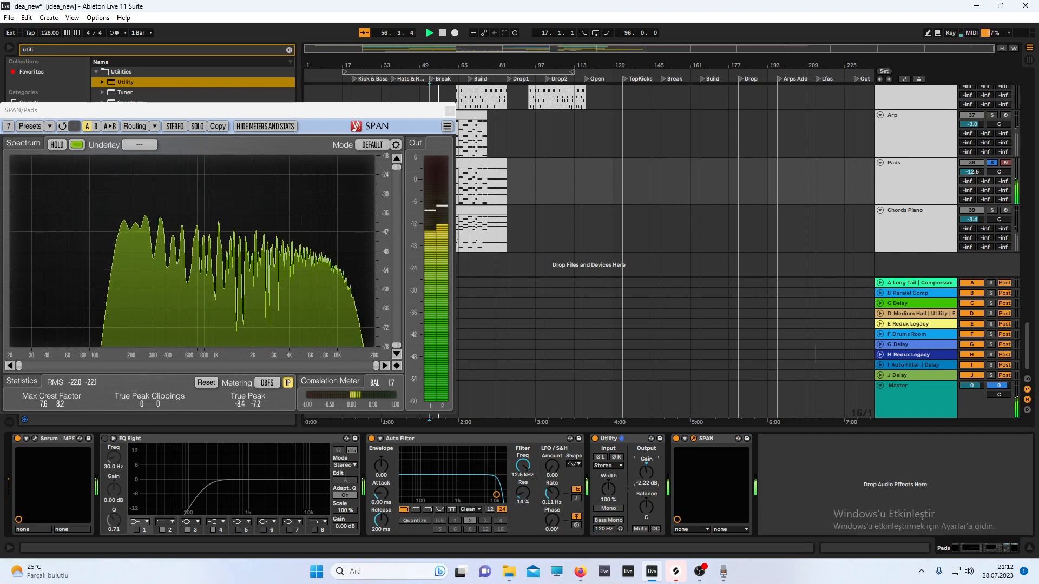
pyautogui.moveTo(646, 472); pyautogui.dragTo(646, 467)
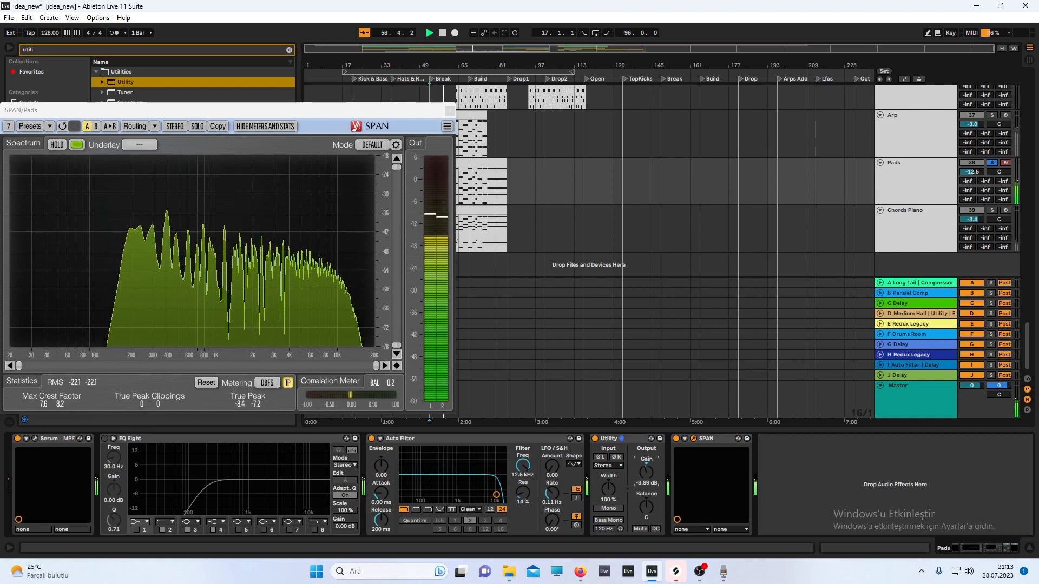
pyautogui.click(449, 110)
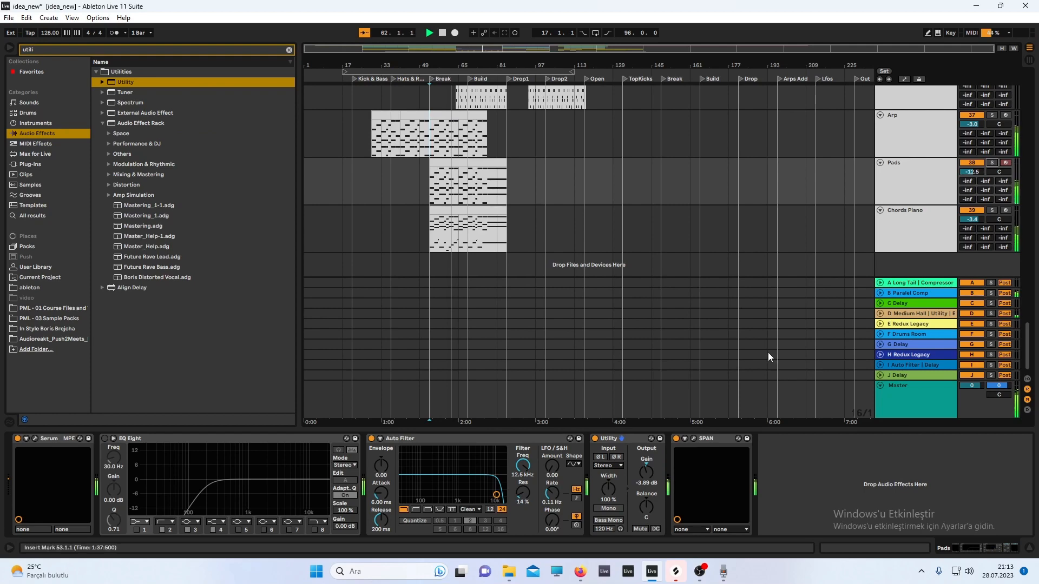
# Copy Utility and SPAN from Pads to the Chords Piano track, placing them after Compressor
pyautogui.click(707, 443)
pyautogui.keyDown('shift'); pyautogui.click(638, 442); pyautogui.keyUp('shift')
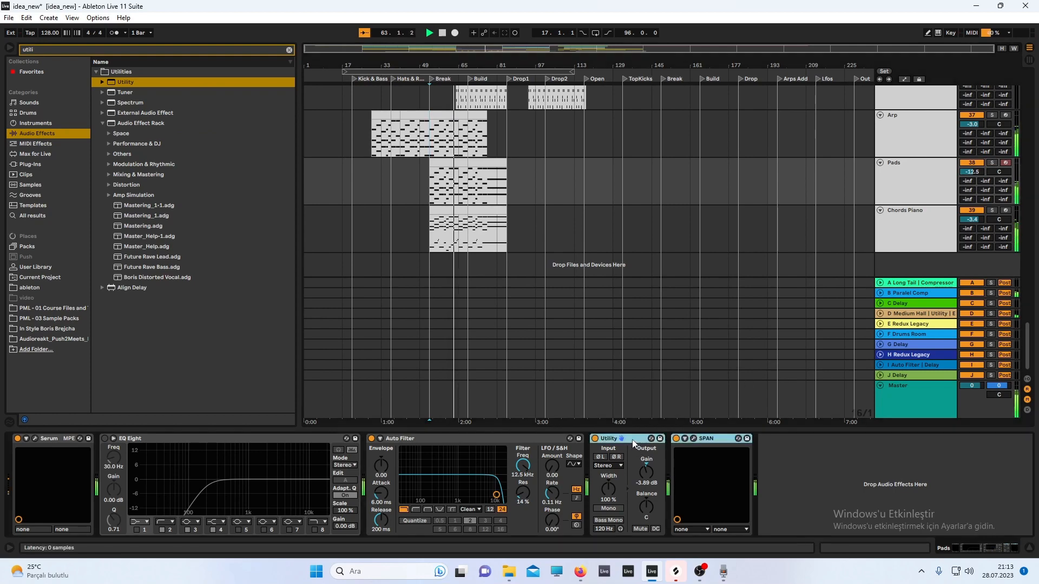
pyautogui.click(896, 232)
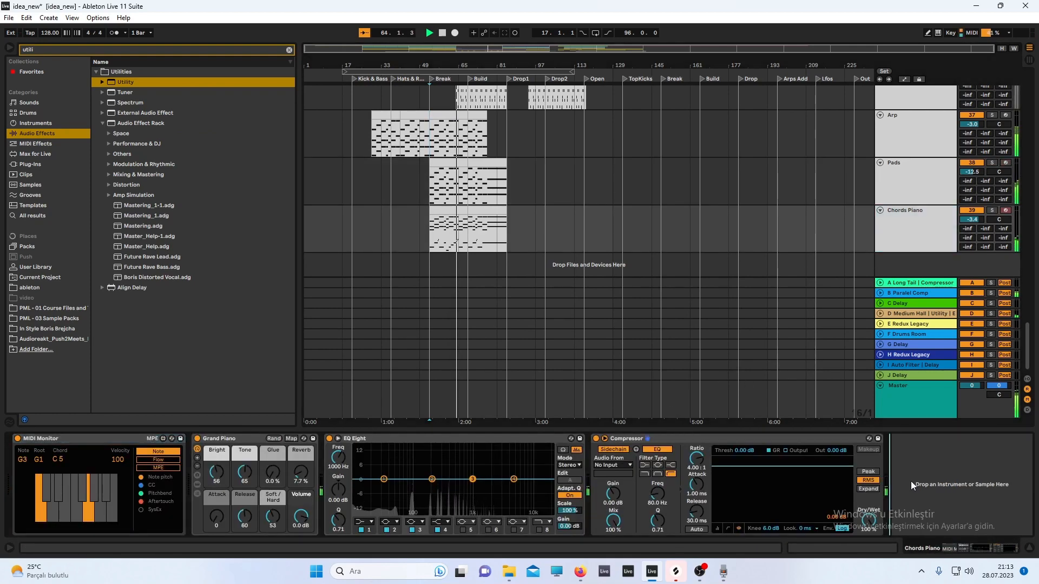
pyautogui.hotkey('ctrl', 'v')
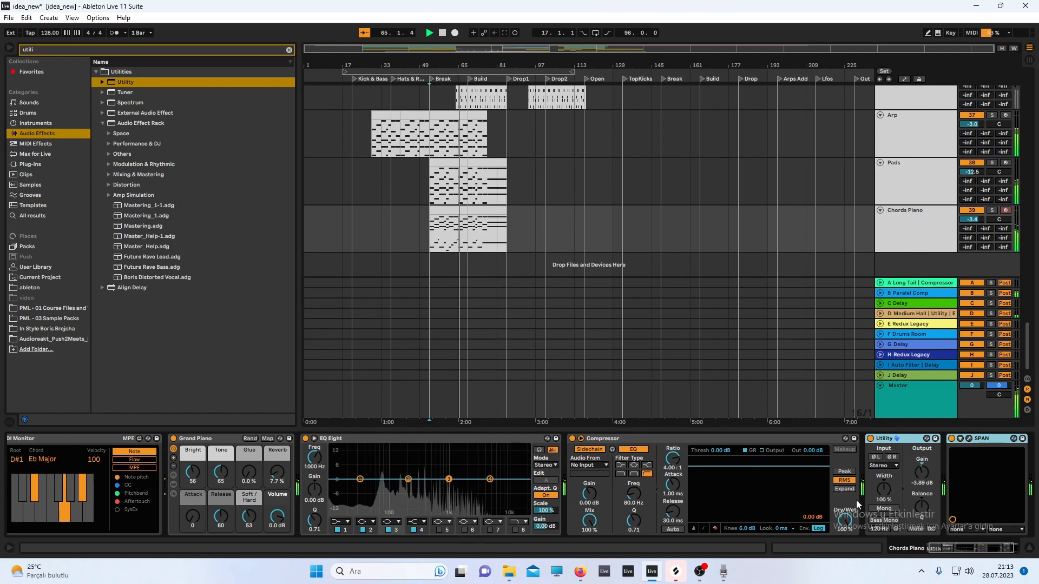
# Set the Chords Piano Utility gain to -1.67 dB while monitoring SPAN, and close SPAN
pyautogui.click(969, 439)
pyautogui.moveTo(920, 474); pyautogui.dragTo(920, 469)
pyautogui.click(449, 112)
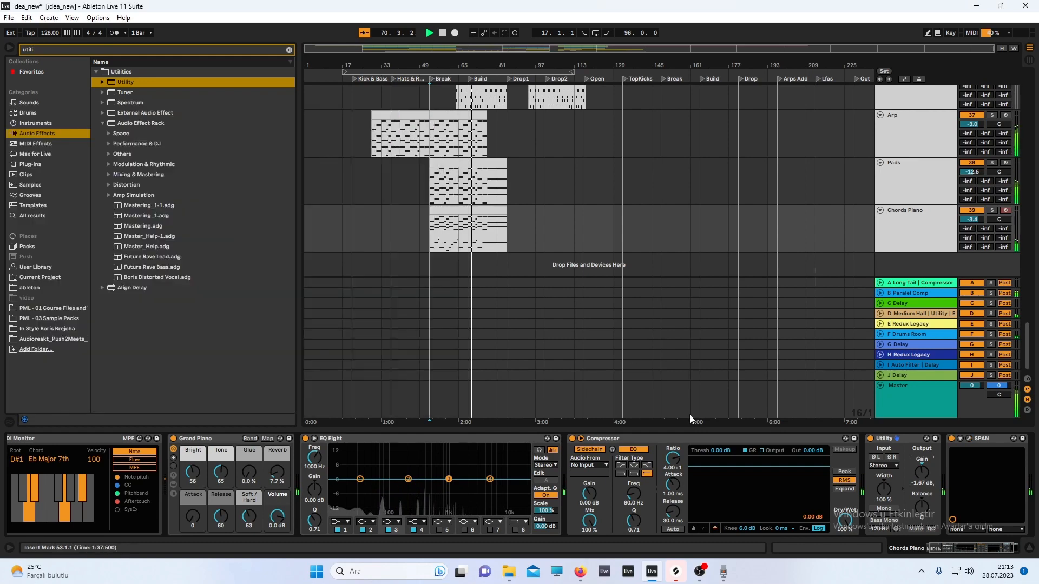
# Solo Bass Aggressive track 29, paste the copied Utility and SPAN at its chain's end, and delete the pasted Utility
pyautogui.scroll(5, 603, 326)
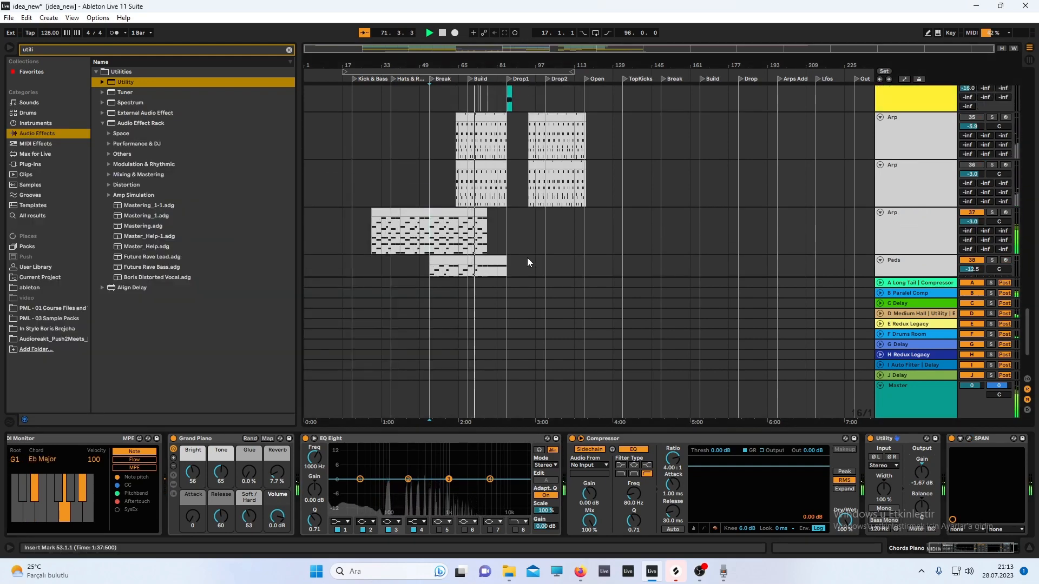
pyautogui.click(530, 188)
pyautogui.scroll(3, 531, 188)
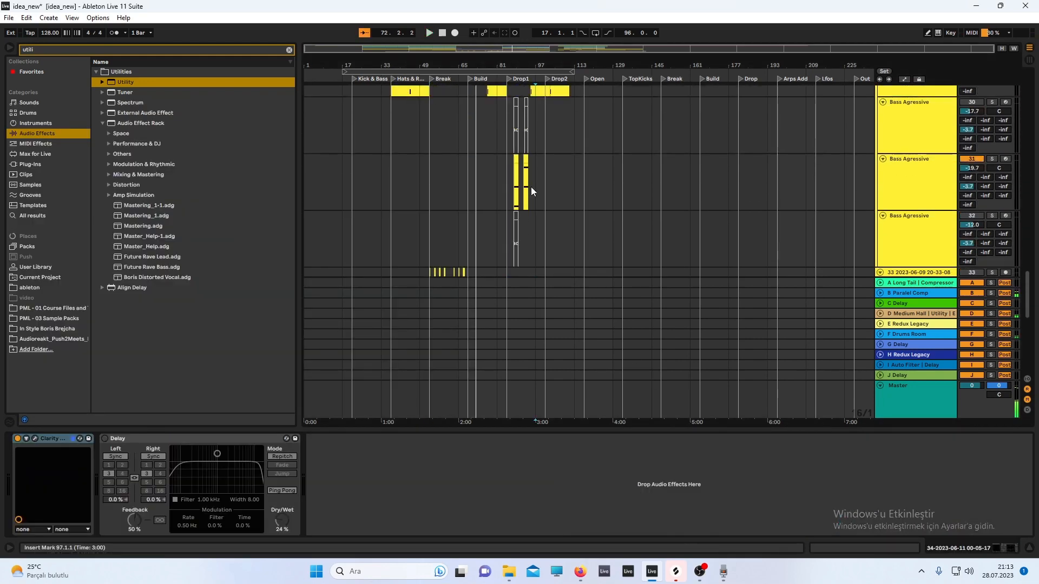
pyautogui.scroll(1, 515, 136)
pyautogui.click(483, 121)
pyautogui.press('space')
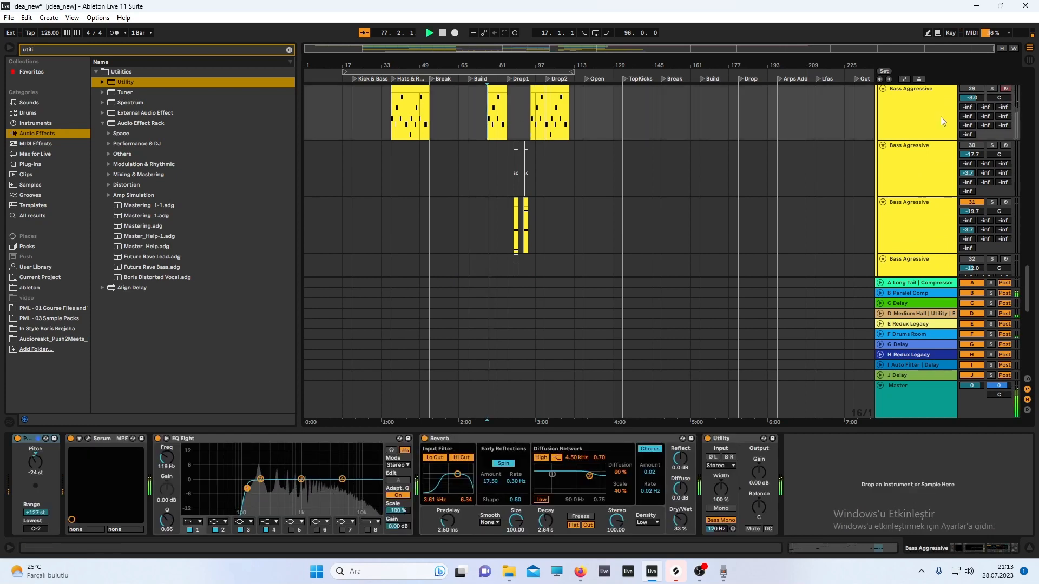
pyautogui.click(992, 88)
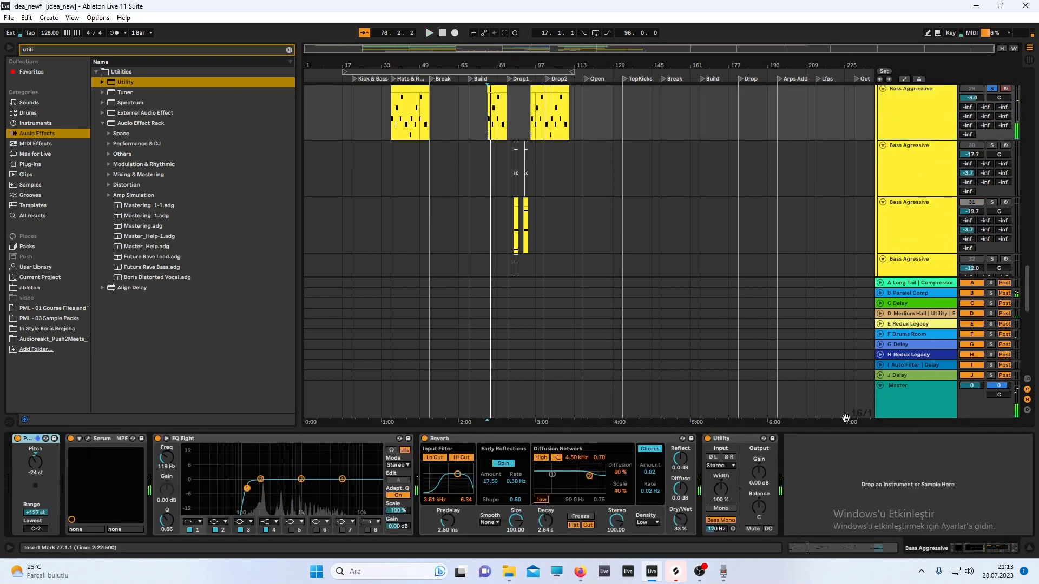
pyautogui.hotkey('ctrl', 'v')
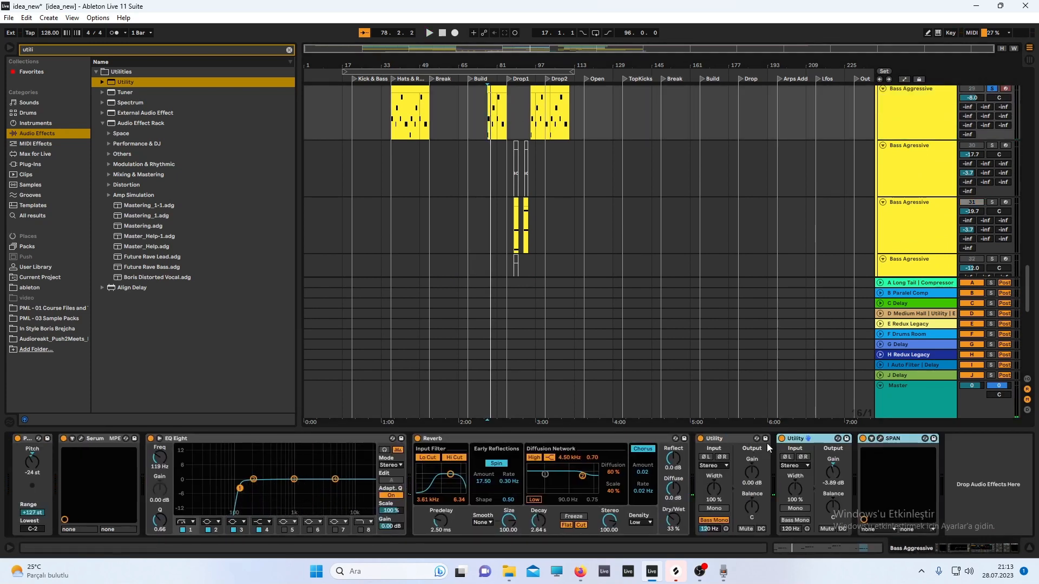
pyautogui.press('Delete')
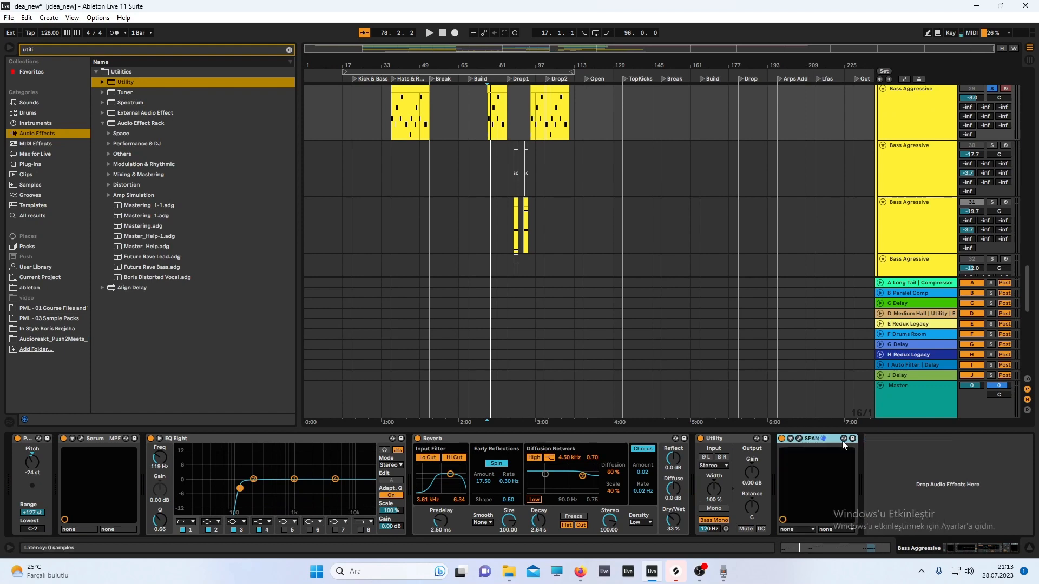
# Play from bar 77, set track 29's Utility gain to -7.22 dB while monitoring SPAN, and close SPAN
pyautogui.click(799, 439)
pyautogui.press('space')
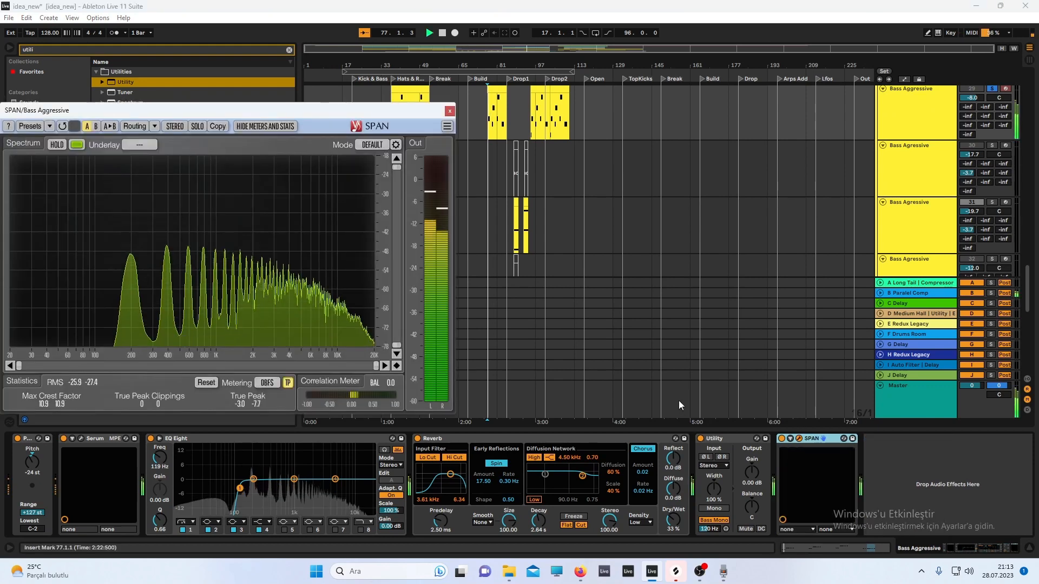
pyautogui.moveTo(753, 472); pyautogui.dragTo(753, 495)
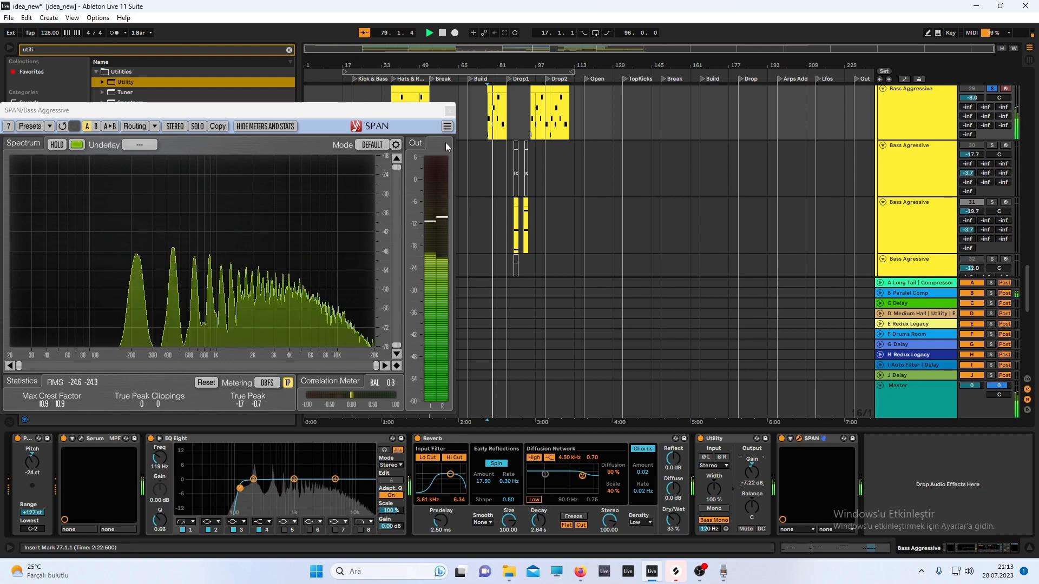
pyautogui.click(447, 111)
# Copy Utility and SPAN from Bass Aggressive track 29 to Bass Agressive track 31, placing them after EQ Eight
pyautogui.scroll(5, 518, 233)
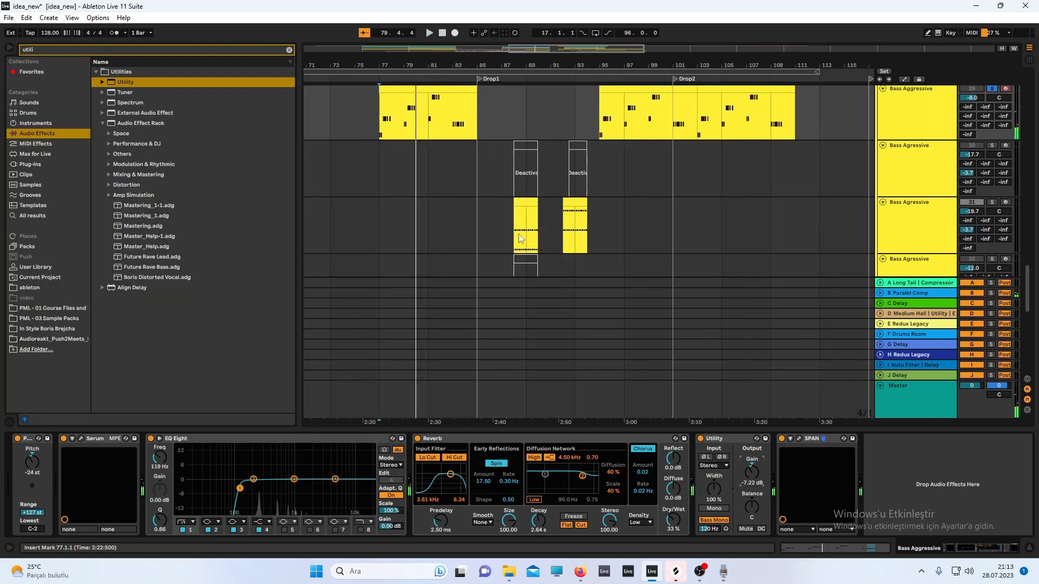
pyautogui.click(518, 247)
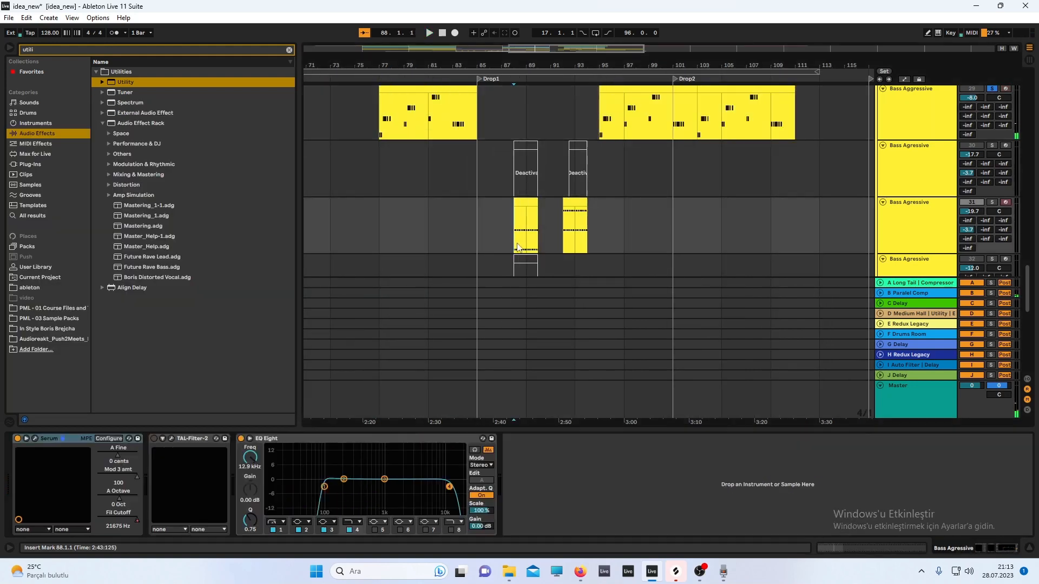
pyautogui.click(915, 134)
pyautogui.click(749, 441)
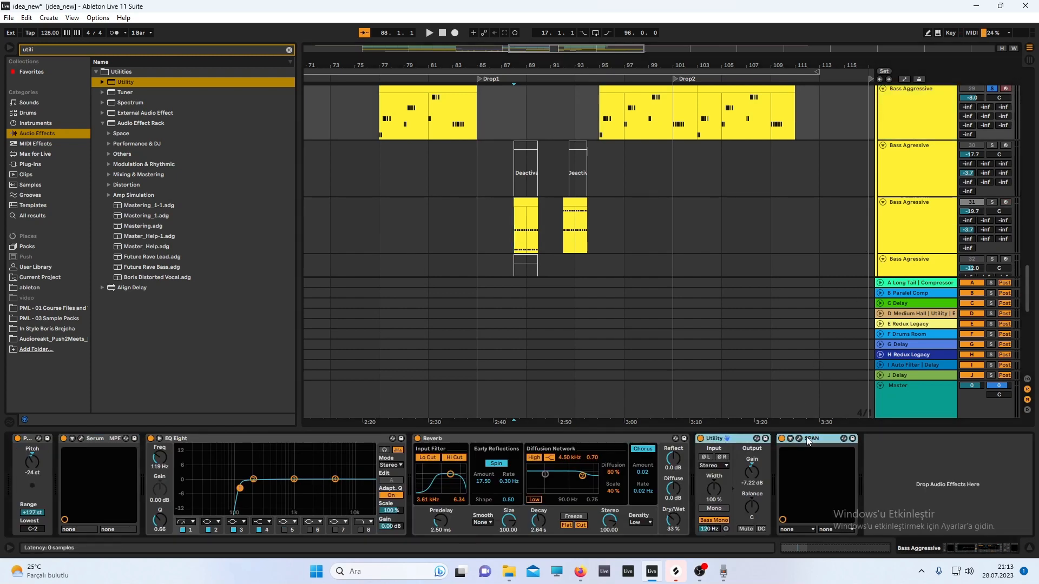
pyautogui.click(882, 236)
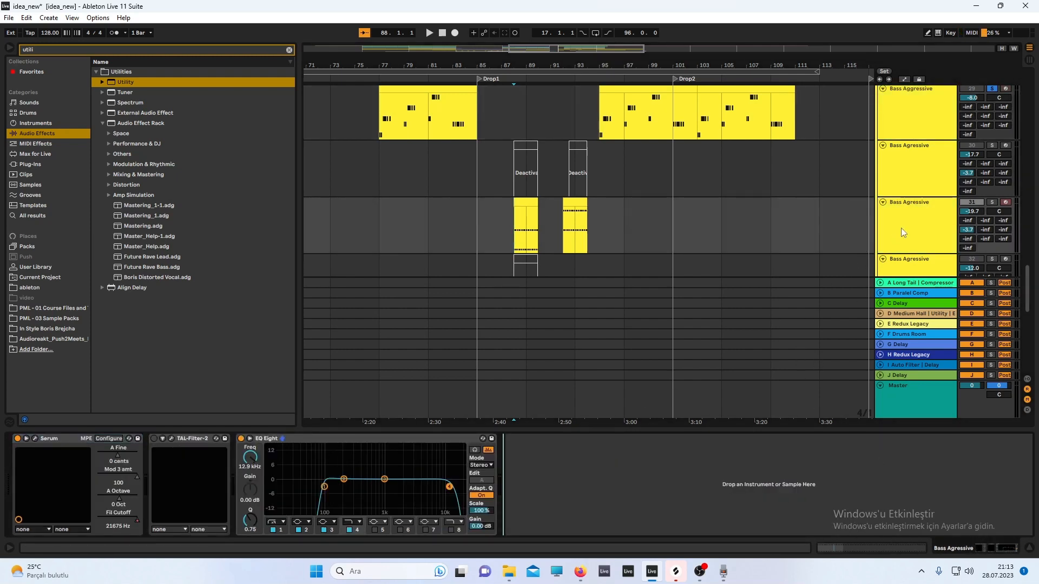
pyautogui.hotkey('ctrl', 'v')
# Play track 31 soloed from bar 88, set its Utility gain to -10.6 dB while monitoring SPAN, and close SPAN
pyautogui.click(990, 204)
pyautogui.press('space')
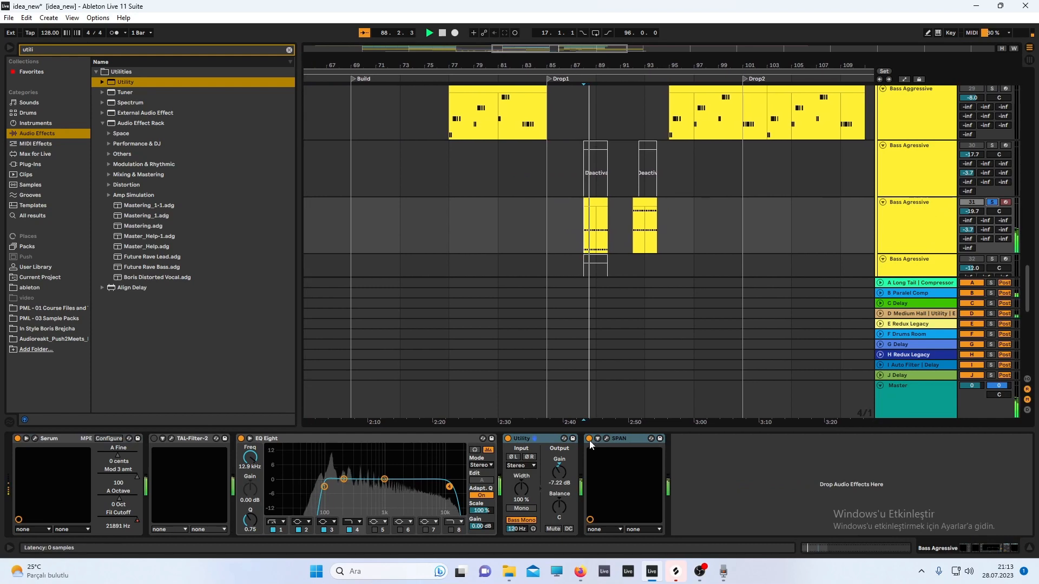
pyautogui.click(606, 438)
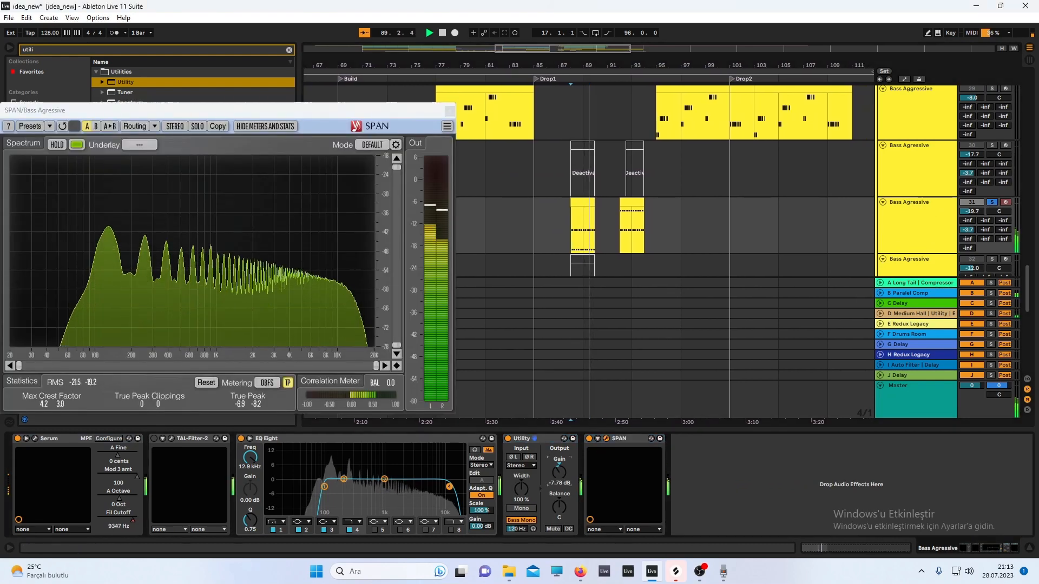
pyautogui.moveTo(559, 472); pyautogui.dragTo(559, 480)
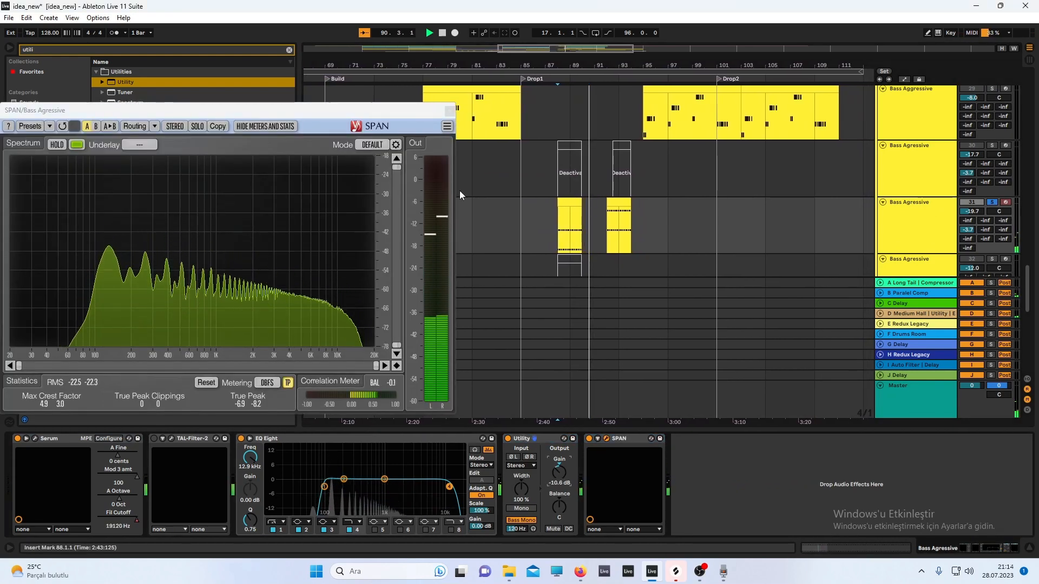
pyautogui.press('space')
pyautogui.press('space')
pyautogui.click(449, 110)
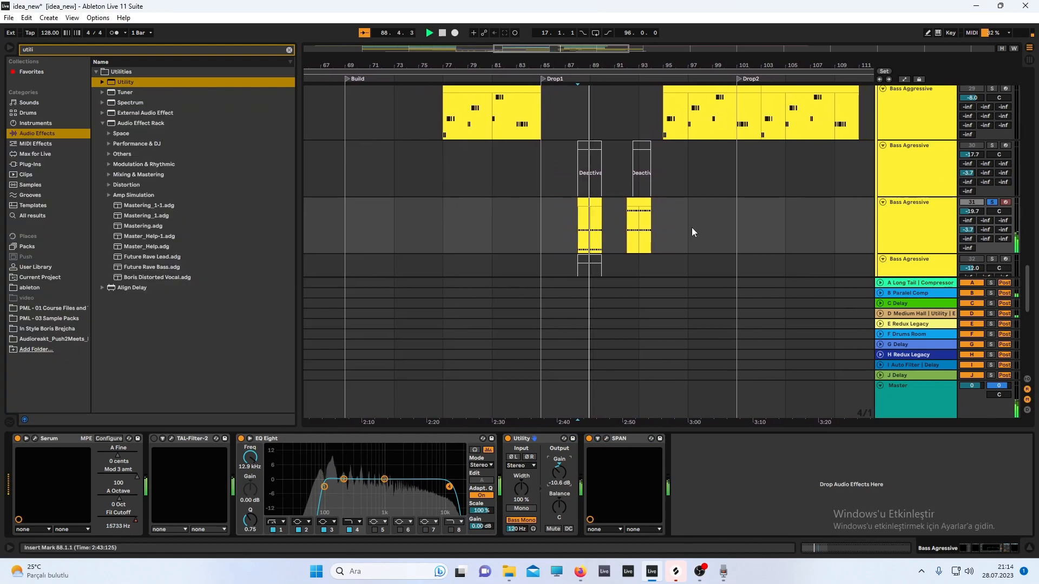
# Play track 31's second clip from bar 92, check its level in SPAN, then close SPAN and unsolo the track
pyautogui.click(626, 233)
pyautogui.press('space')
pyautogui.press('space')
pyautogui.click(606, 438)
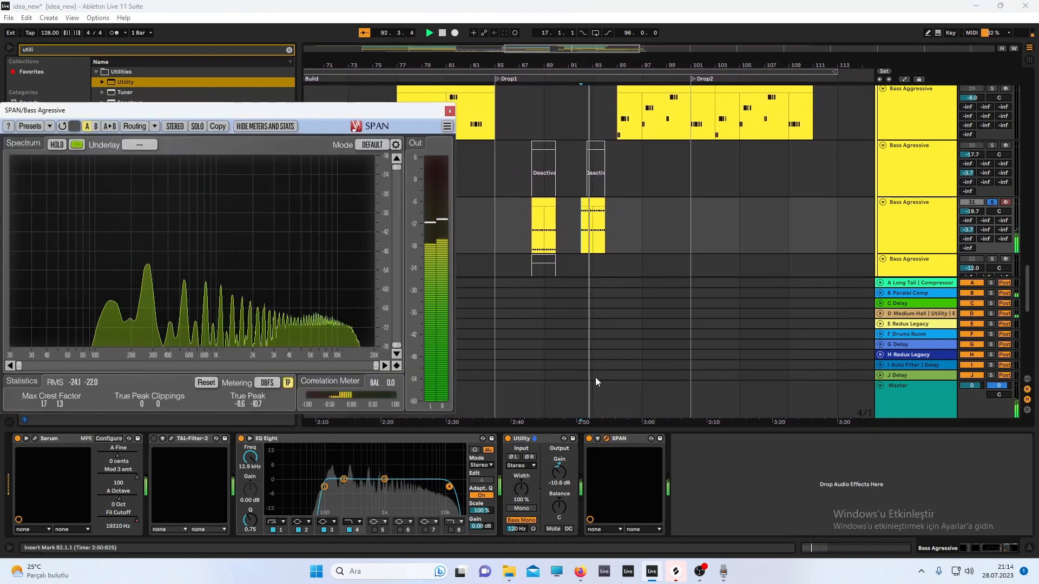
pyautogui.click(450, 110)
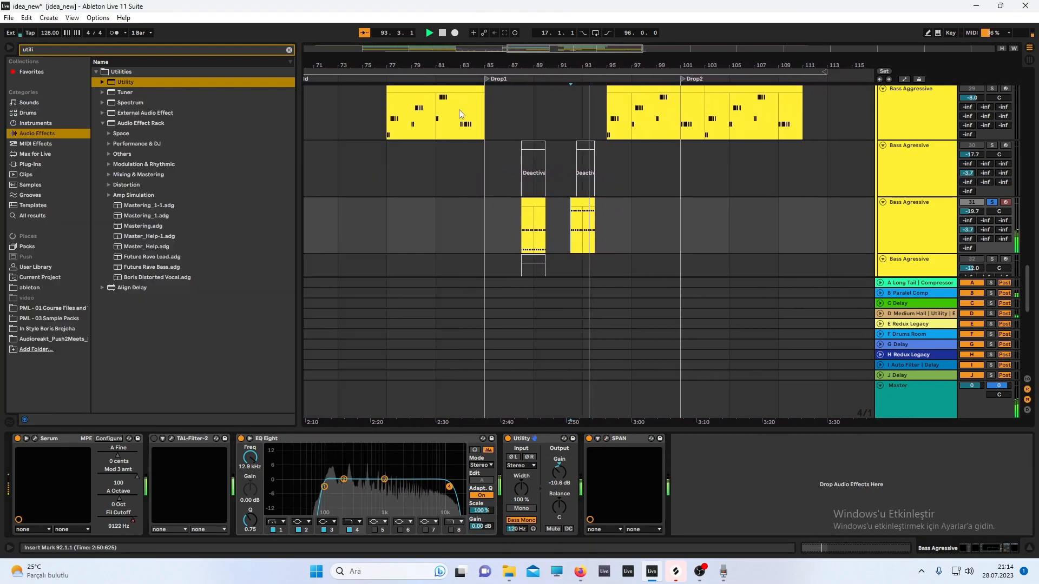
pyautogui.click(993, 203)
# Collapse the device view for more track space and play the full mix from bar 21
pyautogui.scroll(-7, 660, 200)
pyautogui.scroll(-4, 629, 223)
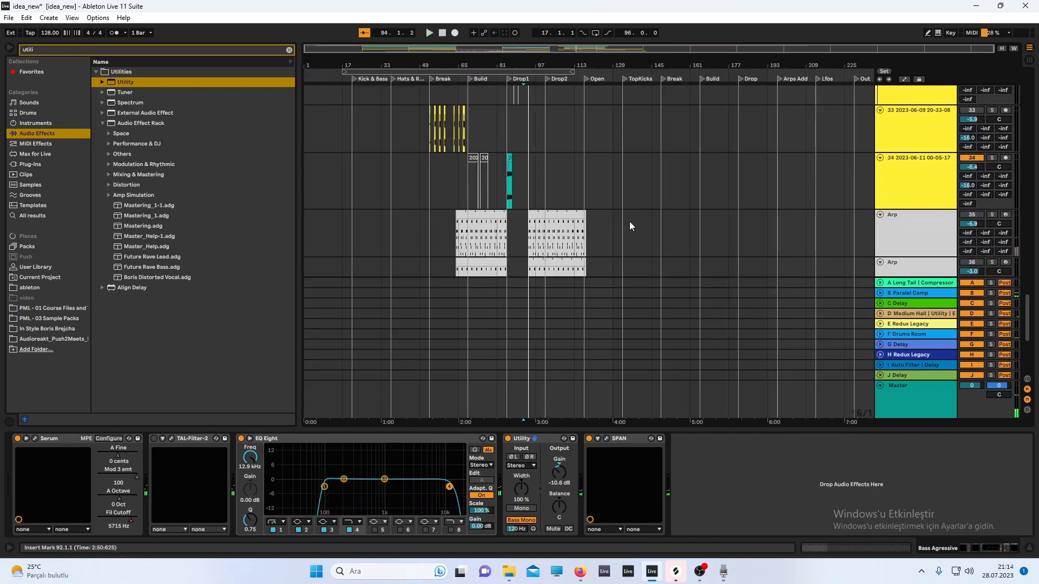
pyautogui.moveTo(644, 428); pyautogui.dragTo(643, 477)
pyautogui.scroll(-1, 529, 272)
pyautogui.scroll(6, 522, 271)
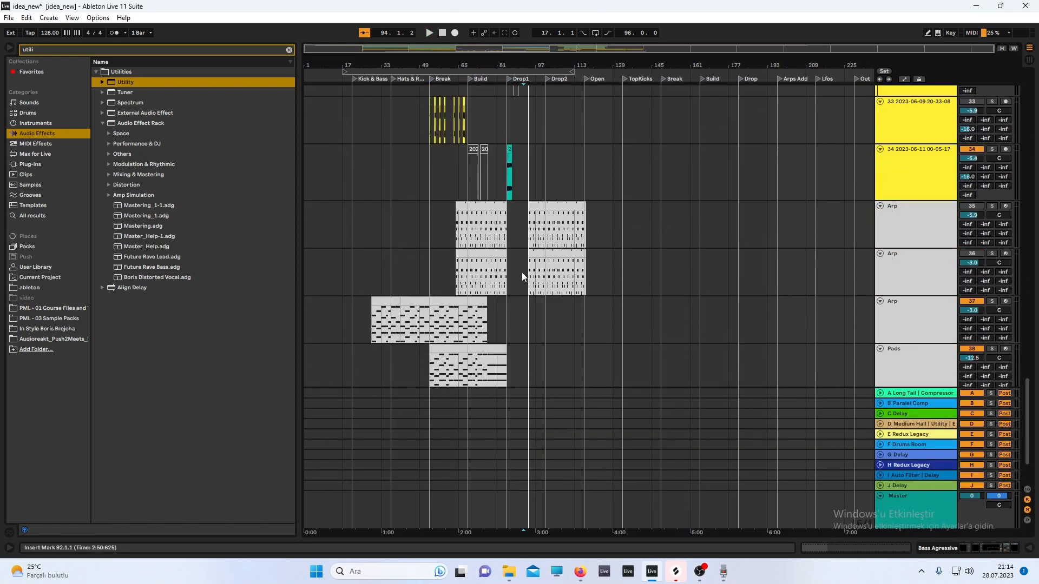
pyautogui.scroll(5, 471, 228)
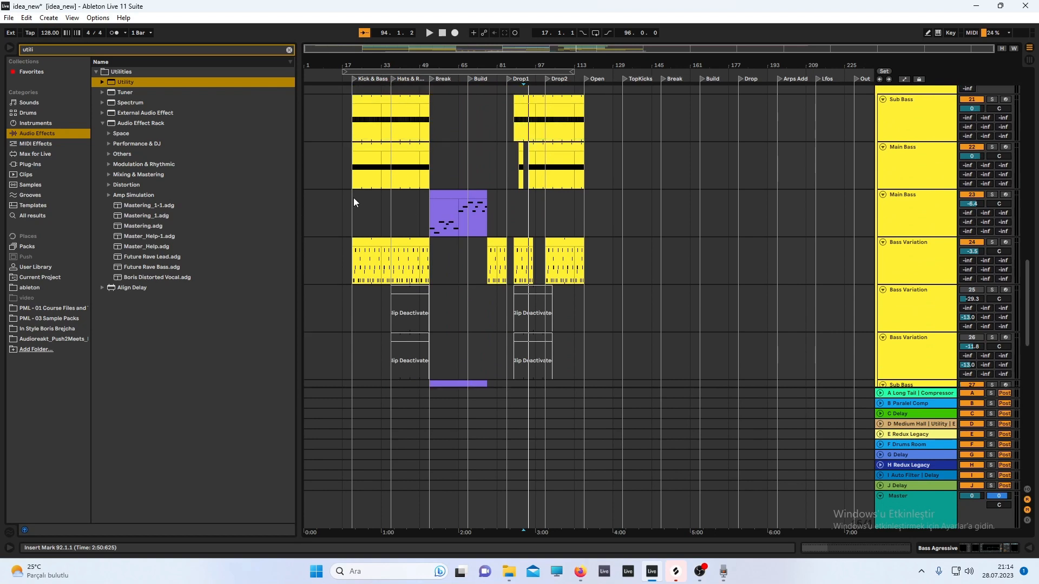
pyautogui.click(352, 205)
pyautogui.press('space')
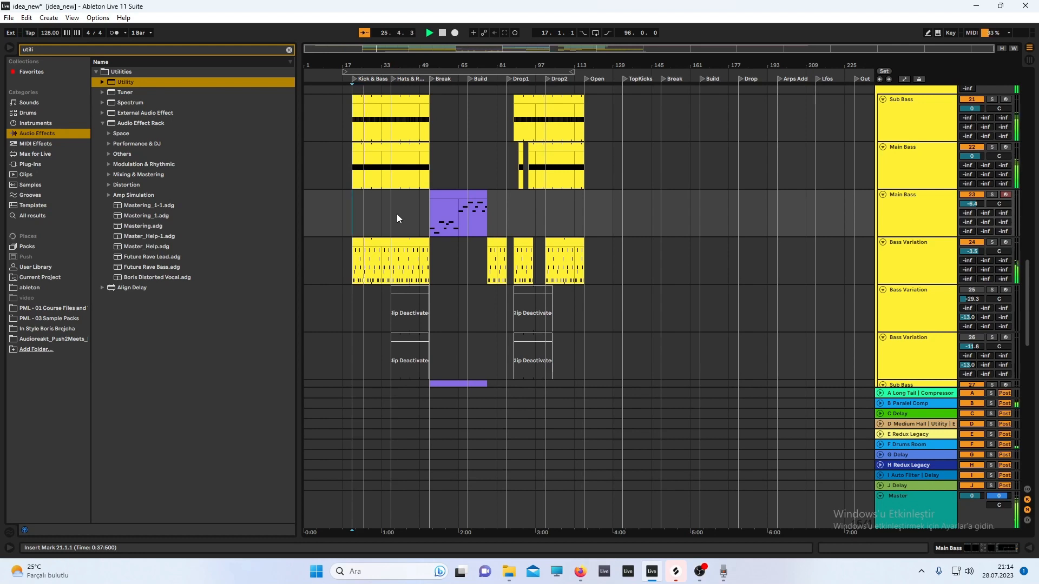
# Examine the levels of the drum and bass tracks across the arrangement during playback
pyautogui.scroll(6, 665, 214)
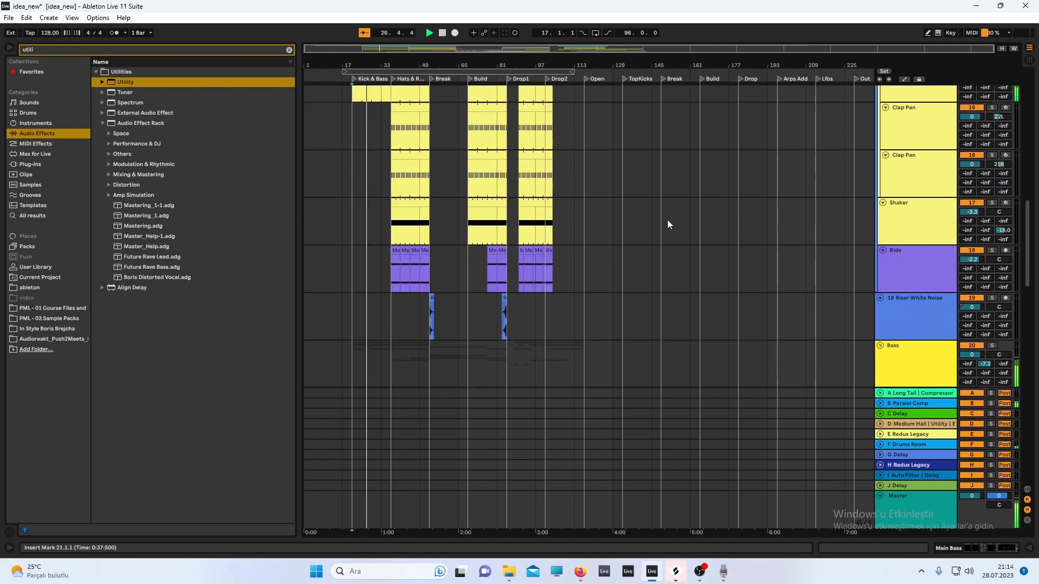
pyautogui.scroll(-6, 667, 220)
pyautogui.scroll(-10, 622, 271)
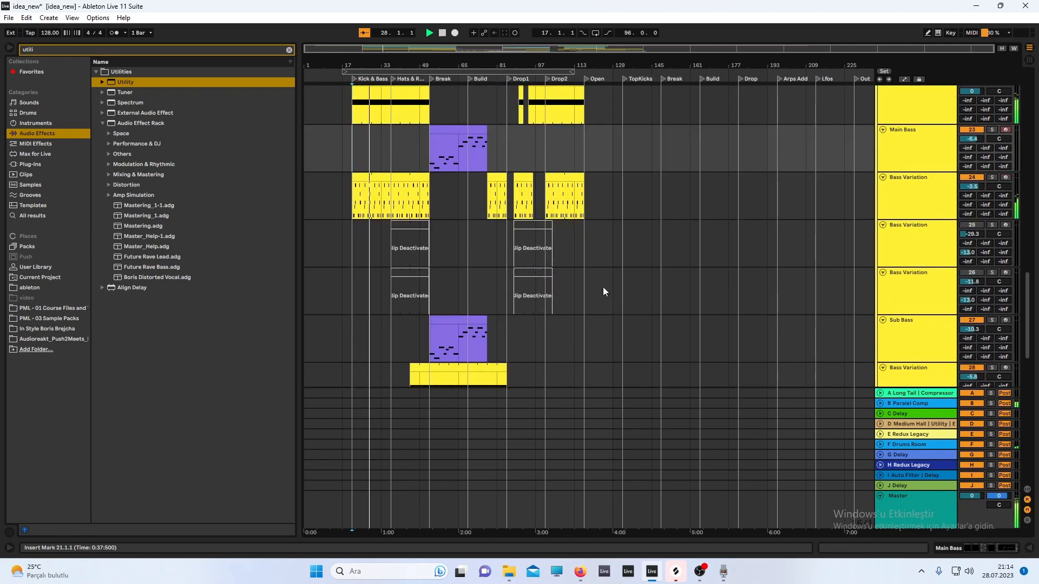
pyautogui.scroll(10, 627, 293)
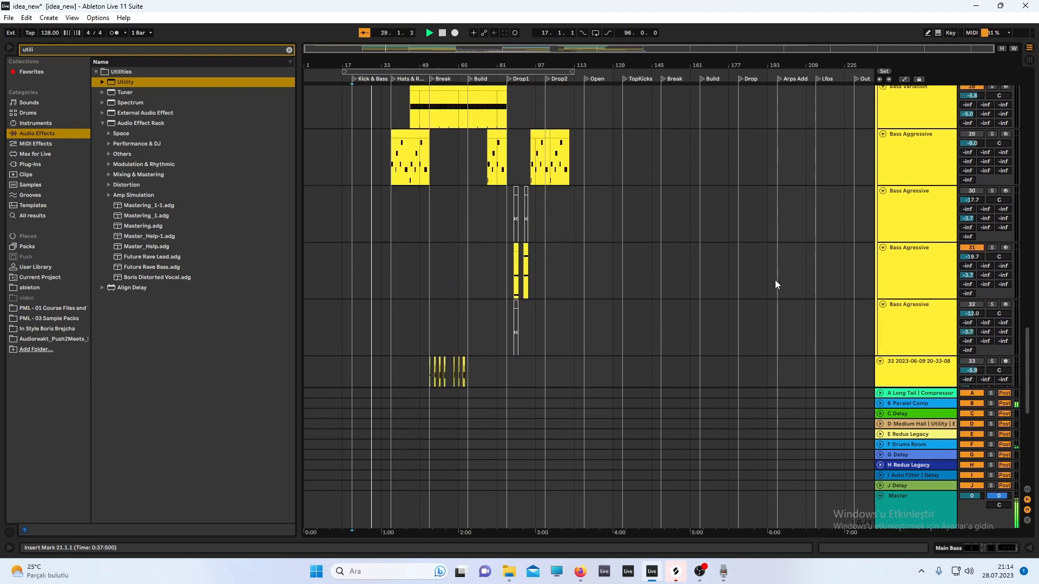
pyautogui.scroll(12, 864, 243)
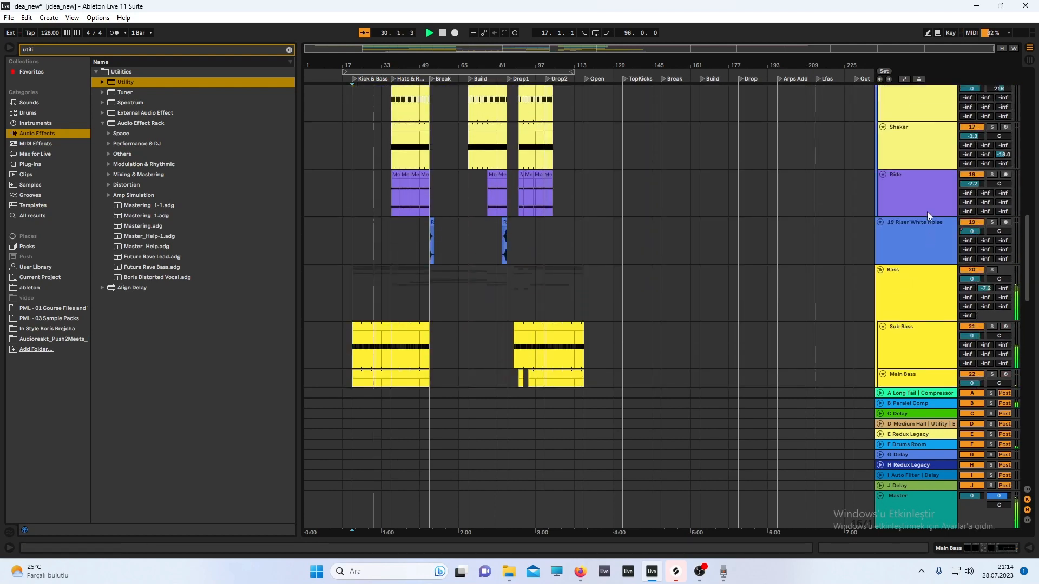
pyautogui.scroll(-5, 905, 247)
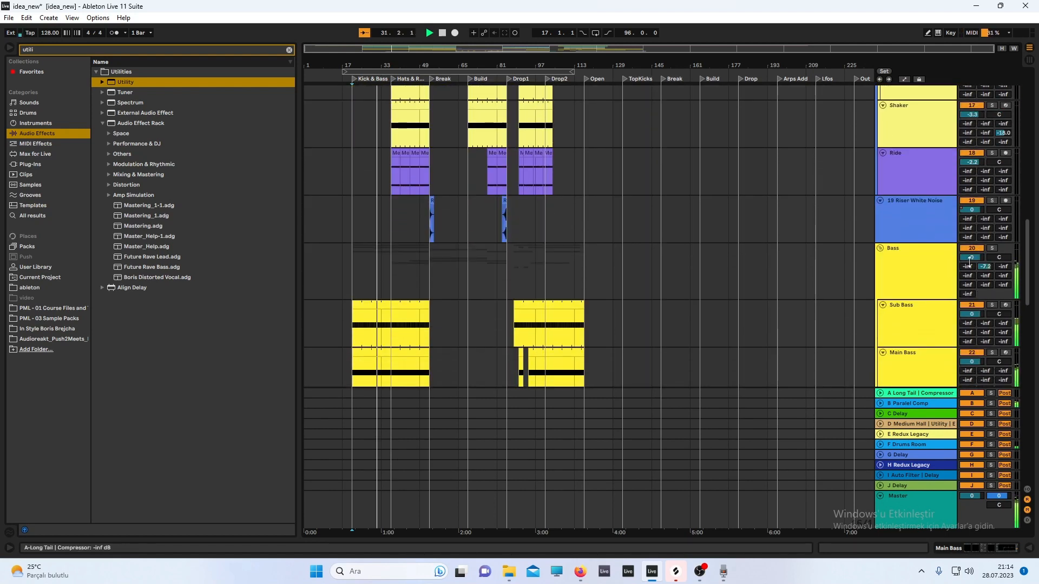
pyautogui.scroll(20, 896, 187)
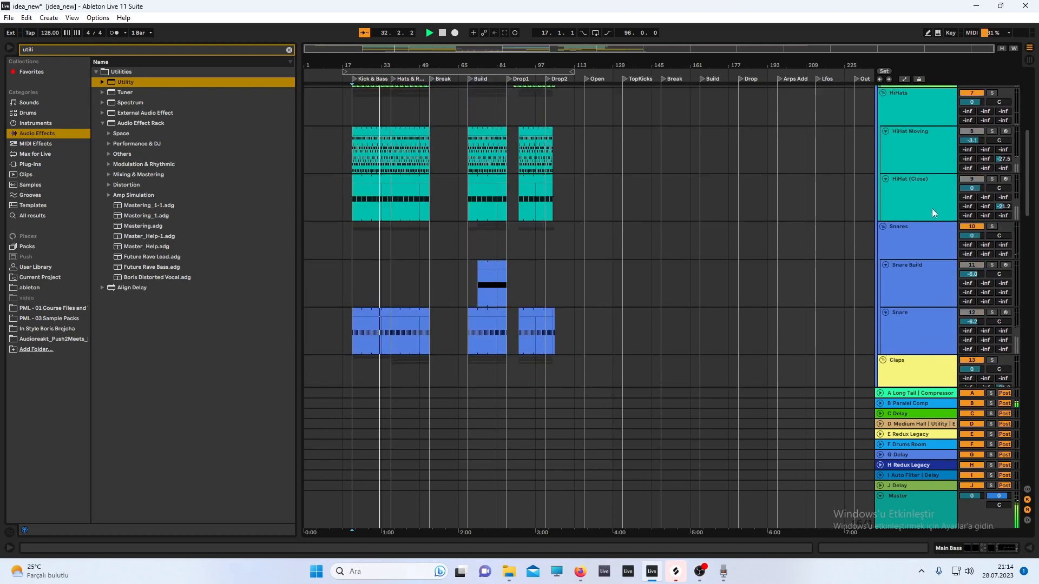
pyautogui.scroll(2, 934, 206)
# Solo the Kicks group and its Kick track, show the Kick's devices, and play from bar 21
pyautogui.click(994, 176)
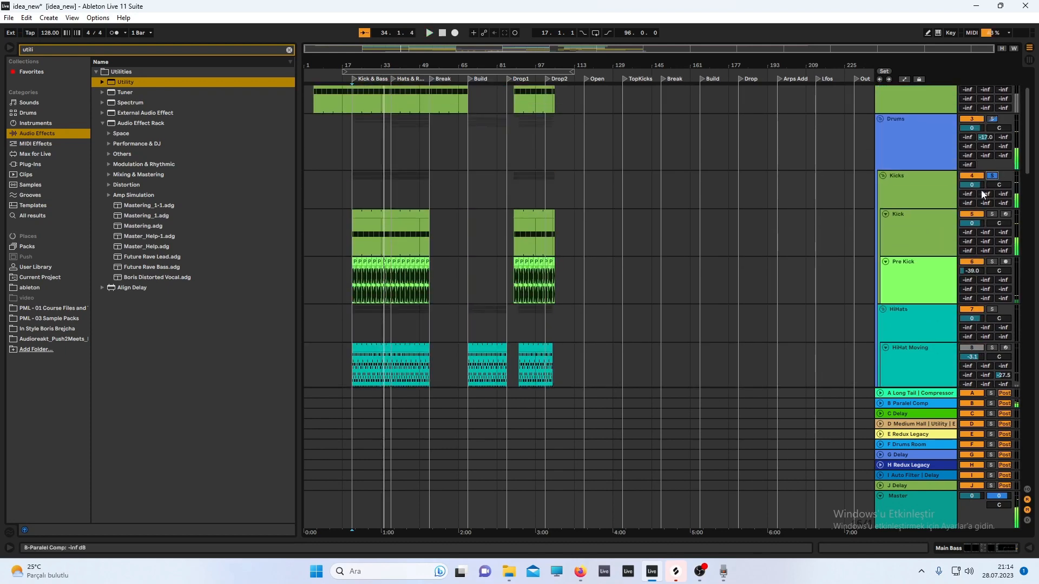
pyautogui.doubleClick(919, 196)
pyautogui.click(914, 246)
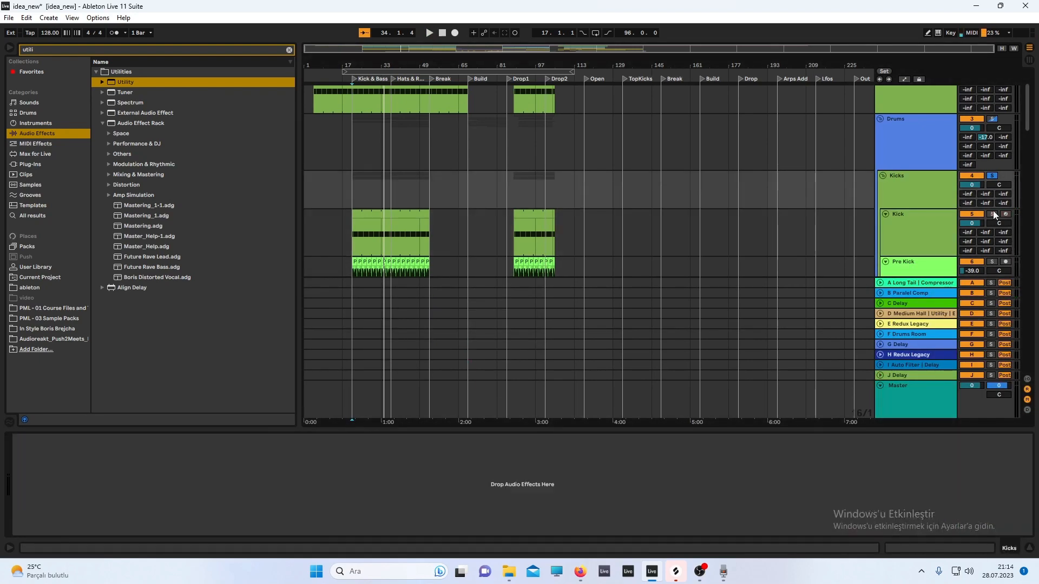
pyautogui.click(993, 213)
pyautogui.click(930, 231)
pyautogui.press('space')
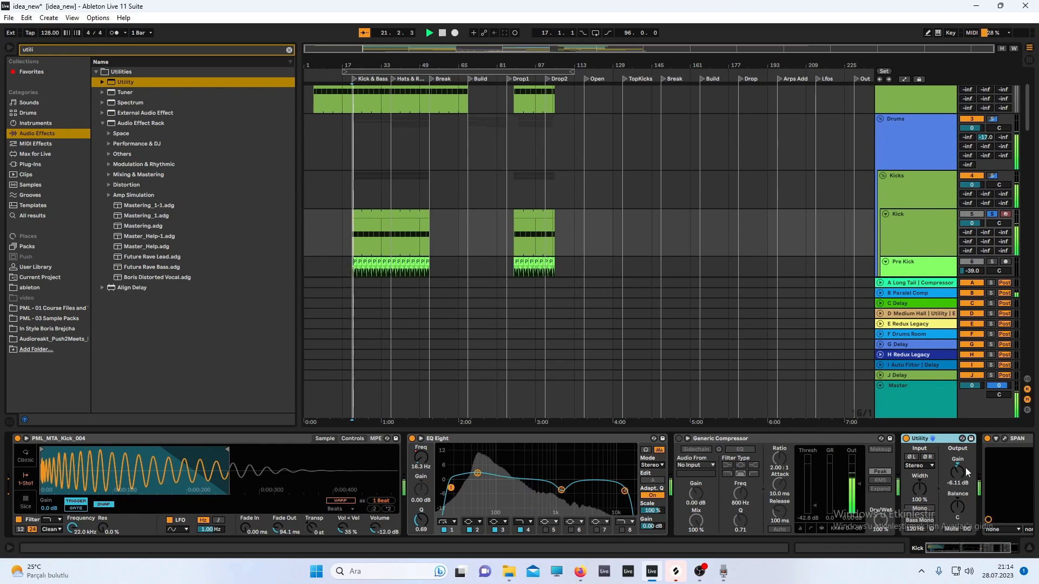
# Raise the Kick track's Utility gain to -2.78 dB while monitoring SPAN, and close SPAN
pyautogui.click(1003, 439)
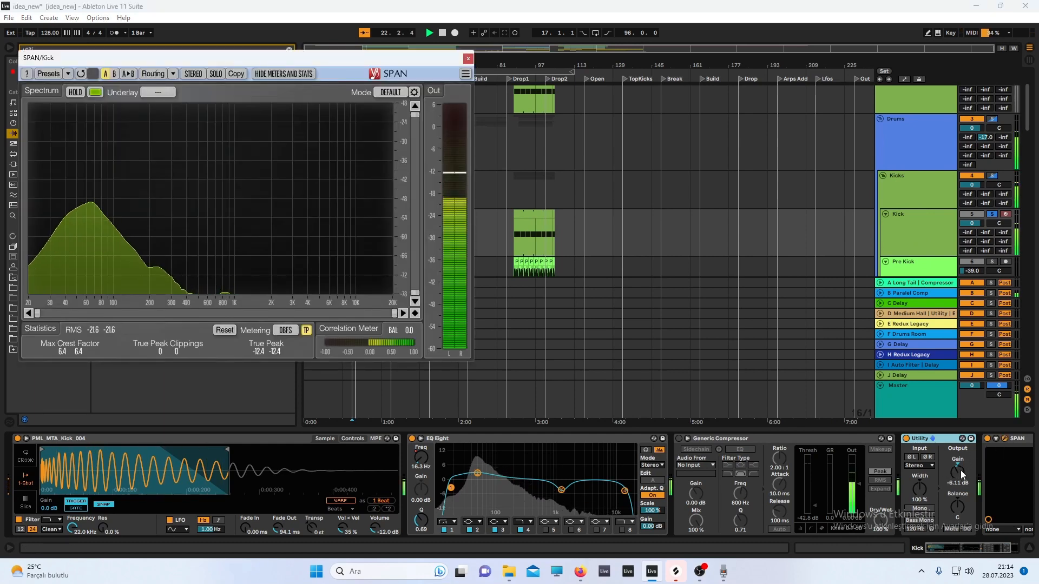
pyautogui.moveTo(958, 470); pyautogui.dragTo(958, 455)
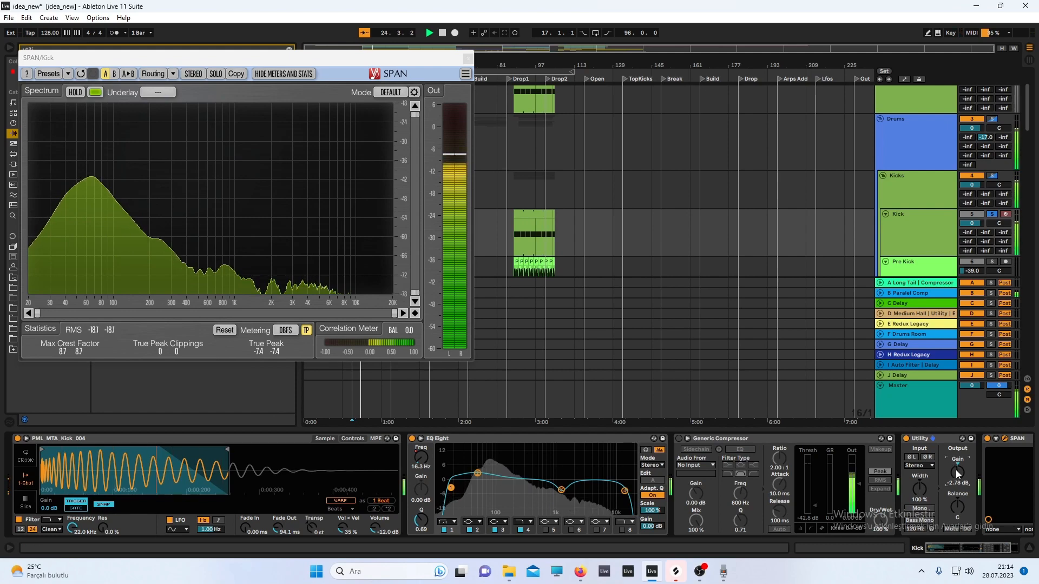
pyautogui.moveTo(503, 64); pyautogui.dragTo(479, 61)
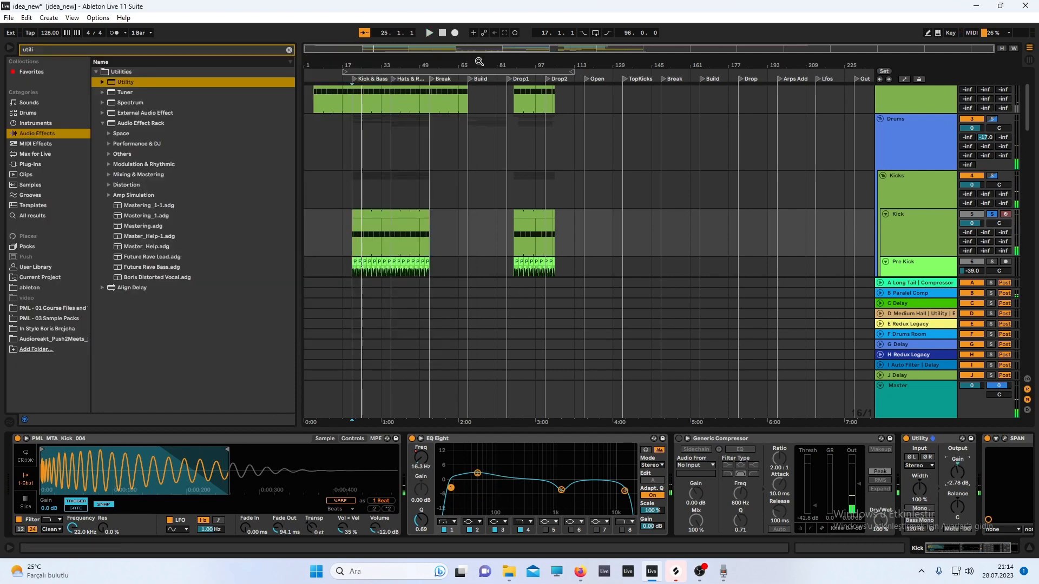
pyautogui.scroll(-5, 465, 161)
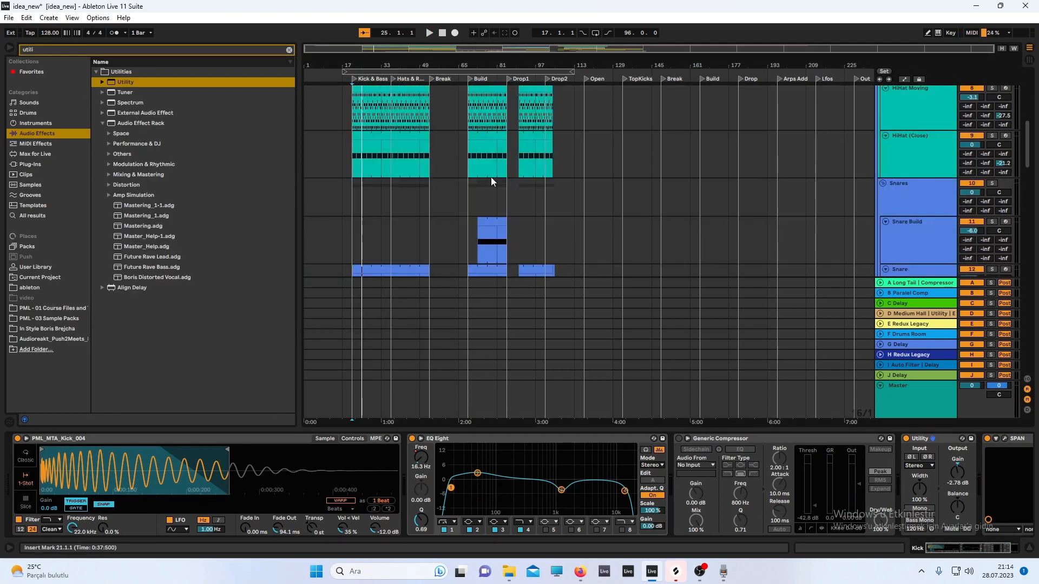
# Play the full mix from the Build section at bar 69, and from Drop1 at bar 85
pyautogui.click(466, 225)
pyautogui.press('space')
pyautogui.scroll(-2, 466, 226)
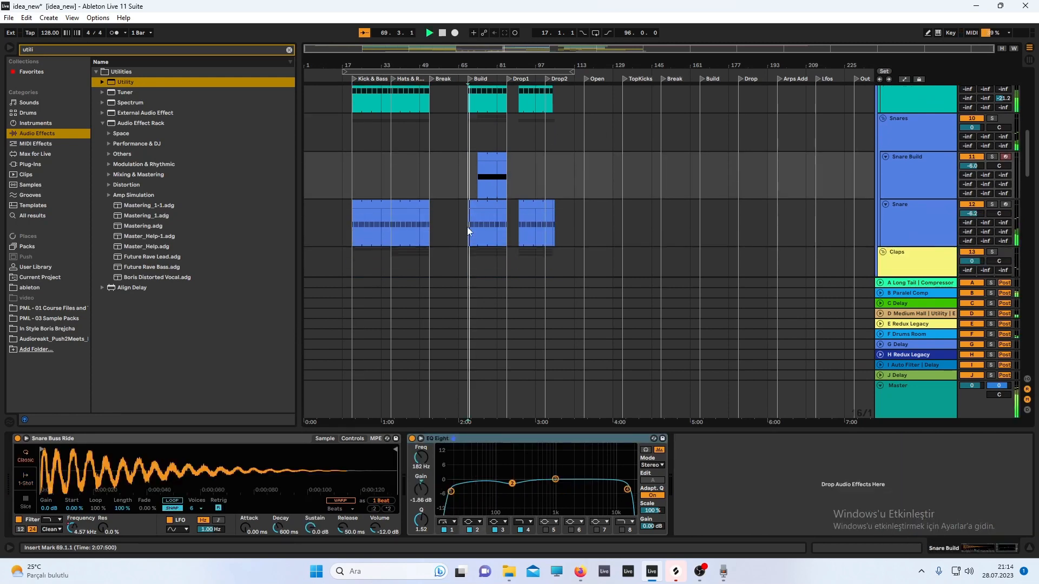
pyautogui.scroll(3, 466, 226)
pyautogui.click(675, 233)
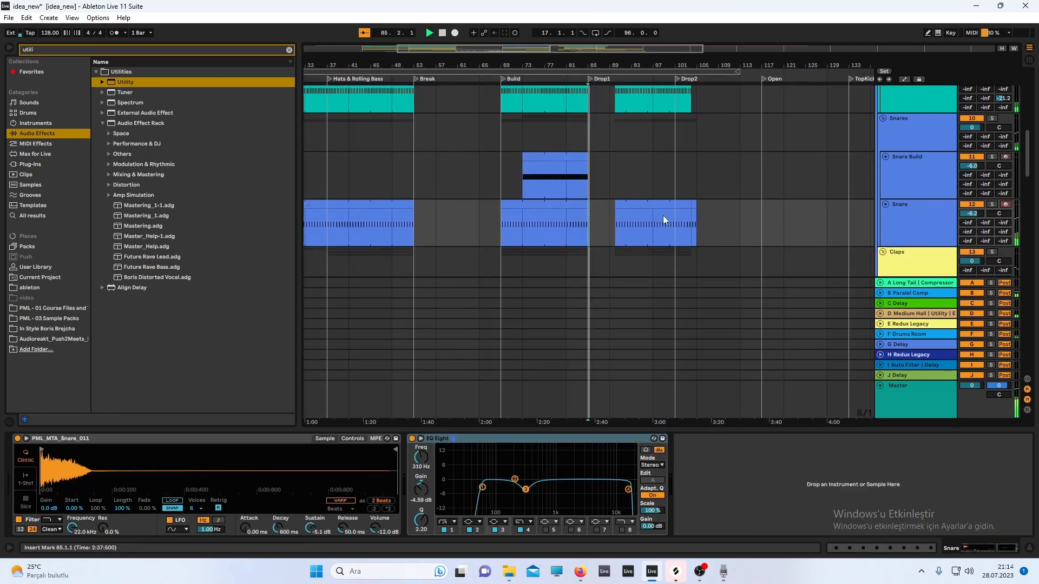
pyautogui.press('Tab')
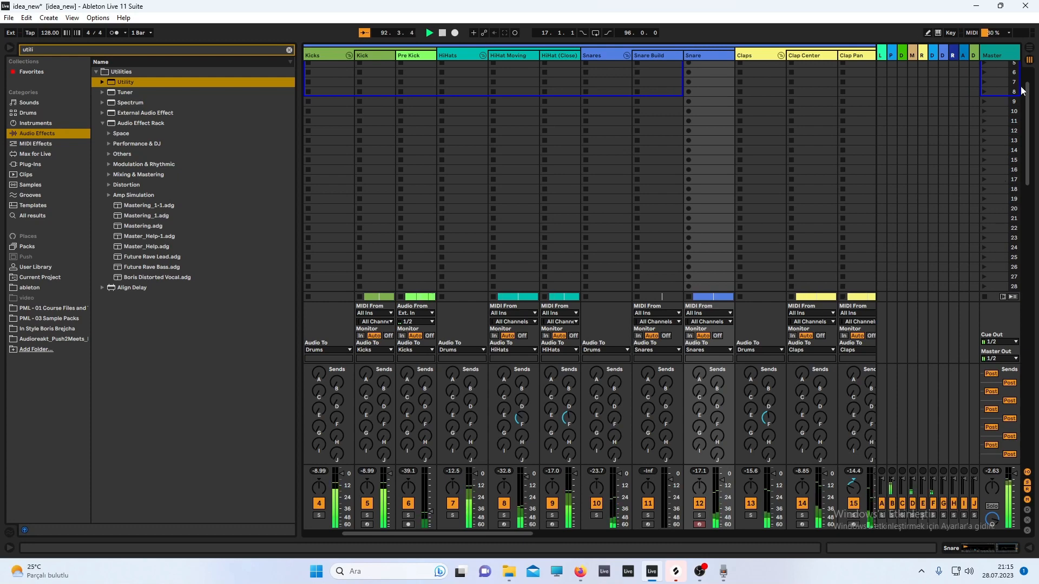
pyautogui.doubleClick(998, 56)
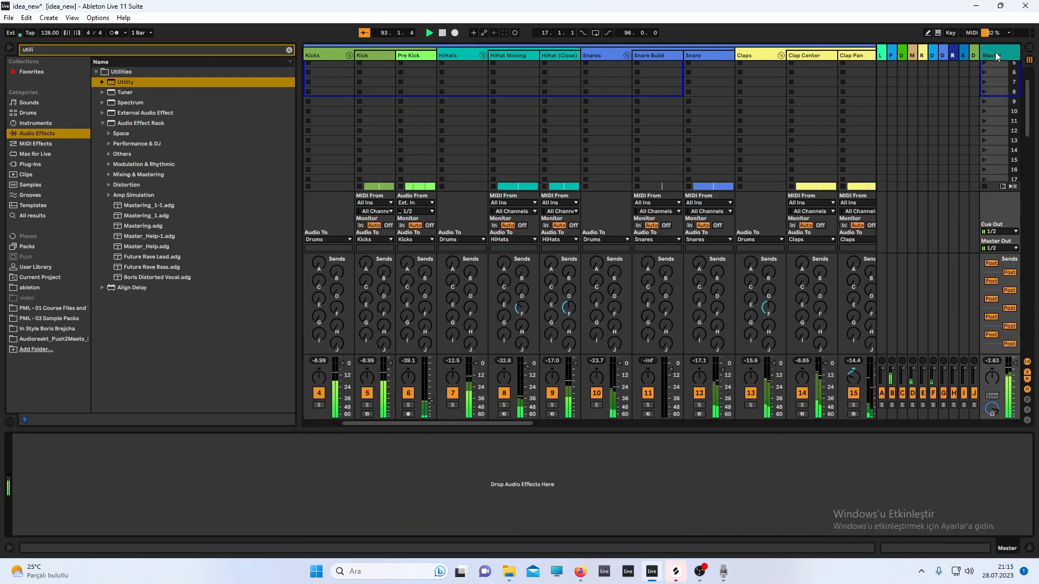
pyautogui.click(1030, 49)
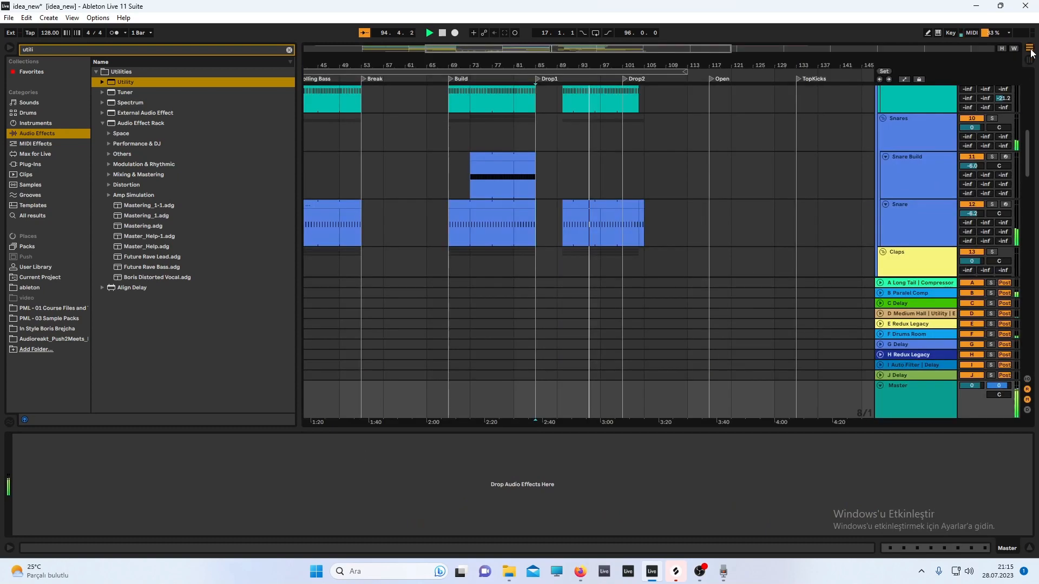
pyautogui.moveTo(686, 428); pyautogui.dragTo(679, 471)
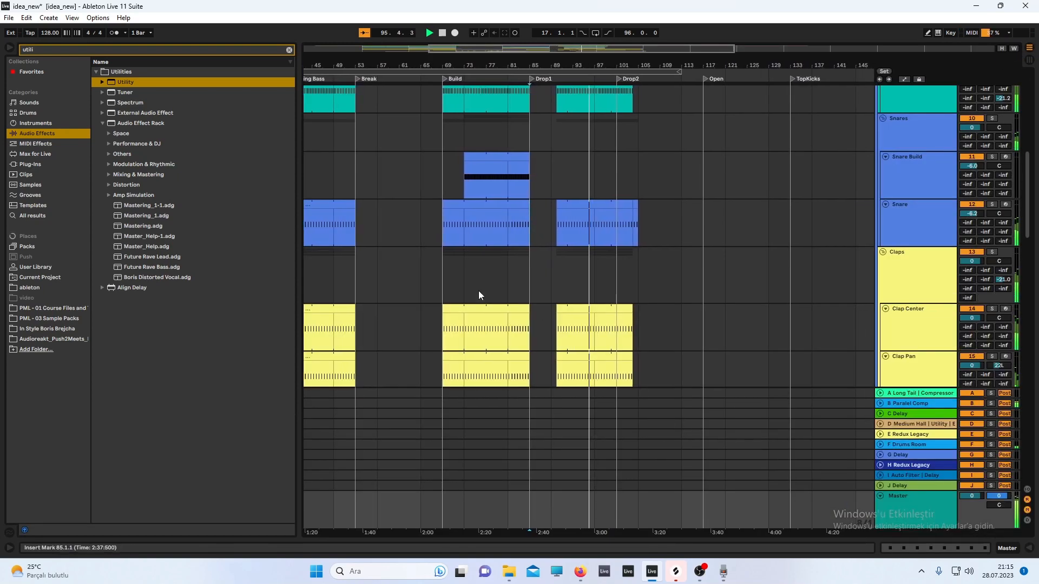
# Play the full mix from bar 21 and examine the levels of the snare, clap and bass tracks
pyautogui.press('space')
pyautogui.scroll(-3, 460, 287)
pyautogui.scroll(-4, 433, 286)
pyautogui.click(351, 245)
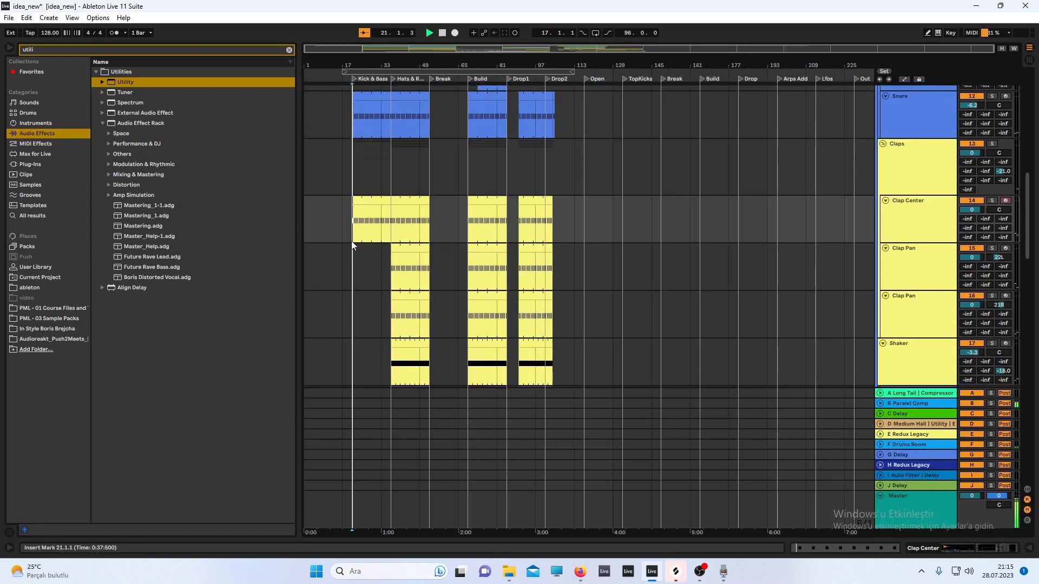
pyautogui.press('space')
pyautogui.scroll(-8, 426, 222)
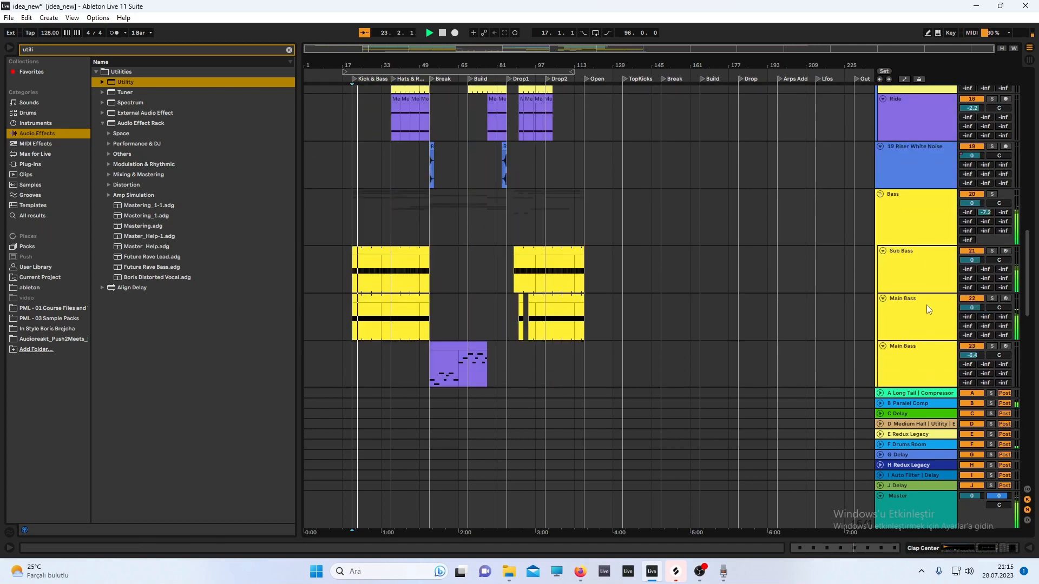
pyautogui.click(926, 304)
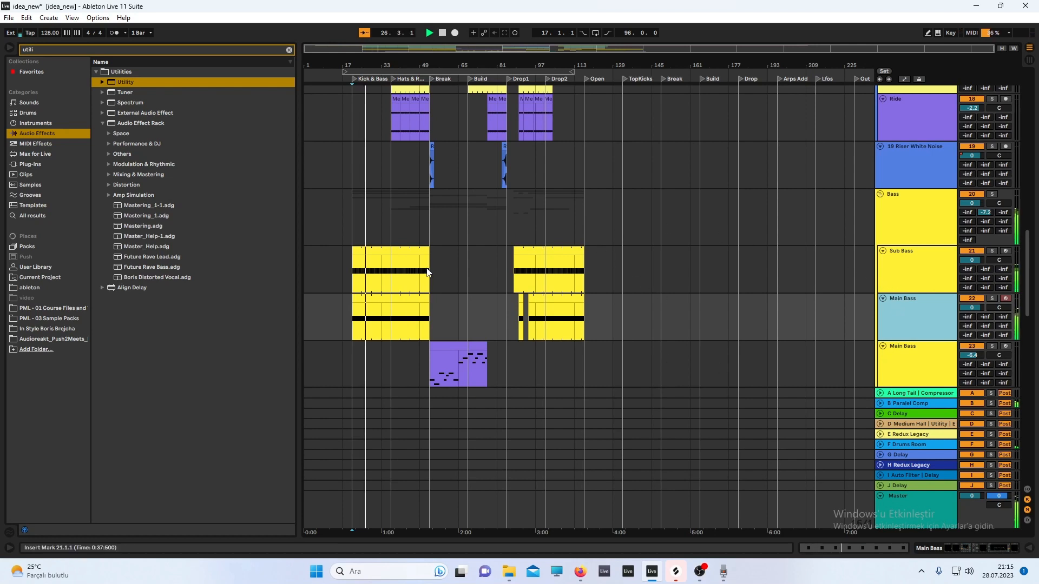
pyautogui.scroll(6, 345, 148)
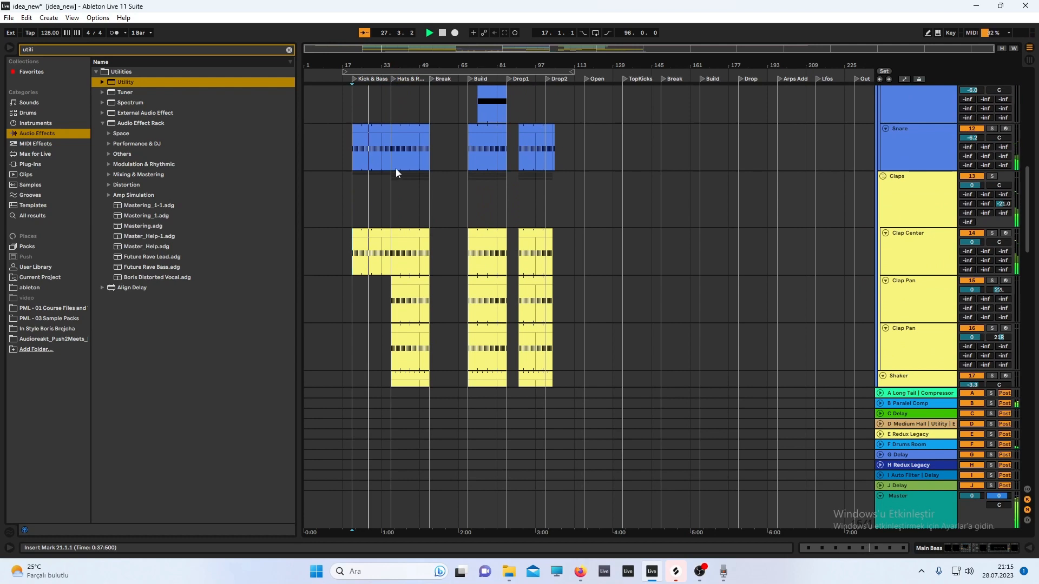
pyautogui.scroll(-4, 397, 167)
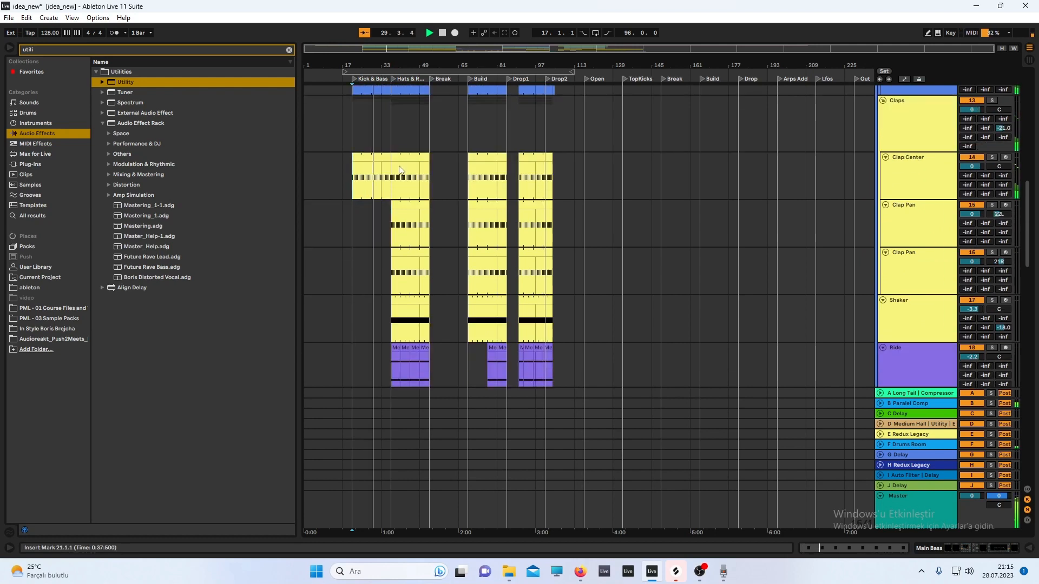
pyautogui.scroll(-12, 401, 170)
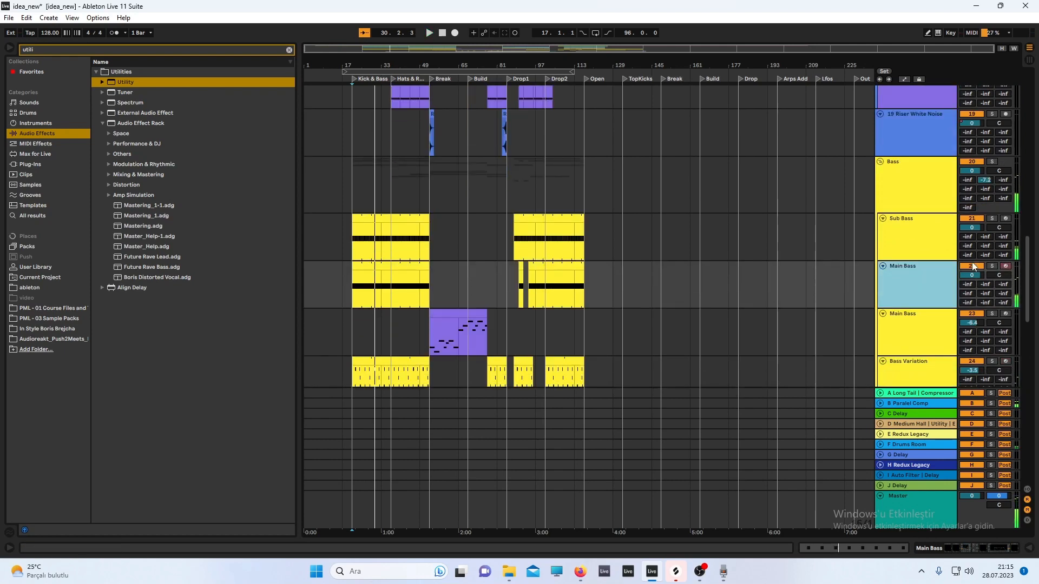
# Solo the first Main Bass track and lower its Utility gain to -13.9 dB during playback
pyautogui.click(992, 265)
pyautogui.doubleClick(935, 287)
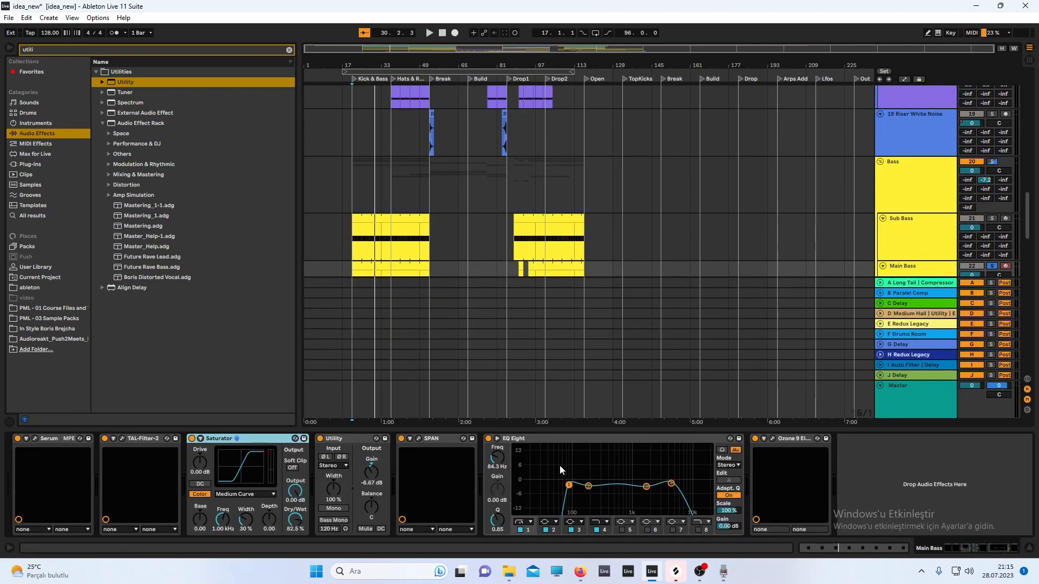
pyautogui.press('space')
pyautogui.moveTo(366, 469); pyautogui.dragTo(371, 474)
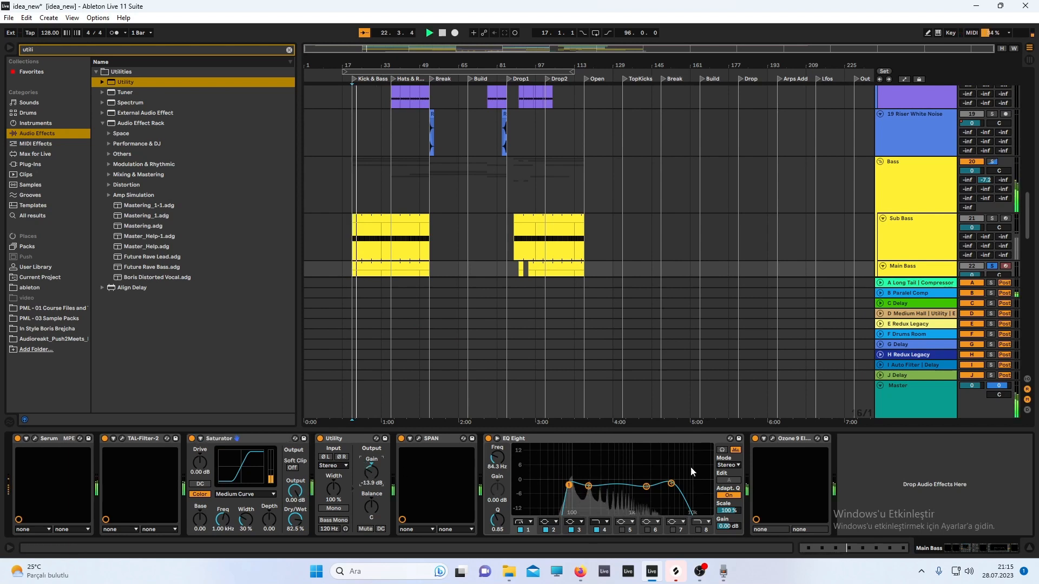
# Raise the Main Bass track's Utility gain to -11.1 dB while monitoring SPAN, and close SPAN
pyautogui.click(773, 439)
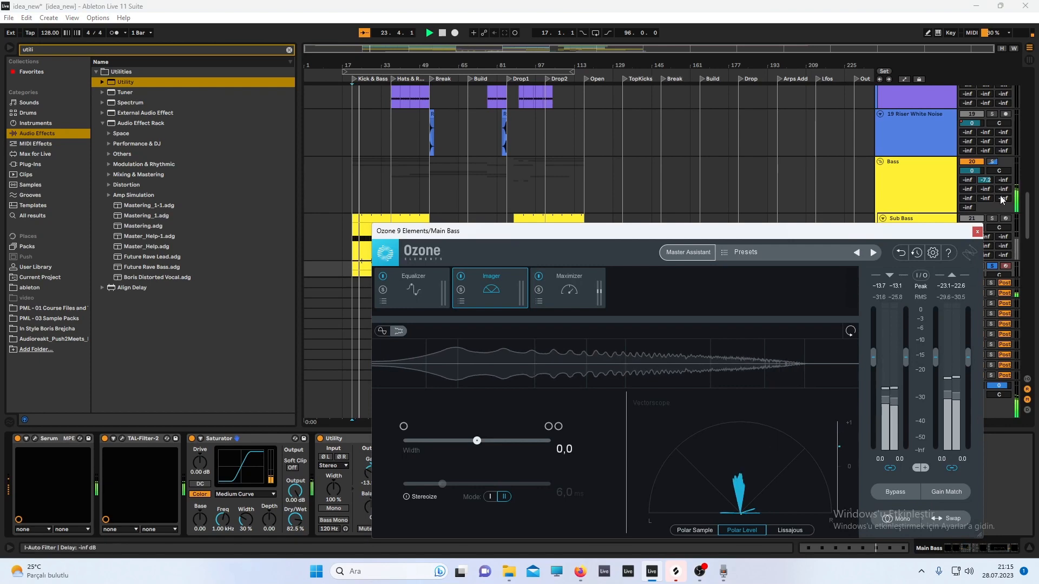
pyautogui.click(977, 232)
pyautogui.click(421, 439)
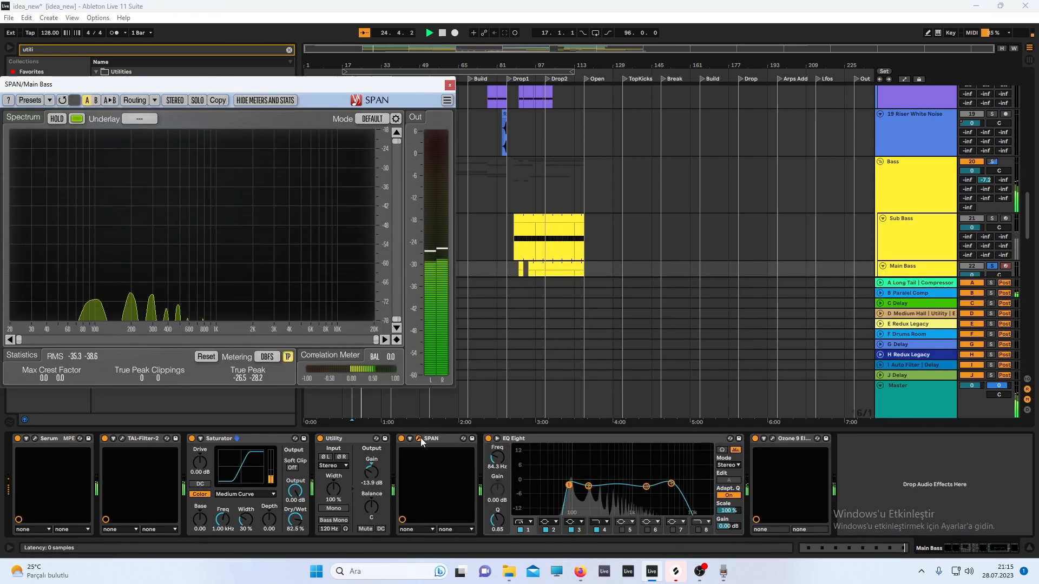
pyautogui.moveTo(371, 472); pyautogui.dragTo(371, 465)
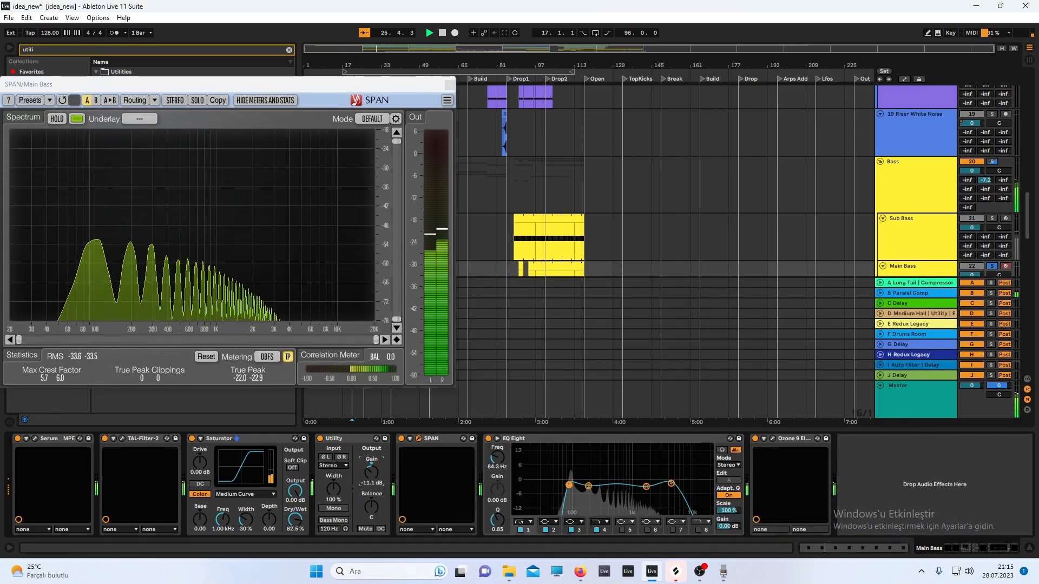
pyautogui.scroll(-5, 823, 215)
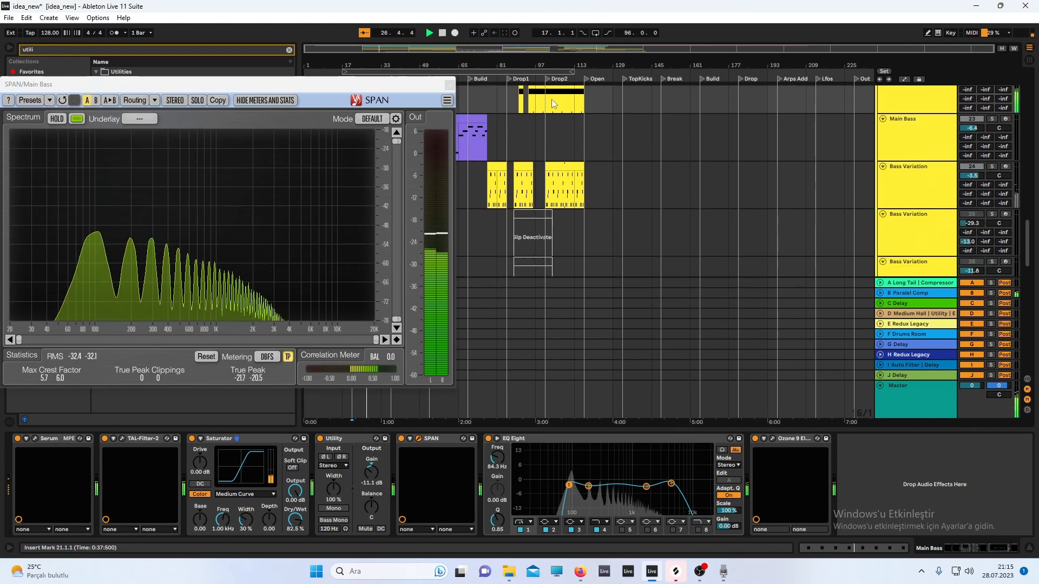
pyautogui.click(451, 86)
# Unsolo the Main Bass track, set its Utility gain to -10.6 dB in the full mix, and collapse the device view
pyautogui.scroll(2, 997, 149)
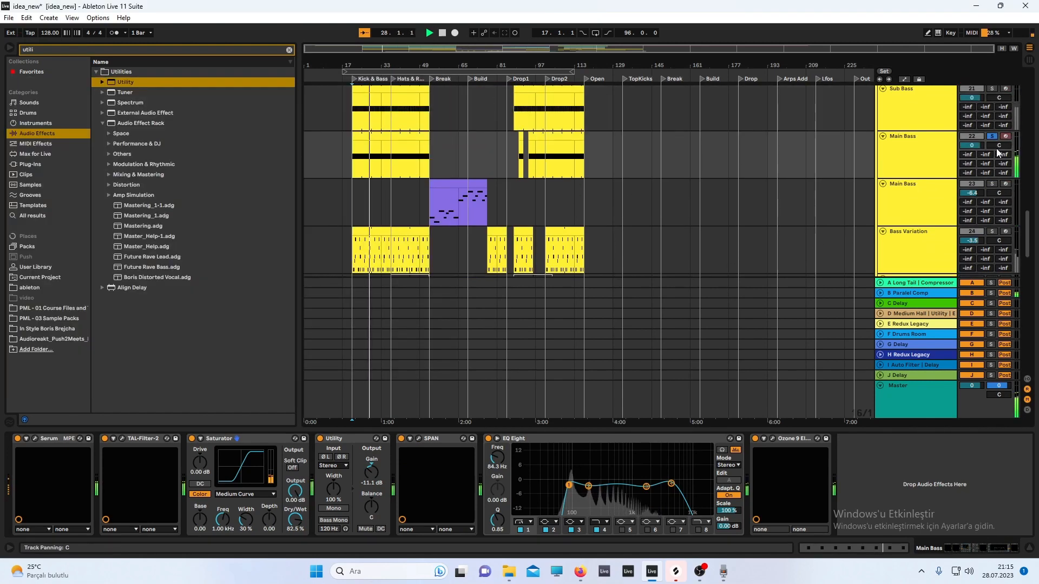
pyautogui.click(993, 138)
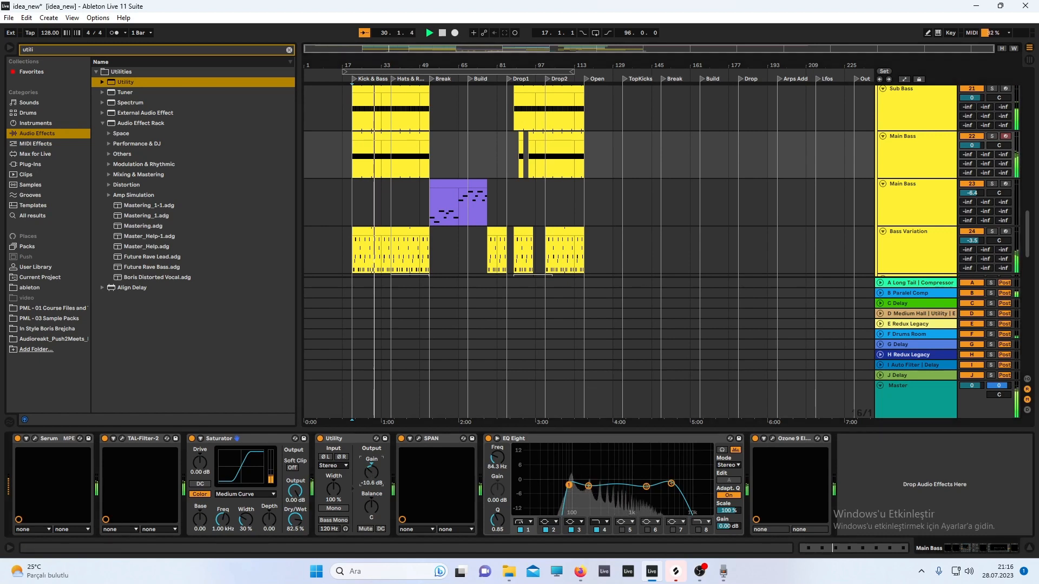
pyautogui.click(402, 430)
# Examine the levels of the clap, bass, arp, pad and piano tracks across the arrangement during full-mix playback
pyautogui.scroll(-9, 411, 358)
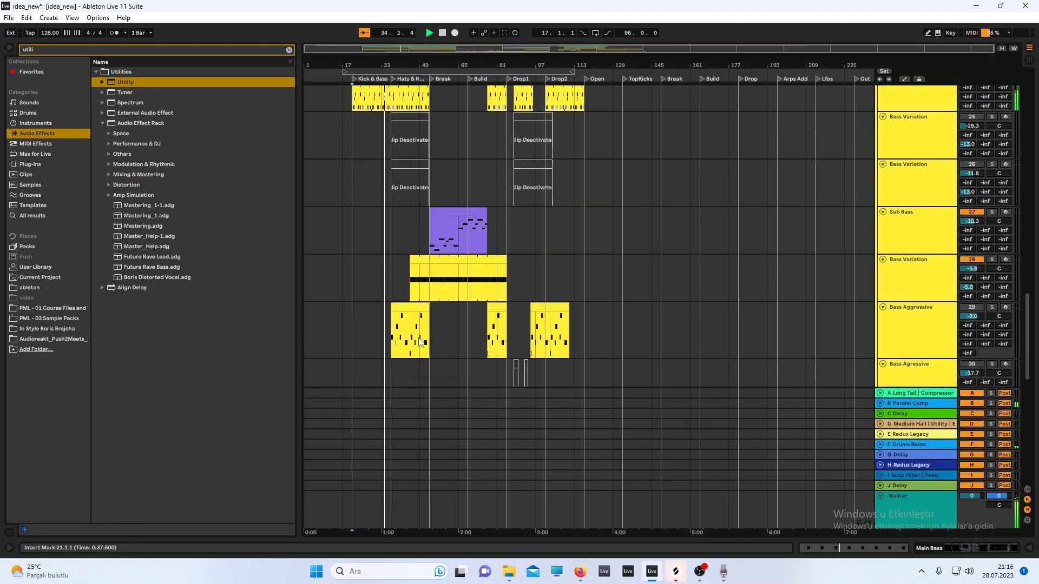
pyautogui.scroll(6, 445, 328)
pyautogui.scroll(10, 465, 308)
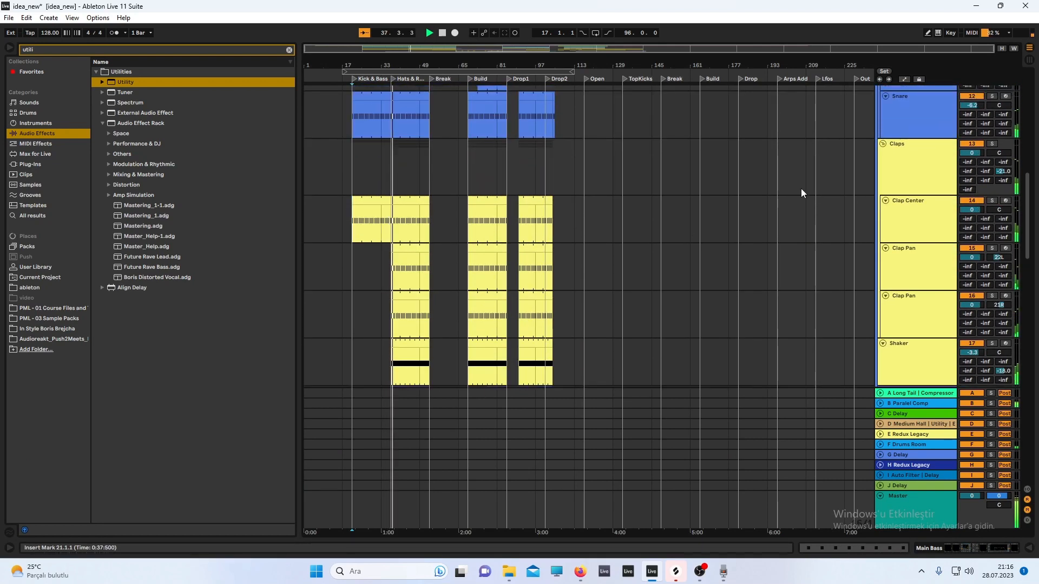
pyautogui.scroll(-5, 801, 193)
pyautogui.scroll(-5, 790, 192)
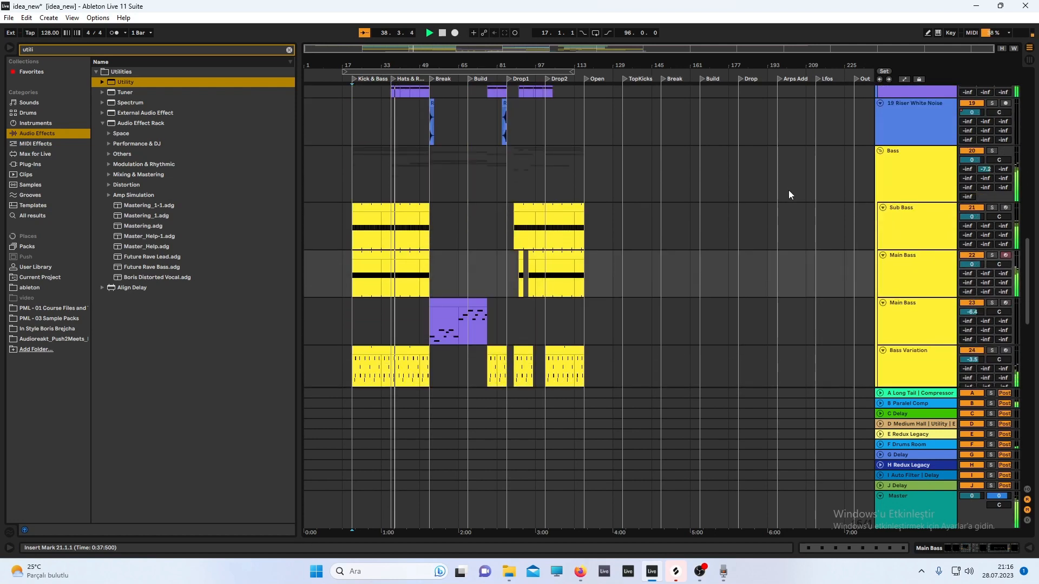
pyautogui.scroll(-2, 787, 191)
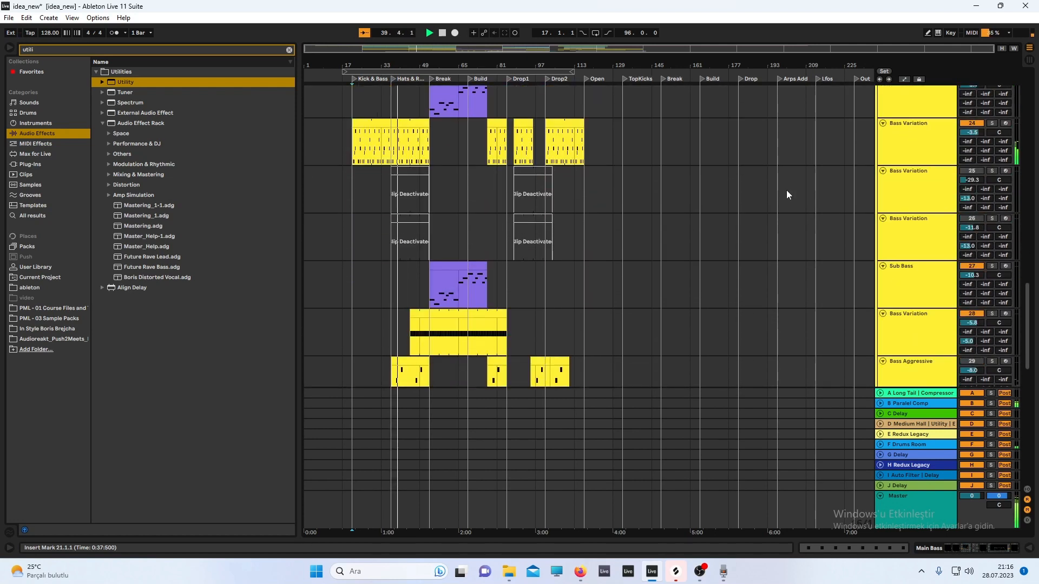
pyautogui.scroll(-1, 657, 184)
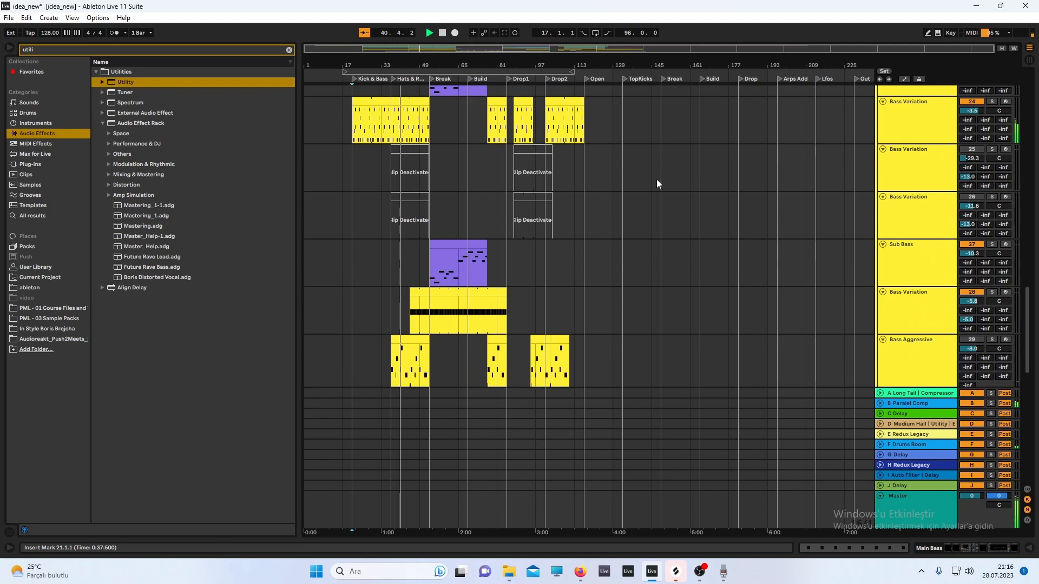
pyautogui.scroll(-7, 654, 174)
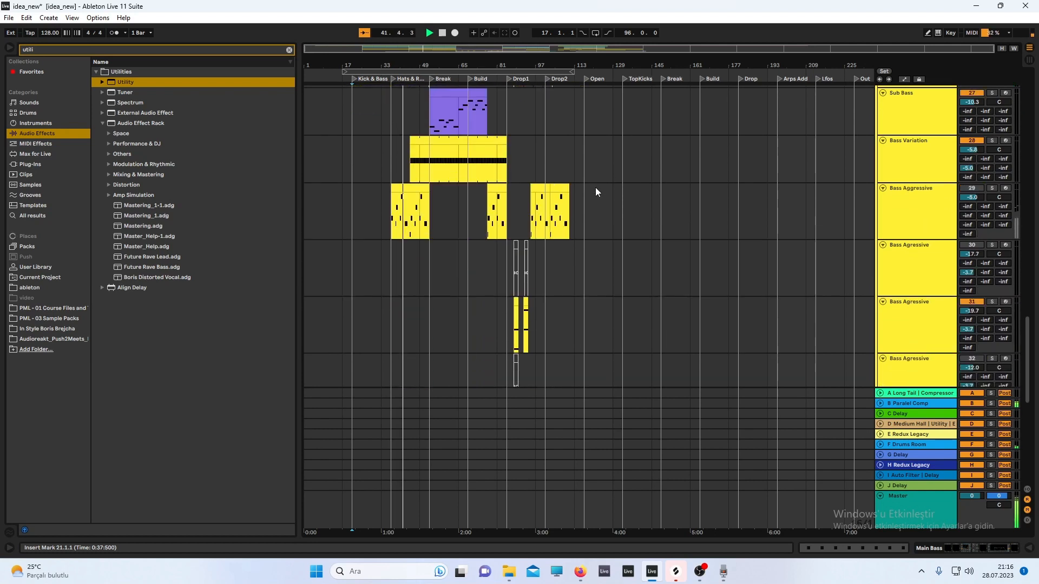
pyautogui.scroll(5, 460, 189)
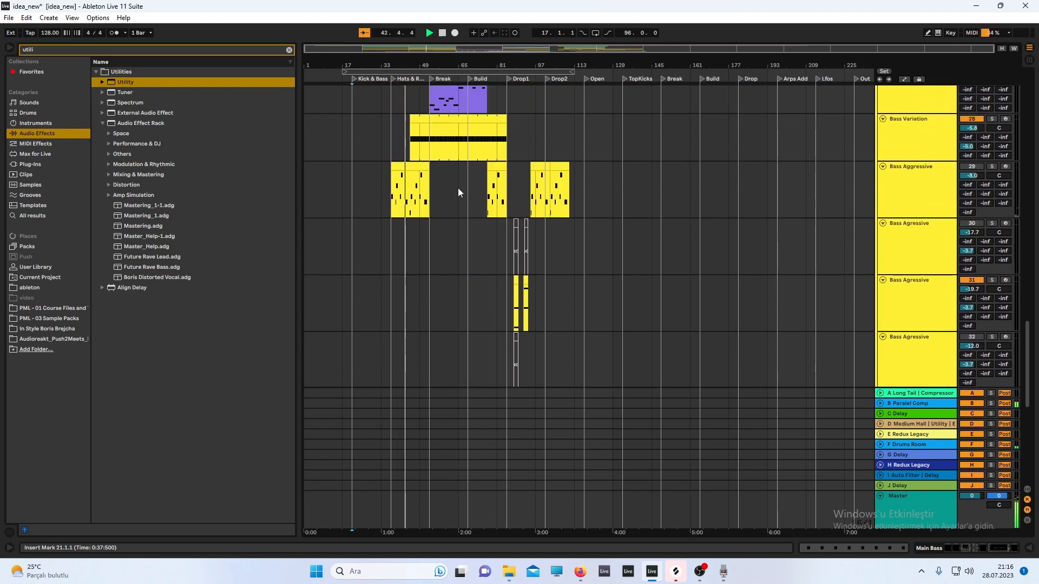
pyautogui.scroll(6, 460, 191)
pyautogui.scroll(-1, 460, 189)
pyautogui.scroll(-3, 395, 215)
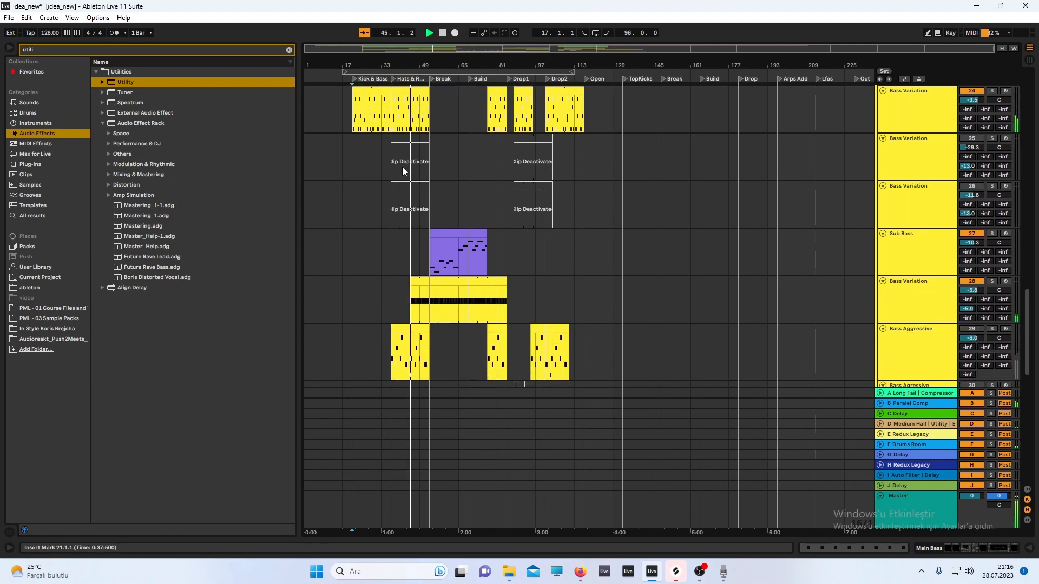
pyautogui.scroll(2, 401, 115)
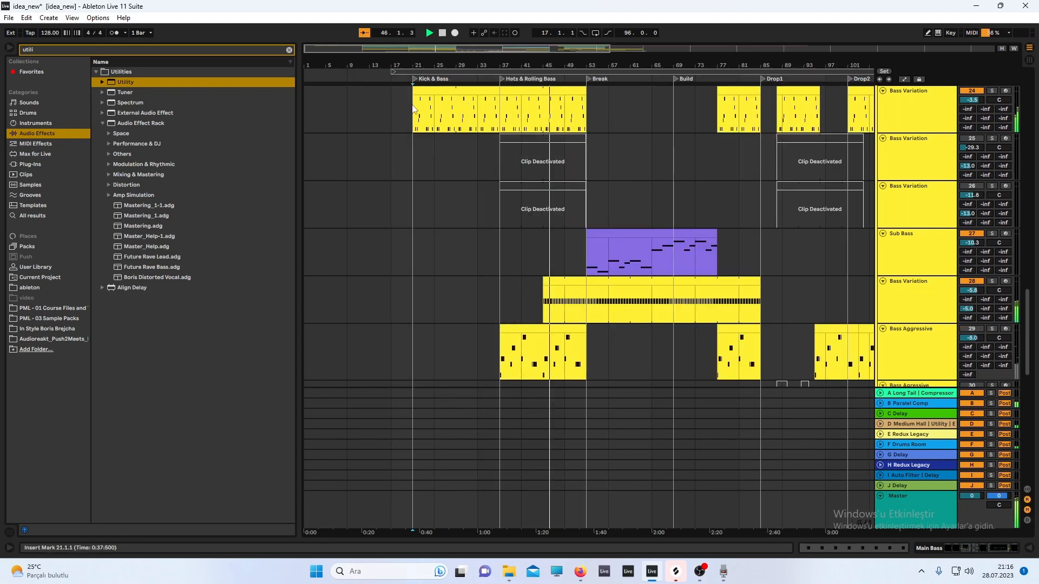
pyautogui.scroll(1, 534, 106)
pyautogui.scroll(1, 534, 106)
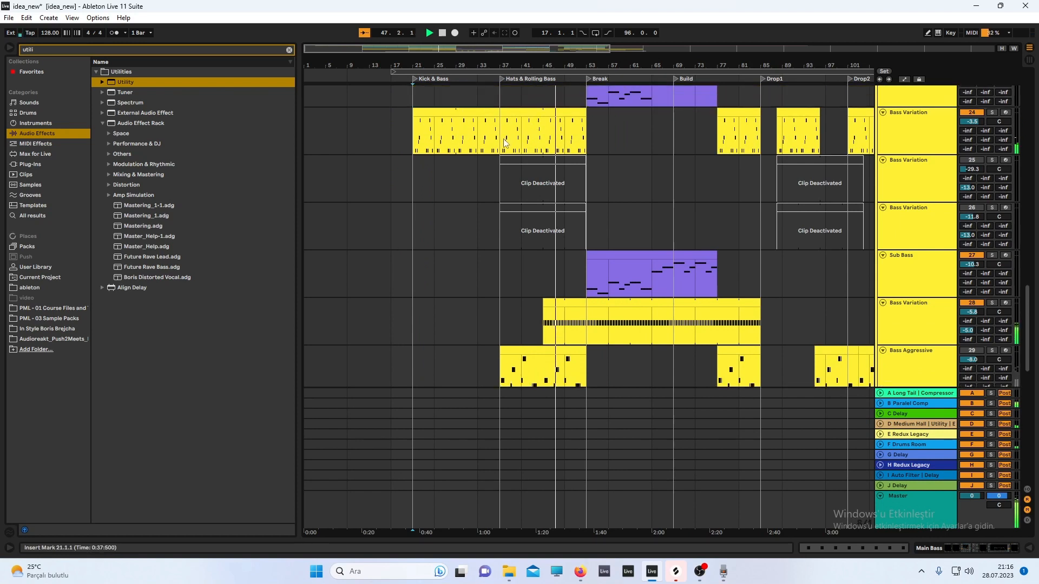
pyautogui.scroll(-5, 504, 151)
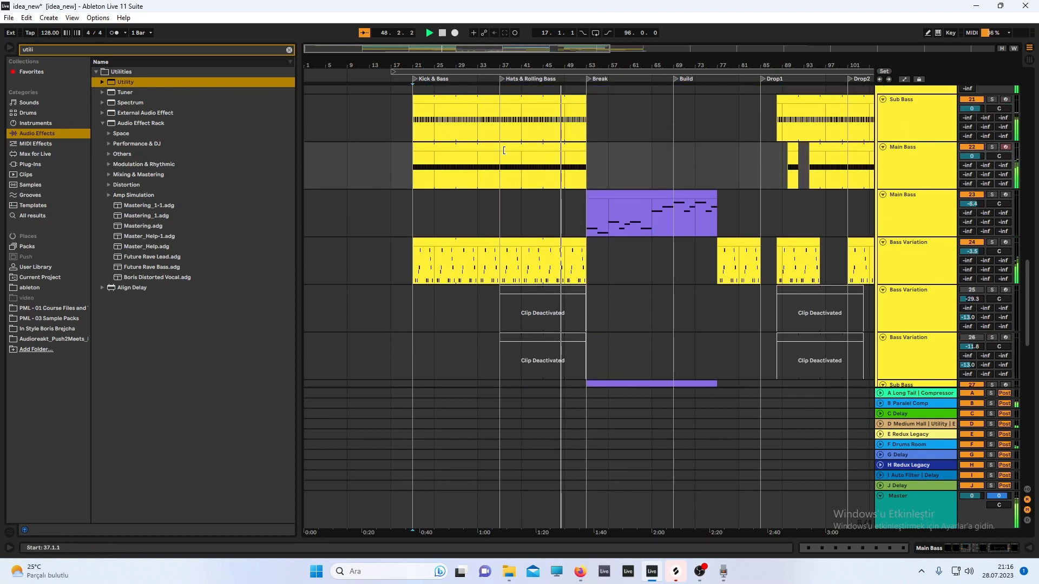
pyautogui.scroll(-4, 502, 161)
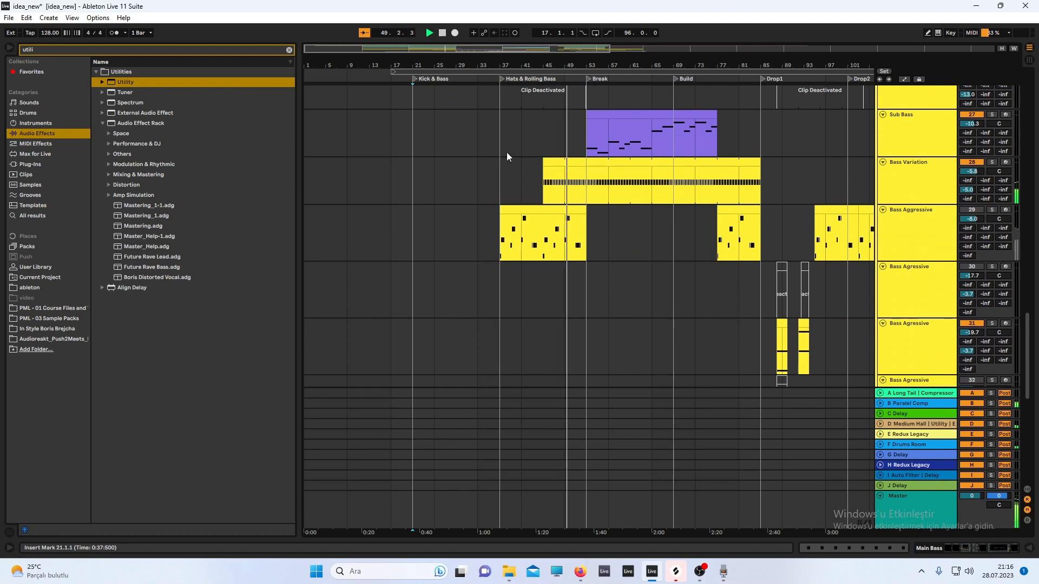
pyautogui.scroll(-4, 507, 154)
pyautogui.hscroll(3, 599, 183)
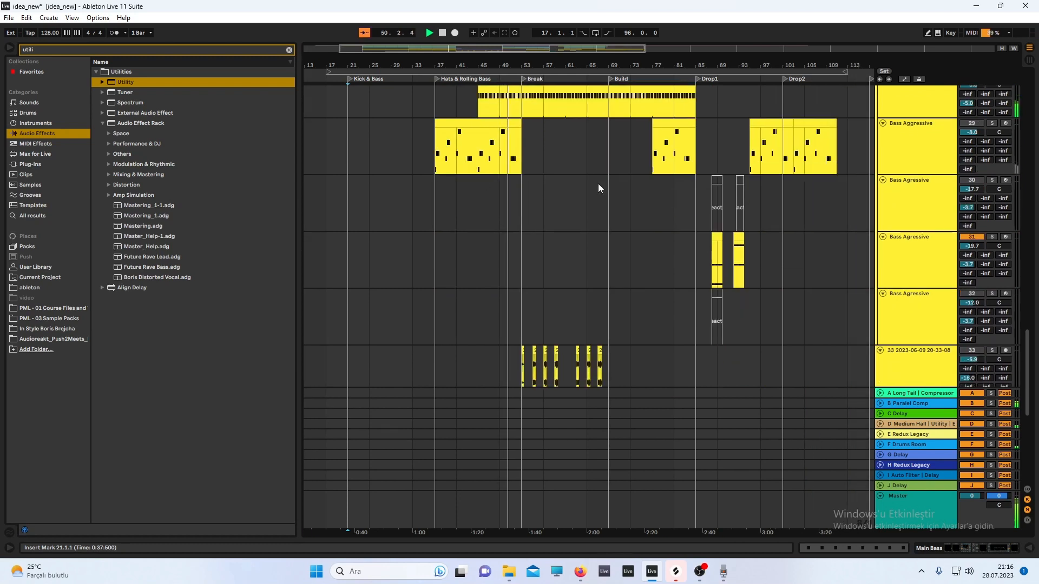
pyautogui.scroll(-10, 590, 185)
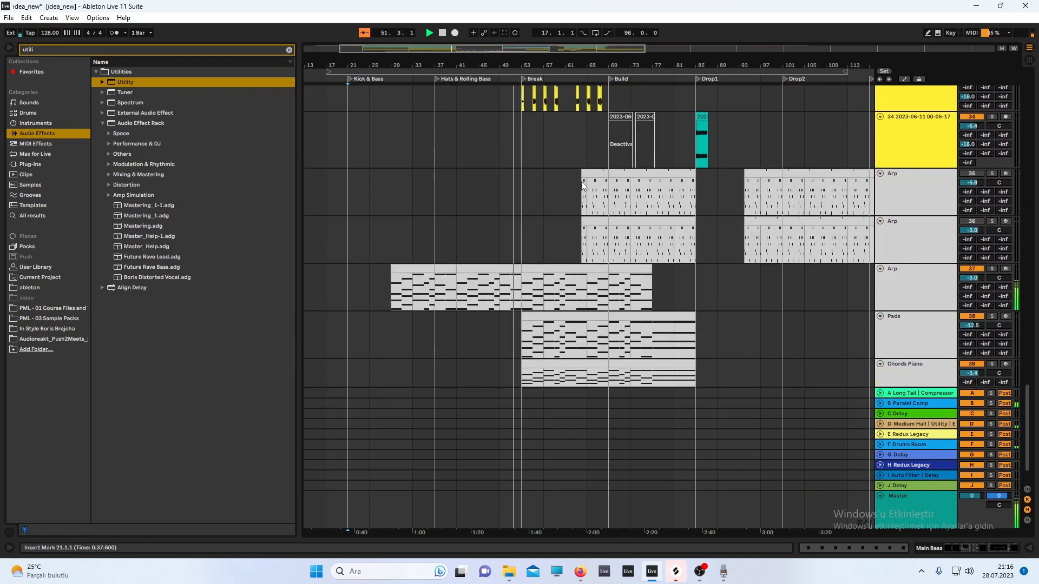
pyautogui.scroll(-4, 550, 183)
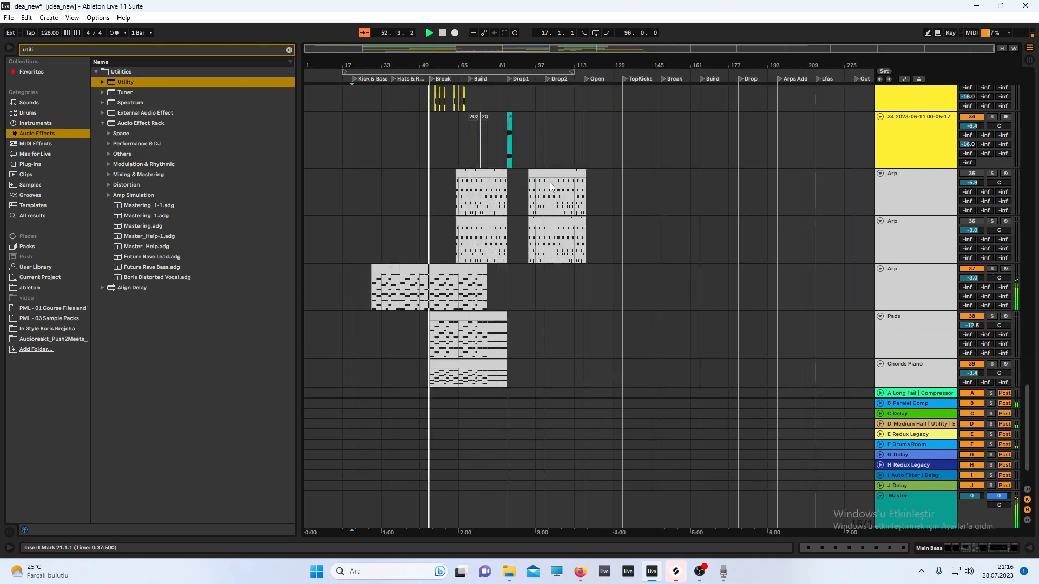
# Play the mix from bar 37, lower the Claps group's Utility gain to -11.7 dB while monitoring SPAN, and close SPAN
pyautogui.scroll(14, 410, 167)
pyautogui.scroll(20, 432, 164)
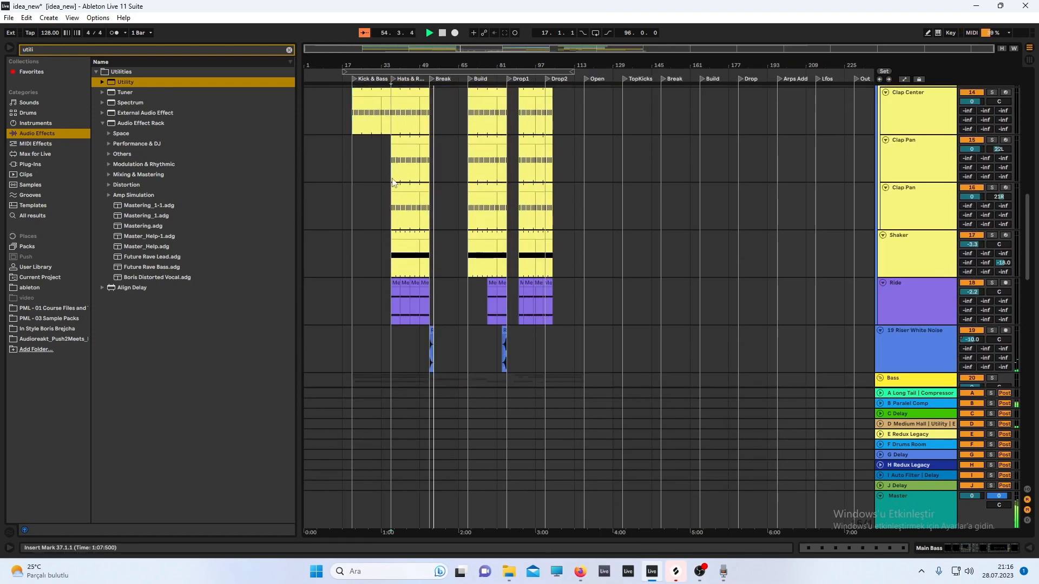
pyautogui.click(396, 162)
pyautogui.scroll(5, 460, 170)
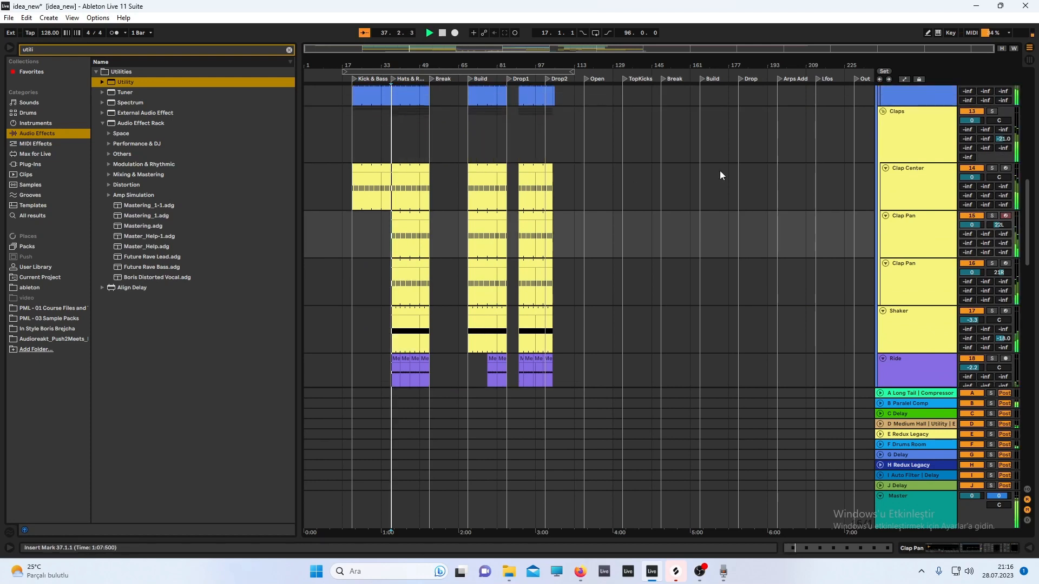
pyautogui.doubleClick(941, 121)
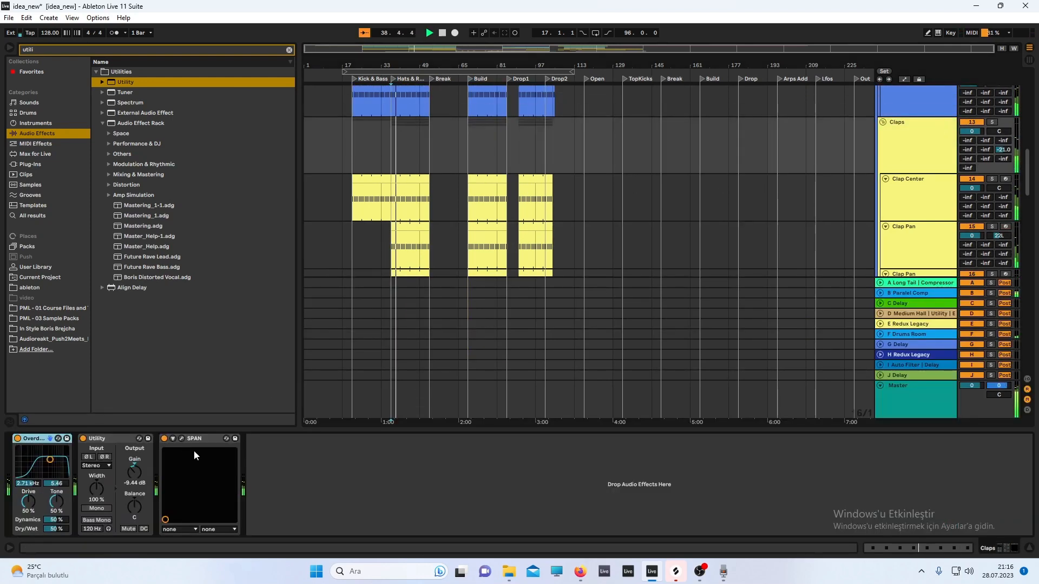
pyautogui.click(182, 438)
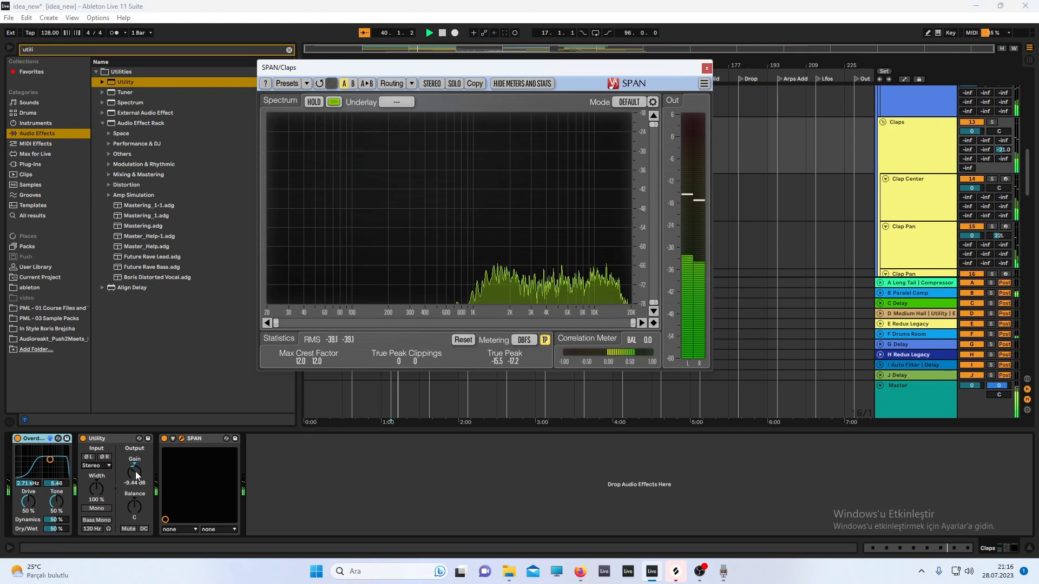
pyautogui.moveTo(137, 476); pyautogui.dragTo(136, 488)
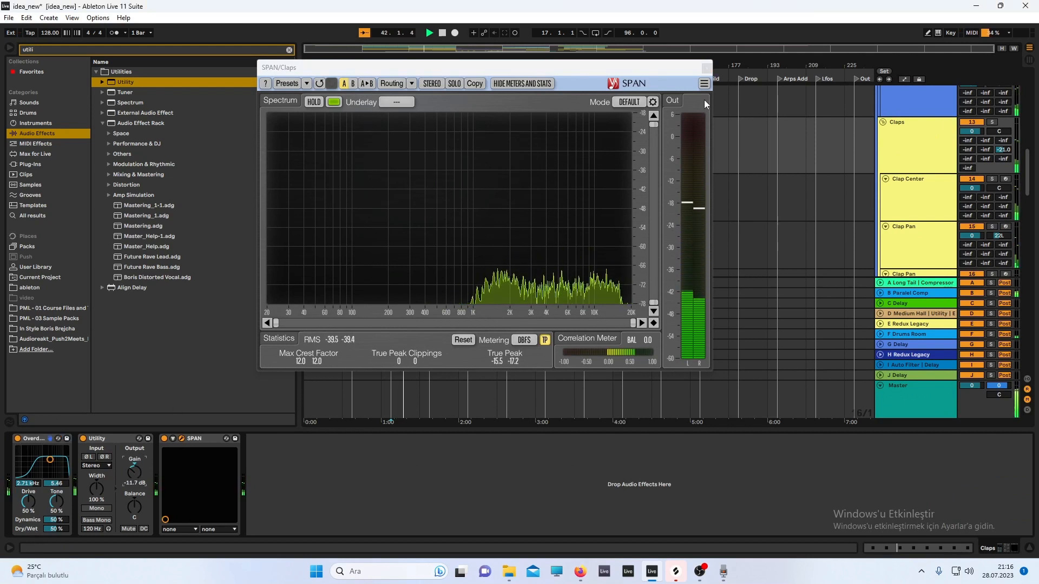
pyautogui.click(706, 67)
# Lower the Ride track's Utility gain to -8.33 dB while monitoring its SPAN meter, and close SPAN
pyautogui.scroll(-8, 617, 174)
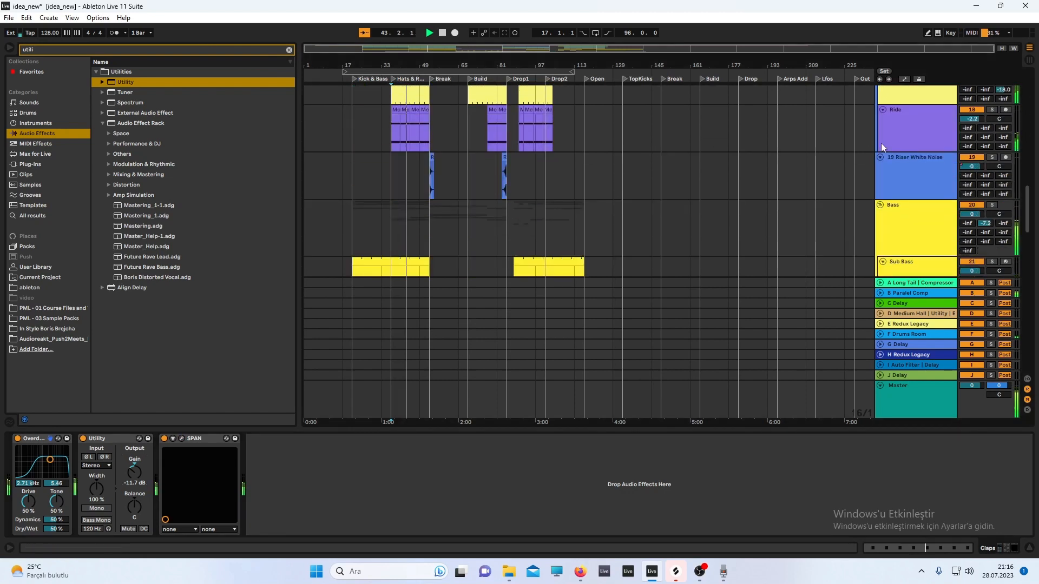
pyautogui.click(894, 139)
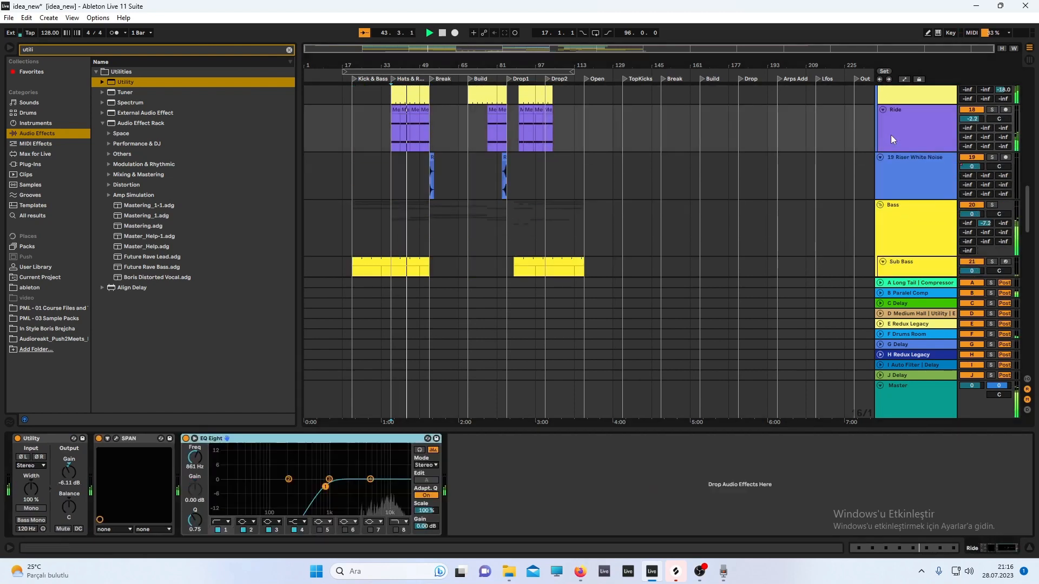
pyautogui.click(118, 439)
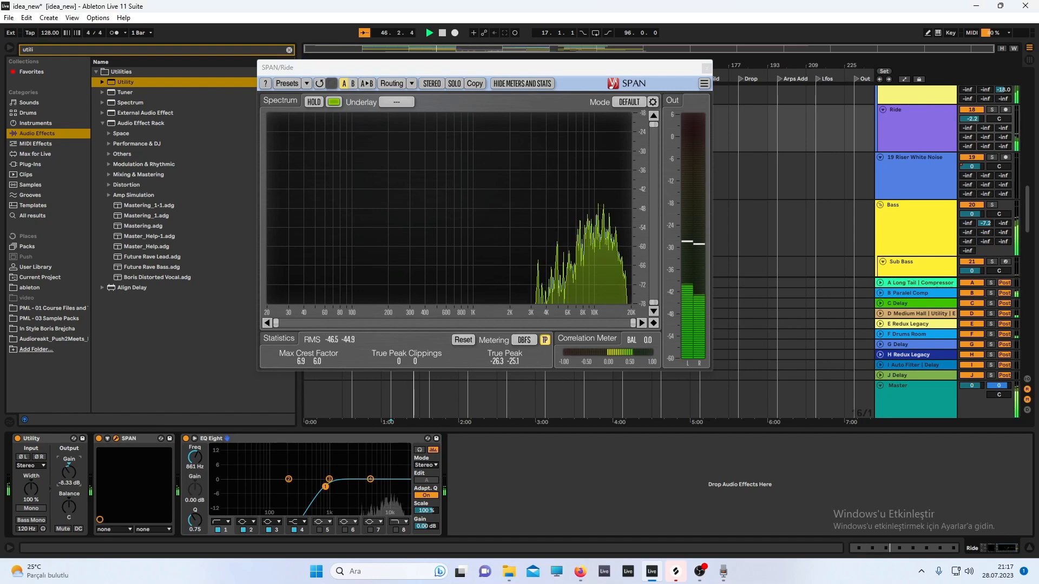
pyautogui.click(707, 68)
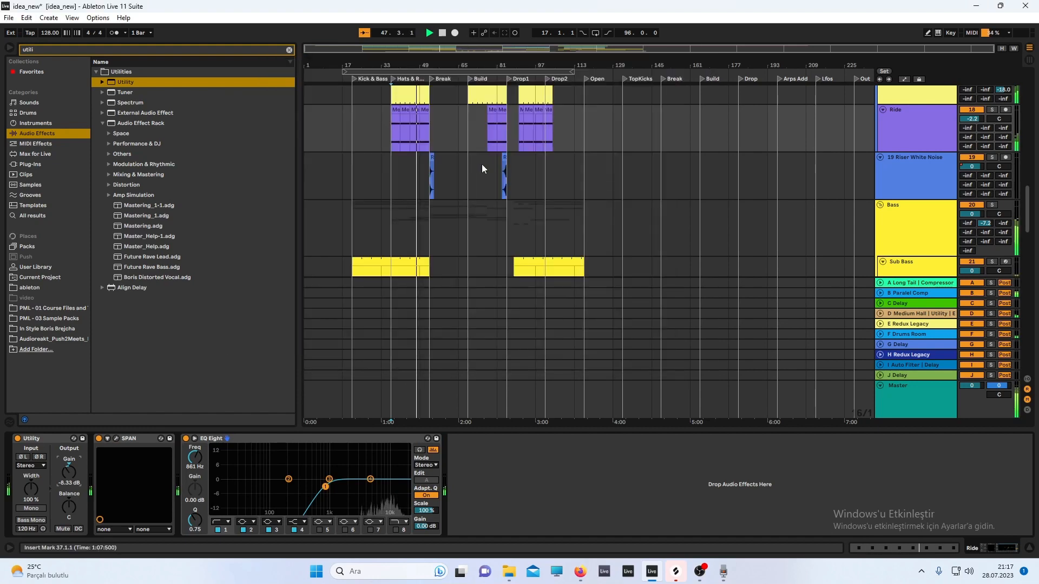
# Set the Snare track's volume to -5.5 dB in the full mix and collapse the device view
pyautogui.scroll(8, 492, 162)
pyautogui.click(921, 151)
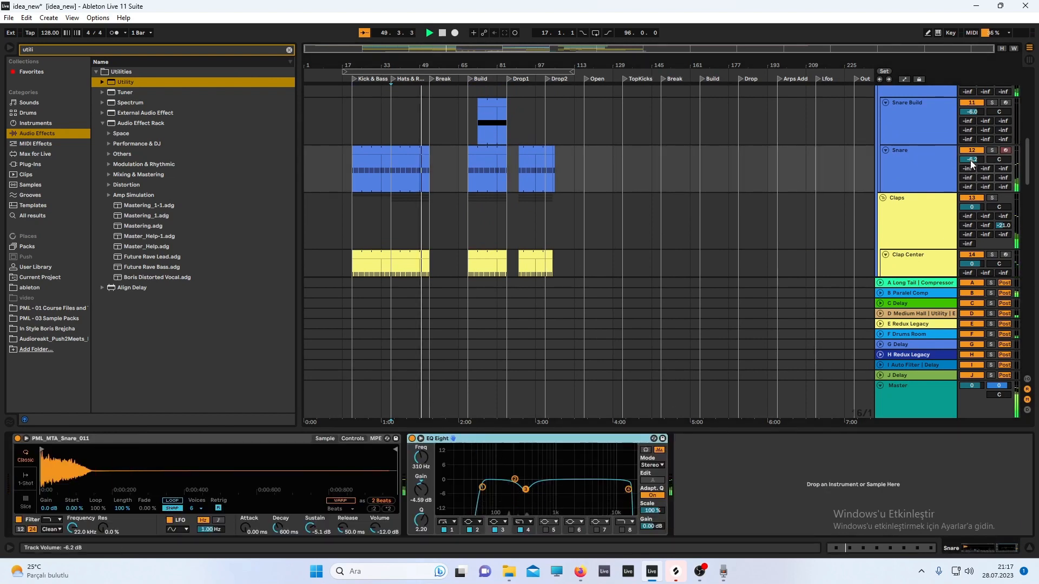
pyautogui.moveTo(970, 160); pyautogui.dragTo(970, 271)
pyautogui.hotkey('ctrl', 'z')
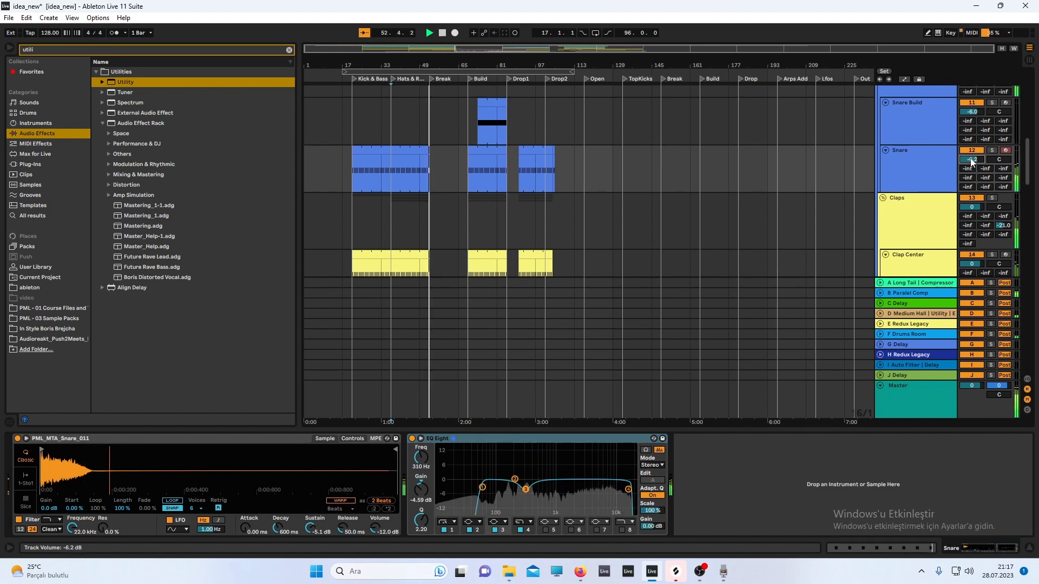
pyautogui.press('space')
pyautogui.moveTo(972, 159); pyautogui.dragTo(972, 157)
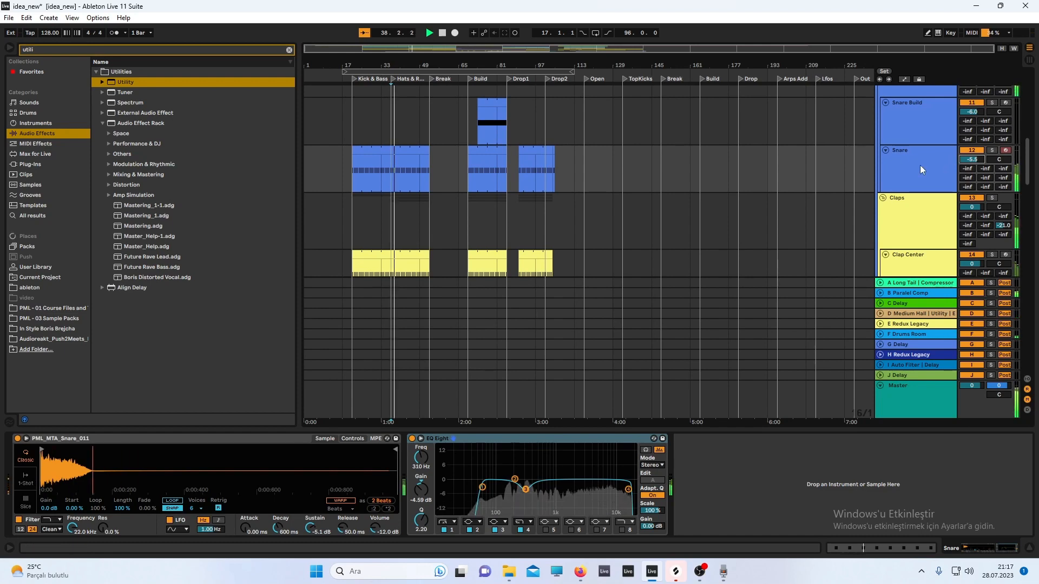
pyautogui.scroll(-6, 509, 216)
pyautogui.moveTo(630, 428); pyautogui.dragTo(628, 479)
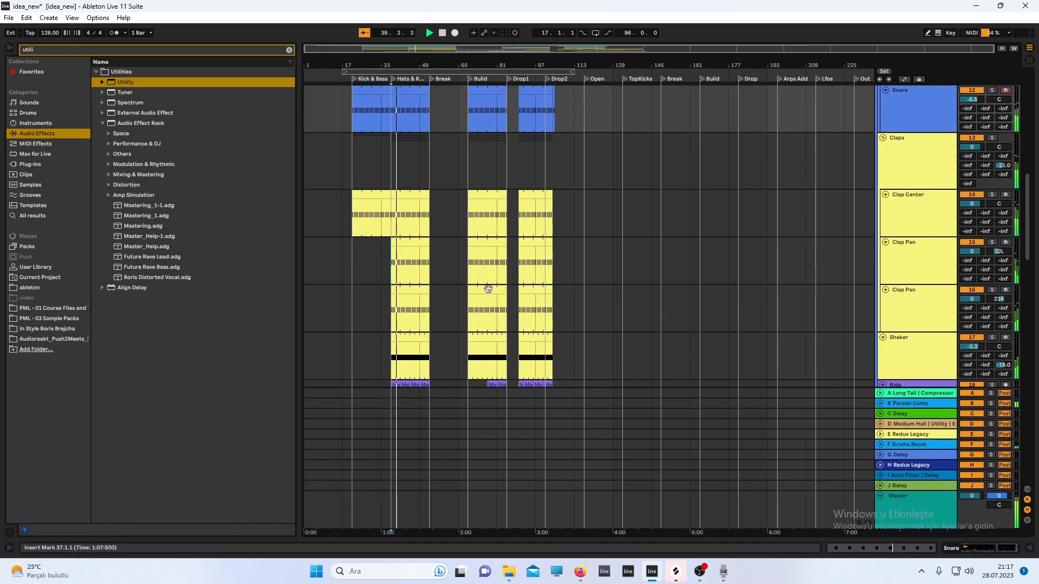
# Delete the Bass Variation clips on track 24 between bars 37 and 53, and save the project
pyautogui.scroll(-8, 488, 265)
pyautogui.scroll(-3, 483, 262)
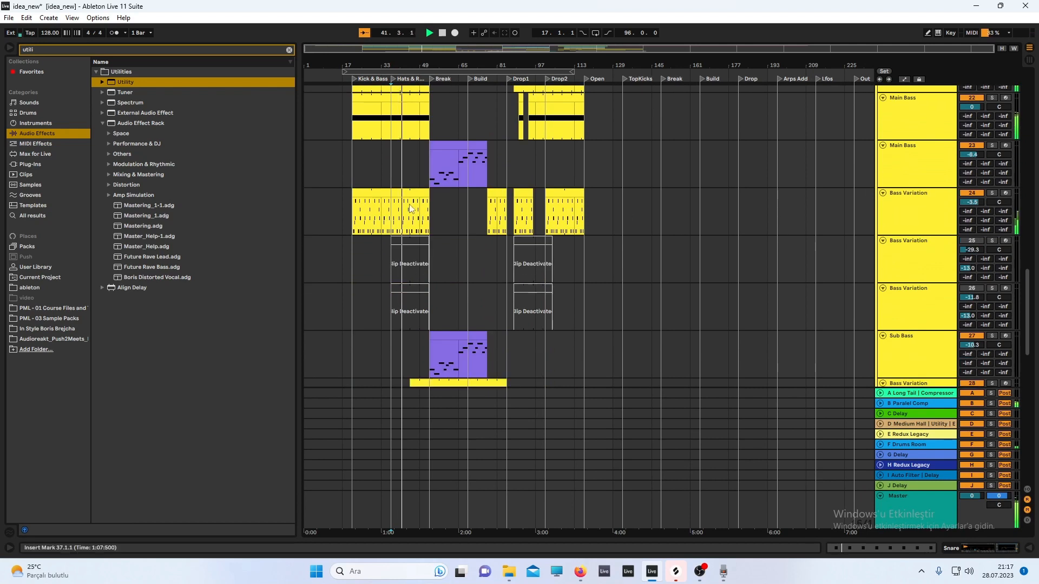
pyautogui.moveTo(425, 193); pyautogui.dragTo(414, 194)
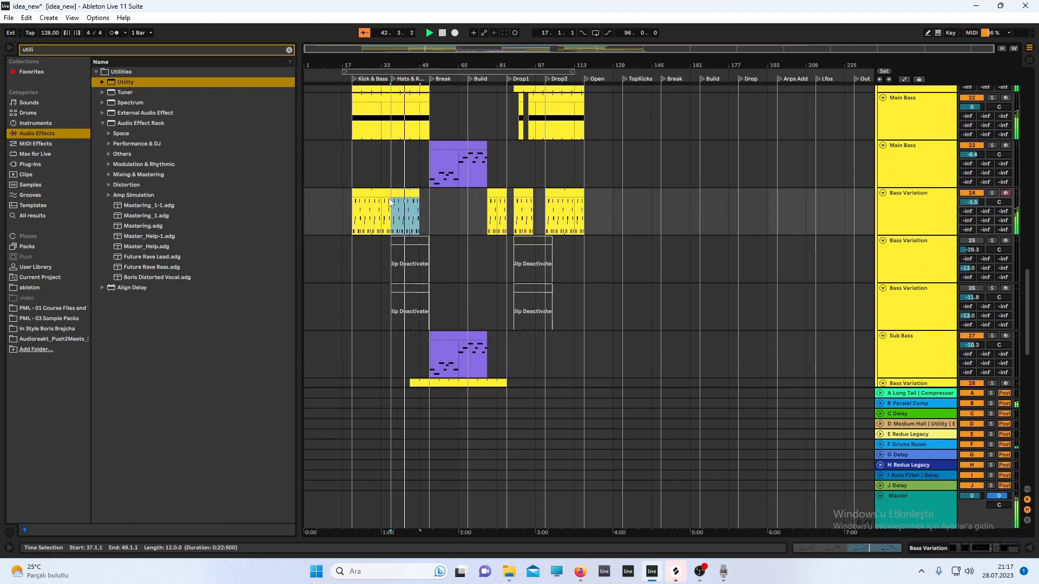
pyautogui.scroll(-10, 390, 220)
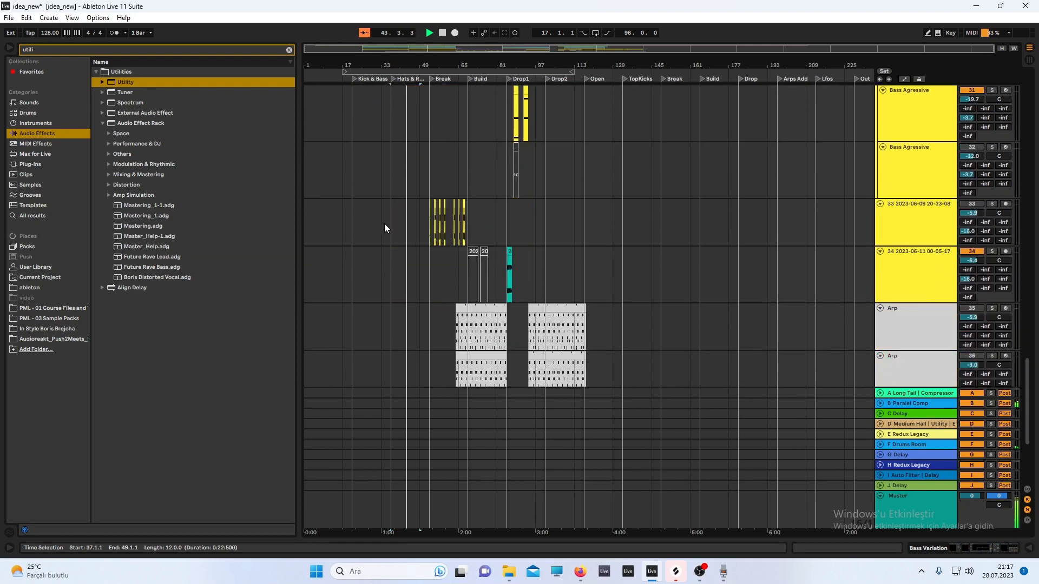
pyautogui.scroll(10, 387, 216)
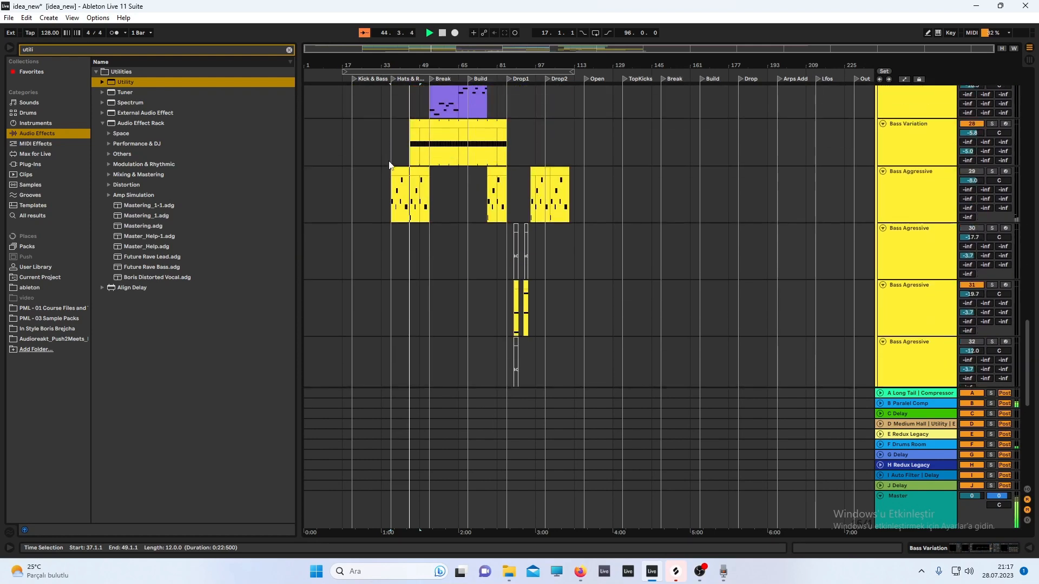
pyautogui.scroll(4, 393, 160)
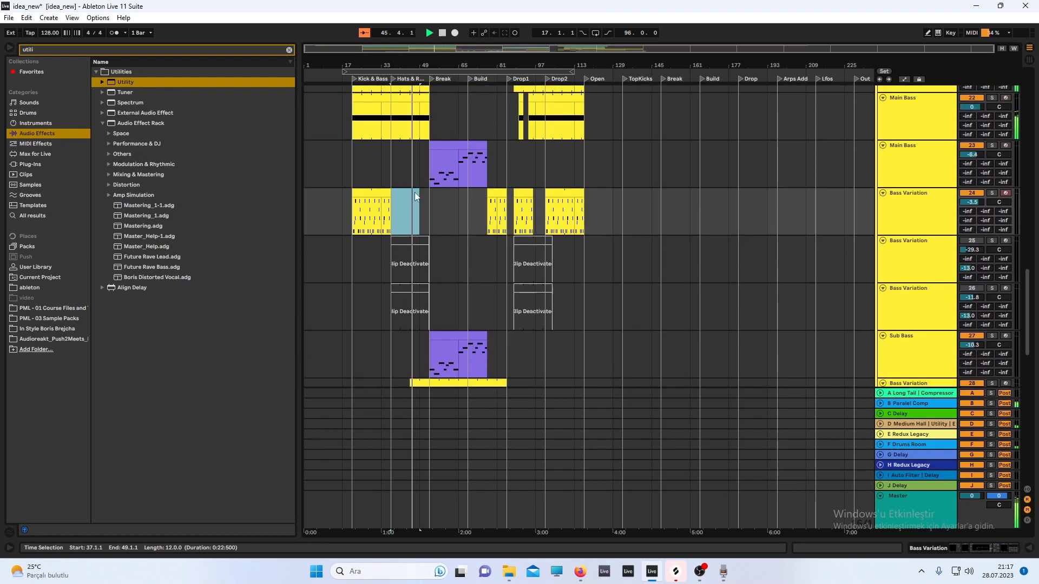
pyautogui.click(415, 193)
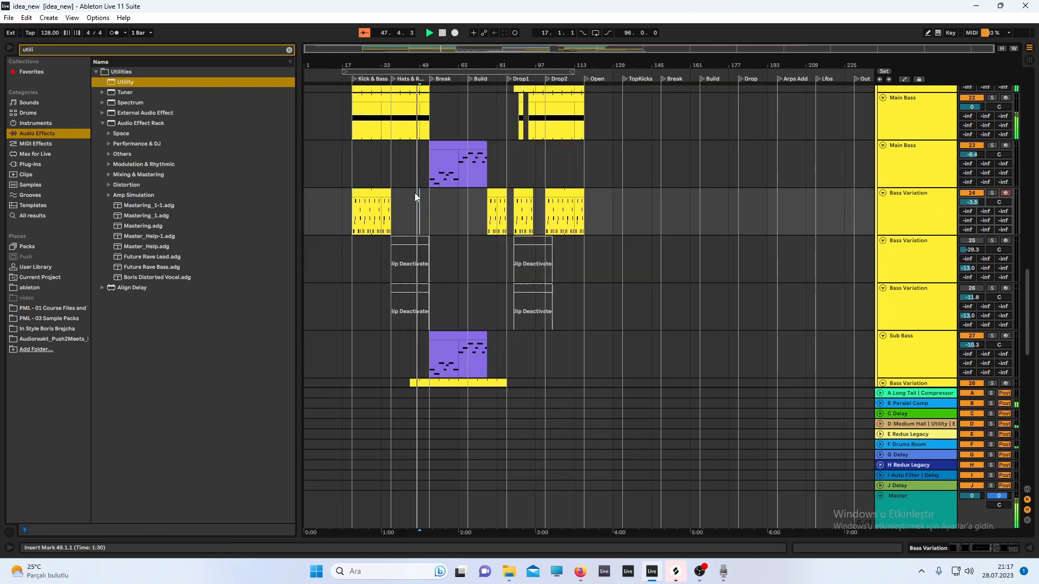
# Restart playback from bar 37 and examine the Bass Variation, Sub Bass and Bass Aggressive parts around the break
pyautogui.scroll(4, 528, 190)
pyautogui.hscroll(-5, 444, 205)
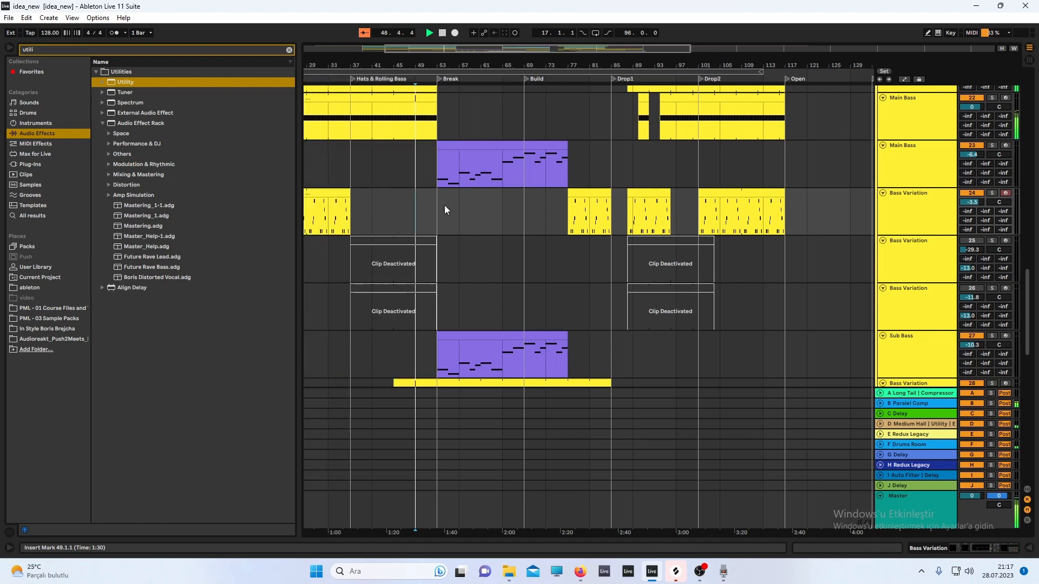
pyautogui.scroll(-4, 444, 205)
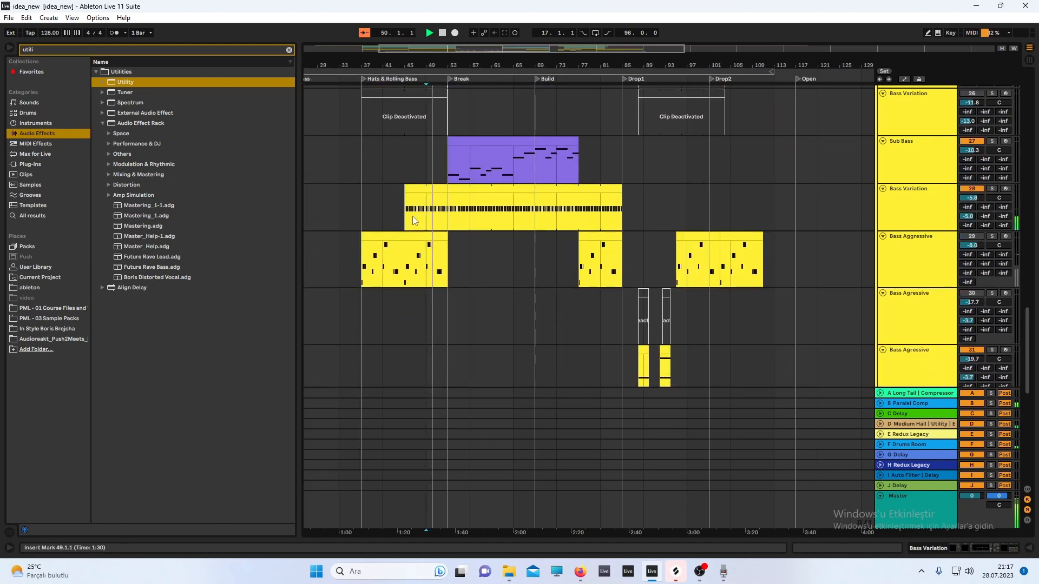
pyautogui.scroll(3, 413, 216)
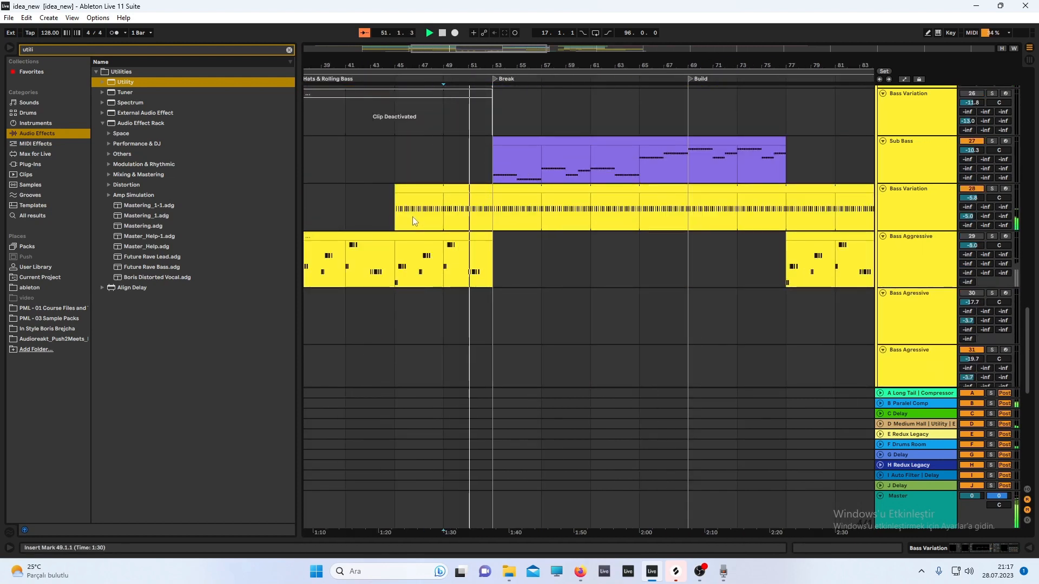
pyautogui.scroll(-1, 412, 216)
pyautogui.scroll(-3, 404, 231)
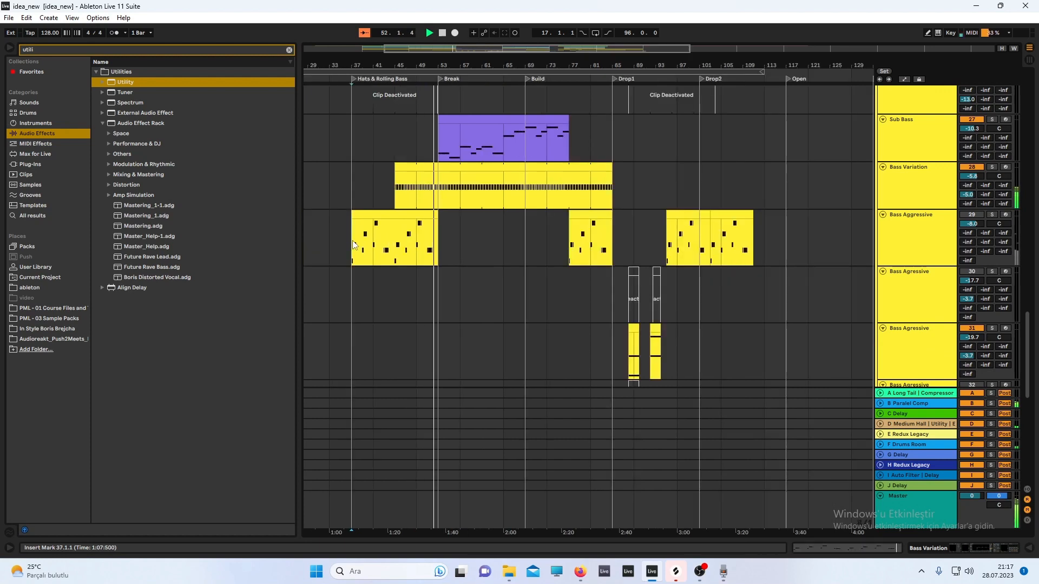
pyautogui.click(399, 231)
pyautogui.scroll(1, 399, 232)
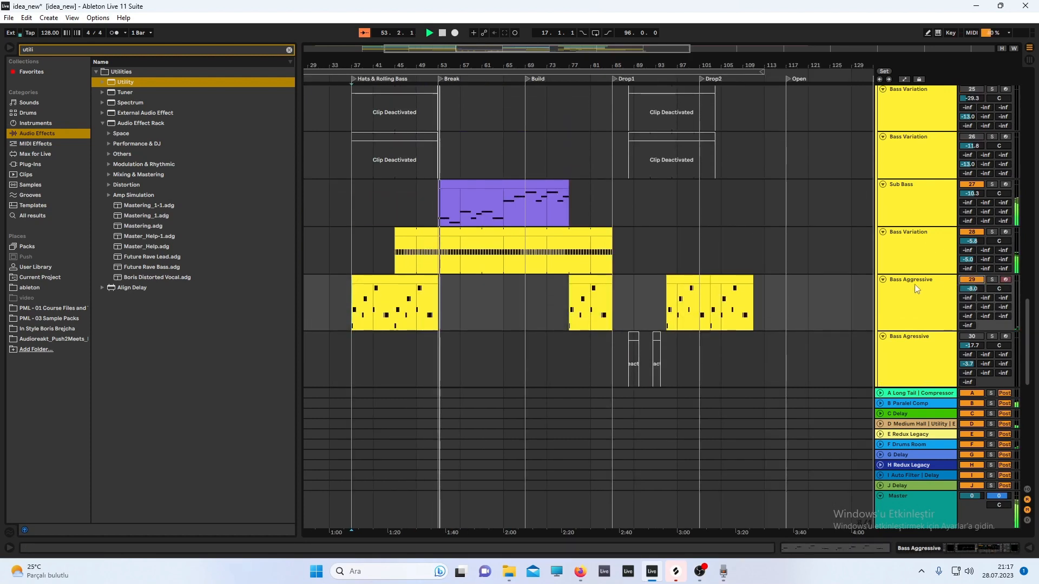
pyautogui.press('space')
pyautogui.press('space')
pyautogui.scroll(1, 679, 238)
pyautogui.scroll(-2, 675, 238)
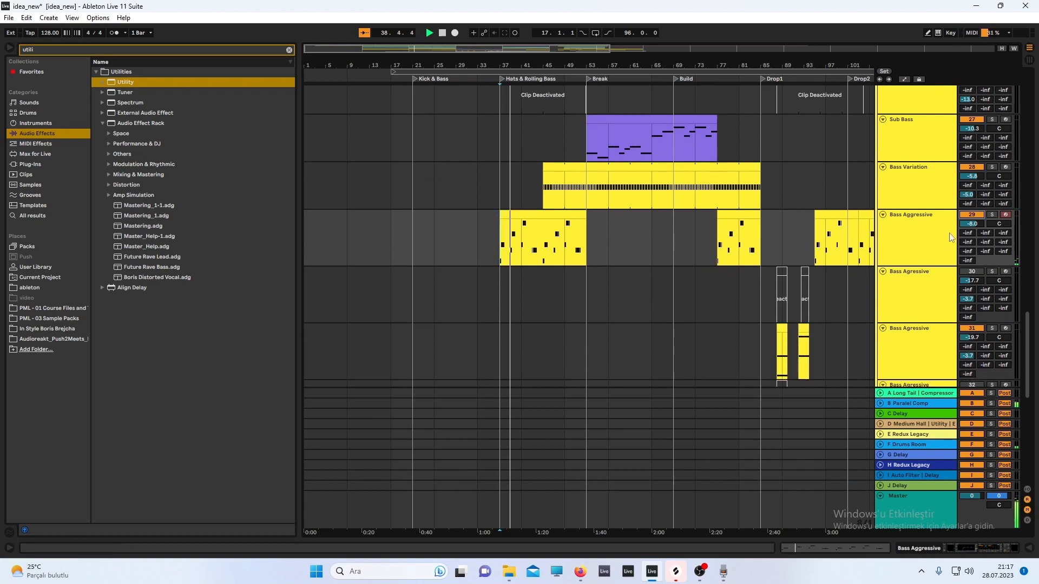
pyautogui.scroll(1, 621, 223)
pyautogui.scroll(3, 600, 189)
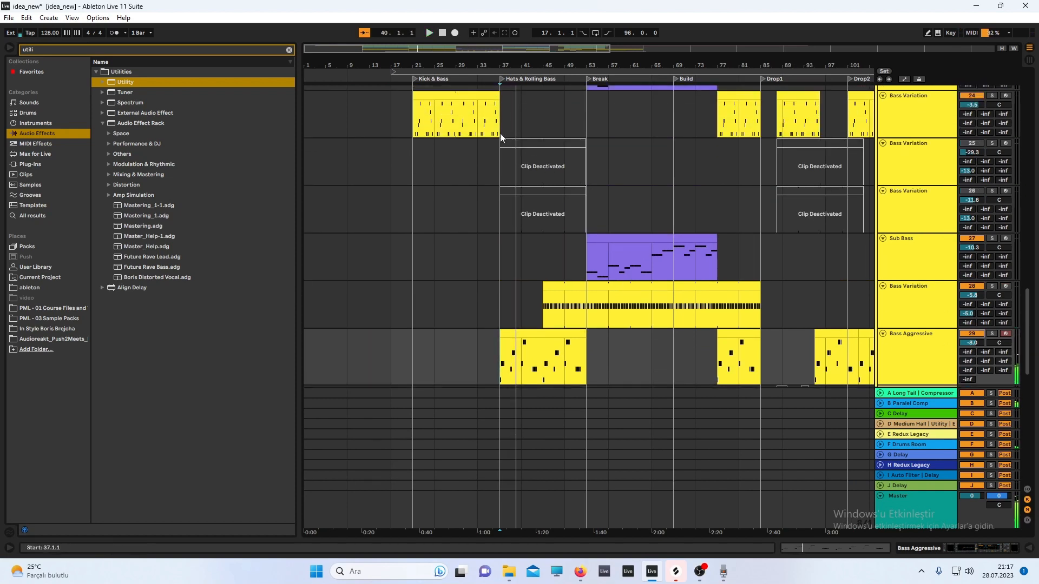
pyautogui.press('space')
pyautogui.click(500, 133)
pyautogui.scroll(2, 603, 118)
pyautogui.scroll(1, 603, 118)
pyautogui.moveTo(519, 166); pyautogui.dragTo(637, 170)
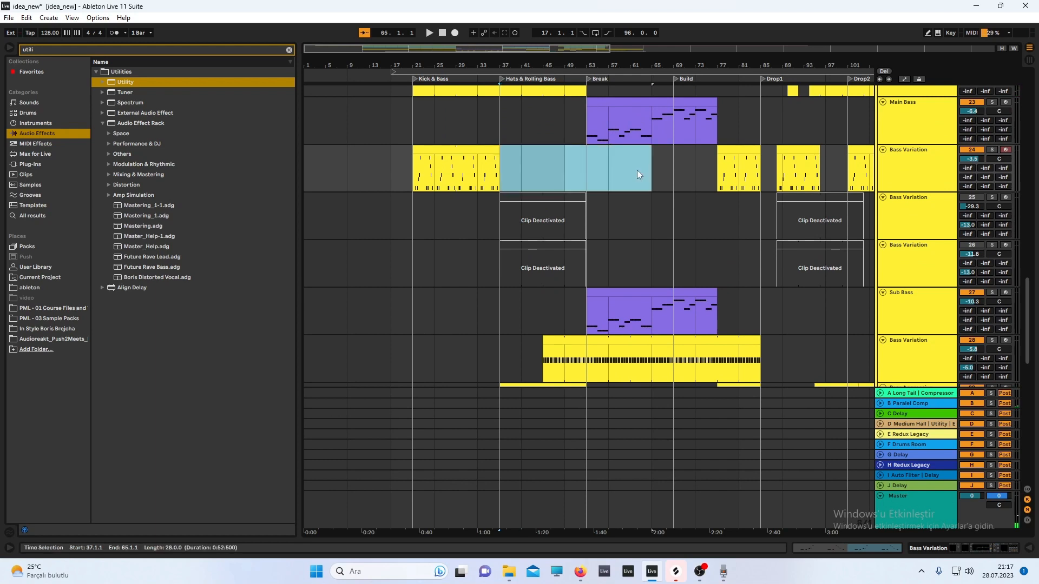
pyautogui.scroll(-2, 578, 172)
pyautogui.moveTo(502, 341); pyautogui.dragTo(586, 351)
pyautogui.scroll(2, 528, 158)
pyautogui.click(505, 125)
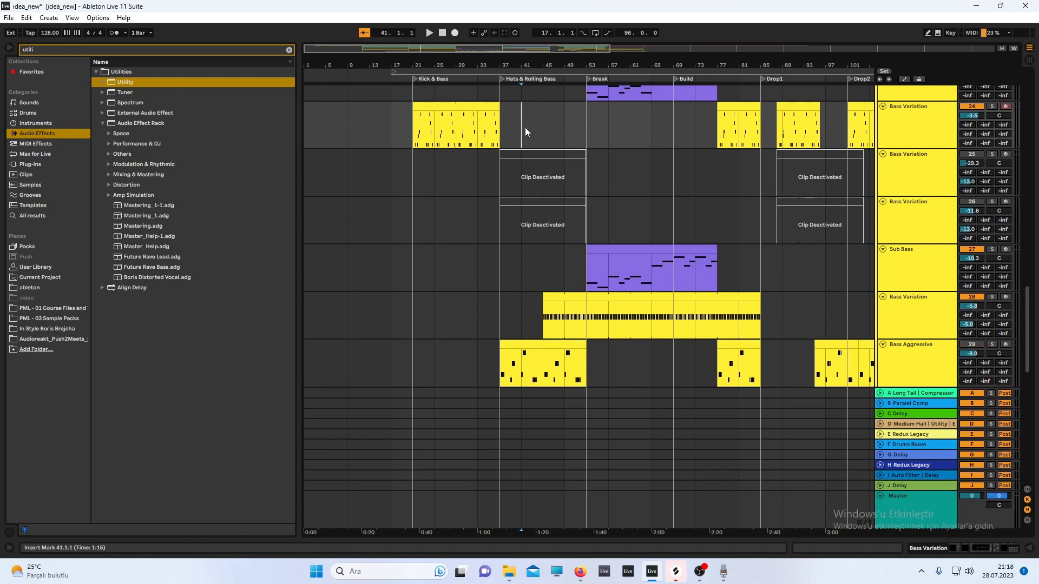
pyautogui.hotkey('ctrl', 'z')
pyautogui.scroll(-4, 530, 146)
pyautogui.scroll(-10, 528, 165)
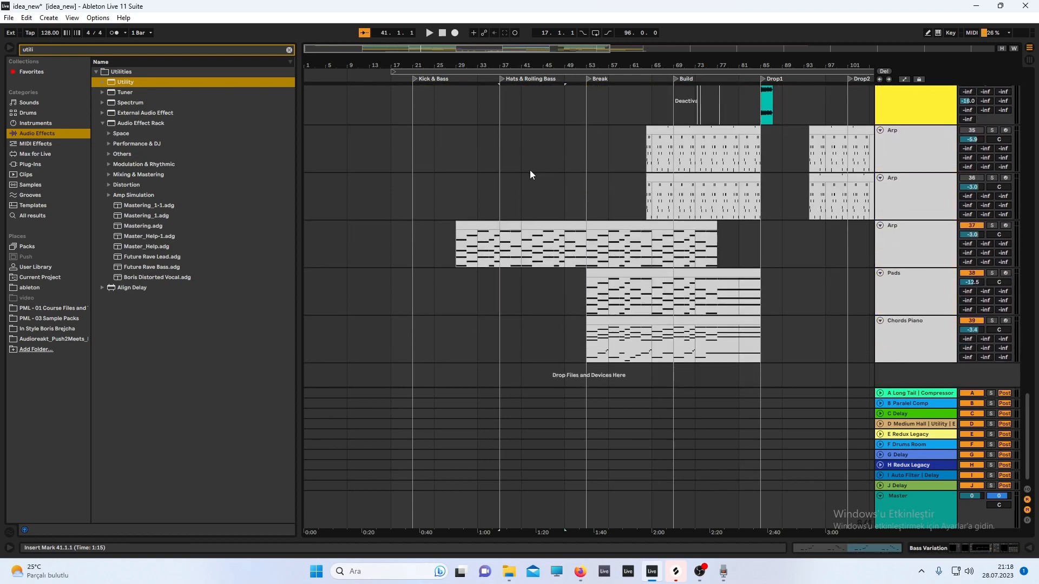
pyautogui.click(563, 252)
pyautogui.scroll(3, 550, 213)
pyautogui.scroll(10, 548, 214)
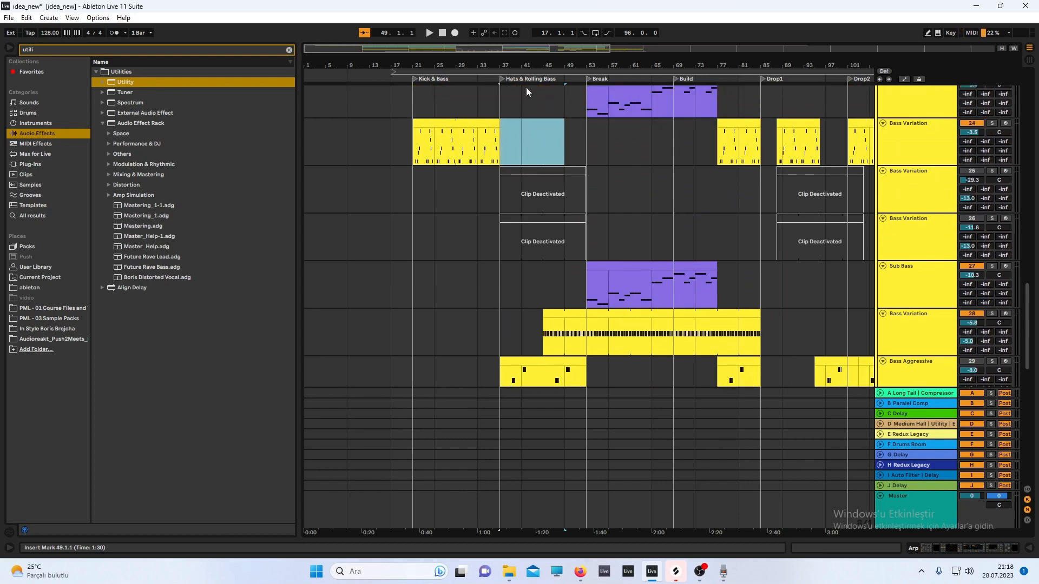
pyautogui.scroll(-4, 920, 103)
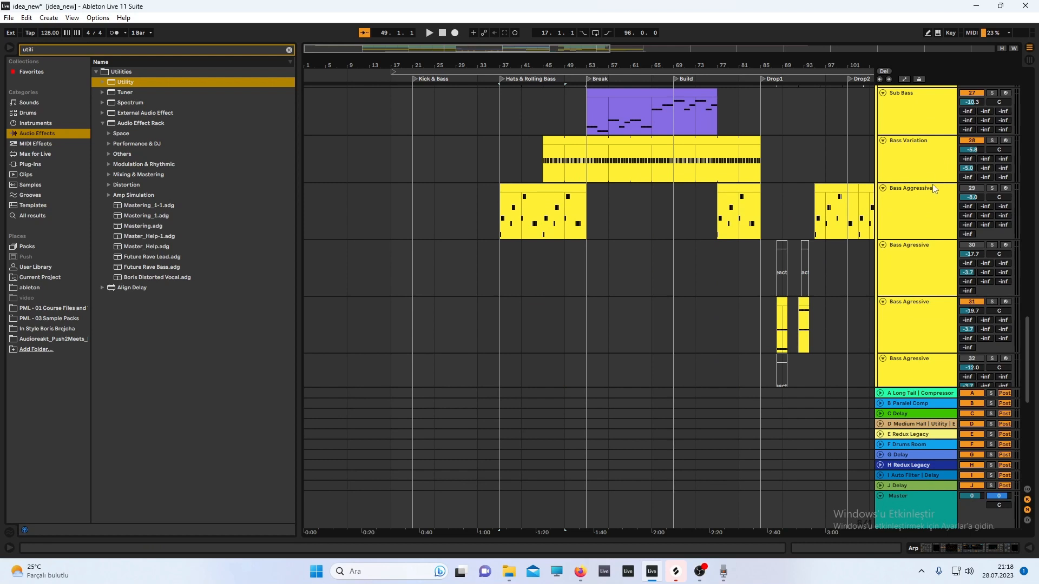
pyautogui.click(970, 188)
# Play the full mix from bar 37 and check how the Bass Aggressive part sits with the other bass tracks
pyautogui.click(528, 222)
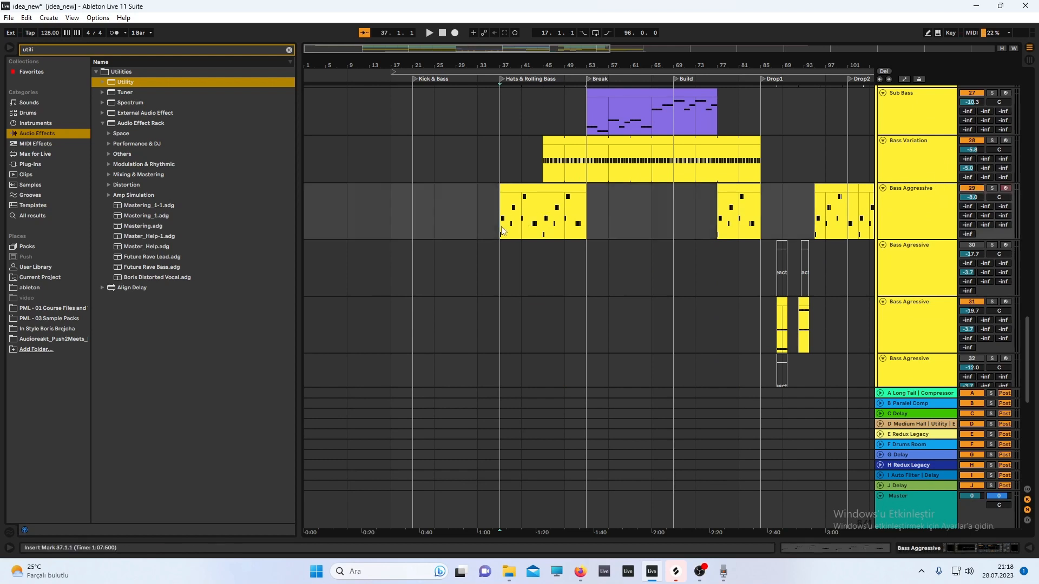
pyautogui.scroll(3, 509, 222)
pyautogui.press('space')
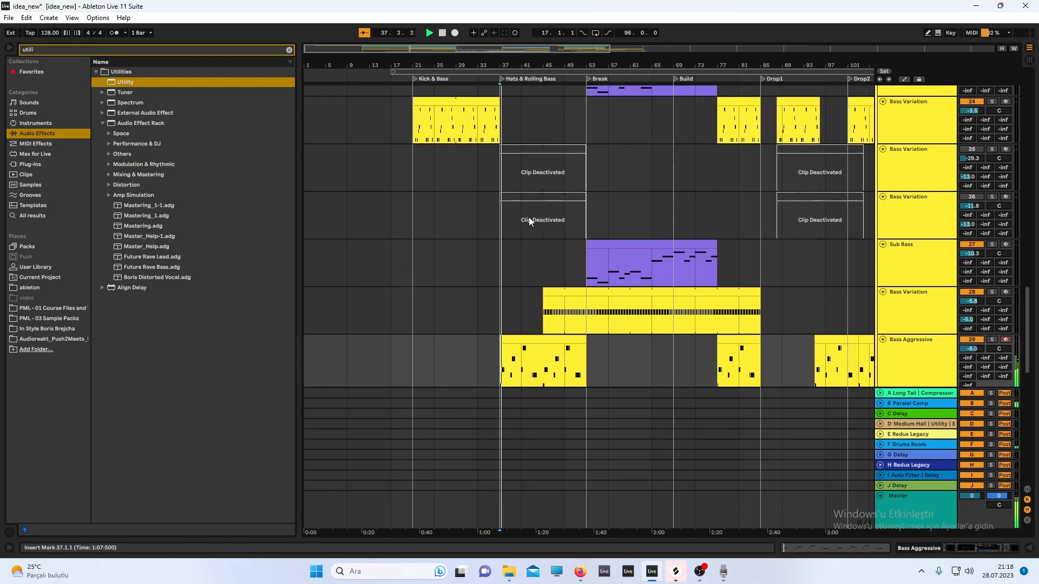
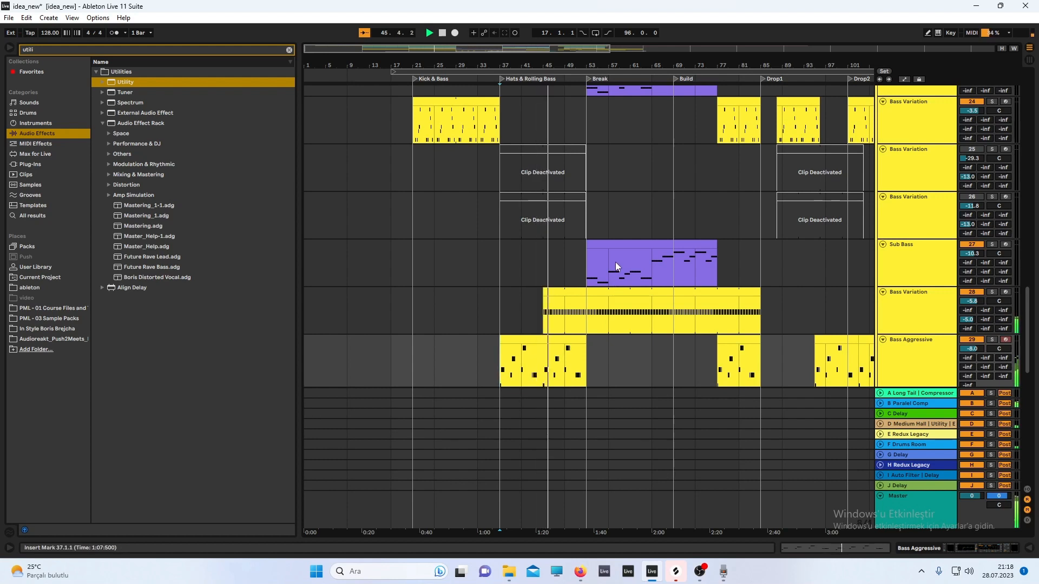
pyautogui.scroll(3, 616, 262)
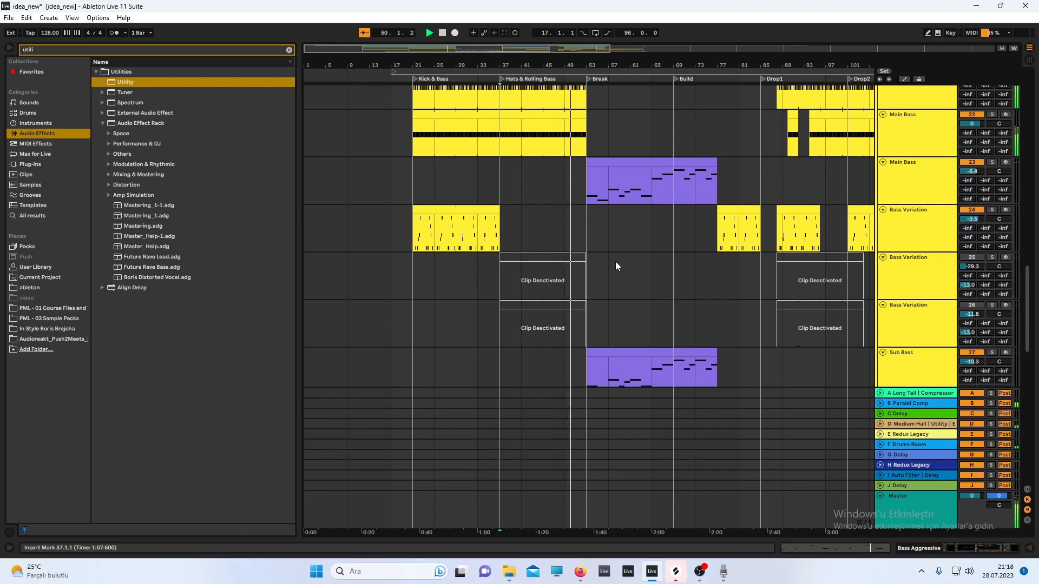
# Listen through the break and set the Sub Bass track 27's volume to -17.0 dB
pyautogui.scroll(1, 618, 213)
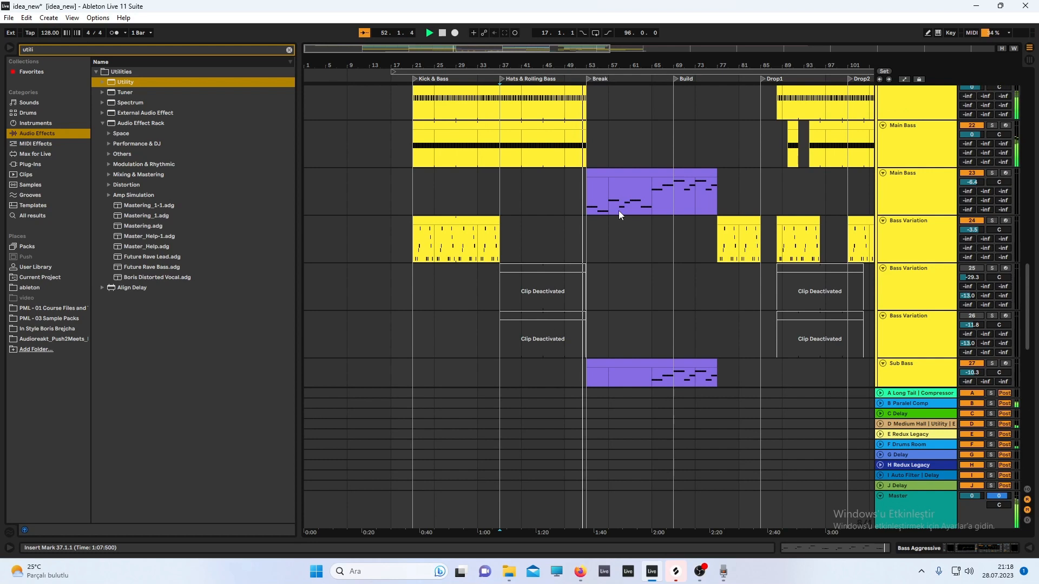
pyautogui.scroll(-3, 619, 212)
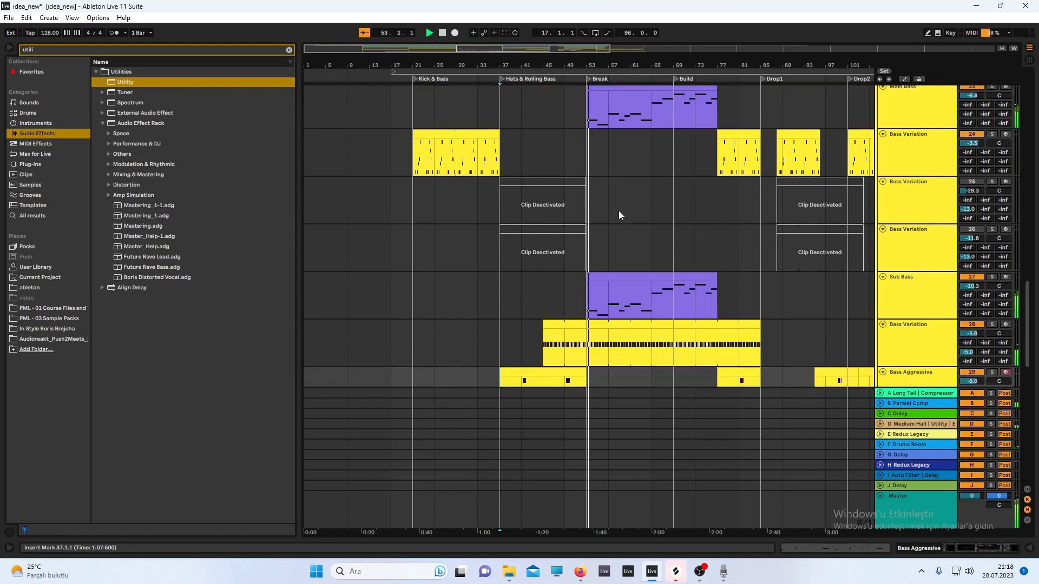
pyautogui.scroll(-2, 619, 211)
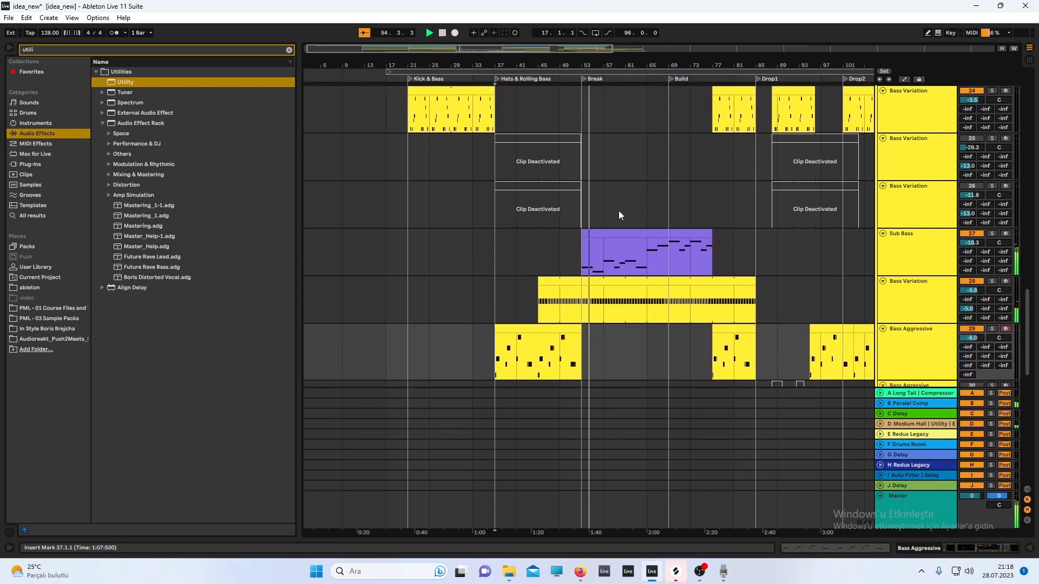
pyautogui.scroll(-3, 619, 212)
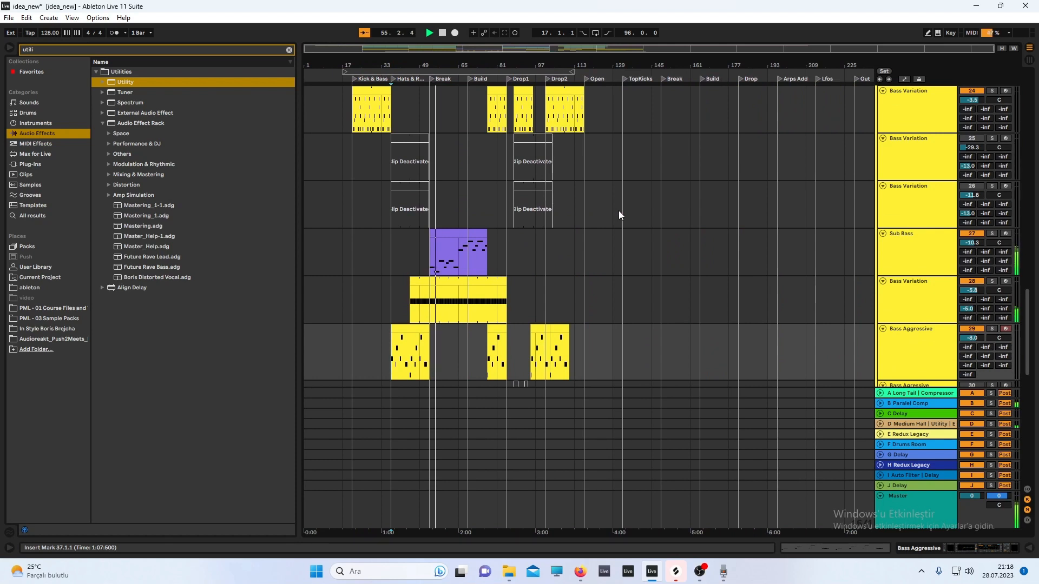
pyautogui.scroll(-2, 570, 248)
pyautogui.scroll(-6, 538, 261)
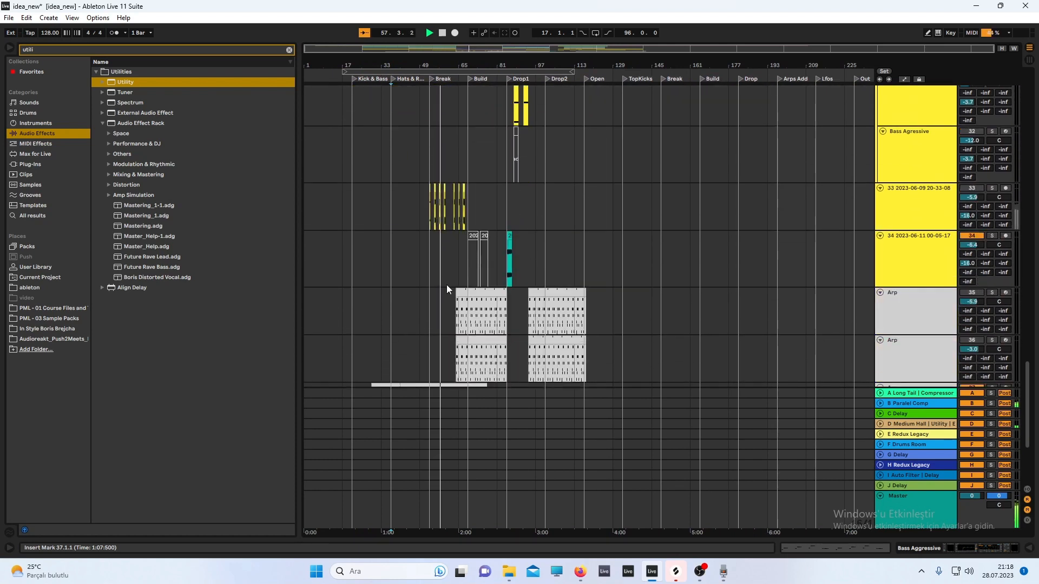
pyautogui.scroll(10, 447, 285)
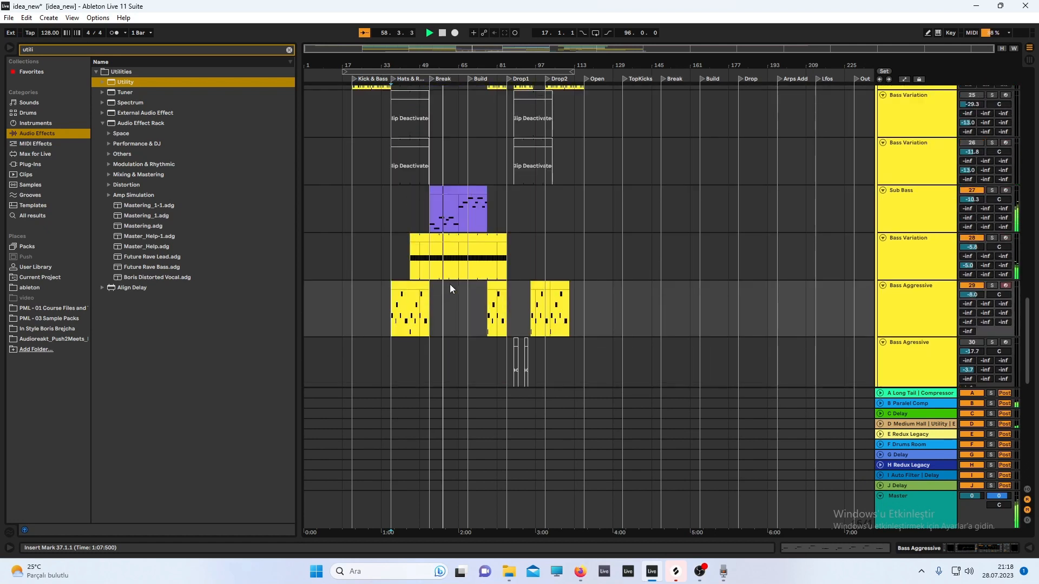
pyautogui.moveTo(959, 198); pyautogui.dragTo(972, 202)
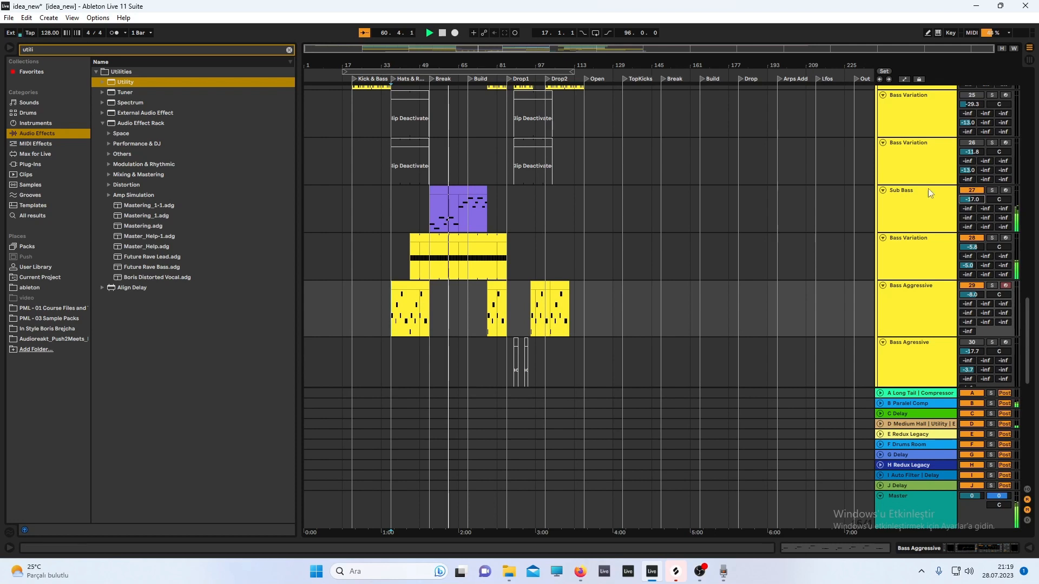
# Lower the volume of the Main Bass track 23, which plays during the break, to -14.4 dB
pyautogui.scroll(3, 868, 167)
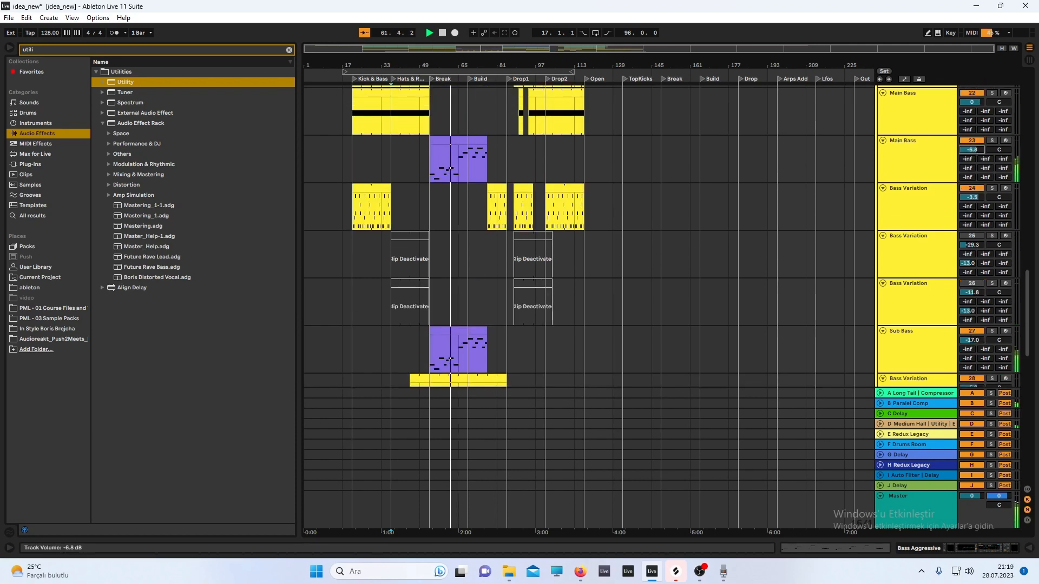
pyautogui.moveTo(972, 149); pyautogui.dragTo(972, 150)
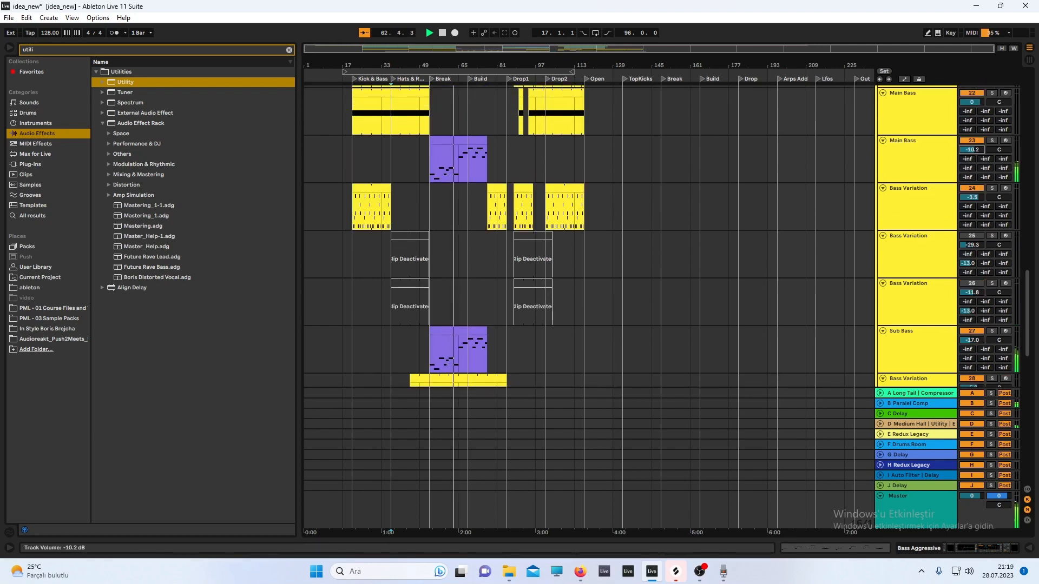
pyautogui.click(992, 142)
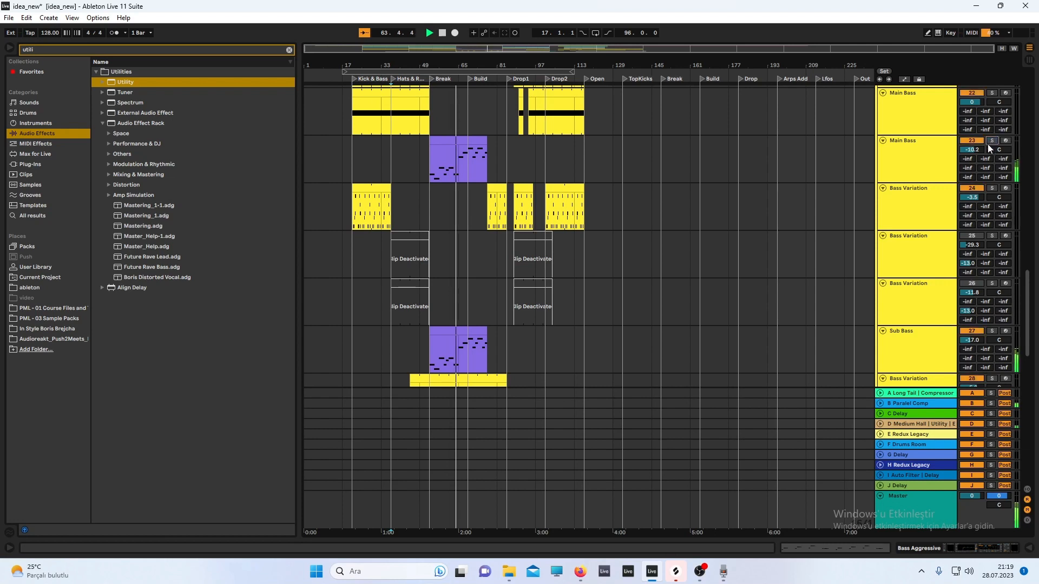
pyautogui.moveTo(972, 149); pyautogui.dragTo(972, 150)
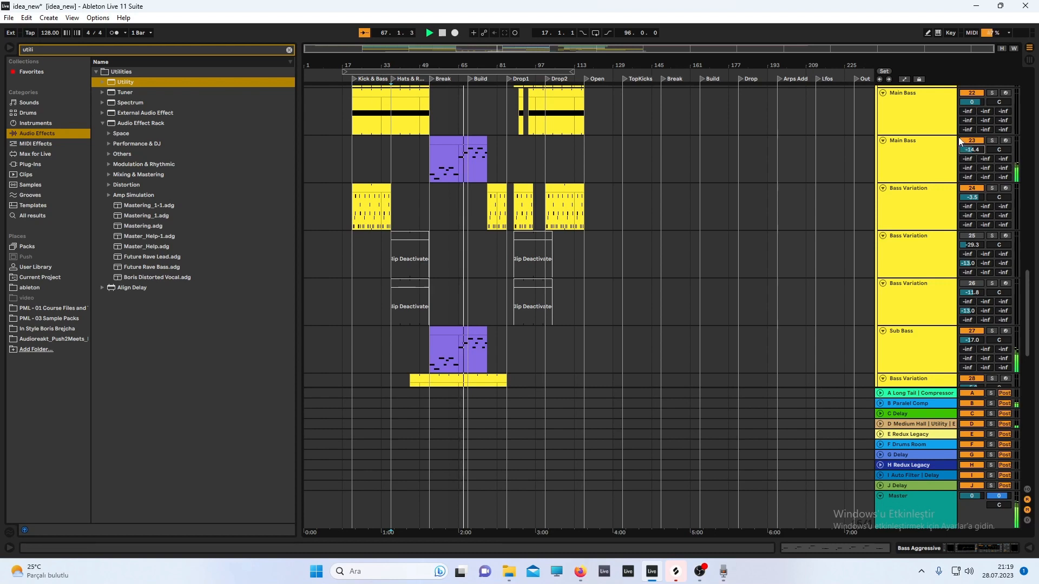
# Examine the drum and bass arrangement from the Build section into Drop1 and Drop2 while the full mix plays
pyautogui.scroll(-3, 747, 196)
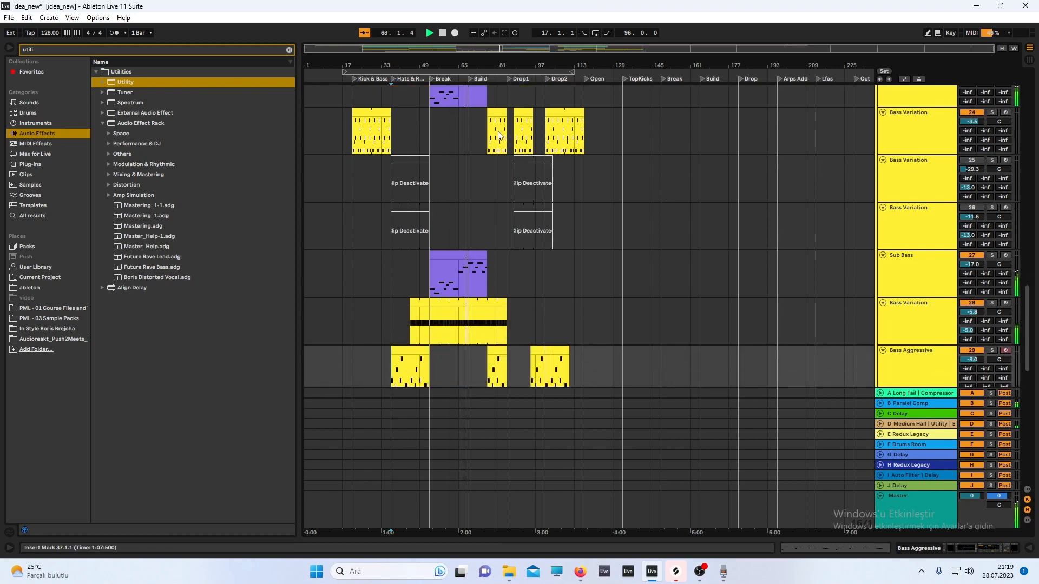
pyautogui.scroll(3, 498, 131)
pyautogui.hscroll(2, 502, 117)
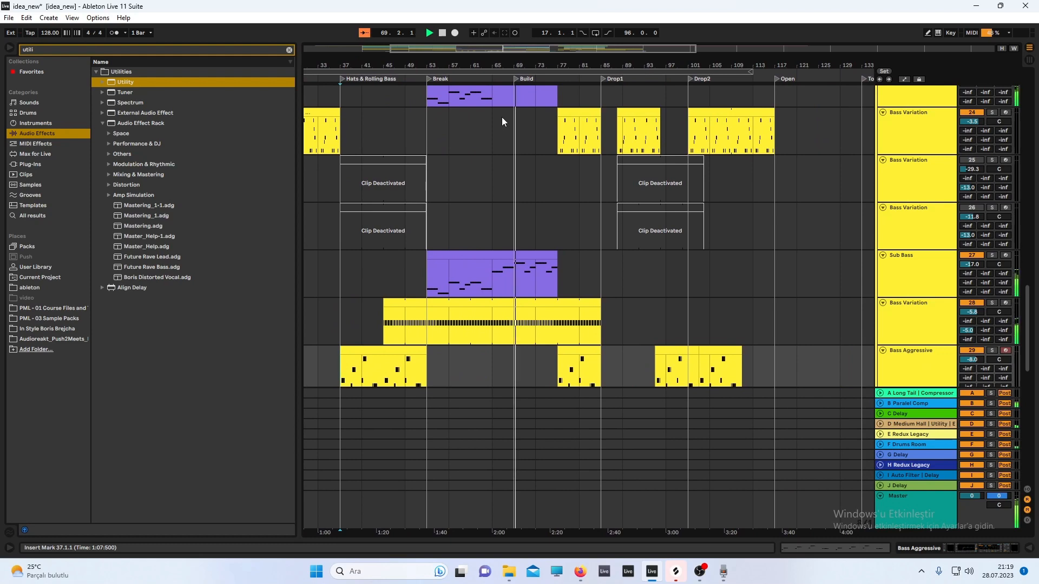
pyautogui.scroll(10, 503, 119)
pyautogui.scroll(2, 562, 116)
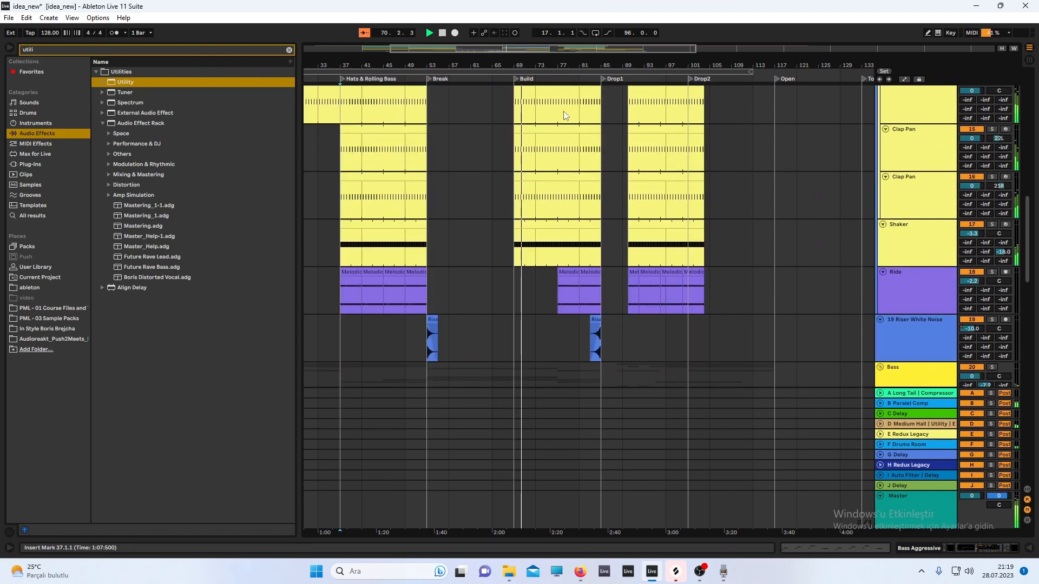
pyautogui.scroll(-10, 562, 115)
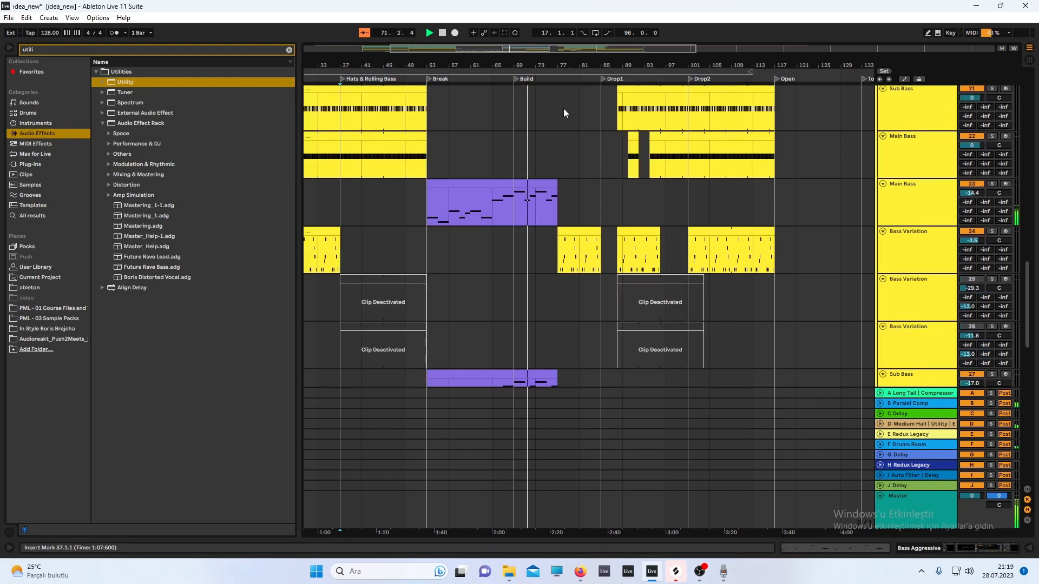
pyautogui.scroll(3, 638, 202)
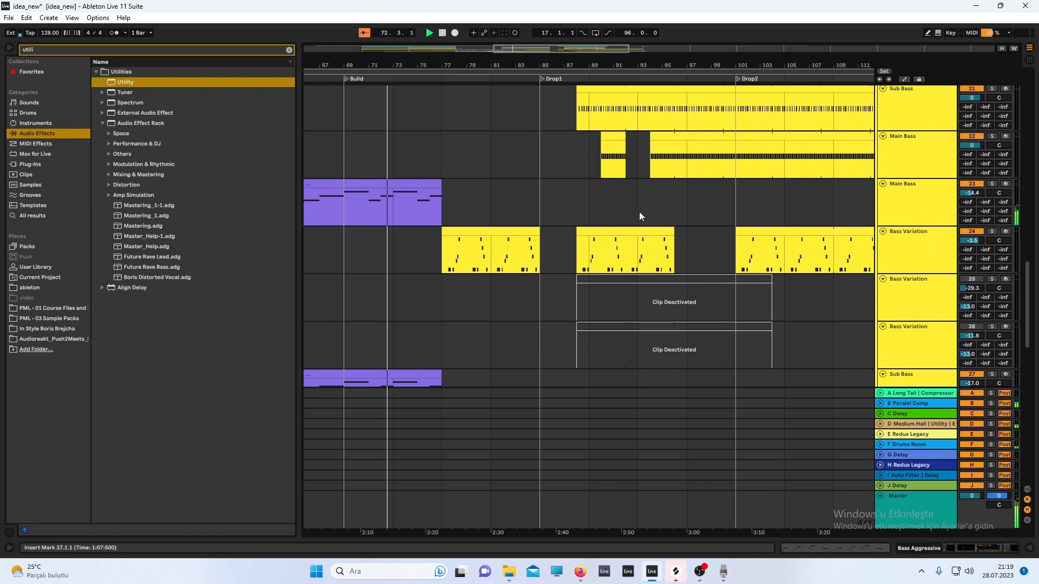
pyautogui.scroll(-5, 638, 212)
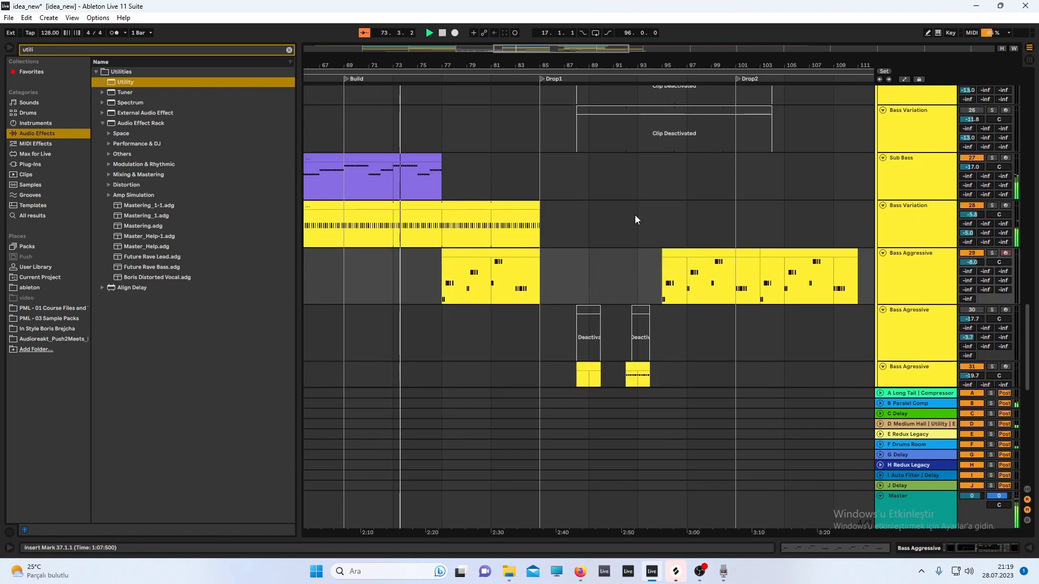
pyautogui.scroll(-2, 635, 215)
pyautogui.scroll(-3, 634, 215)
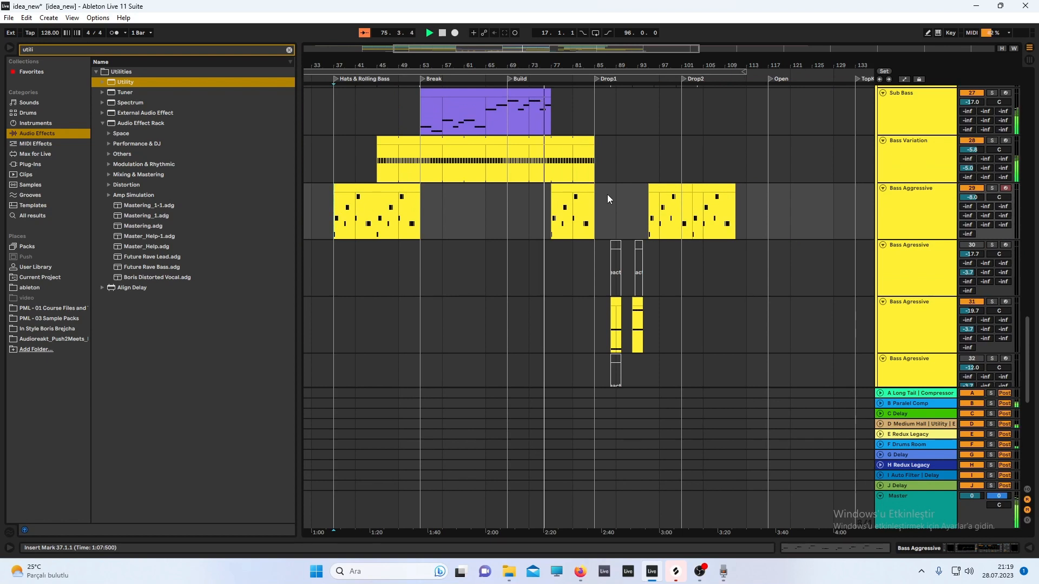
pyautogui.scroll(5, 607, 195)
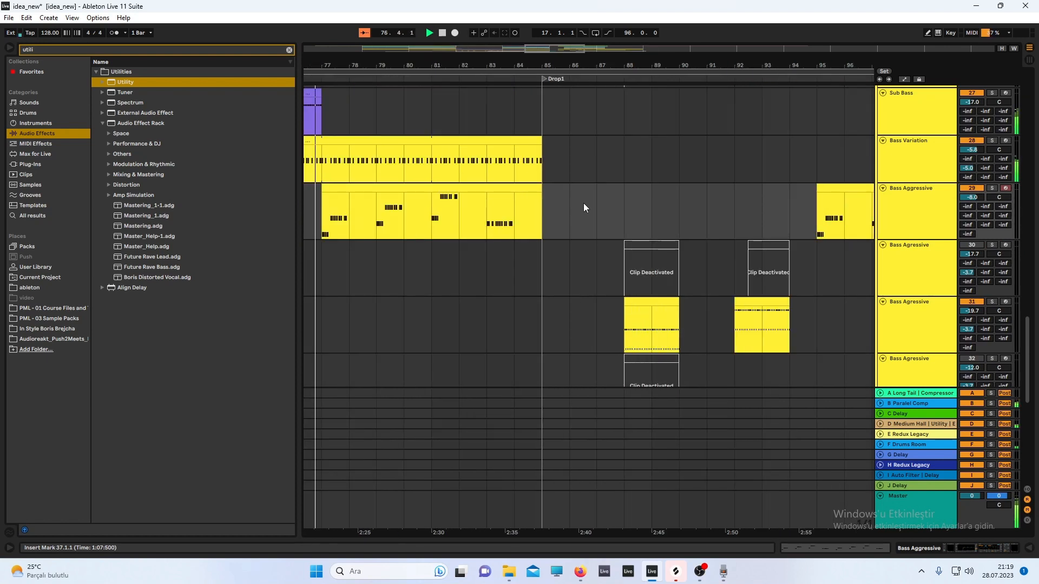
# Save the project and set the Utility gain on the Bass Aggressive track 29 to -5.56 dB
pyautogui.press('s')
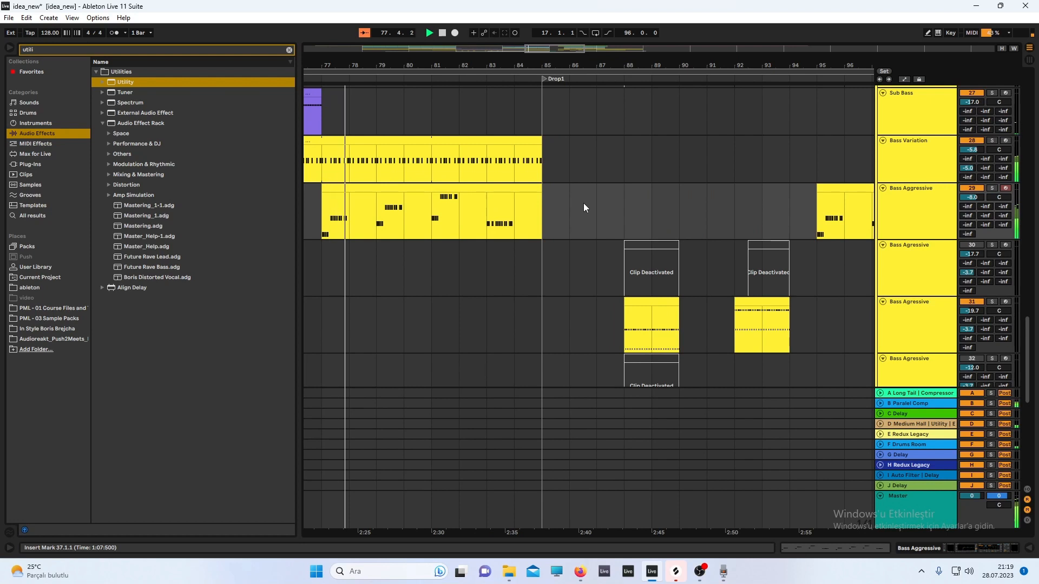
pyautogui.hotkey('ctrl', 's')
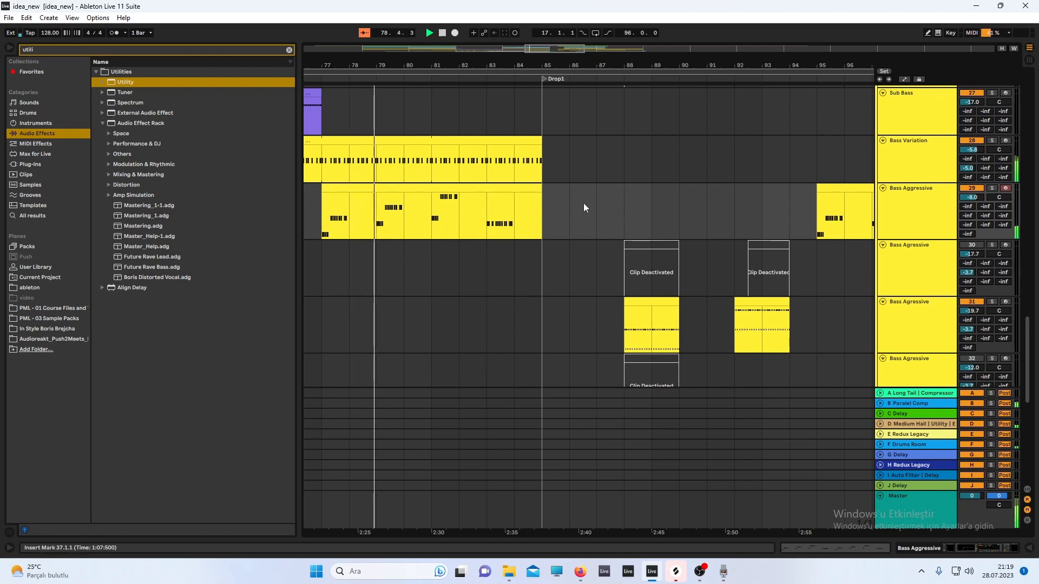
pyautogui.scroll(-3, 584, 203)
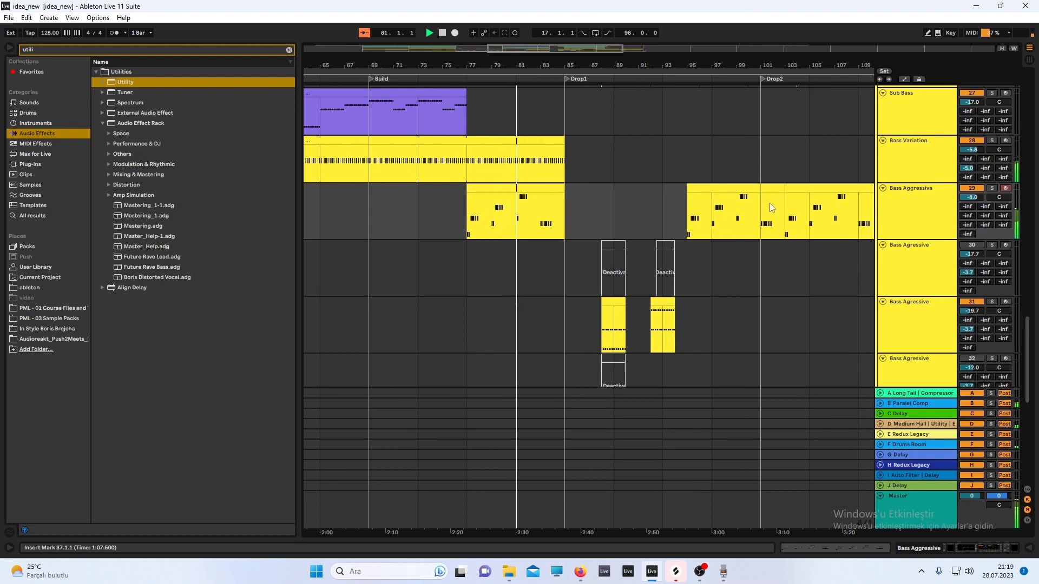
pyautogui.click(900, 210)
pyautogui.doubleClick(899, 206)
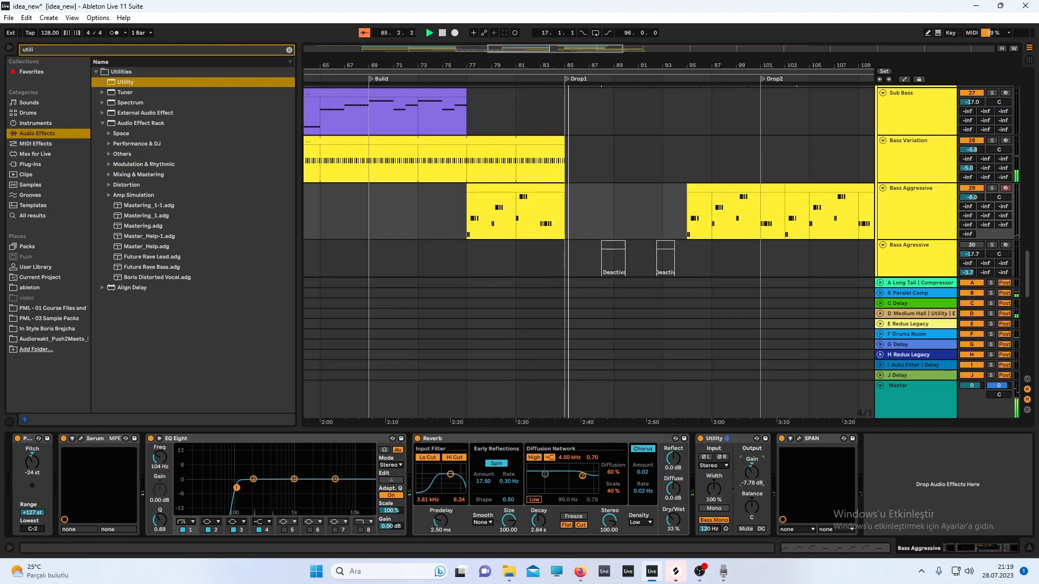
# Set the Utility gain on the Bass Agressive track 31 to -1.11 dB
pyautogui.scroll(-5, 682, 187)
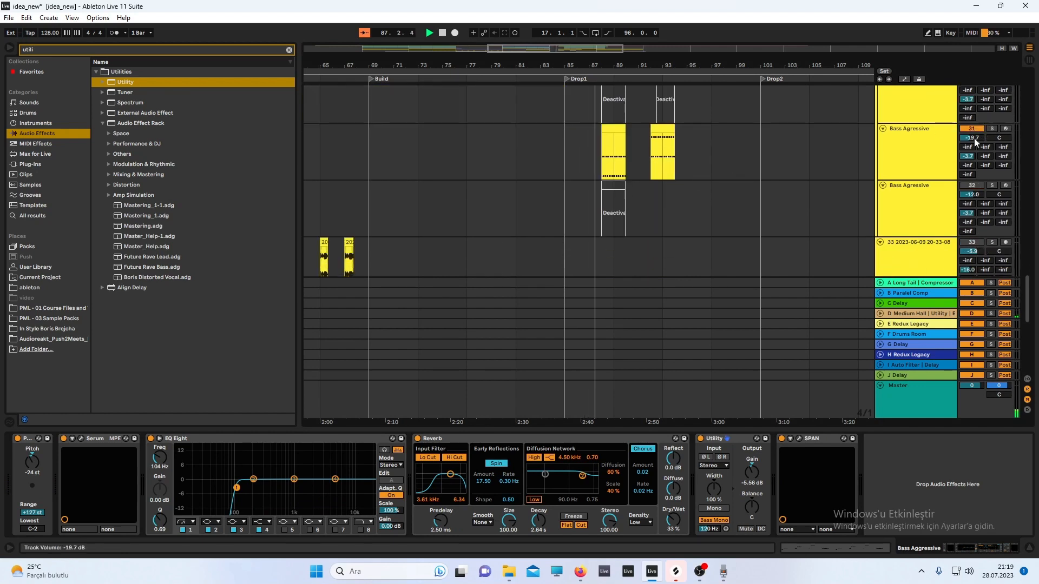
pyautogui.click(936, 152)
pyautogui.moveTo(560, 473)
pyautogui.mouseDown()
pyautogui.moveTo(559, 445)
pyautogui.moveTo(557, 459)
pyautogui.mouseUp()
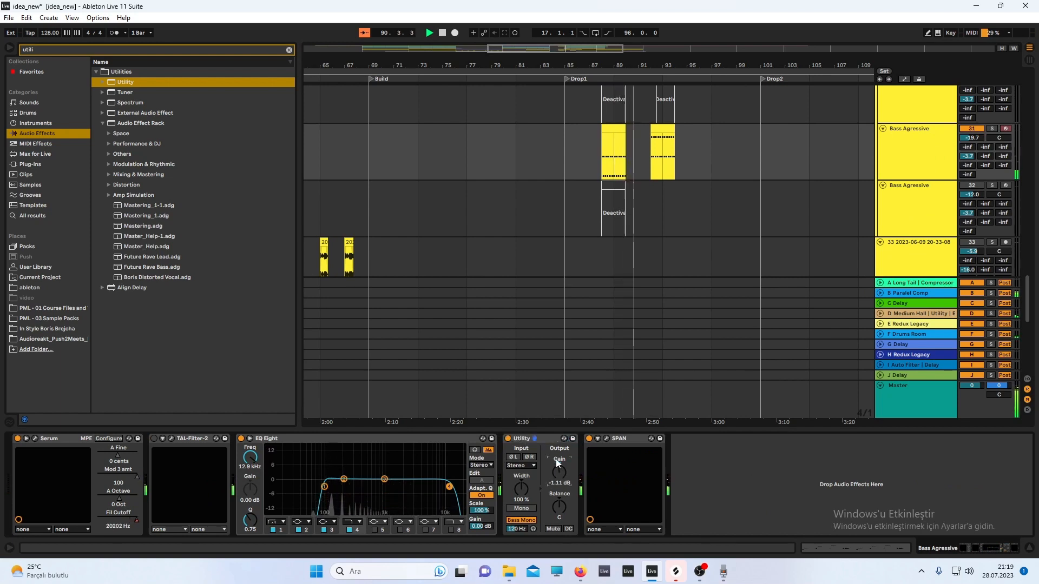
# Extend the start of the second Main Bass clip in Drop1 on track 22 back to bar 92 and replay from there
pyautogui.scroll(2, 665, 294)
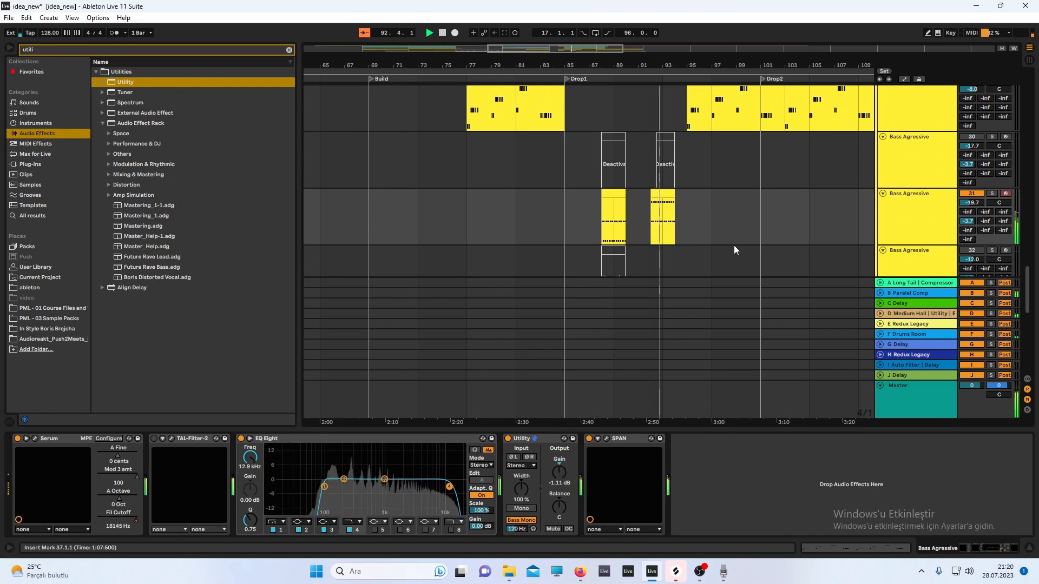
pyautogui.scroll(1, 734, 245)
pyautogui.scroll(4, 734, 245)
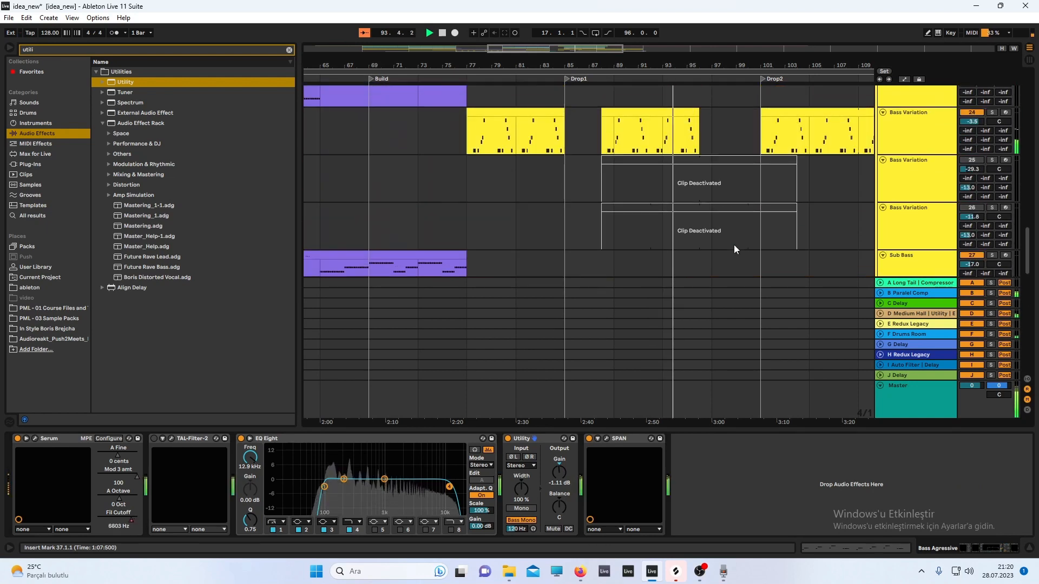
pyautogui.scroll(2, 734, 245)
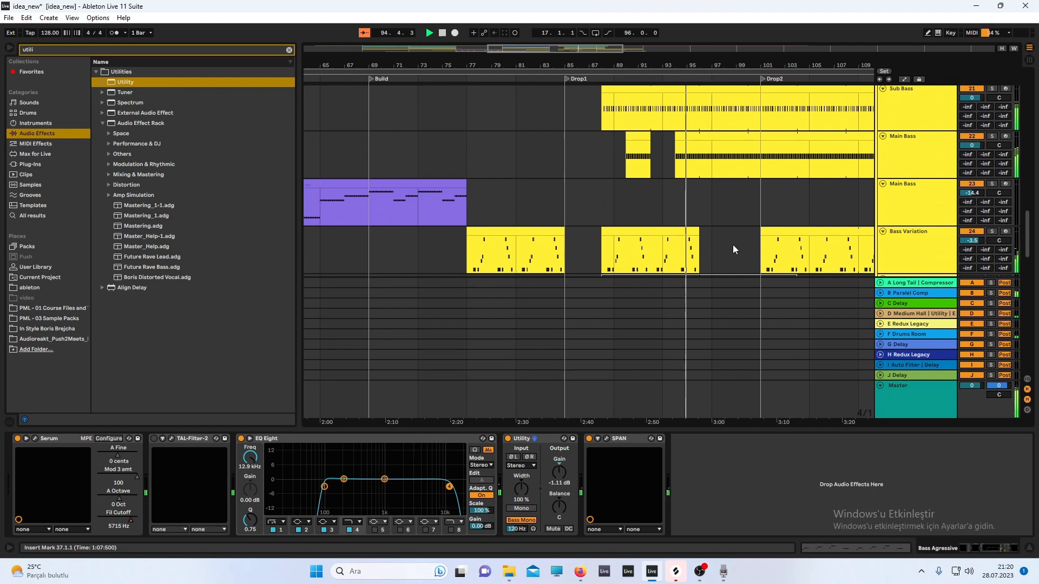
pyautogui.moveTo(675, 141); pyautogui.dragTo(651, 142)
pyautogui.click(651, 156)
pyautogui.press('space')
pyautogui.press('space')
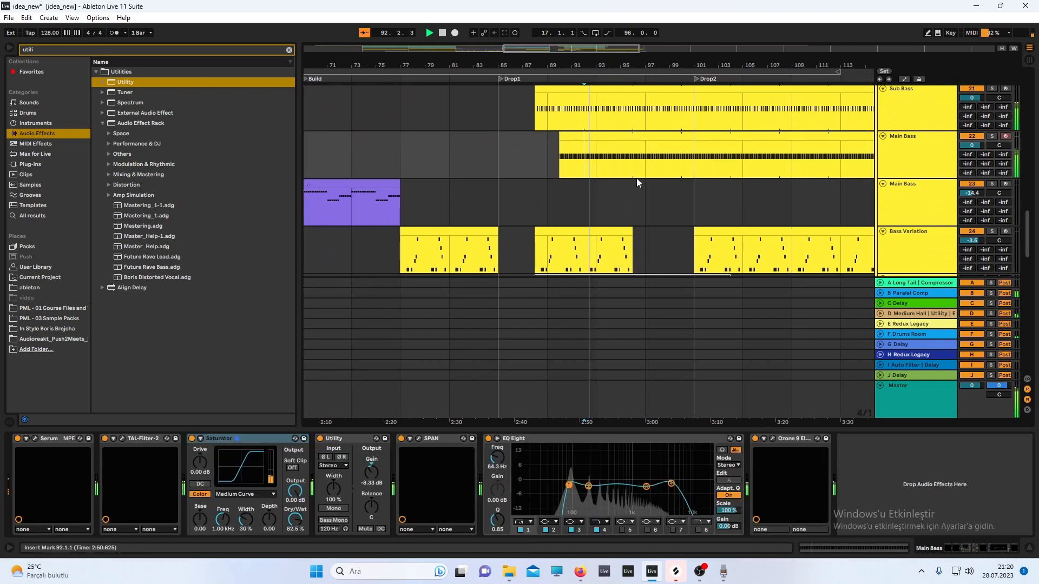
# Select the Bass Aggressive track 29 and search the browser for "sat"
pyautogui.scroll(-6, 636, 183)
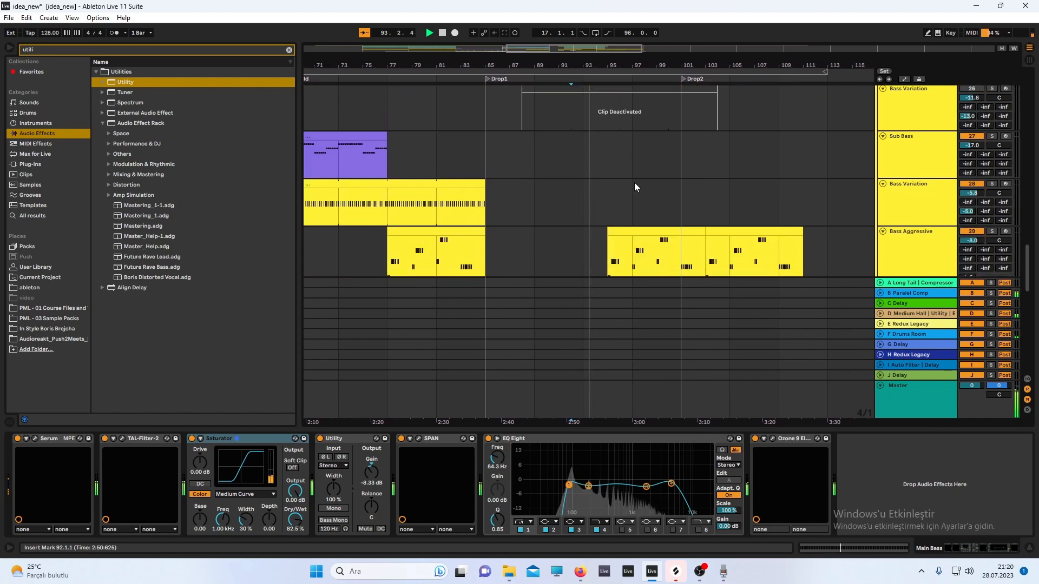
pyautogui.scroll(2, 636, 187)
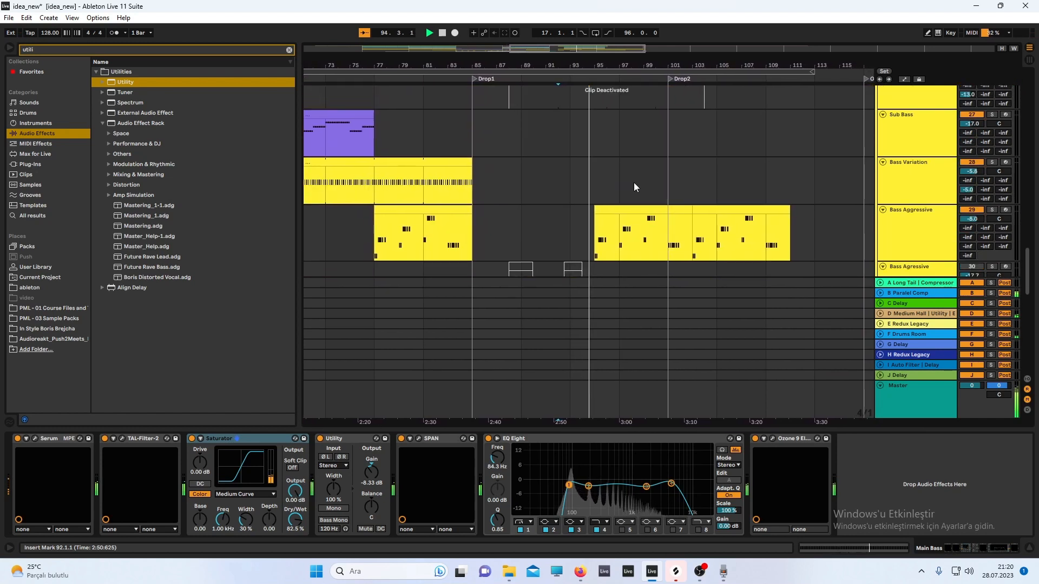
pyautogui.scroll(-3, 636, 186)
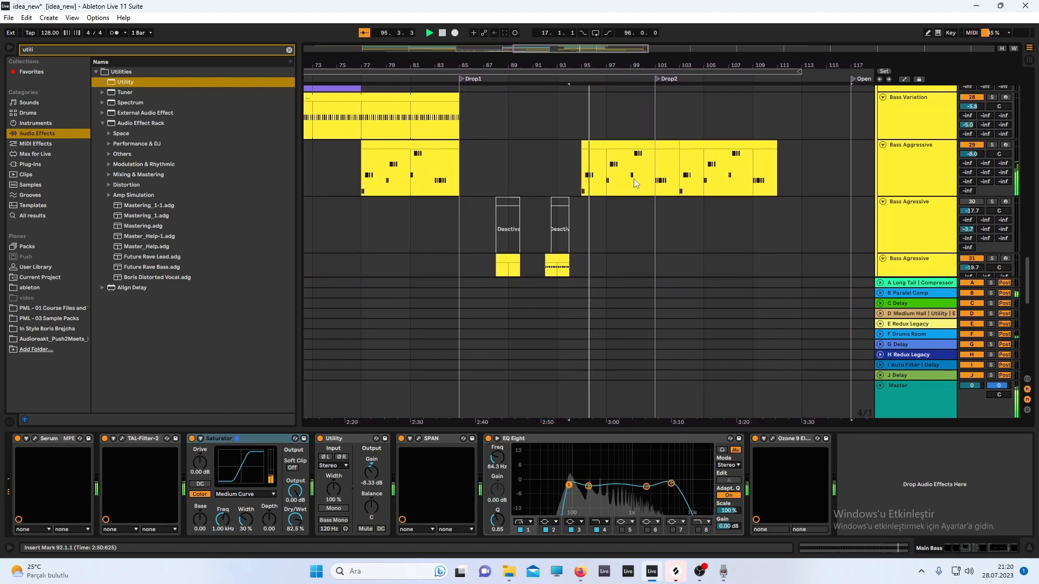
pyautogui.click(943, 167)
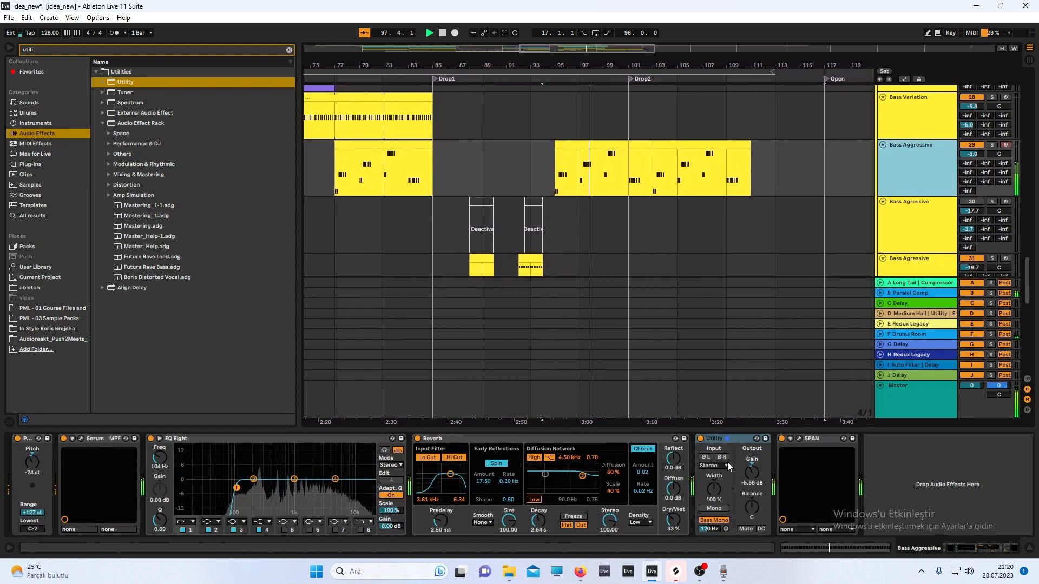
pyautogui.click(144, 48)
pyautogui.write('sa')
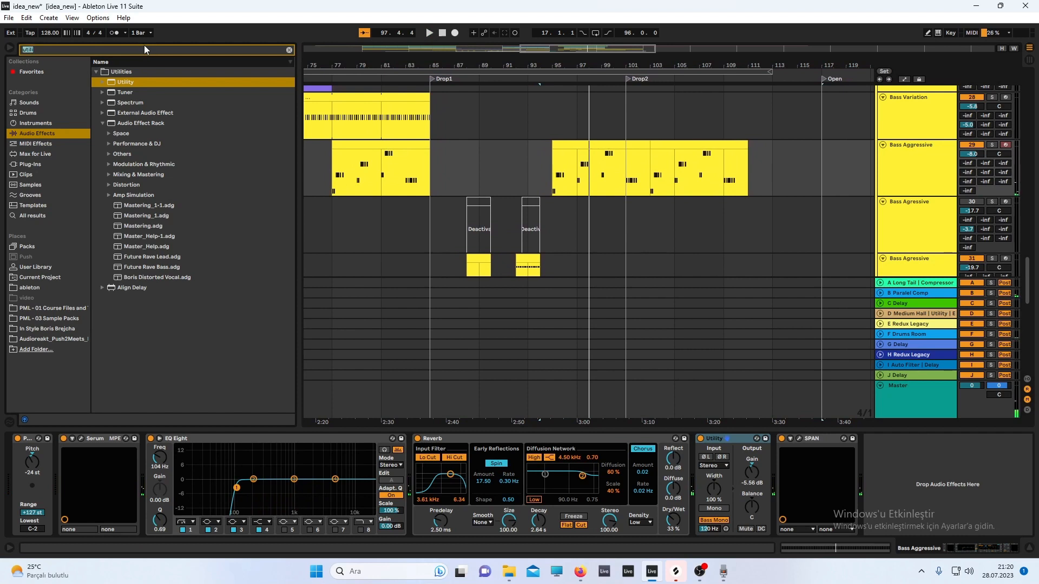
pyautogui.write('t')
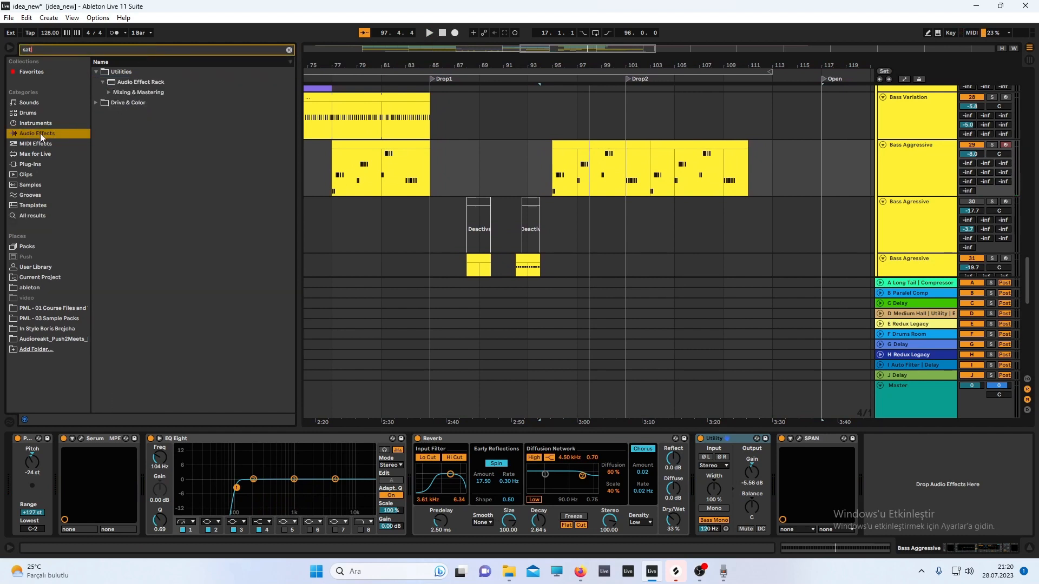
# Insert a Saturator from the audio effects before EQ Eight on Bass Aggressive, set it to Medium Curve and resume playback
pyautogui.click(40, 133)
pyautogui.click(44, 141)
pyautogui.click(48, 127)
pyautogui.click(95, 93)
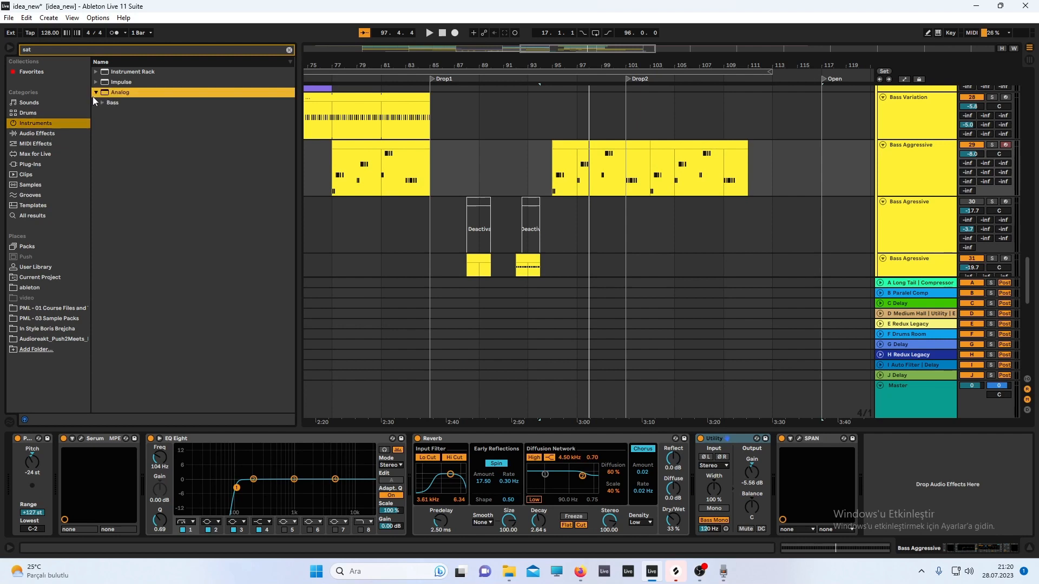
pyautogui.click(97, 93)
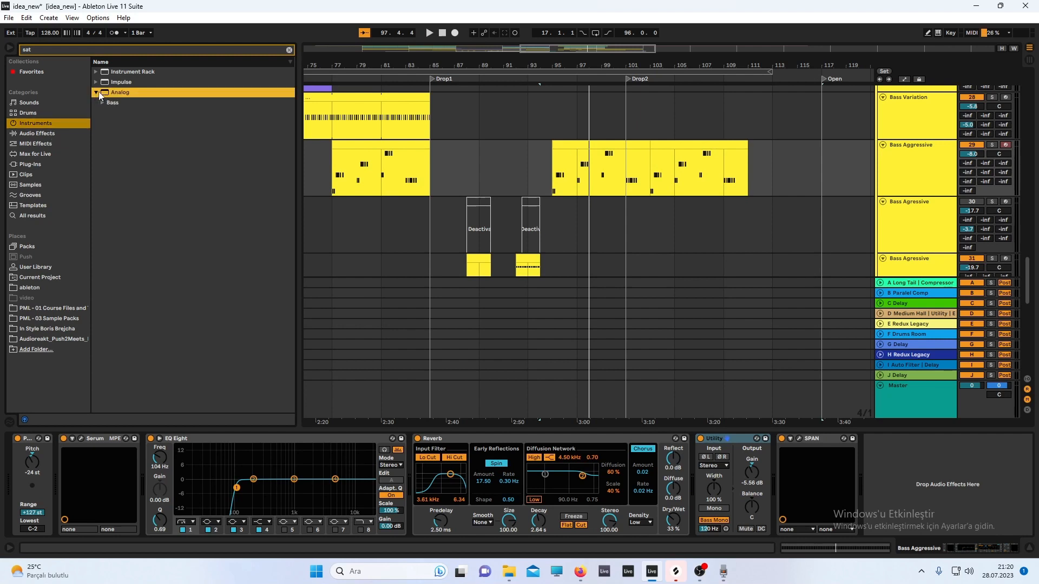
pyautogui.click(39, 135)
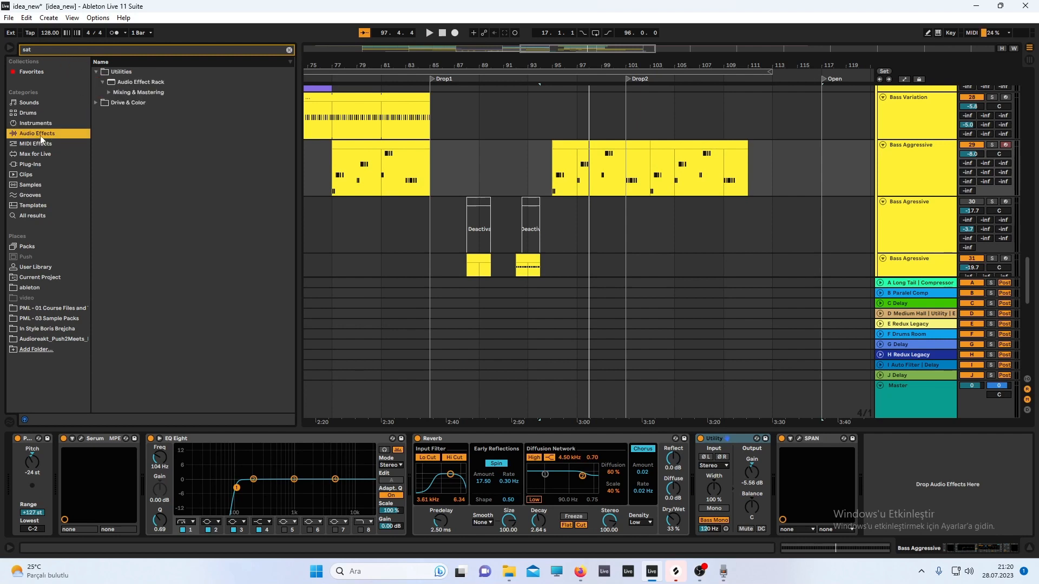
pyautogui.click(97, 103)
pyautogui.moveTo(116, 92); pyautogui.dragTo(177, 500)
pyautogui.click(184, 497)
pyautogui.click(195, 520)
pyautogui.press('space')
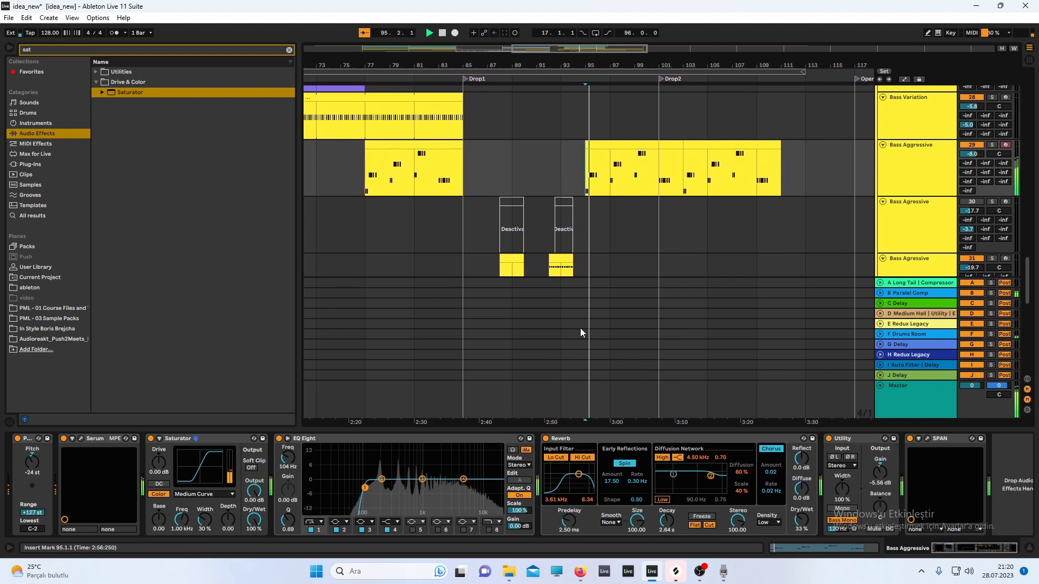
# Try Hard Curve on the Bass Aggressive Saturator and return it to Medium Curve
pyautogui.click(206, 494)
pyautogui.click(189, 527)
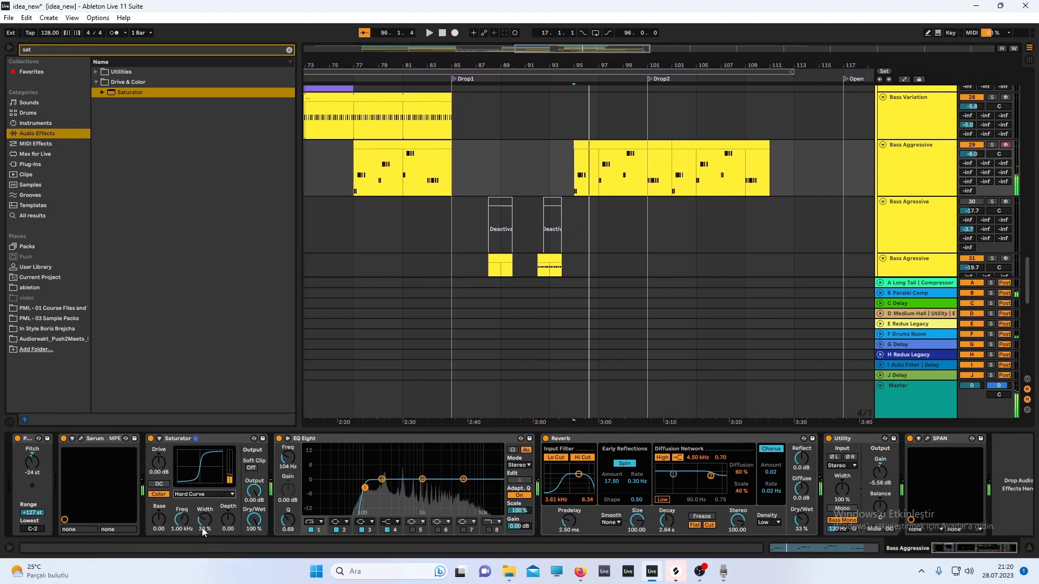
pyautogui.click(203, 495)
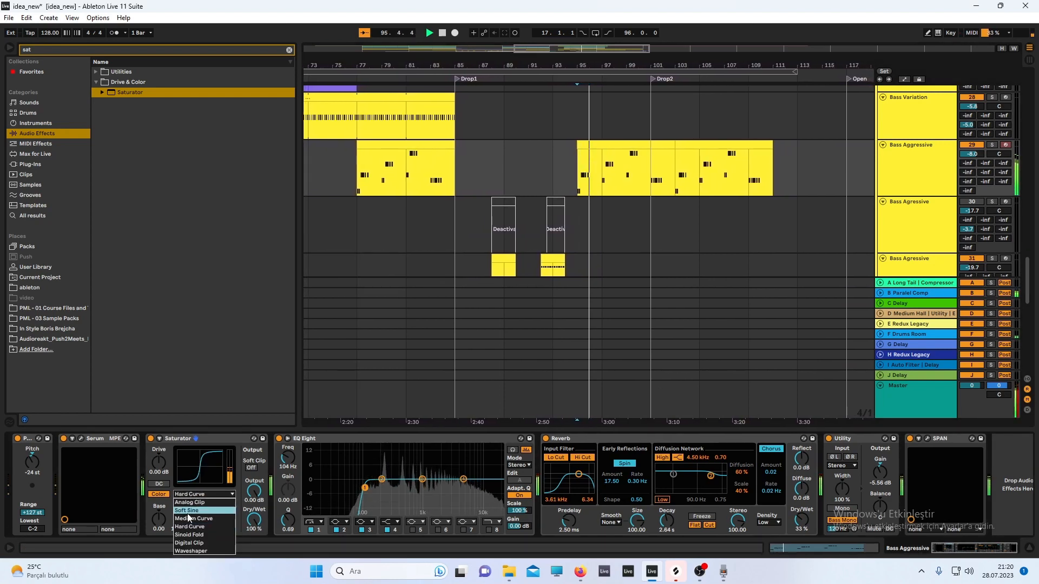
pyautogui.click(194, 519)
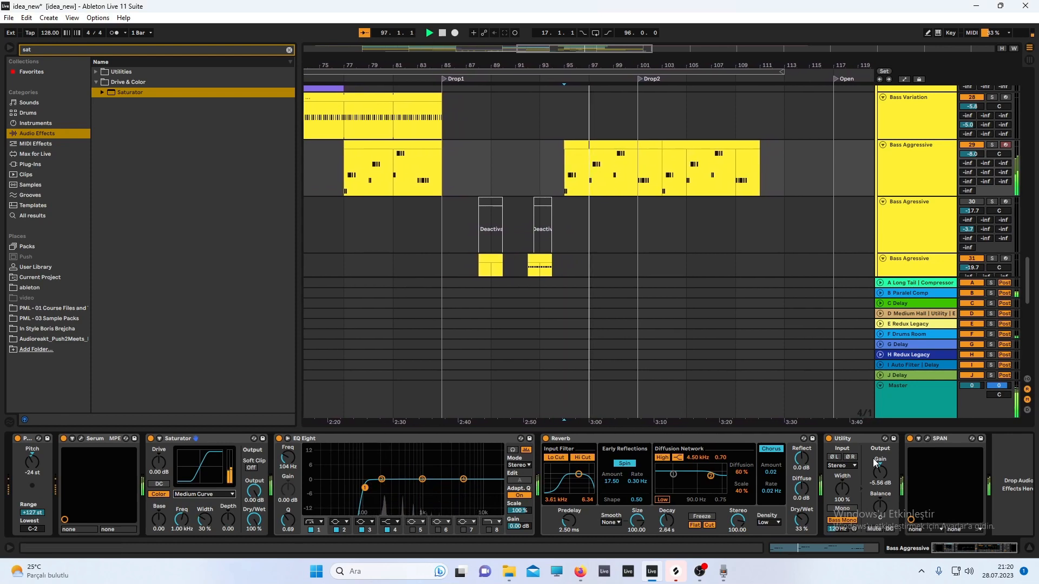
# Using SPAN to monitor, lower the Utility gain on Bass Aggressive to -13.9 dB and reset the track volume to 0 dB
pyautogui.click(928, 439)
pyautogui.moveTo(880, 469); pyautogui.dragTo(879, 512)
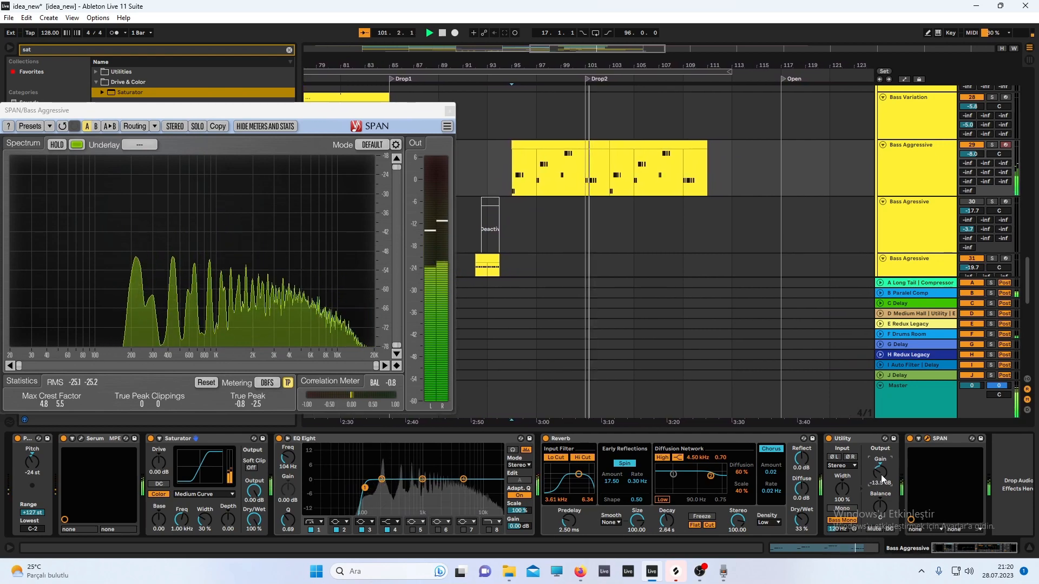
pyautogui.doubleClick(972, 155)
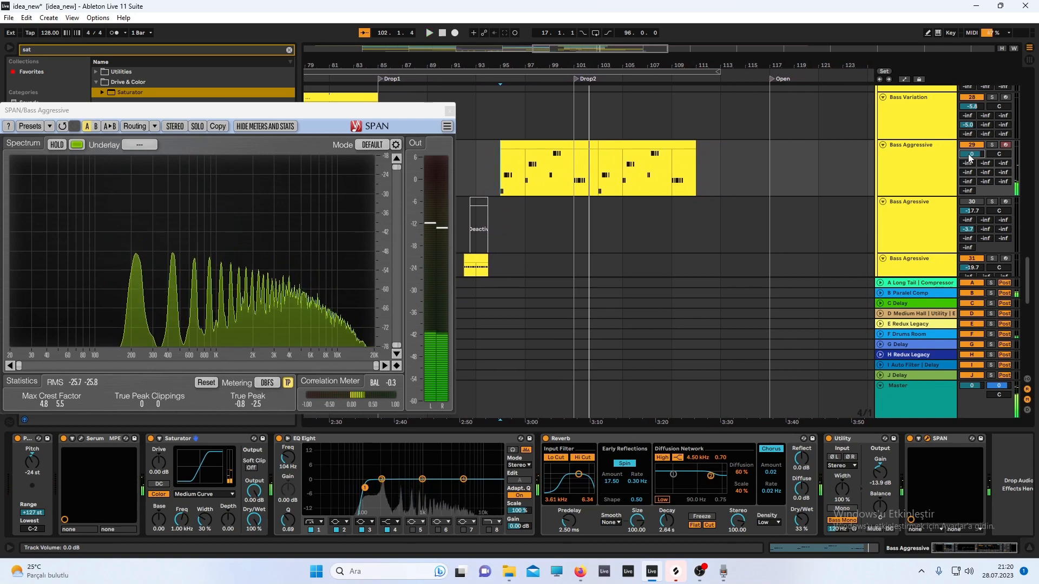
pyautogui.press('space')
pyautogui.press('space')
pyautogui.moveTo(880, 472); pyautogui.dragTo(880, 472)
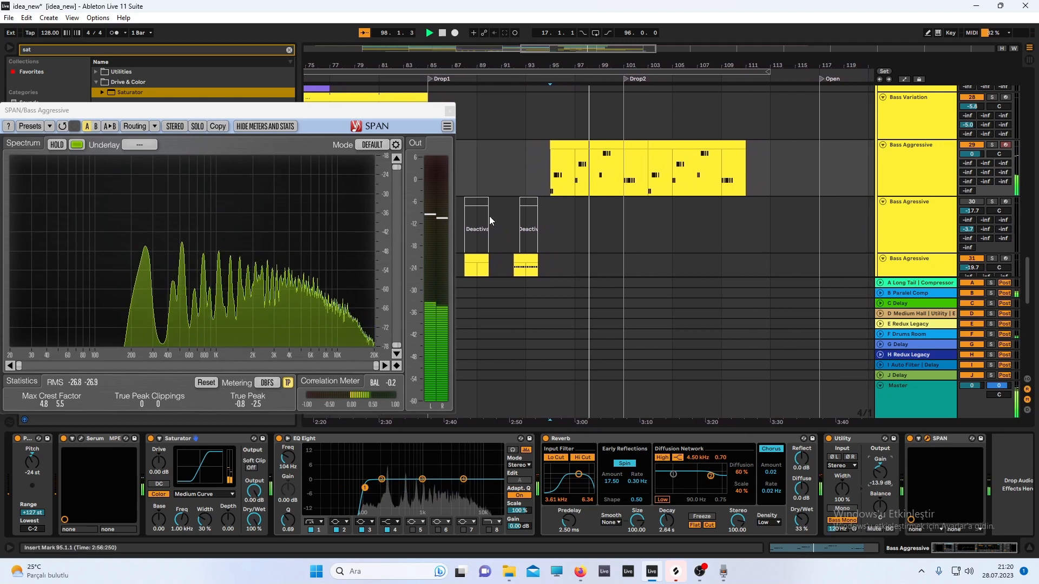
# Close SPAN, set the Bass Aggressive track volume to -3.0 dB and hide the device chain in the arrangement
pyautogui.click(449, 111)
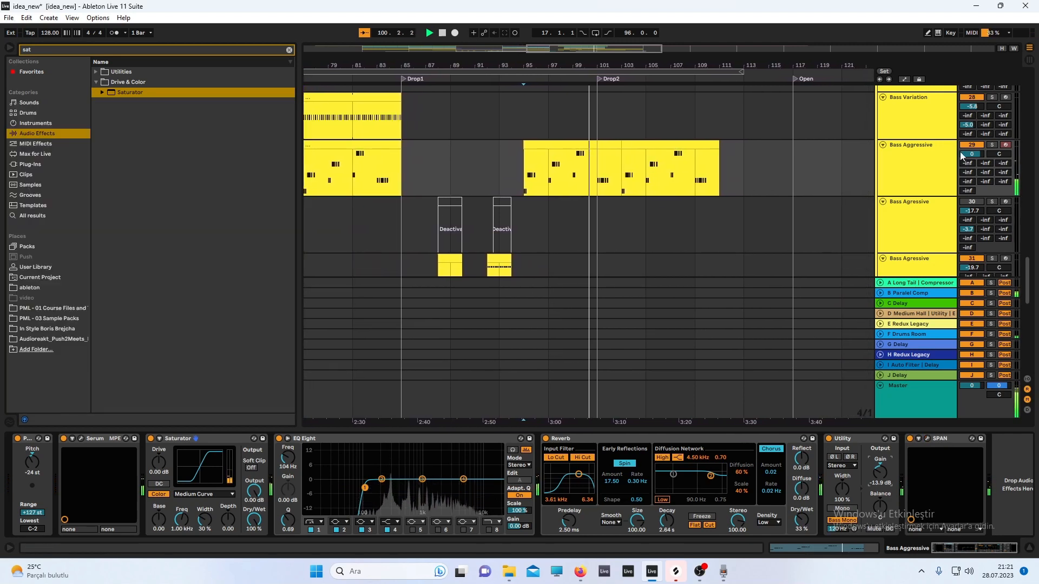
pyautogui.moveTo(963, 153); pyautogui.dragTo(962, 161)
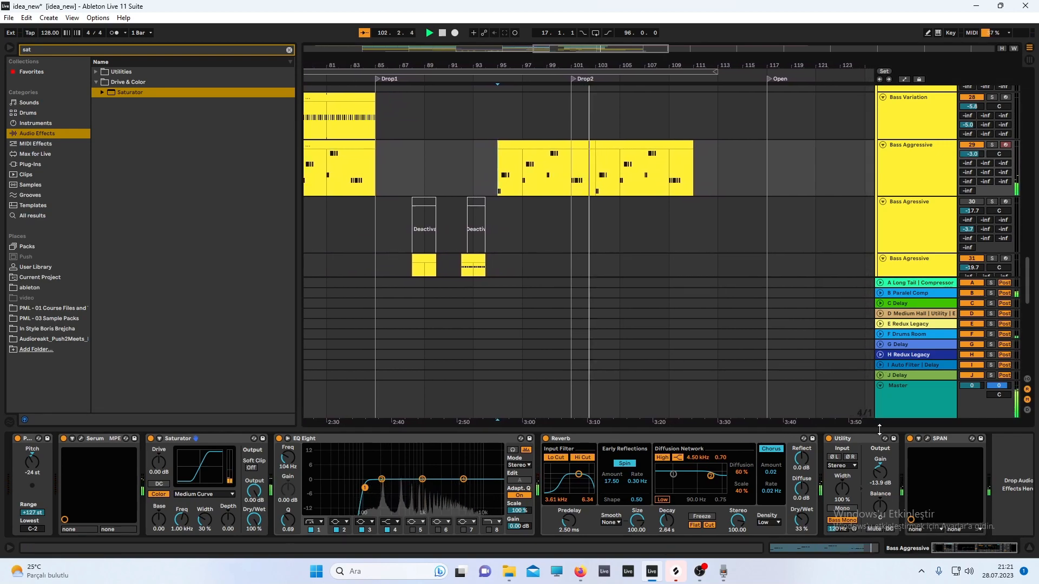
pyautogui.click(1030, 548)
pyautogui.click(1029, 61)
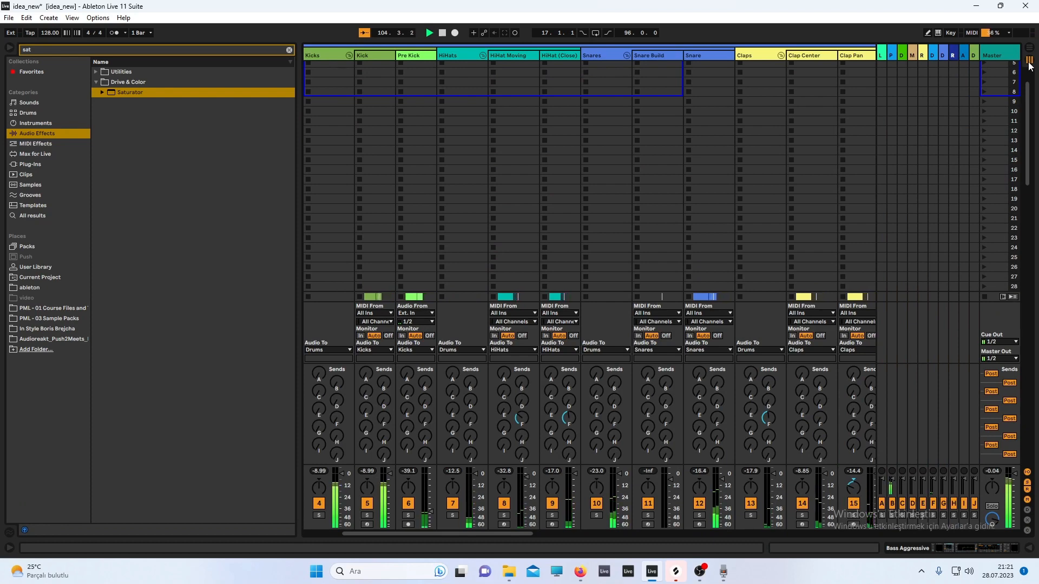
pyautogui.click(1030, 47)
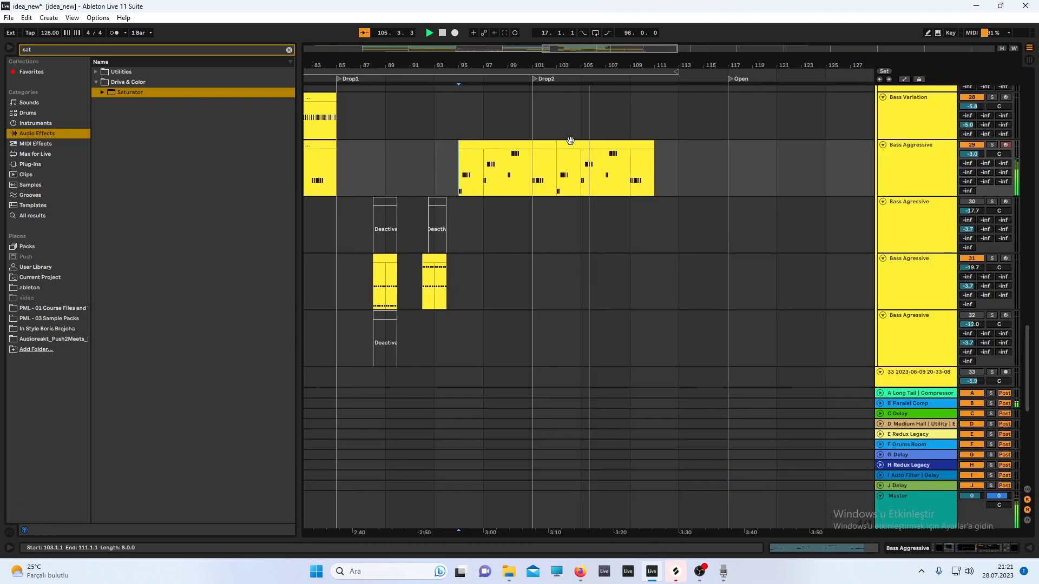
# Extend the end of the Kick clip in Drop2 on track 5 to bar 108
pyautogui.scroll(15, 547, 139)
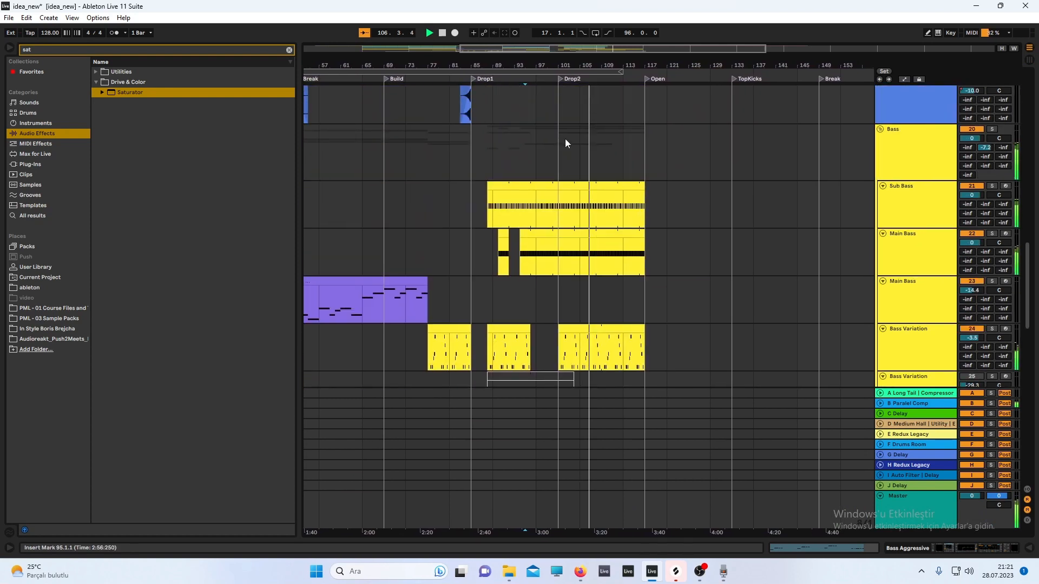
pyautogui.scroll(15, 579, 143)
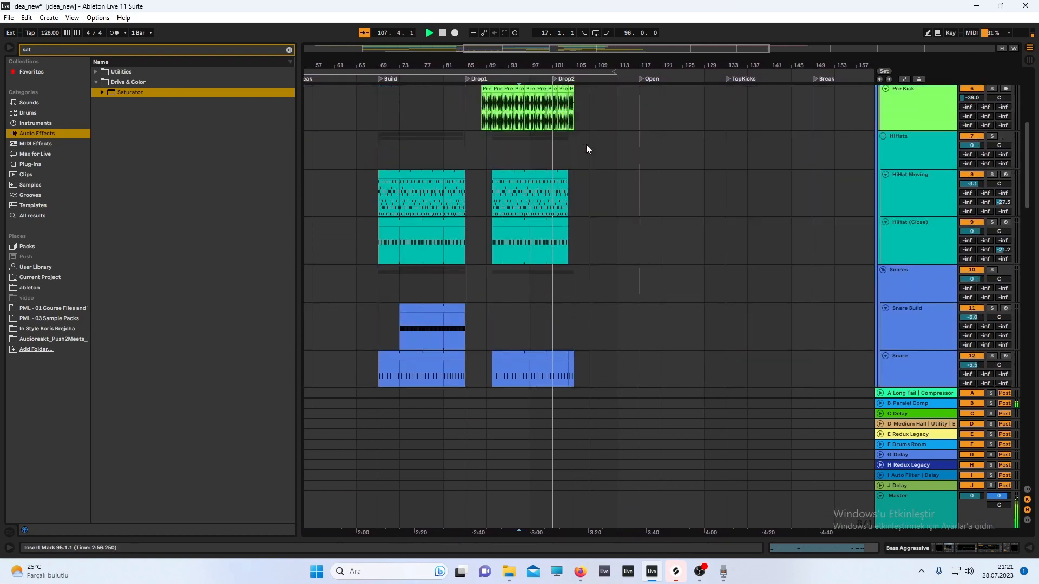
pyautogui.moveTo(572, 187)
pyautogui.mouseDown()
pyautogui.moveTo(606, 187)
pyautogui.moveTo(586, 186)
pyautogui.mouseUp()
pyautogui.scroll(4, 586, 186)
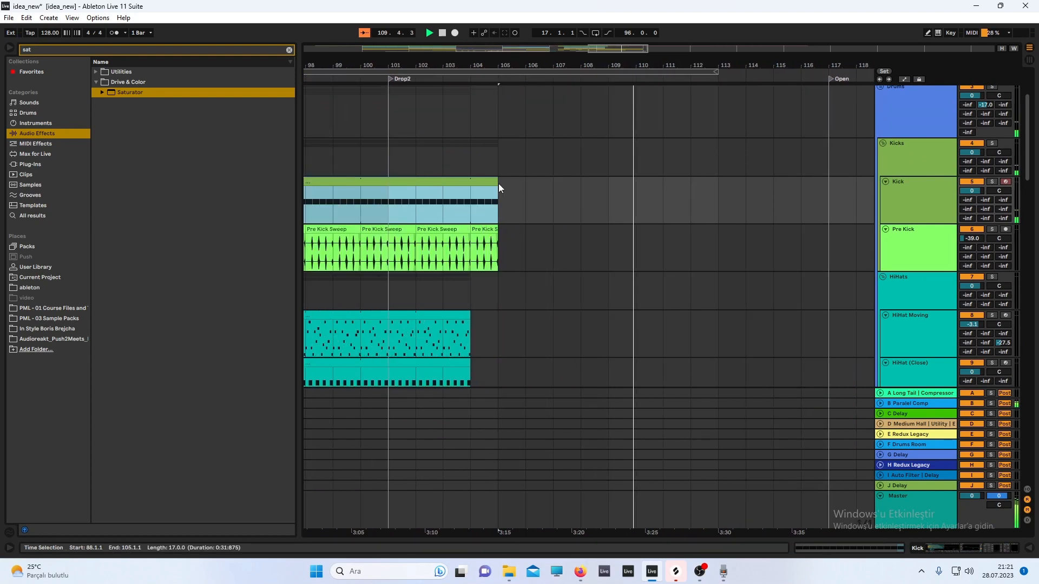
pyautogui.moveTo(499, 184); pyautogui.dragTo(588, 185)
# Duplicate the last one-bar Pre Kick Sweep clip three times so it fills up to bar 108, and replay from there
pyautogui.click(495, 238)
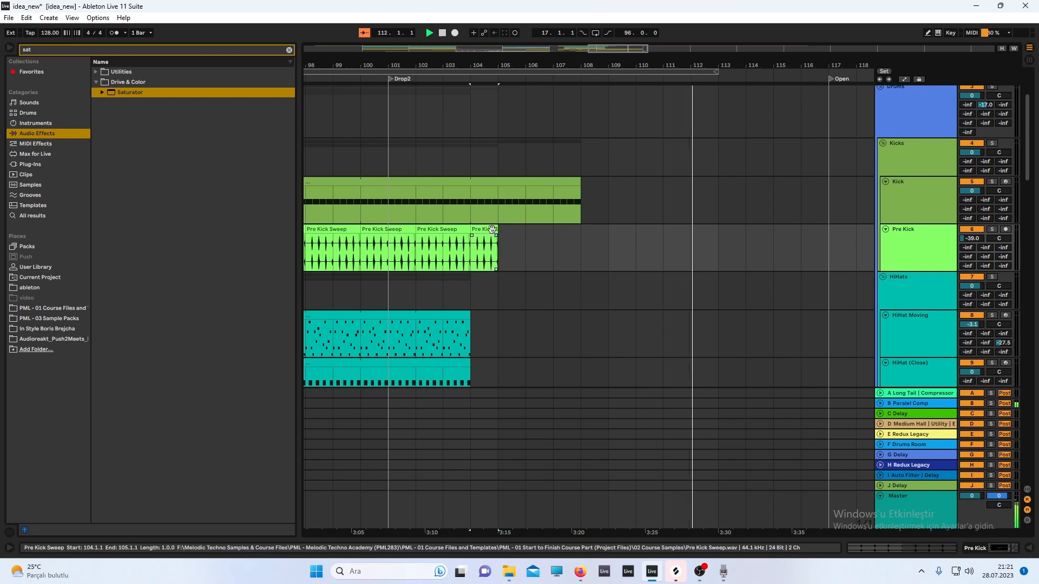
pyautogui.hotkey('ctrl', 'd')
pyautogui.hotkey('ctrl', 'd')
pyautogui.hotkey('ctrl', 'd')
pyautogui.press('space')
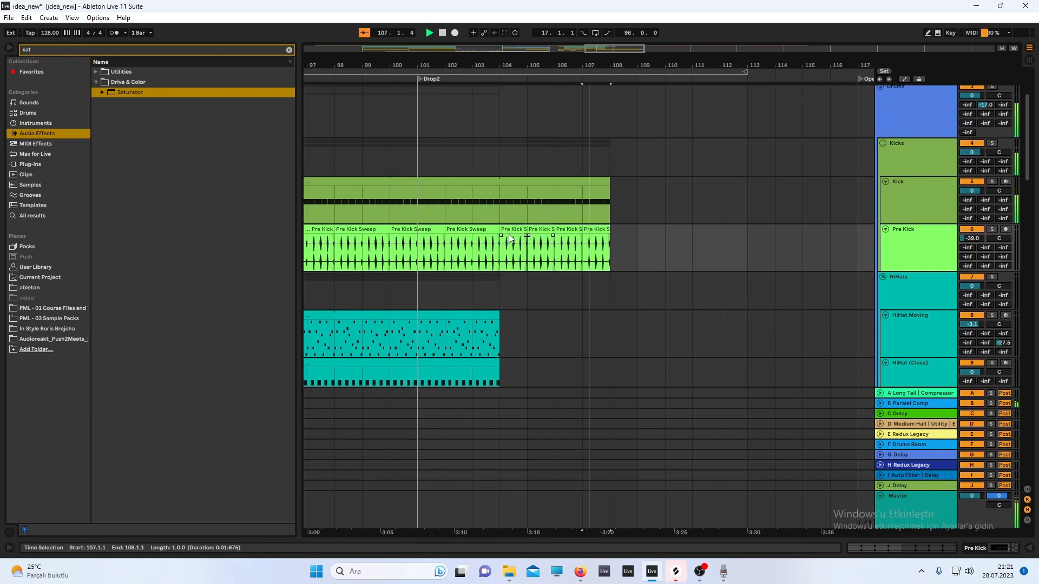
# Save the project after checking the remaining drum tracks in Drop2
pyautogui.scroll(-2, 522, 220)
pyautogui.scroll(-10, 522, 214)
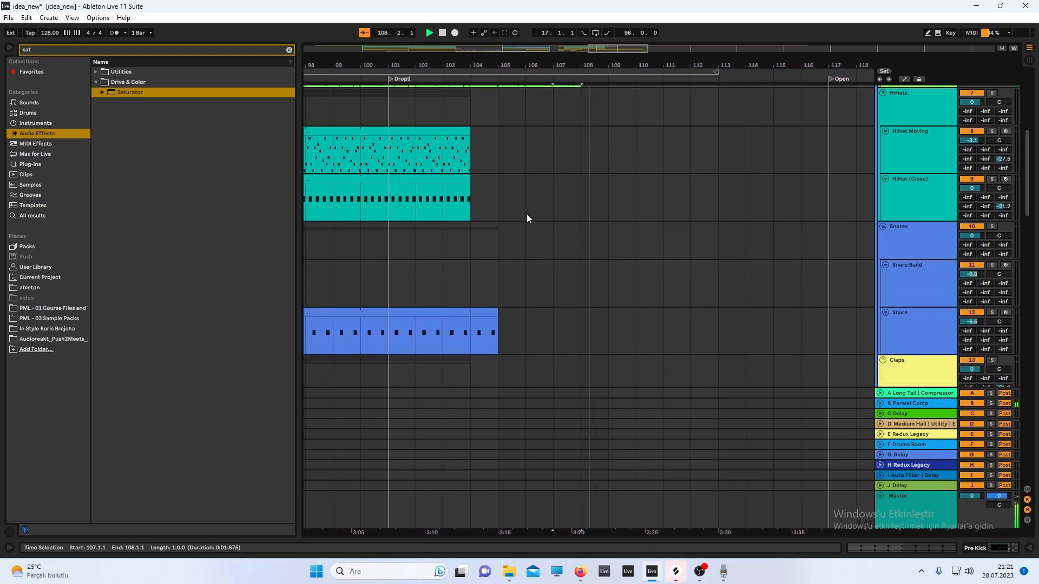
pyautogui.scroll(-3, 504, 212)
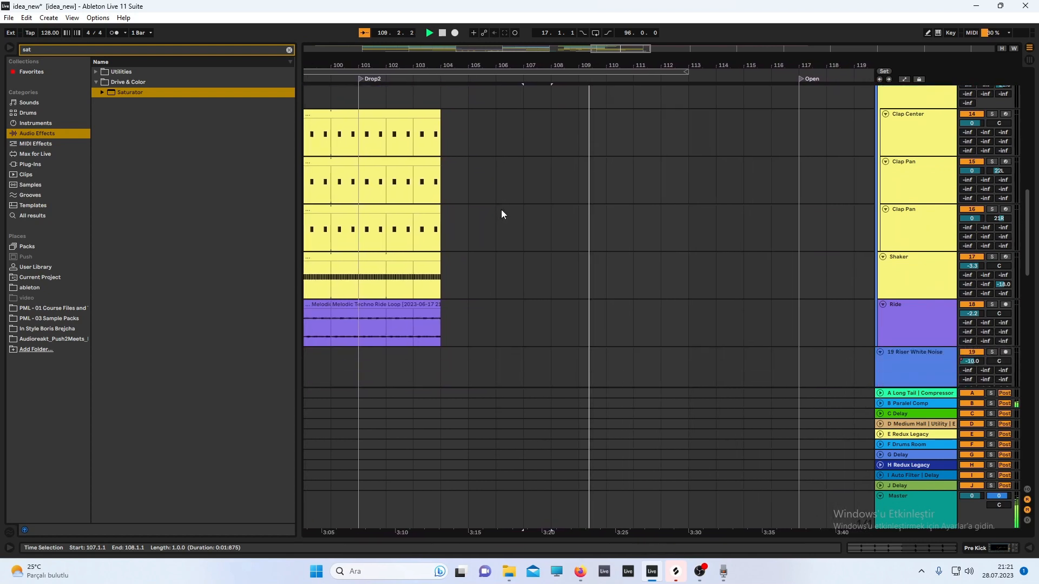
pyautogui.keyDown('ctrl'); pyautogui.scroll(-6, 510, 209); pyautogui.keyUp('ctrl')
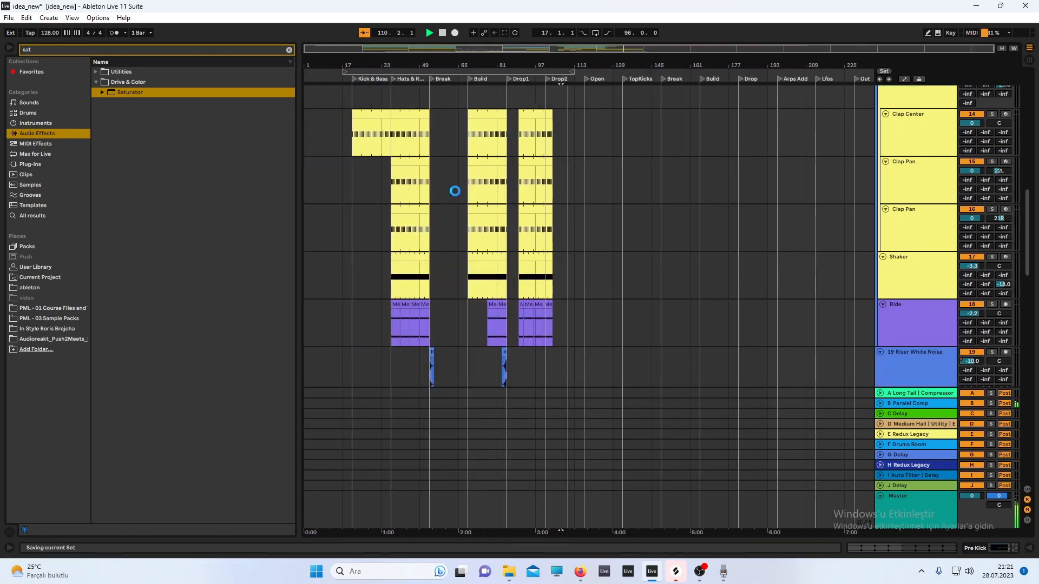
# Play from the start of the Kick & Bass section at bar 21 and examine the drum and bass tracks
pyautogui.scroll(12, 455, 189)
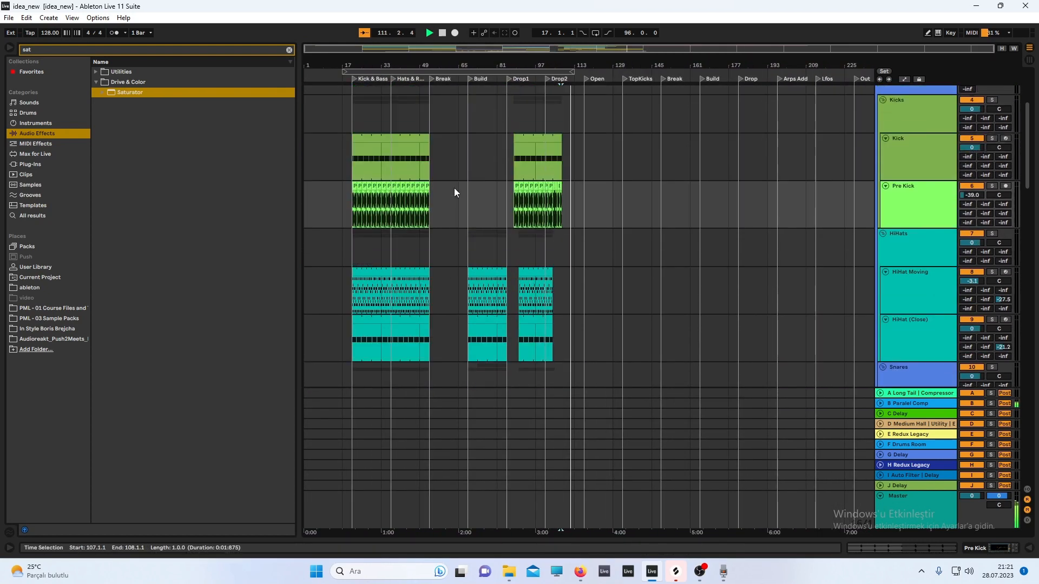
pyautogui.scroll(1, 453, 187)
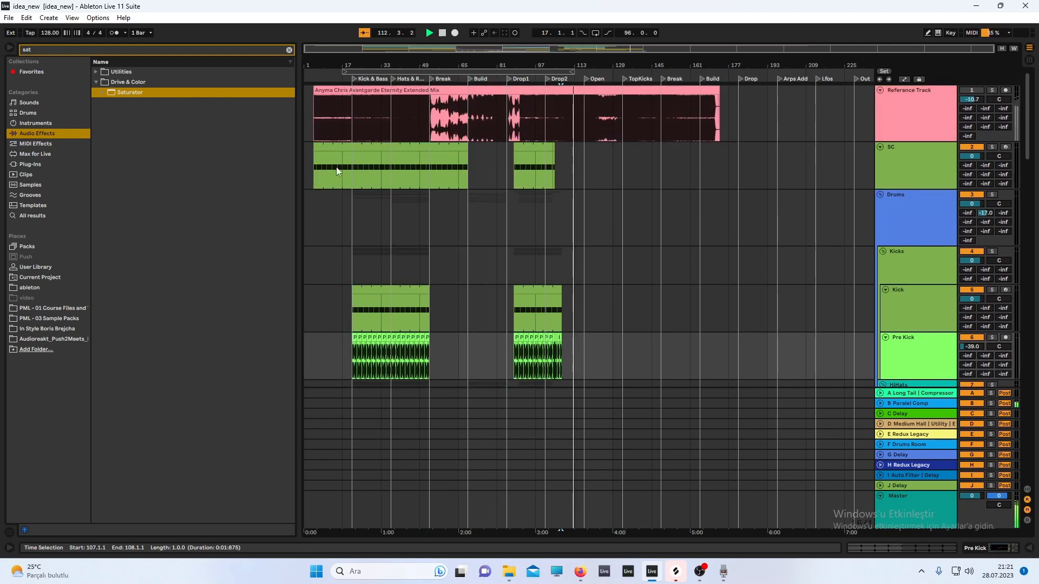
pyautogui.click(314, 171)
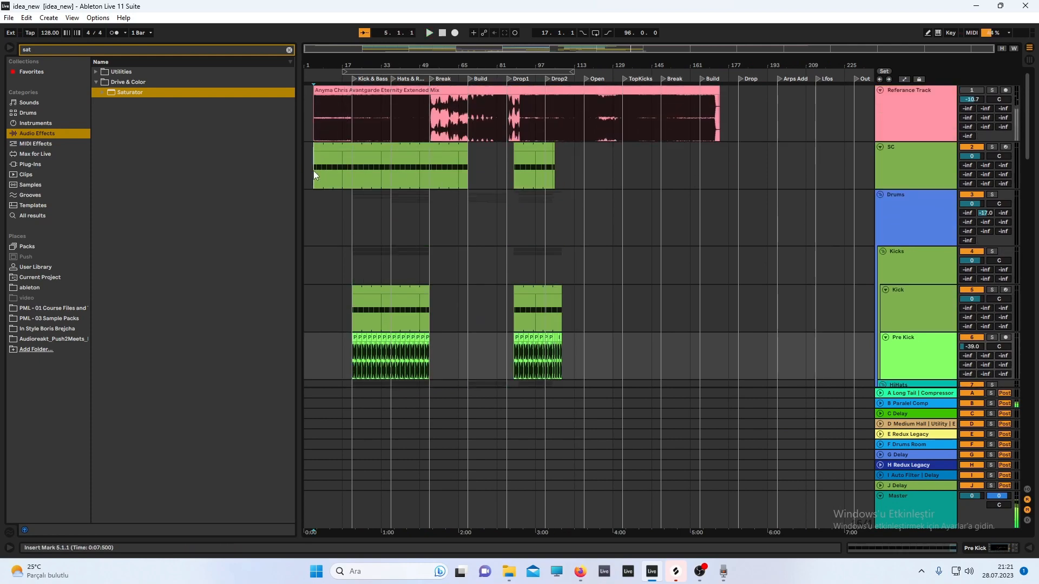
pyautogui.click(352, 177)
pyautogui.scroll(-8, 353, 177)
pyautogui.scroll(-10, 352, 179)
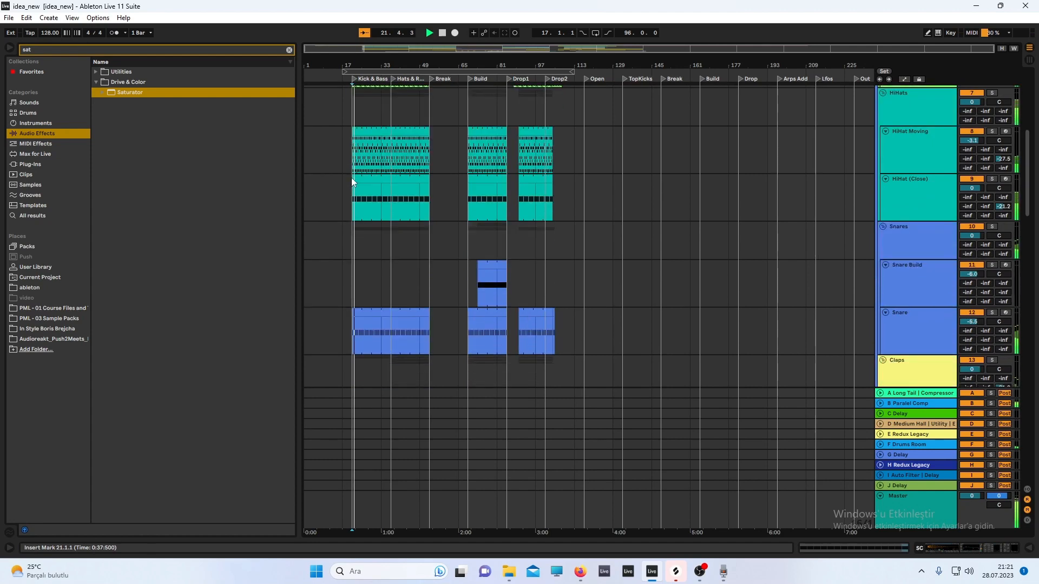
pyautogui.scroll(-10, 352, 176)
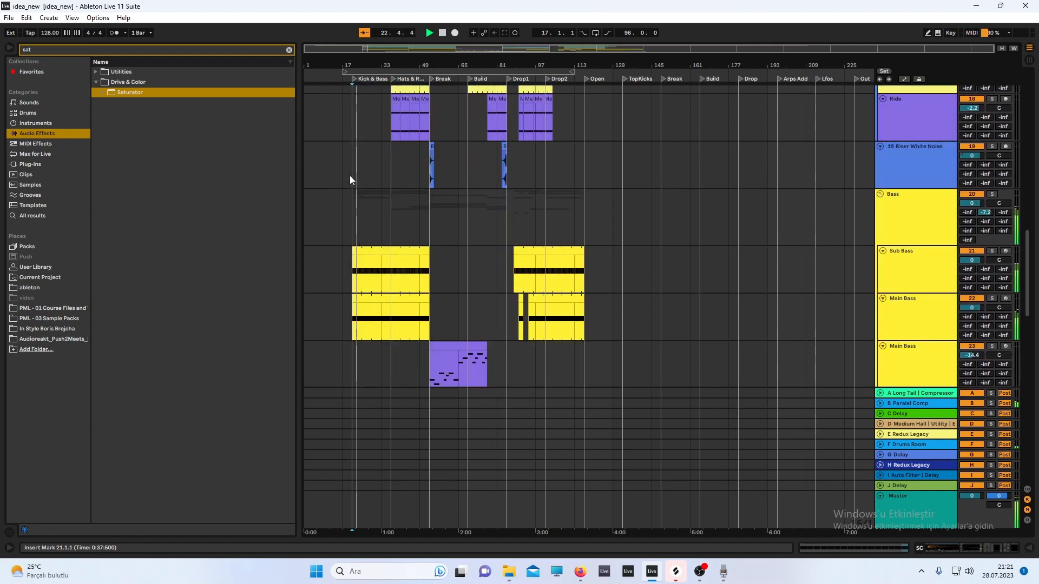
pyautogui.keyDown('ctrl'); pyautogui.scroll(5, 379, 157); pyautogui.keyUp('ctrl')
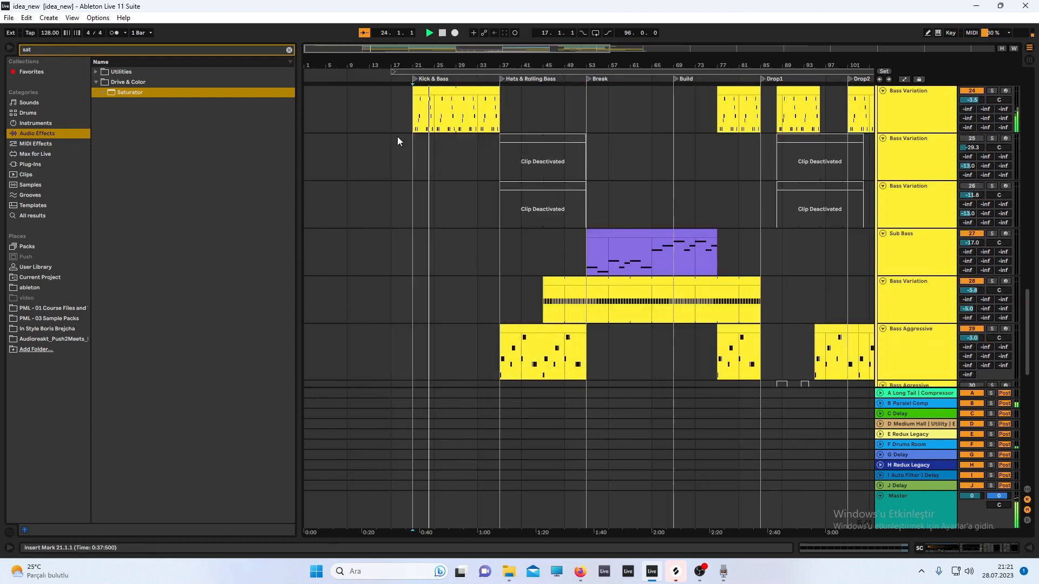
pyautogui.scroll(10, 427, 163)
pyautogui.scroll(10, 458, 177)
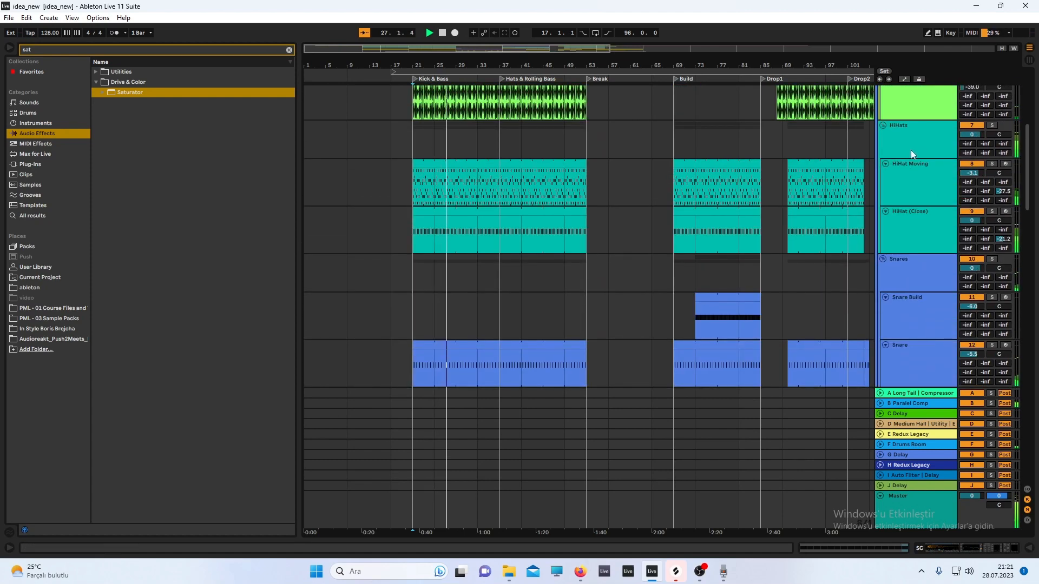
# Examine the bass, arp, pads and piano tracks while the Kick & Bass section plays
pyautogui.scroll(-3, 659, 226)
pyautogui.scroll(-15, 658, 227)
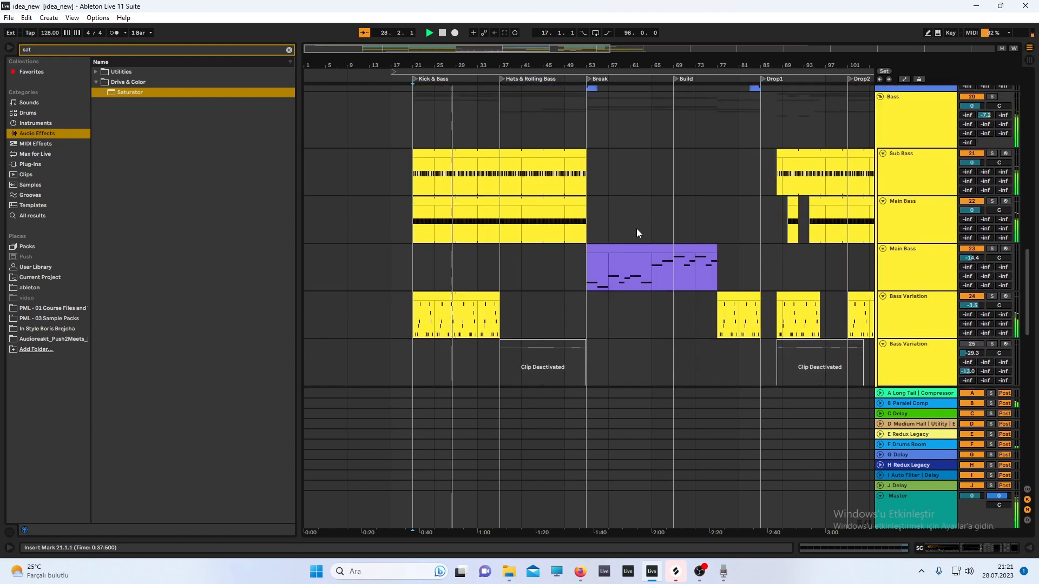
pyautogui.scroll(-3, 639, 231)
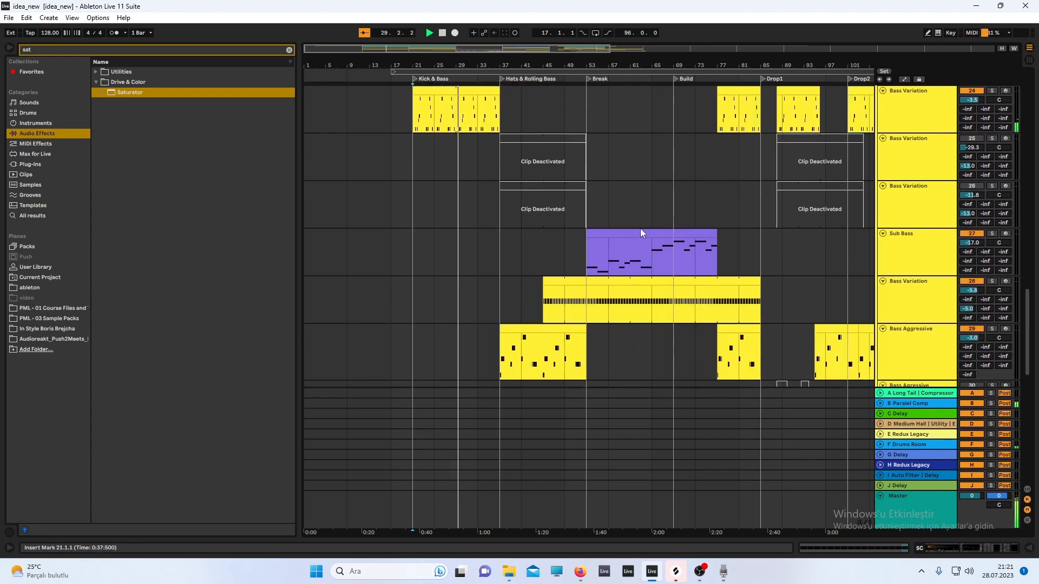
pyautogui.scroll(-10, 641, 228)
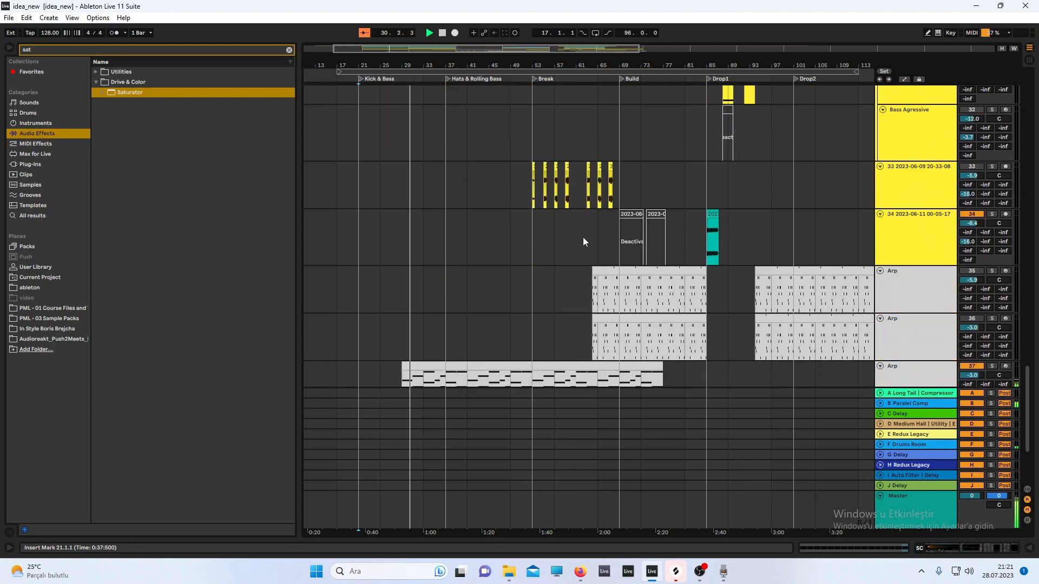
pyautogui.scroll(-3, 583, 241)
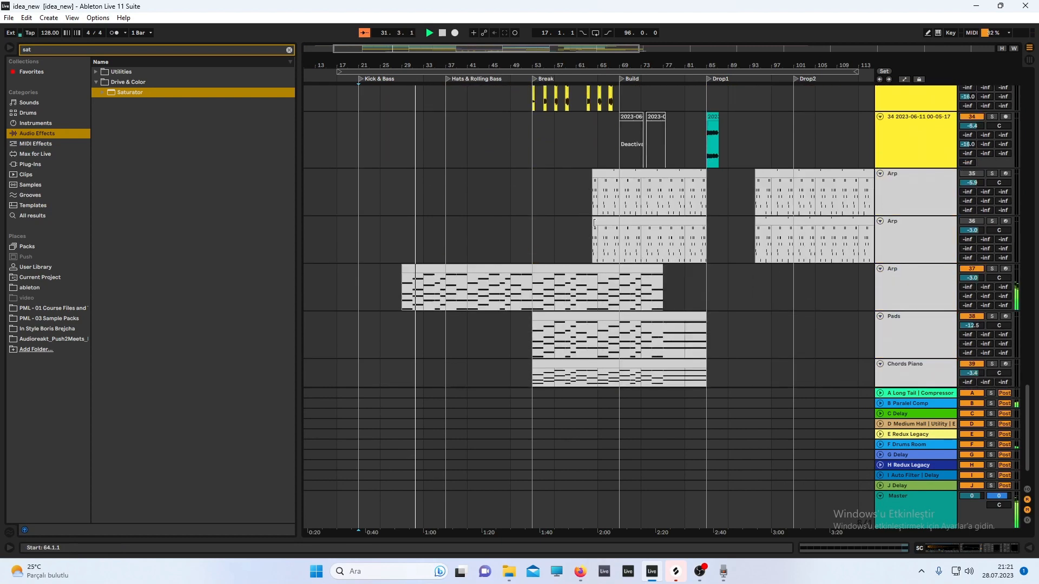
pyautogui.scroll(-2, 593, 224)
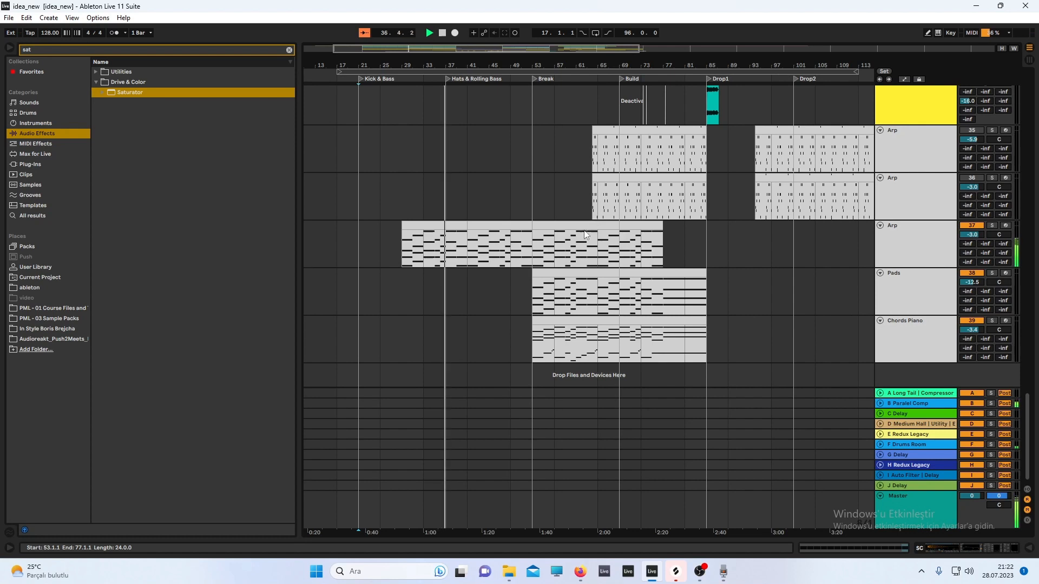
# Switch to the Ses Kaydedici voice recorder to check the running recording, and return to the arrangement
pyautogui.click(724, 573)
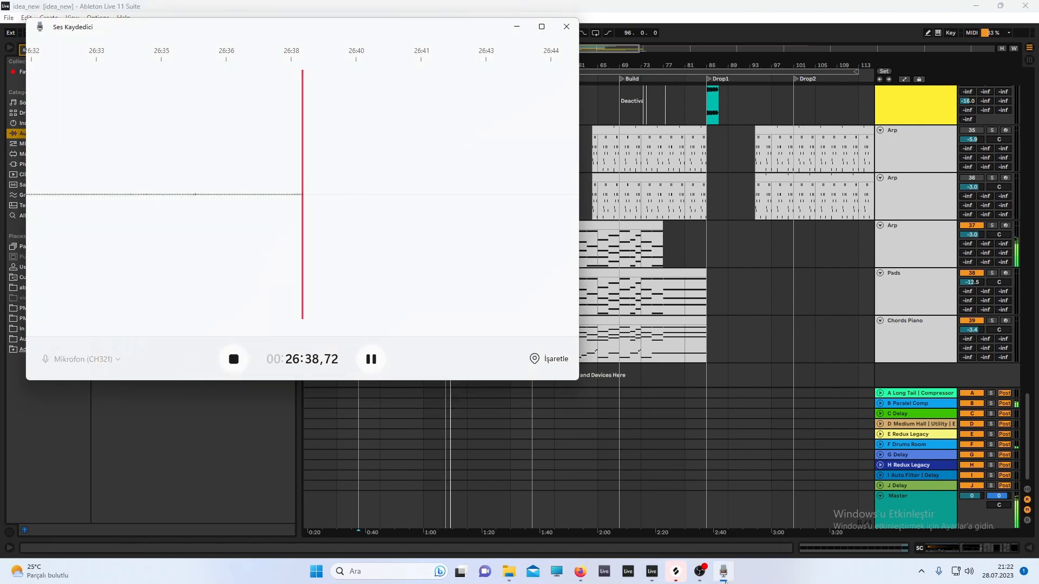
pyautogui.click(725, 581)
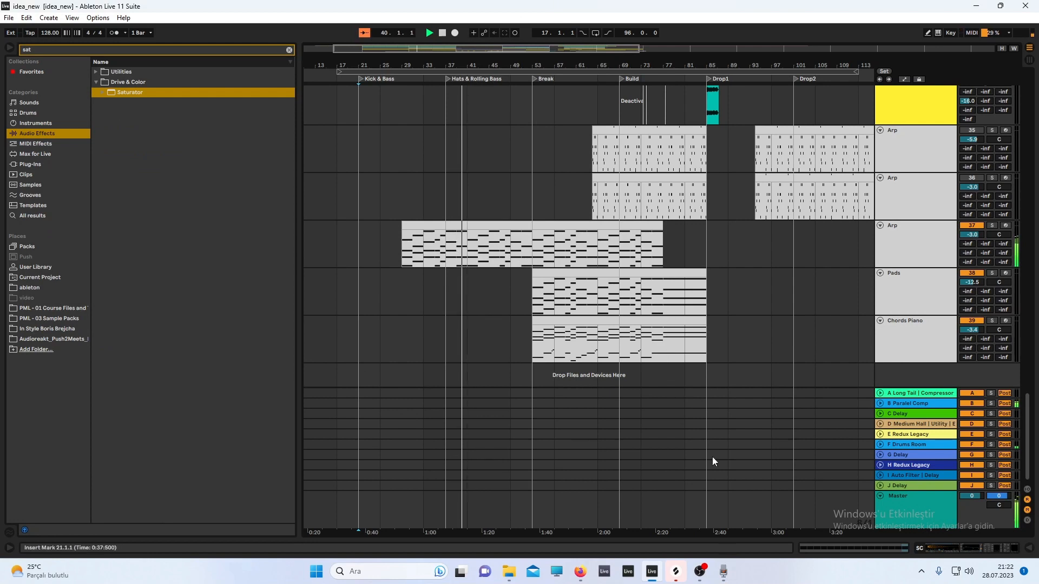
pyautogui.click(722, 576)
pyautogui.click(721, 576)
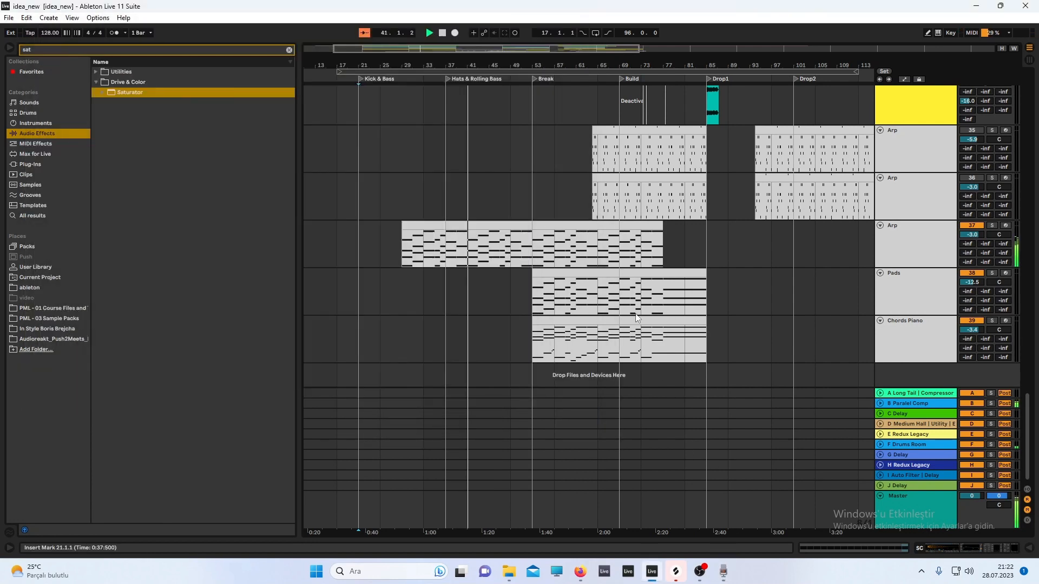
# Examine the arp and bass tracks from Hats & Rolling Bass through the Break, and check the recording status in OBS
pyautogui.scroll(-3, 493, 201)
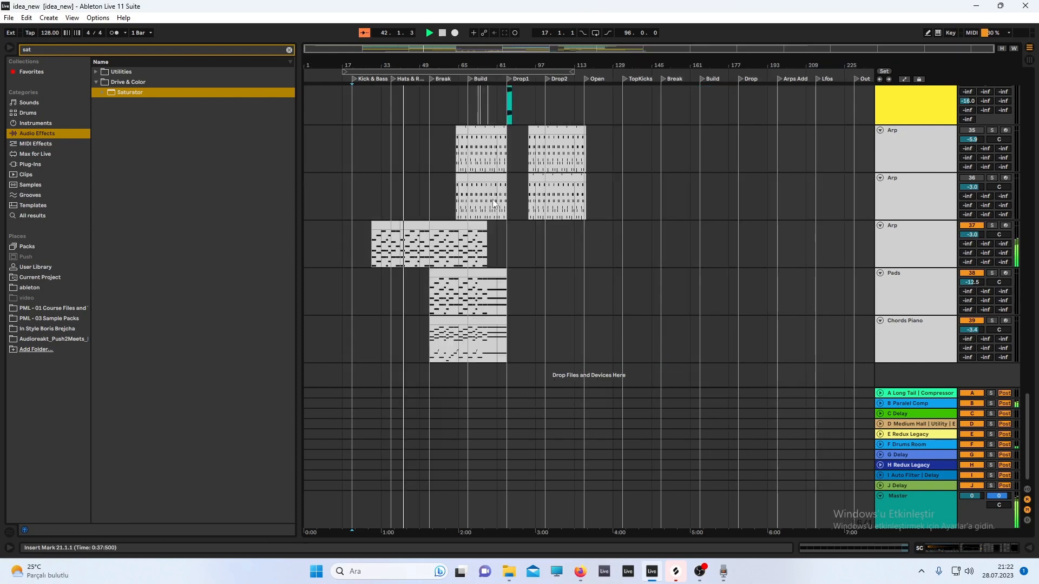
pyautogui.scroll(2, 494, 198)
pyautogui.scroll(4, 494, 196)
pyautogui.scroll(-2, 494, 195)
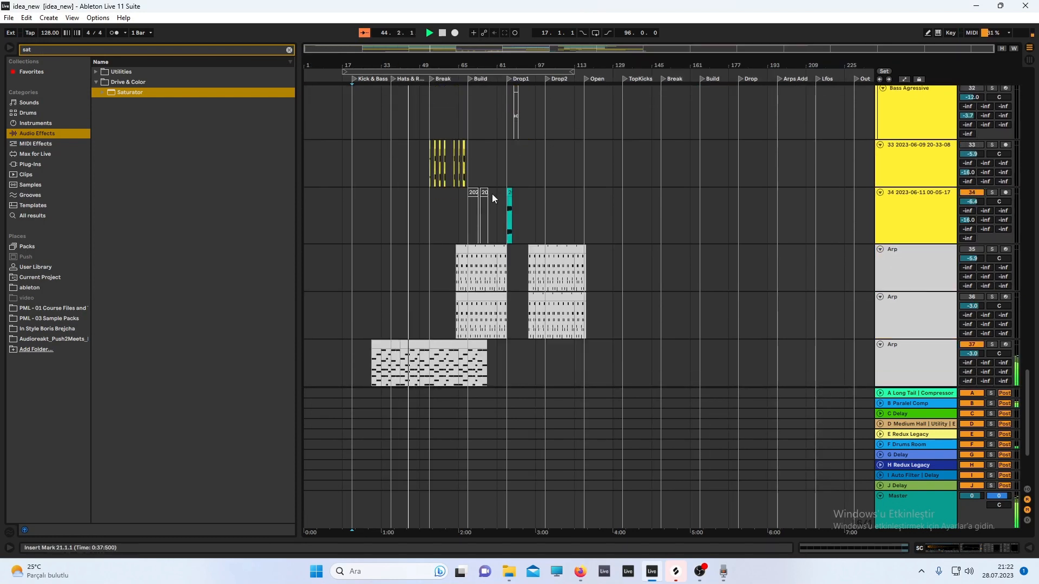
pyautogui.scroll(5, 492, 194)
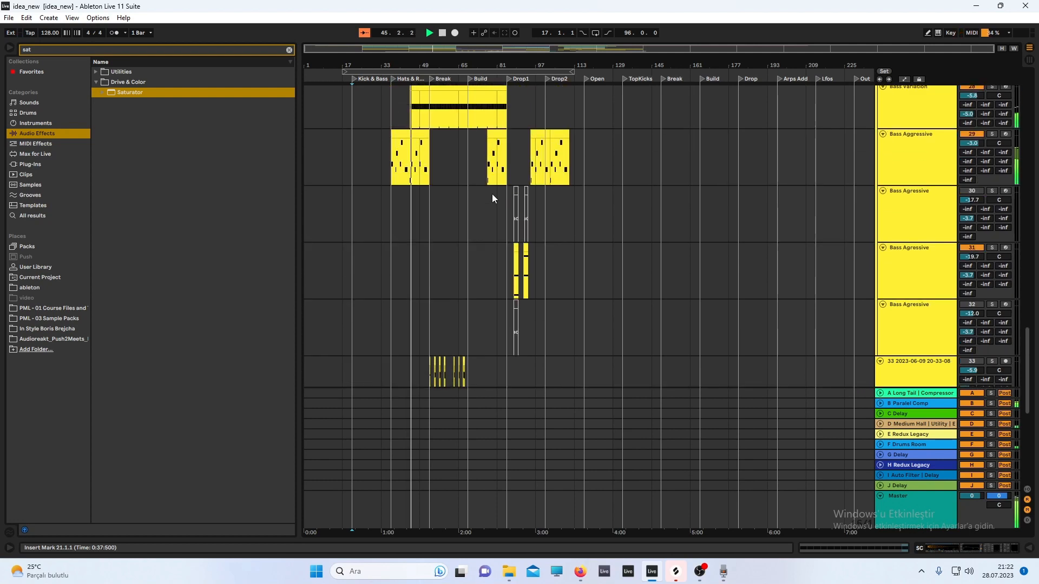
pyautogui.scroll(2, 492, 194)
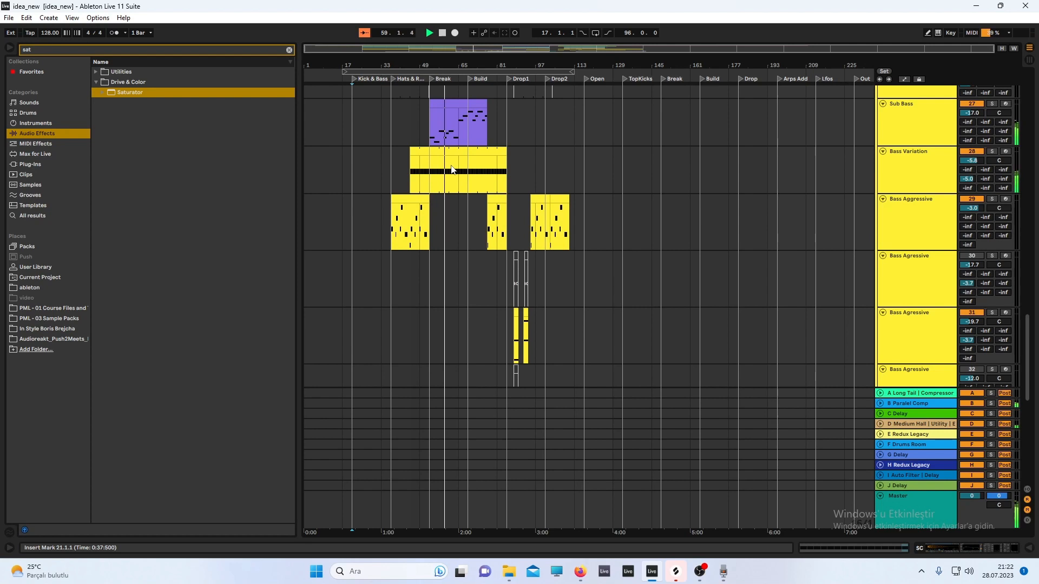
pyautogui.scroll(-2, 459, 137)
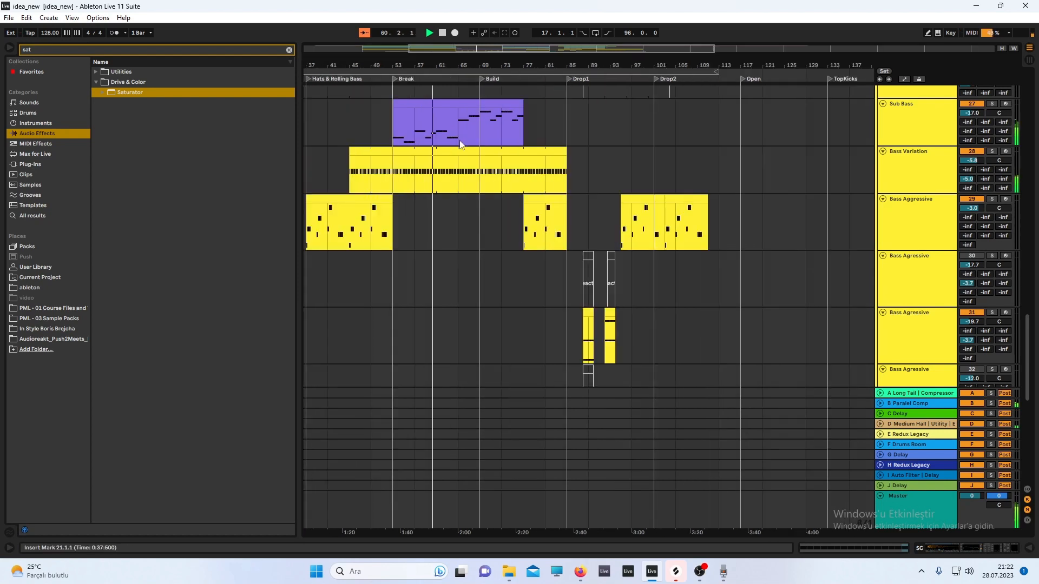
pyautogui.scroll(1, 431, 121)
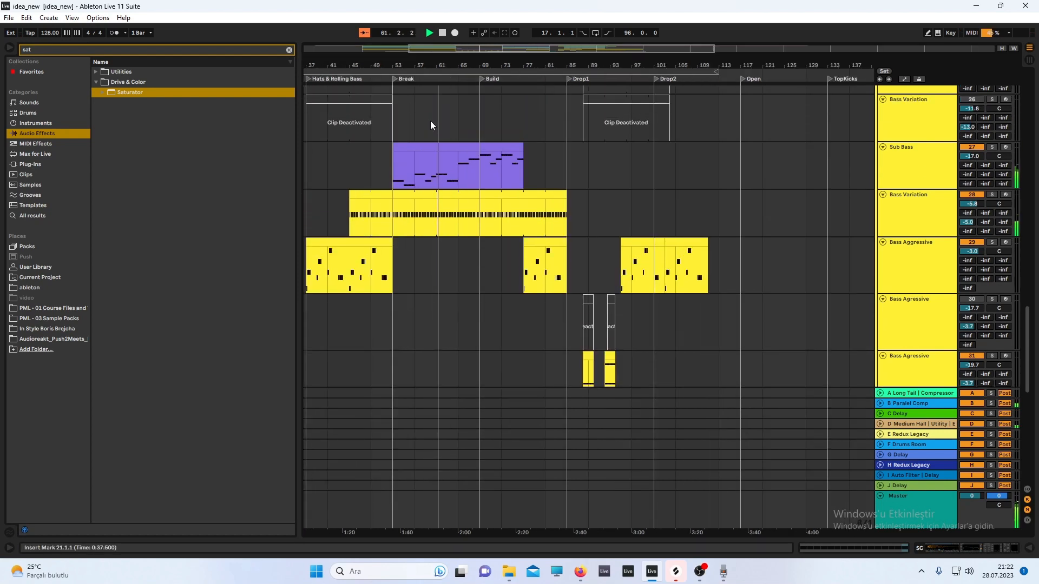
pyautogui.hscroll(-2, 431, 121)
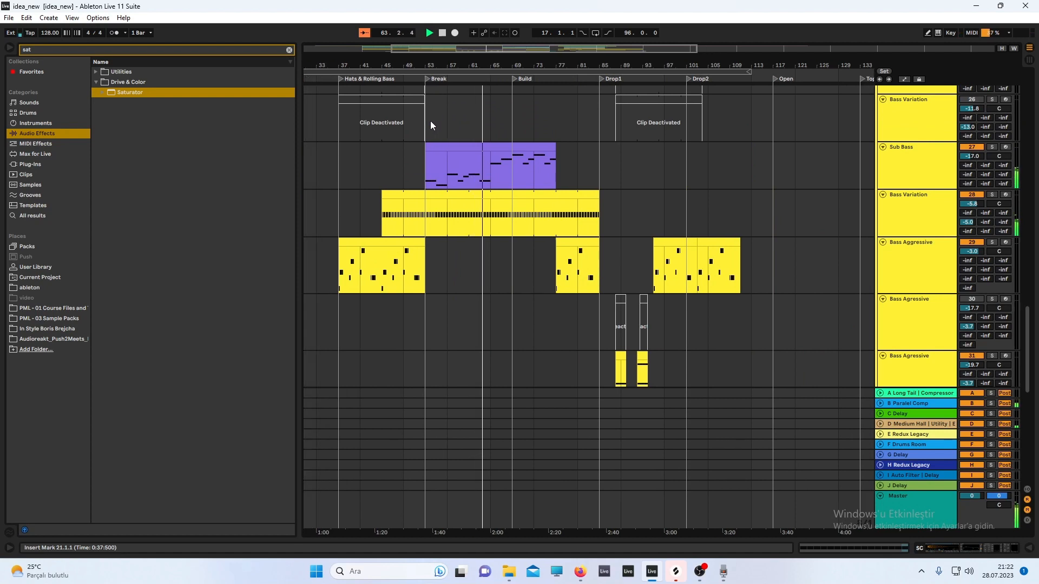
pyautogui.scroll(-2, 431, 121)
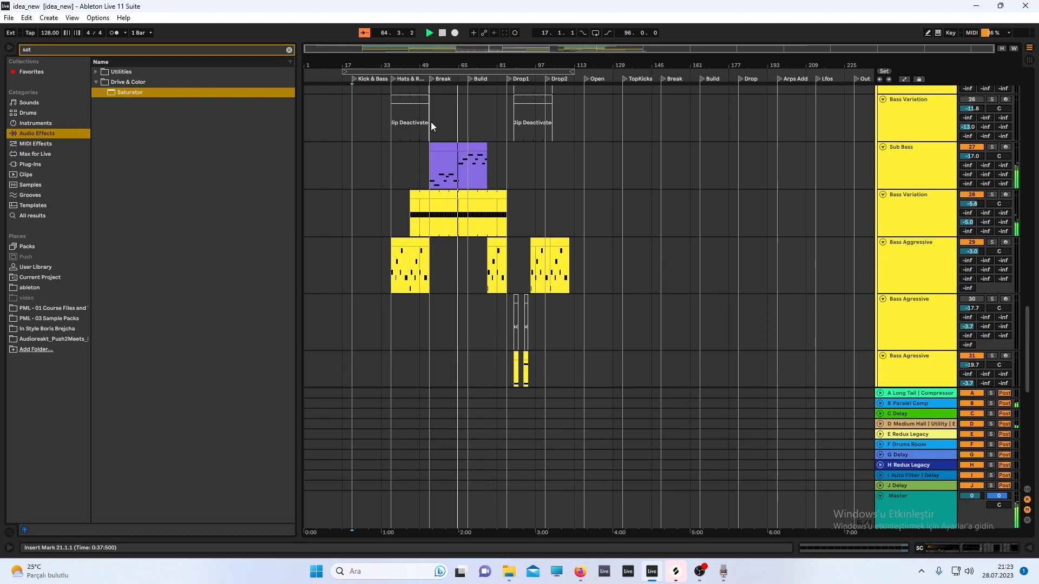
pyautogui.click(700, 574)
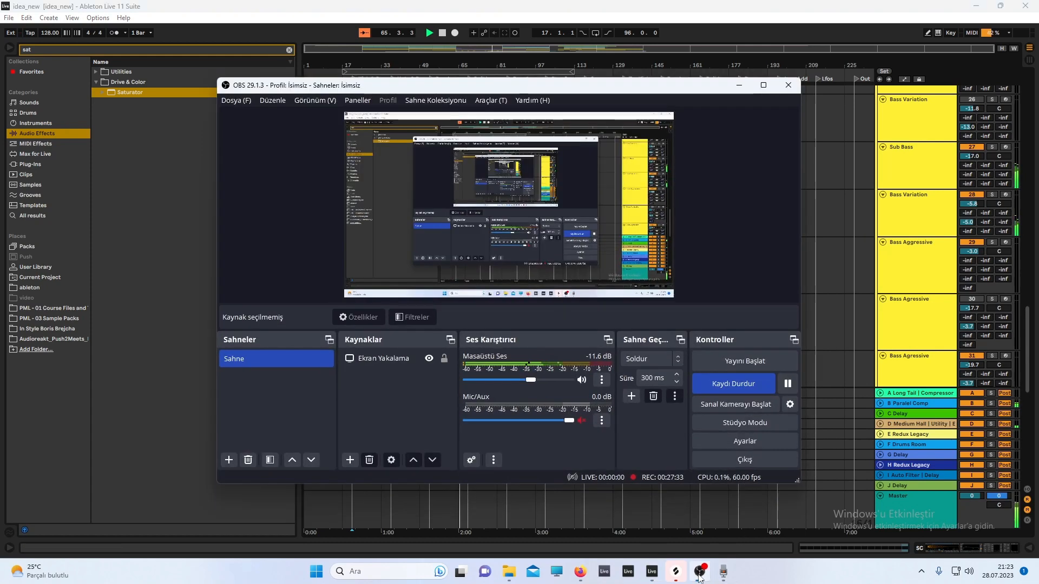
pyautogui.click(699, 575)
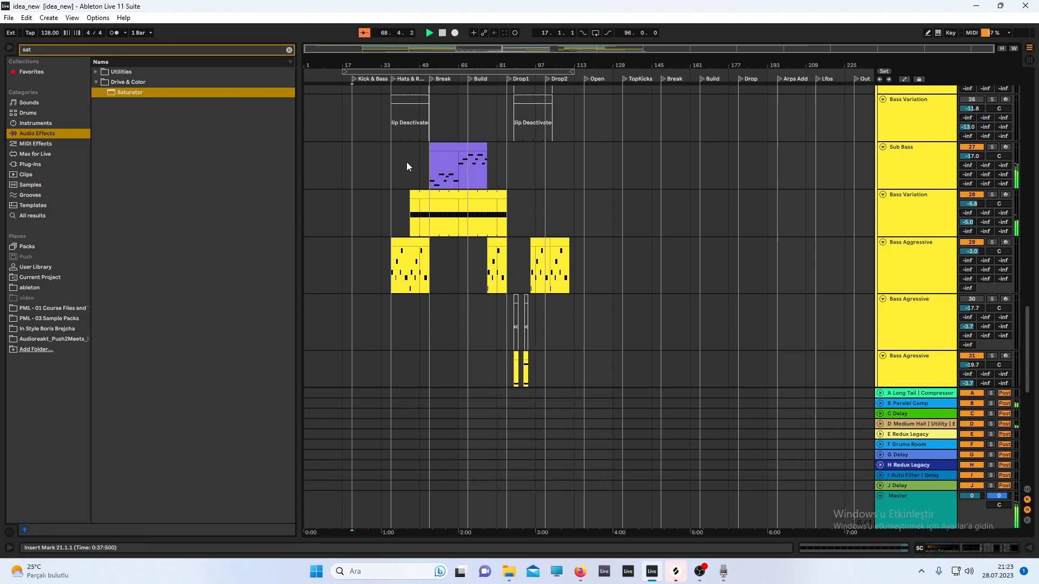
# Play from bar 77 and from the start of Drop1 at bar 85, and look over the track levels in the mixer
pyautogui.click(491, 156)
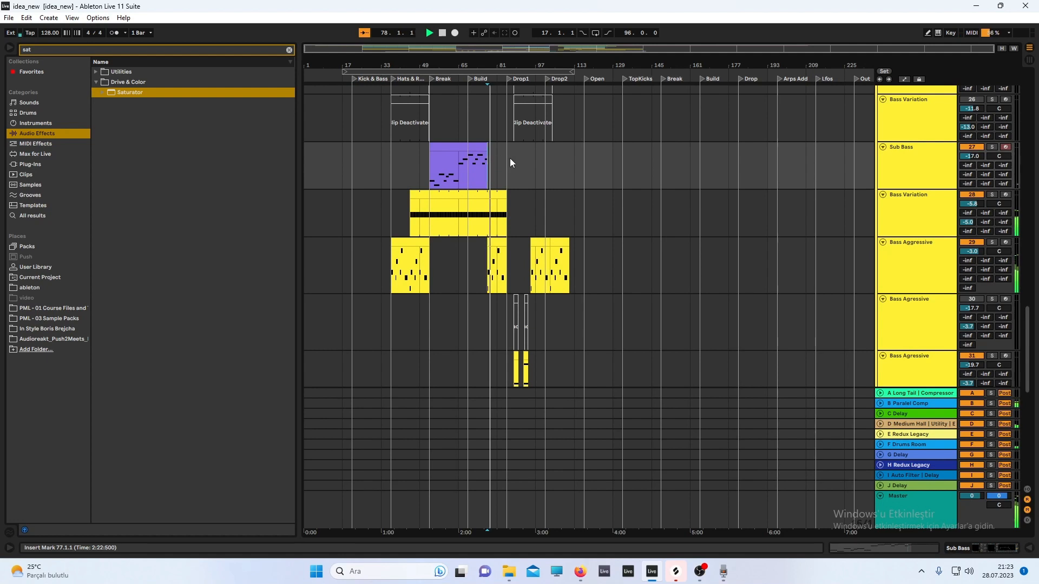
pyautogui.click(510, 158)
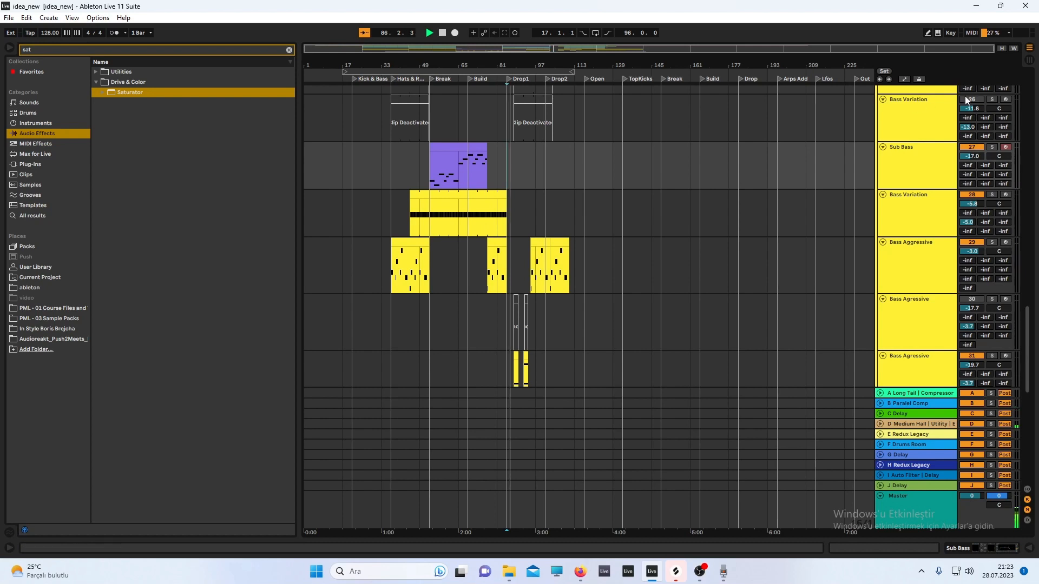
pyautogui.click(1028, 61)
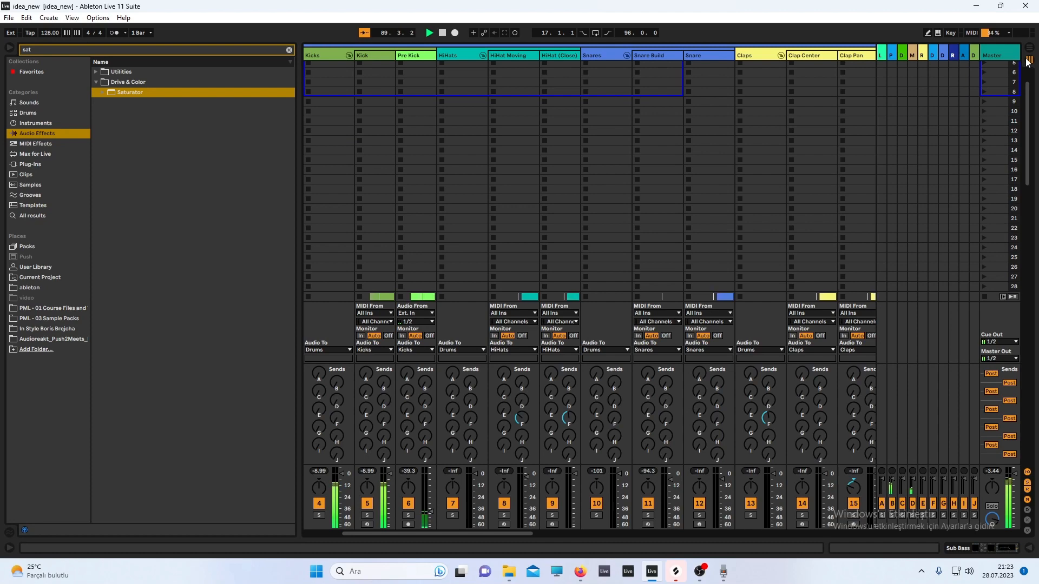
pyautogui.click(1031, 50)
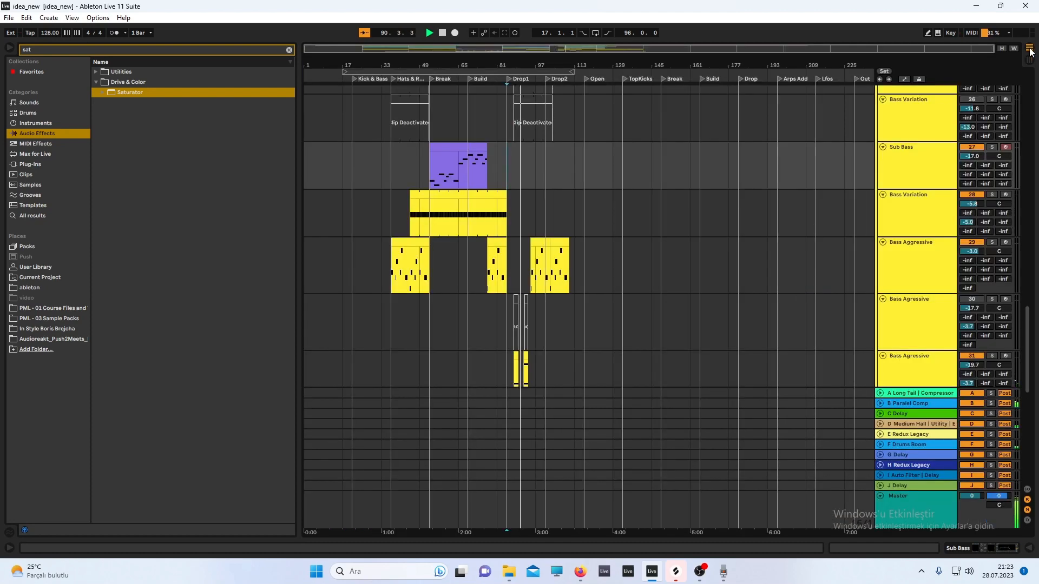
# Try to extend the start of the second Main Bass clip in Drop1 on track 22 back to bar 92
pyautogui.scroll(6, 649, 98)
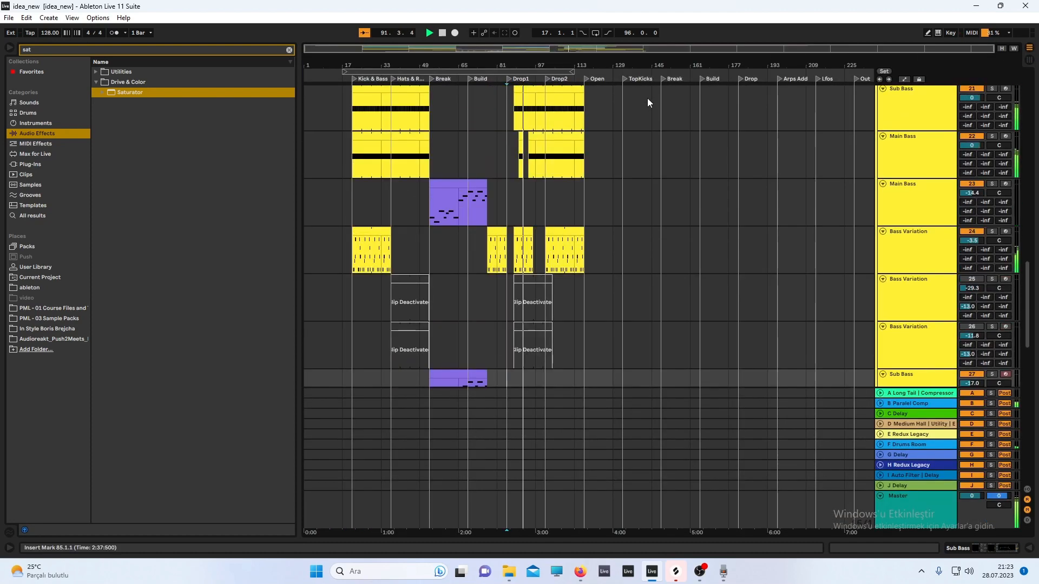
pyautogui.scroll(1, 636, 98)
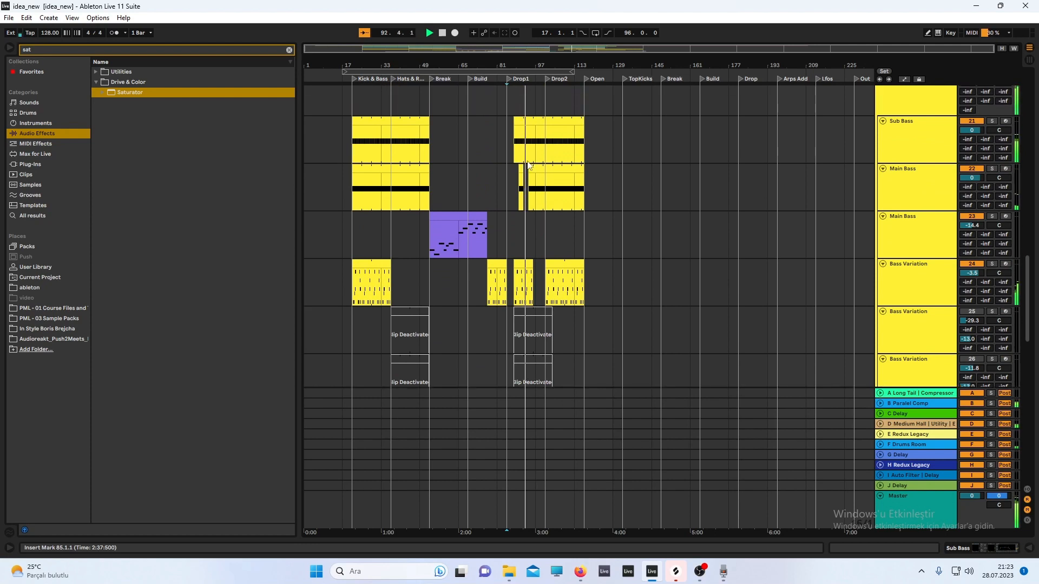
pyautogui.scroll(3, 527, 162)
pyautogui.scroll(3, 527, 161)
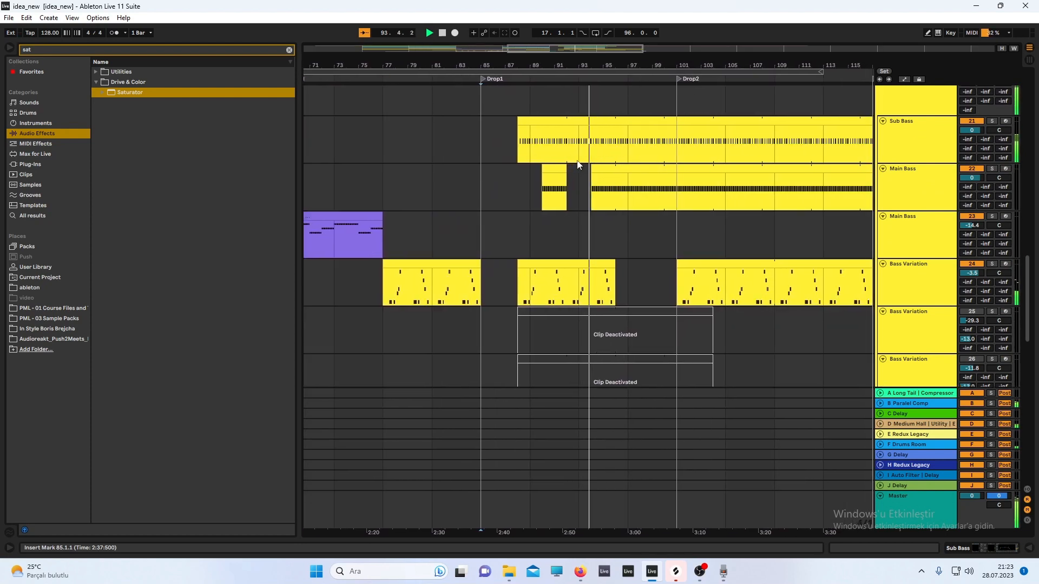
pyautogui.moveTo(589, 170); pyautogui.dragTo(569, 171)
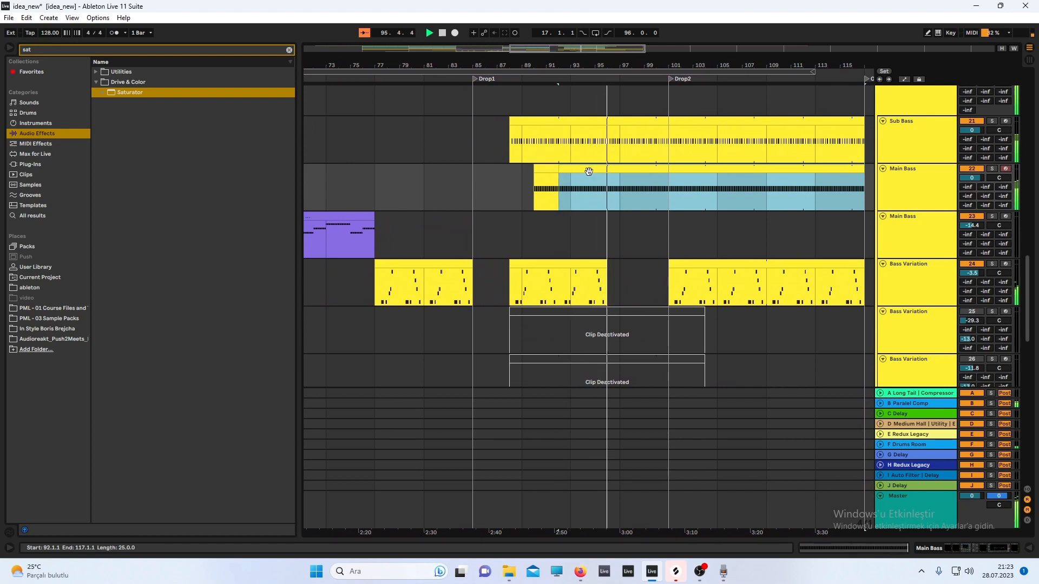
pyautogui.hotkey('ctrl', 'z')
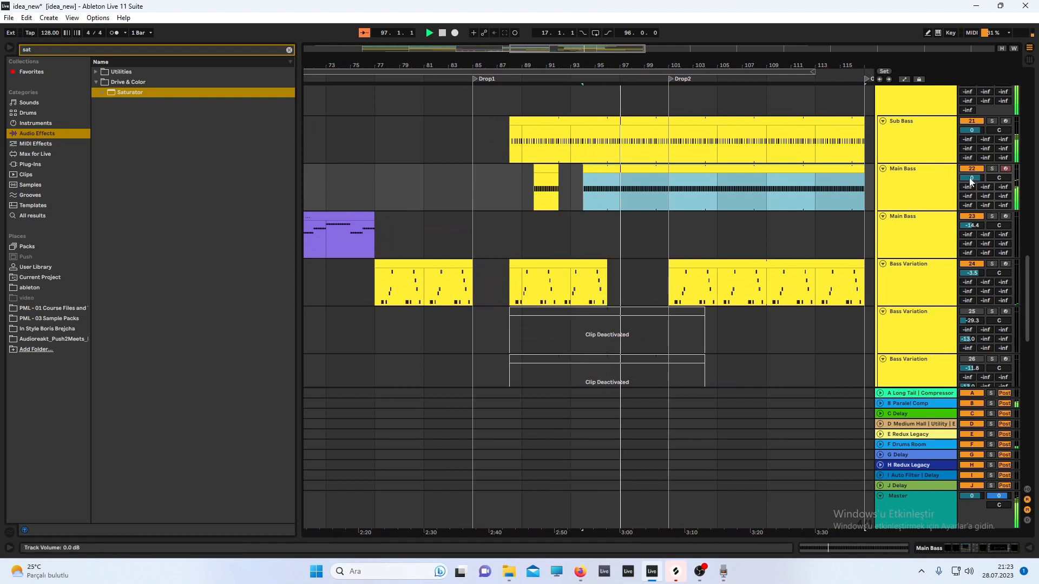
# Show the track volume automation of Main Bass on track 22 and lower it to about -13.7 dB from bar 92
pyautogui.rightClick(971, 180)
pyautogui.click(911, 191)
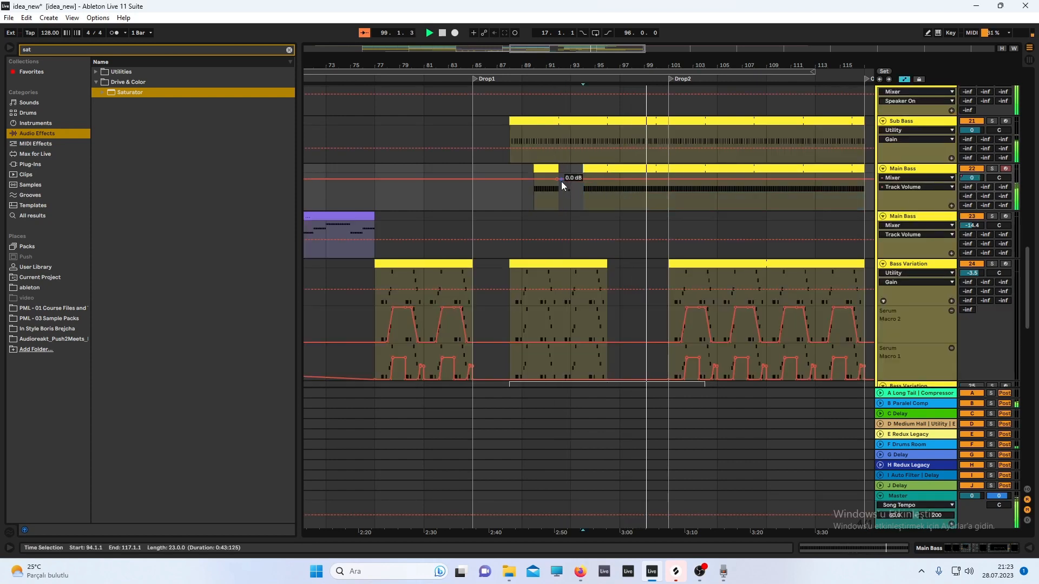
pyautogui.scroll(5, 560, 183)
pyautogui.moveTo(557, 181); pyautogui.dragTo(591, 191)
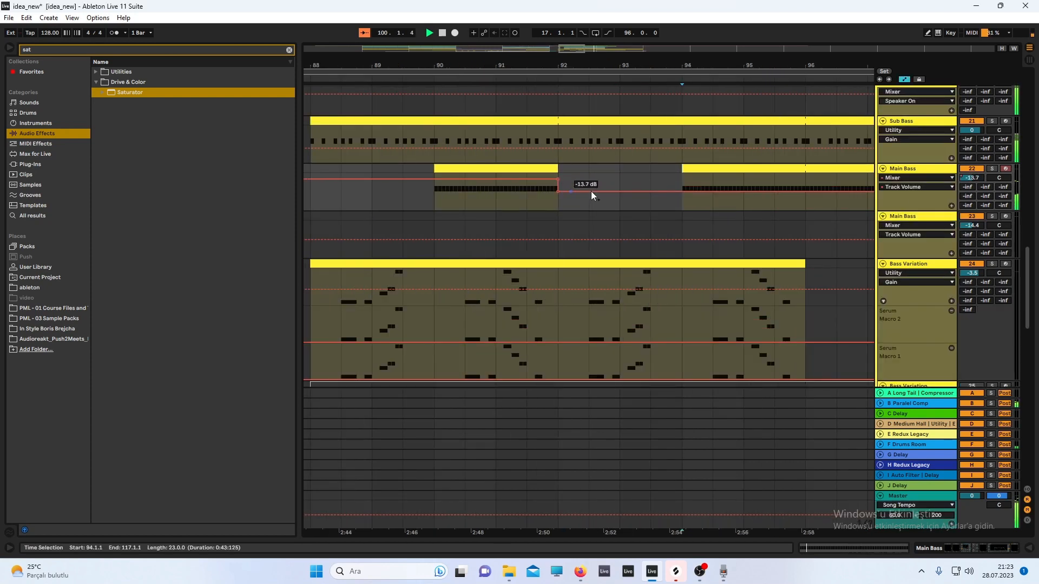
# Extend the start of the Main Bass clip on track 22 from bar 94 back to bar 92, and replay from there
pyautogui.moveTo(693, 189); pyautogui.dragTo(558, 180)
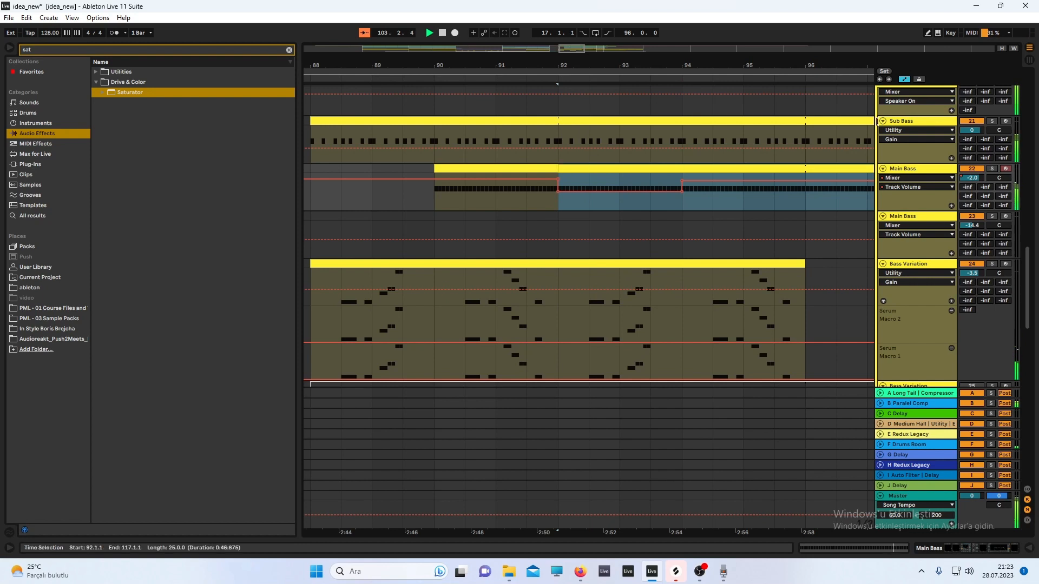
pyautogui.press('a')
pyautogui.press('space')
pyautogui.press('space')
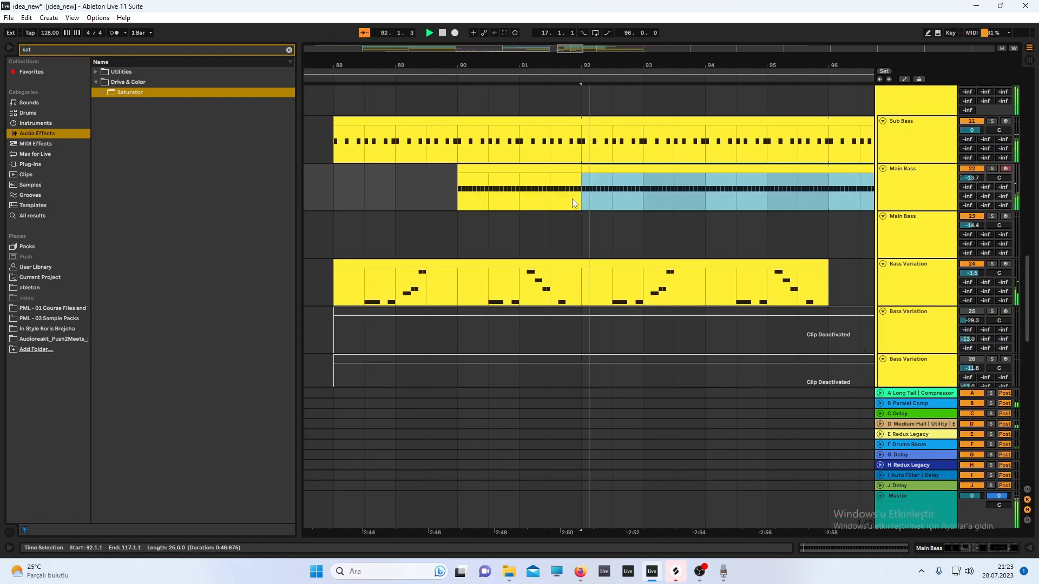
# Raise the lowered volume automation of Main Bass on track 22 between bars 92 and 94, and replay from bar 93
pyautogui.scroll(-2, 606, 190)
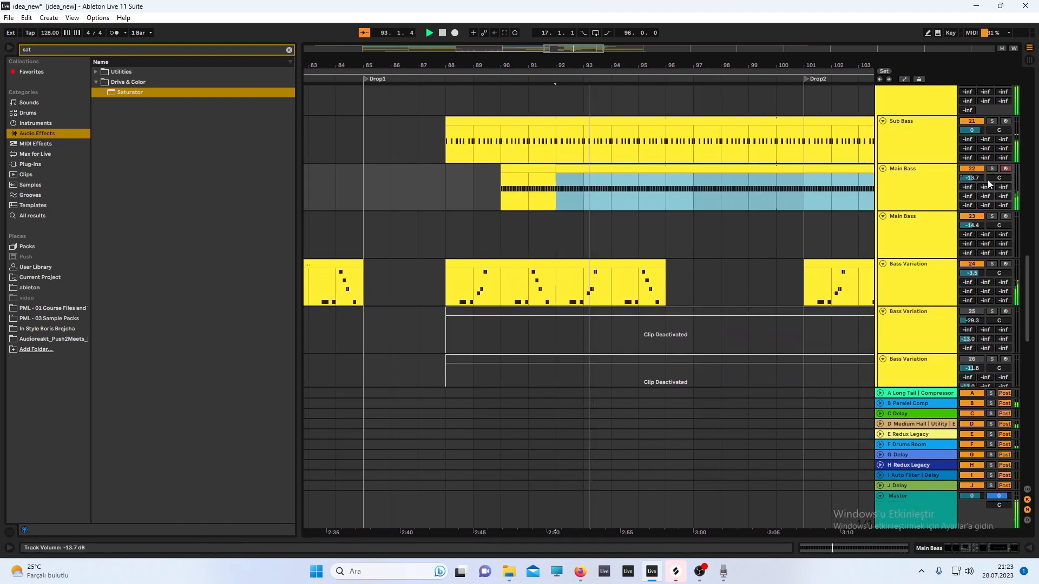
pyautogui.press('a')
pyautogui.moveTo(560, 188); pyautogui.dragTo(563, 181)
pyautogui.press('space')
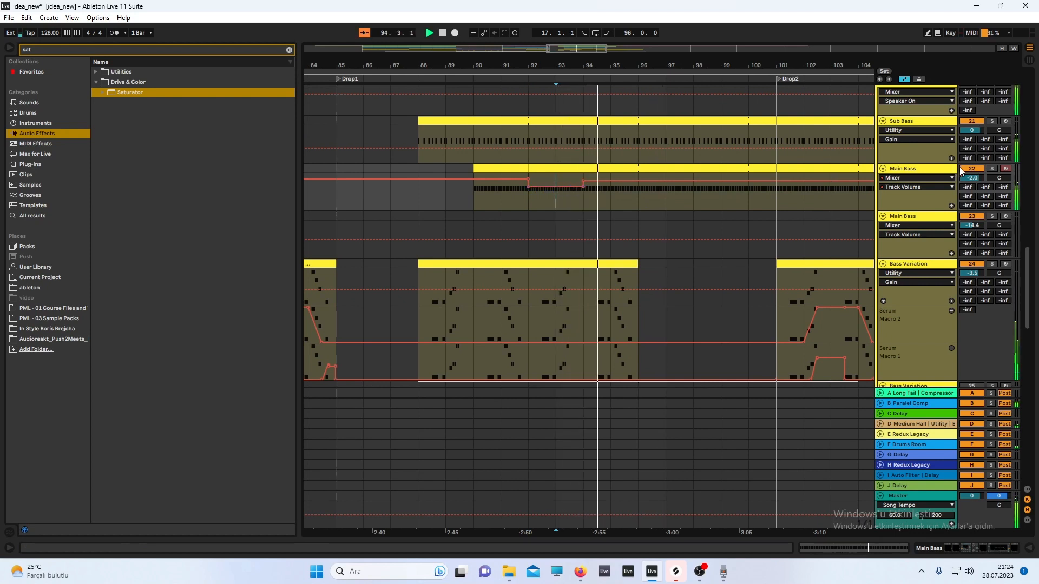
# Solo and unsolo Main Bass on track 22 to compare it in the mix, hide the automation lanes, and view both drops
pyautogui.click(992, 168)
pyautogui.click(992, 169)
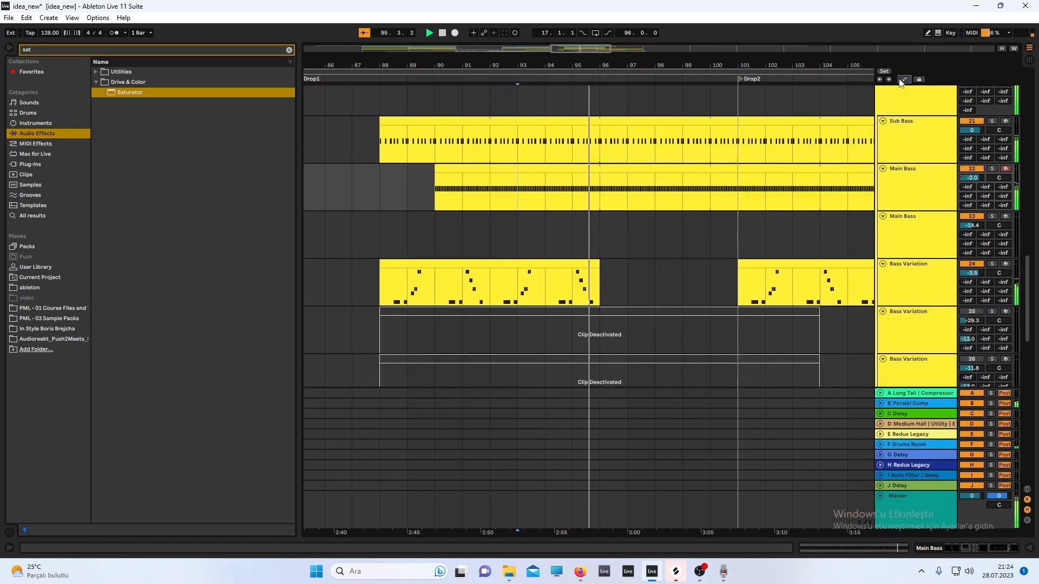
pyautogui.press('a')
pyautogui.press('-')
pyautogui.press('-')
pyautogui.press('-')
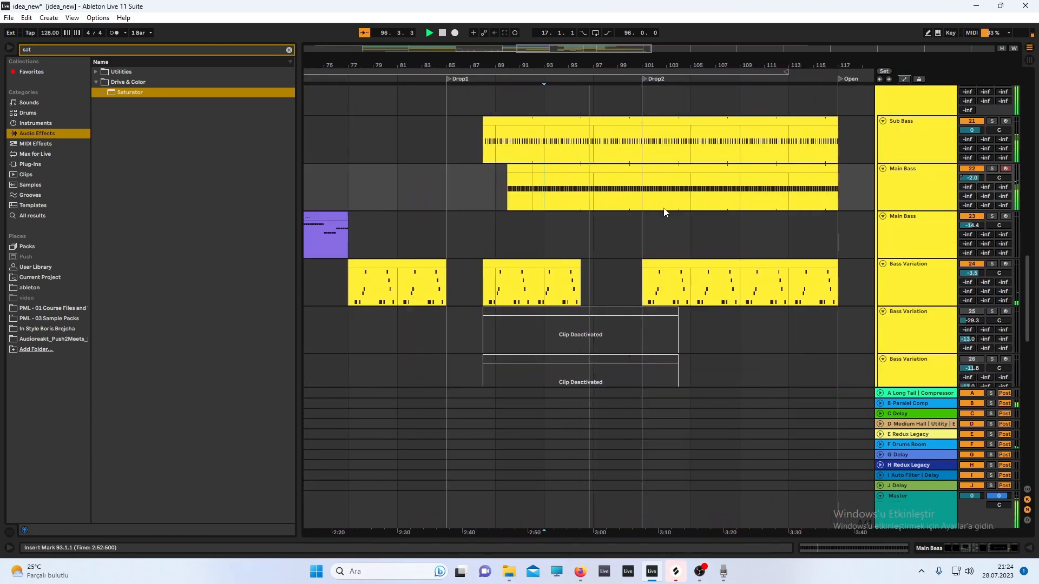
# Examine the lower bass tracks, from Bass Variation on track 24 to Bass Agressive on track 30, across Drop1 and Drop2 during playback
pyautogui.scroll(-5, 628, 232)
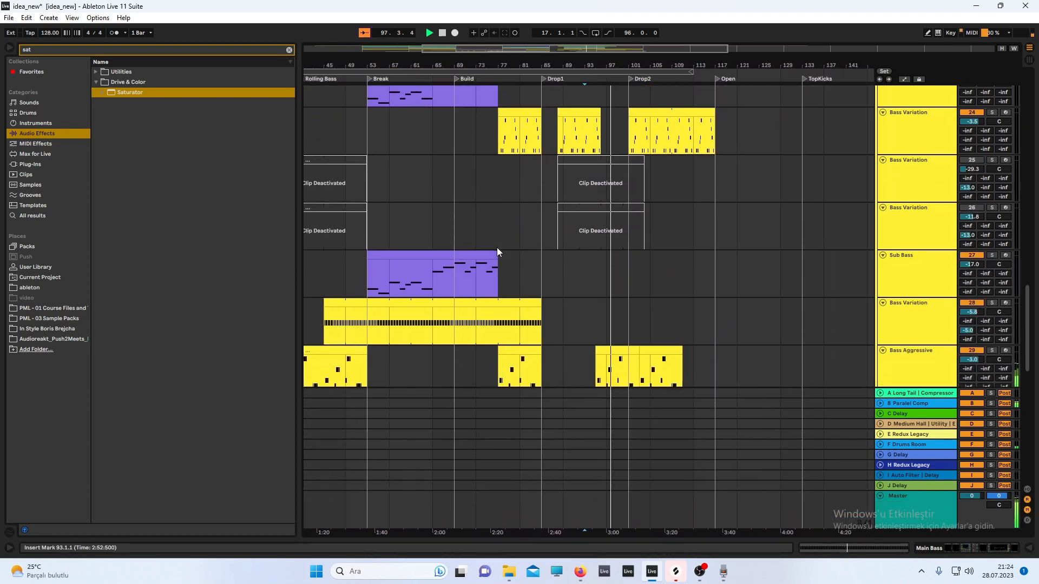
pyautogui.scroll(-2, 508, 235)
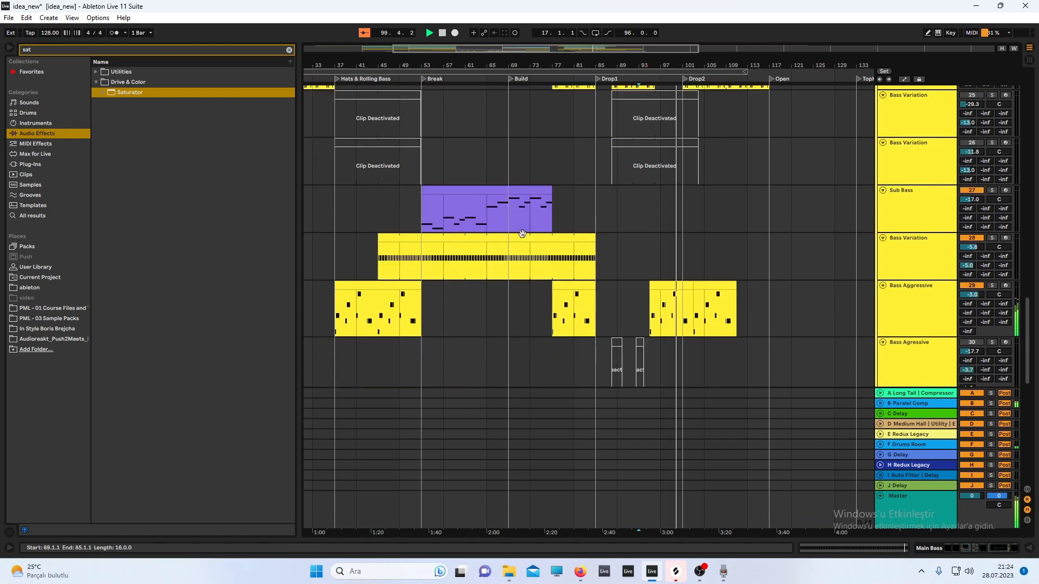
pyautogui.scroll(2, 600, 209)
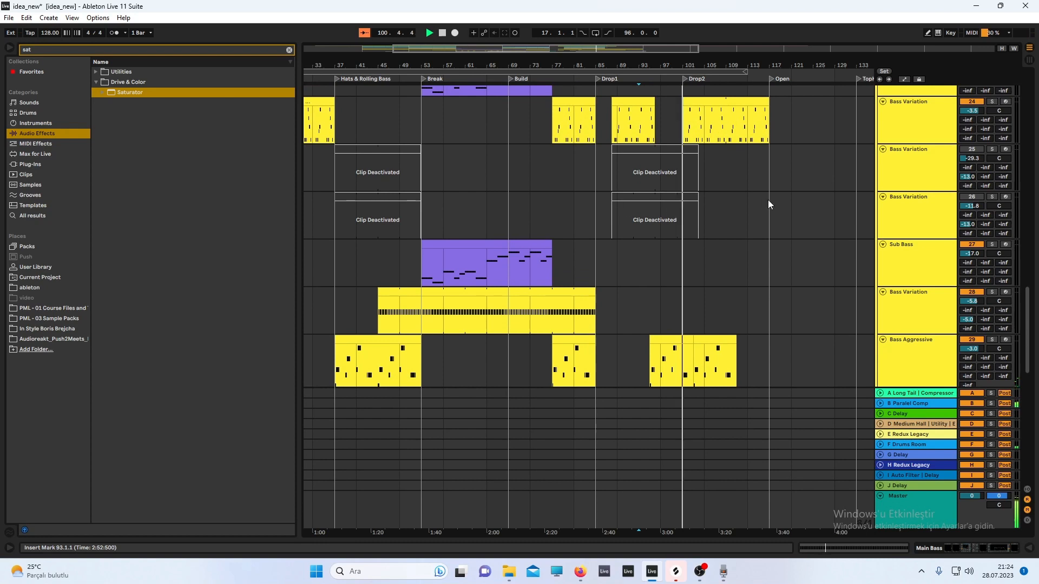
pyautogui.keyDown('ctrl'); pyautogui.scroll(3, 769, 199); pyautogui.keyUp('ctrl')
pyautogui.keyDown('ctrl'); pyautogui.scroll(3, 720, 211); pyautogui.keyUp('ctrl')
pyautogui.scroll(1, 503, 203)
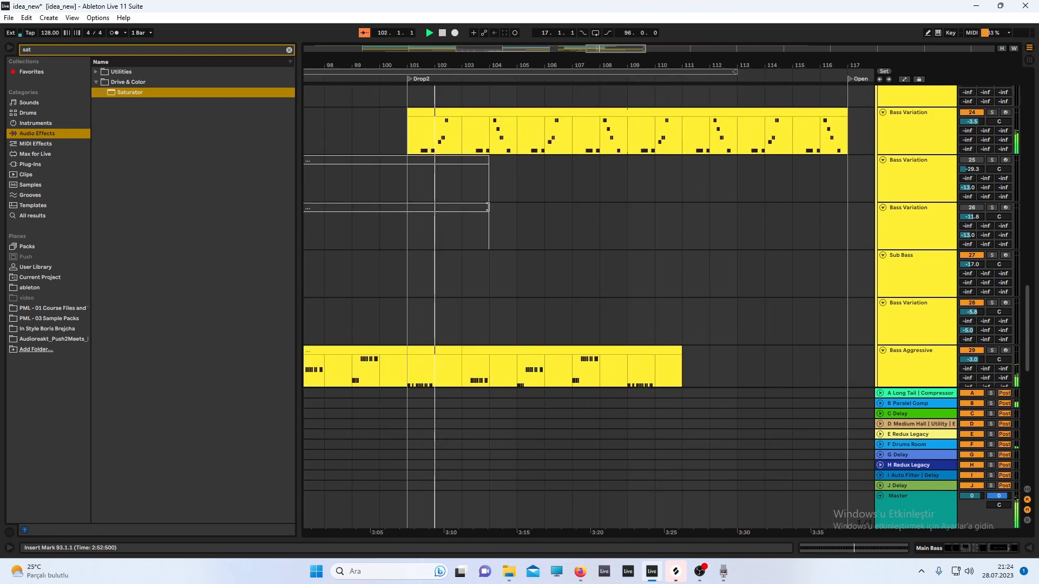
pyautogui.scroll(-3, 488, 187)
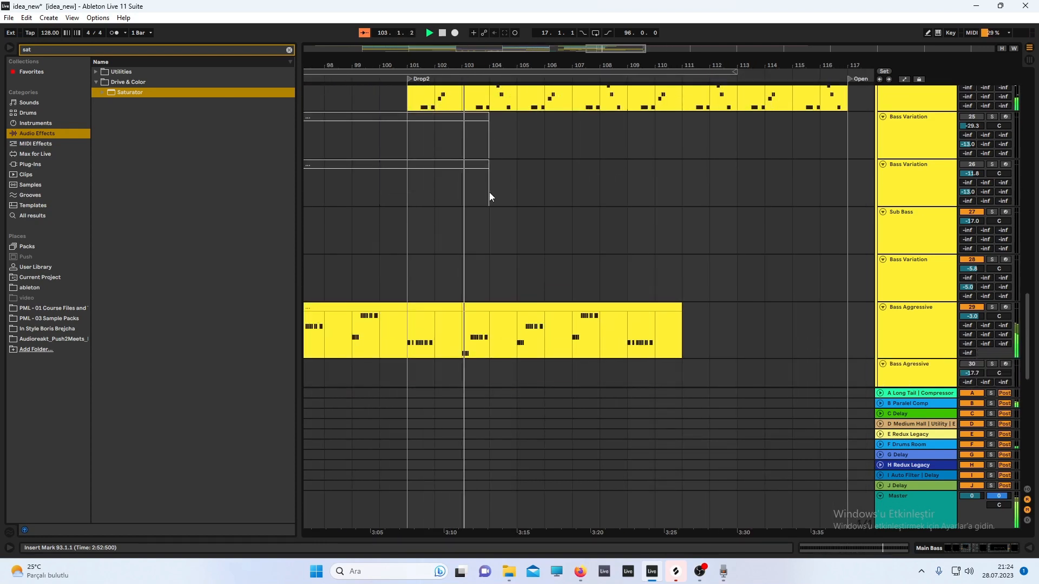
pyautogui.keyDown('ctrl'); pyautogui.scroll(-3, 489, 194); pyautogui.keyUp('ctrl')
pyautogui.keyDown('ctrl'); pyautogui.scroll(-5, 492, 187); pyautogui.keyUp('ctrl')
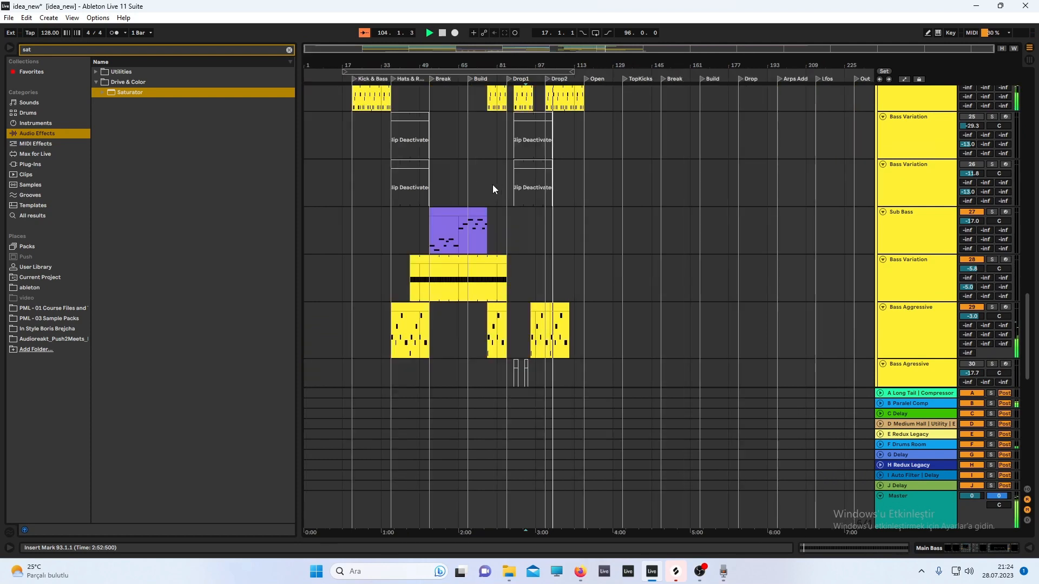
# Save the set, stop playback, and extend the end of the arrangement loop to bar 129 for a length of 112 bars
pyautogui.hotkey('ctrl', 's')
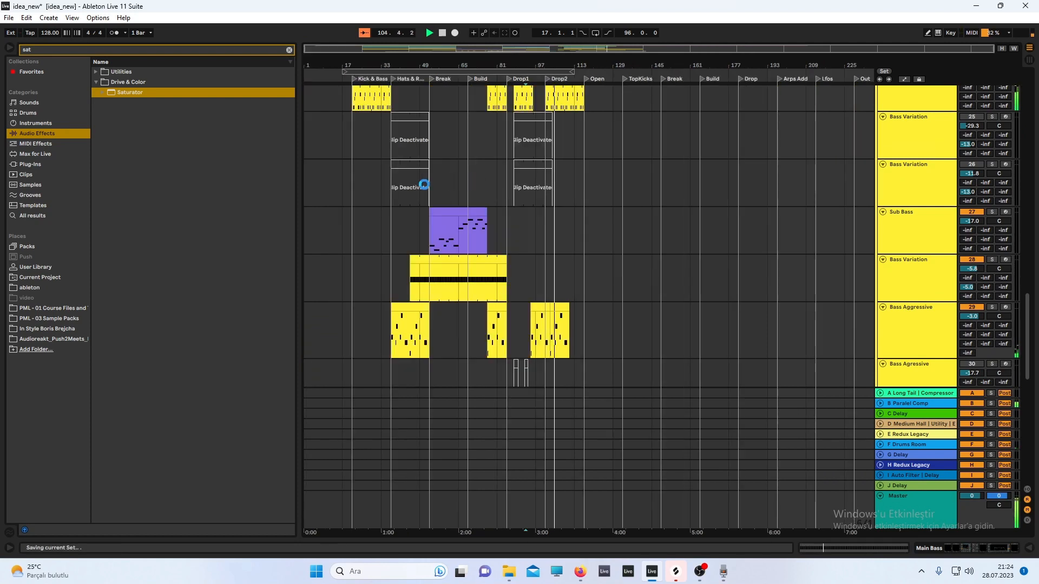
pyautogui.click(568, 69)
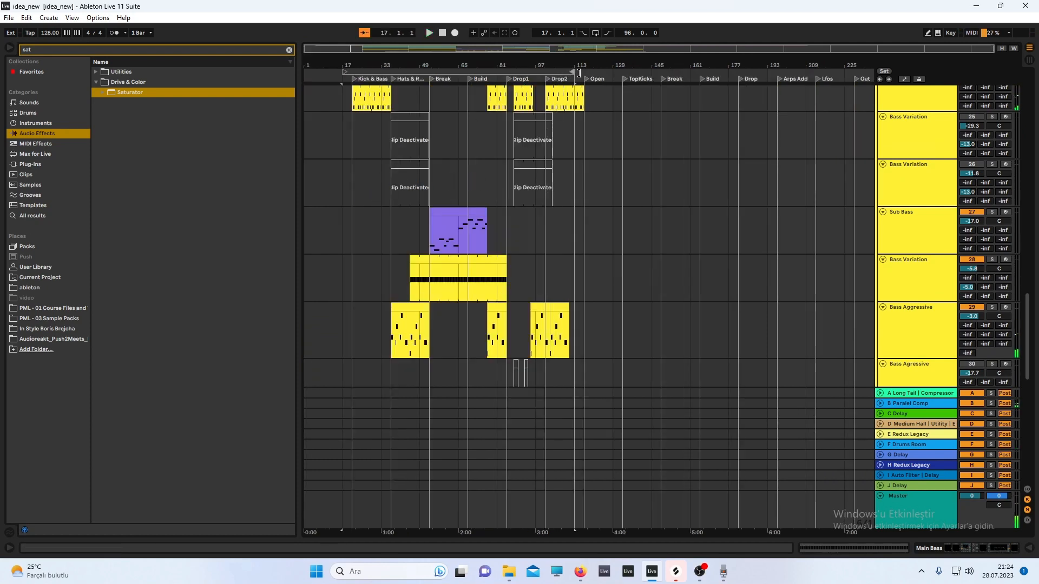
pyautogui.click(566, 72)
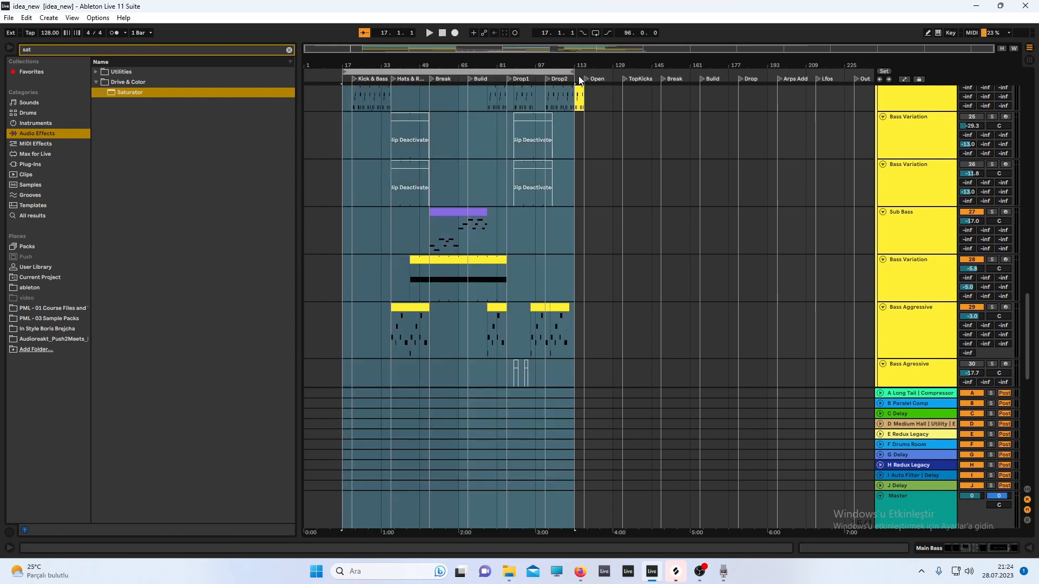
pyautogui.click(598, 140)
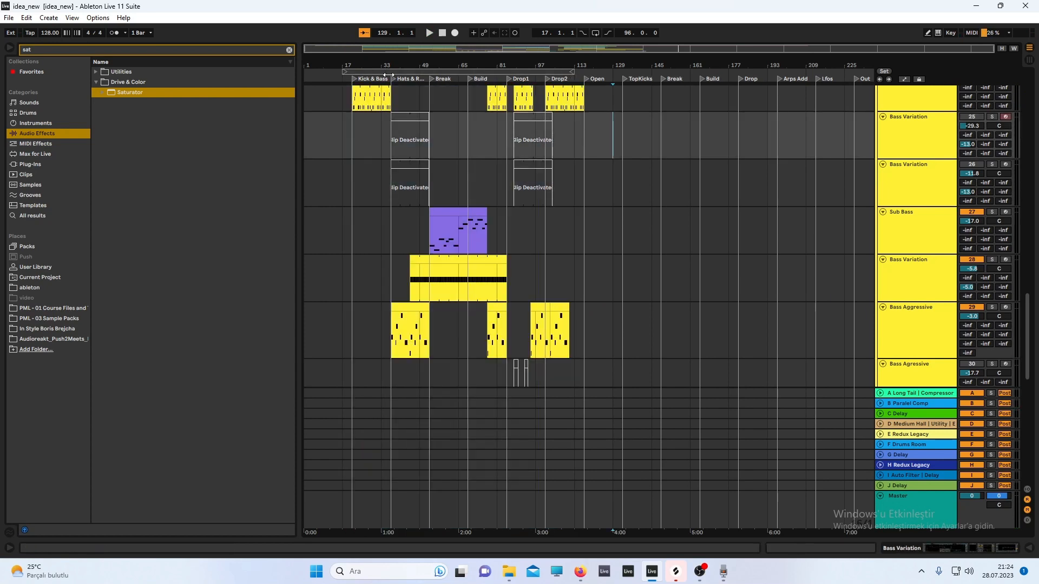
pyautogui.moveTo(577, 72); pyautogui.dragTo(612, 71)
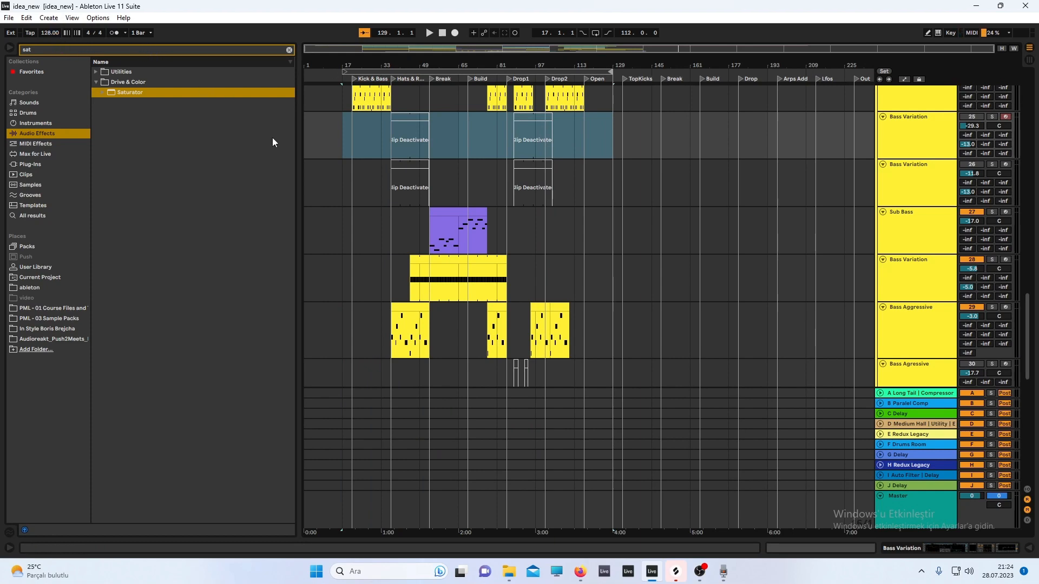
pyautogui.click(700, 571)
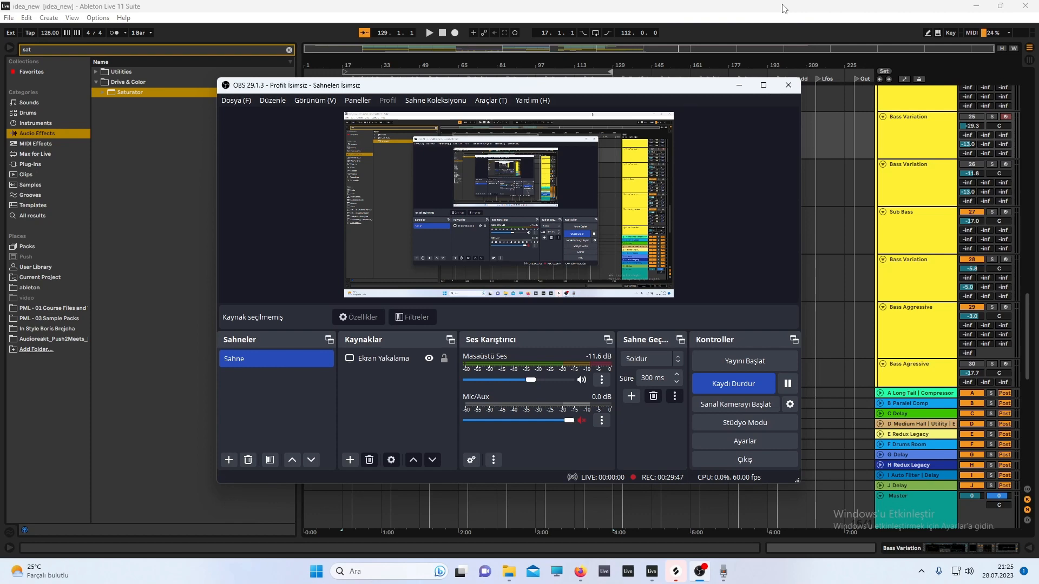
pyautogui.click(739, 85)
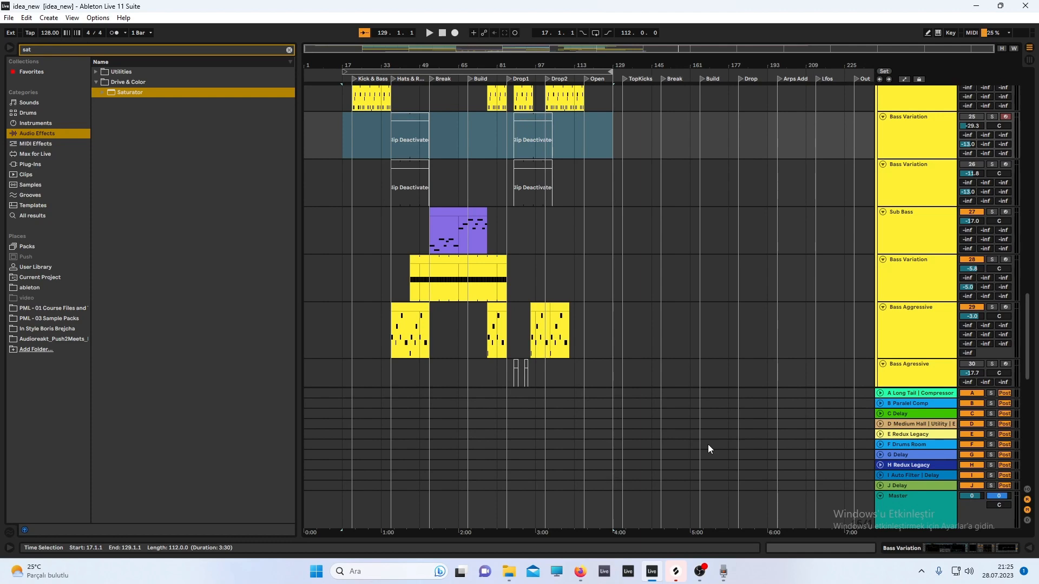
pyautogui.click(700, 572)
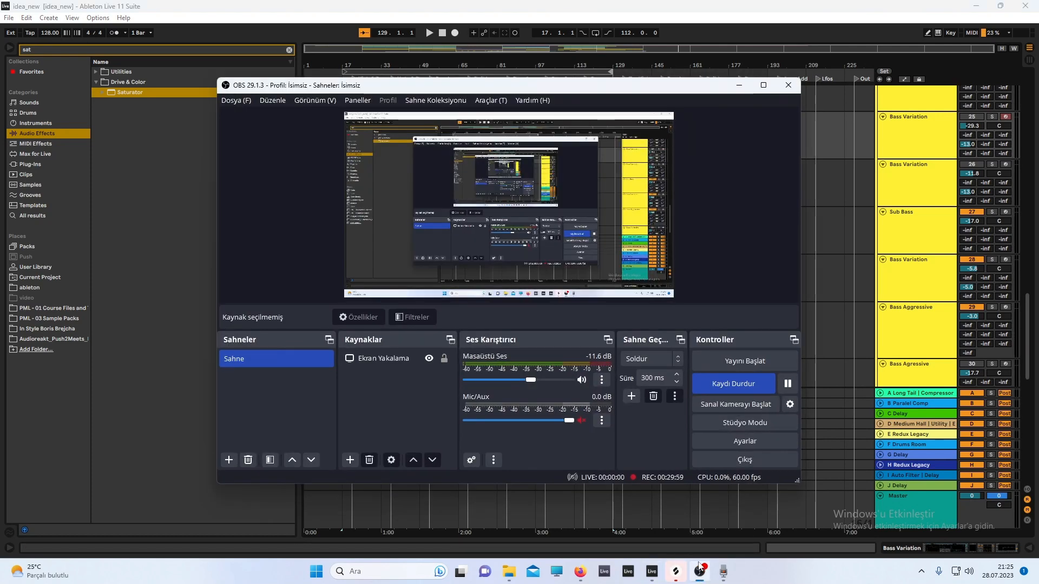